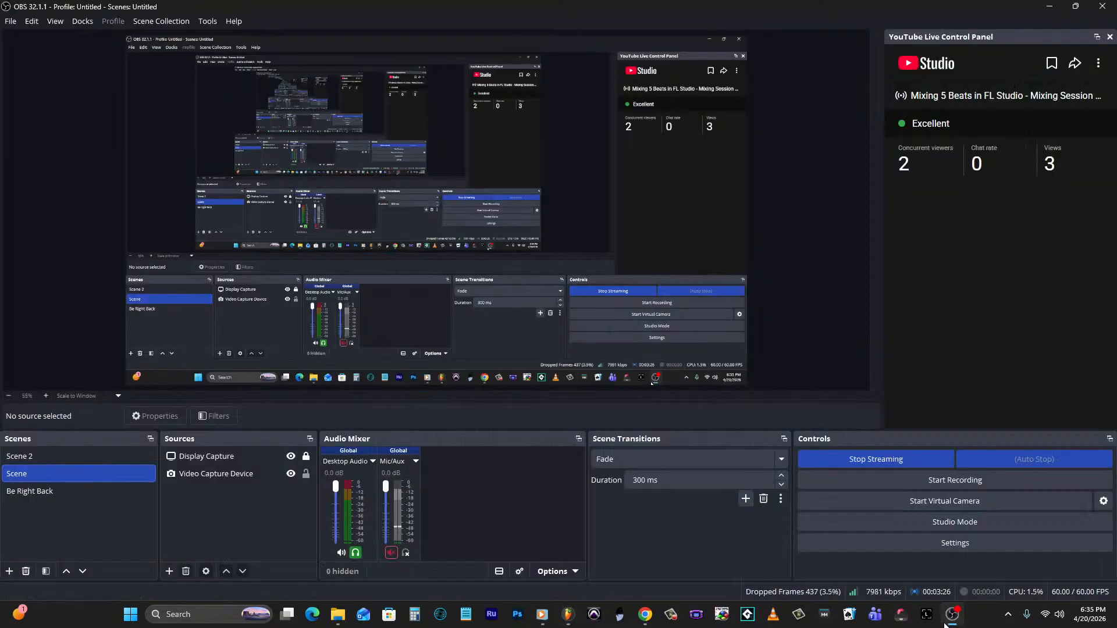
Unmute the Mic/Aux audio source in OBS, check its level, and return to FL Studio.
click(952, 614)
click(393, 557)
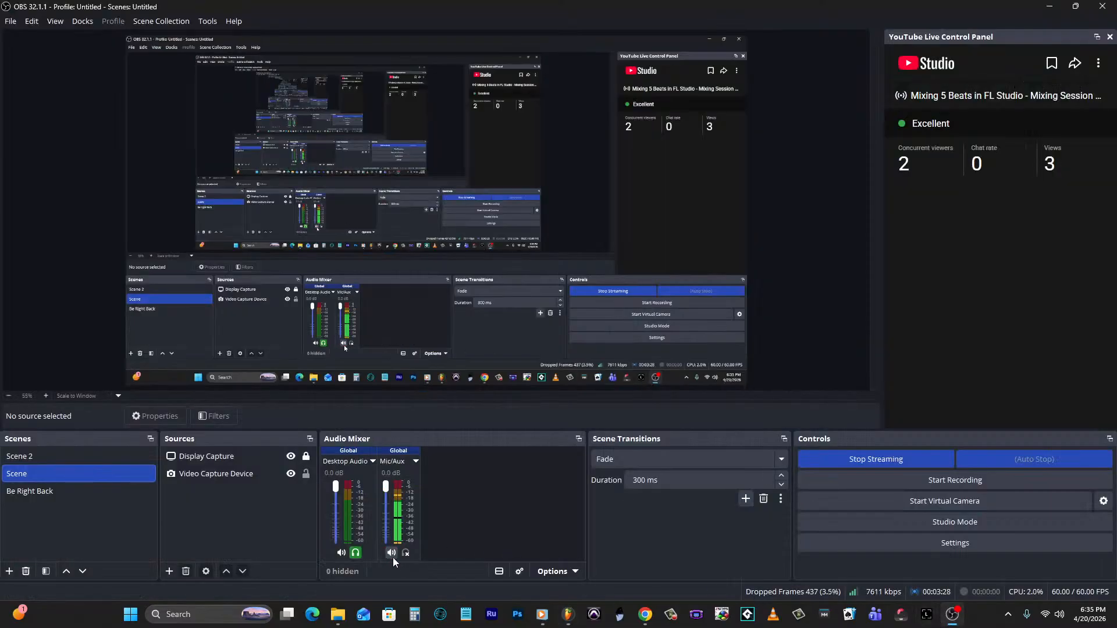
click(569, 616)
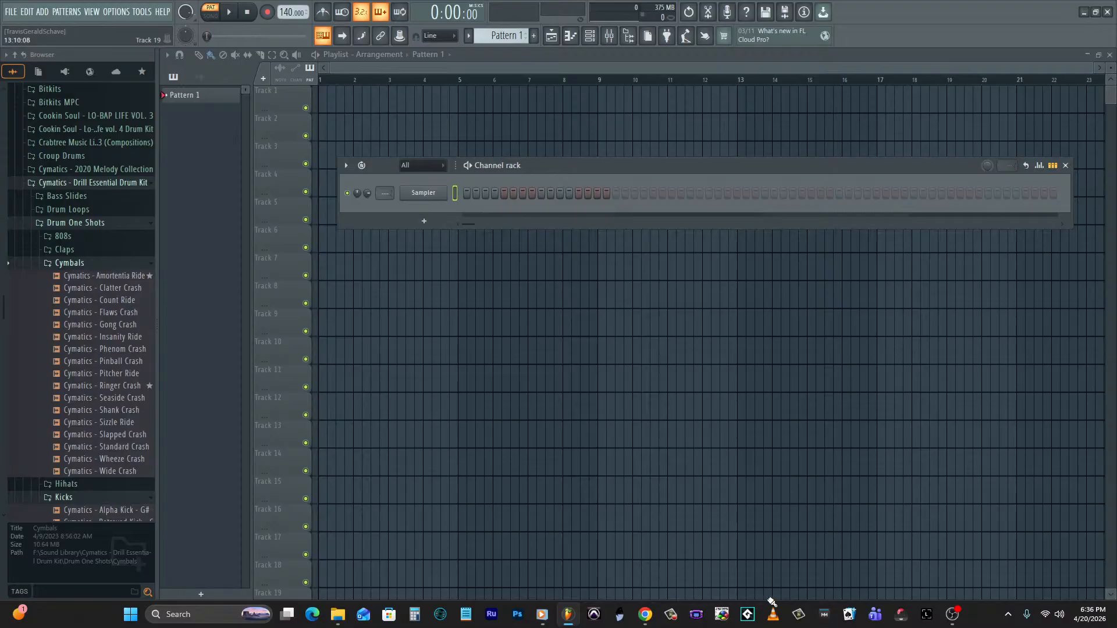
click(957, 616)
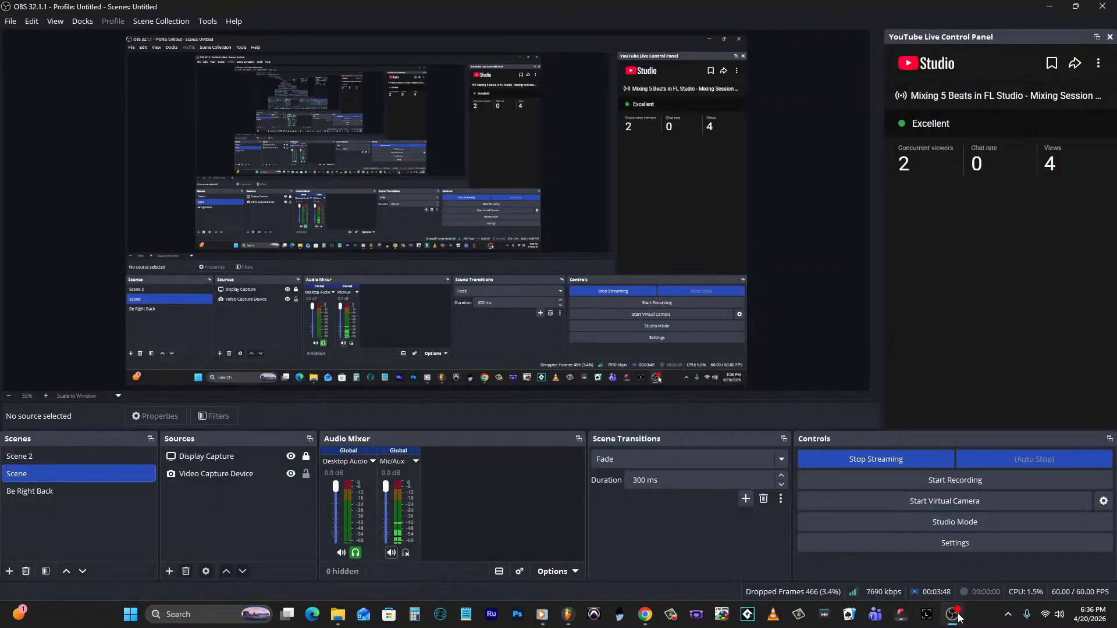
click(957, 617)
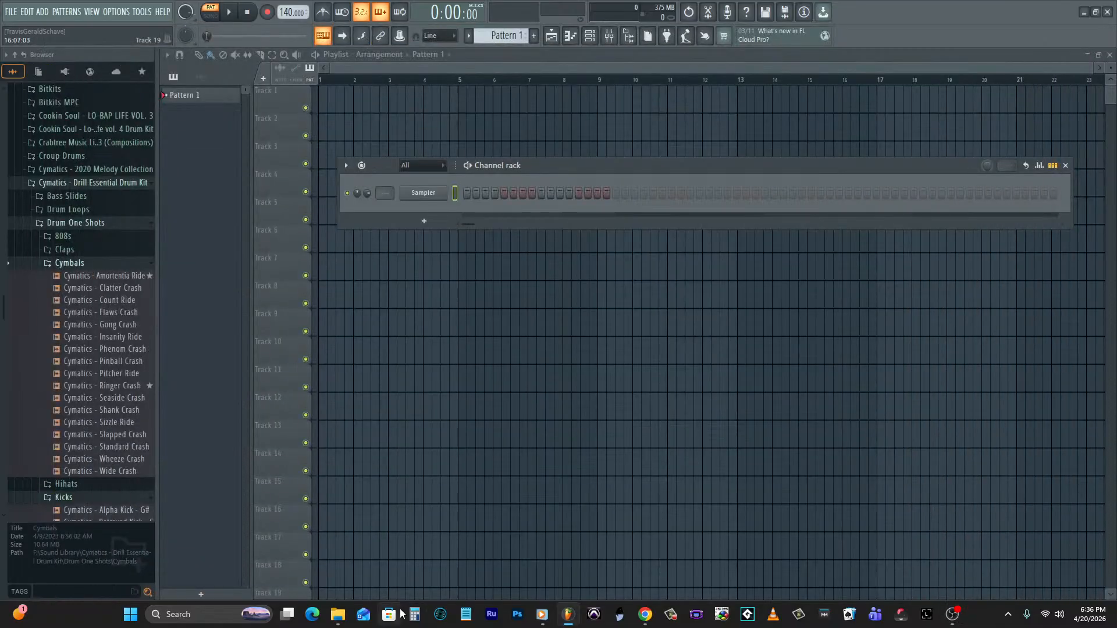
Close the FLkey and Fresh AF 0426 File Explorer windows and bring the 0227 folder window forward.
click(104, 350)
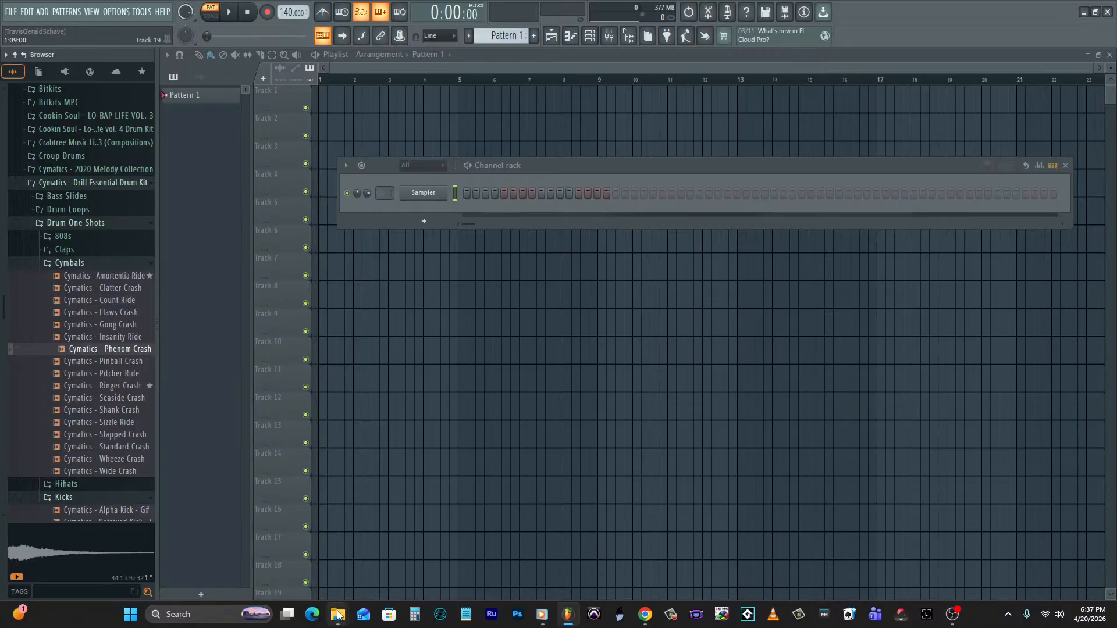
mouse_move(337, 615)
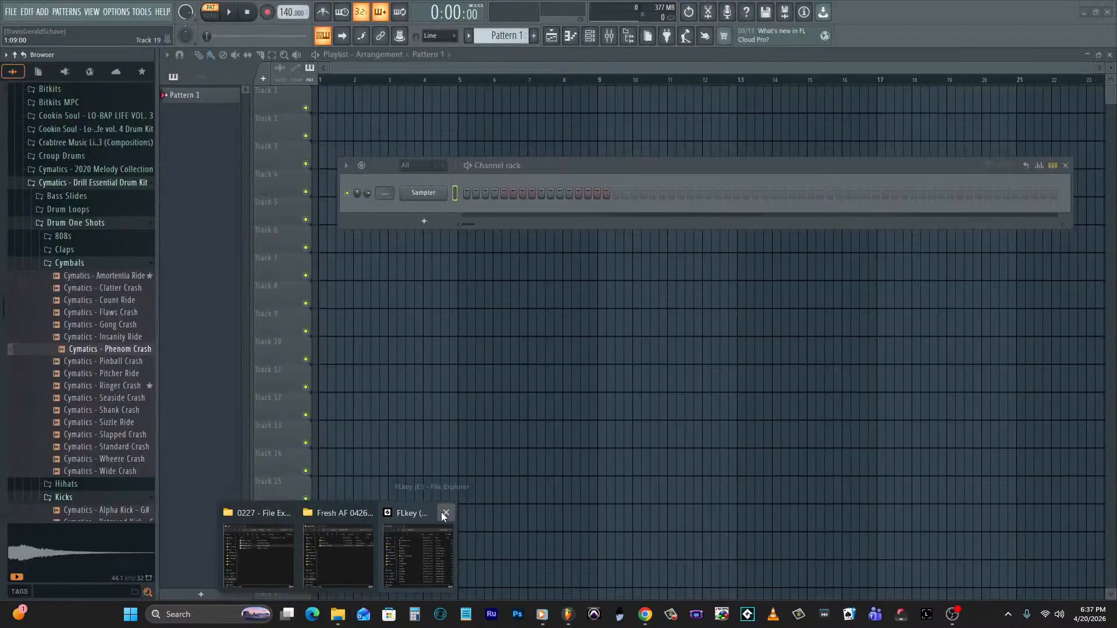
click(445, 513)
click(407, 512)
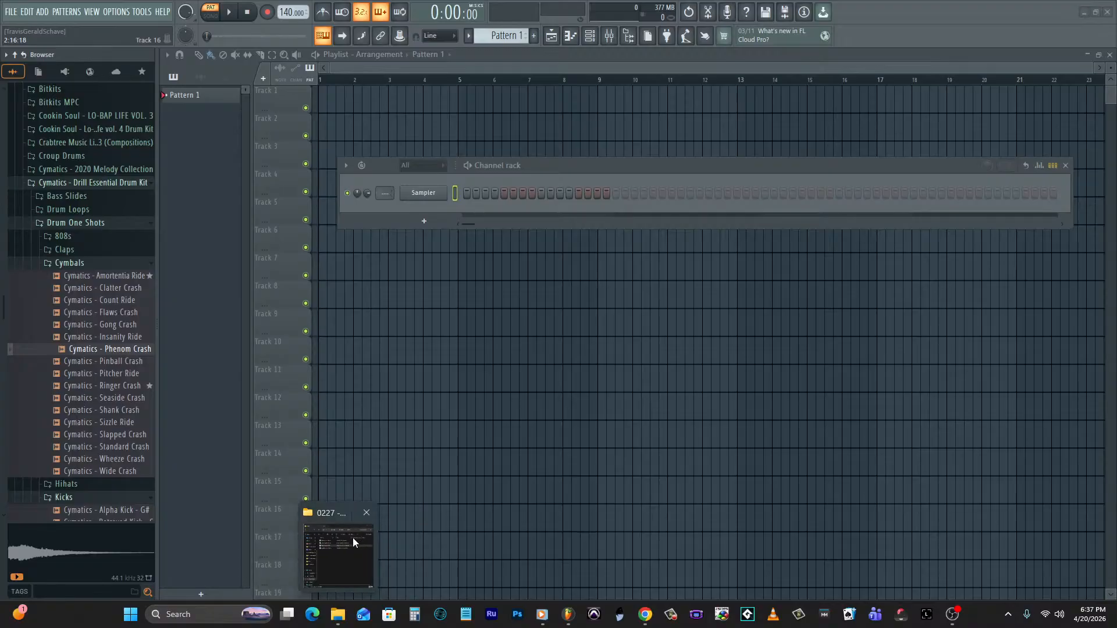
click(353, 543)
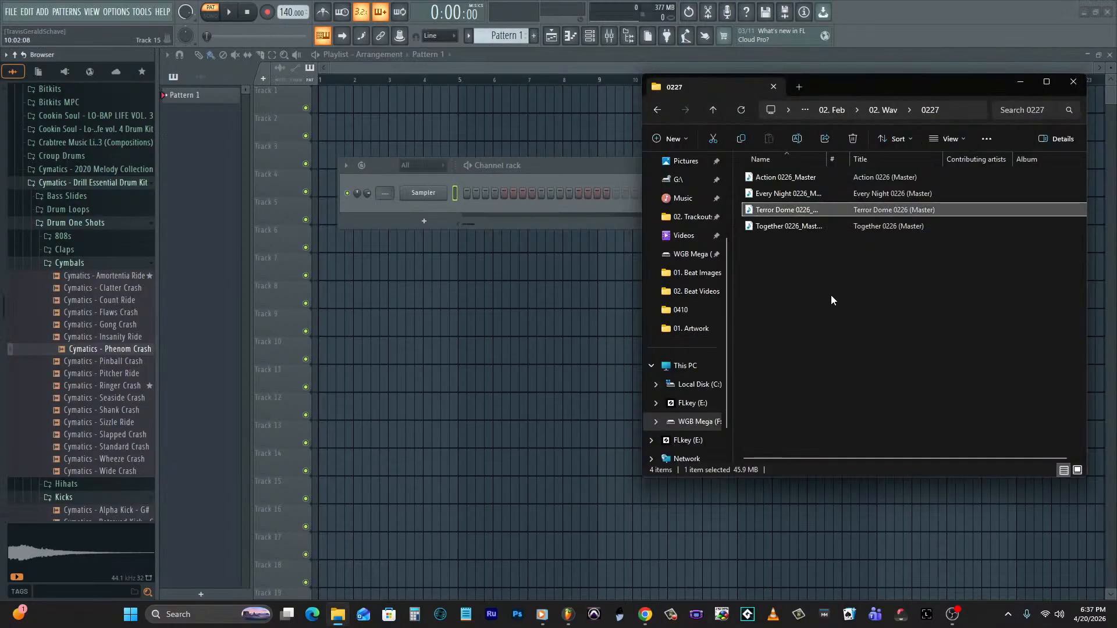
Navigate from the February wav folder to the 01. Beats folder and open 02. MPC Files, 2026, 04. April, 0420.
click(825, 109)
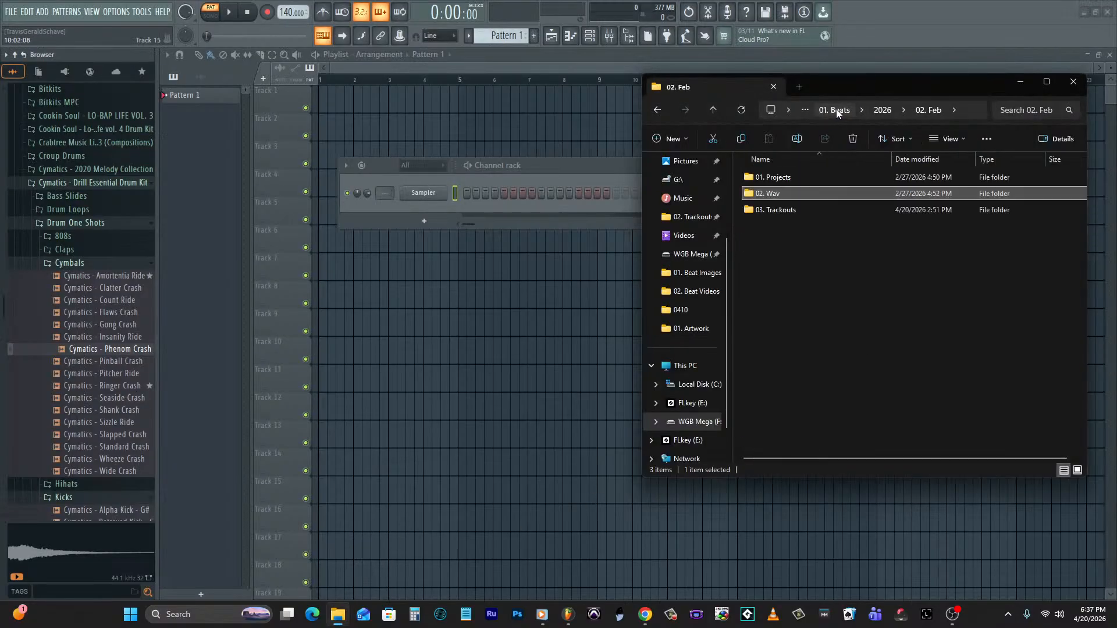
click(834, 110)
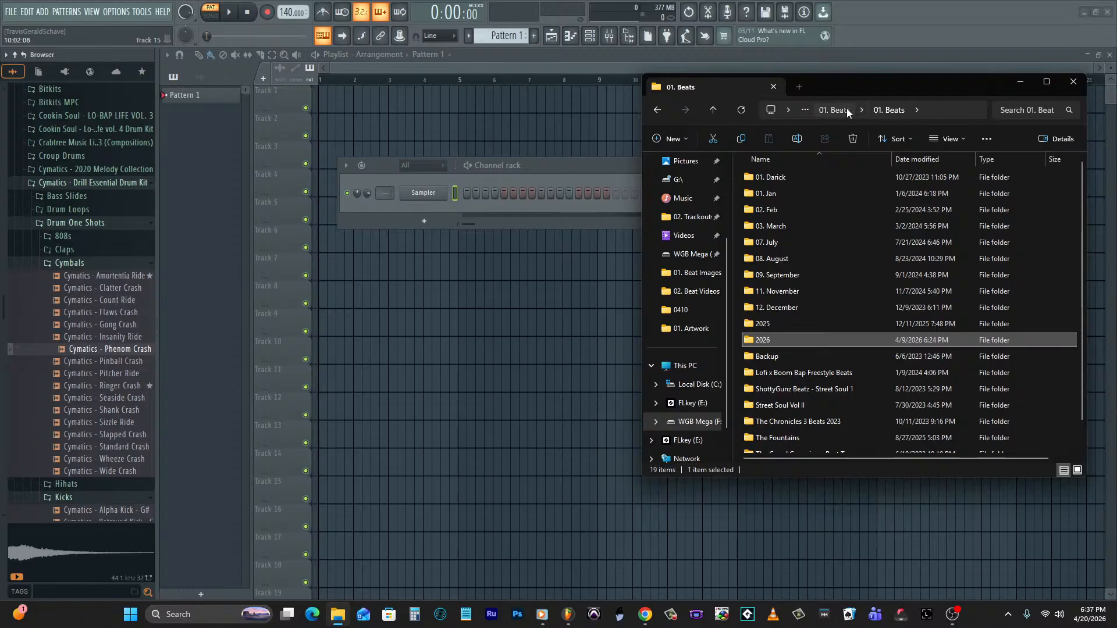
click(846, 110)
double_click(801, 228)
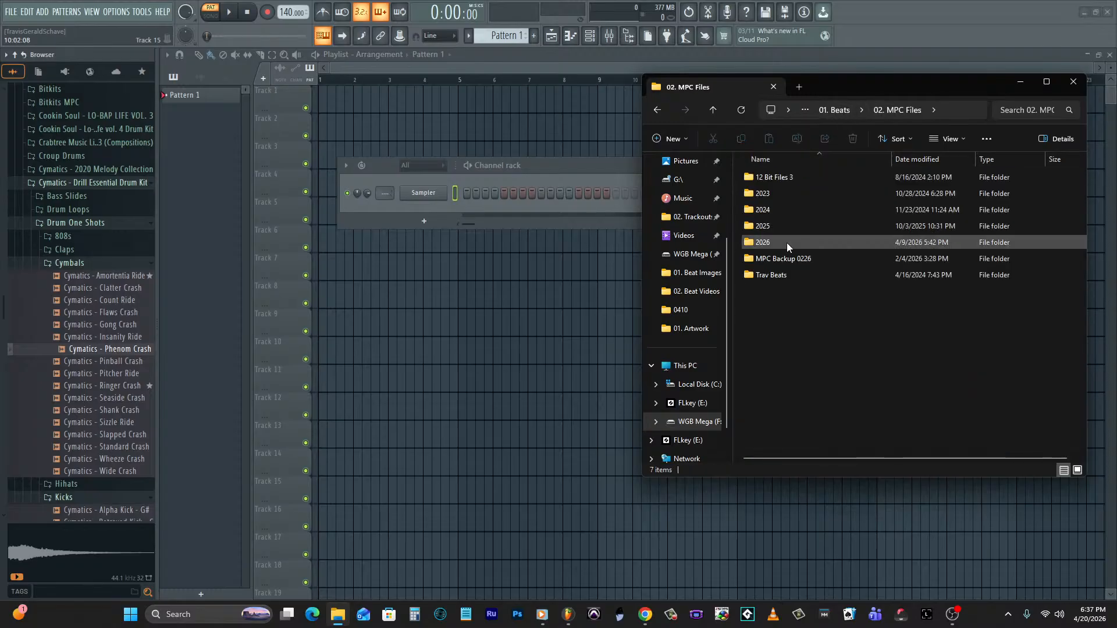
double_click(778, 242)
double_click(779, 228)
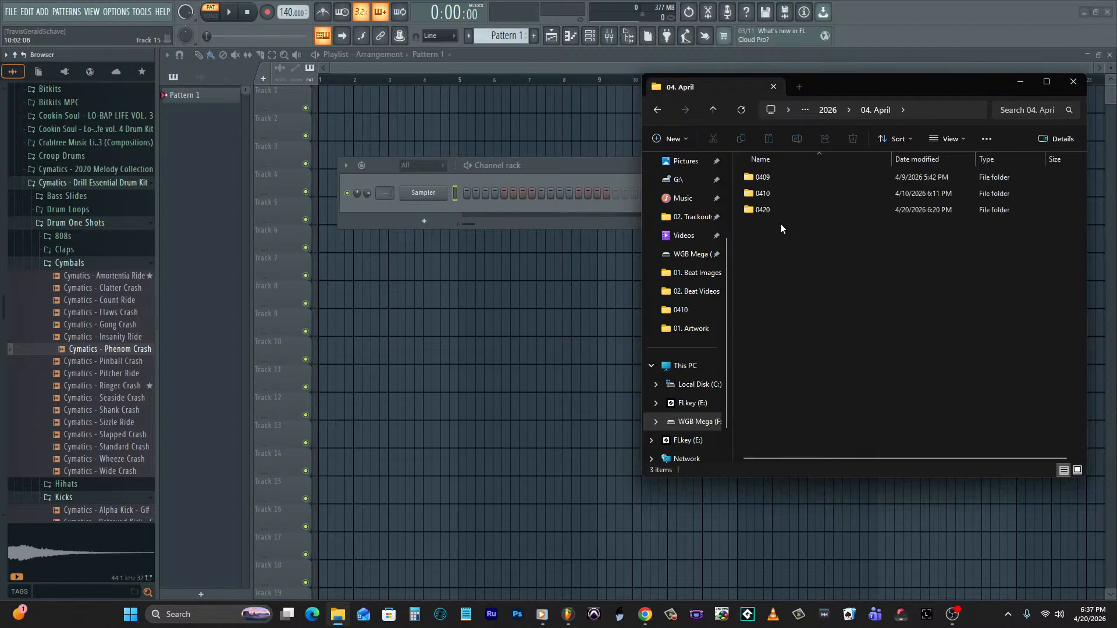
double_click(781, 211)
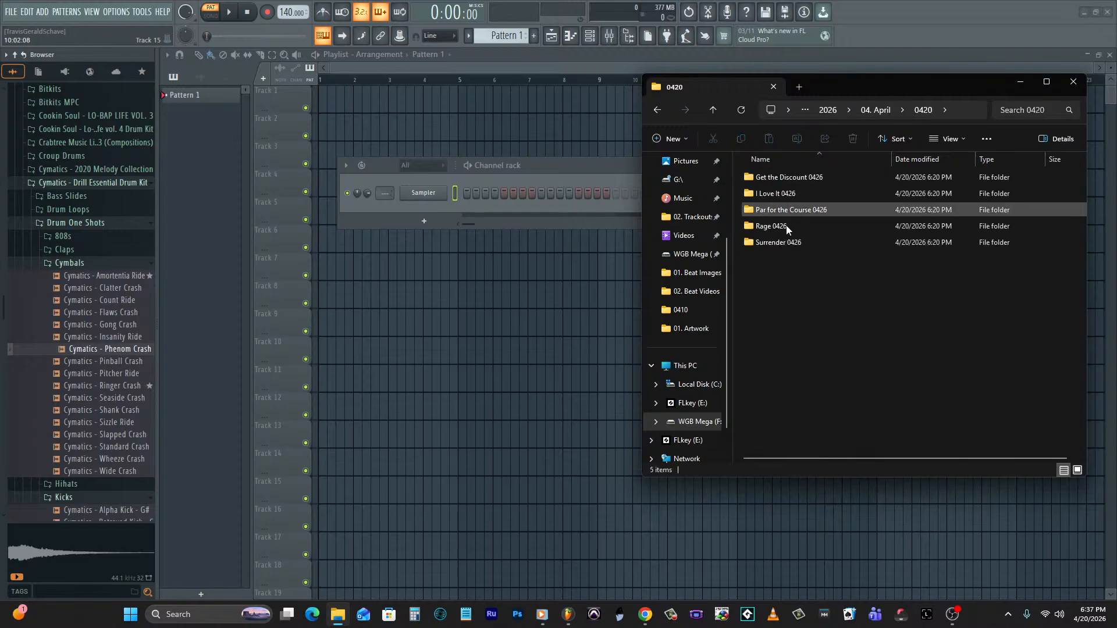
Look through the audio files in the Rage 0426 and Get the Discount 0426 folders.
double_click(794, 227)
drag(820, 344, 793, 177)
click(658, 110)
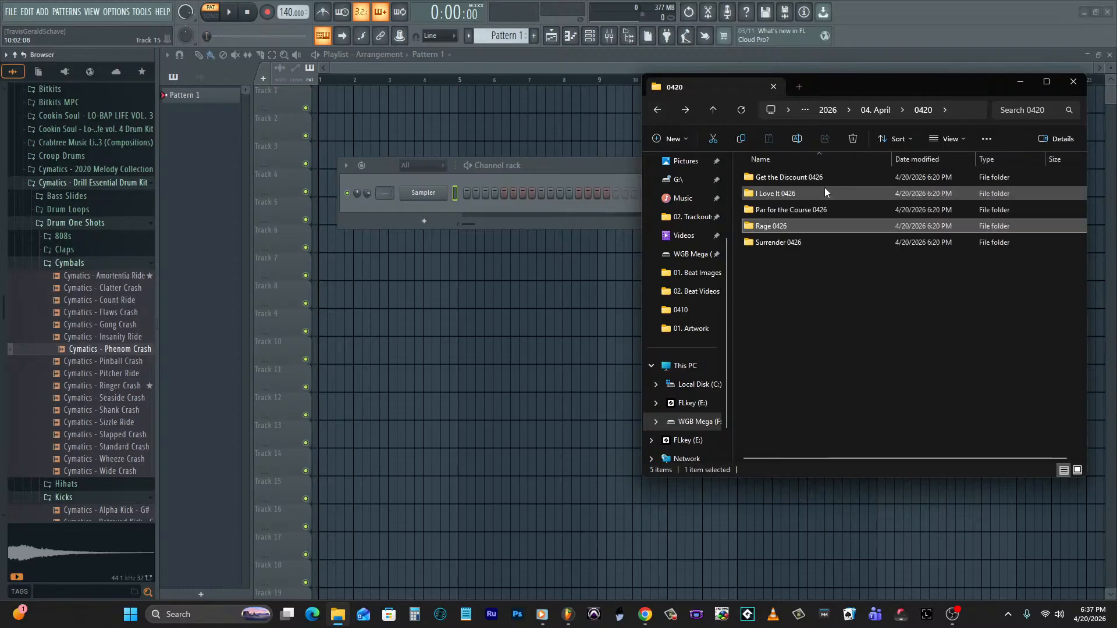
double_click(825, 180)
click(657, 110)
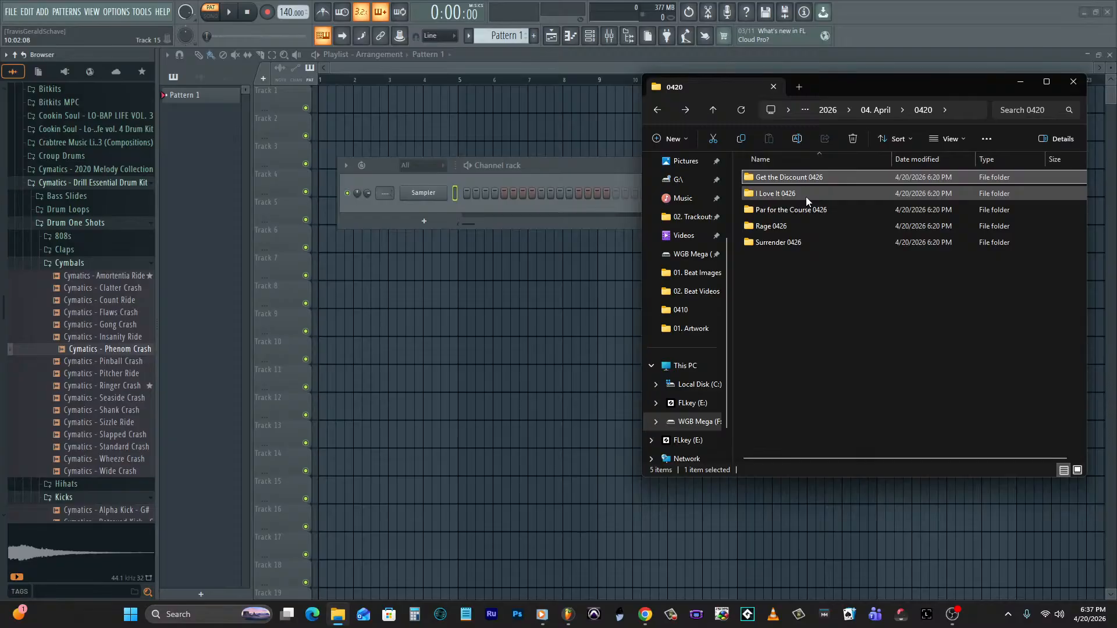
Import all Rage 0426 stems into the playlist and stagger two clips, at bar 1 on Track 1 and bar 7 on Track 2.
double_click(799, 225)
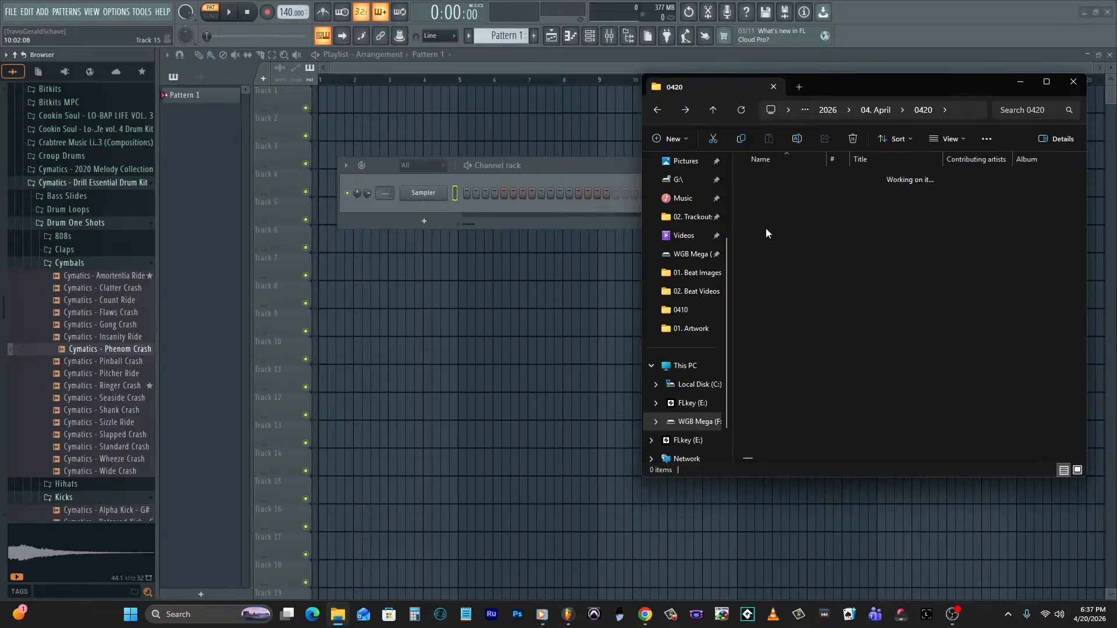
drag(846, 355, 401, 119)
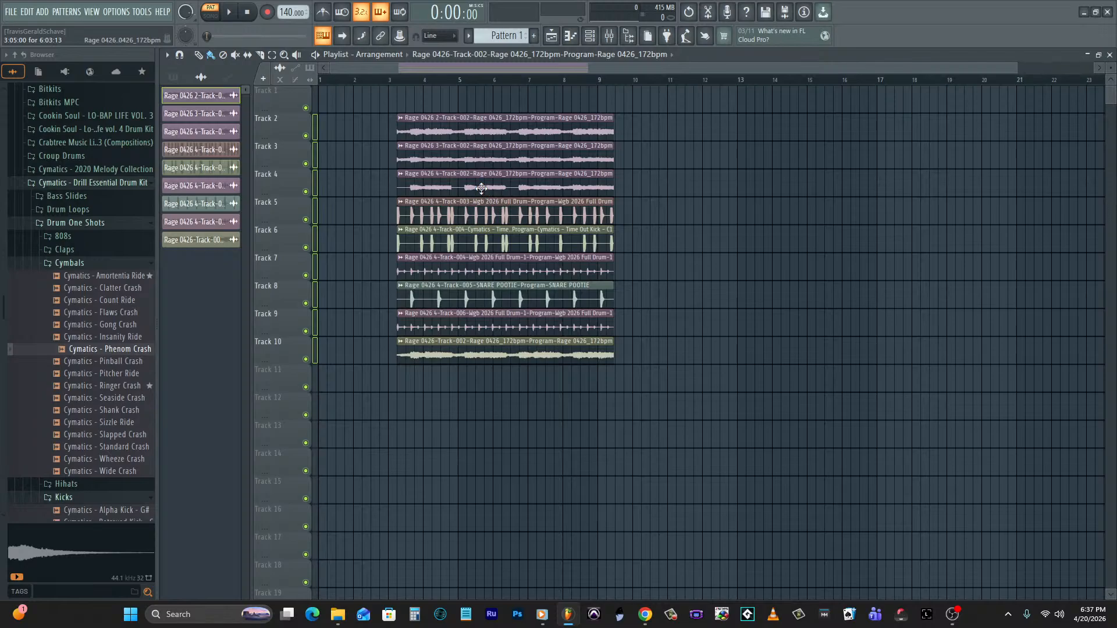
right_click(465, 352)
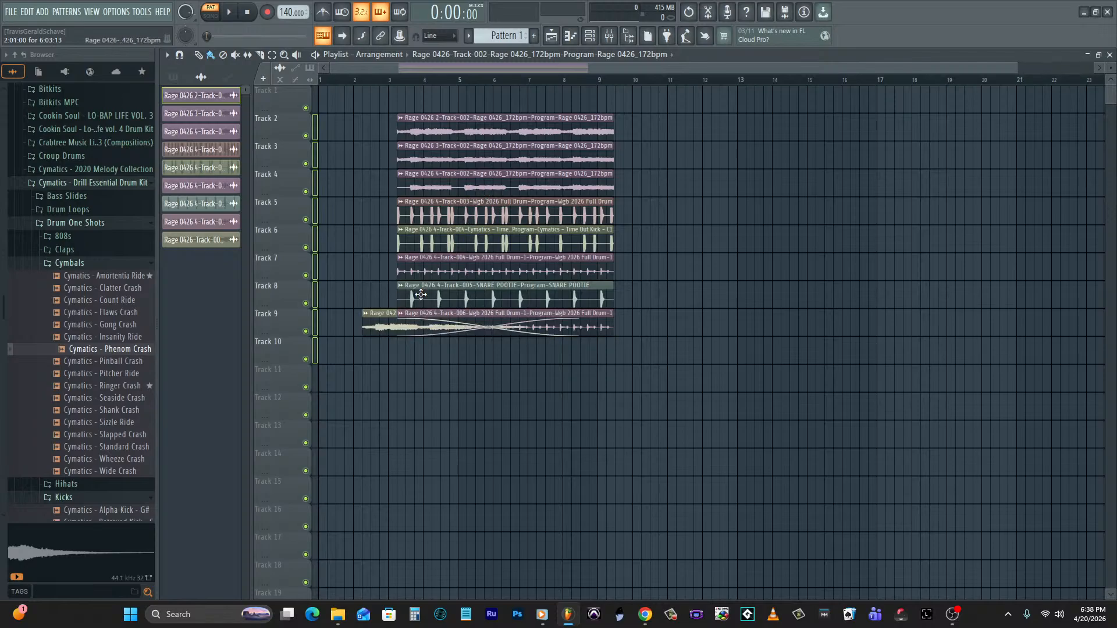
drag(432, 307, 278, 99)
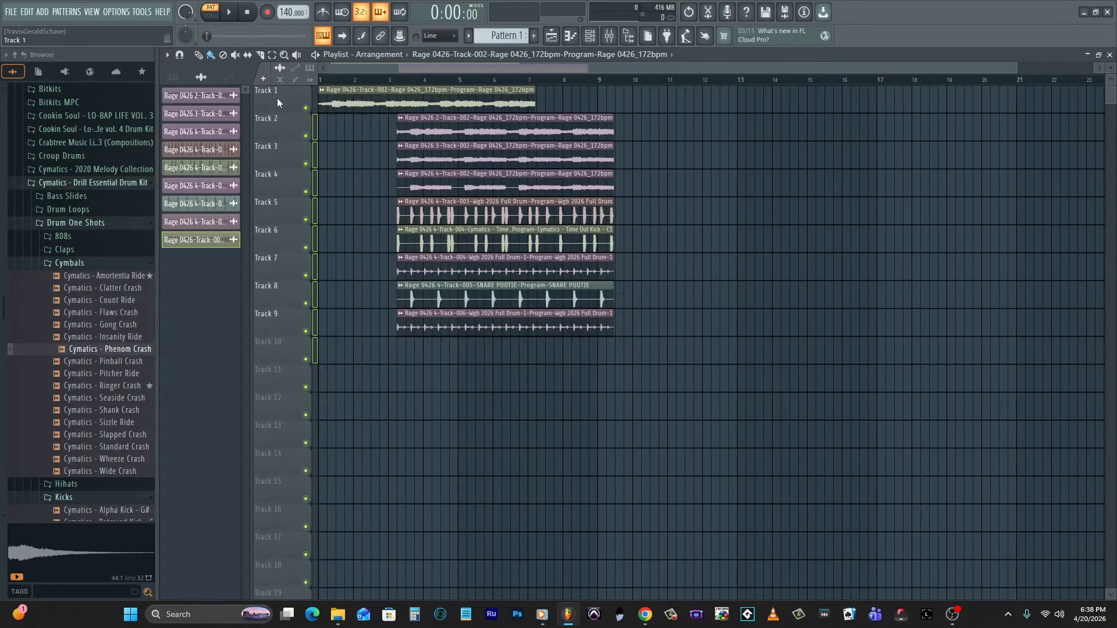
click(324, 90)
click(705, 146)
drag(474, 139, 614, 131)
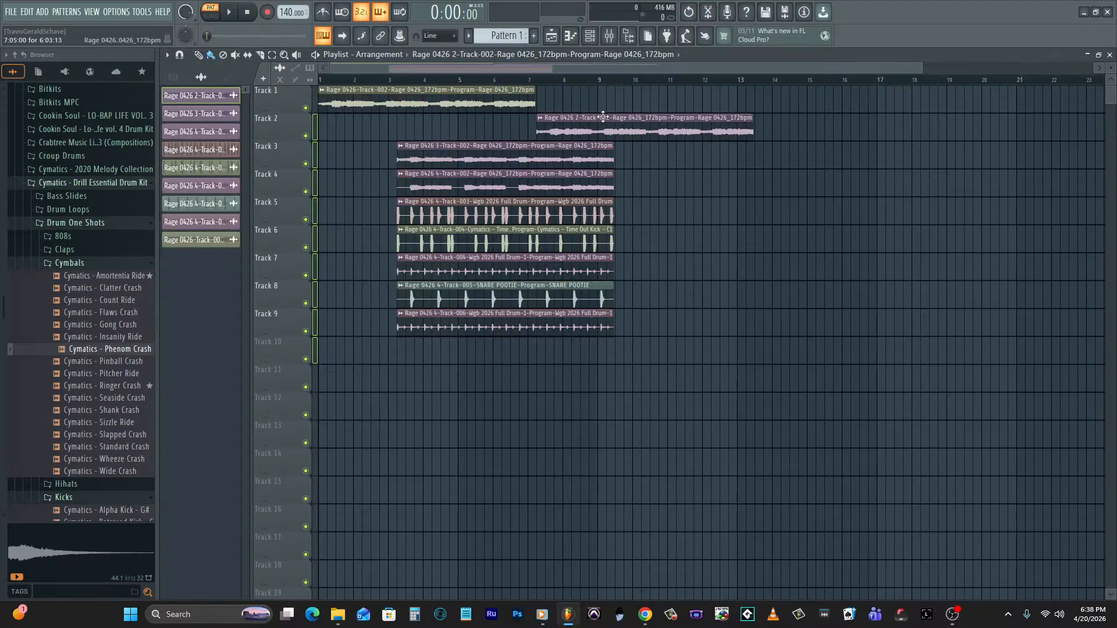
Try time-stretching the Track 1 clip to 4 and 6 bars in its channel settings.
click(323, 90)
click(378, 201)
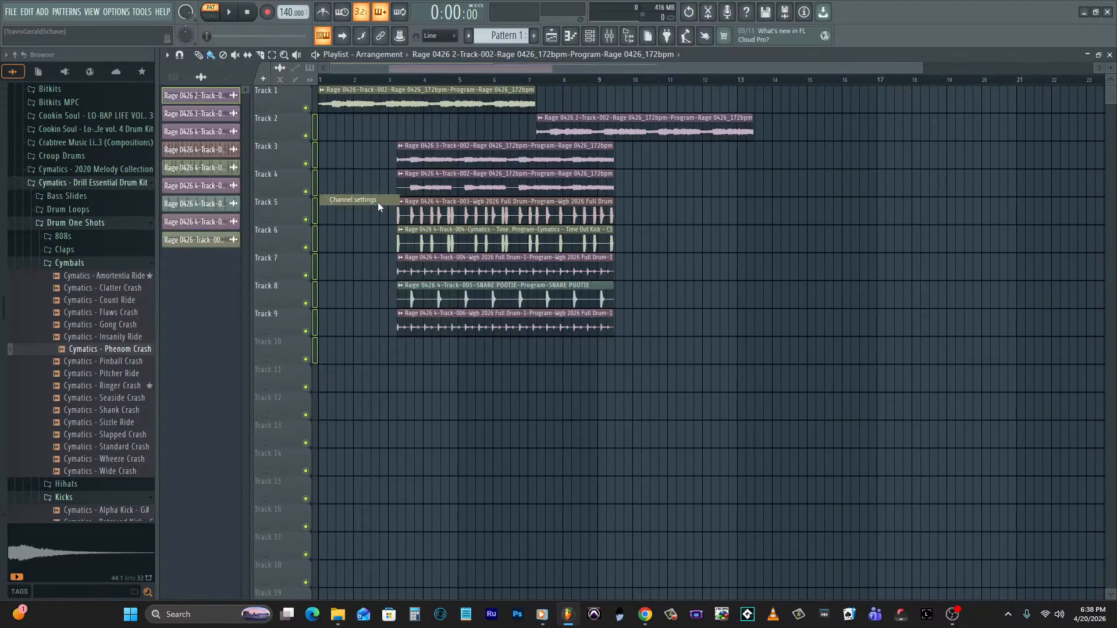
mouse_move(392, 171)
mouse_down()
mouse_move(393, 154)
mouse_move(392, 165)
mouse_up()
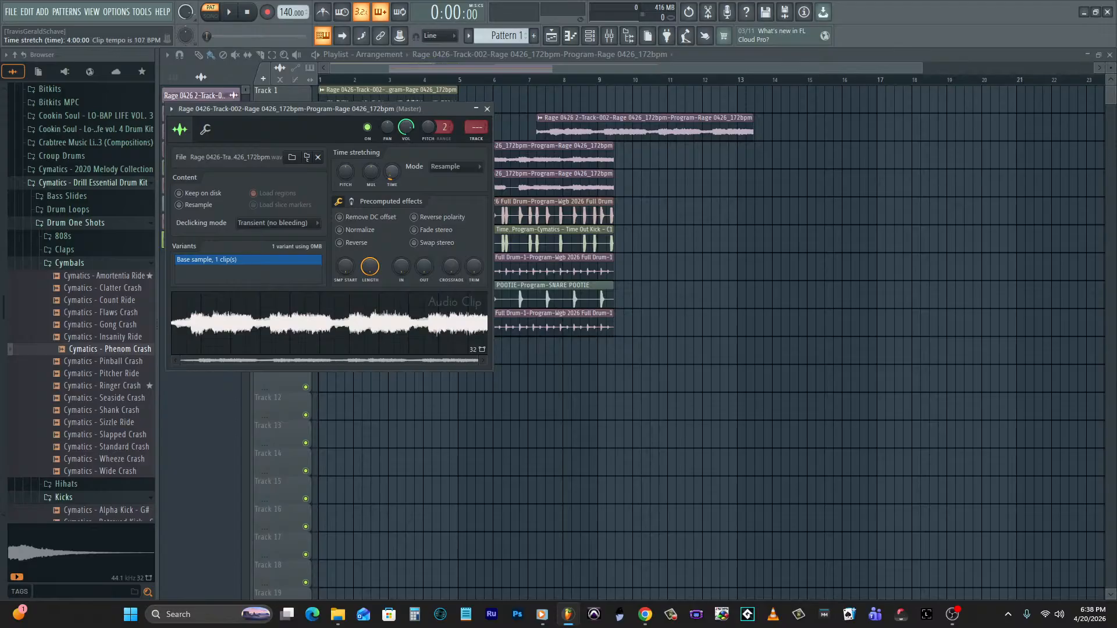
drag(393, 165, 392, 158)
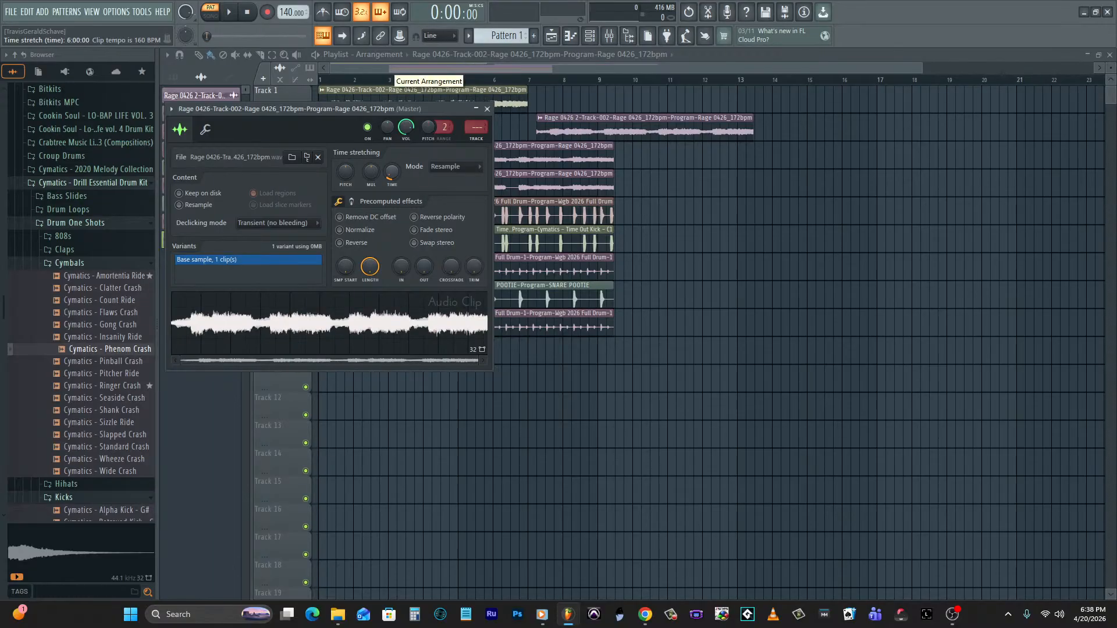
click(487, 109)
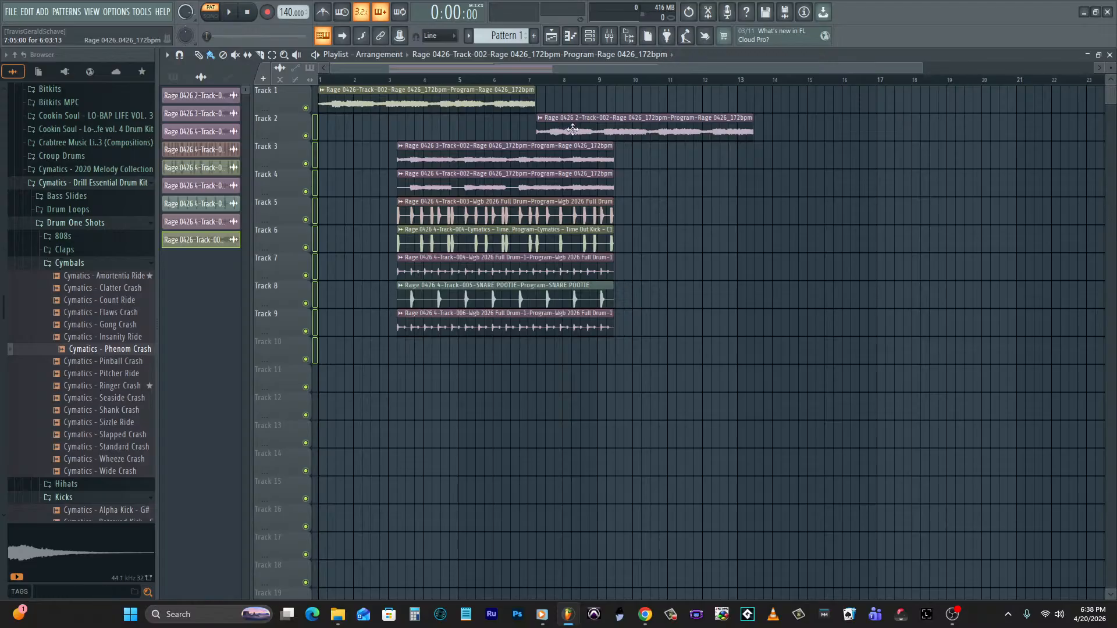
Move the Track 2 clip to bar 9 and try adjusting its time stretch in the channel settings.
drag(579, 130, 638, 131)
right_click(602, 121)
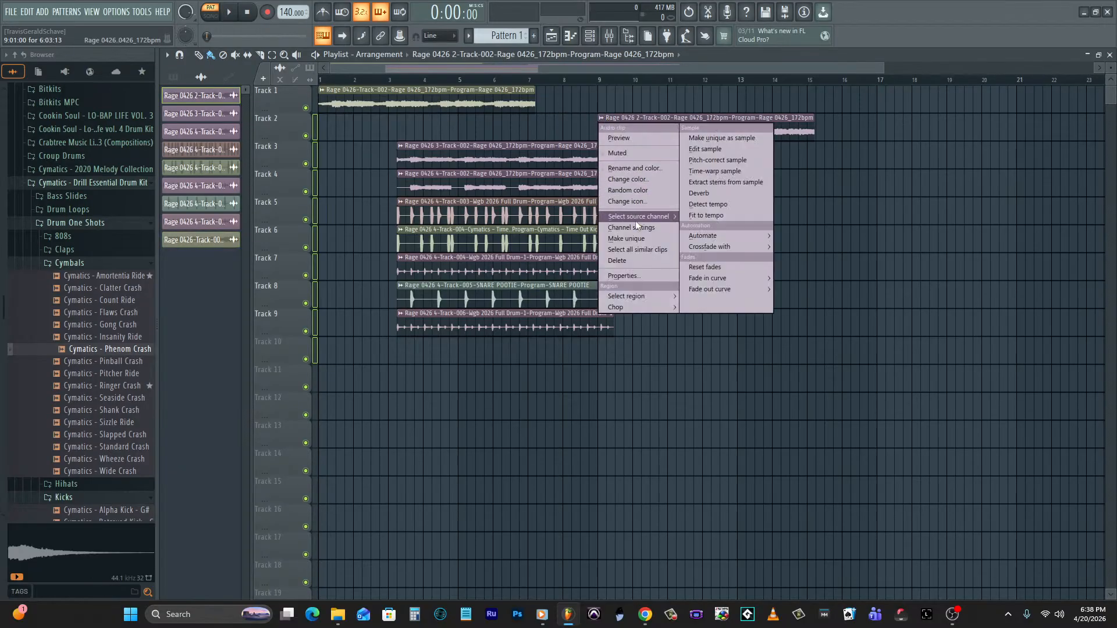
click(637, 227)
mouse_move(392, 172)
mouse_down()
mouse_move(392, 161)
mouse_move(392, 177)
mouse_up()
click(487, 108)
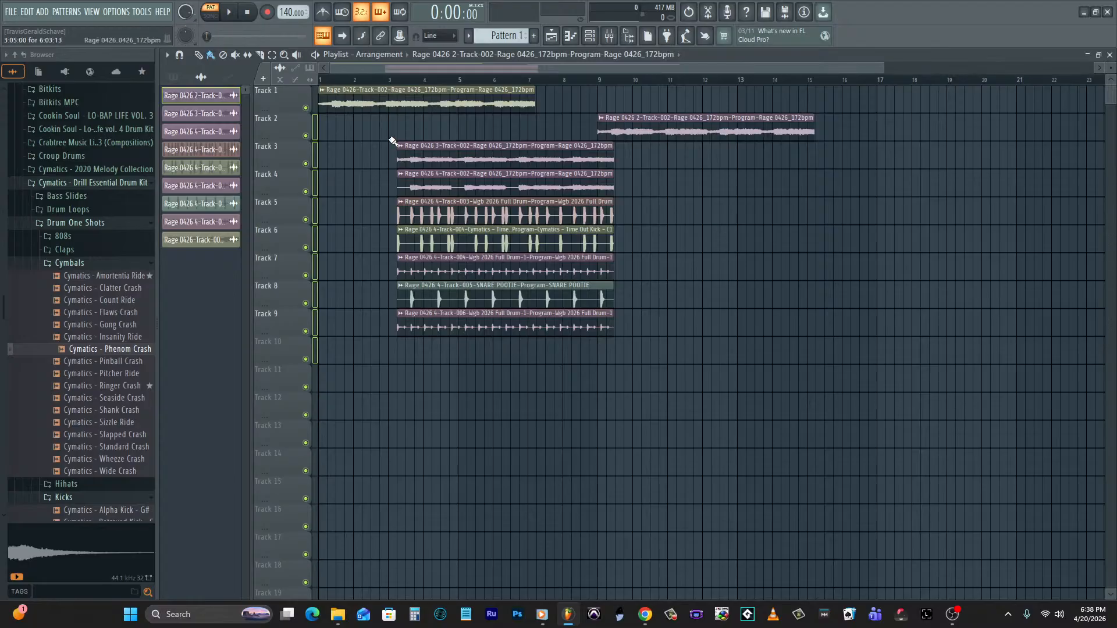
Solo Track 1 and play it against the metronome with the project tempo set to 172 BPM.
right_click(306, 108)
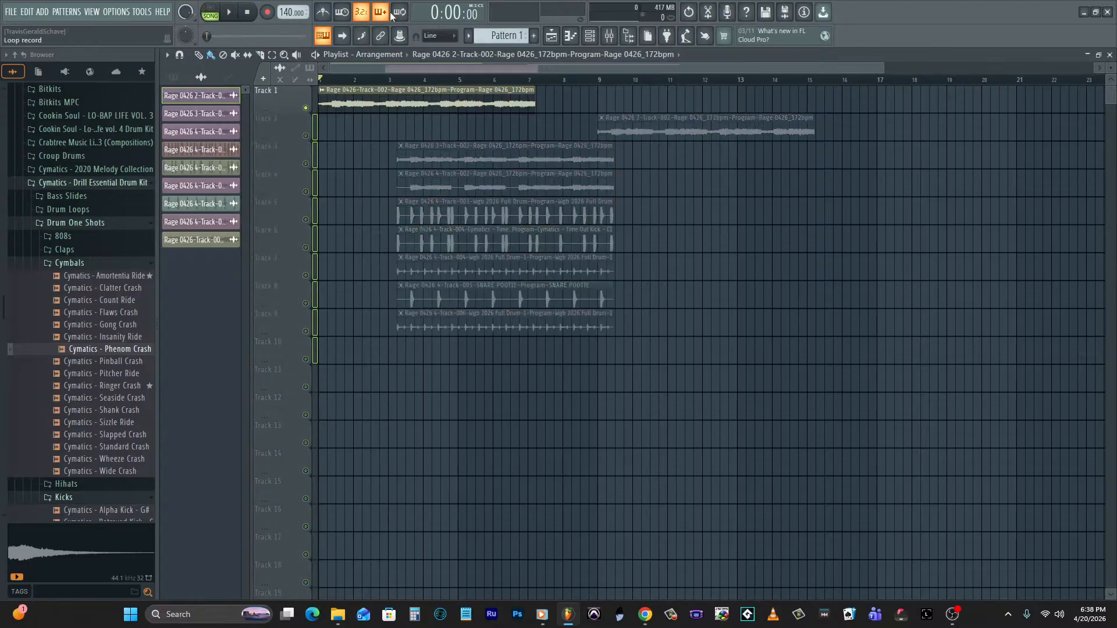
click(325, 17)
key(space)
key(space)
drag(287, 13, 287, 1)
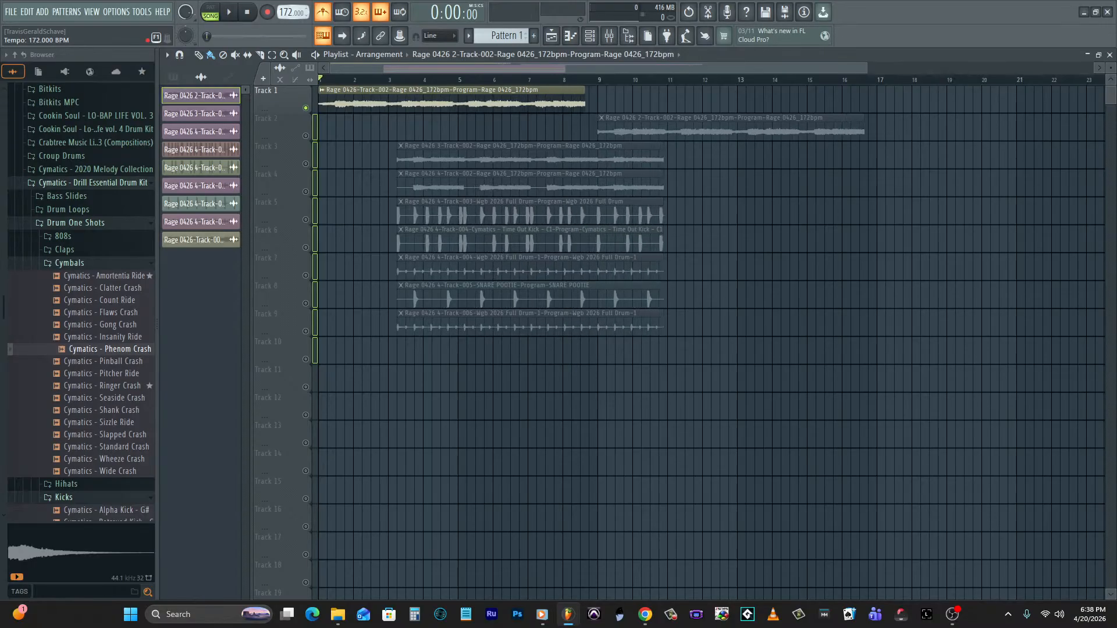
key(space)
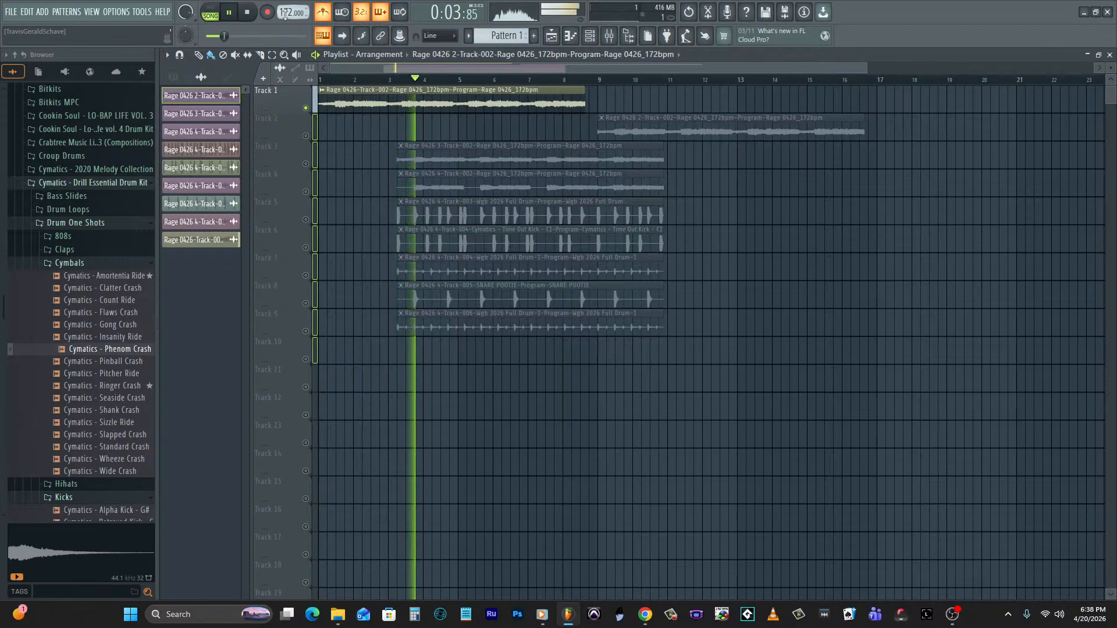
key(space)
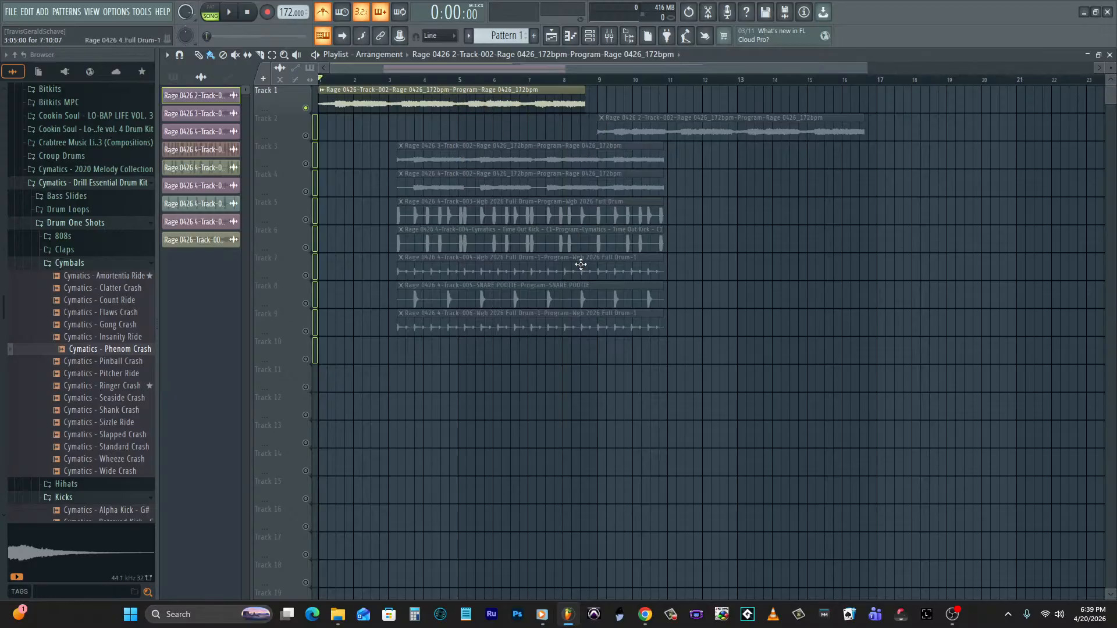
Start a new project without saving the changes to untitled.flp.
click(10, 11)
click(49, 36)
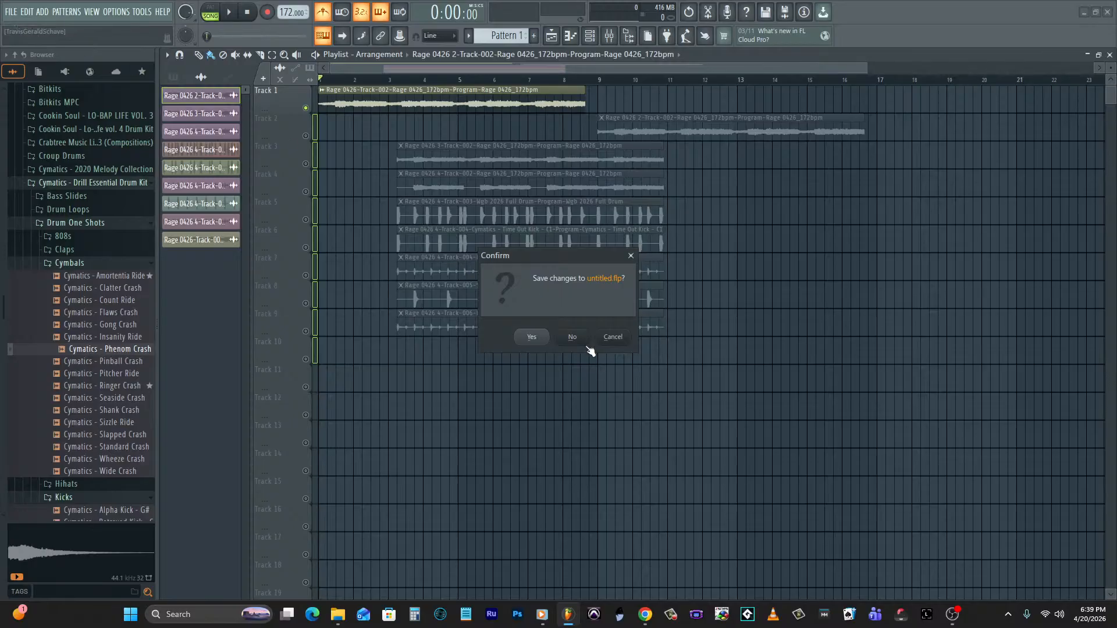
click(573, 337)
Import all audio stems from the Par for the Course 0426 folder into the playlist.
click(338, 614)
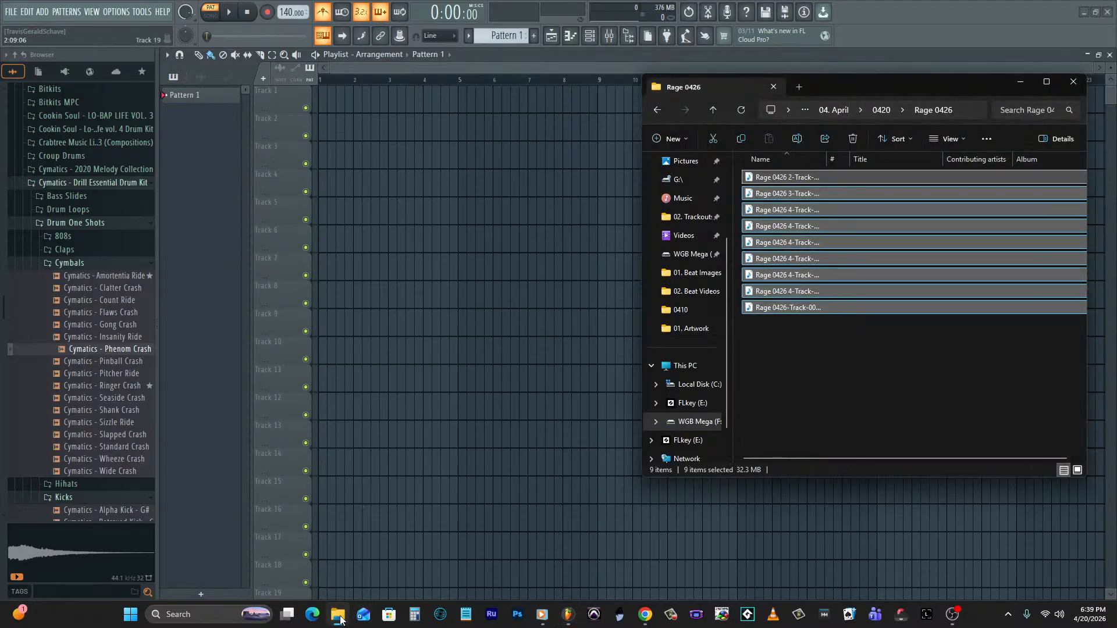
click(657, 111)
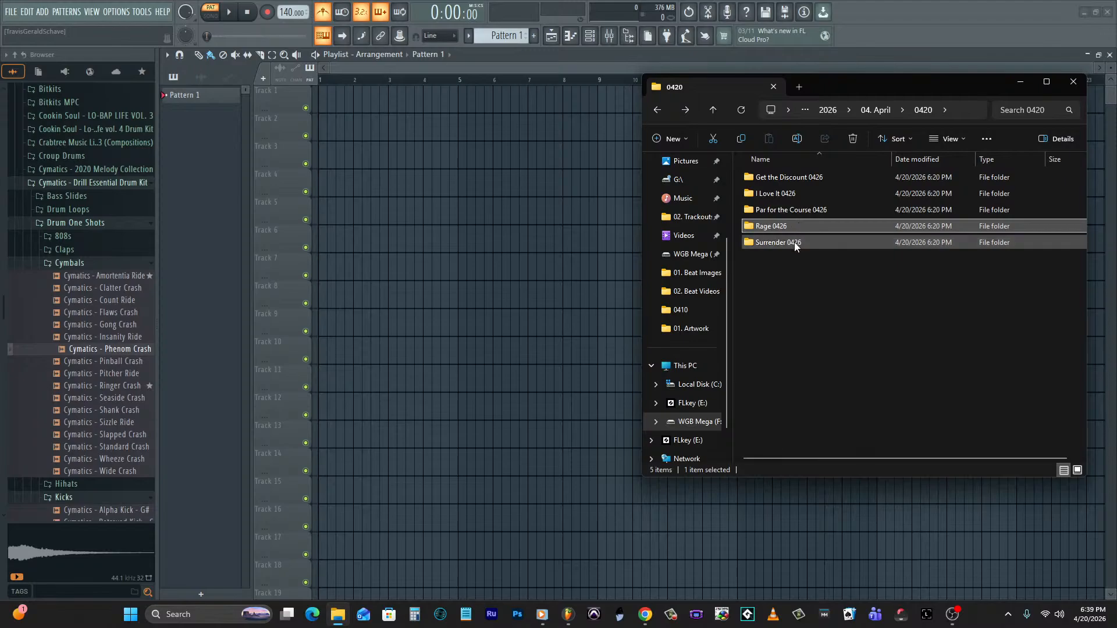
double_click(798, 209)
drag(802, 365, 370, 83)
Set the project tempo to 120 BPM and time-stretch the Track 1 clip to 8:00:00 in its channel settings.
drag(286, 13, 287, 26)
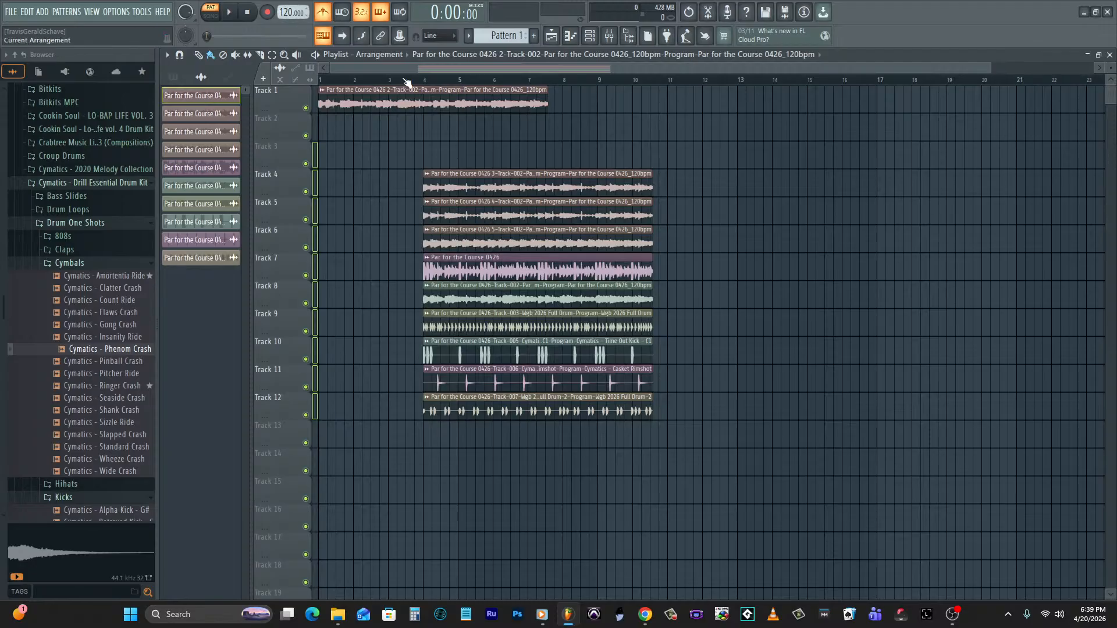
drag(469, 180, 541, 132)
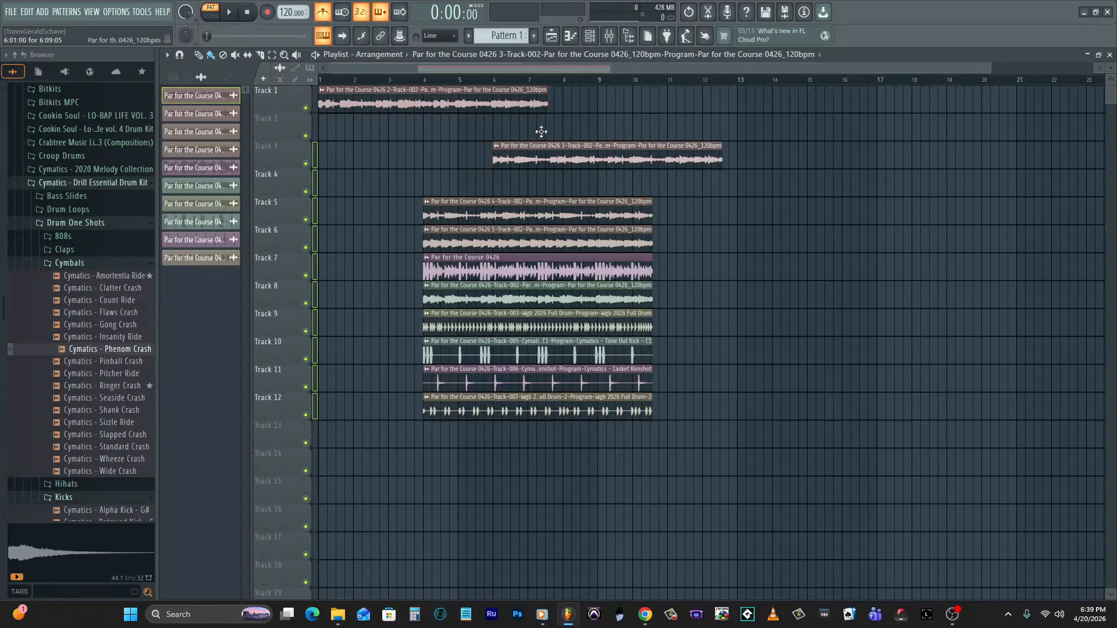
click(322, 90)
click(363, 201)
drag(415, 204, 414, 193)
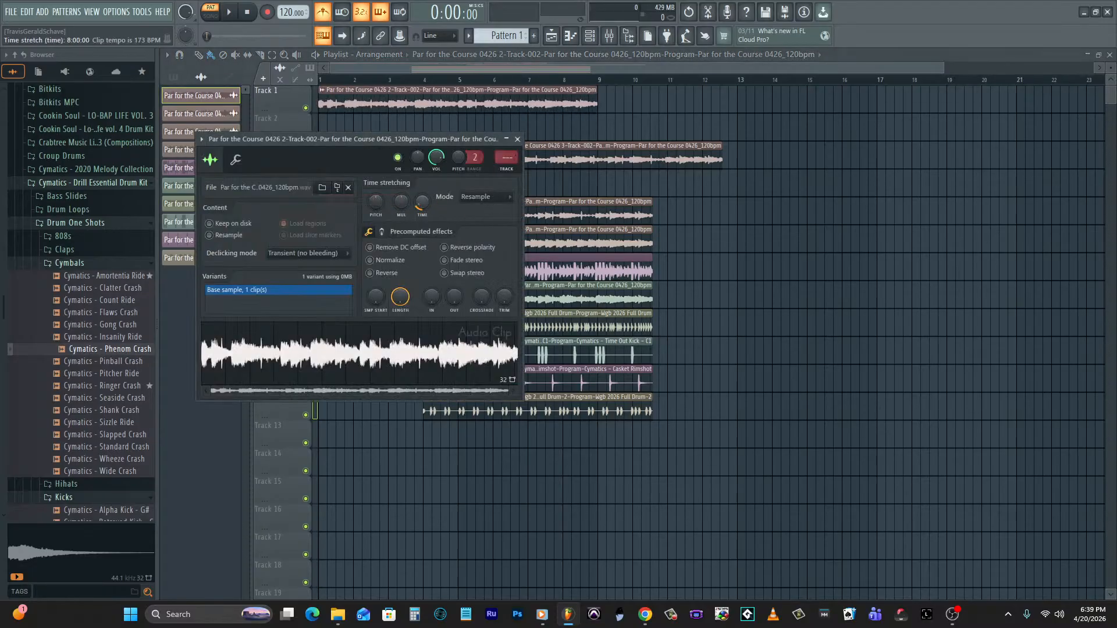
Set the project tempo to 173 BPM and move the second melodic stem's clip to Track 2 at bar 9.
drag(302, 11, 303, 0)
click(517, 139)
drag(583, 147, 686, 100)
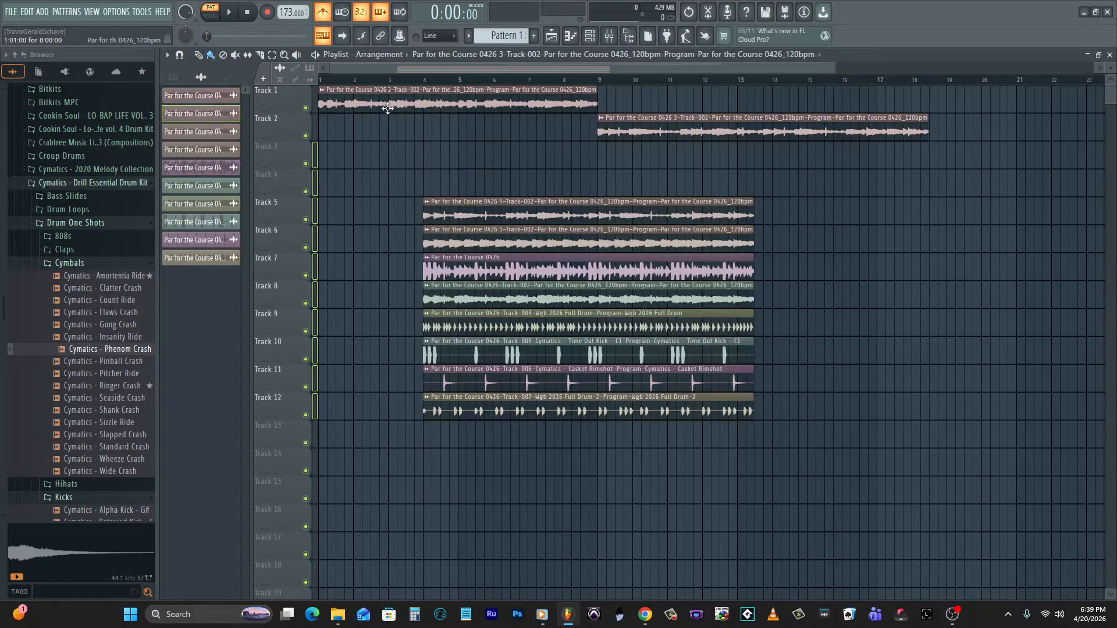
Switch playback to song mode, solo Track 1 and play the start of its clip.
click(314, 114)
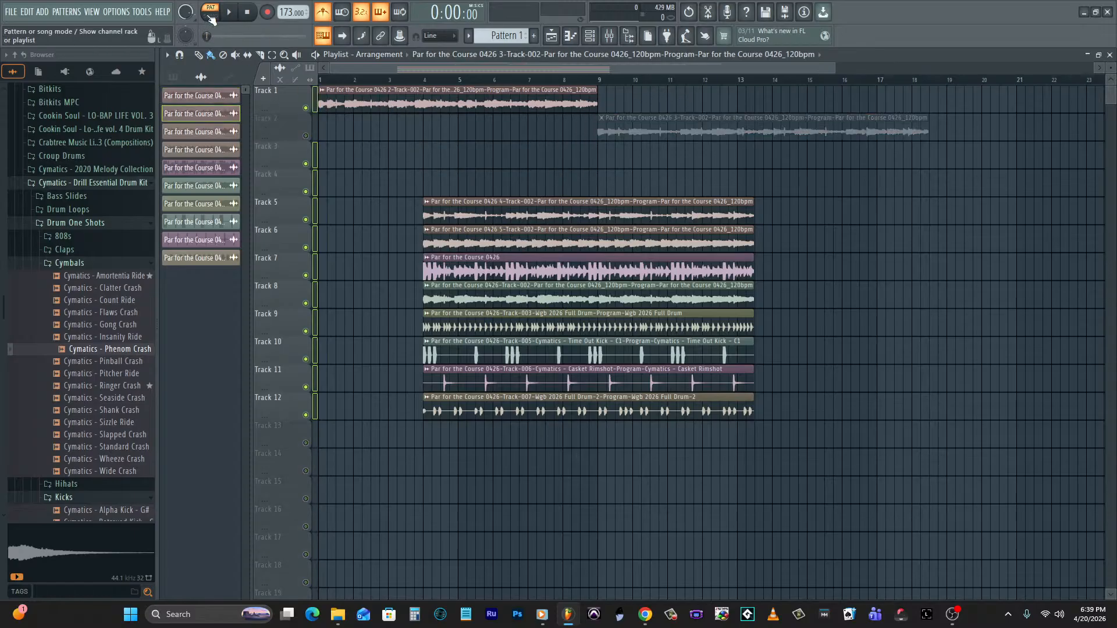
click(210, 14)
key(space)
key(space)
ctrl+click(315, 109)
key(space)
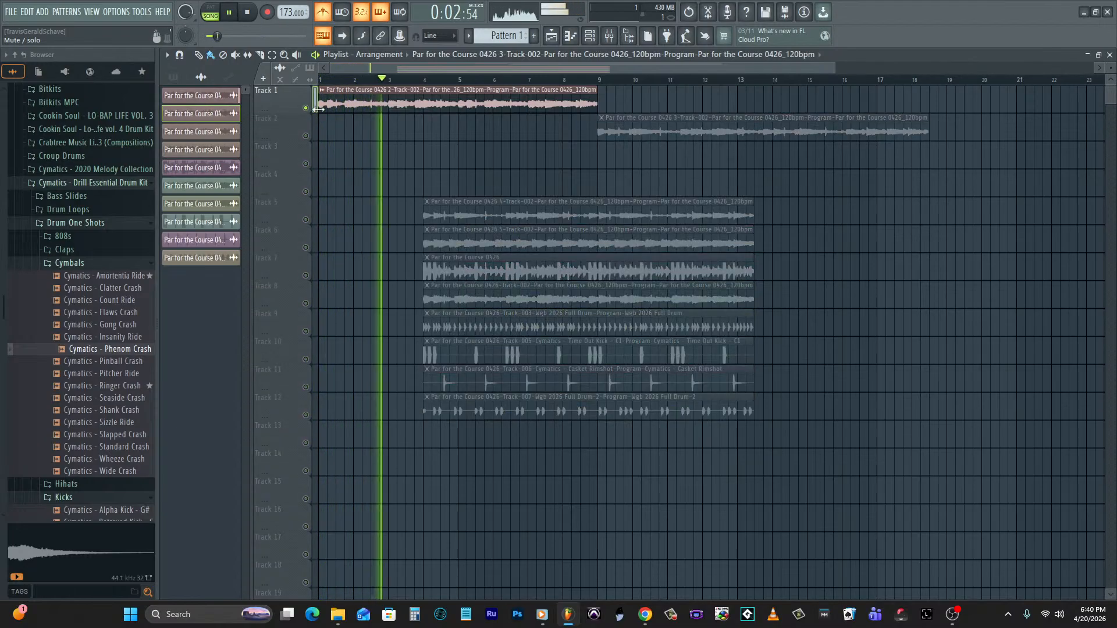
key(space)
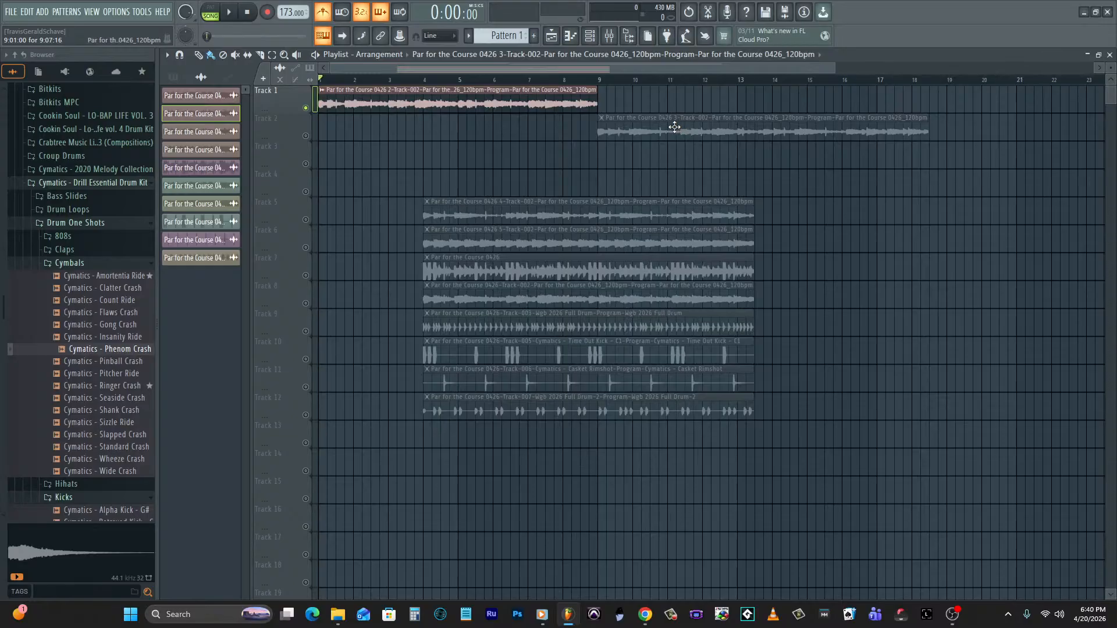
During playback, time-stretch the Track 2 clip to 8 bars and set its stretching mode to Stretch.
key(space)
click(603, 117)
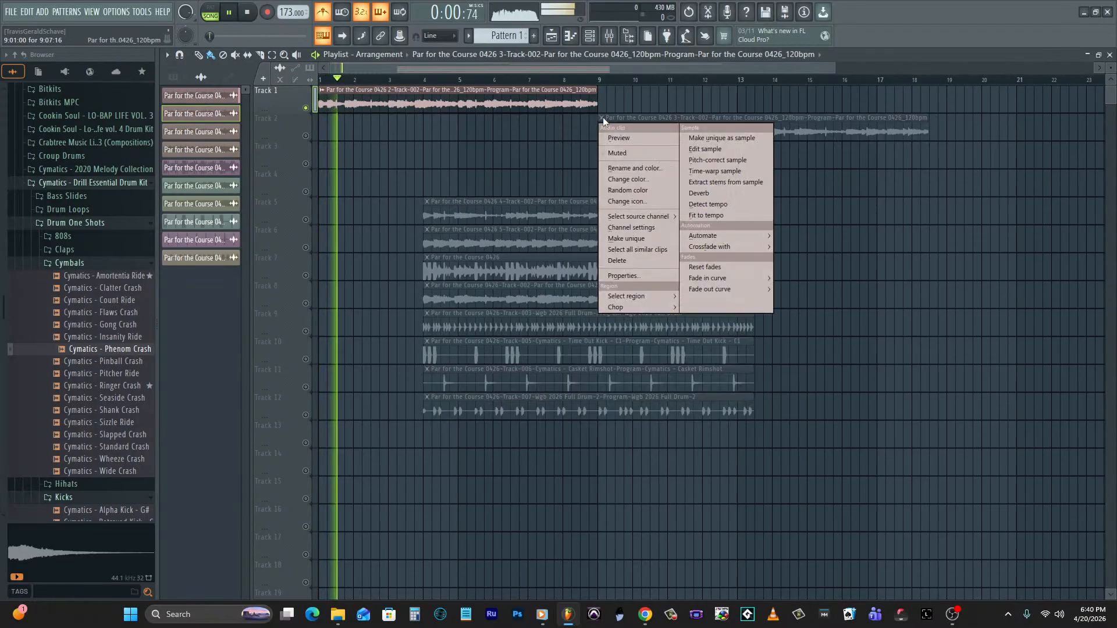
click(638, 227)
drag(436, 219, 437, 200)
click(497, 213)
click(498, 243)
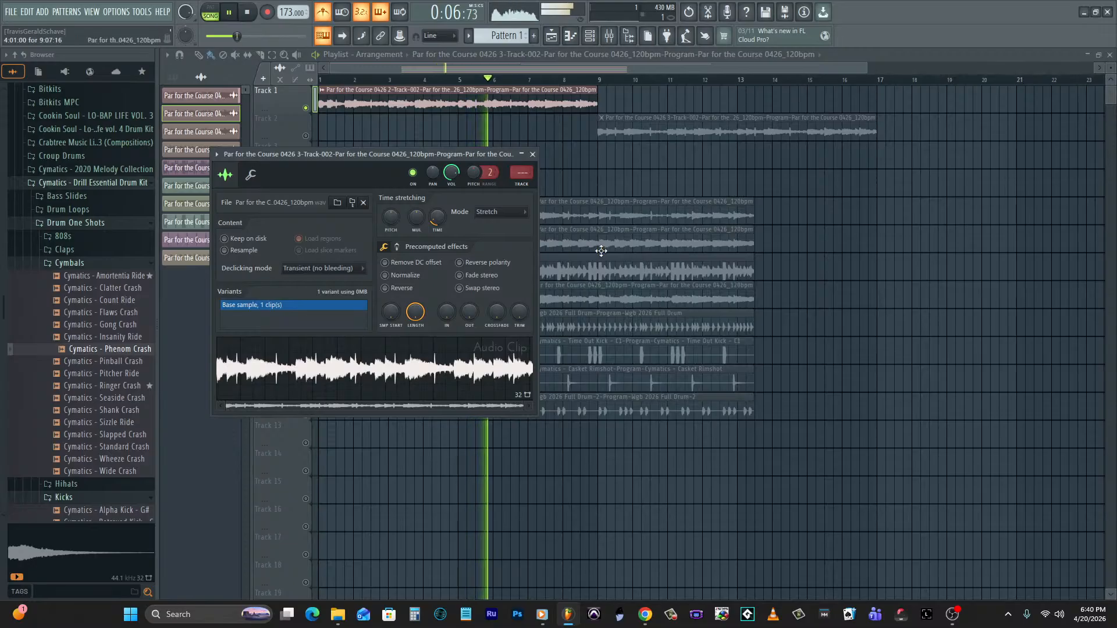
Stop playback, set the project tempo to 120 BPM and play the soloed Track 1 again.
key(space)
drag(278, 20, 278, 61)
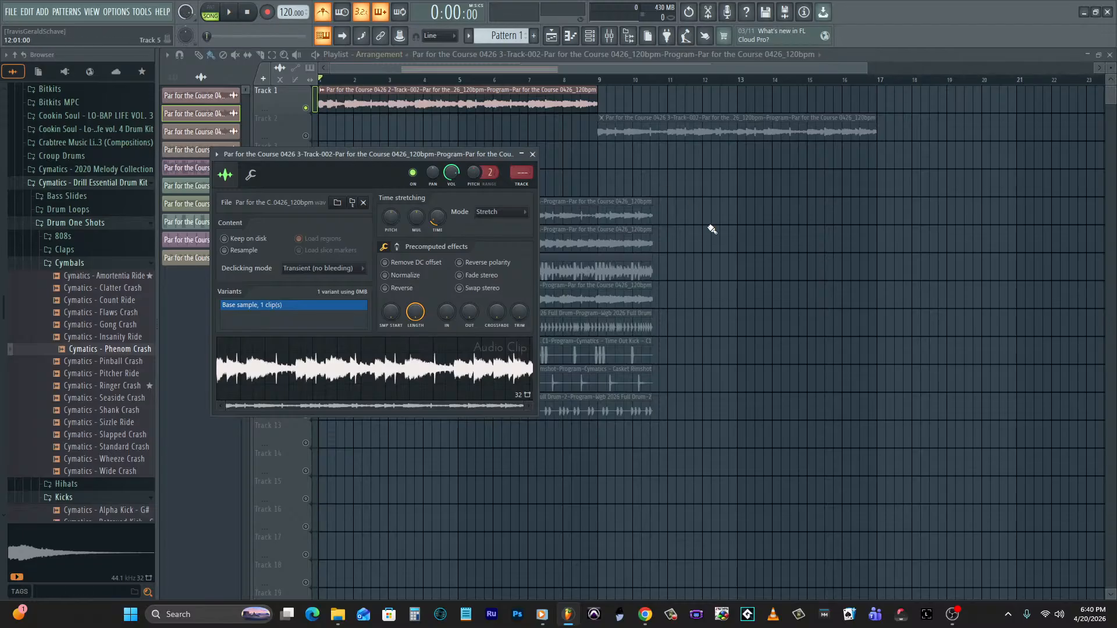
right_click(812, 285)
key(space)
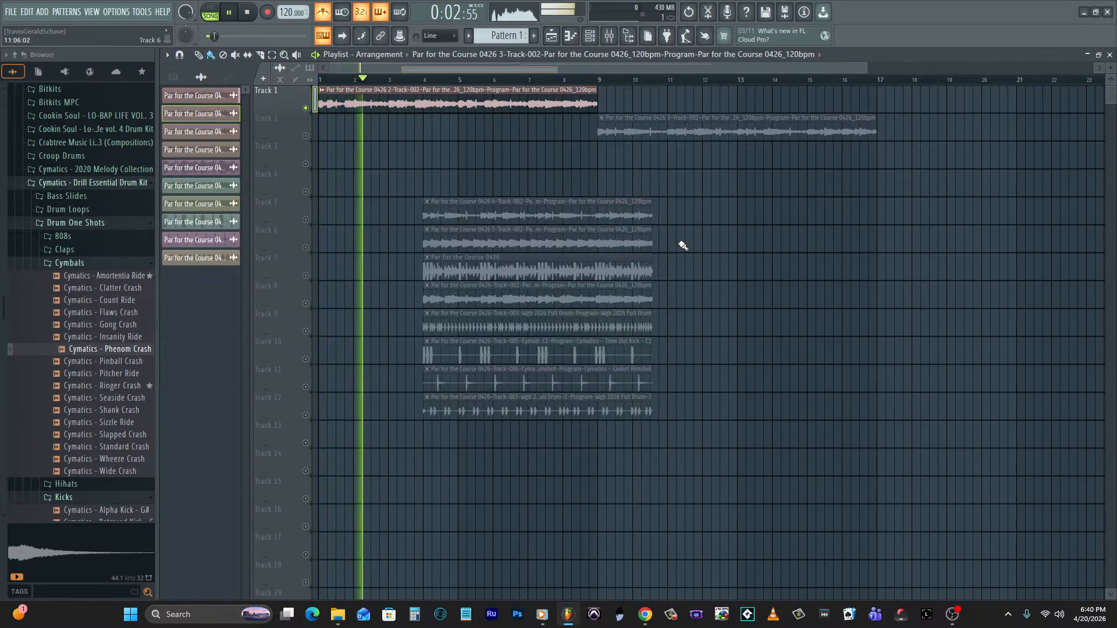
key(space)
Move the Track 5 clip to Track 3 at bar 17 and time-stretch it to 8 bars.
drag(551, 216, 972, 147)
key(space)
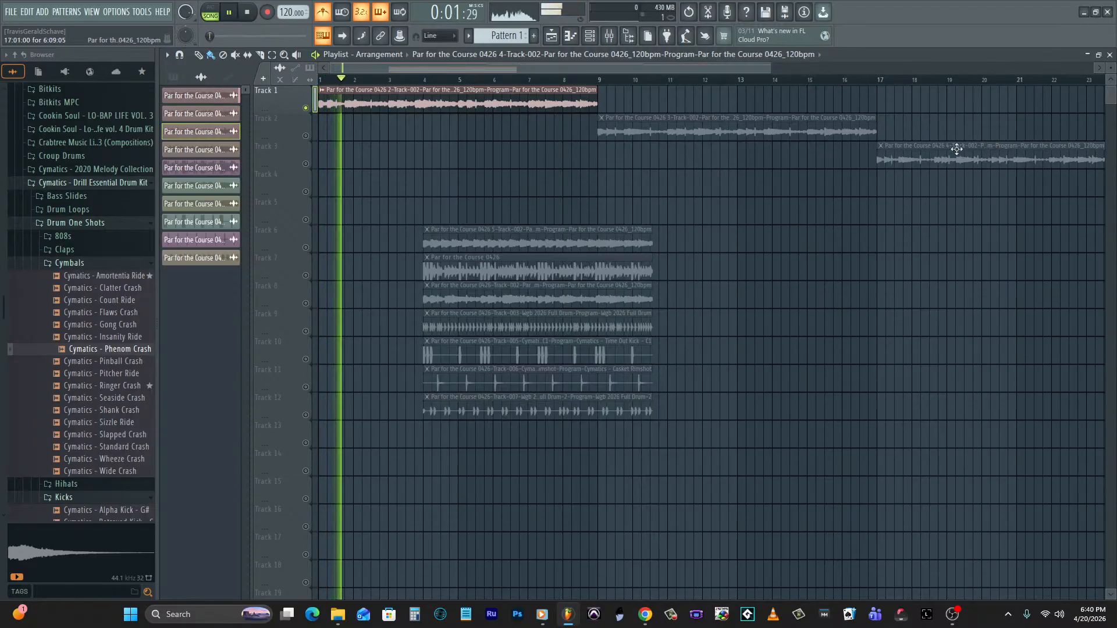
scroll(778, 67, down, 3)
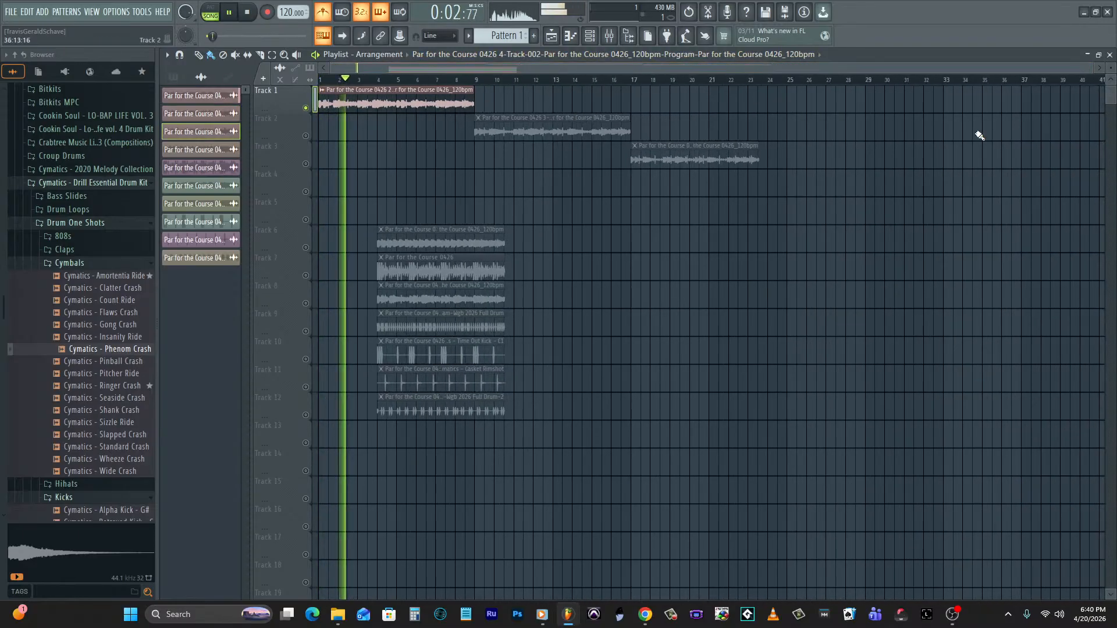
right_click(633, 145)
click(659, 254)
mouse_move(453, 233)
mouse_down()
mouse_move(452, 224)
mouse_move(456, 238)
mouse_up()
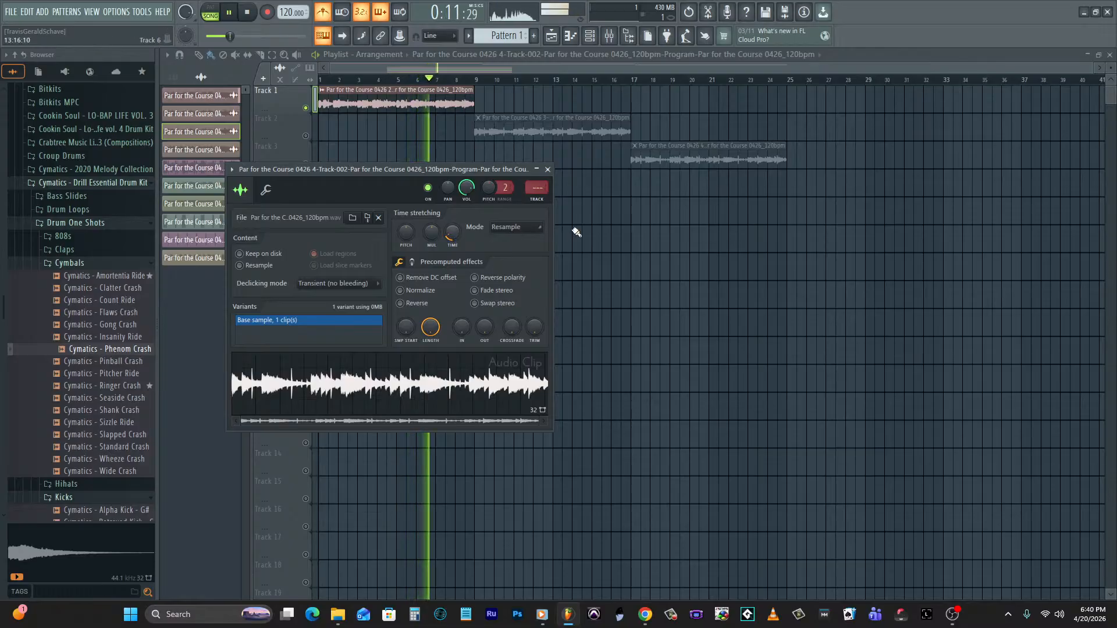
Unmute Tracks 2 and 3 and stop playback.
click(306, 135)
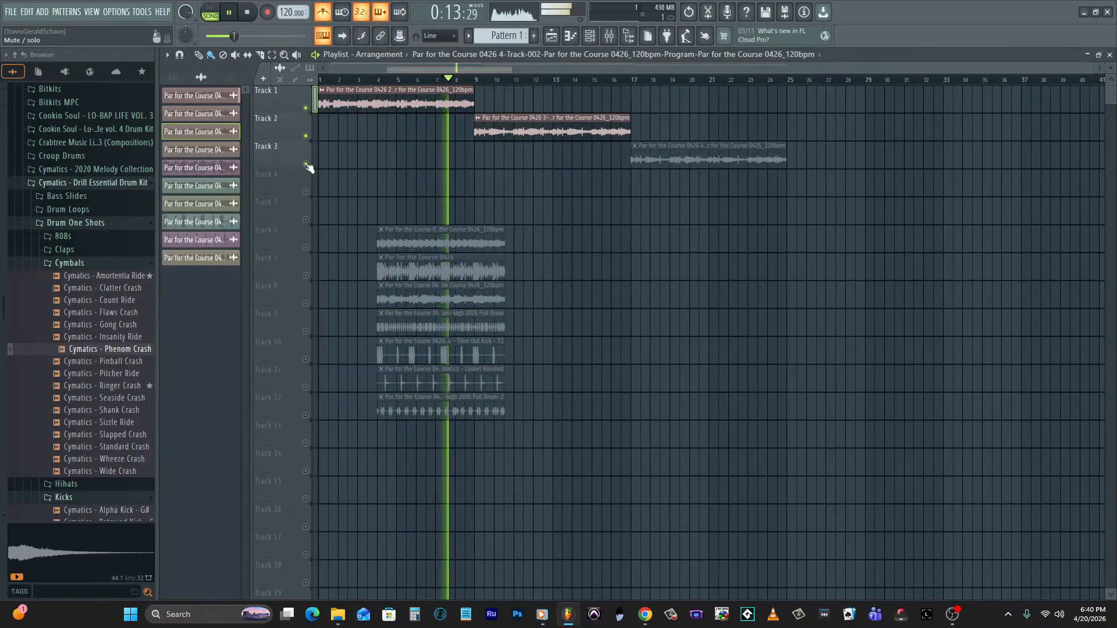
click(306, 164)
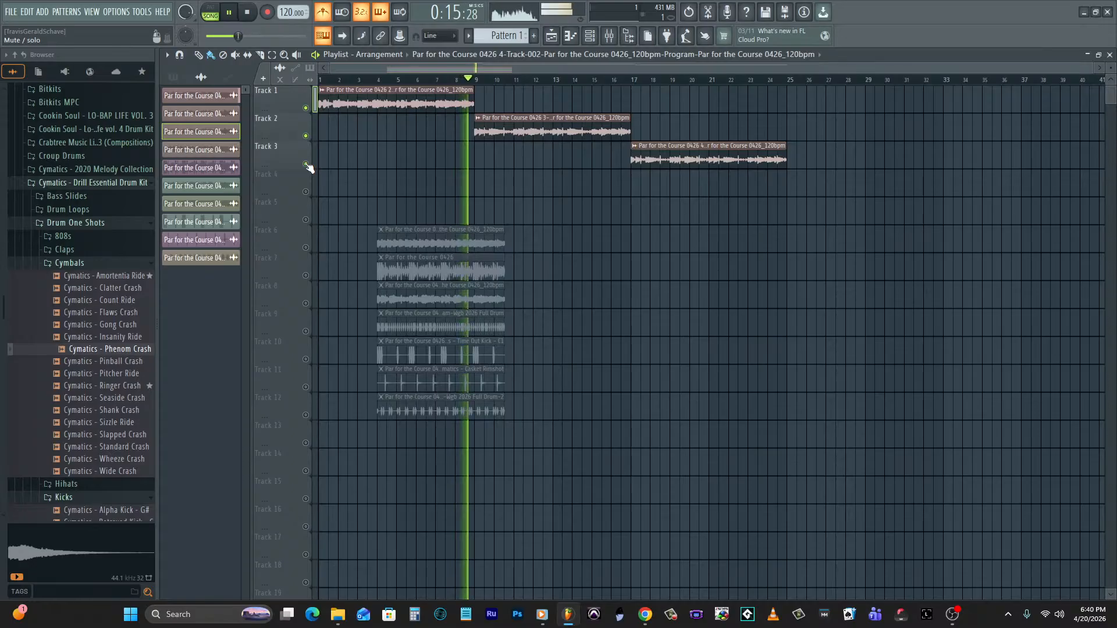
key(space)
Choose the Stretch time-stretching mode for the clips on Tracks 2 and 3.
right_click(478, 118)
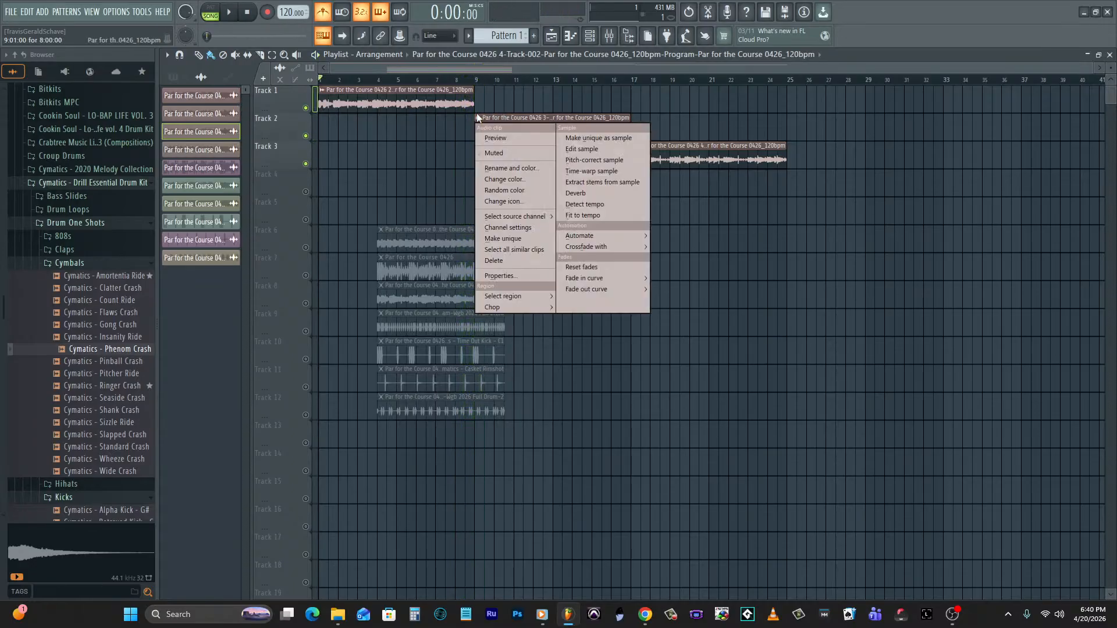
click(498, 228)
click(499, 211)
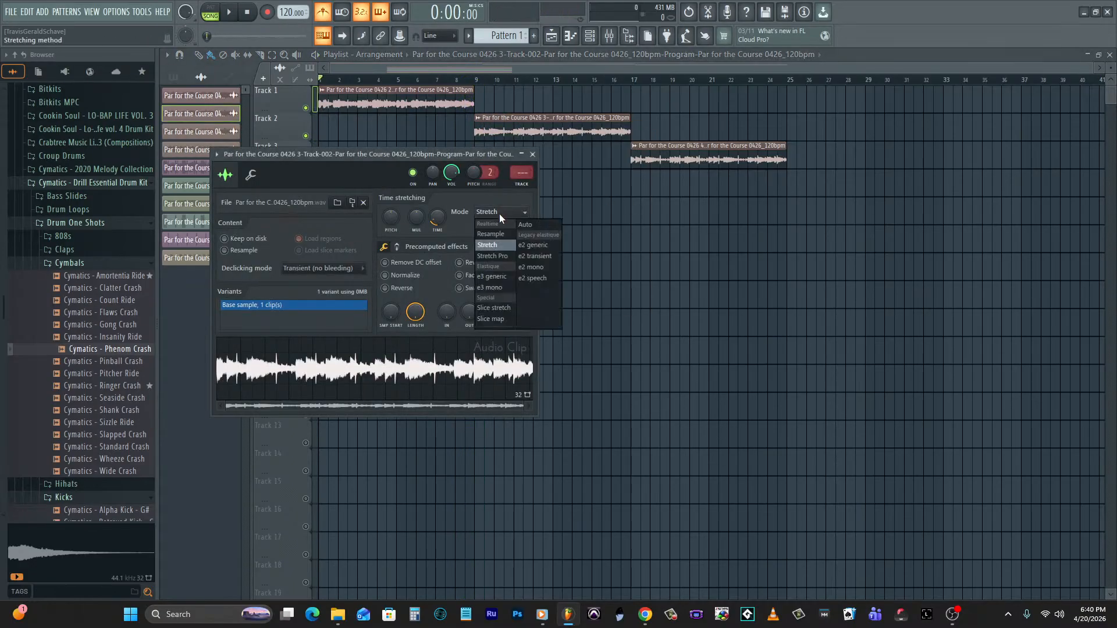
click(493, 245)
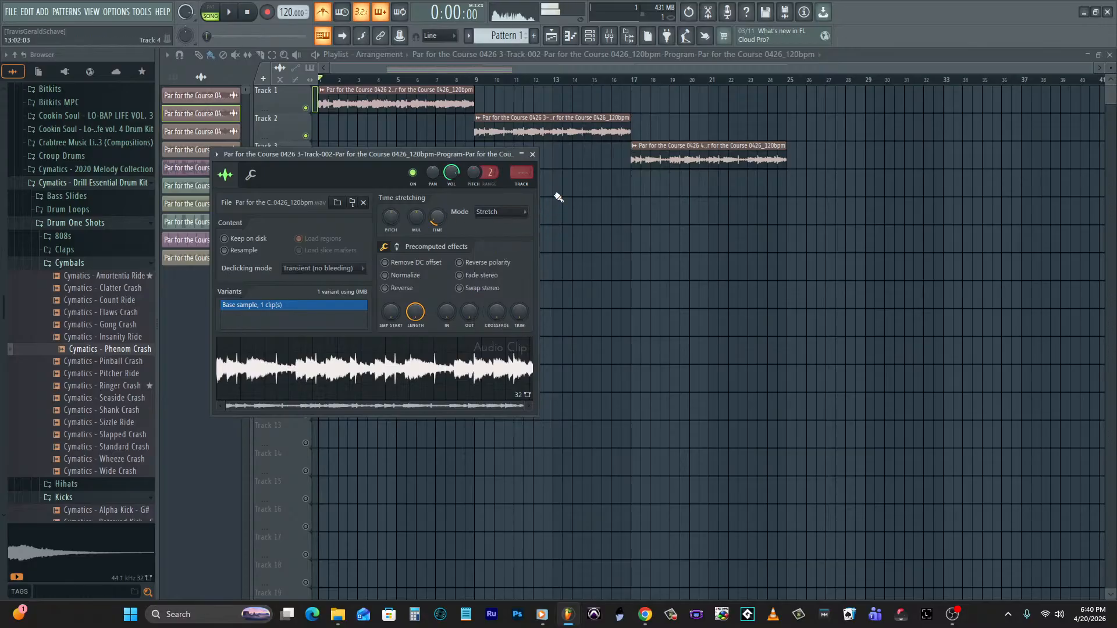
click(633, 147)
click(649, 256)
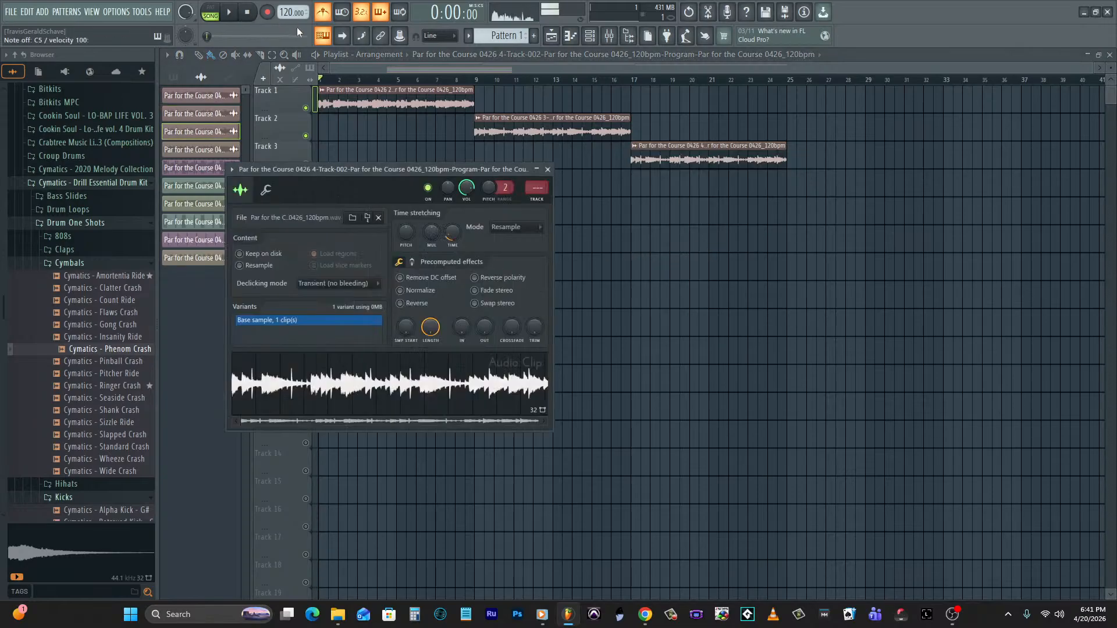
click(515, 228)
click(515, 259)
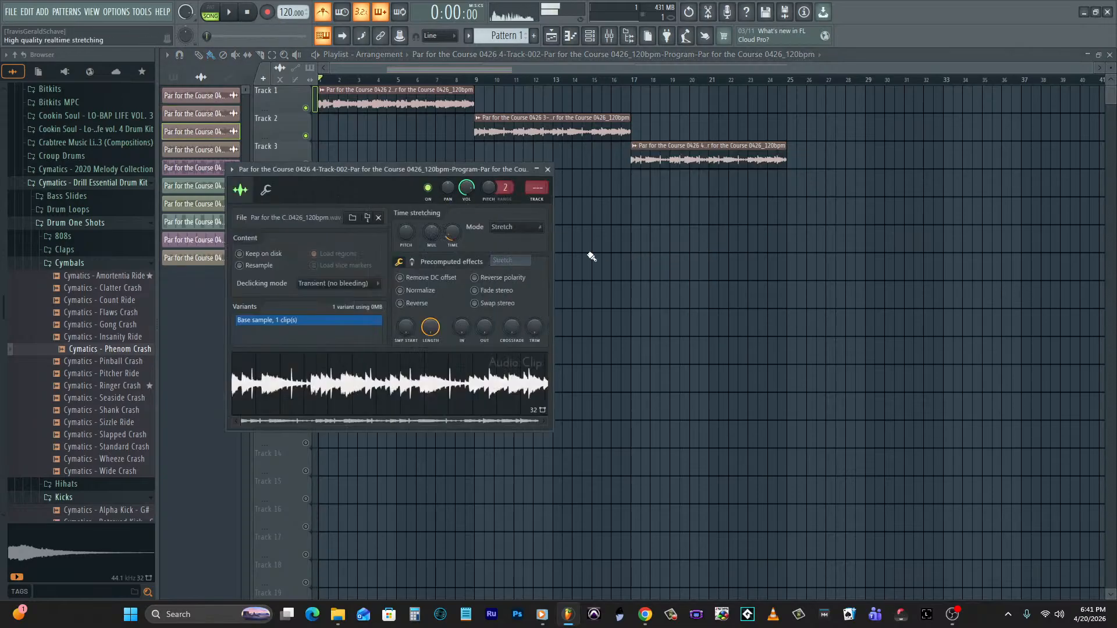
right_click(735, 253)
Delete the full-mix clip from Track 7 and move the Track 6 clip to Track 4 at bar 25.
right_click(491, 258)
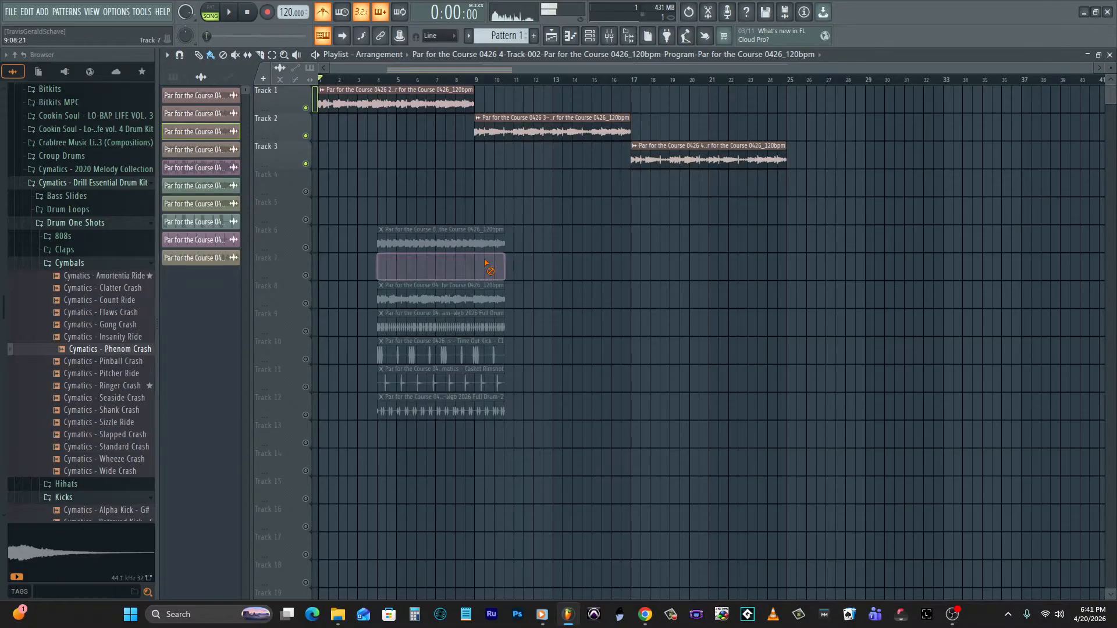
drag(465, 242, 857, 171)
Time-stretch the Track 4 clip to 8 bars and set its stretching mode to Stretch.
click(793, 175)
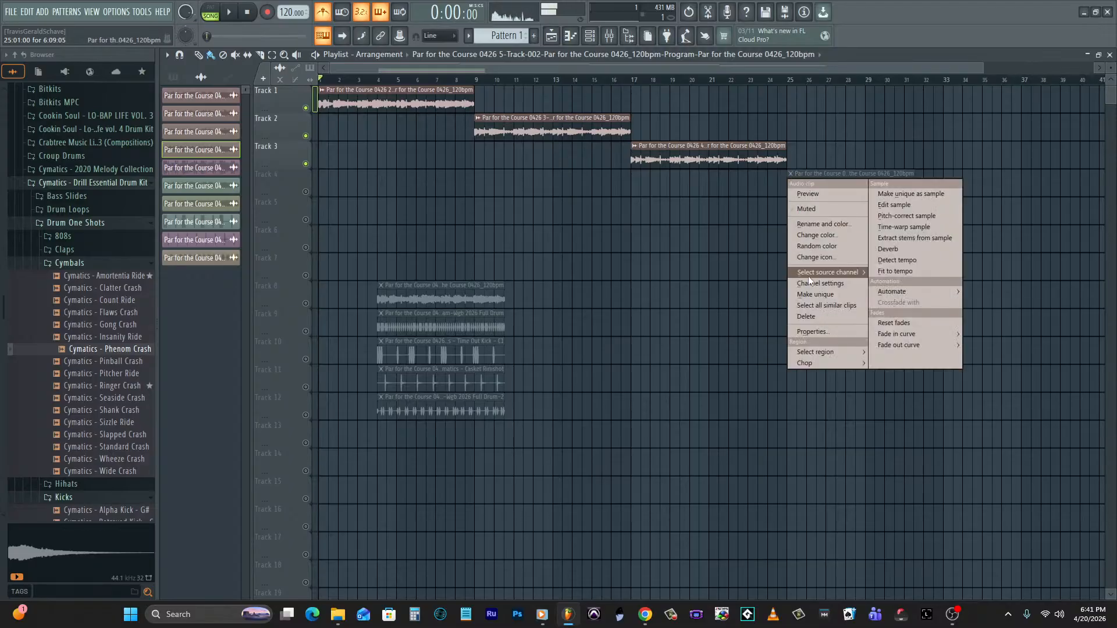
click(803, 284)
drag(470, 250, 470, 254)
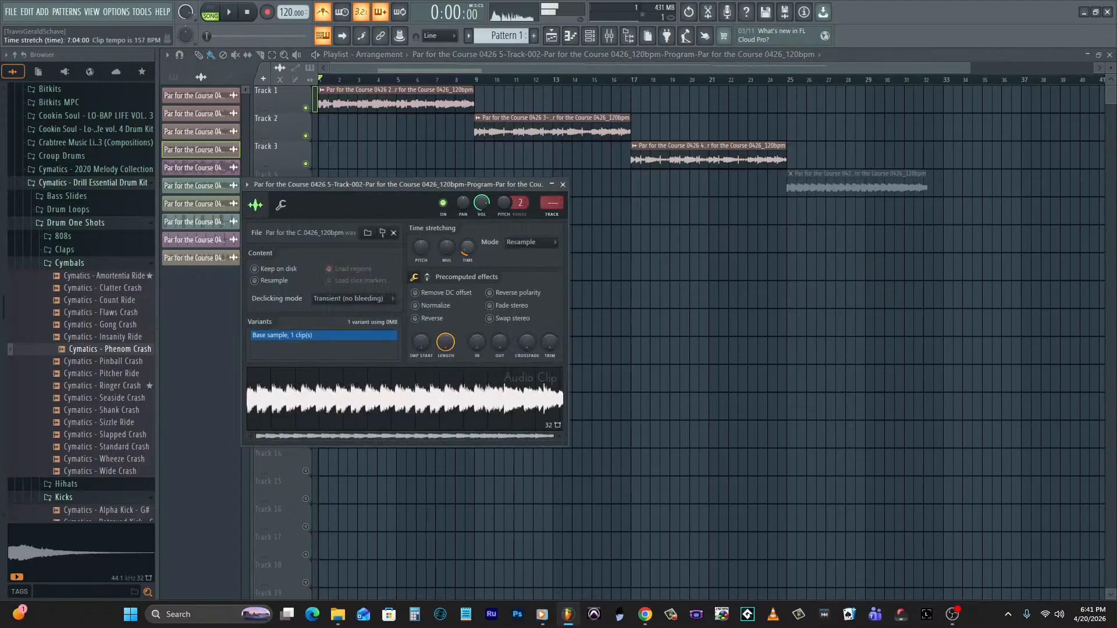
click(522, 244)
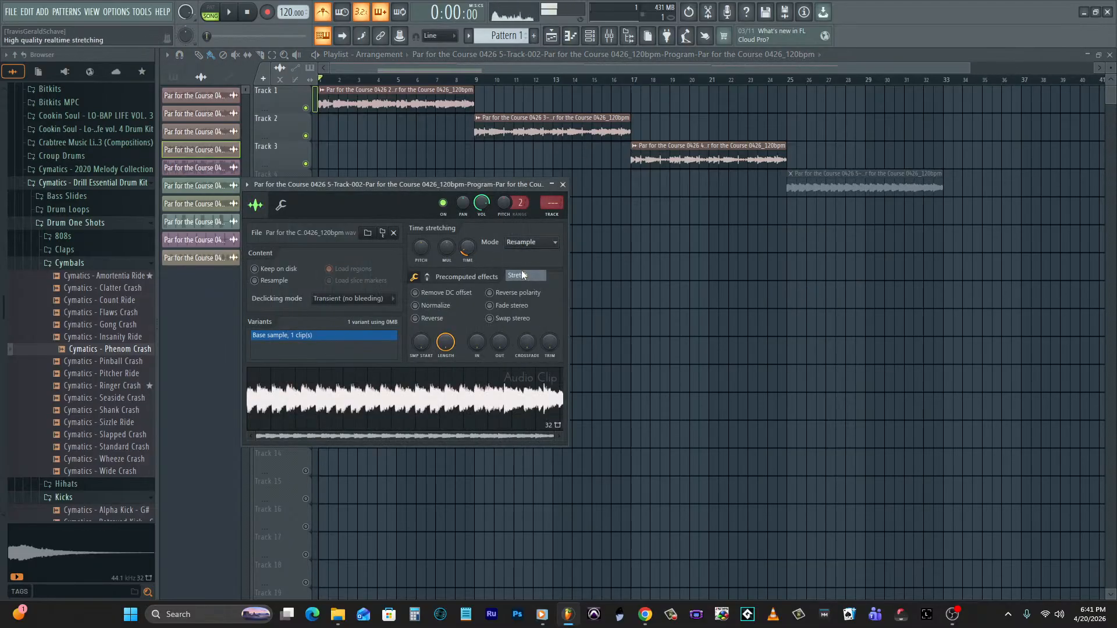
click(522, 272)
click(563, 184)
Move the Track 8 clip to Track 5 at bar 33 and time-stretch it to 8 bars in Stretch mode.
drag(425, 282, 990, 198)
click(948, 201)
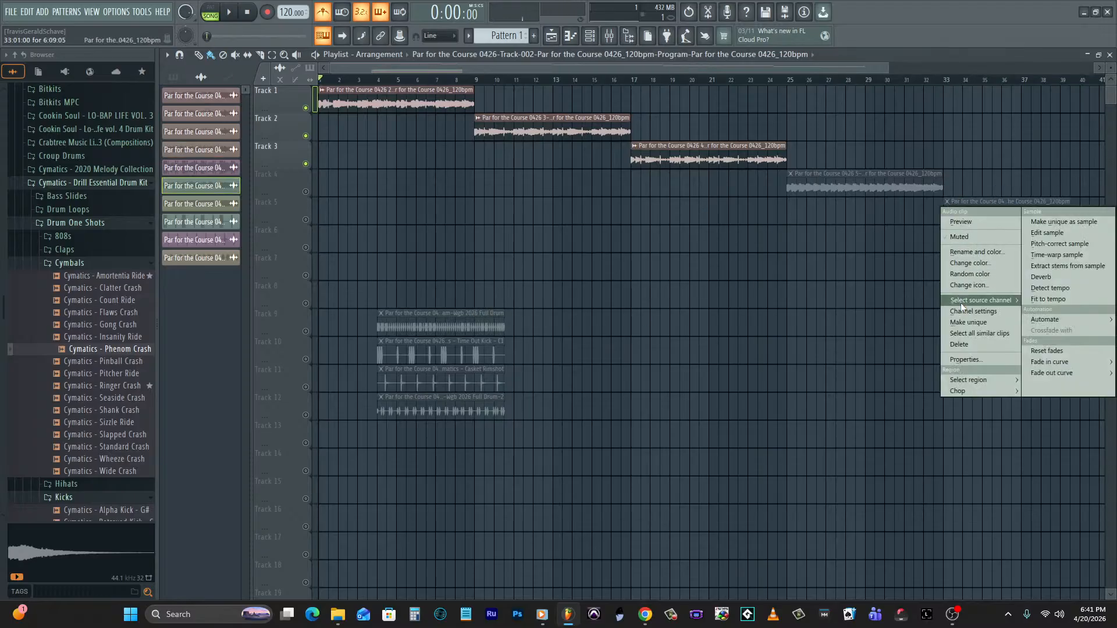
click(957, 312)
drag(498, 278, 498, 259)
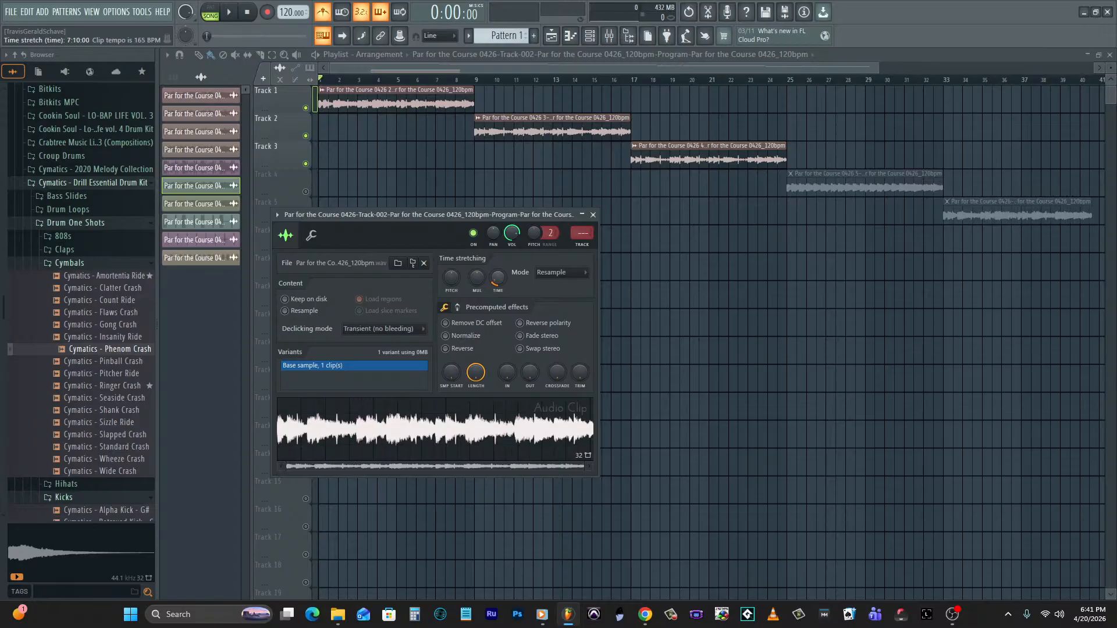
click(544, 273)
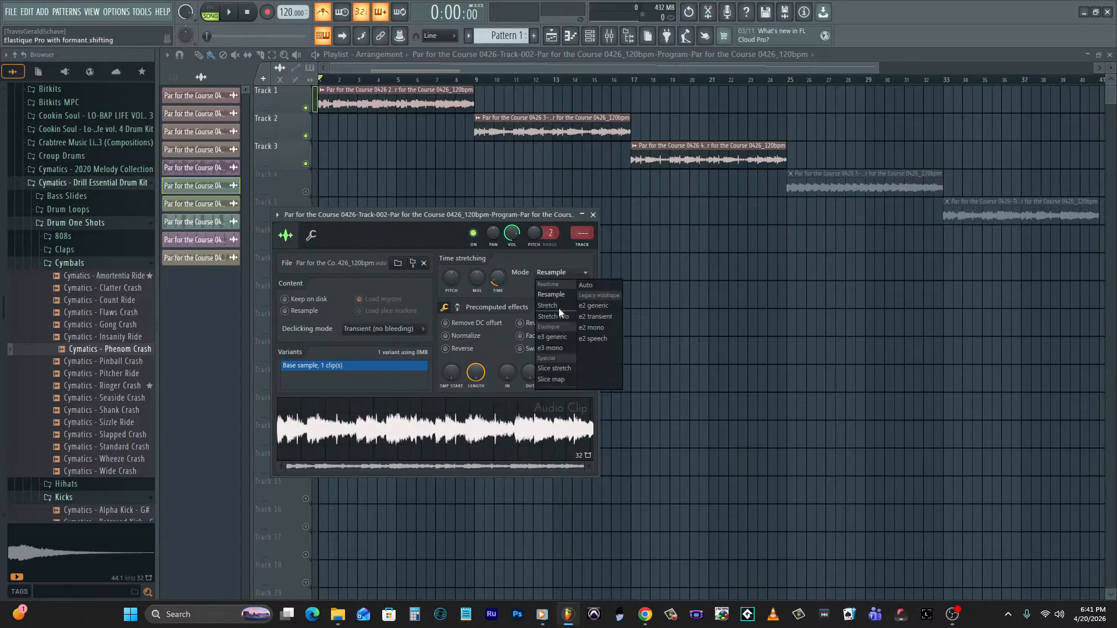
click(558, 307)
right_click(765, 337)
Place the Time Out Kick, Casket Rimshot, Full Drum and Full Drum-2 clips on Tracks 6 to 9, all starting at bar 1.
drag(458, 354, 300, 235)
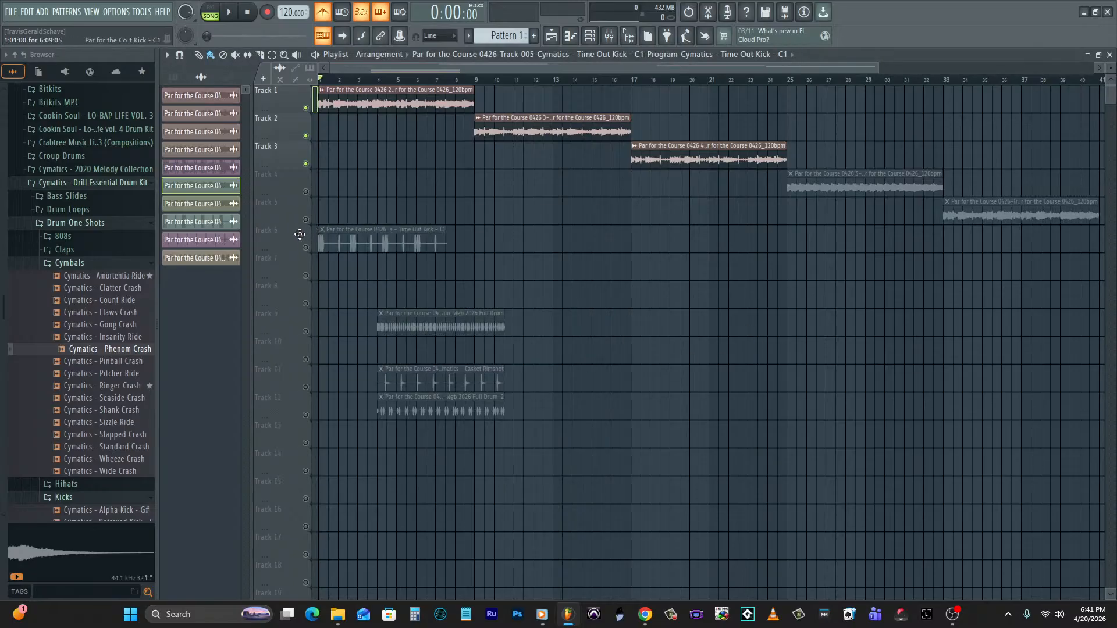
drag(378, 385, 320, 274)
drag(426, 324, 350, 297)
drag(423, 407, 312, 317)
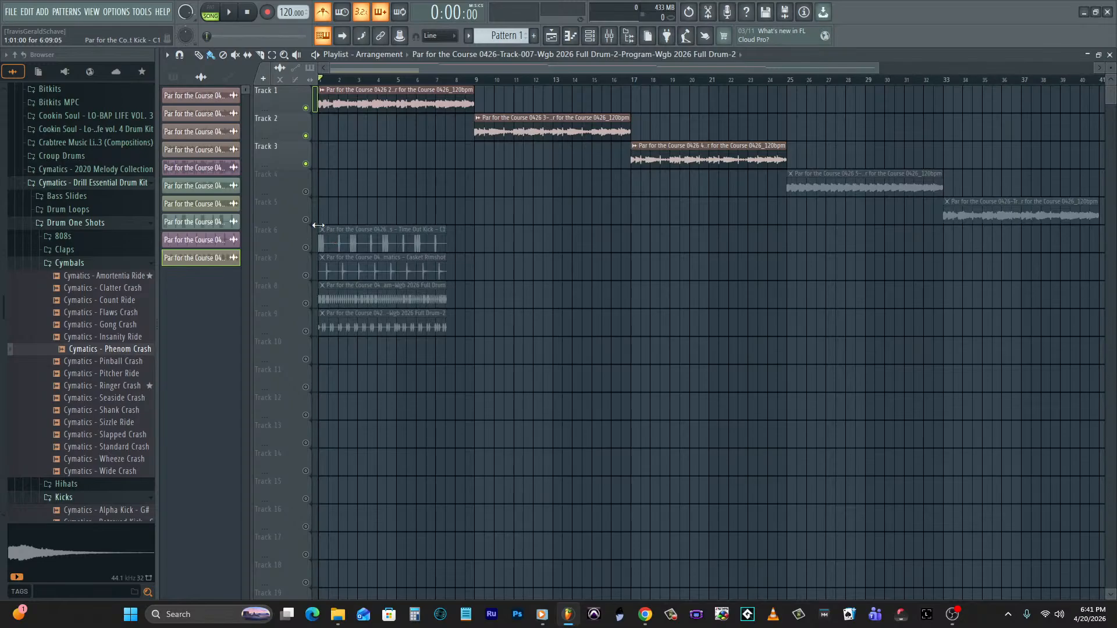
Set the project tempo to 146 BPM and select bars 1 to 9 of the playlist for playback.
mouse_move(281, 12)
mouse_down()
mouse_move(281, 0)
mouse_move(281, 9)
mouse_up()
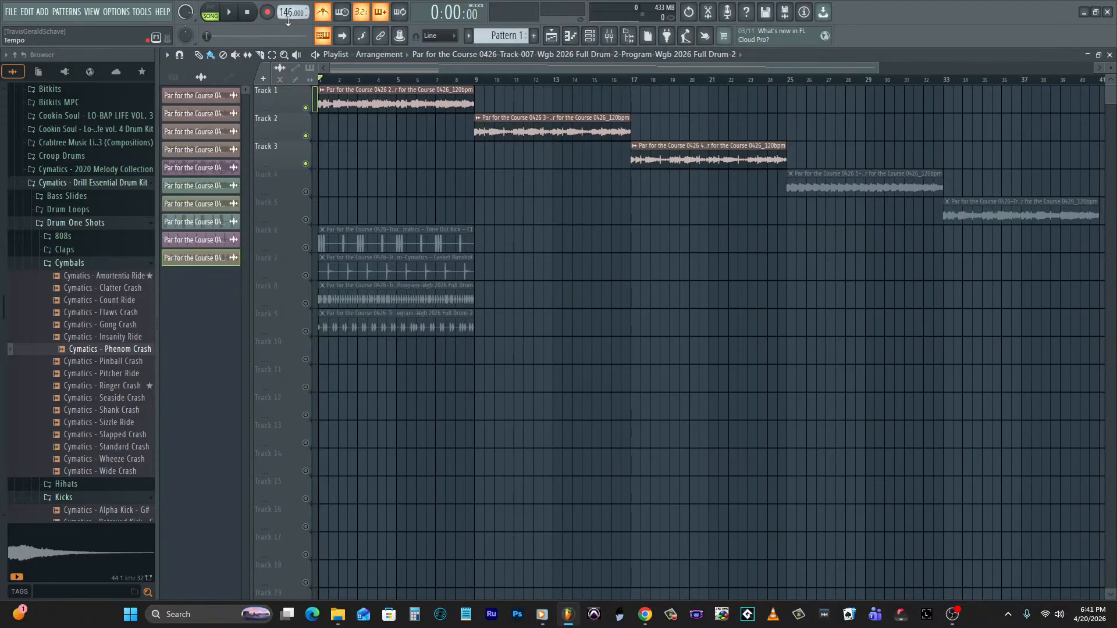
drag(879, 71, 549, 71)
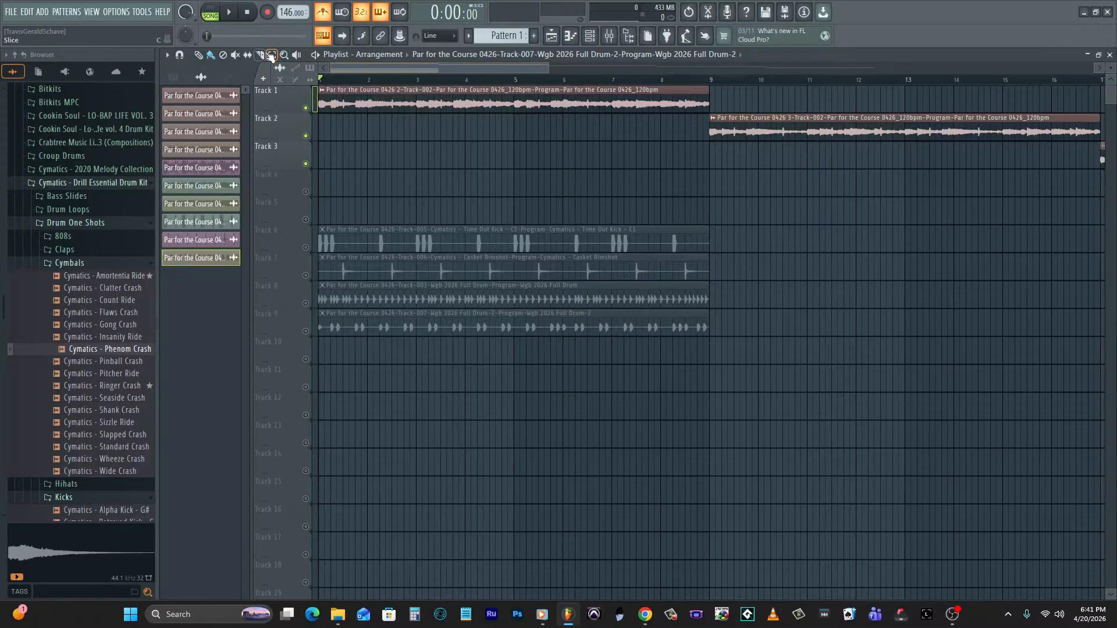
drag(710, 80, 65, 80)
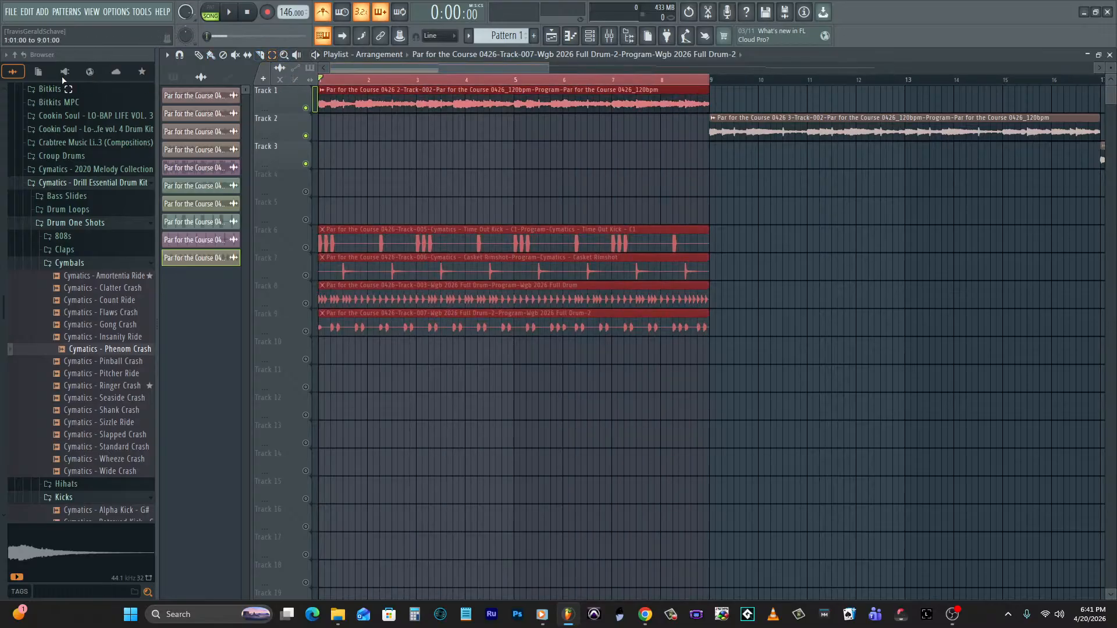
Unmute all tracks and play the selected section with the drums and the Track 1 melody.
right_click(307, 247)
right_click(307, 248)
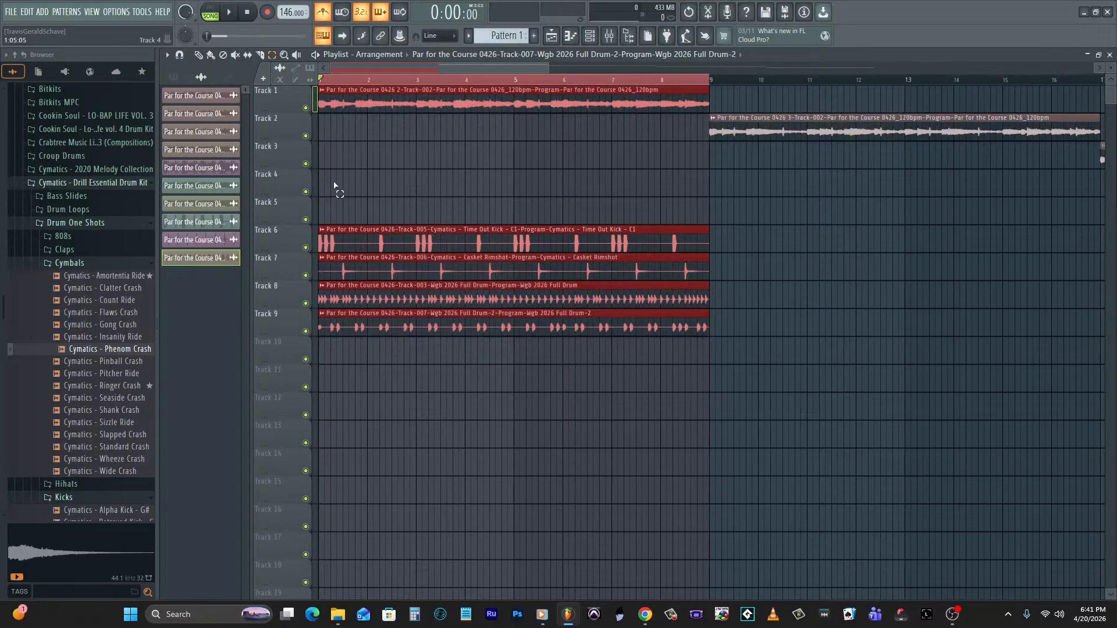
key(space)
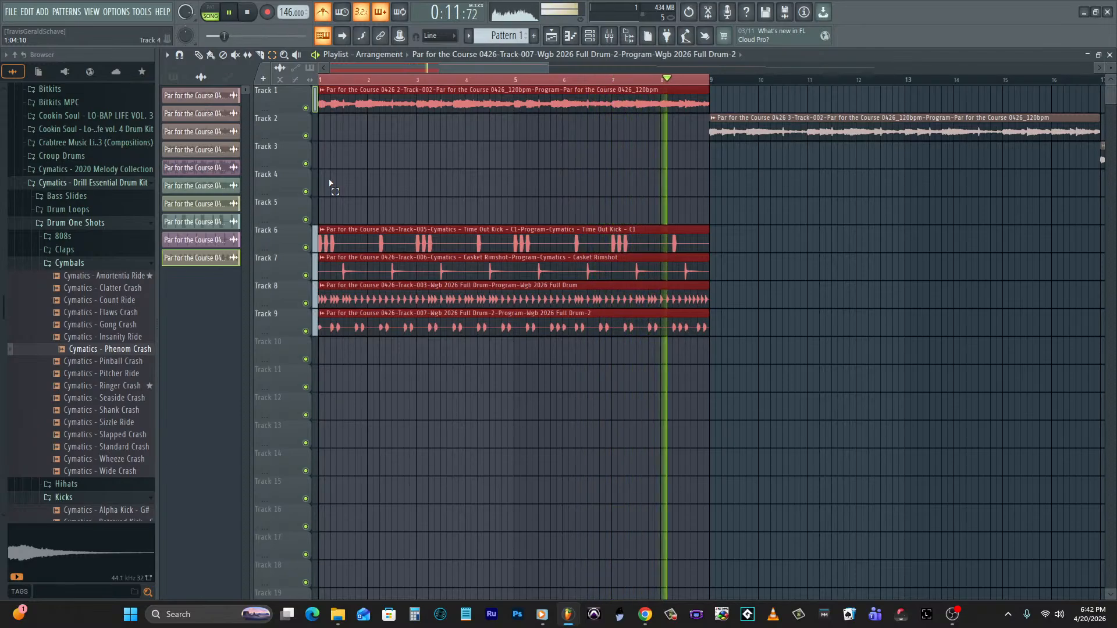
Stop playback and duplicate the four drum clips on Tracks 6 to 9 repeatedly to fill bars 9 to 41.
key(space)
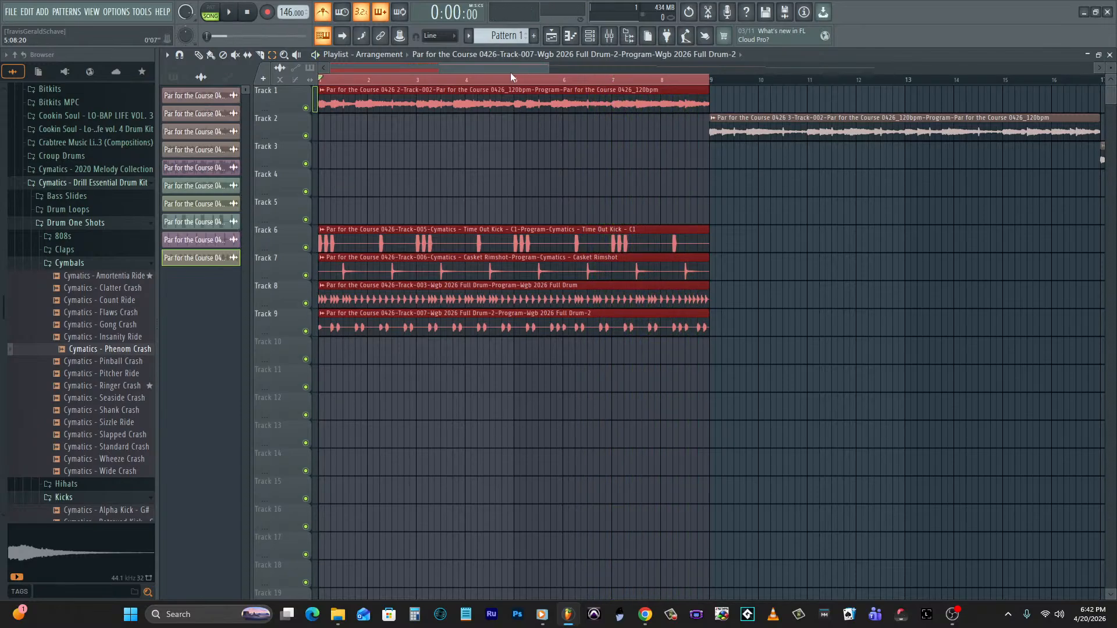
drag(548, 67, 986, 58)
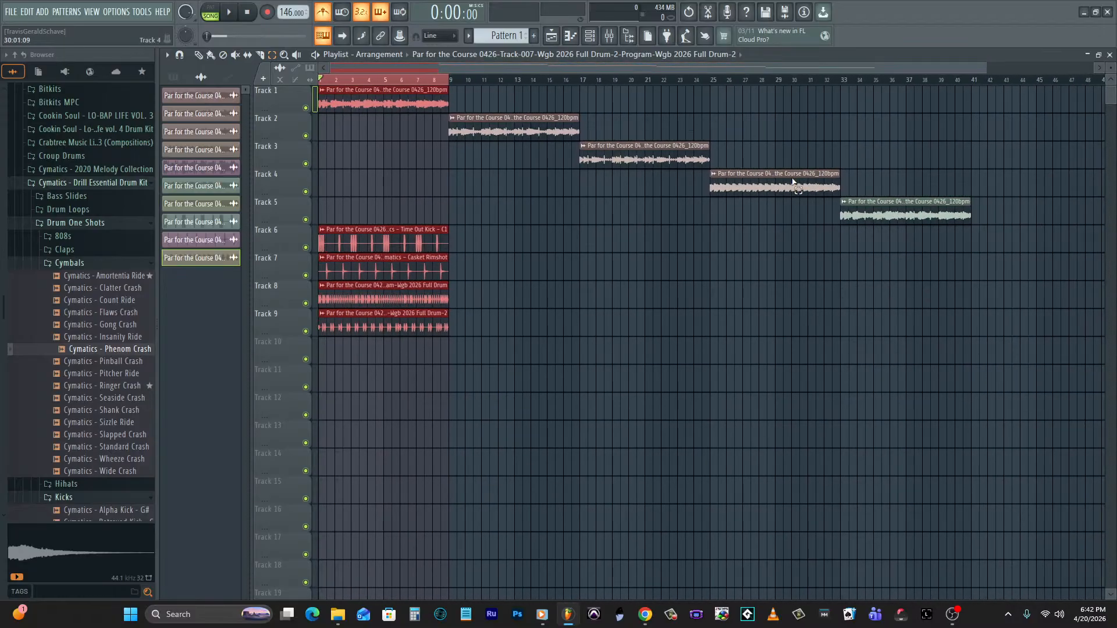
drag(380, 217, 390, 335)
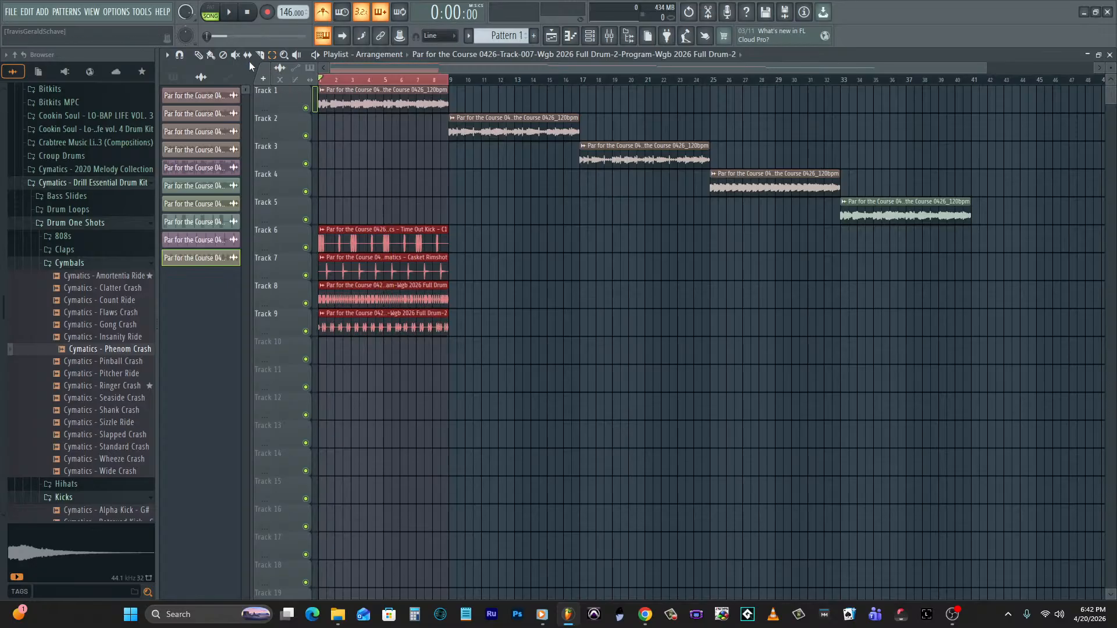
click(198, 54)
key(ctrl+b)
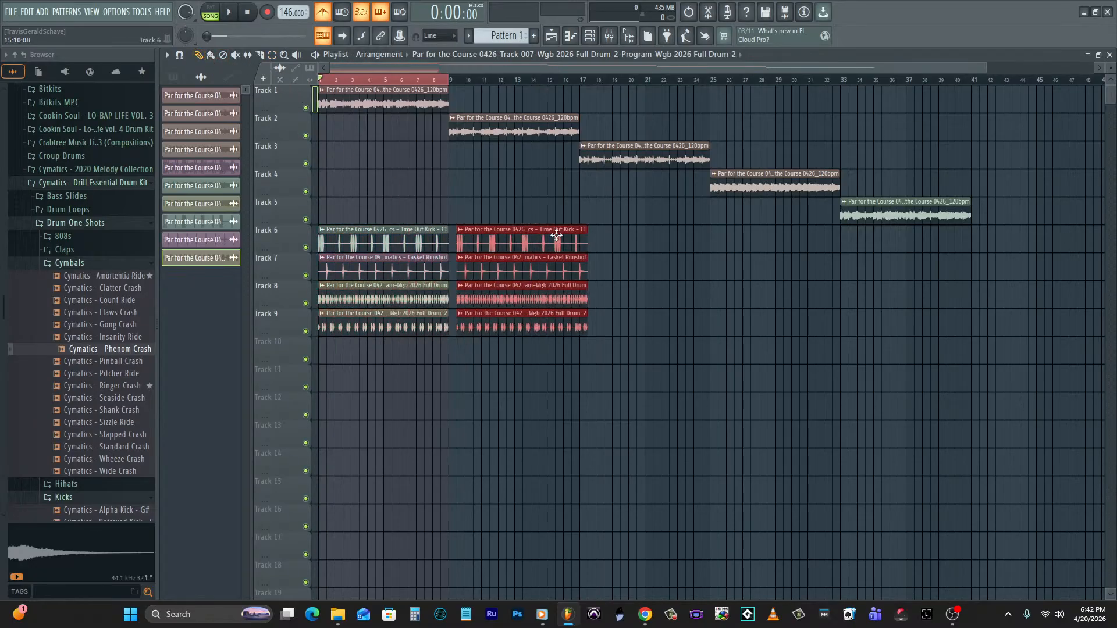
drag(385, 243, 665, 244)
drag(398, 243, 786, 221)
drag(283, 229, 901, 228)
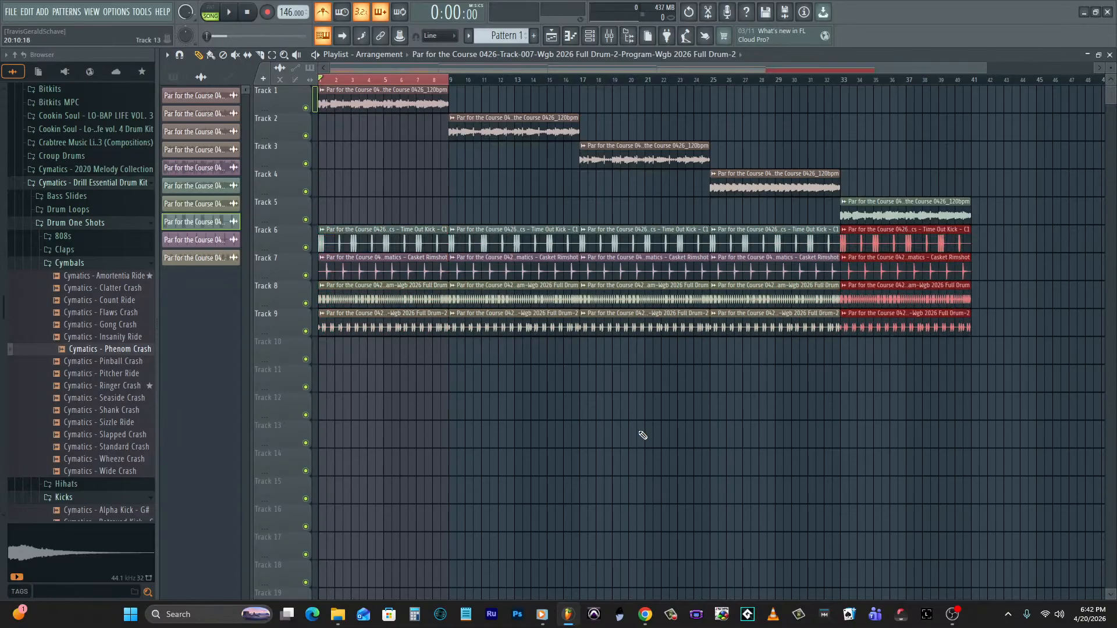
Set the playback selection to bars 1 to 41, clear the clip selection and turn off the metronome.
key(ctrl+a)
key(ctrl+d)
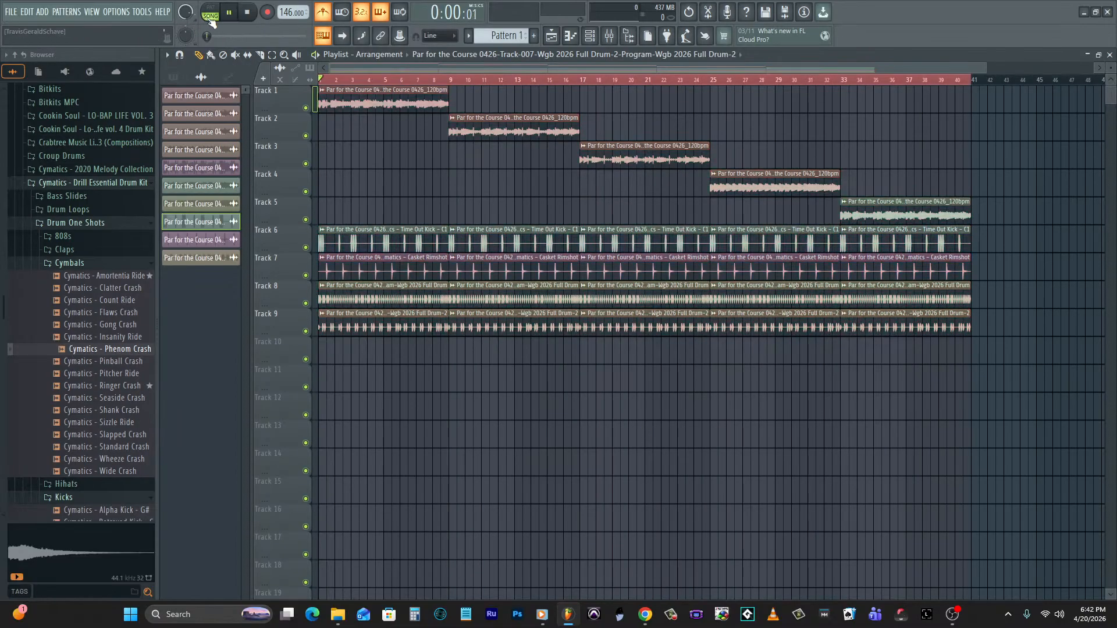
click(333, 10)
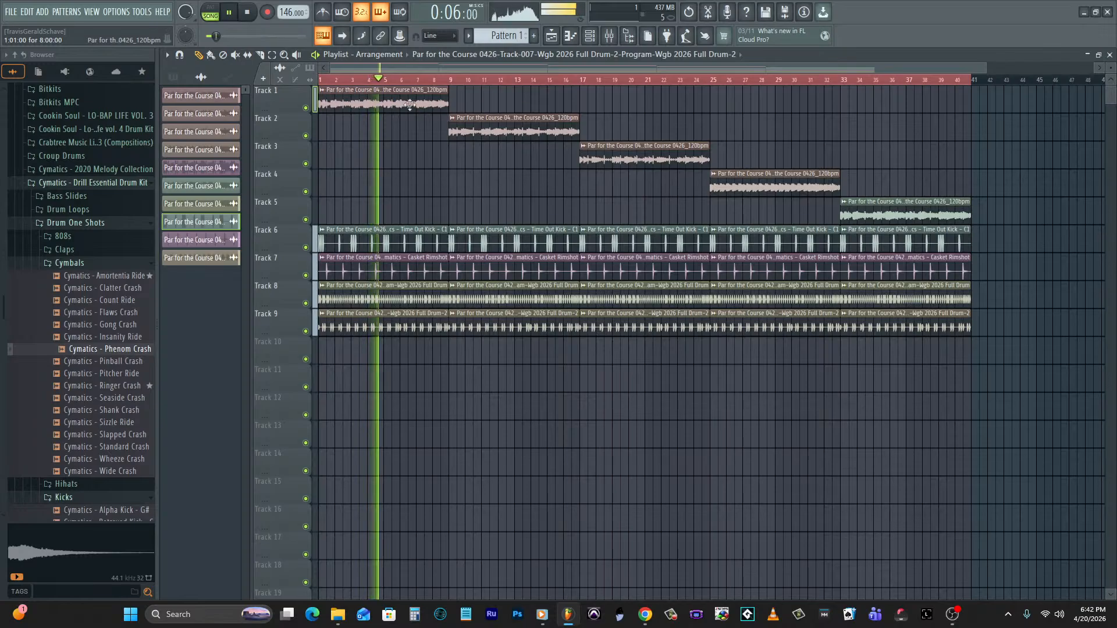
View the channel settings of the Track 5 clip and the Track 1 clip.
right_click(847, 202)
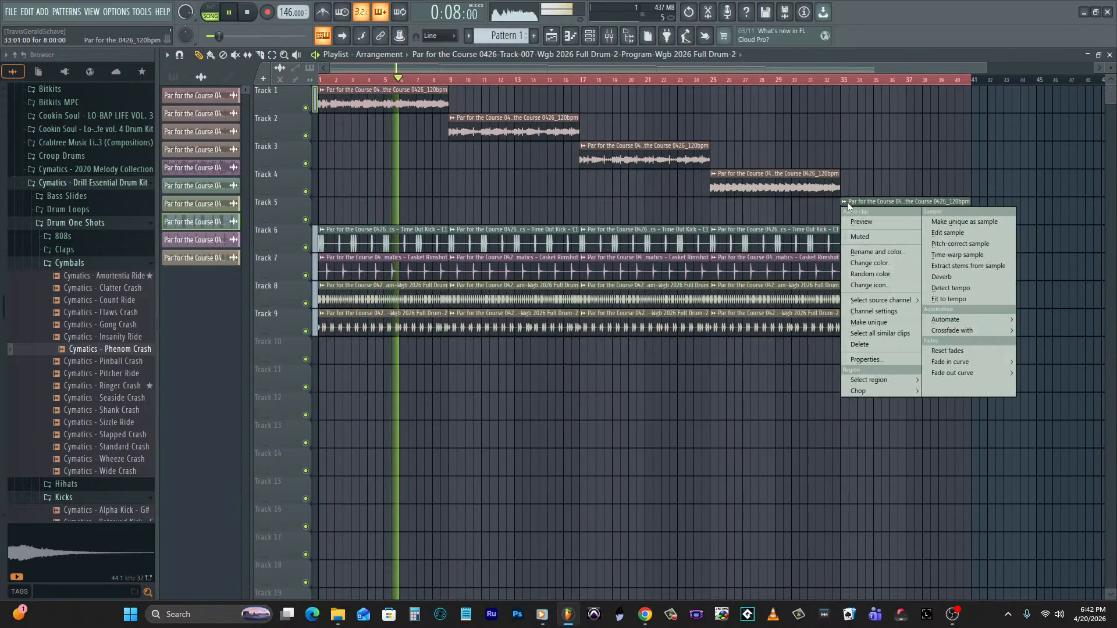
click(890, 314)
right_click(813, 419)
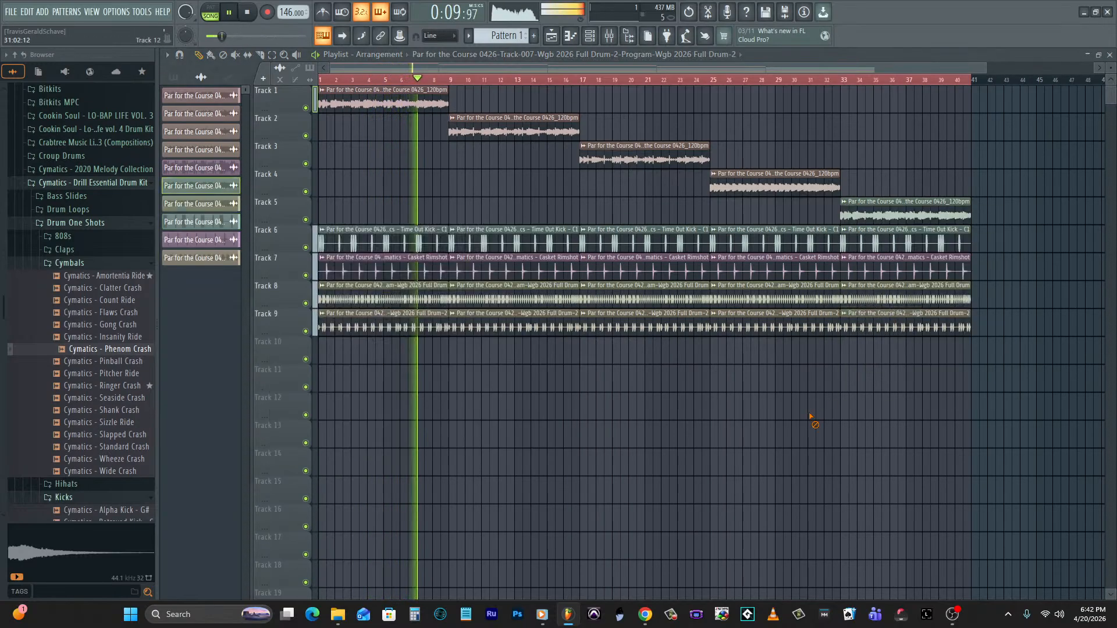
right_click(330, 104)
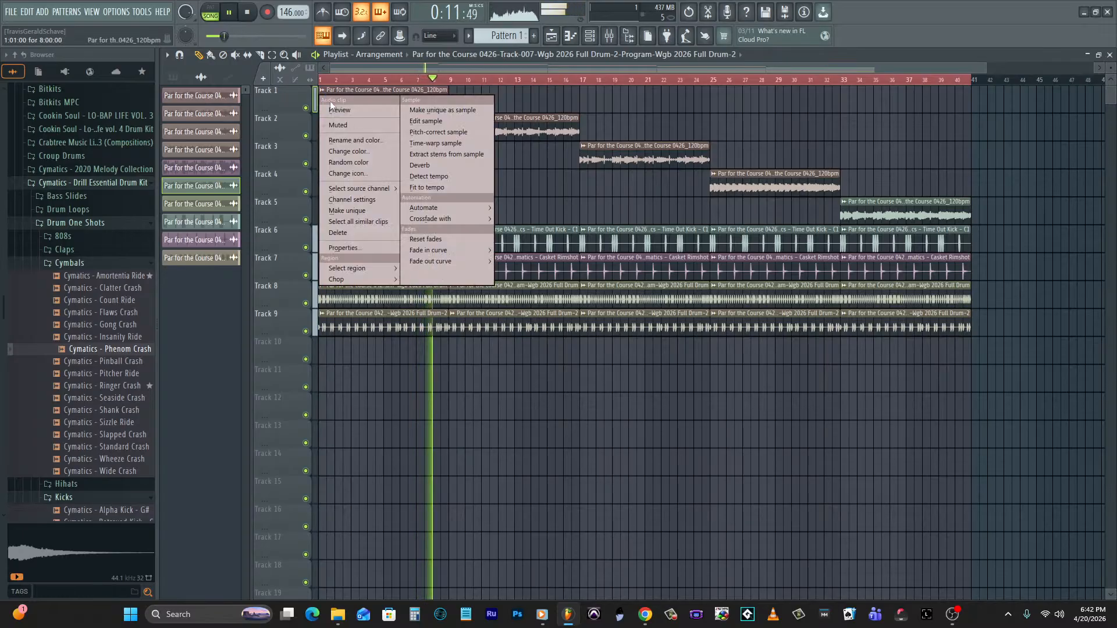
click(357, 200)
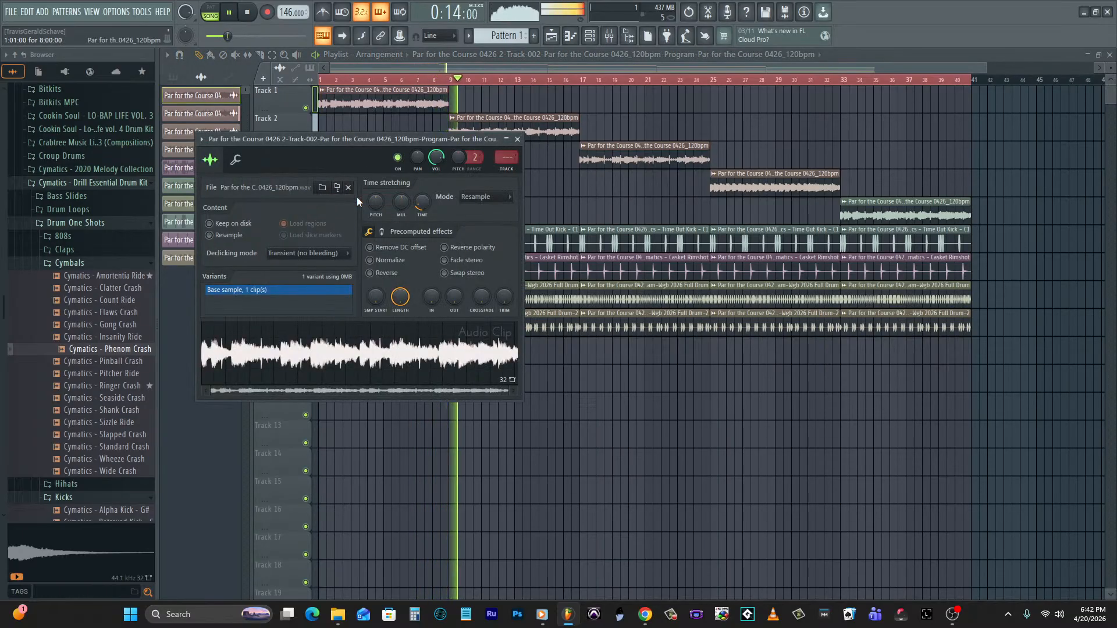
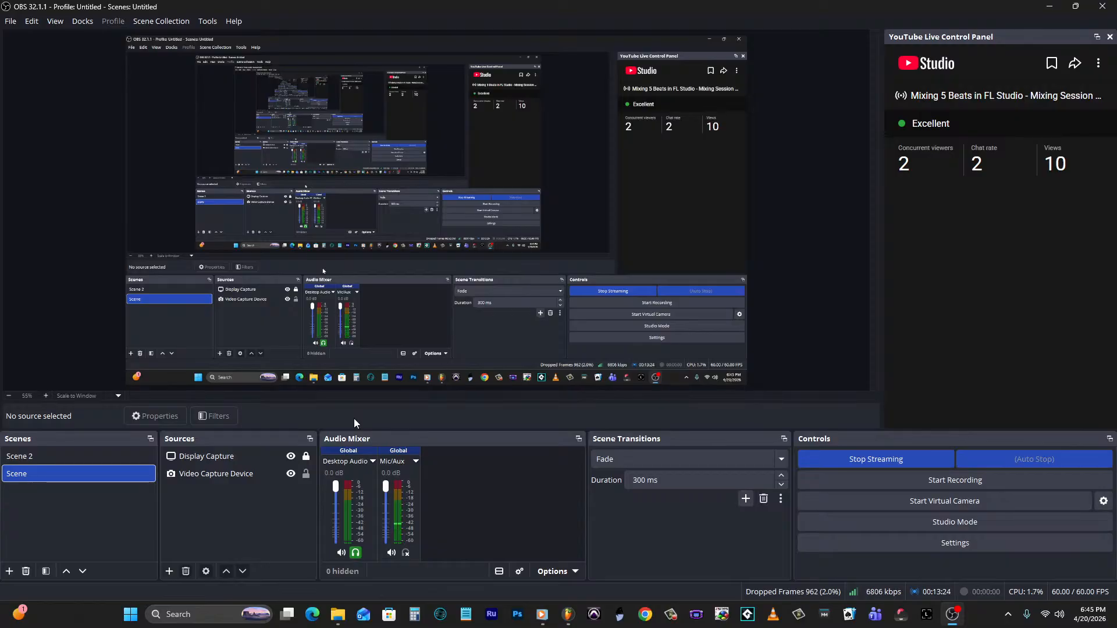
Switch from OBS back to FL Studio, start playback and select all clips, covering bars 1 to 57.
click(570, 624)
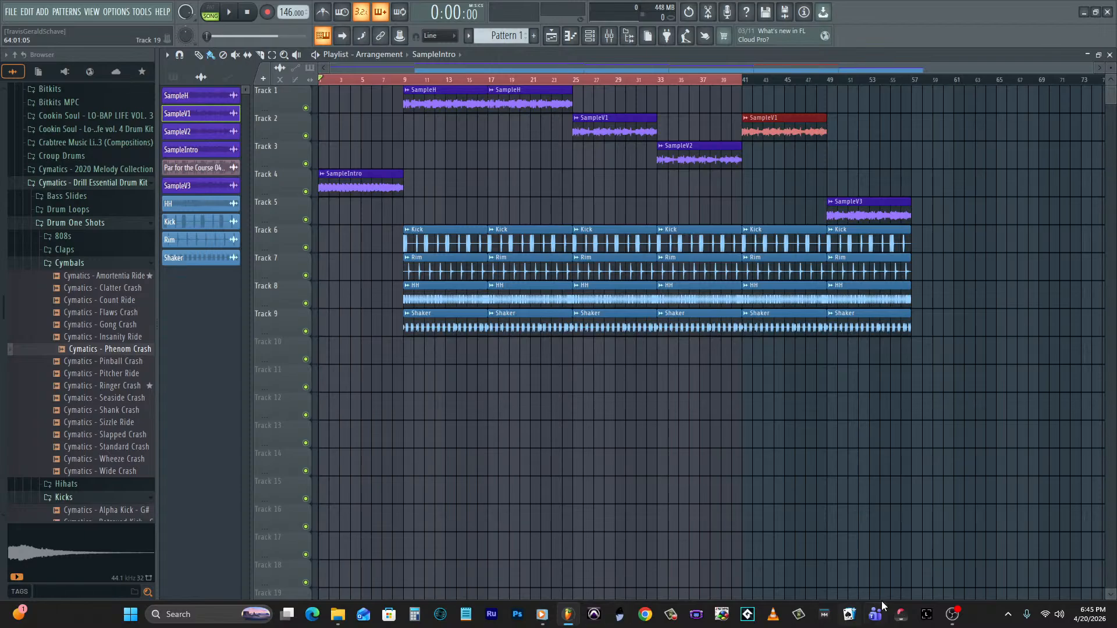
click(955, 623)
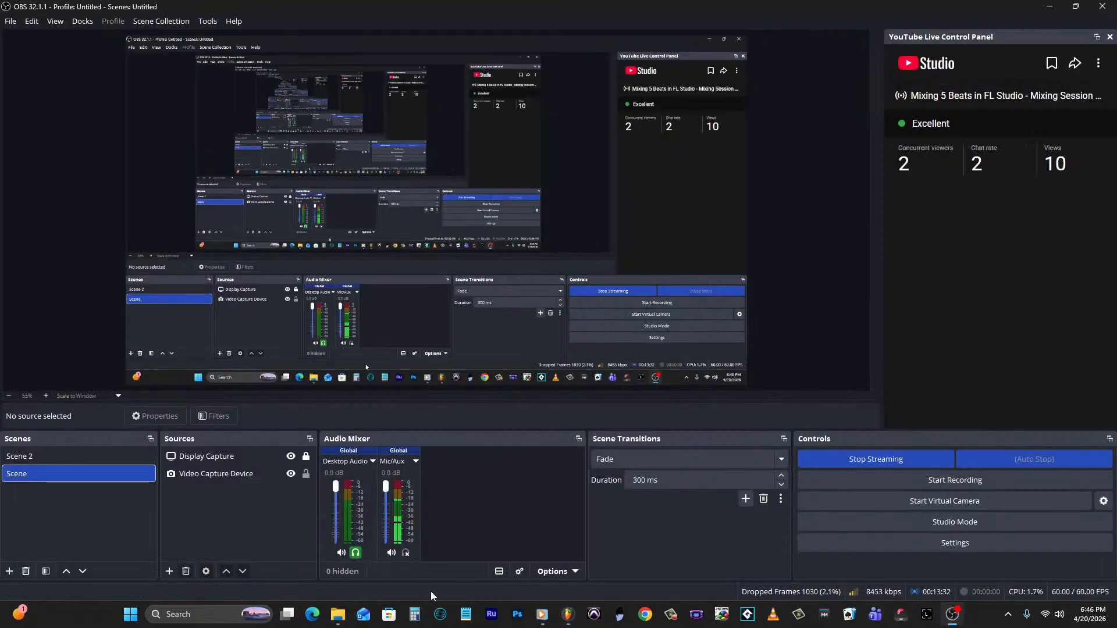
click(578, 620)
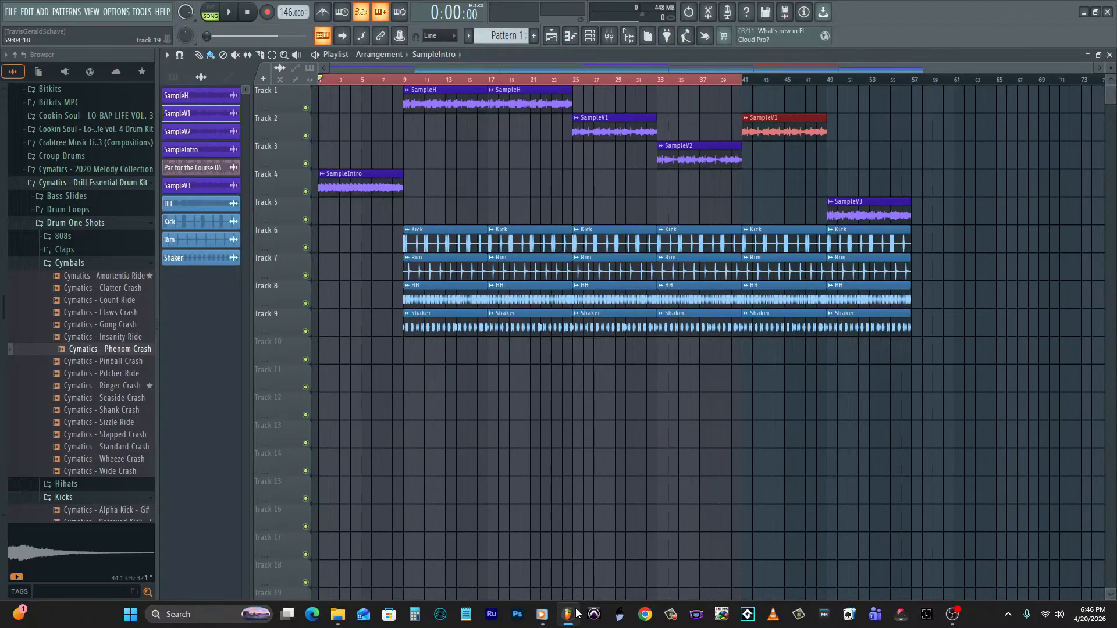
key(space)
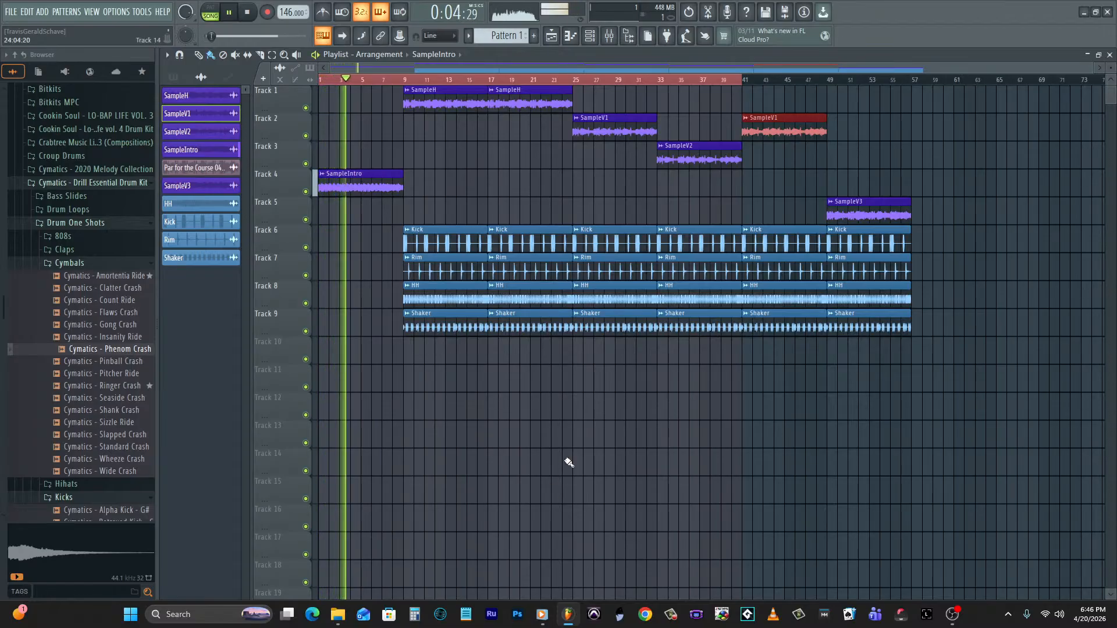
key(ctrl+a)
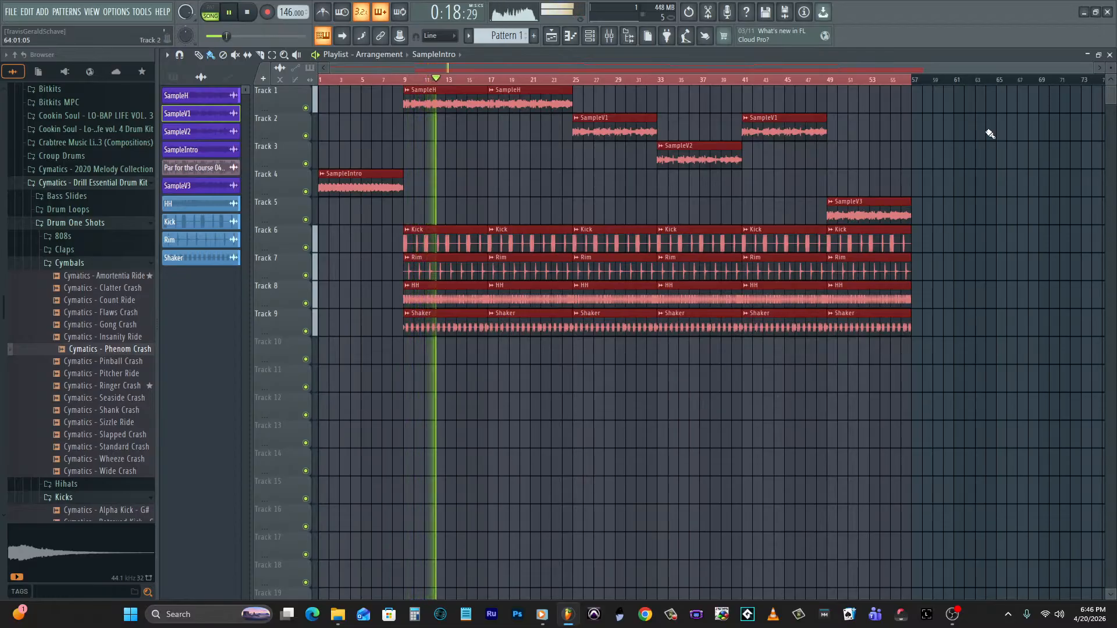
Delete the unused Par for the Course 0426 channel from the channel rack.
click(590, 35)
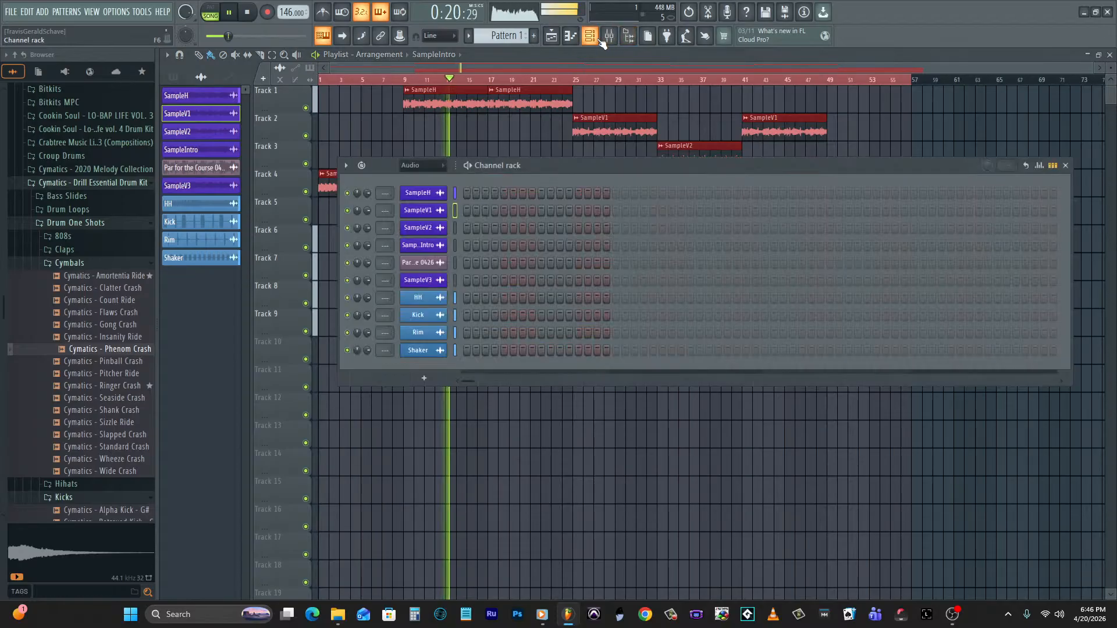
right_click(435, 262)
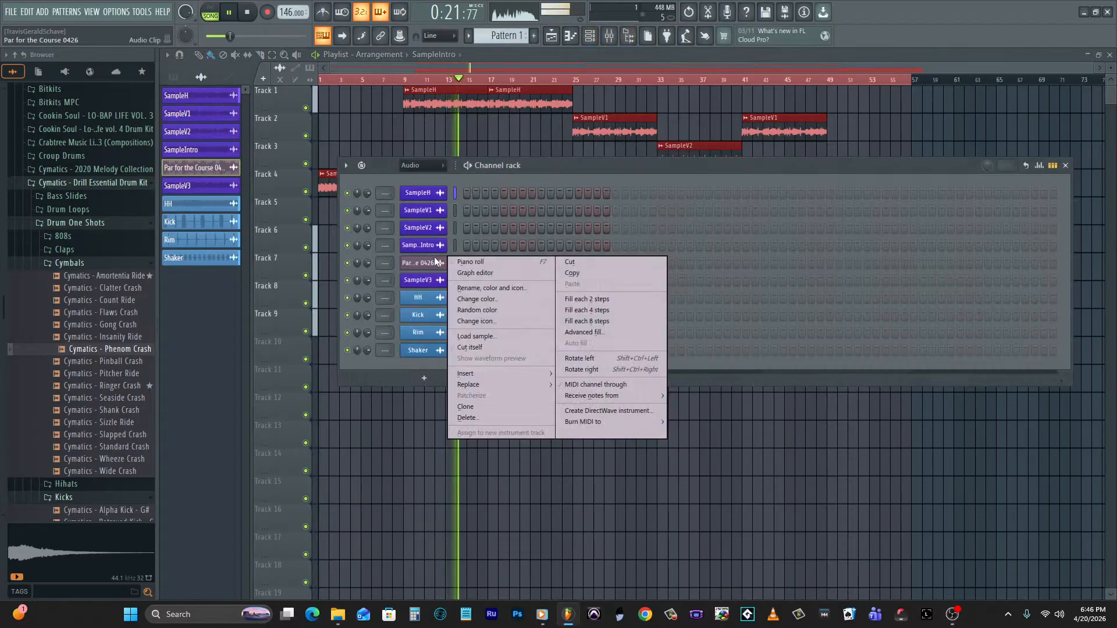
click(471, 415)
click(590, 344)
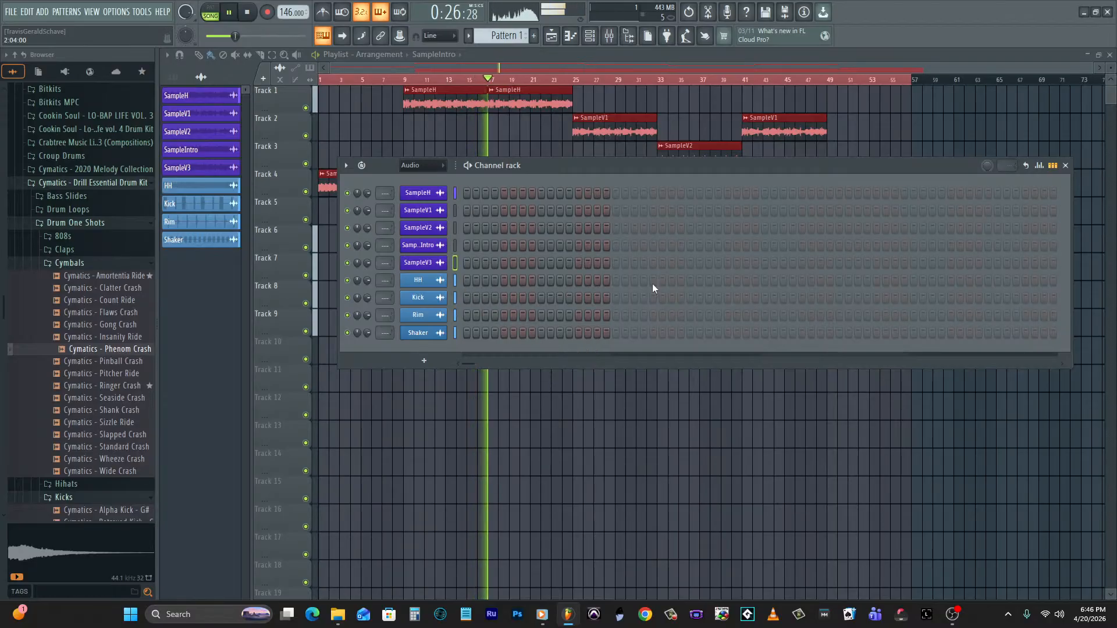
Move the SampleIntro channel to the top of the channel rack, above SampleH, and select the HH channel.
click(455, 245)
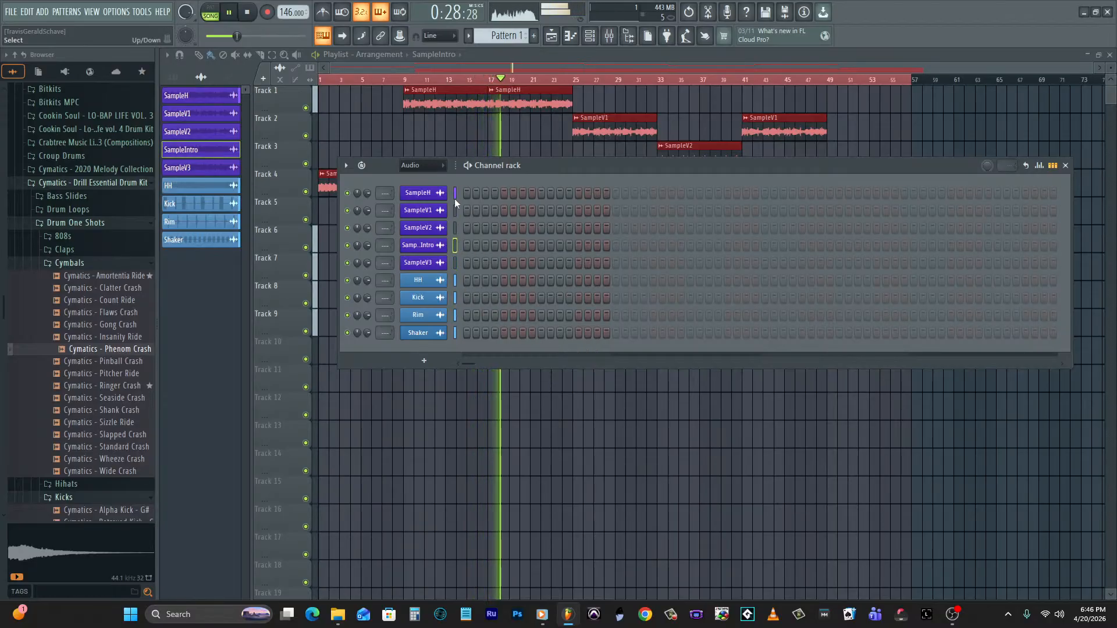
click(454, 261)
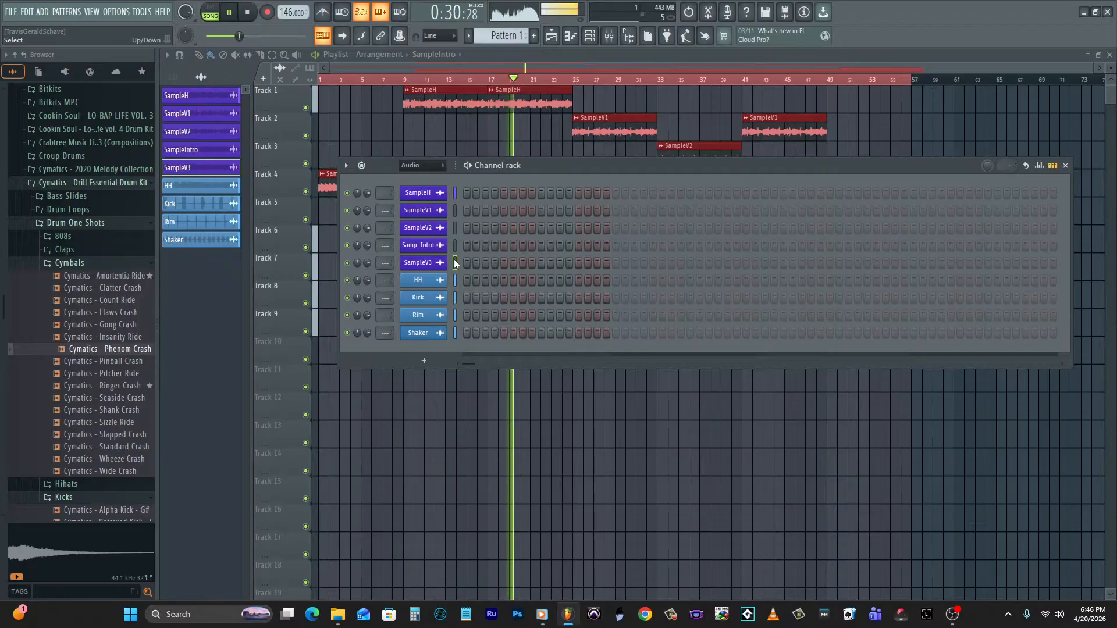
key(alt+Up)
key(Down)
key(alt+Up)
key(alt+Up)
key(alt+Up)
key(alt+Up)
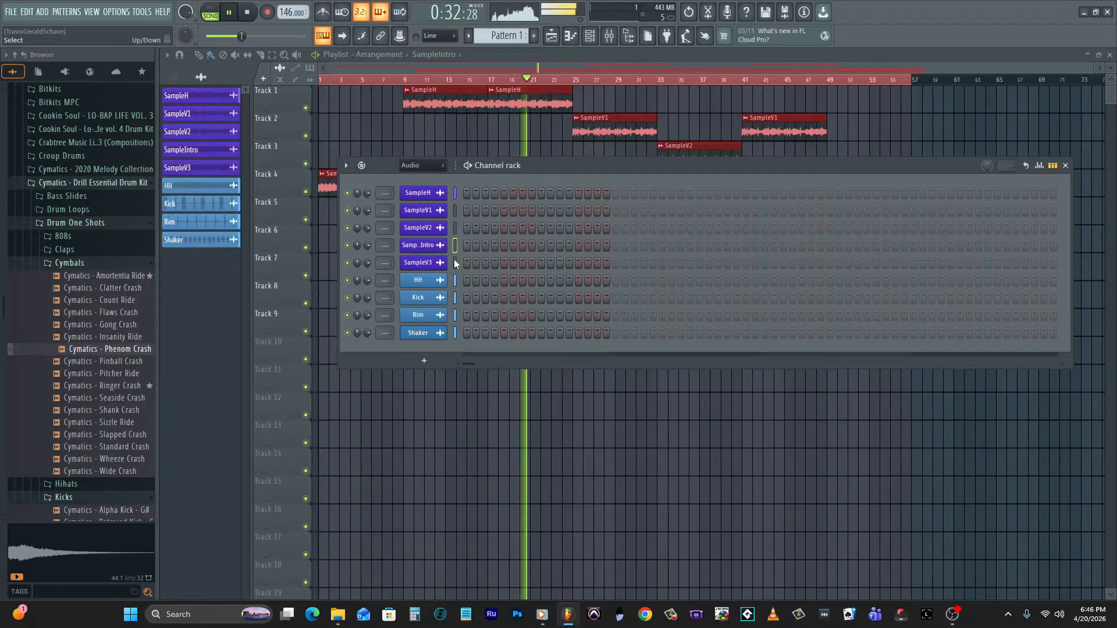
key(Down)
key(Down)
key(Down)
key(Down)
key(Down)
key(Down)
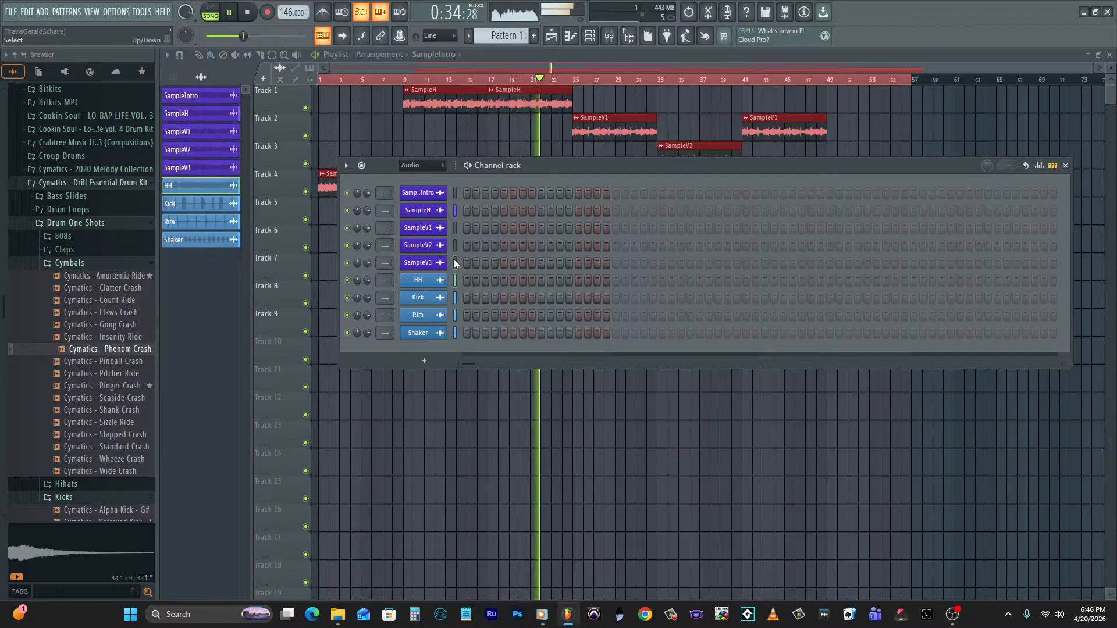
Reorder the drum channels in the channel rack as Kick, Rim, HH and Shaker.
key(alt+Up)
key(Down)
key(Down)
key(alt+Up)
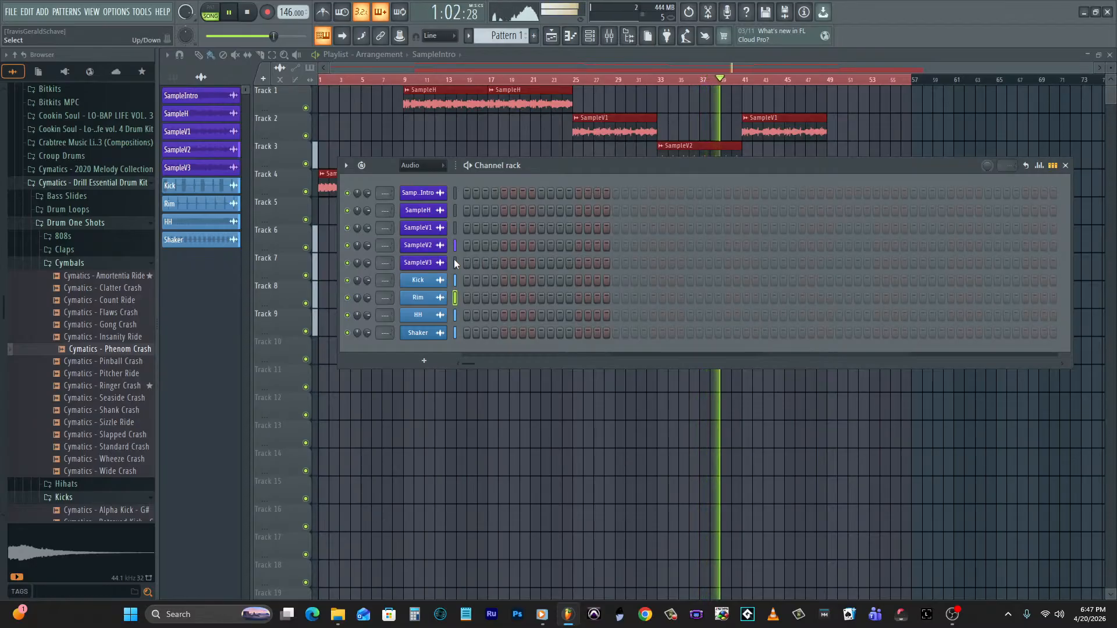
Restart playback and route the selected sample and drum channels to consecutive mixer tracks, starting at insert 1.
key(space)
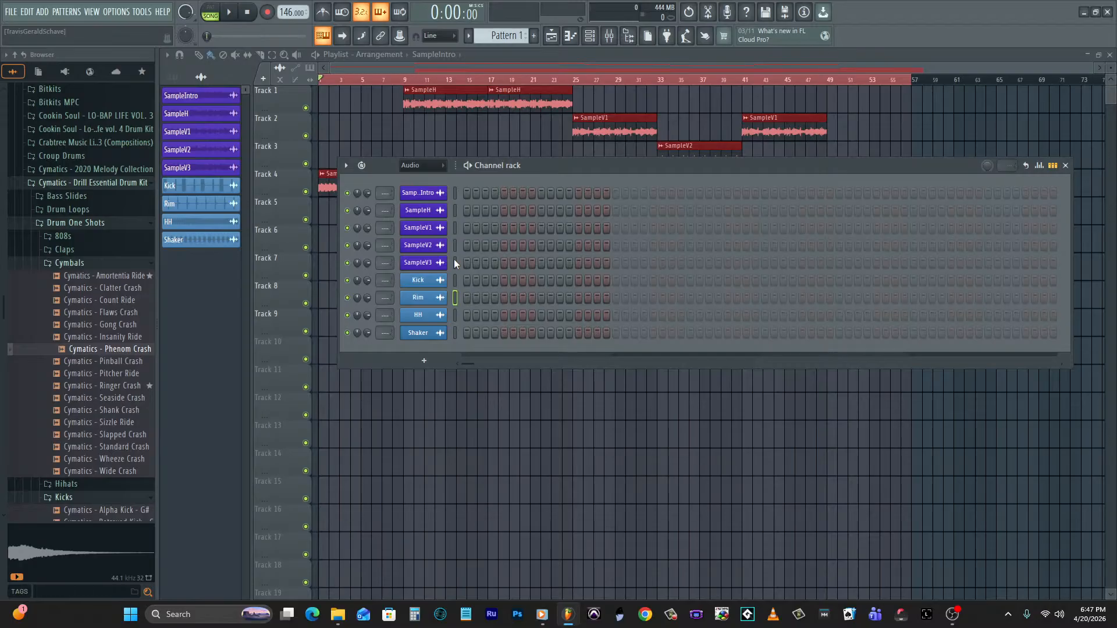
key(space)
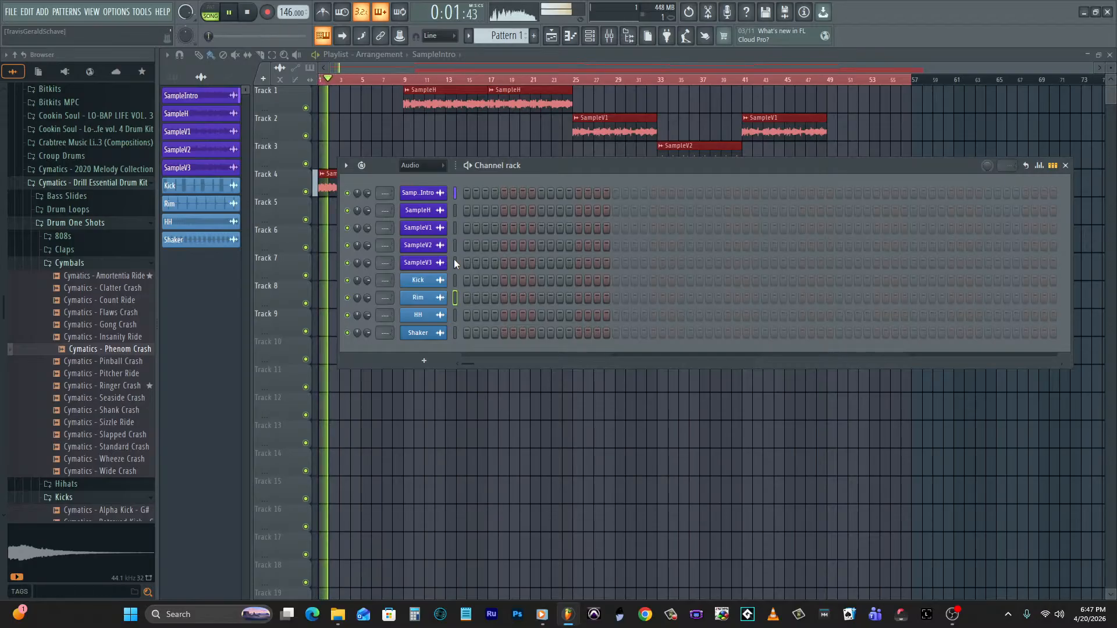
drag(454, 284, 453, 334)
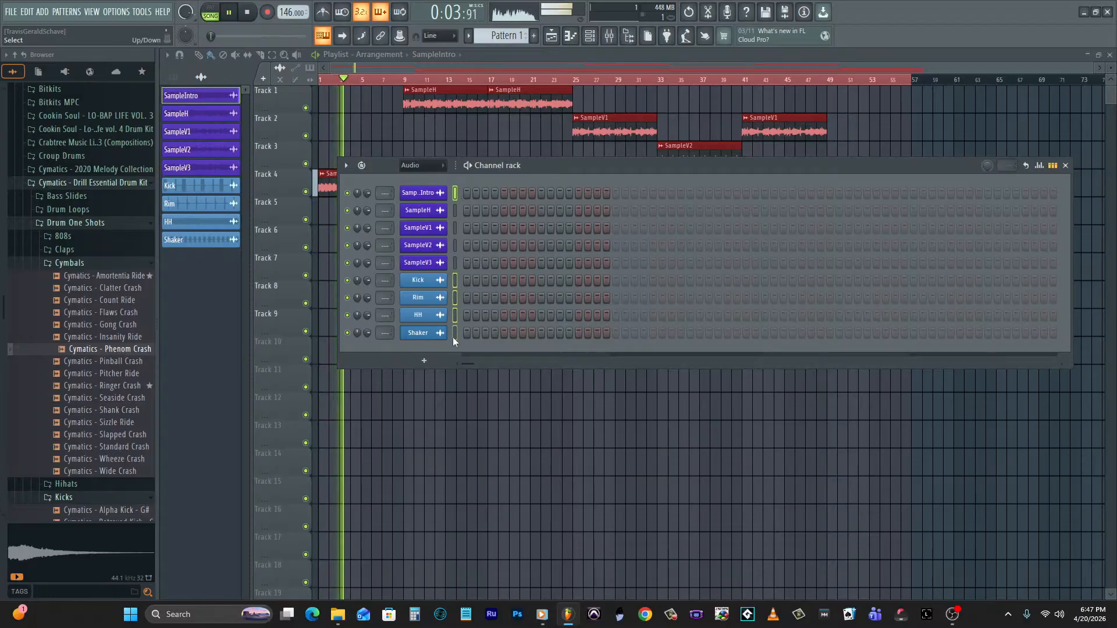
click(620, 38)
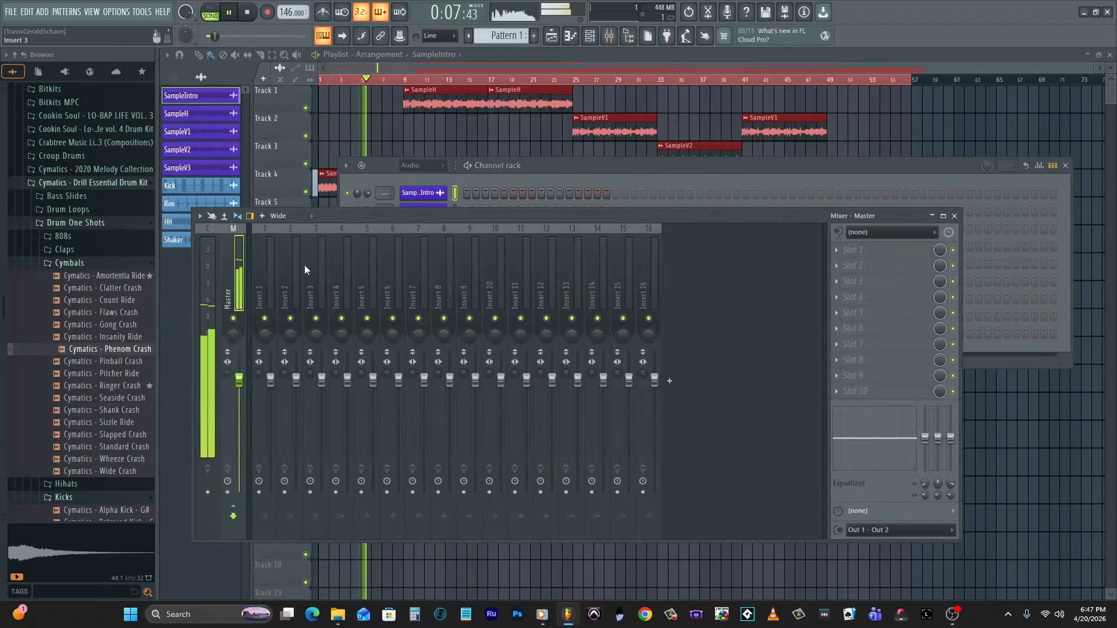
key(ctrl+l)
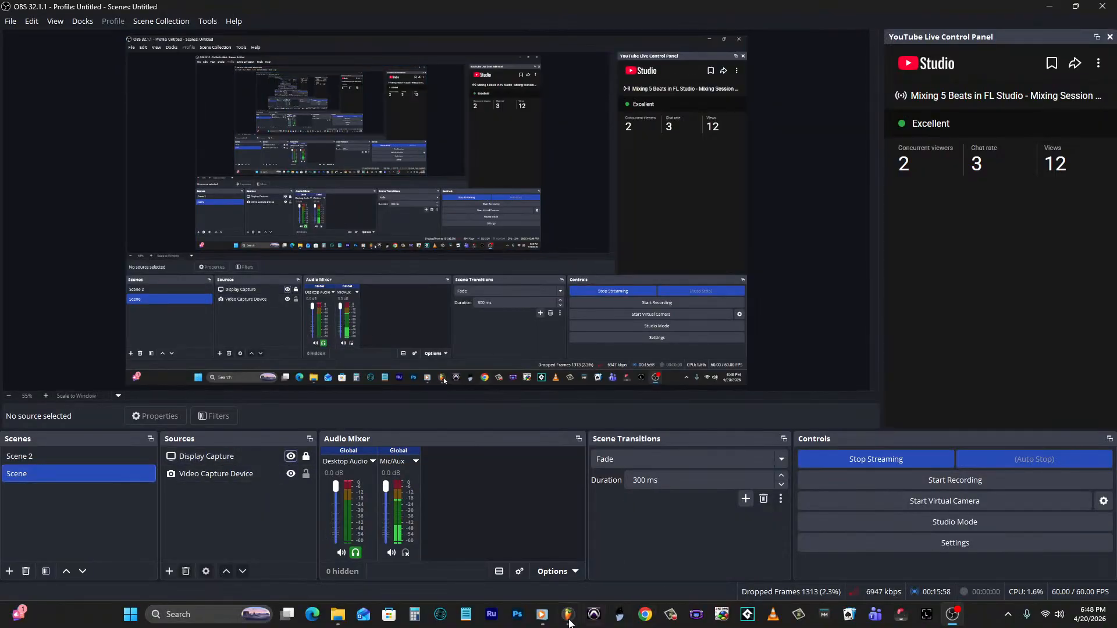
Return from OBS to FL Studio and lower the Sample mixer track to -3.9 dB during playback.
click(570, 621)
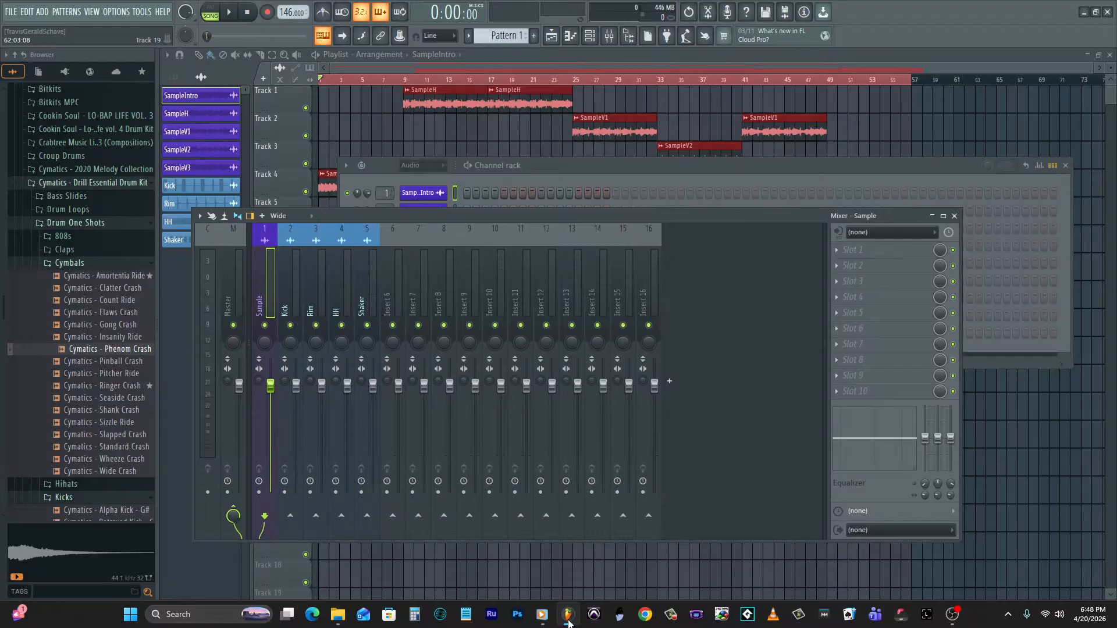
key(space)
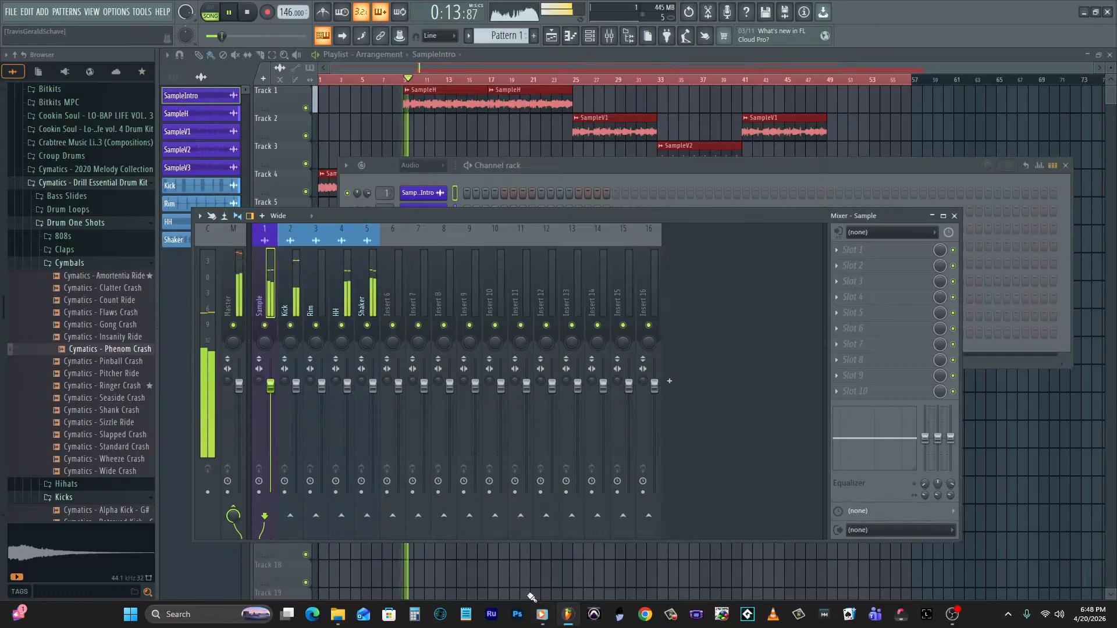
drag(270, 386, 270, 403)
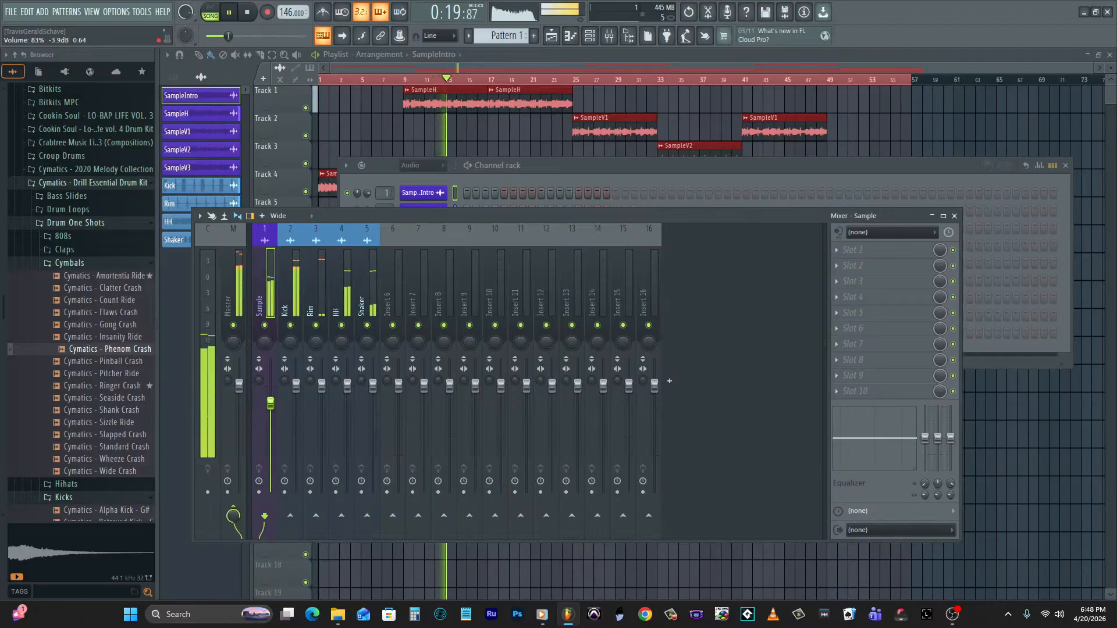
key(space)
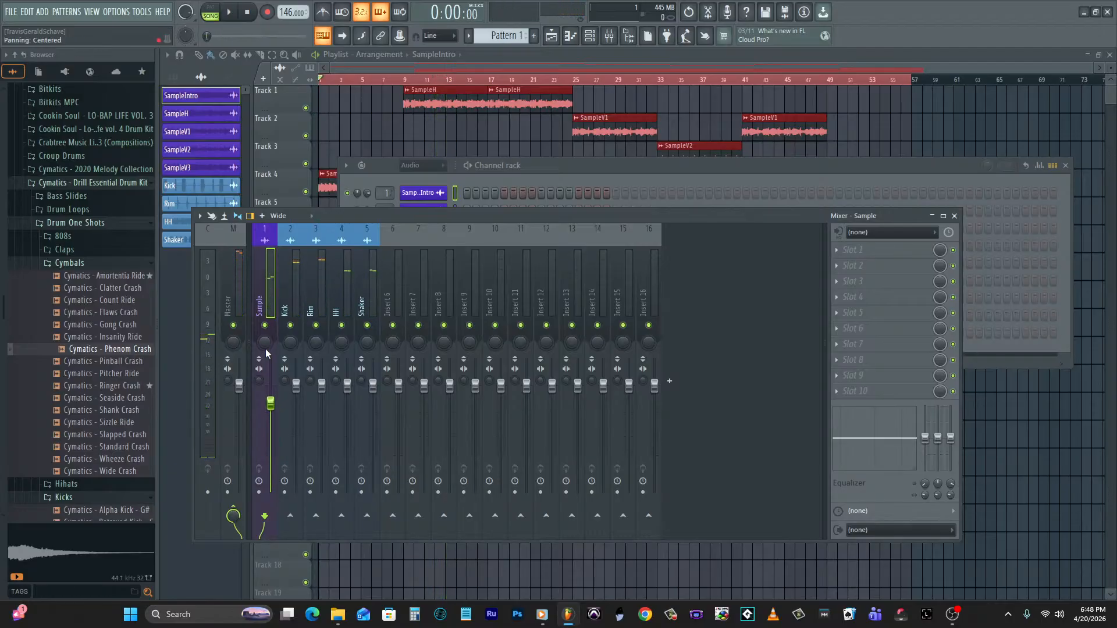
Lower the faders of mixer tracks 1 to 5, Sample through Shaker, together to zero volume and reselect the Sample track.
drag(263, 309, 345, 309)
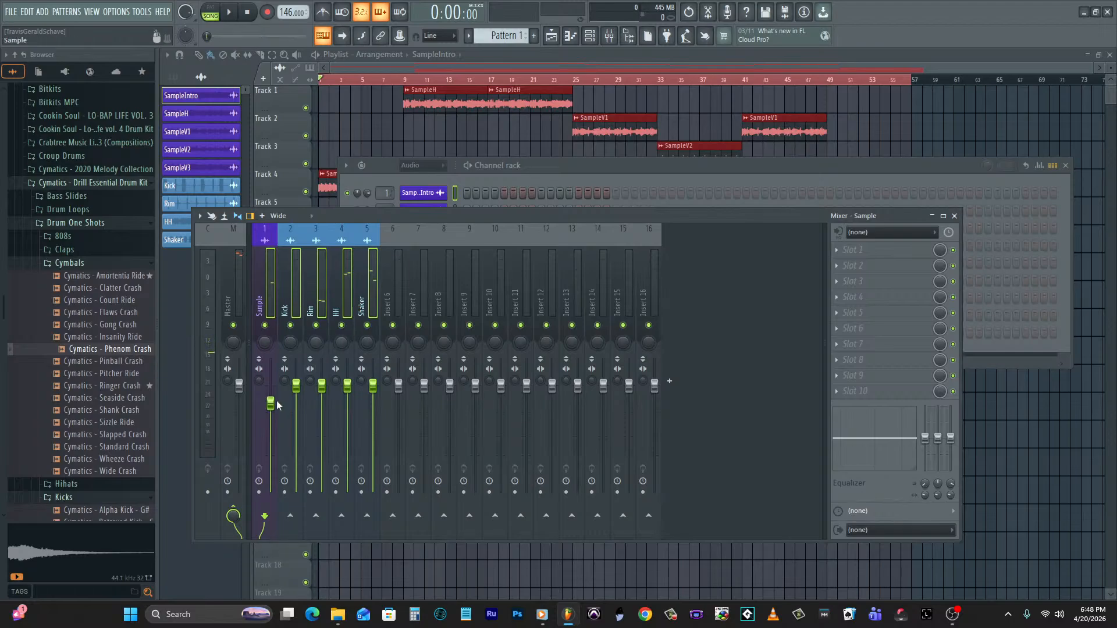
drag(271, 403, 279, 495)
click(297, 305)
click(257, 299)
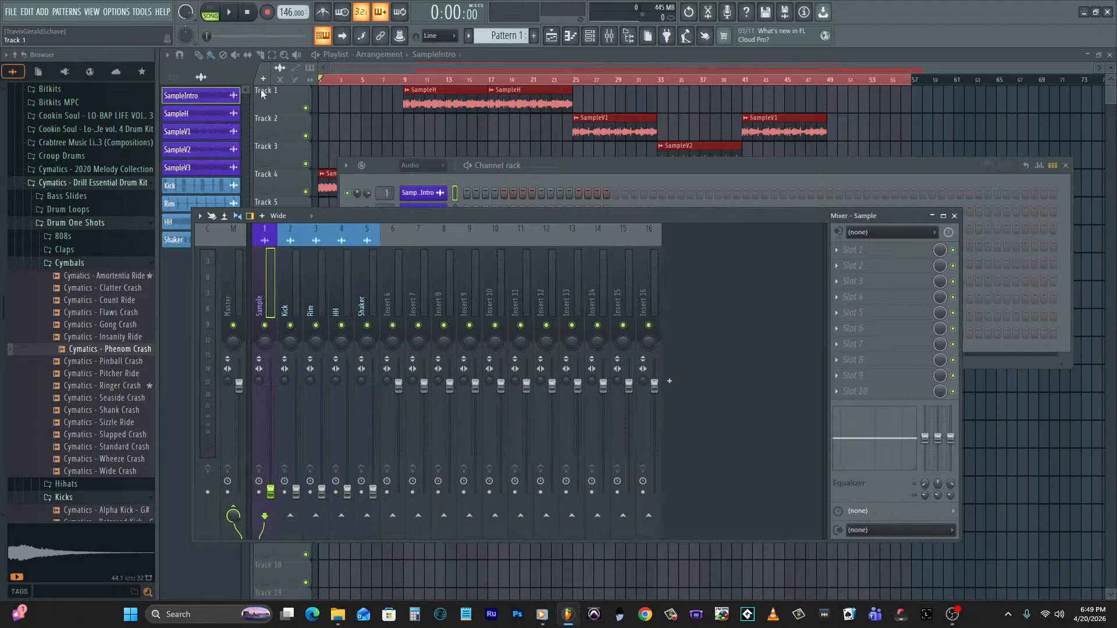
Close the open windows, set bars 9 to 17 of the playlist as the playback range, and reopen the mixer.
key(F12)
drag(405, 77, 491, 87)
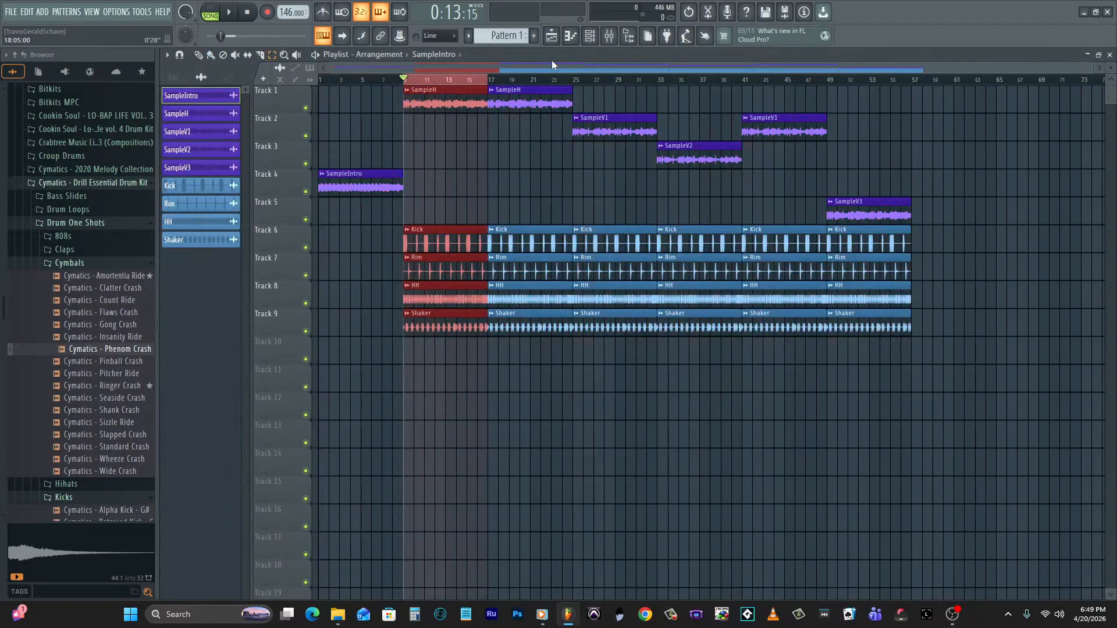
click(609, 36)
Rebalance the mixer during playback by raising the Sample fader, Kick to about -4.9 dB, and the Rim, HH and Shaker faders.
drag(269, 494, 270, 475)
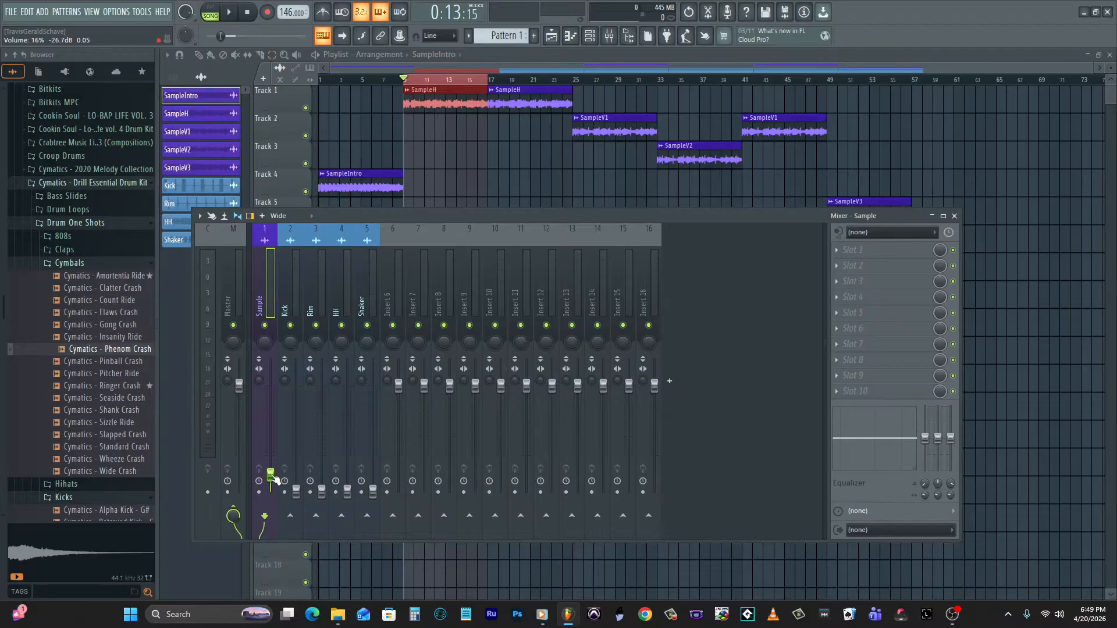
key(space)
drag(270, 469, 270, 417)
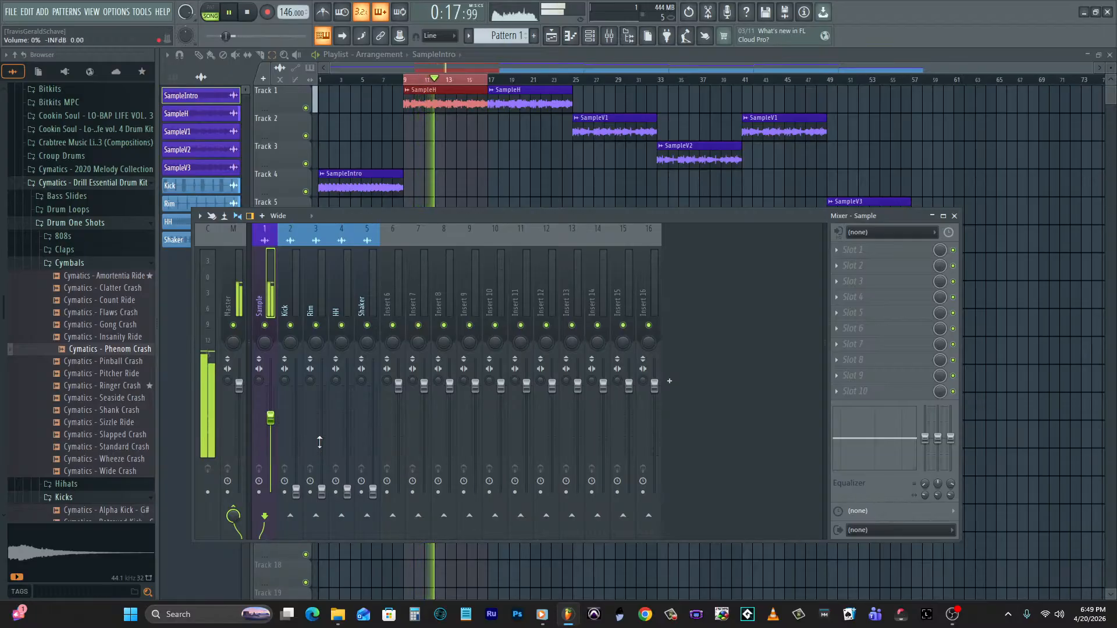
click(299, 486)
drag(296, 492, 297, 408)
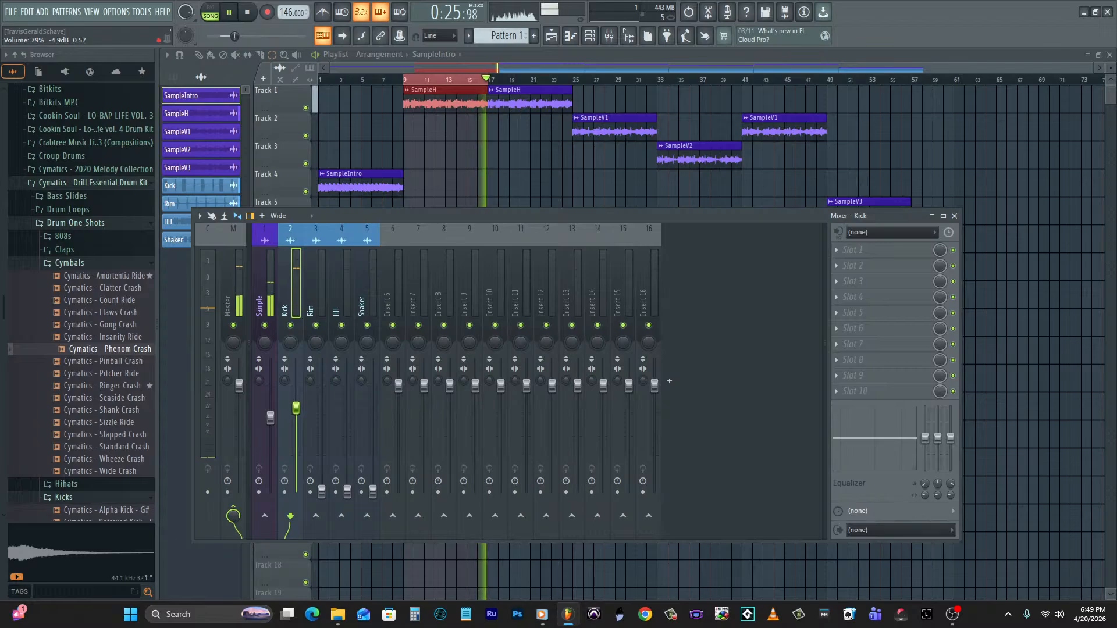
drag(321, 490, 322, 422)
drag(347, 492, 348, 427)
drag(373, 492, 373, 424)
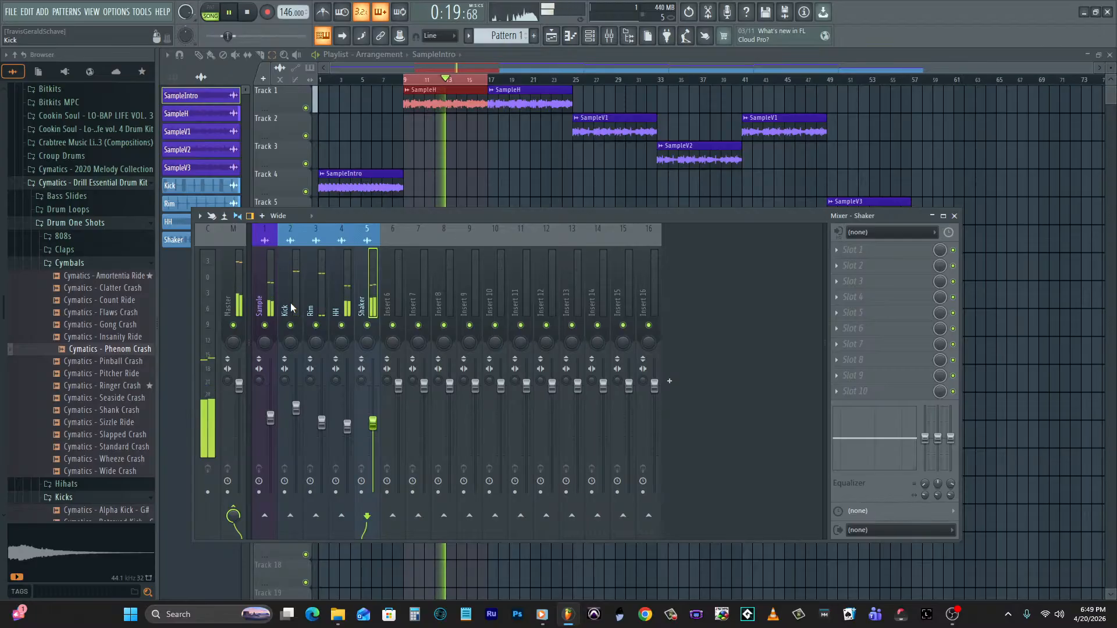
key(space)
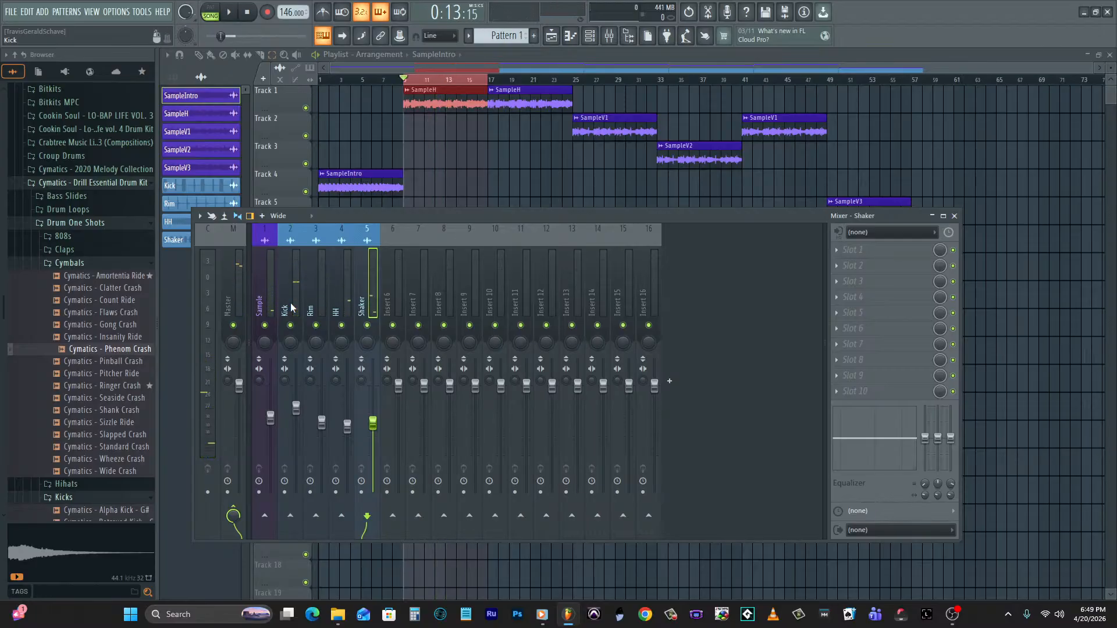
Add Fruity Parametric EQ 2 to slot 1 of the Sample mixer track and load the WGB Sample preset.
click(256, 295)
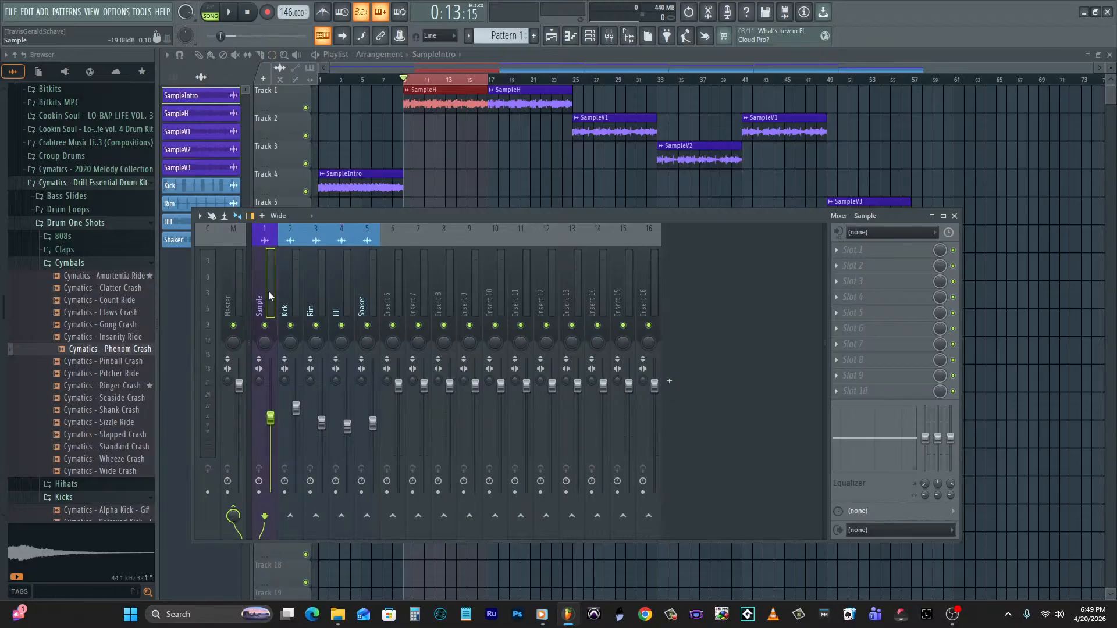
click(853, 249)
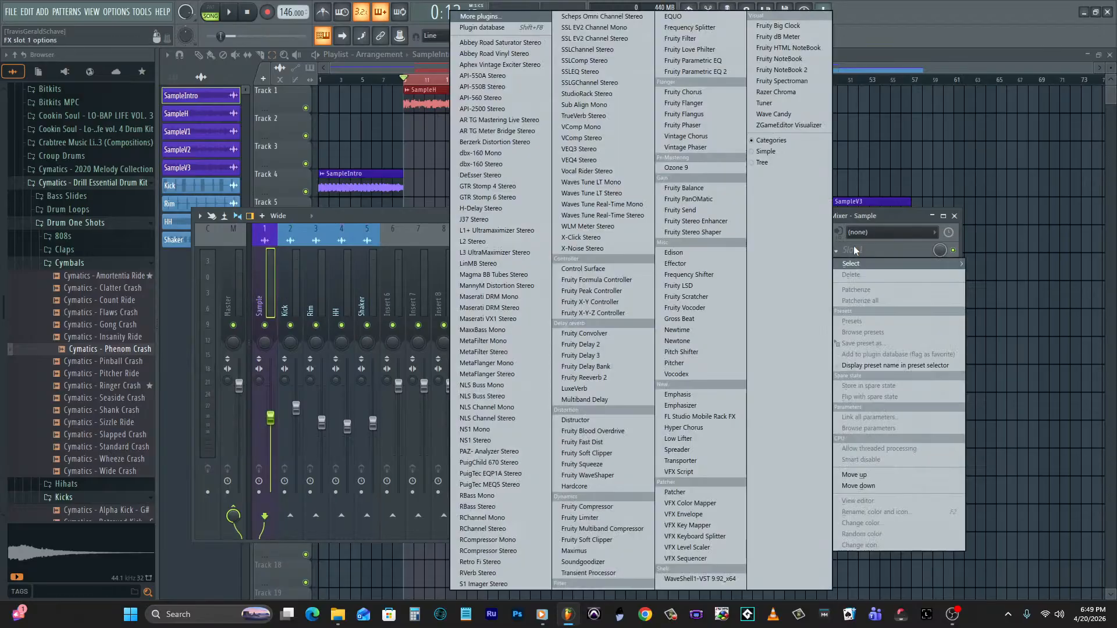
click(734, 74)
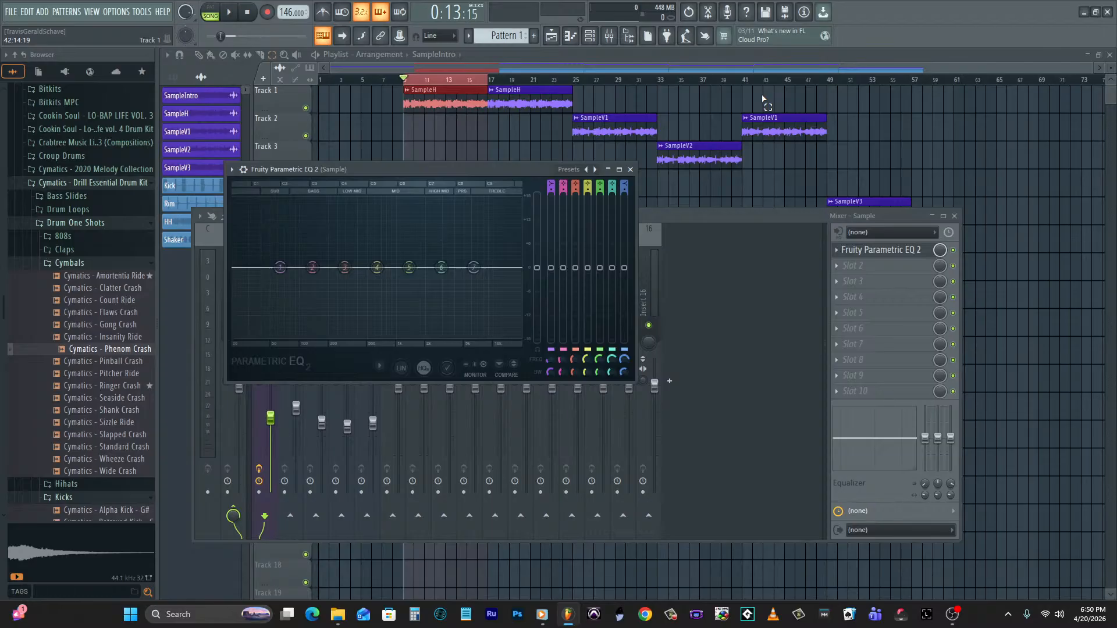
click(569, 169)
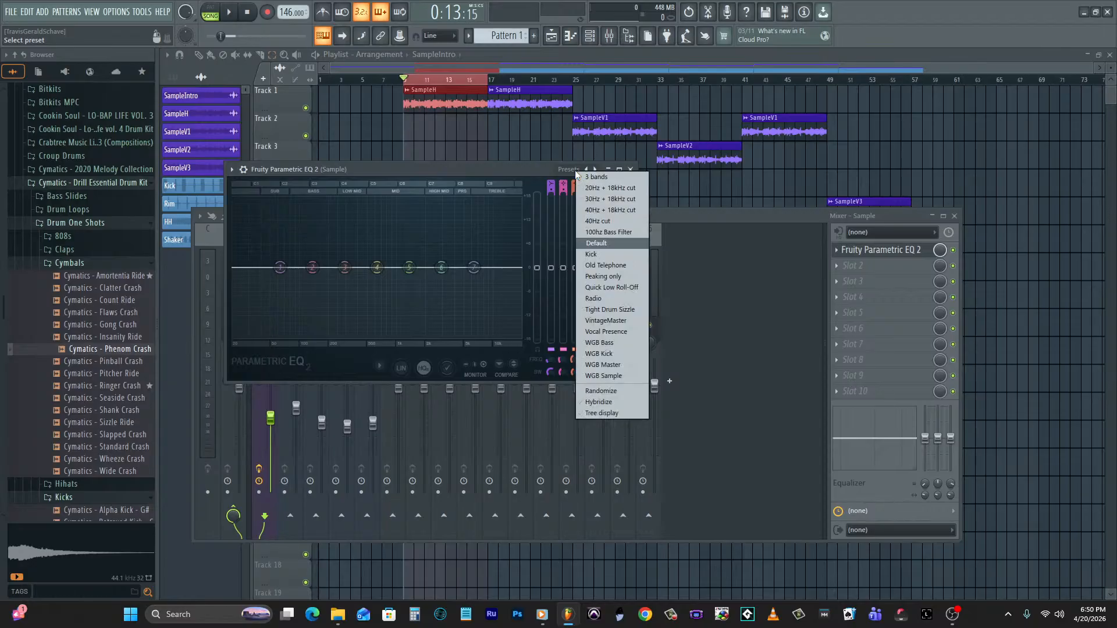
click(619, 376)
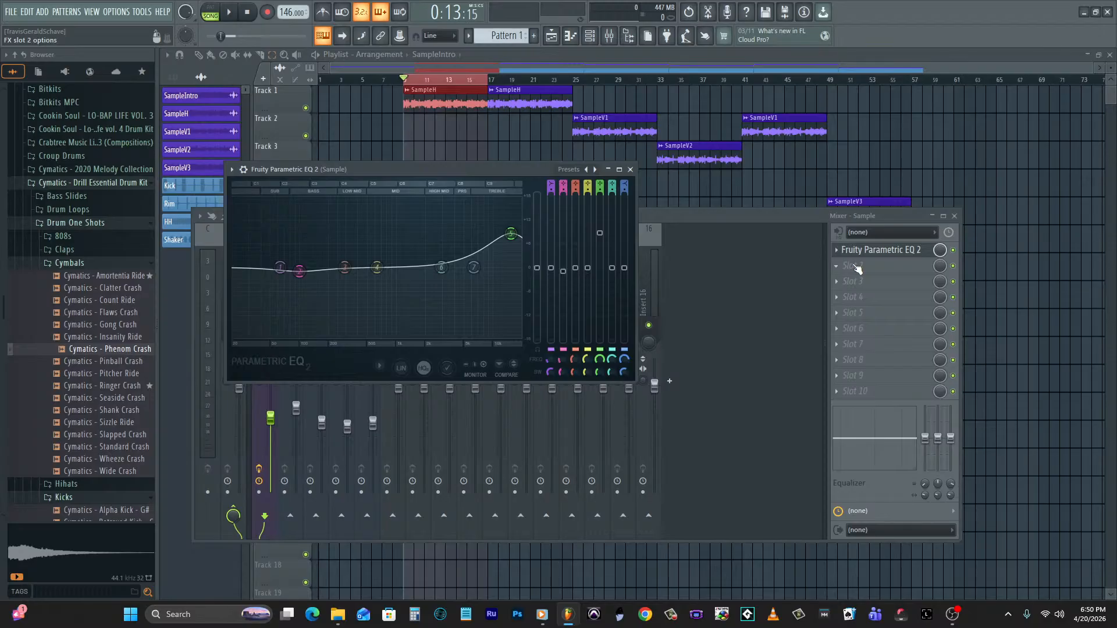
Add SSL EV2 Channel Stereo to slot 2 of the Sample track with the WGB Sample preset and audition it.
click(856, 266)
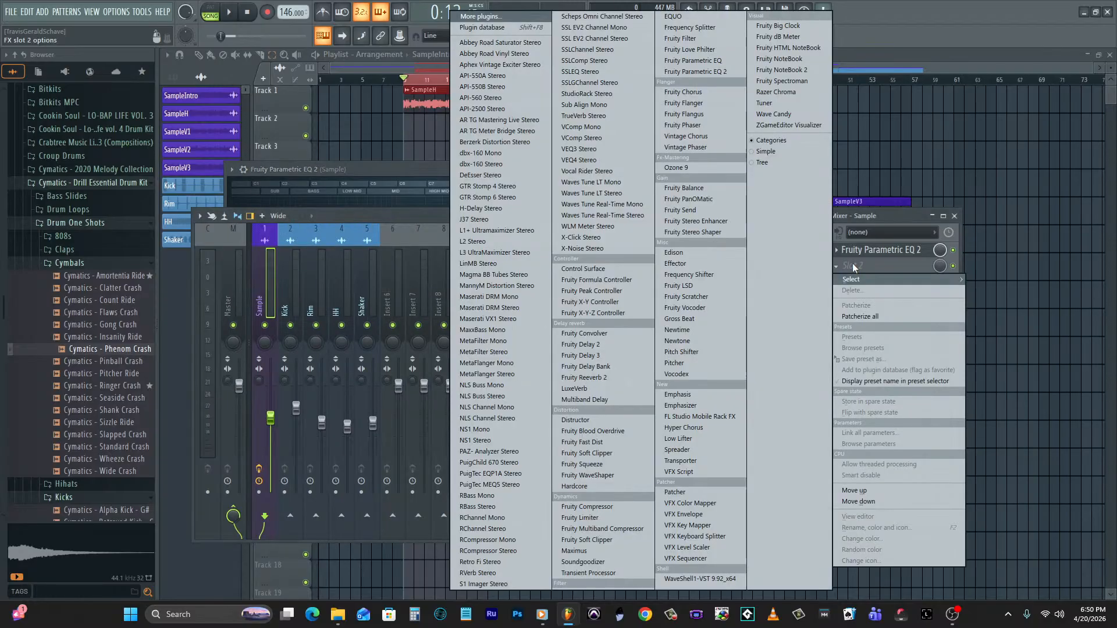
click(619, 40)
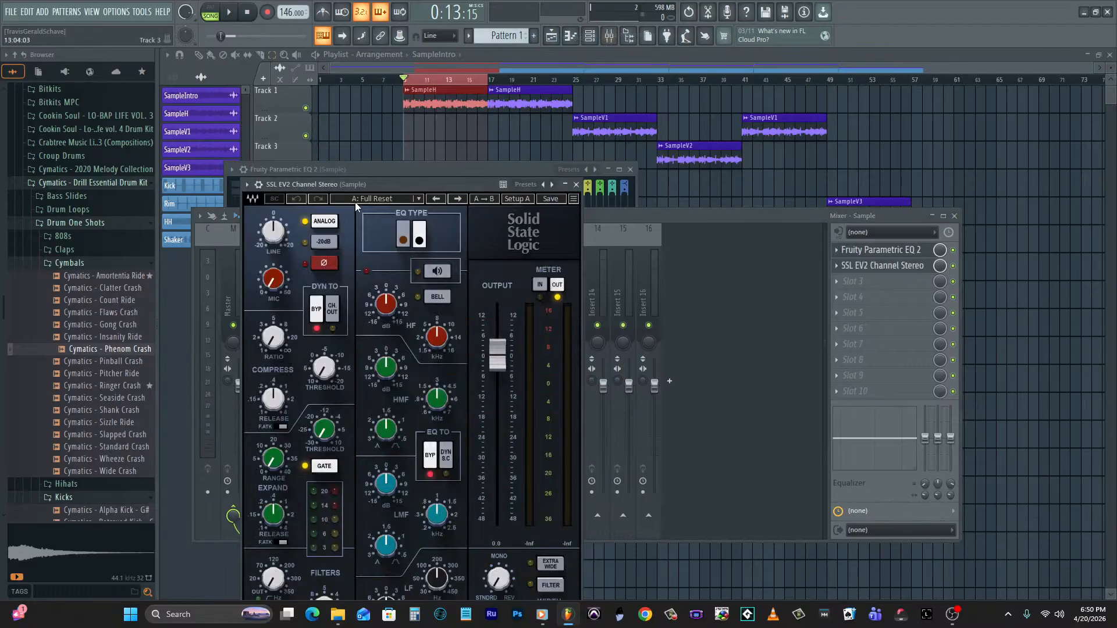
click(355, 199)
mouse_move(379, 597)
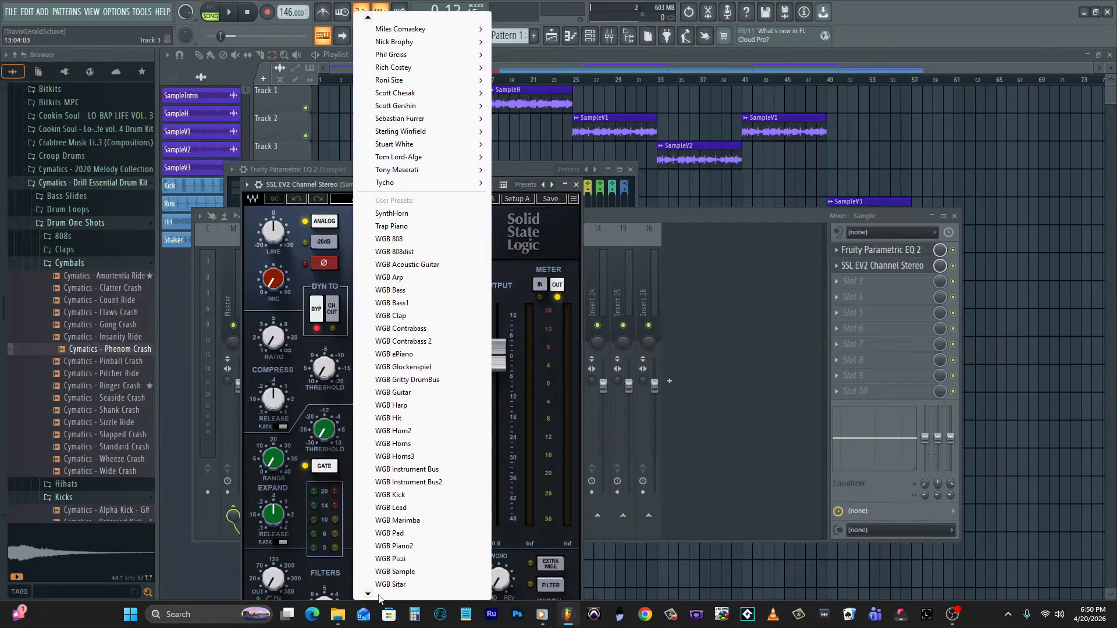
click(395, 496)
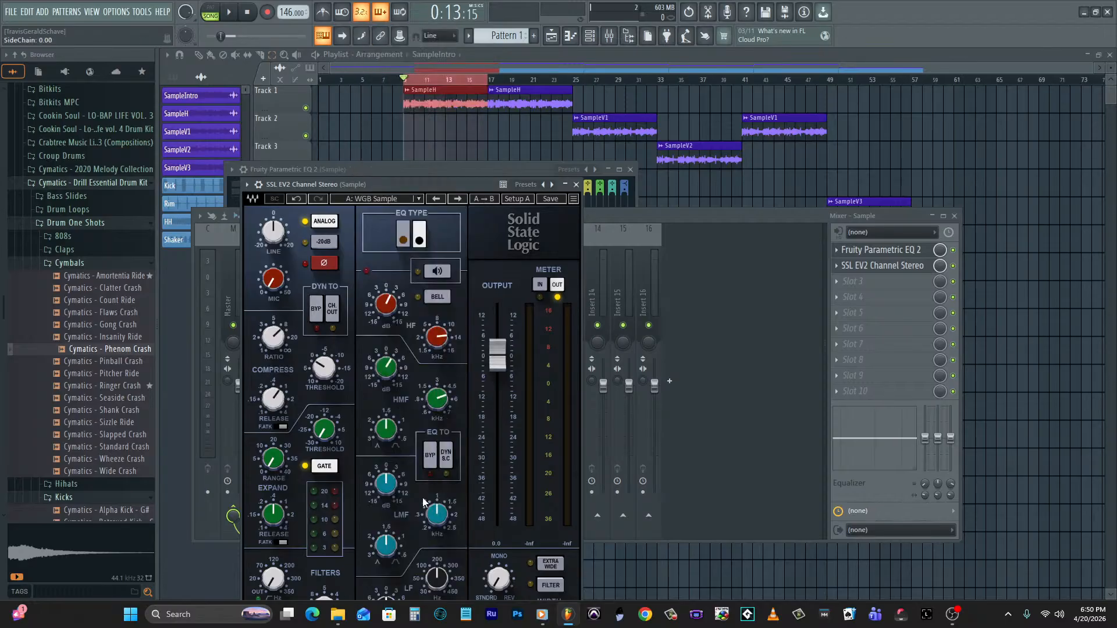
click(614, 215)
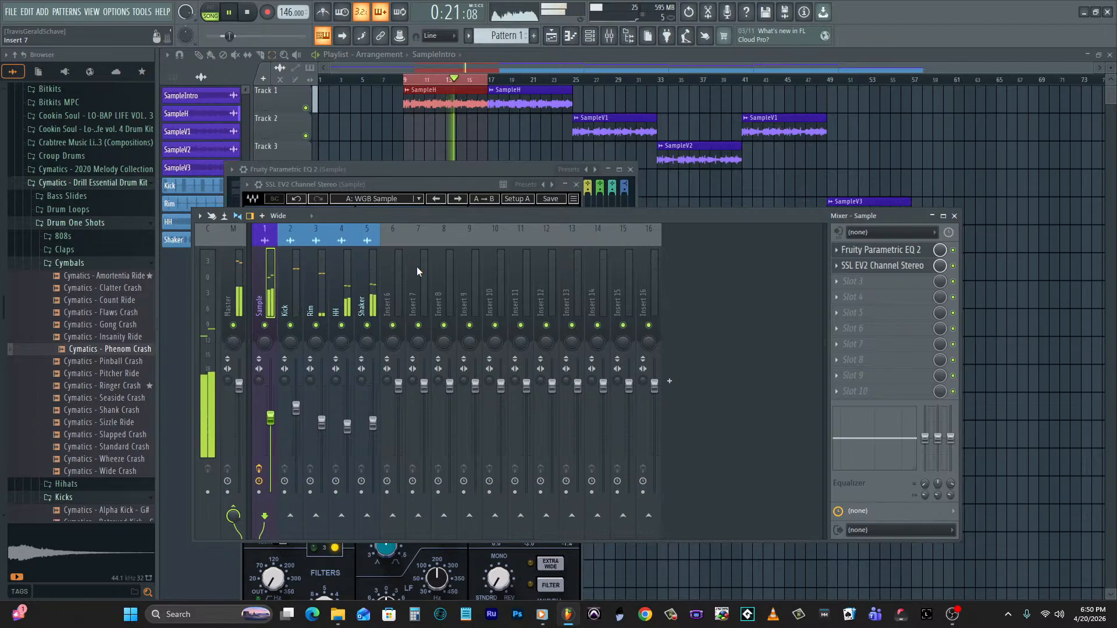
key(space)
Add Fruity Parametric EQ 2 to slot 1 of the Kick mixer track and load the WGB Kick preset.
click(287, 281)
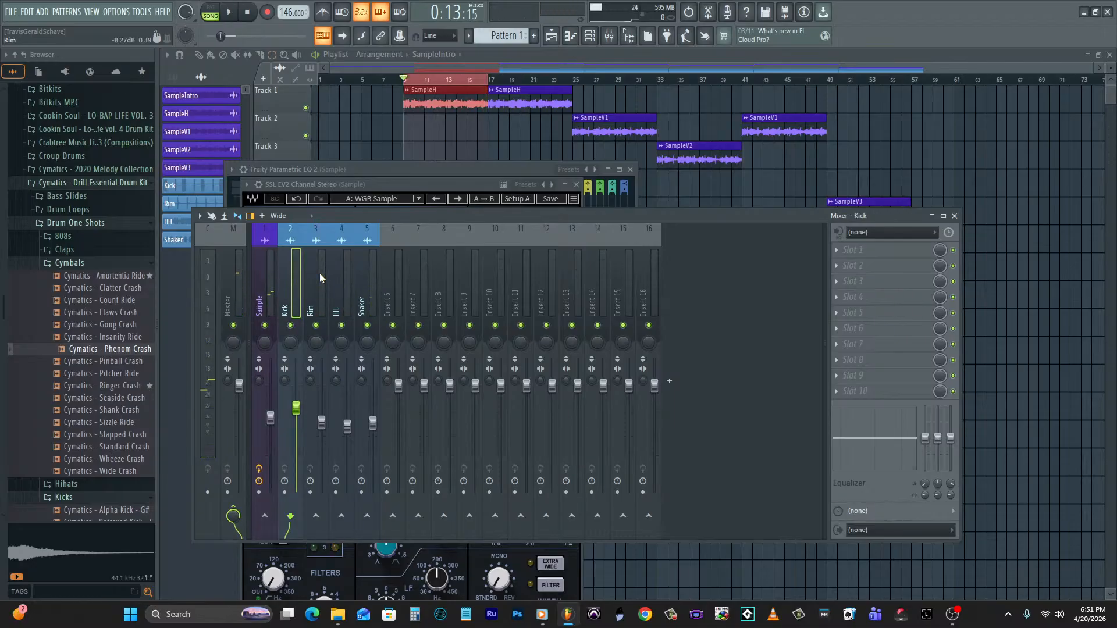
click(857, 249)
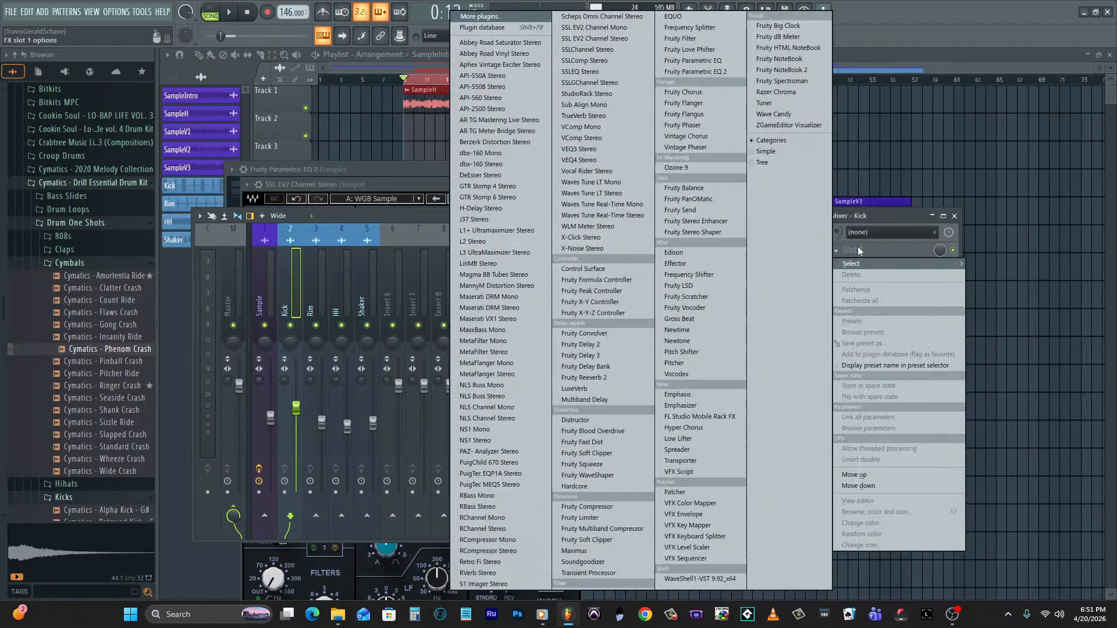
click(687, 72)
click(607, 201)
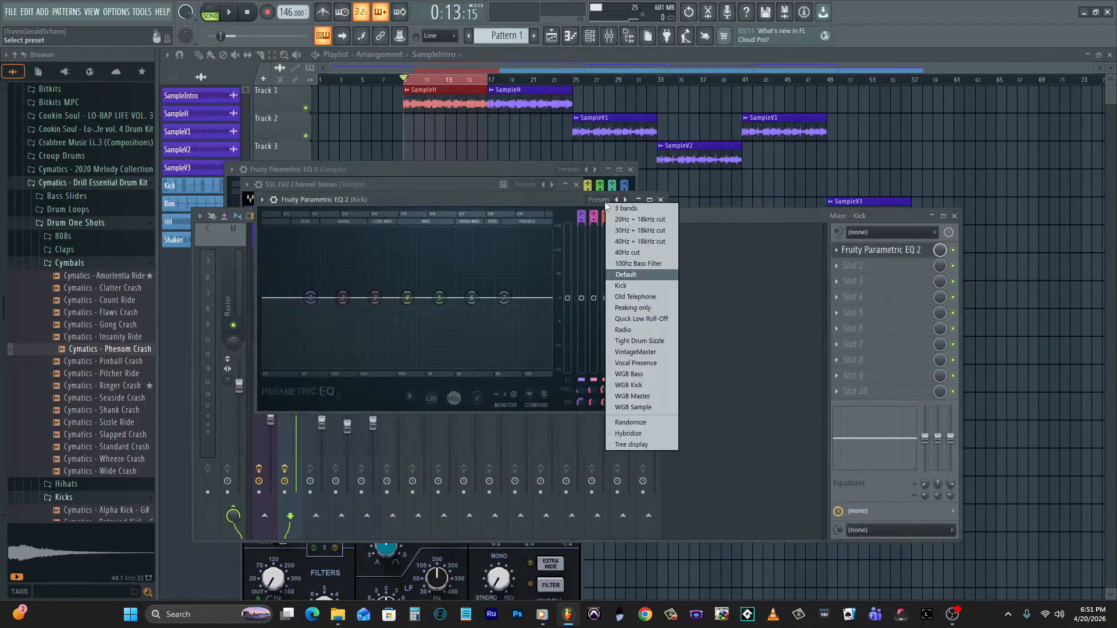
click(643, 386)
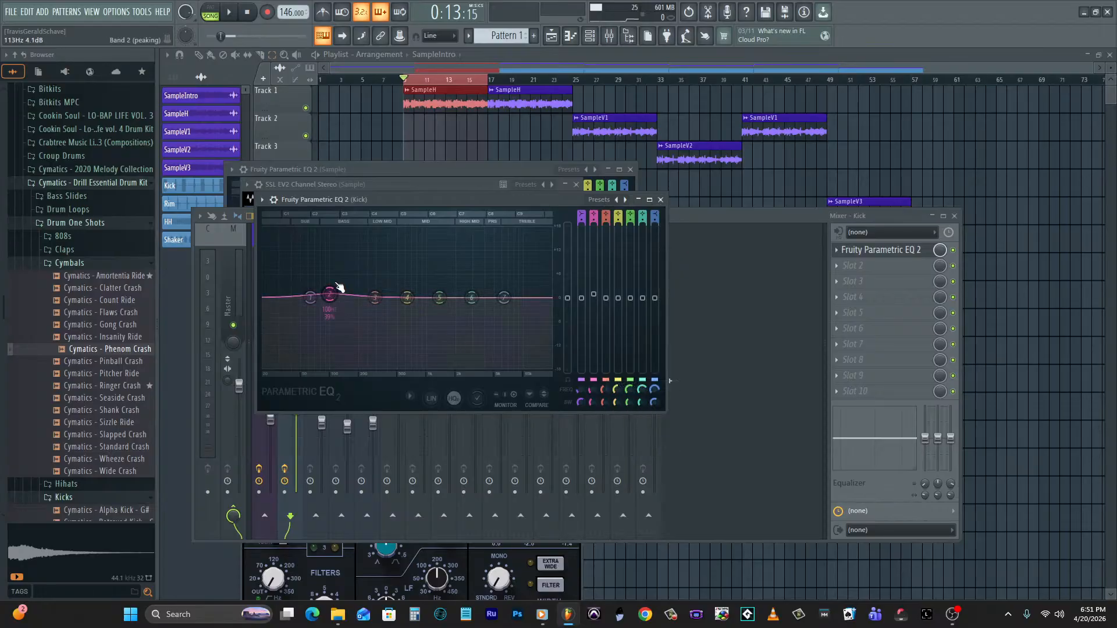
Add dbx-160 Mono to slot 2 of the Kick track with the WGB Kick1 preset and start playback.
click(861, 265)
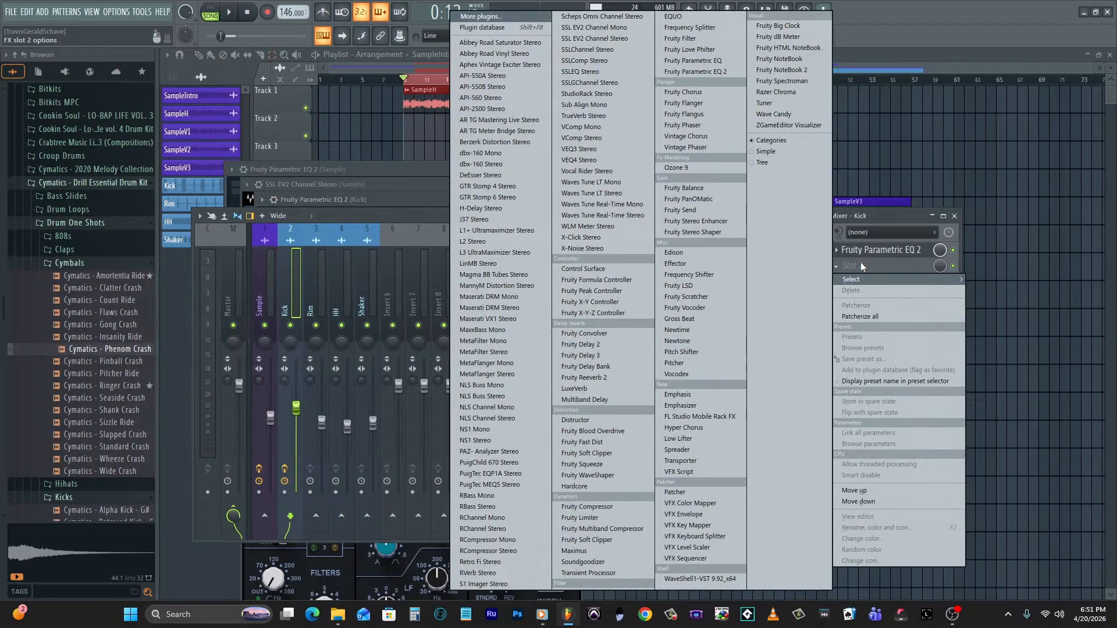
click(522, 155)
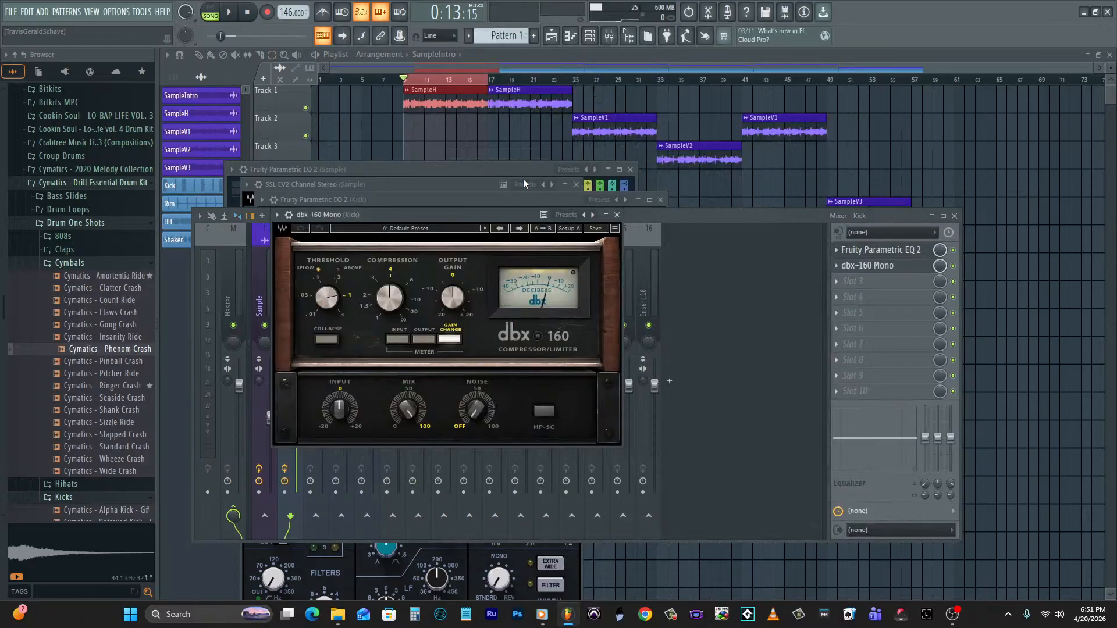
click(430, 230)
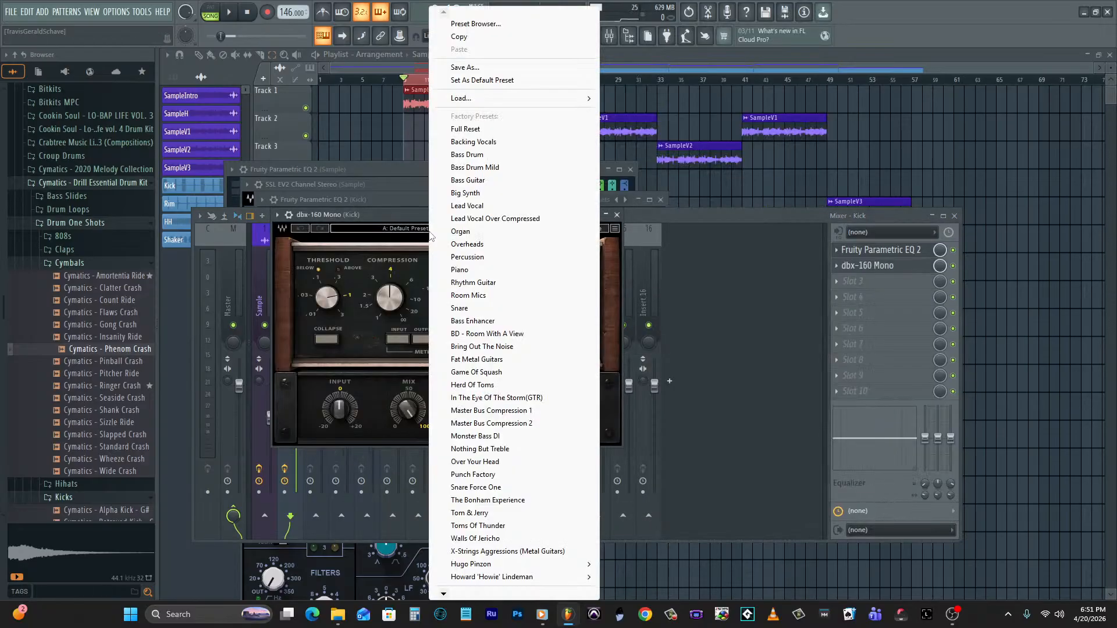
mouse_move(464, 594)
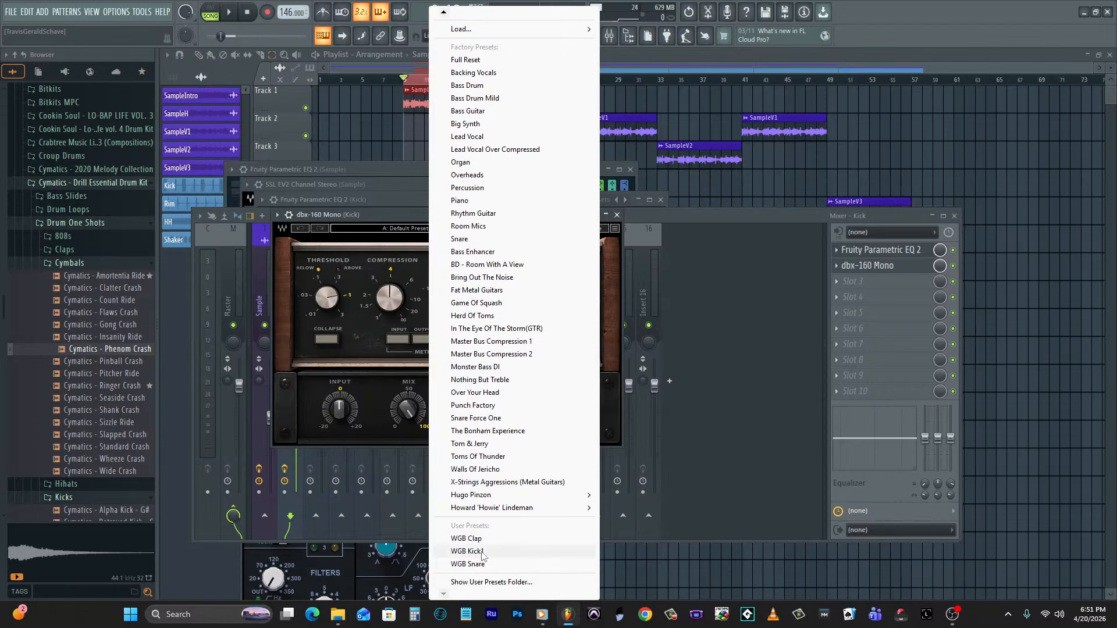
click(483, 552)
click(656, 215)
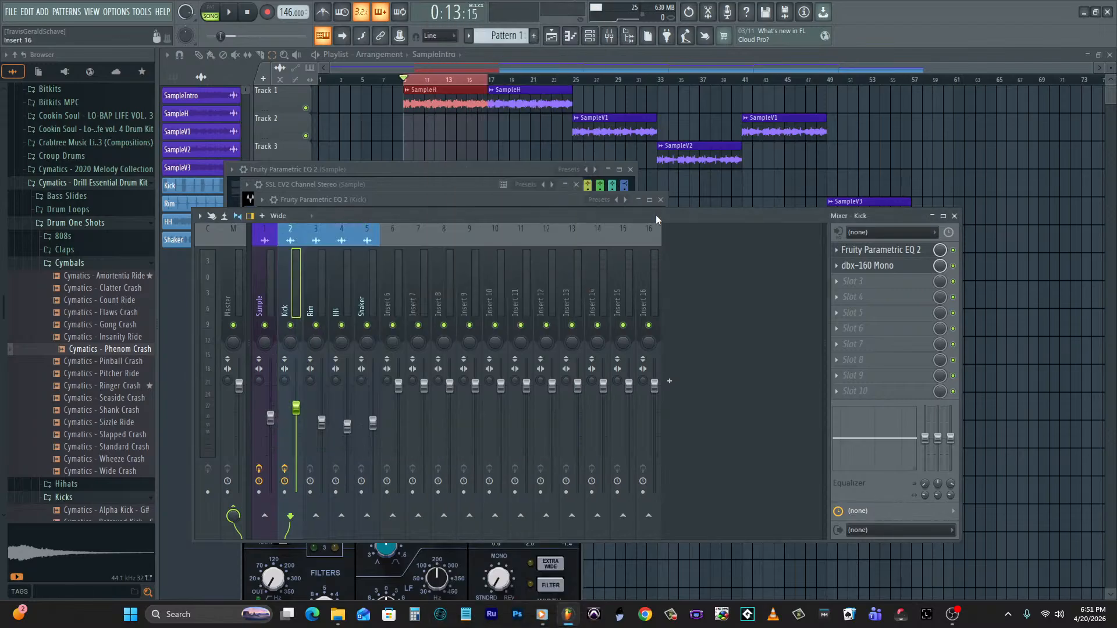
key(space)
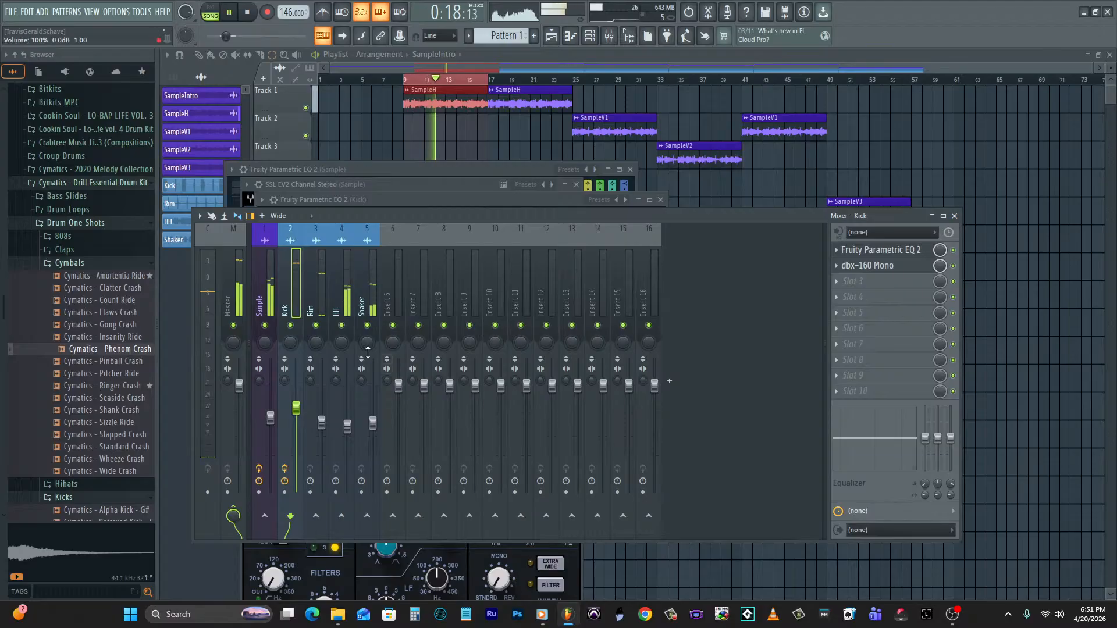
Stop playback, add dbx-160 Mono to slot 2 of the Rim track with the WGB Snare preset, and select the HH track.
click(324, 304)
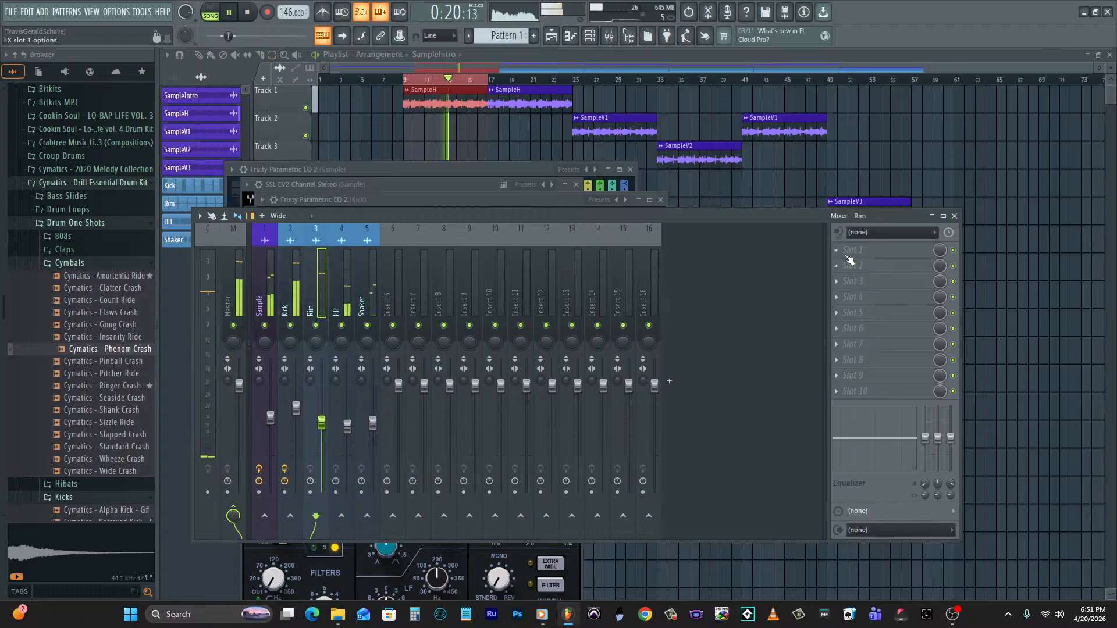
click(854, 265)
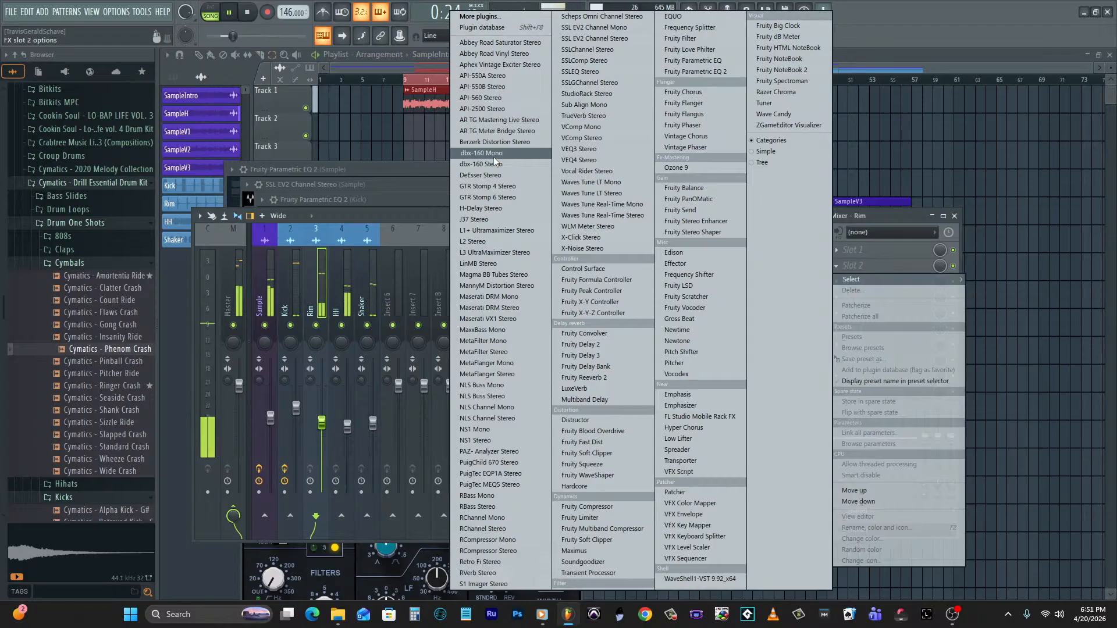
click(372, 216)
key(space)
click(862, 265)
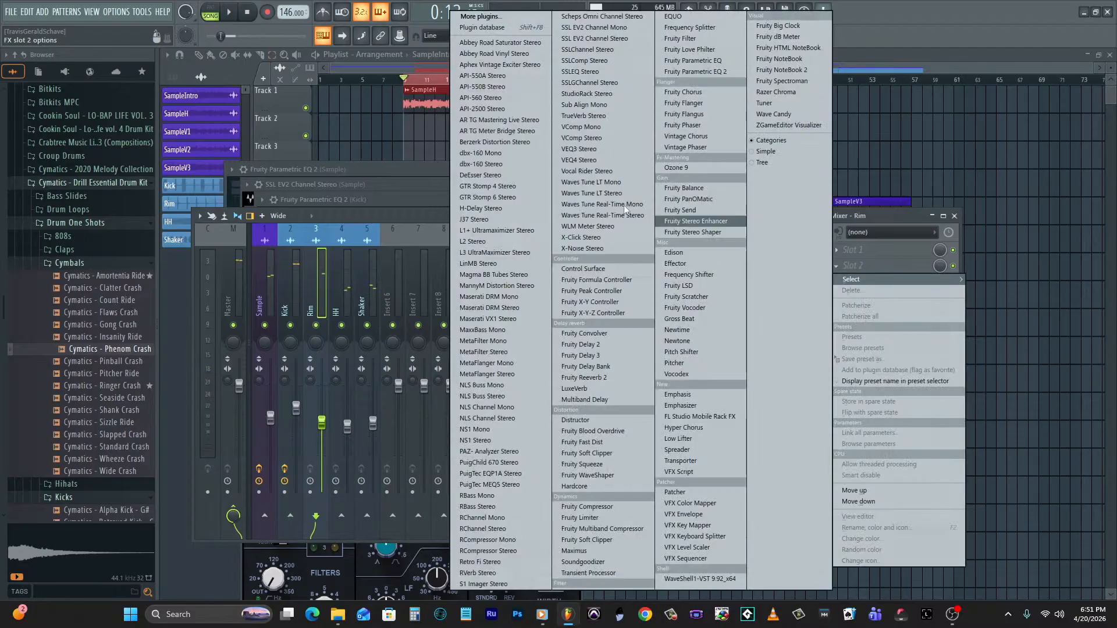
click(500, 155)
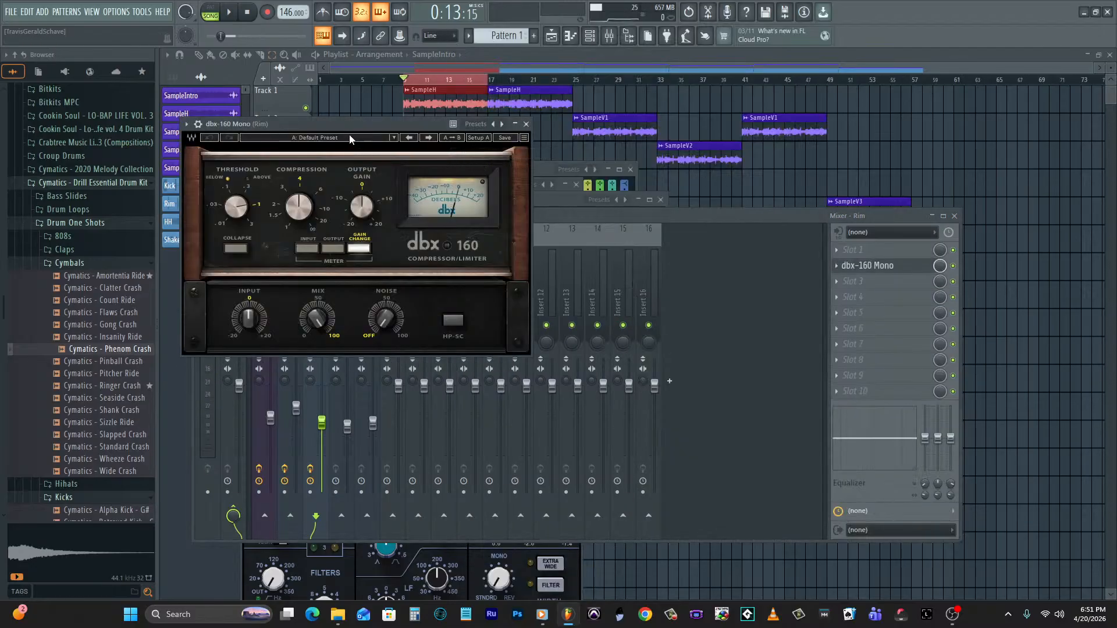
click(349, 134)
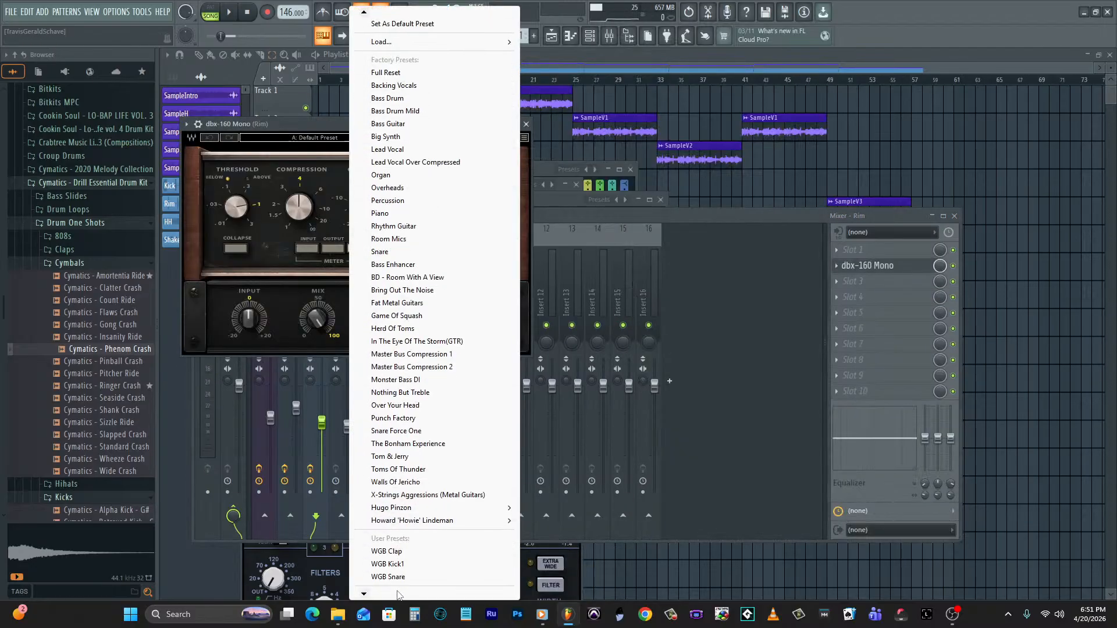
click(400, 565)
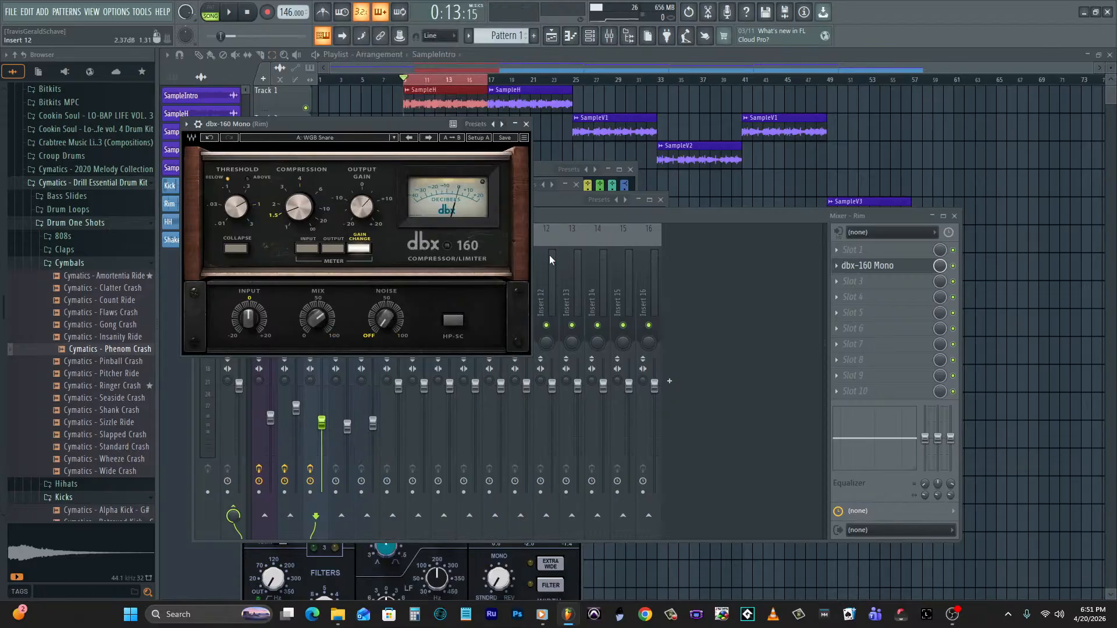
click(546, 220)
click(348, 287)
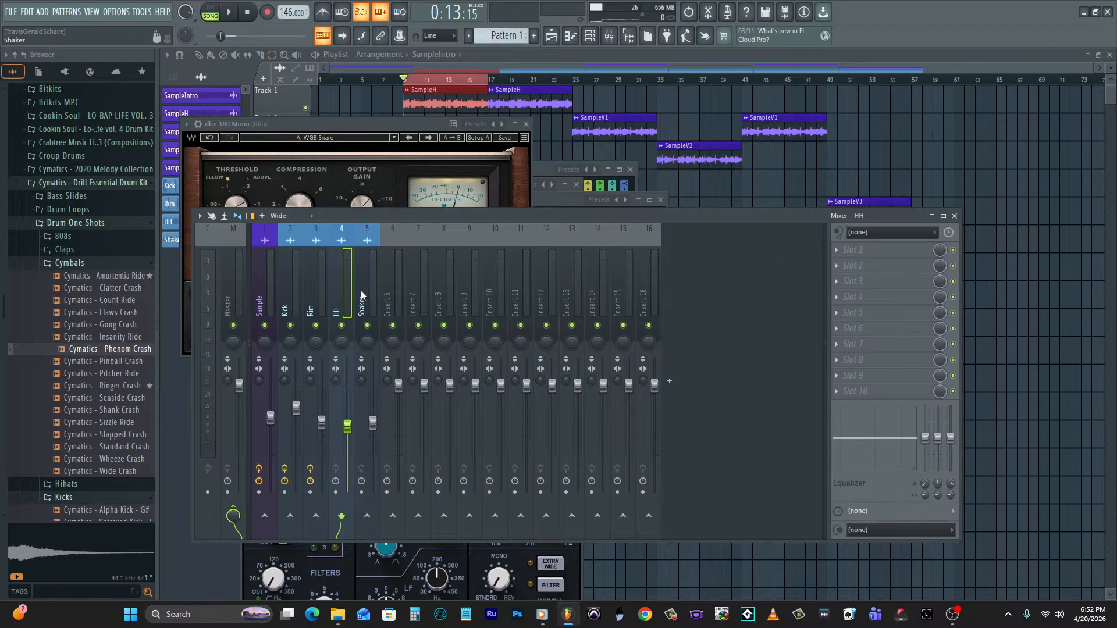
Rename mixer Insert 6 to Bass and move it to track 2, between Sample and Kick.
click(389, 302)
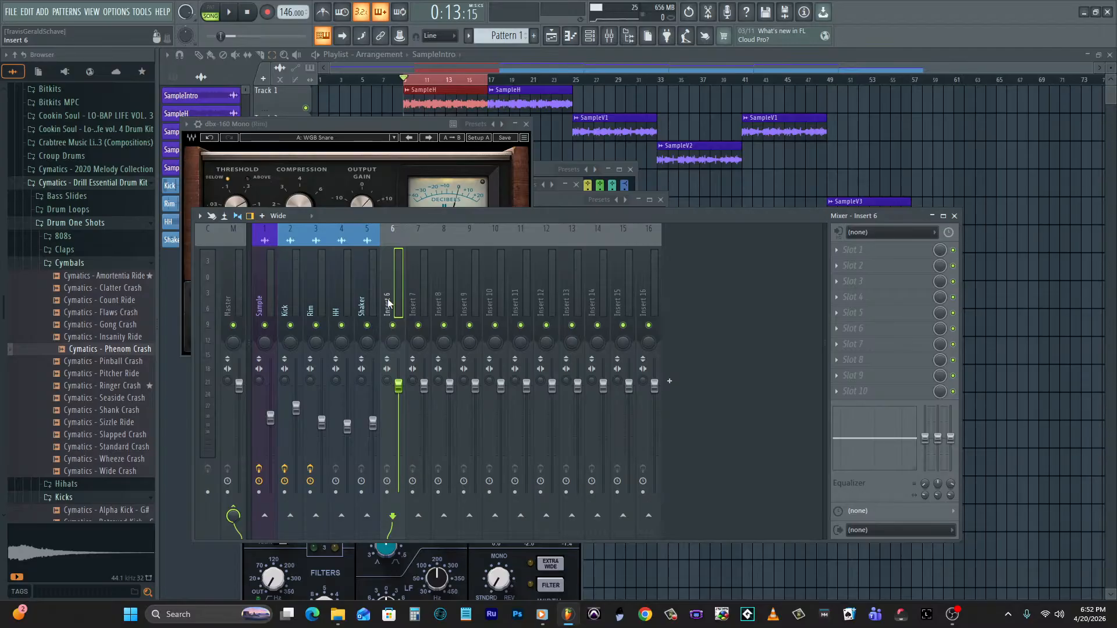
double_click(388, 302)
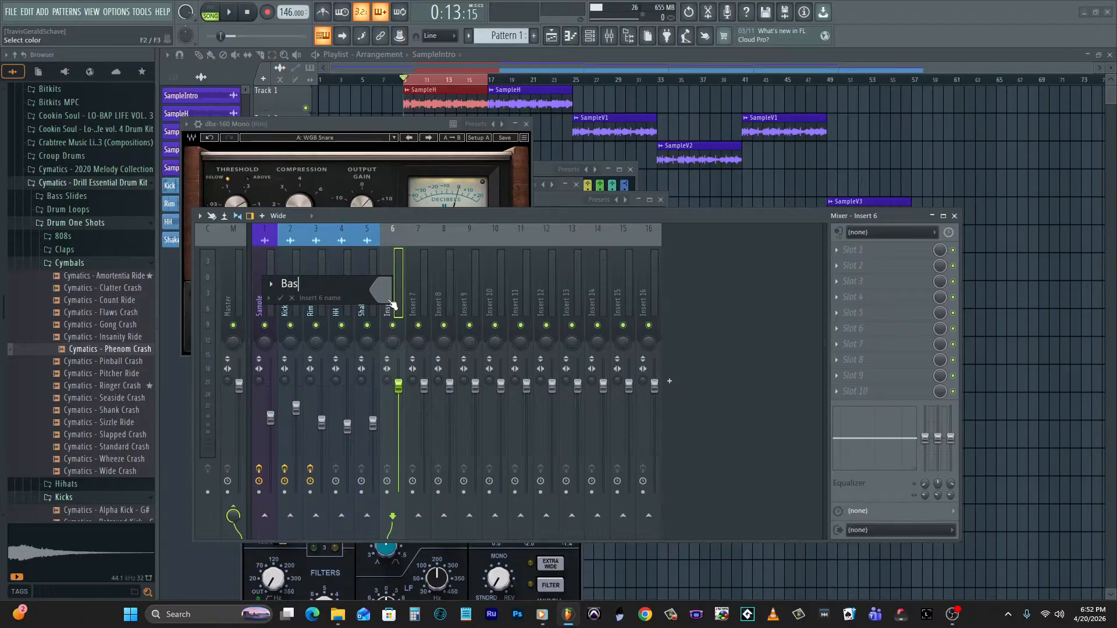
text(s)
key(Return)
key(alt+Left)
key(alt+Left)
key(alt+Left)
key(alt+Left)
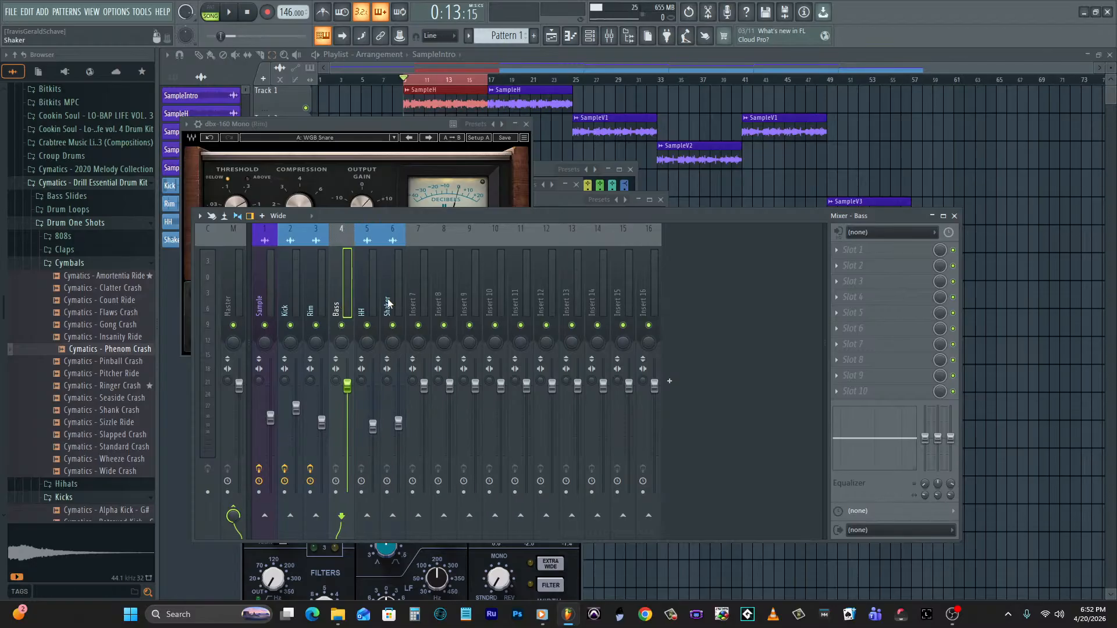
Add Fruity Parametric EQ 2 to slot 1 of the Bass track and load the 100hz Bass Filter preset.
click(842, 249)
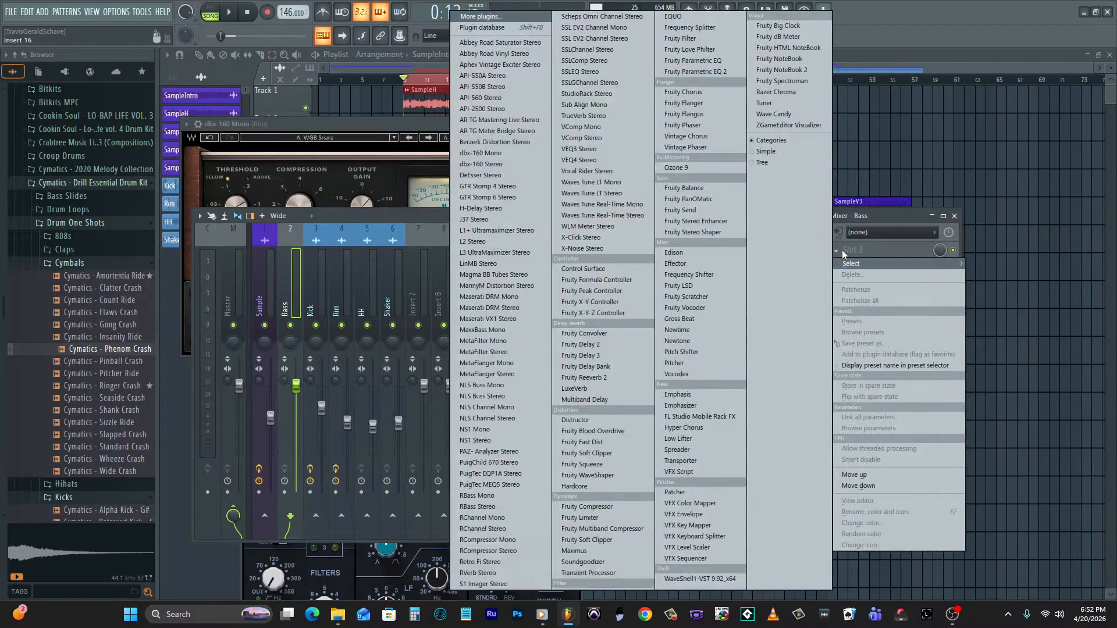
click(733, 73)
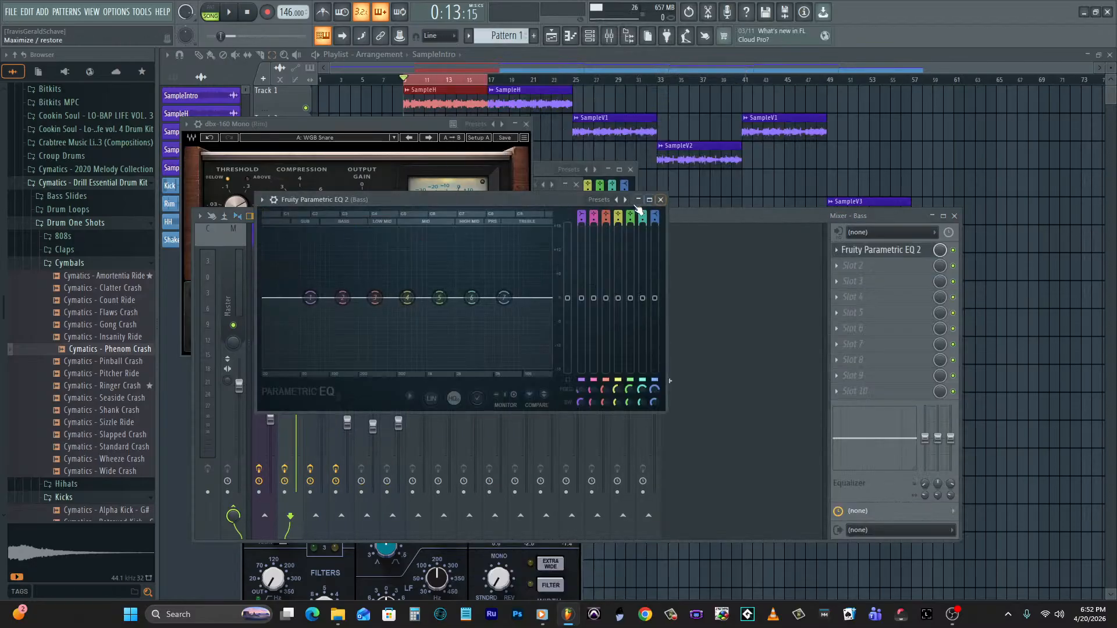
click(598, 200)
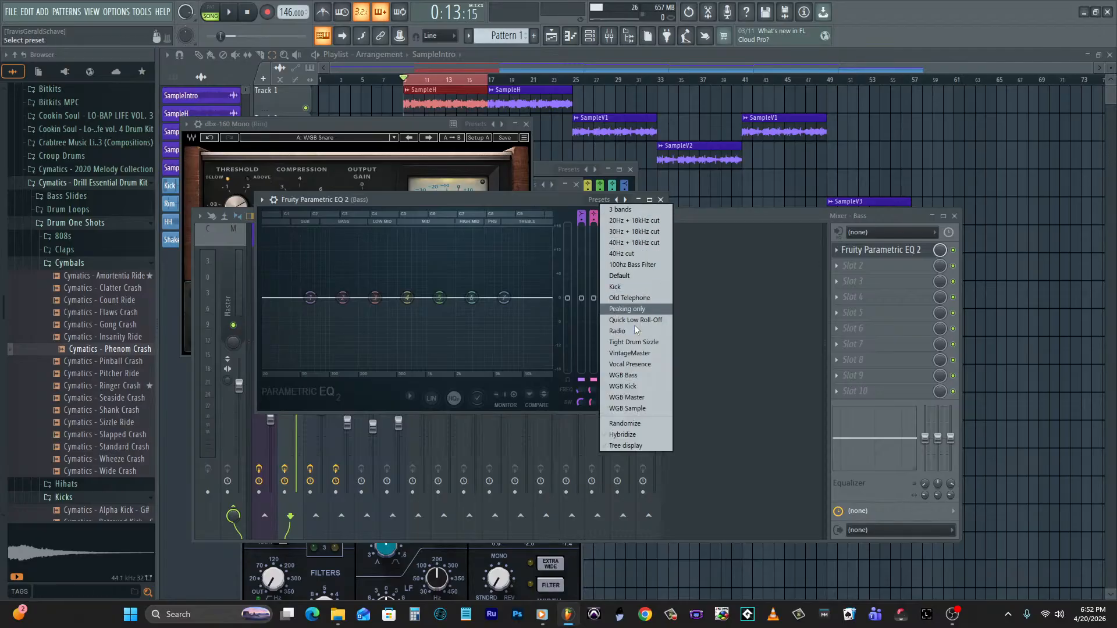
click(641, 267)
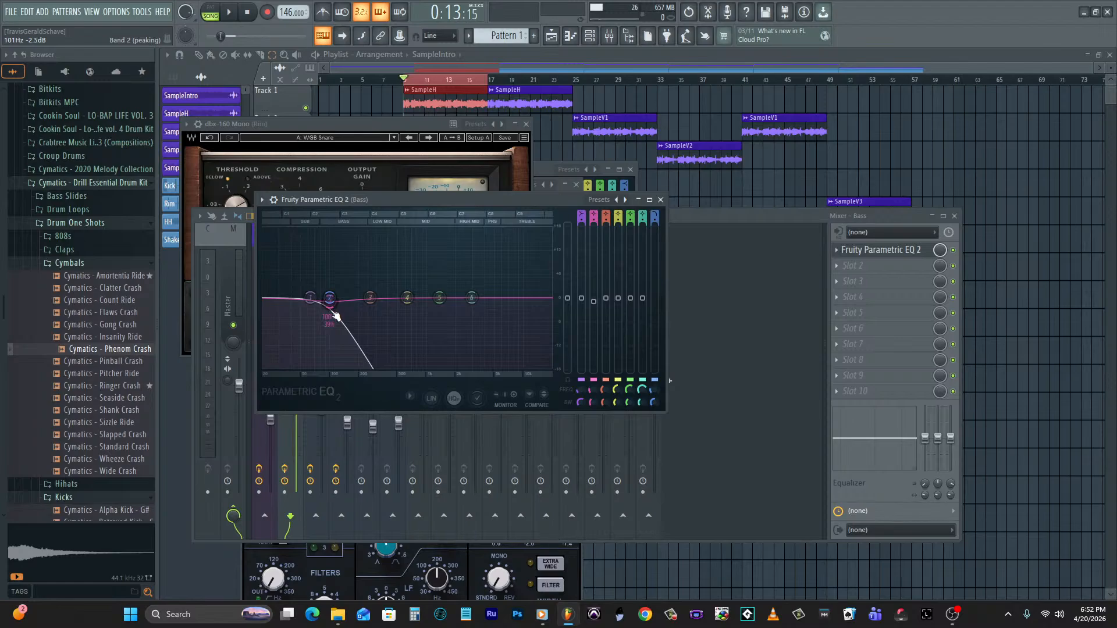
click(706, 212)
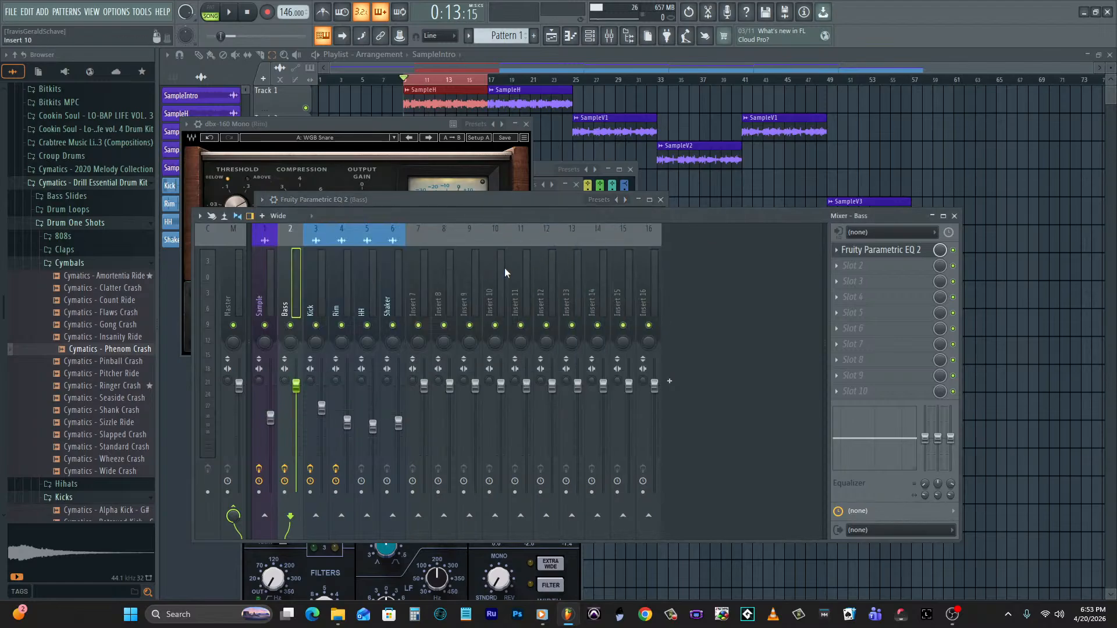
Add RBass Mono to slot 2 of the Bass track and load the WGB Bass preset.
click(886, 267)
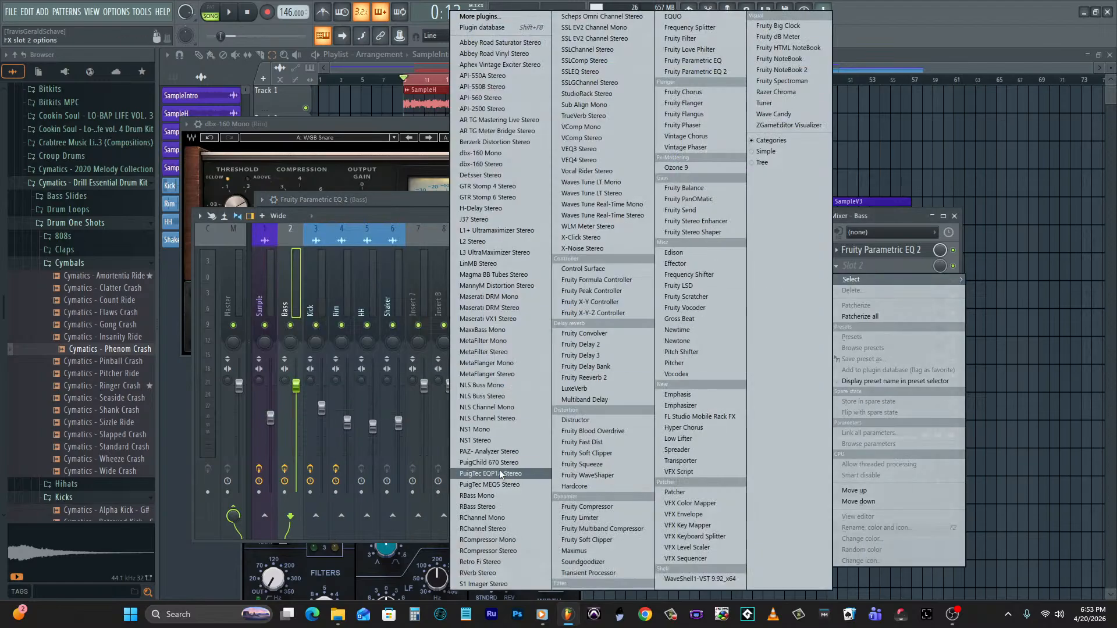
click(494, 495)
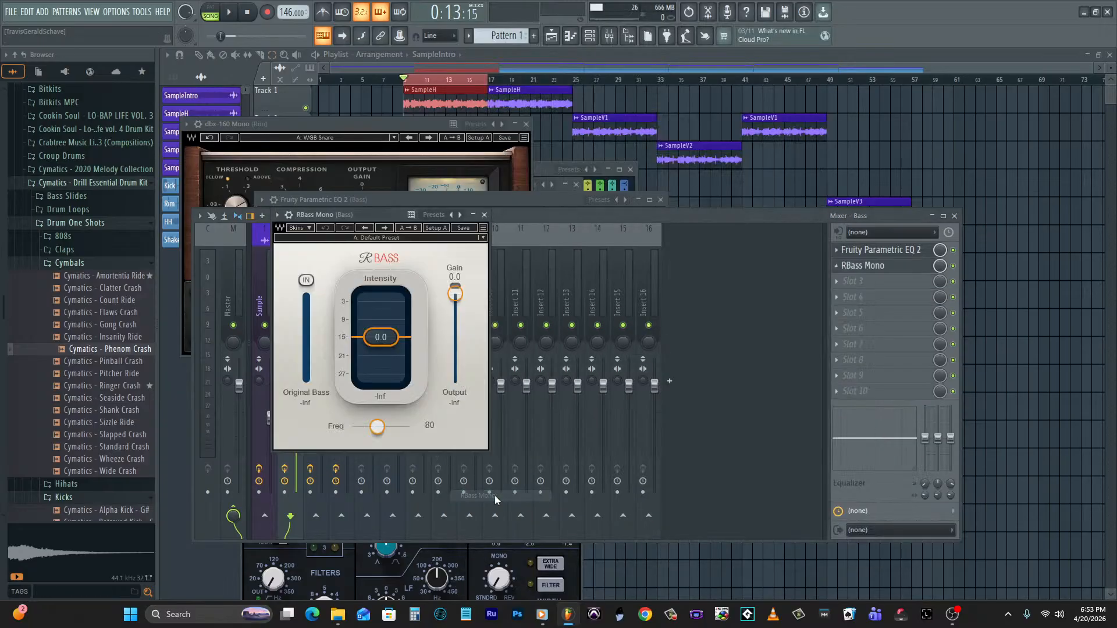
click(410, 238)
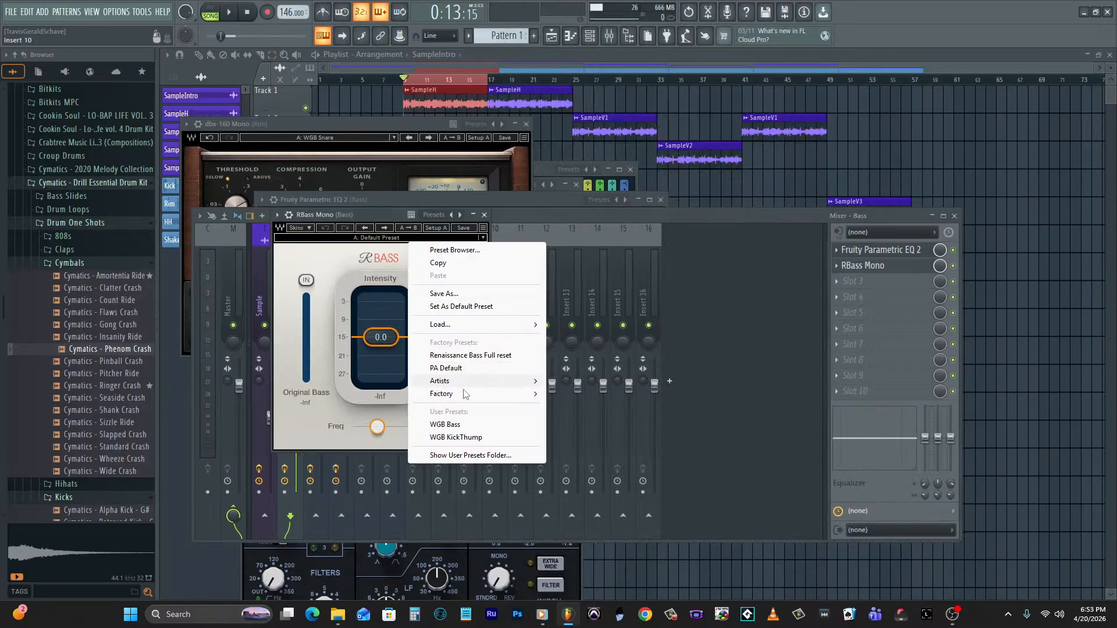
click(462, 428)
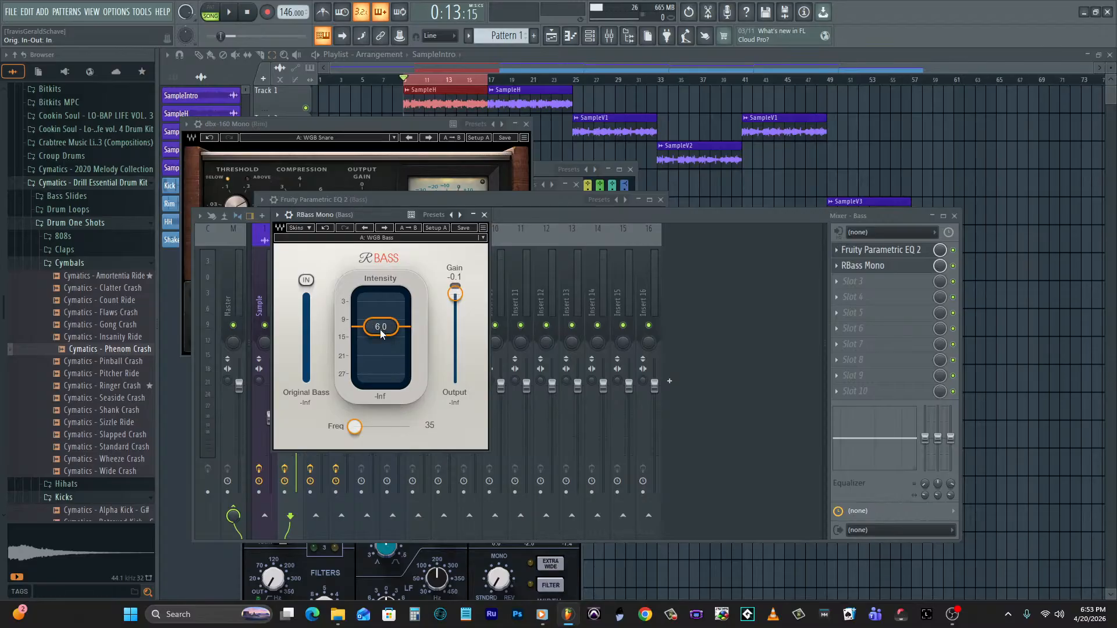
click(512, 214)
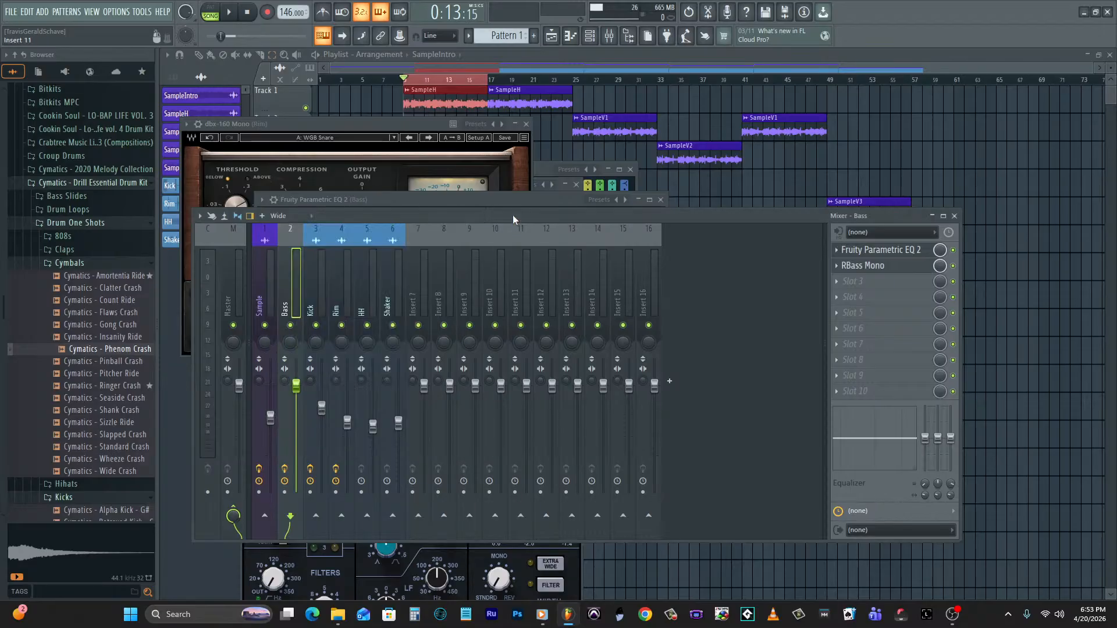
Route the Sample track to the Bass track, audition the result and stop playback with the Bass track selected.
click(257, 280)
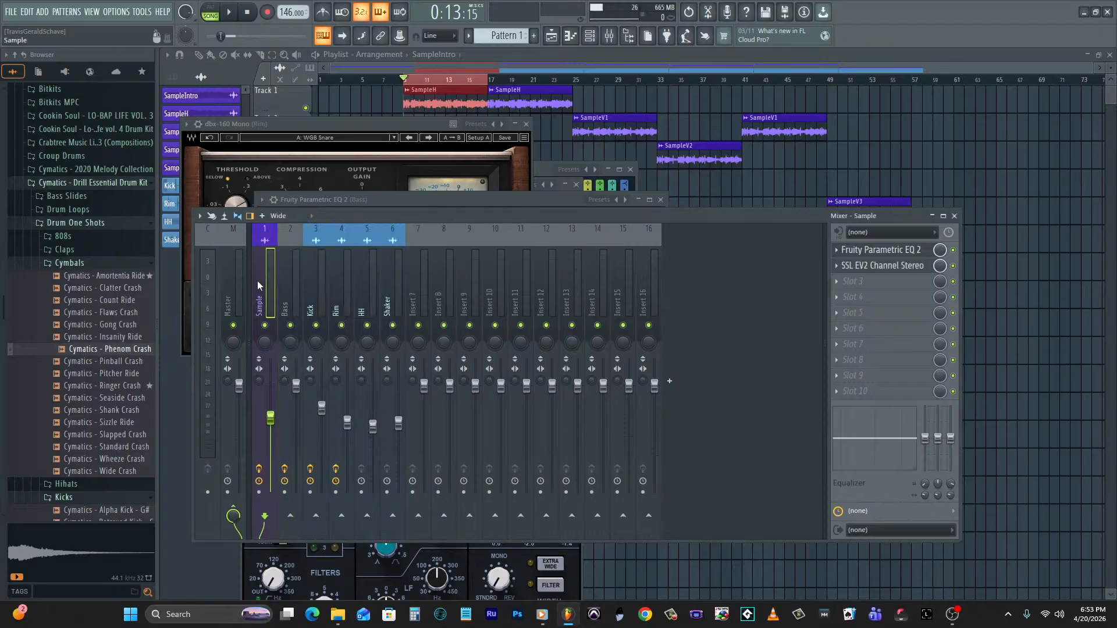
click(291, 516)
key(space)
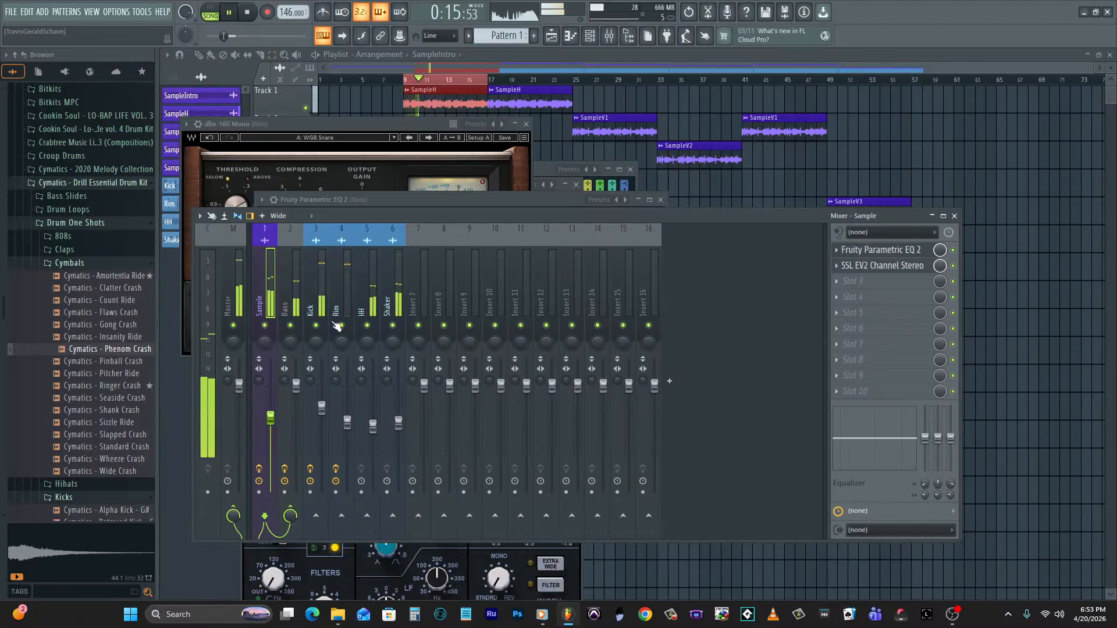
click(294, 303)
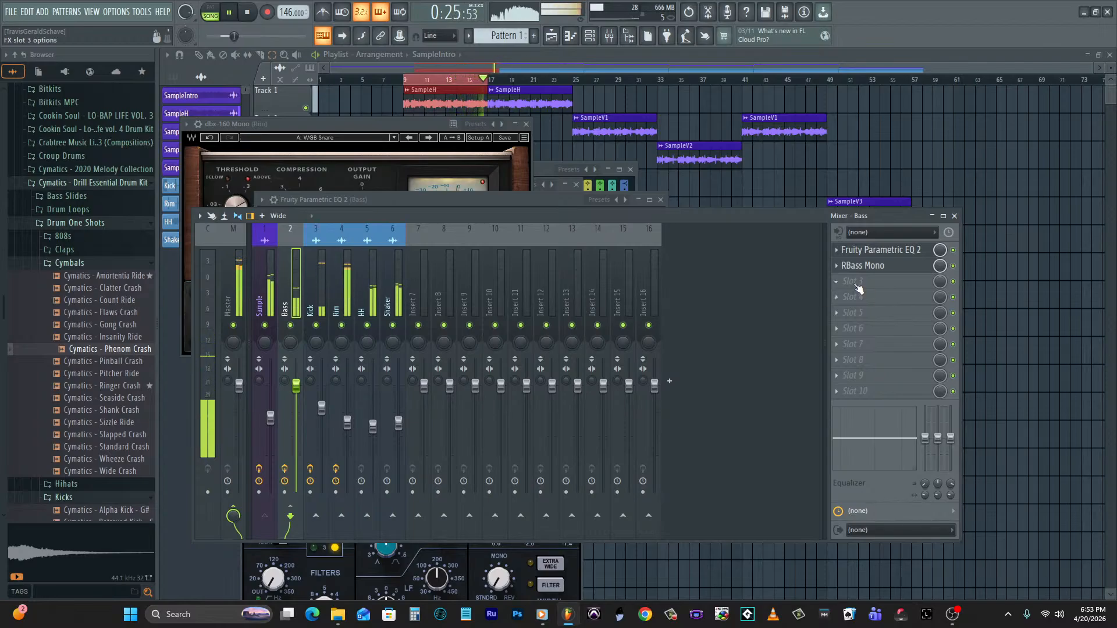
key(space)
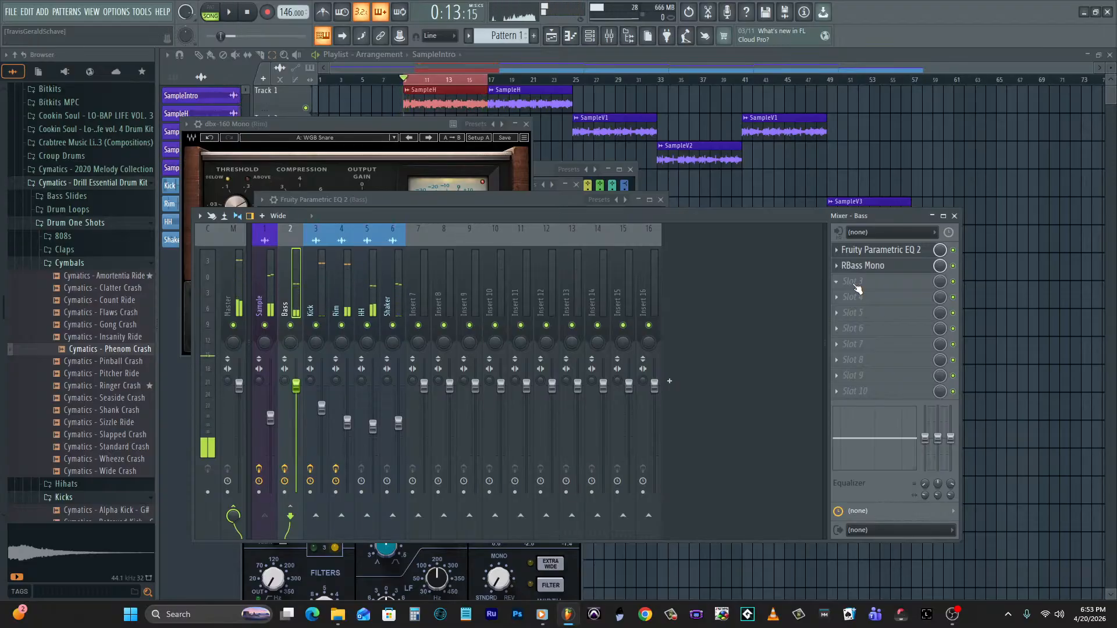
Add SSL EV2 Channel Mono to slot 3 of the Bass track and load the WGB Bass1 preset.
click(857, 283)
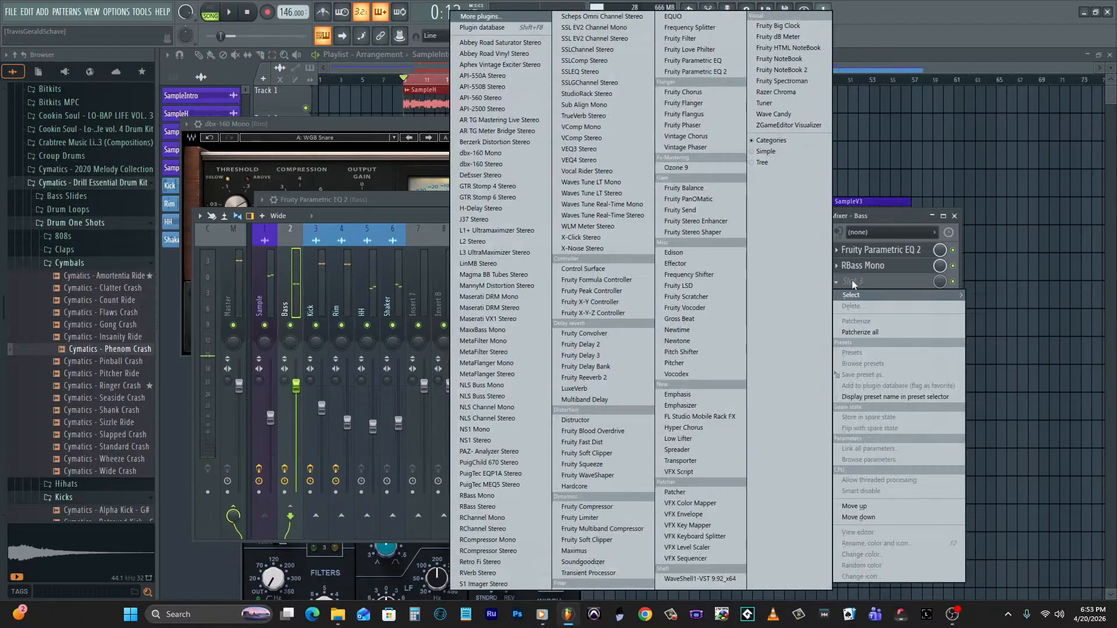
click(595, 29)
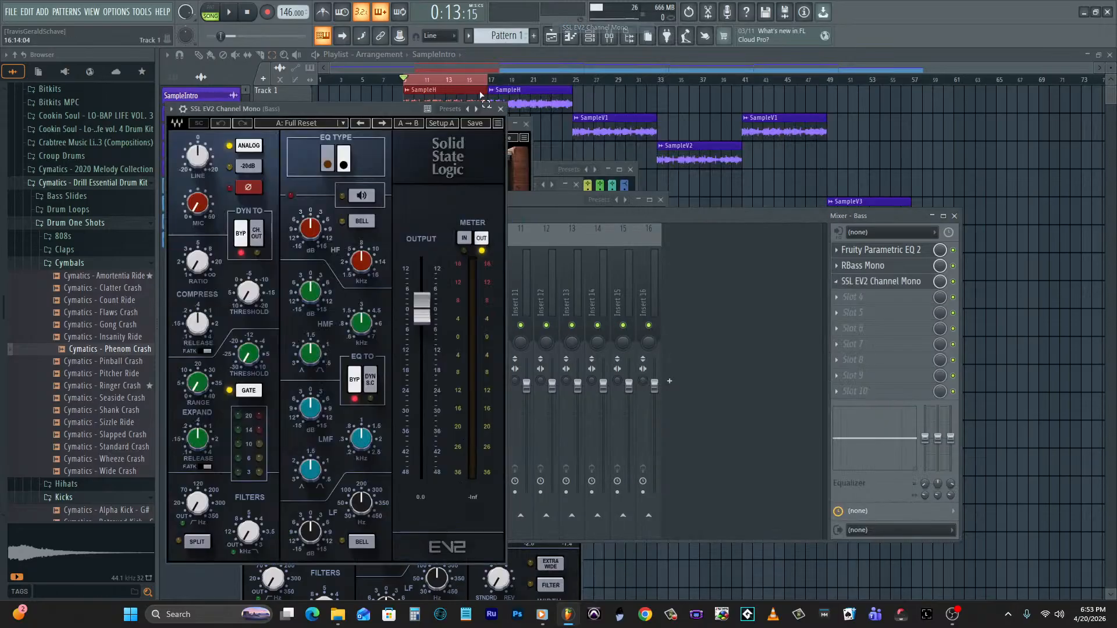
click(273, 126)
scroll(313, 593, down, 10)
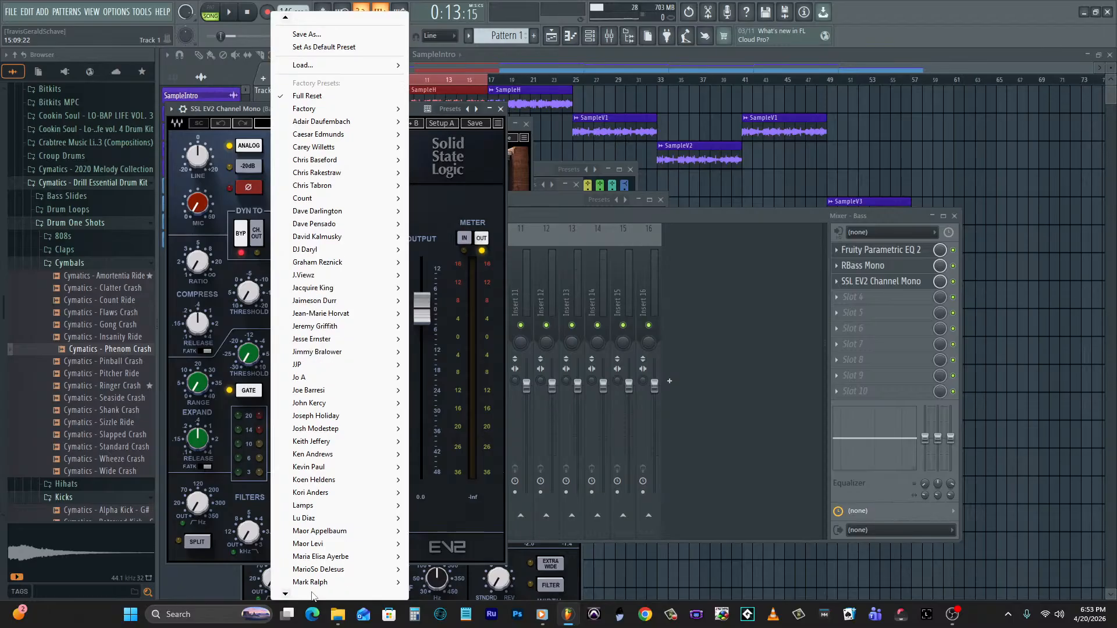
scroll(313, 594, down, 10)
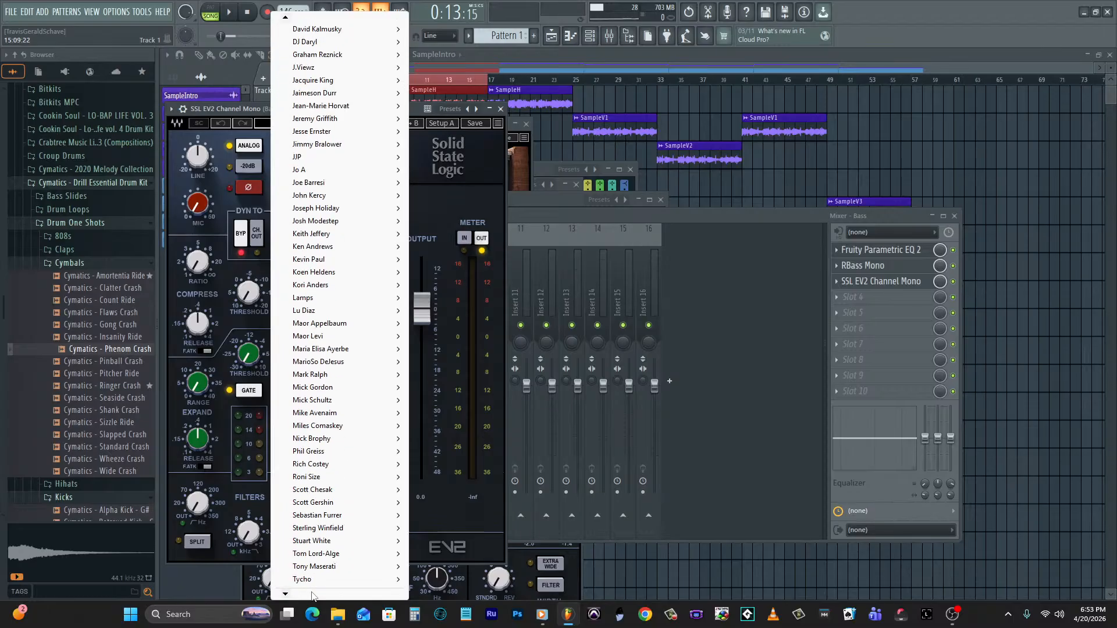
scroll(312, 594, down, 2)
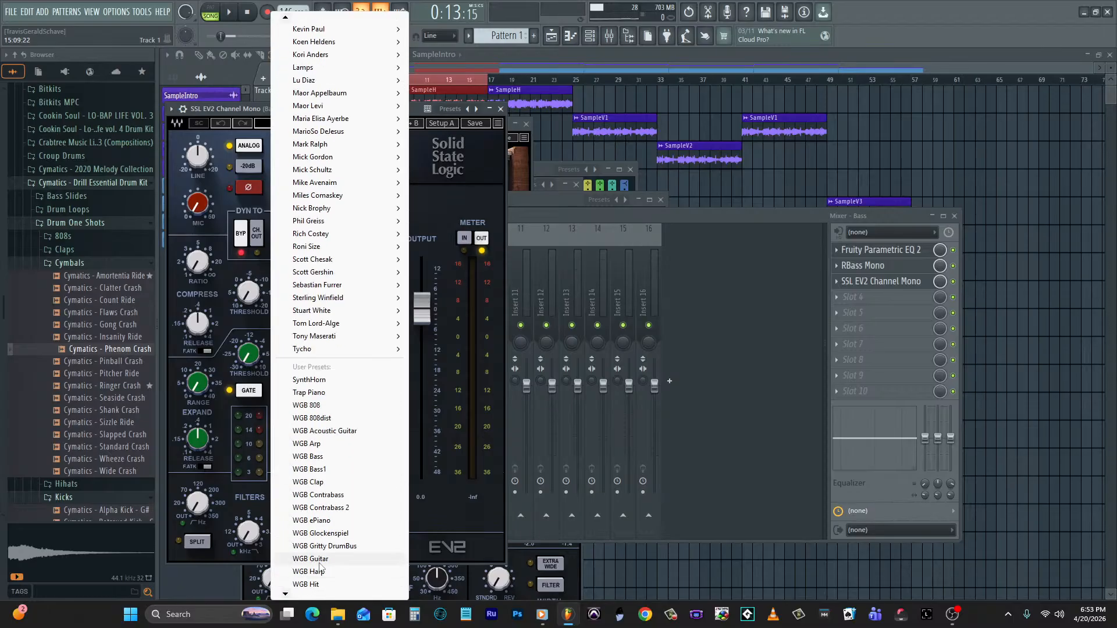
click(337, 472)
Audition the mix and lower the Bass track's volume to about -4.3 dB.
key(space)
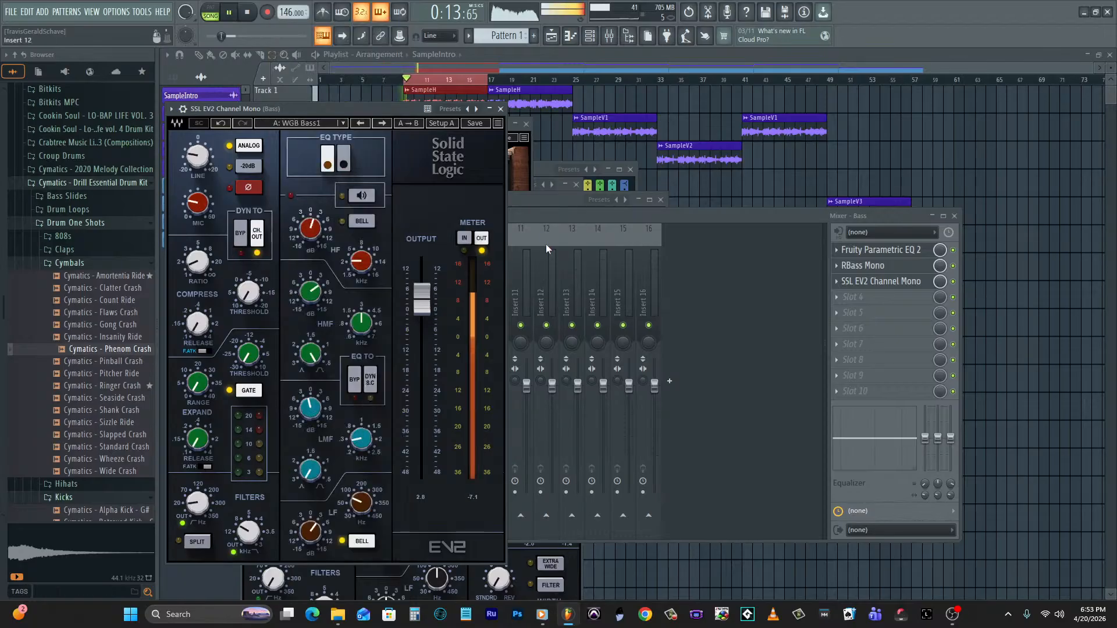
click(544, 218)
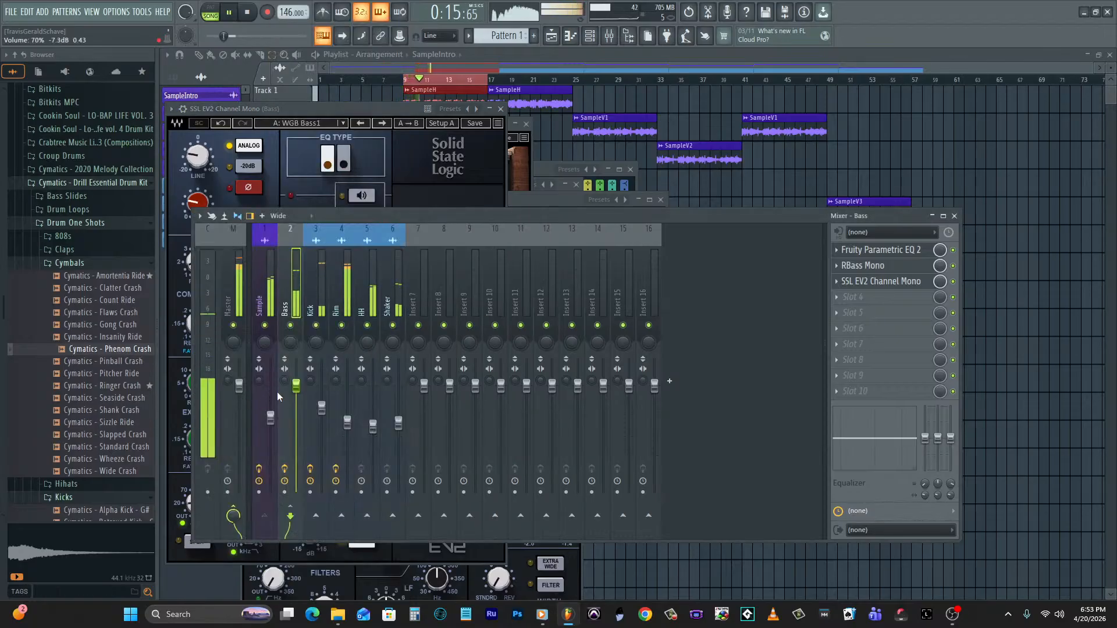
key(space)
drag(296, 387, 296, 402)
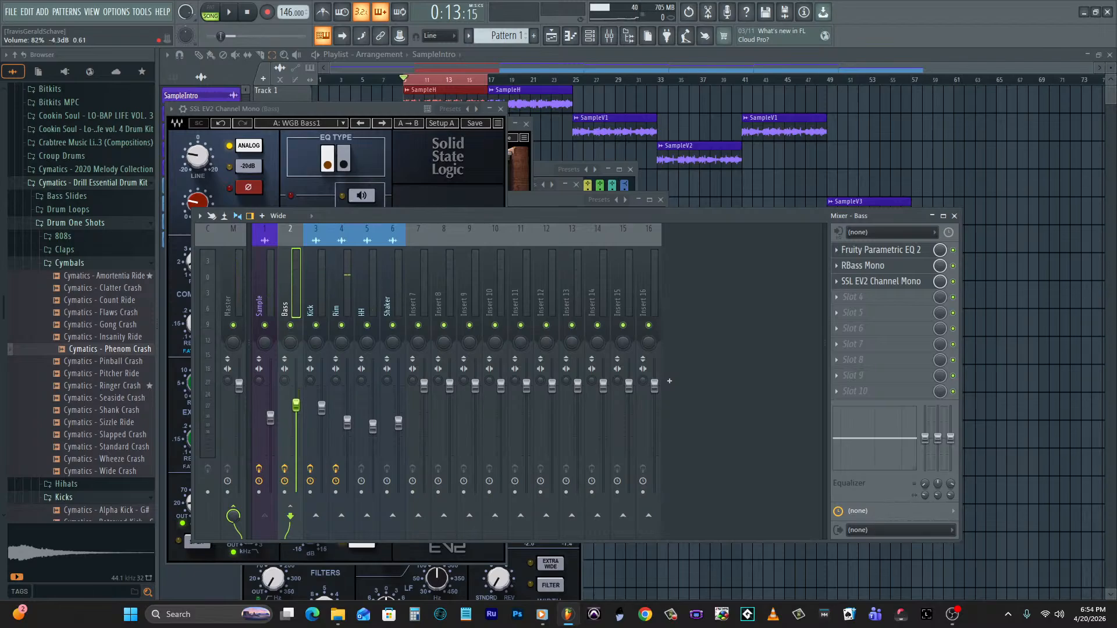
key(space)
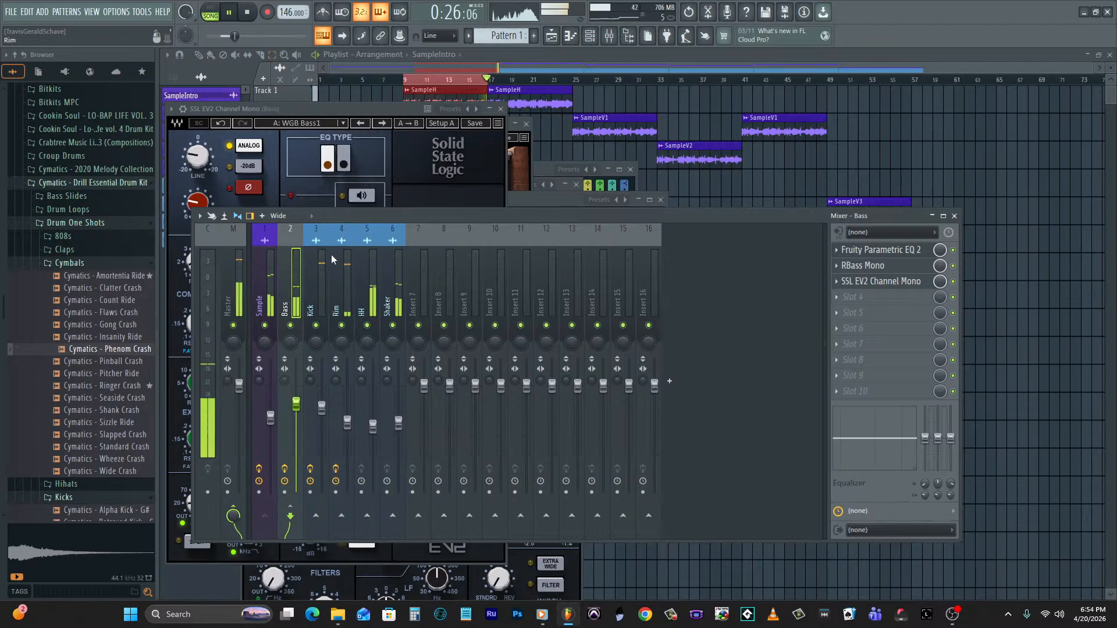
key(space)
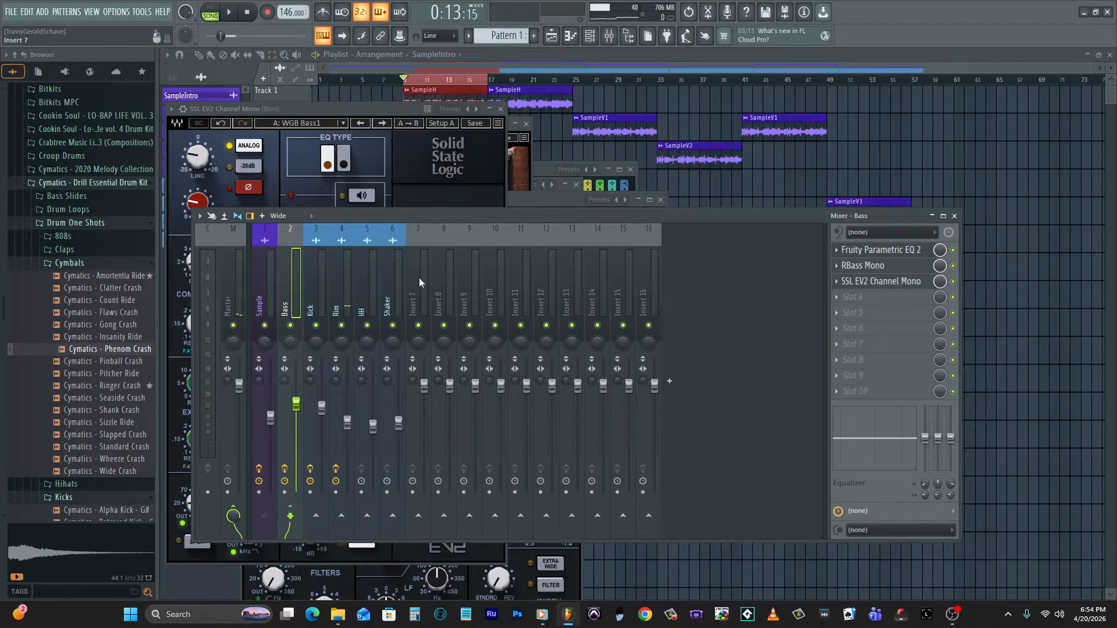
Rename mixer Insert 7 to Paracomp and give it the orange colour from the previously used colors.
click(419, 278)
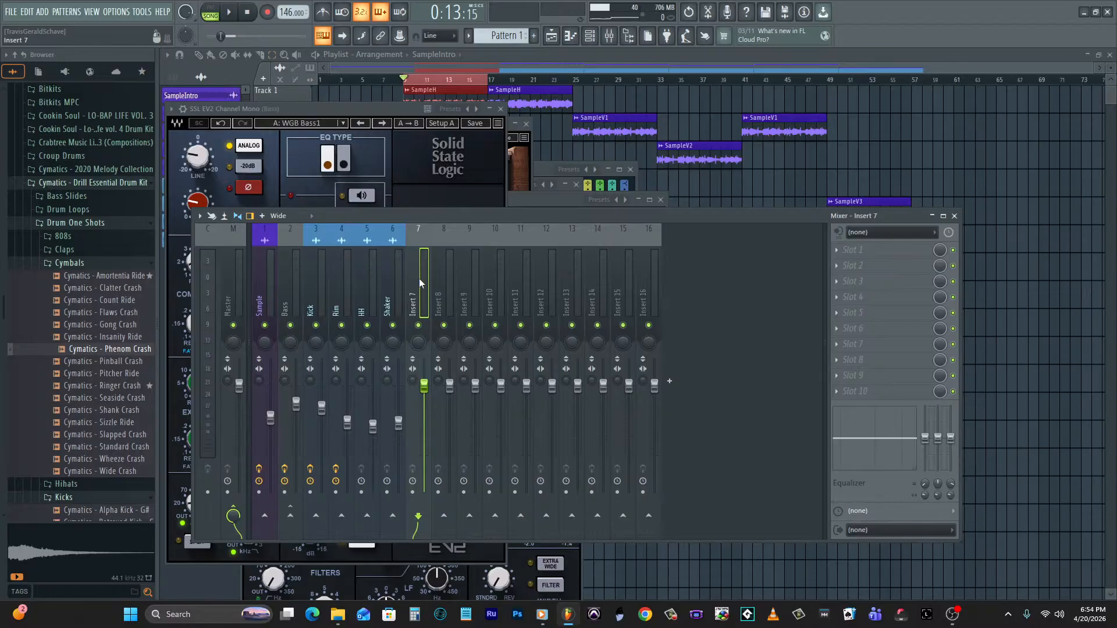
double_click(418, 278)
text(Paracomp)
click(423, 282)
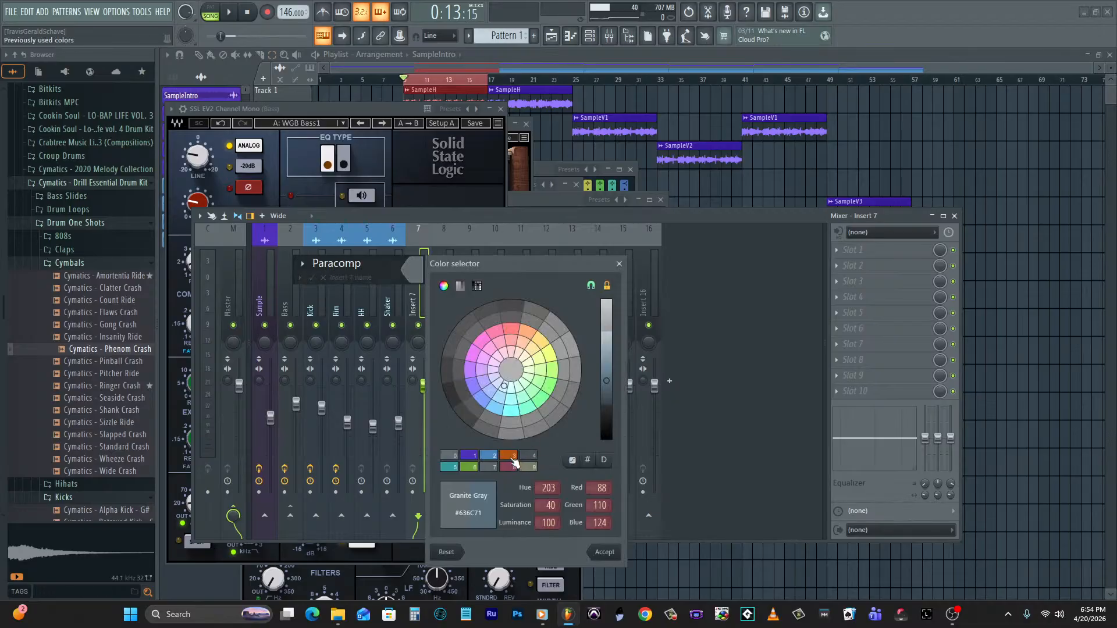
click(510, 456)
key(Return)
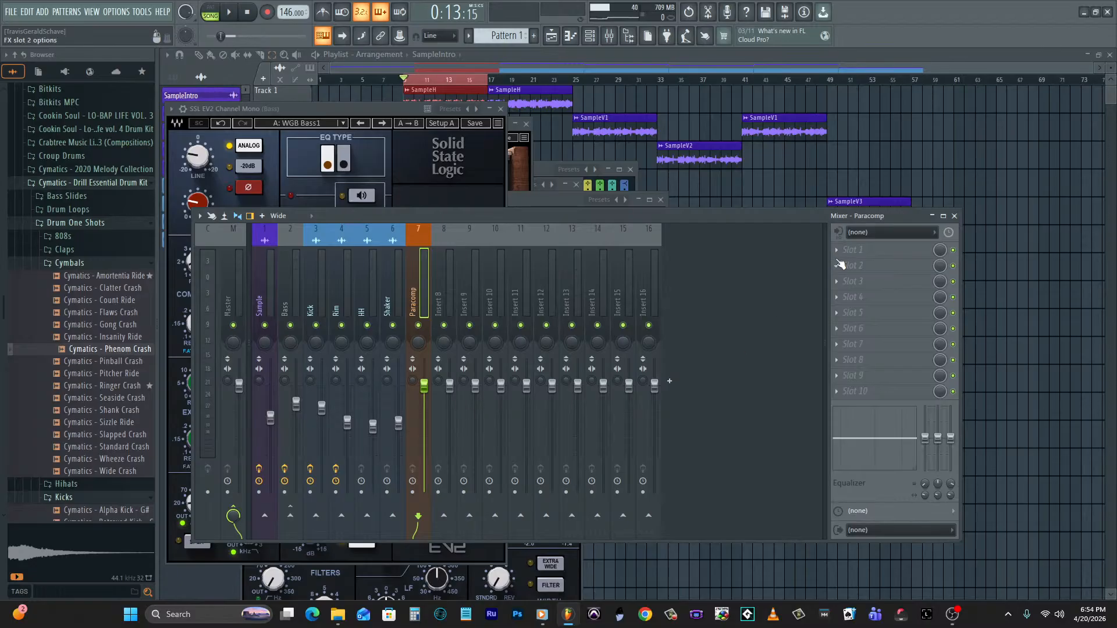
Add PuigTec EQP1A Stereo to slot 2 of the Paracomp track and load the WGB Paracomp preset.
click(845, 265)
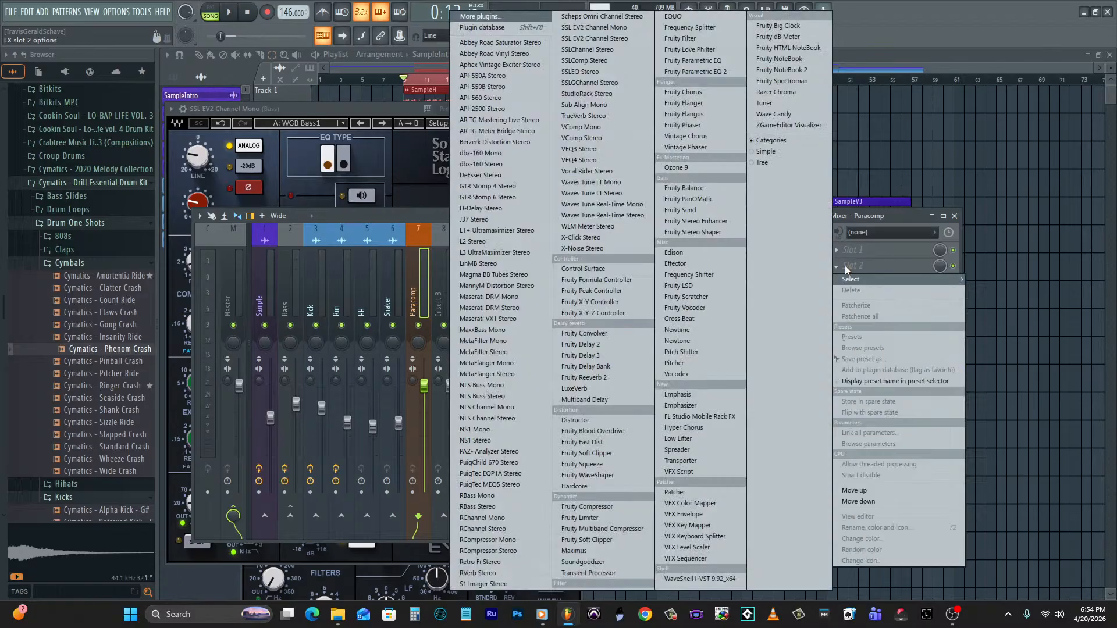
click(530, 473)
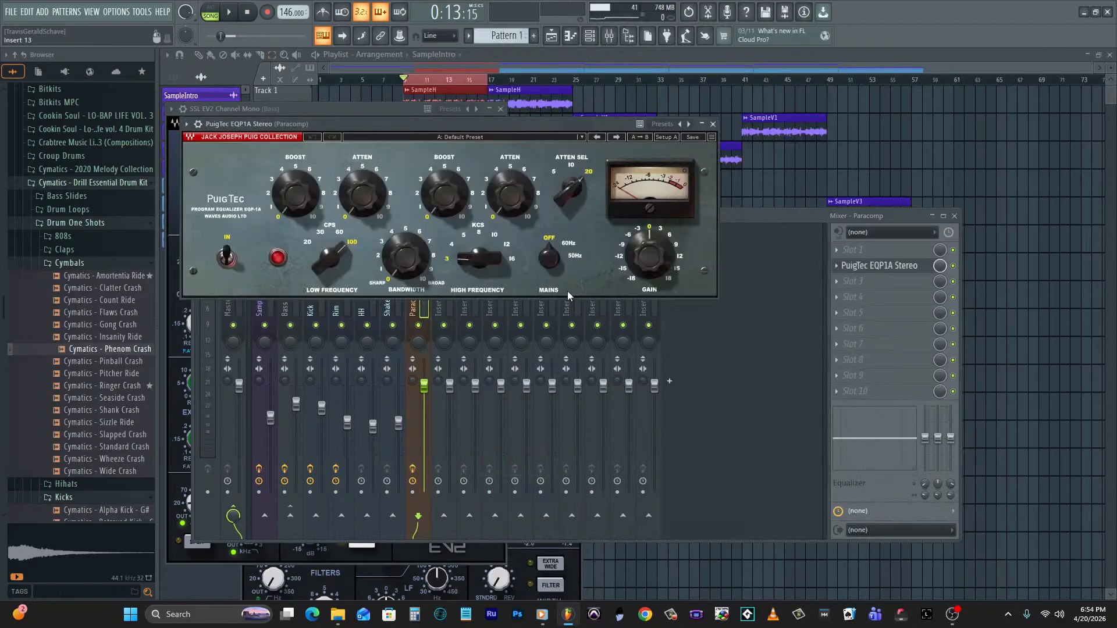
click(469, 138)
click(547, 465)
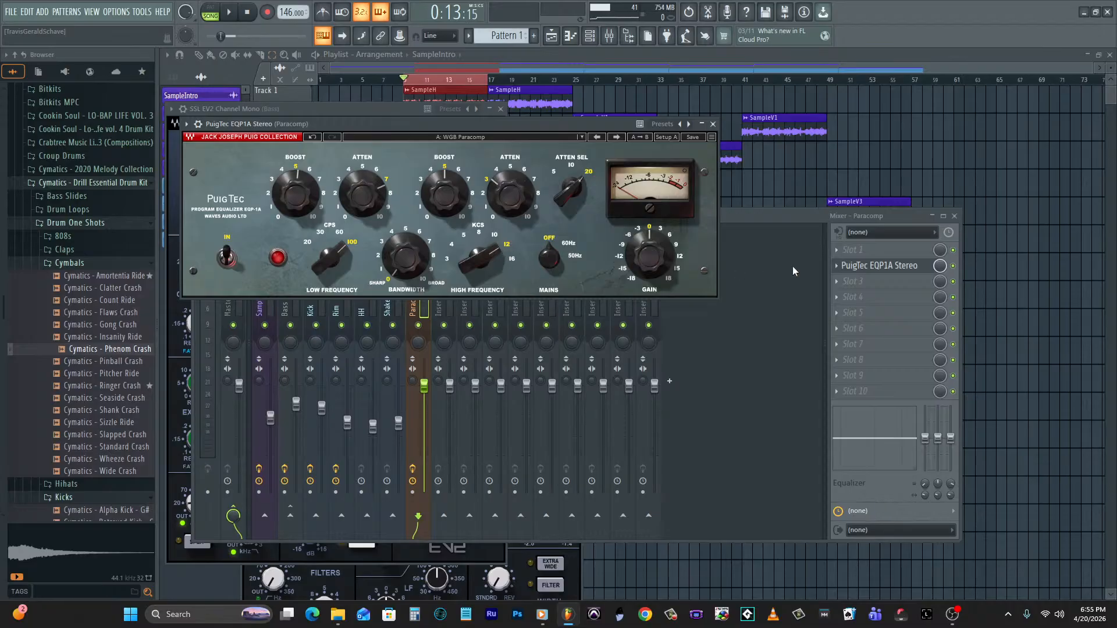
Add RCompressor Stereo to slot 3 of the Paracomp track and load the WGB Clean Paracomp preset.
click(867, 294)
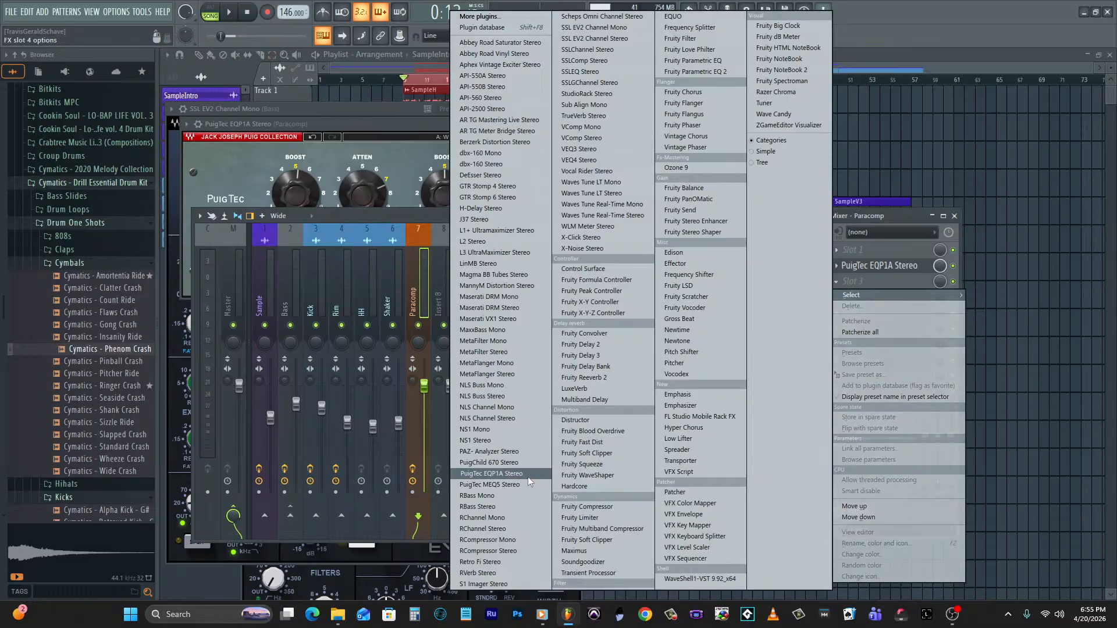
click(515, 553)
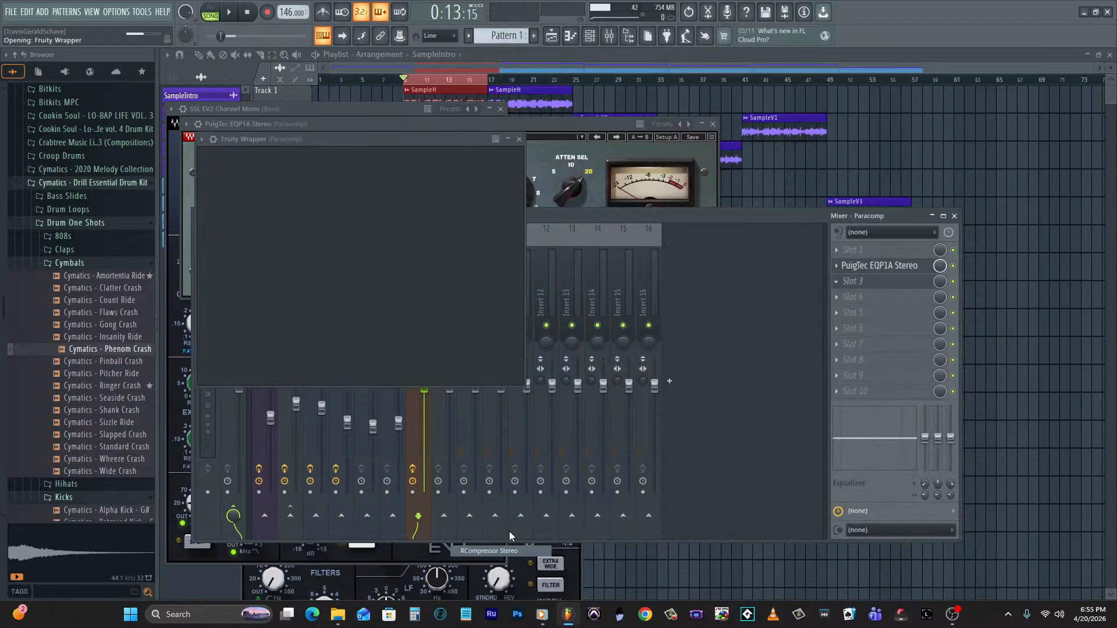
click(322, 165)
click(384, 344)
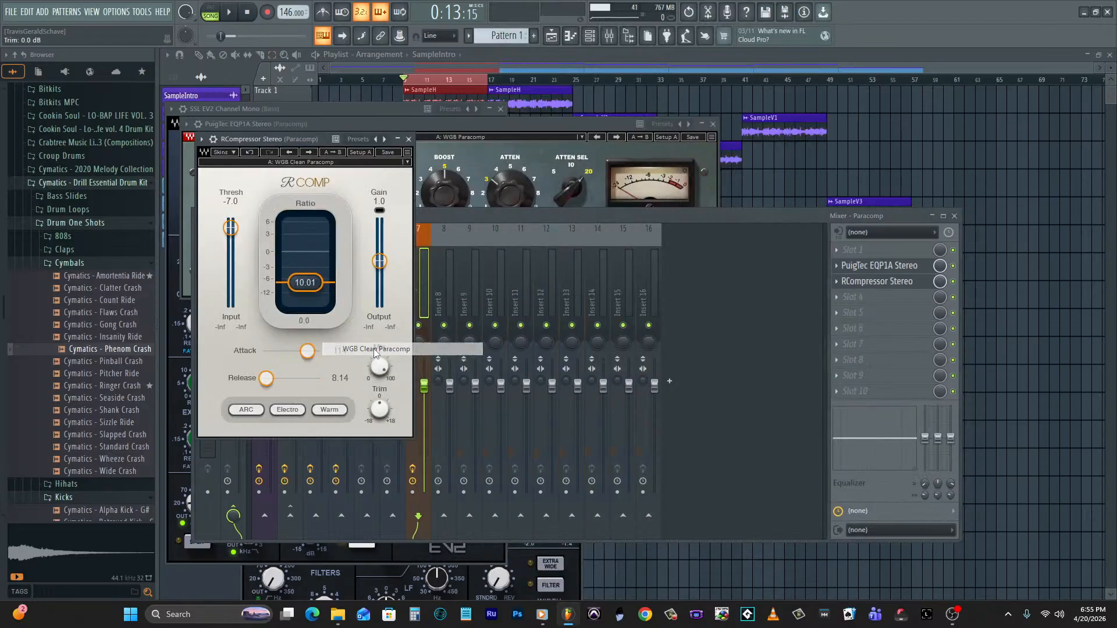
Select the Bass, Kick, Rim, HH and Shaker mixer tracks and route them to the Paracomp track as well.
click(460, 213)
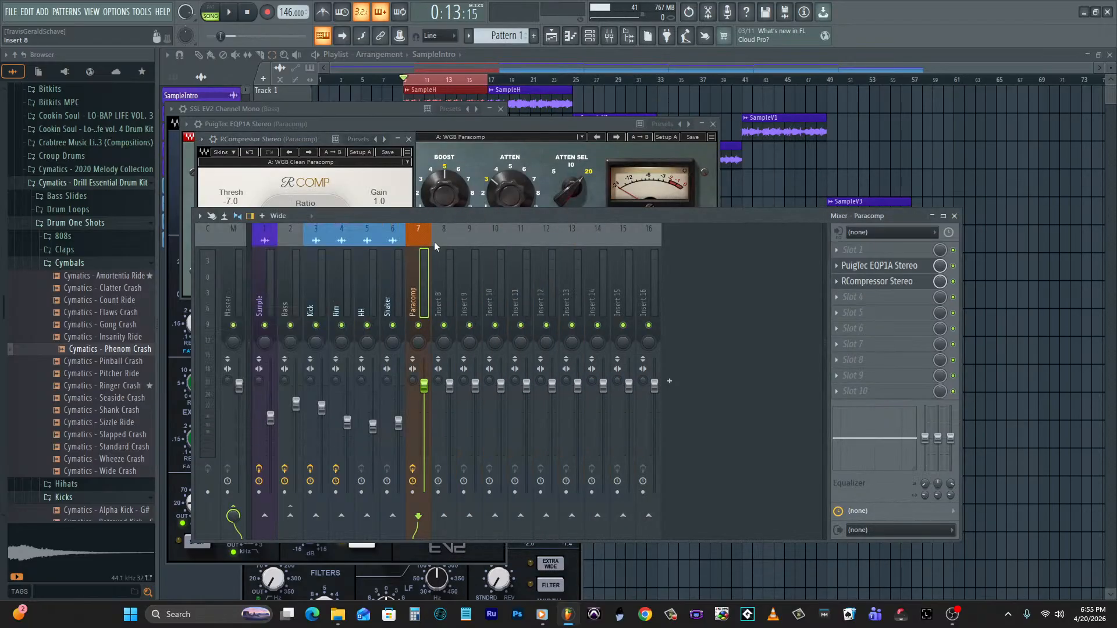
click(285, 285)
drag(348, 287, 385, 289)
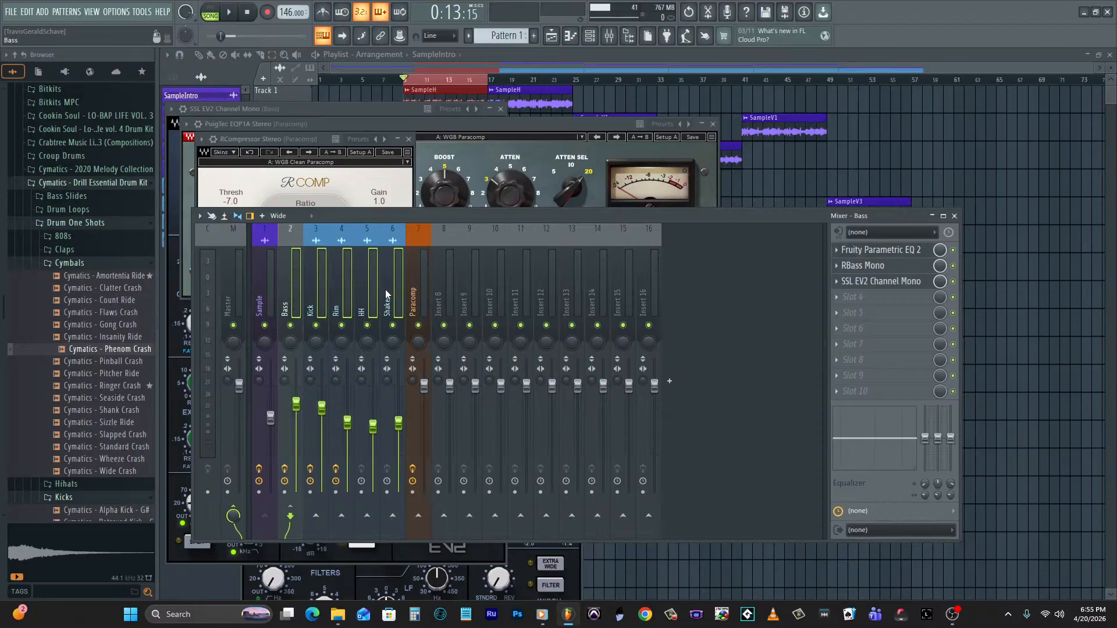
right_click(419, 516)
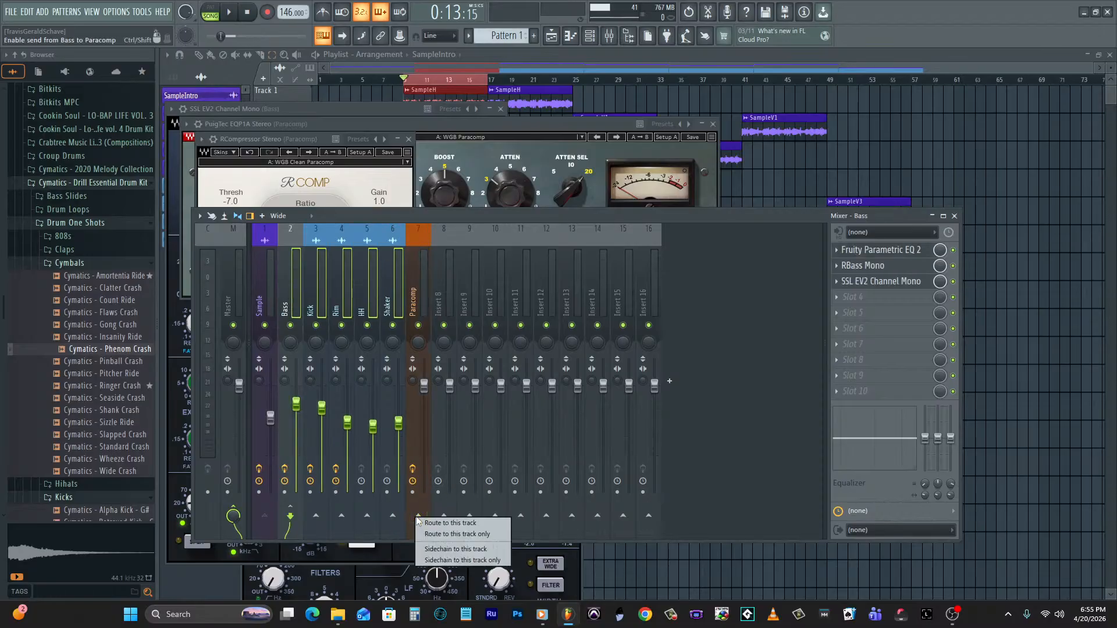
click(426, 526)
Lower the Paracomp track's volume to about -16.8 dB and audition the mix.
drag(424, 385, 424, 451)
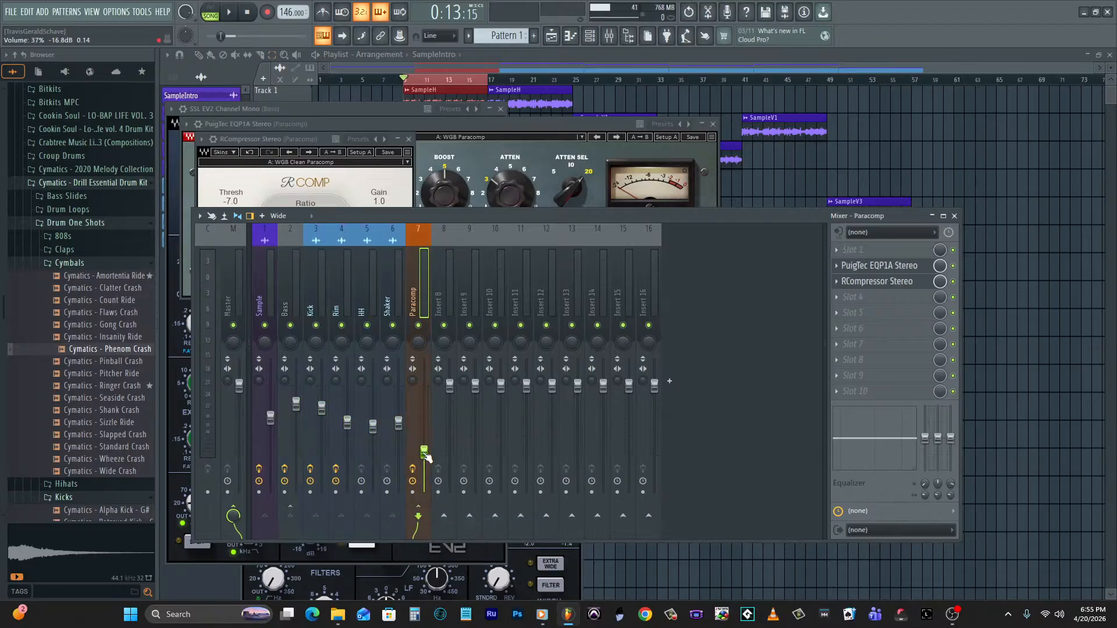
key(space)
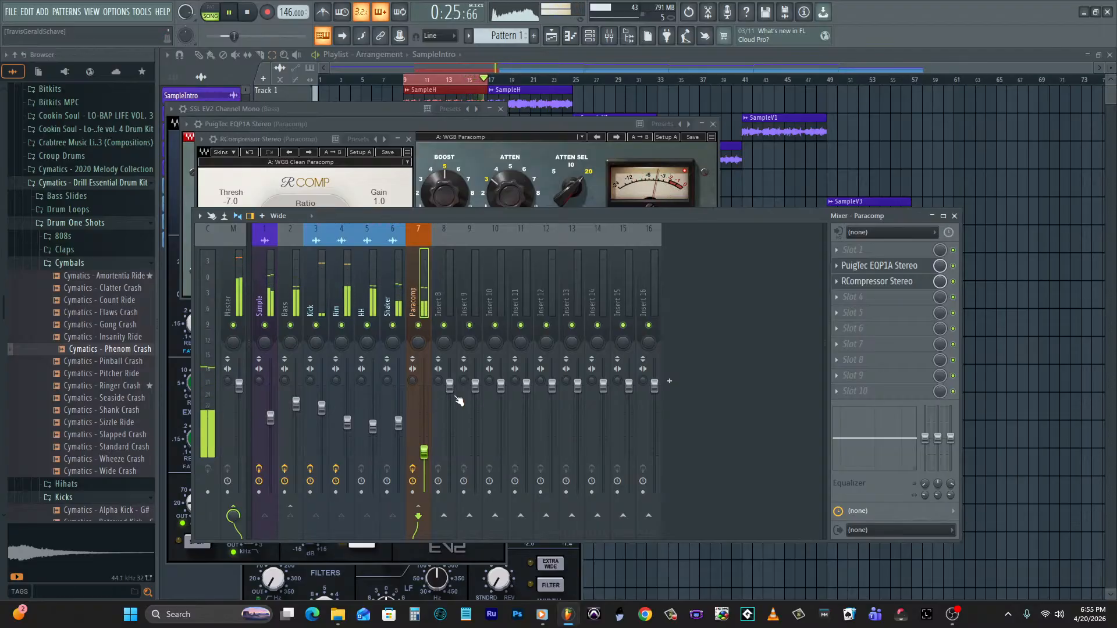
key(space)
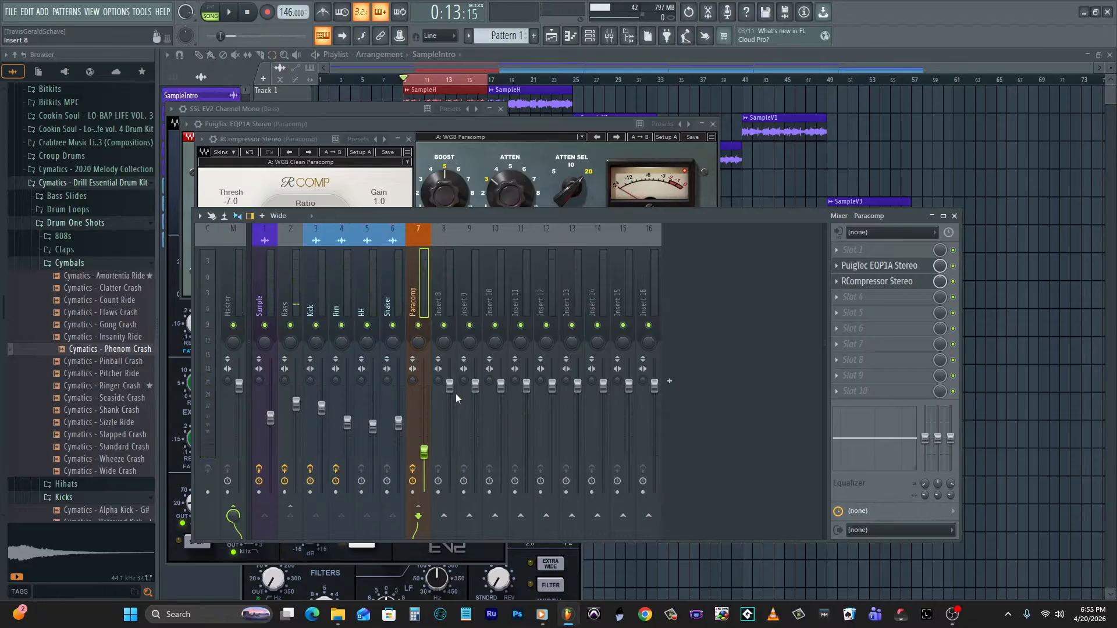
Clear the playlist time selection and duplicate all clips from bars 9 to 57 so the copy starts at bar 57.
click(482, 67)
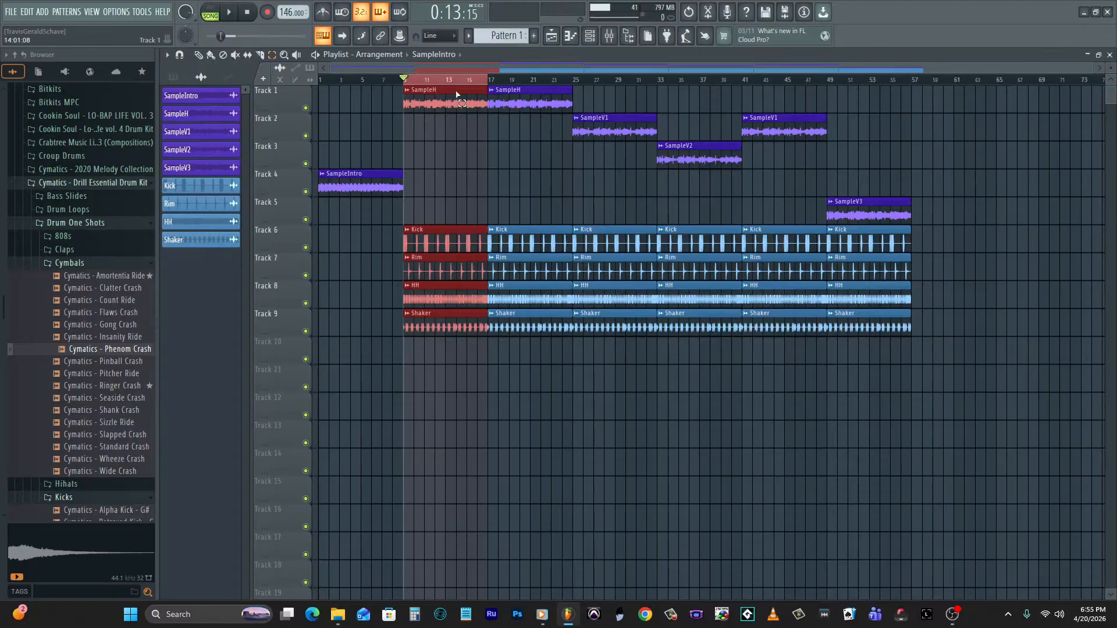
ctrl+click(444, 79)
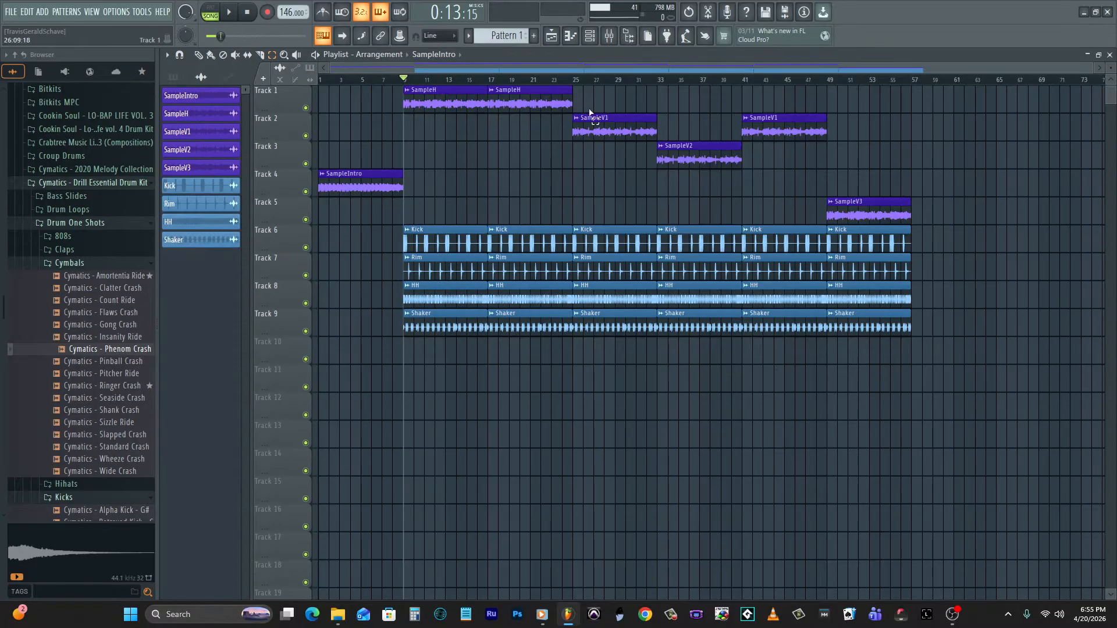
drag(406, 101, 917, 394)
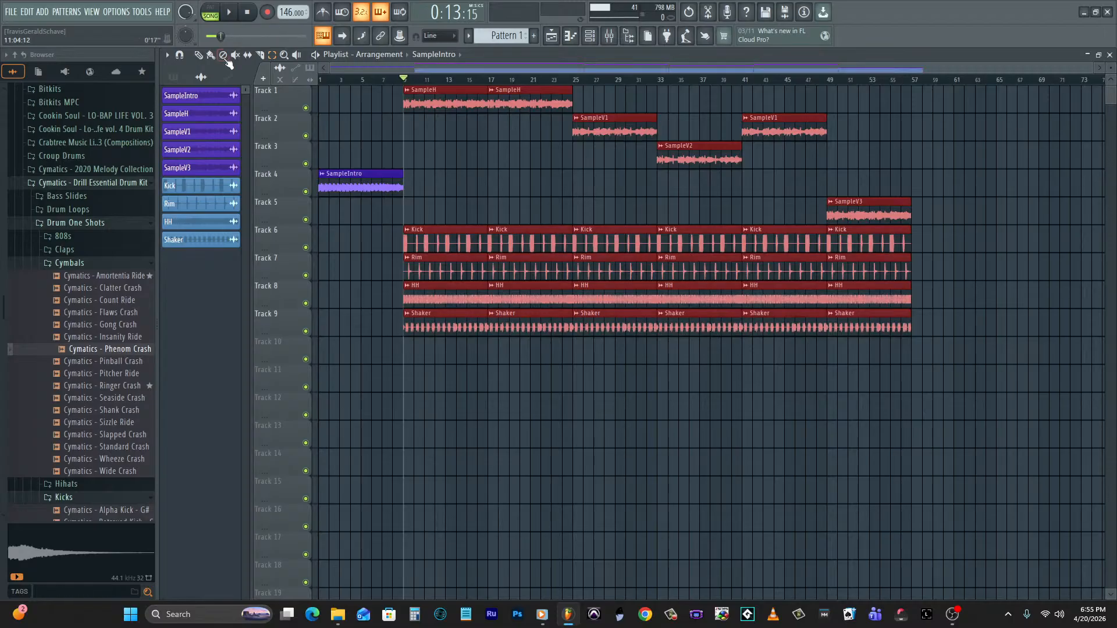
drag(457, 102, 964, 102)
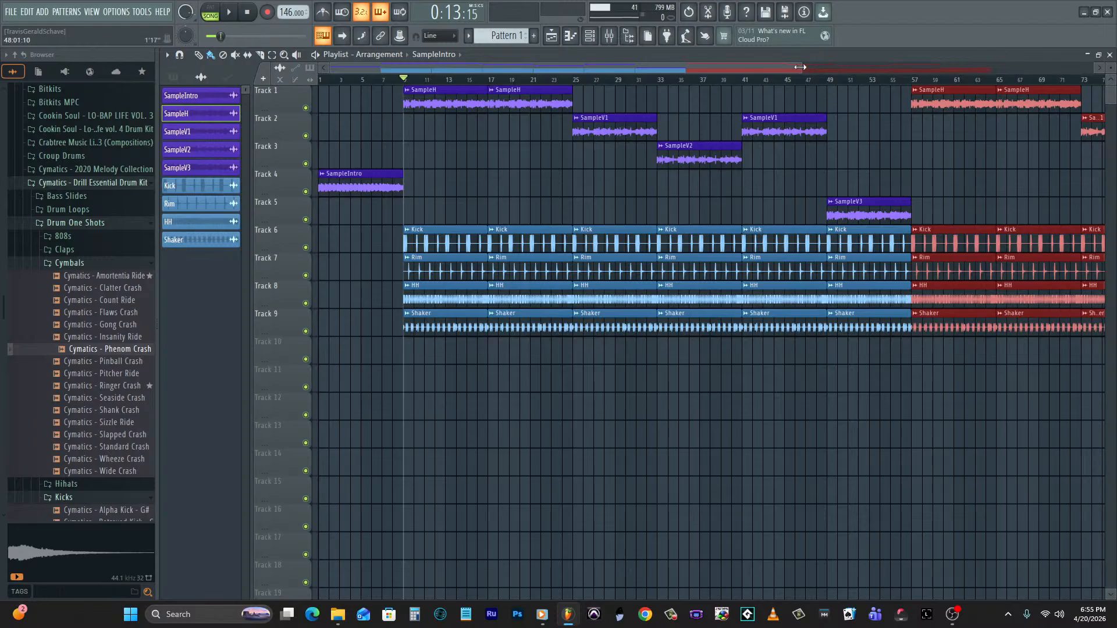
Add another copy of the full clip section to the playlist, starting at bar 105.
drag(800, 67, 1094, 67)
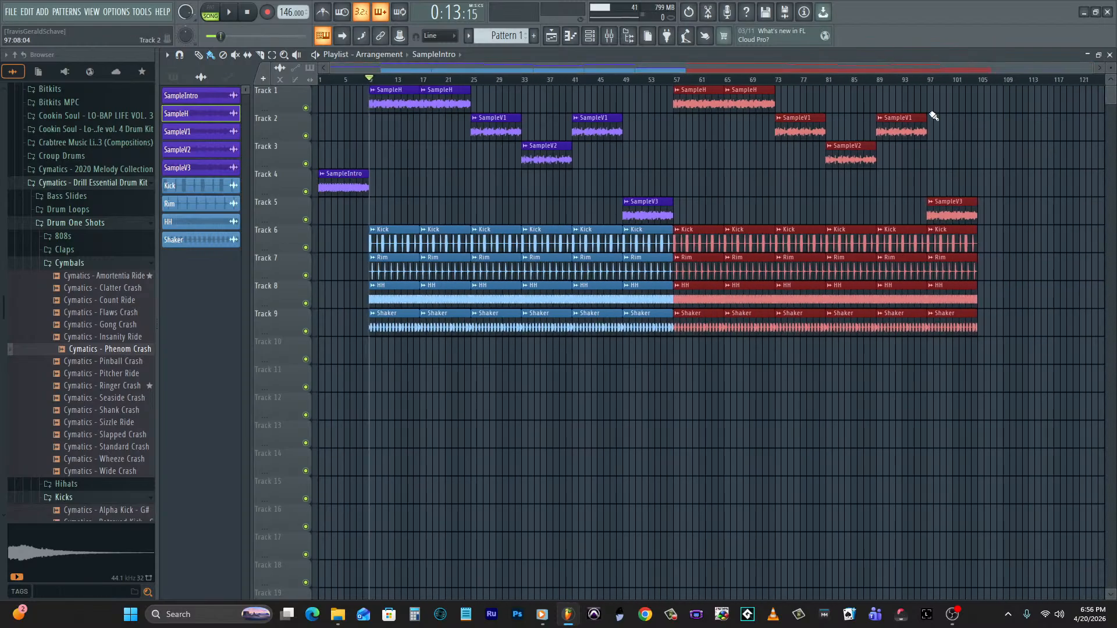
key(ctrl+v)
drag(407, 100, 1015, 75)
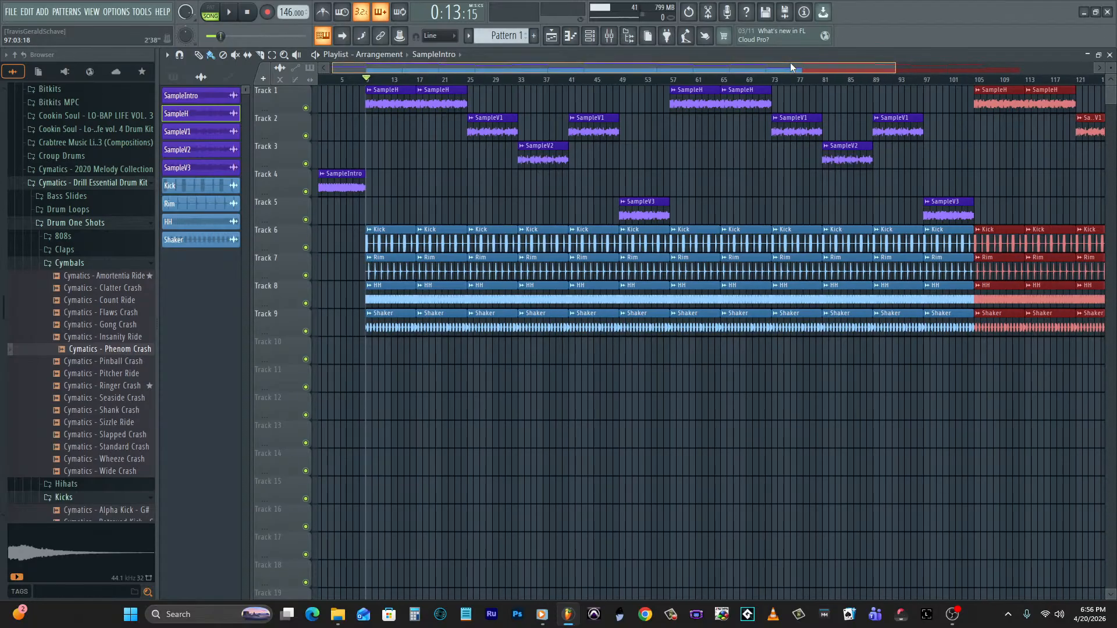
Delete all sample and drum clips from bar 137 onward.
drag(790, 65, 1102, 73)
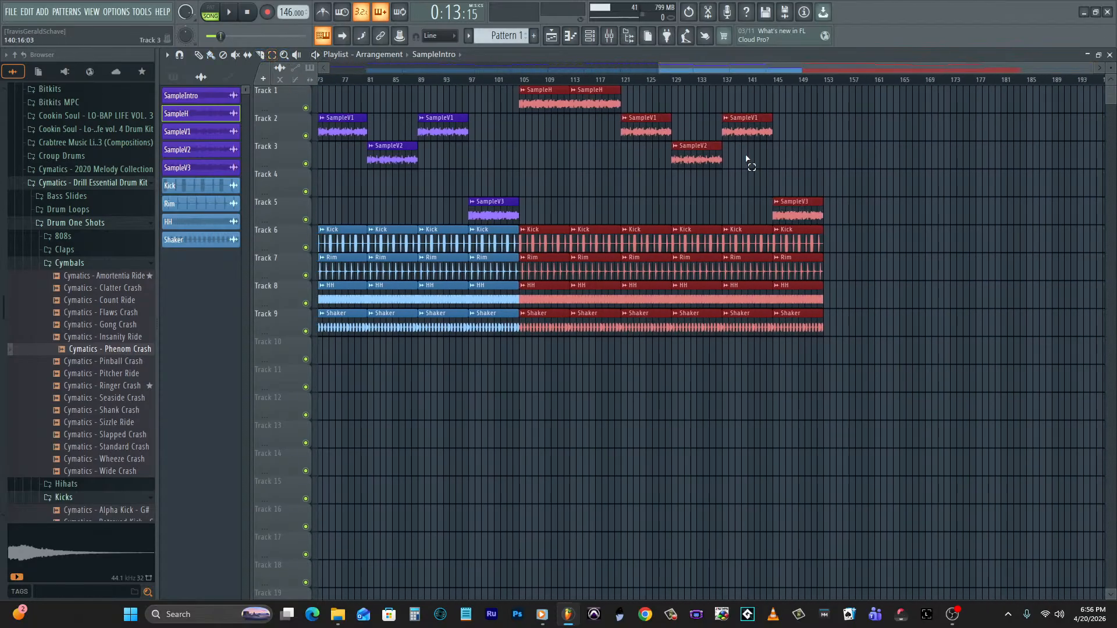
drag(721, 113, 856, 362)
key(Delete)
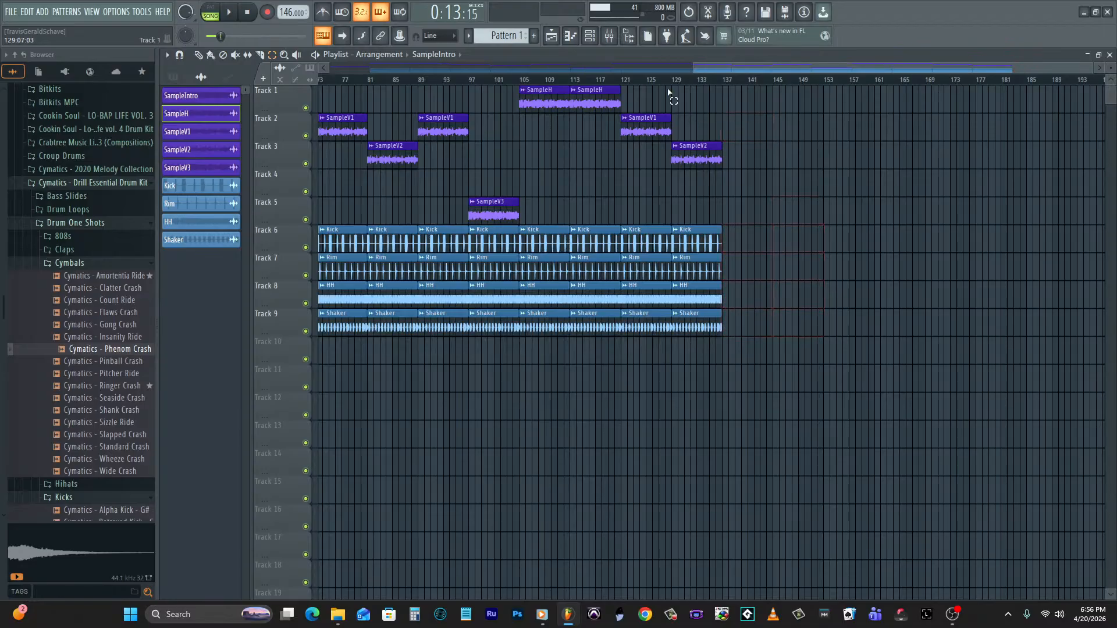
Select bars 121 to 137 in the playlist and create an automation clip for the Master track's volume.
drag(618, 83, 722, 84)
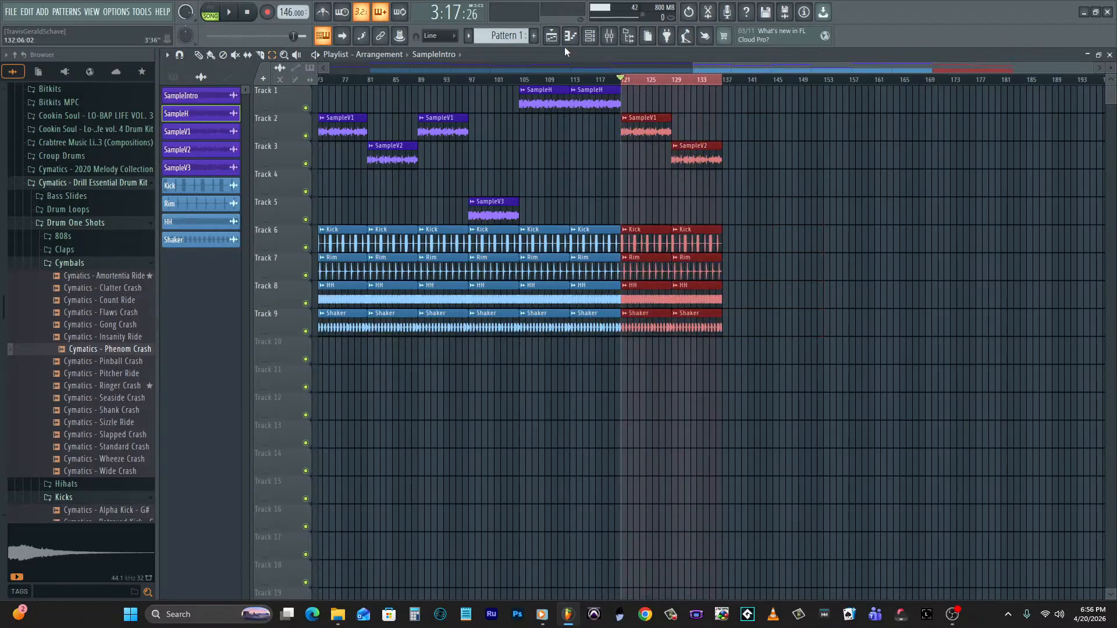
click(619, 34)
right_click(238, 386)
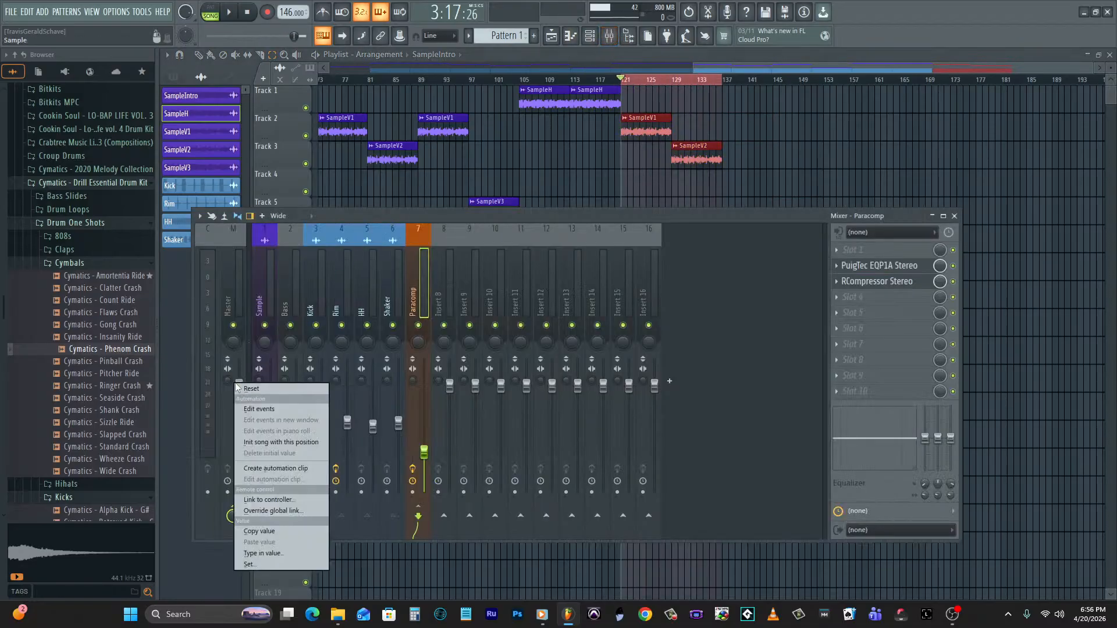
click(268, 468)
Lower the end point of the Master volume automation clip to make a fade-out, and clear the time selection.
click(211, 55)
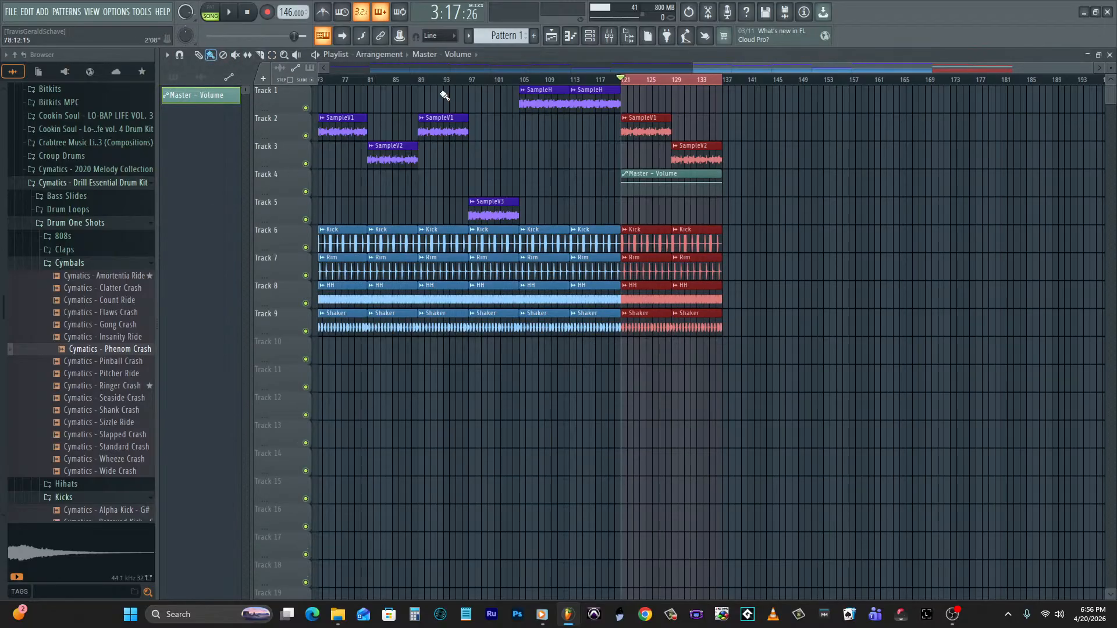
drag(719, 185, 727, 197)
double_click(627, 80)
Play the arrangement from the start of the song.
click(249, 11)
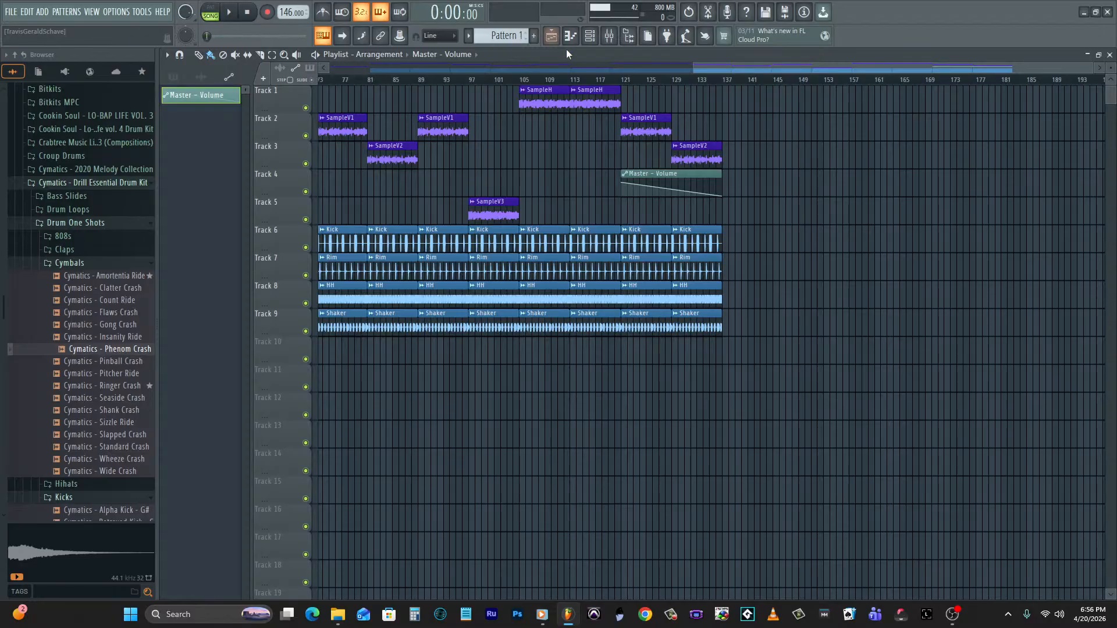
drag(732, 65, 242, 55)
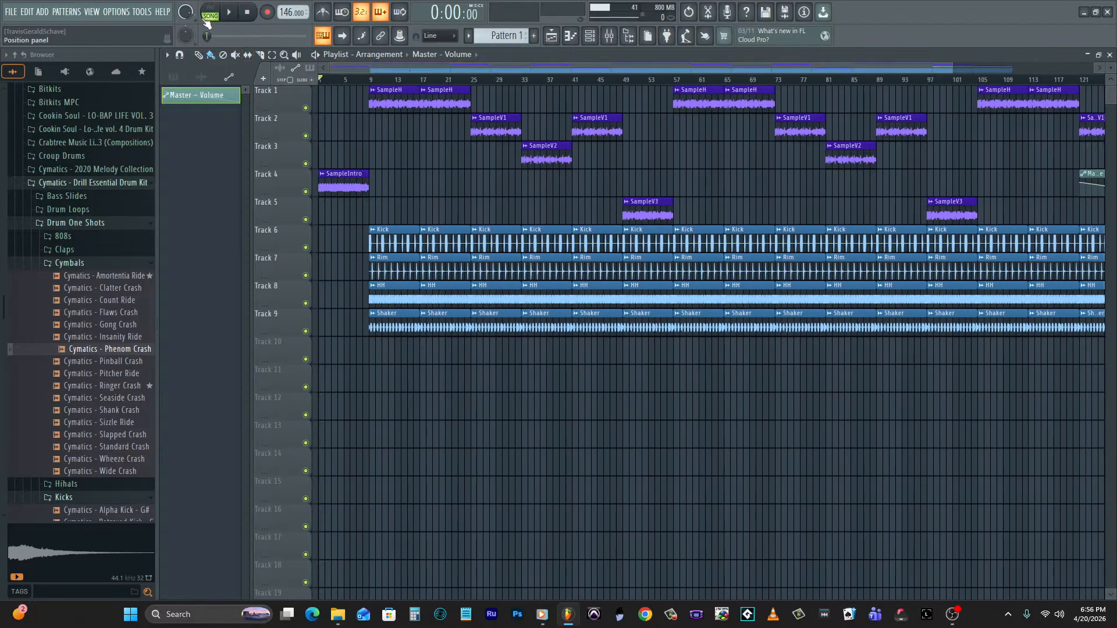
key(space)
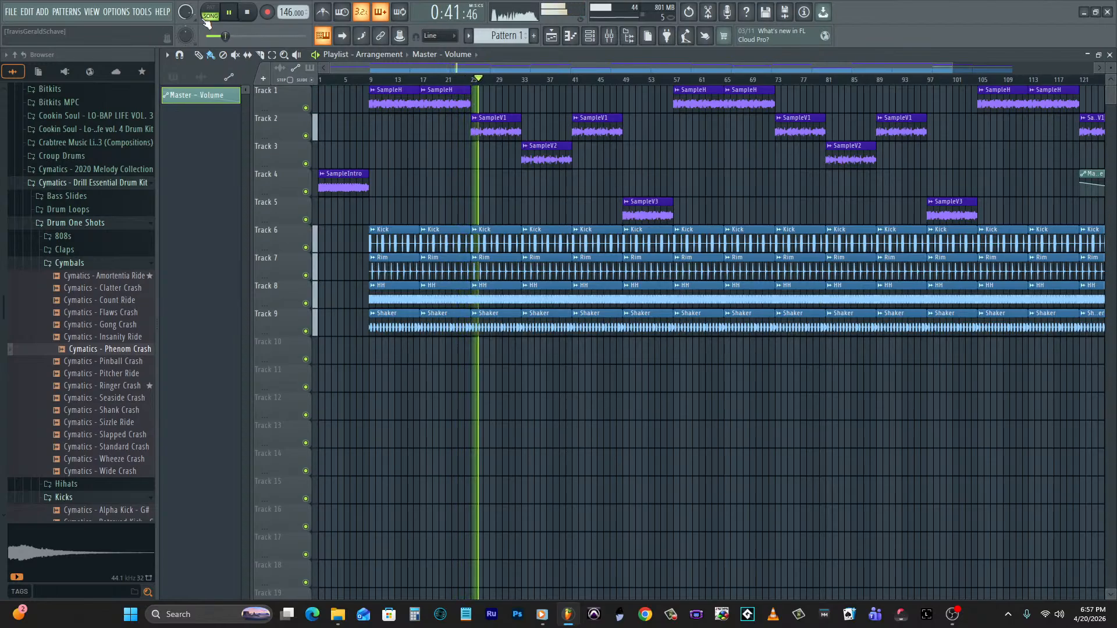
Trim half a bar off the starts of SampleV2, HH and Shaker at bar 33 and the ends of SampleV3, HH and Shaker before bar 57.
drag(954, 66, 479, 62)
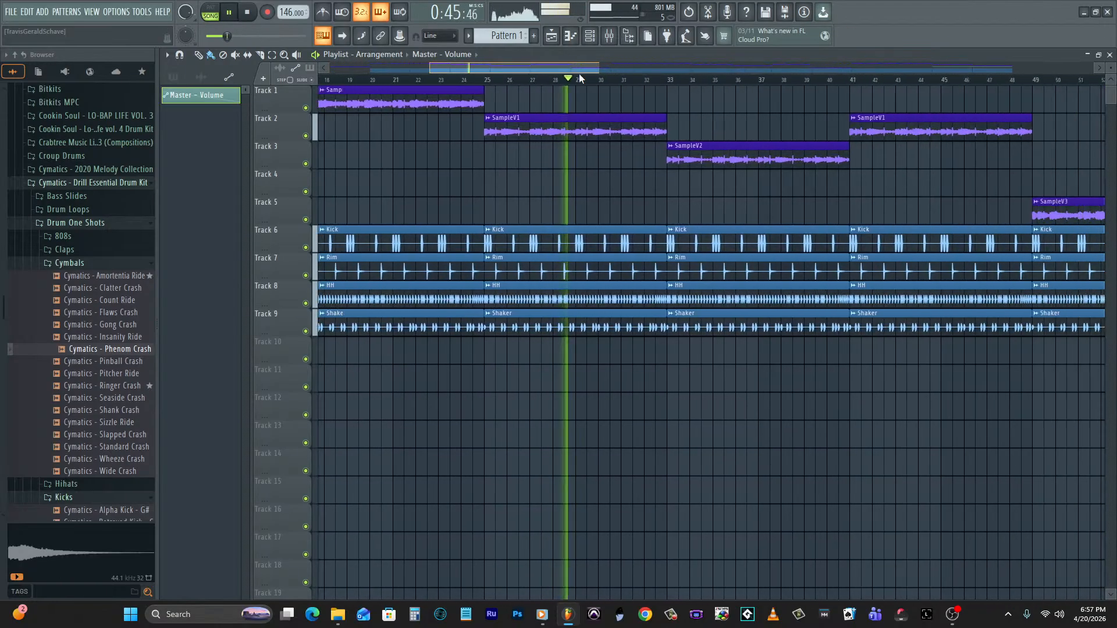
drag(557, 159, 568, 165)
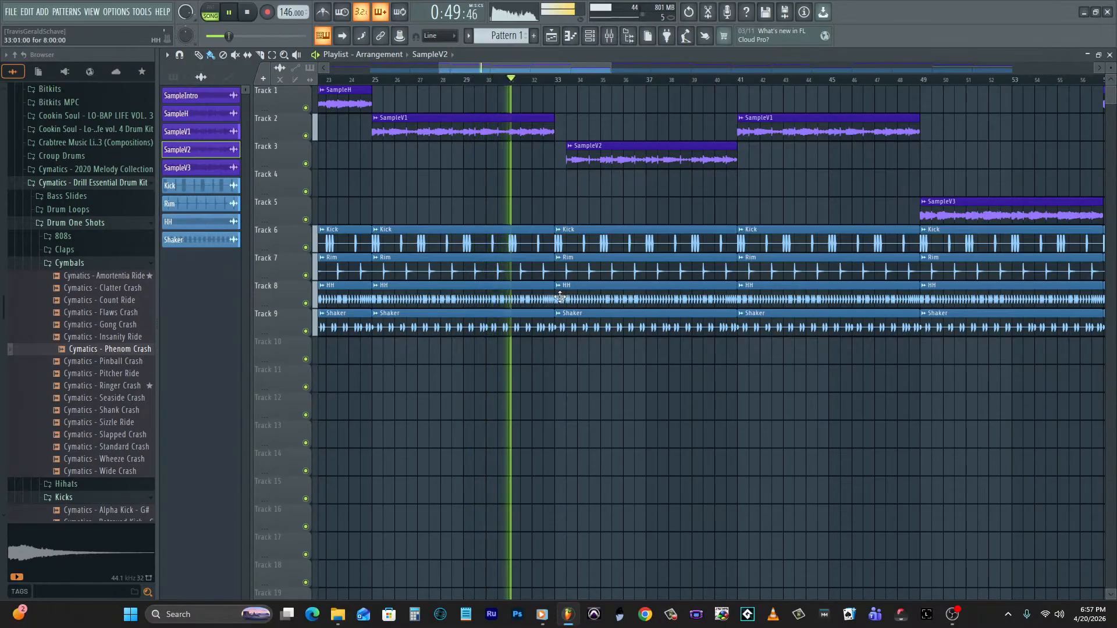
drag(556, 297, 567, 328)
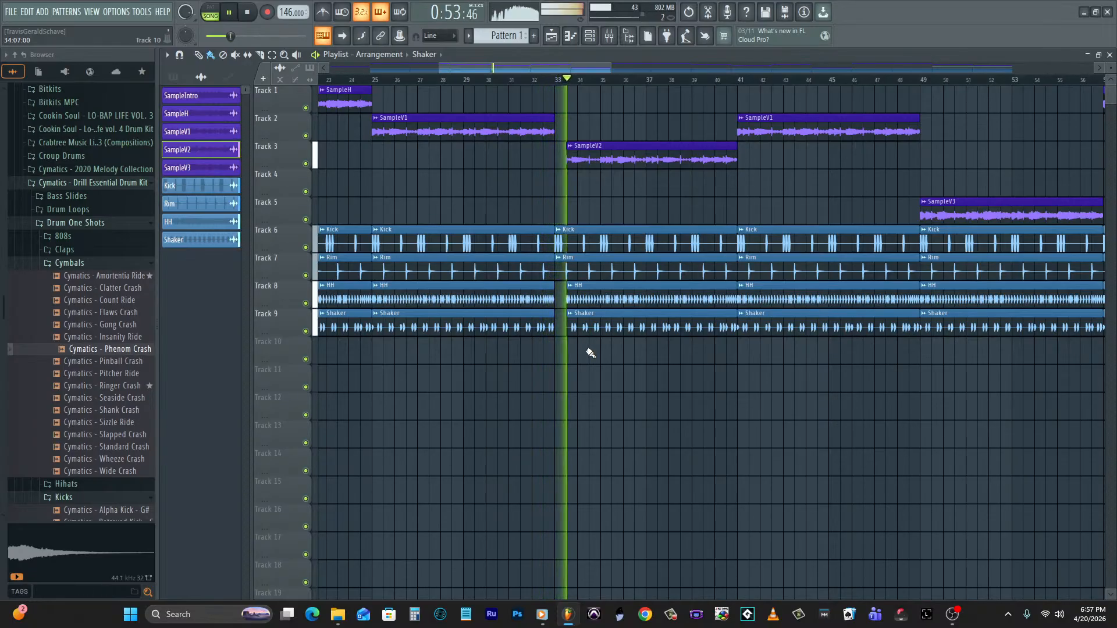
drag(580, 65, 679, 66)
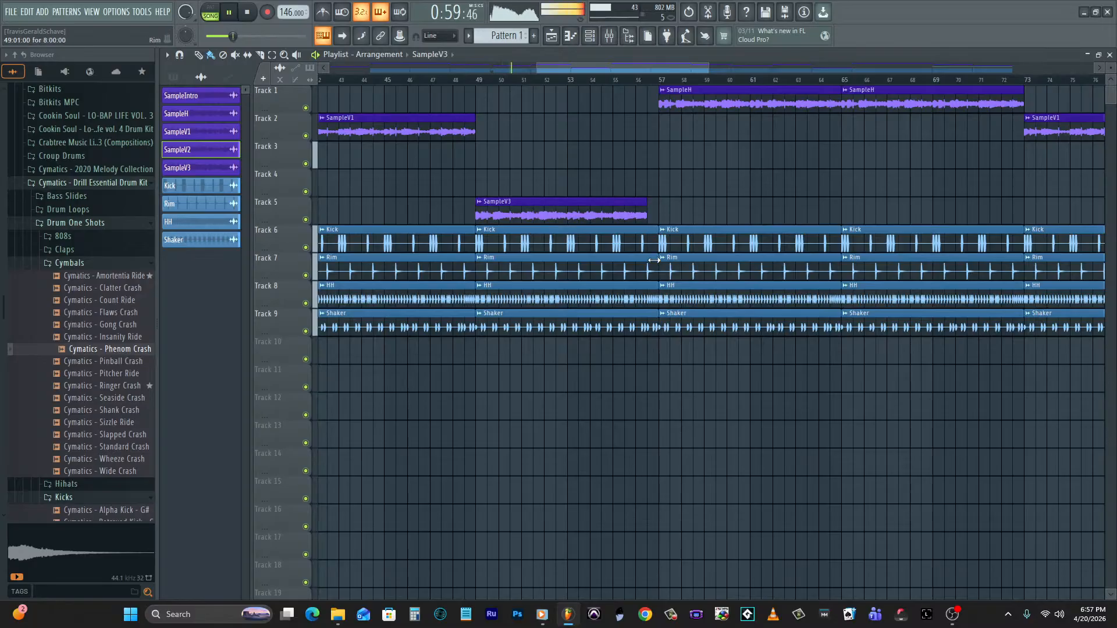
drag(654, 298, 653, 327)
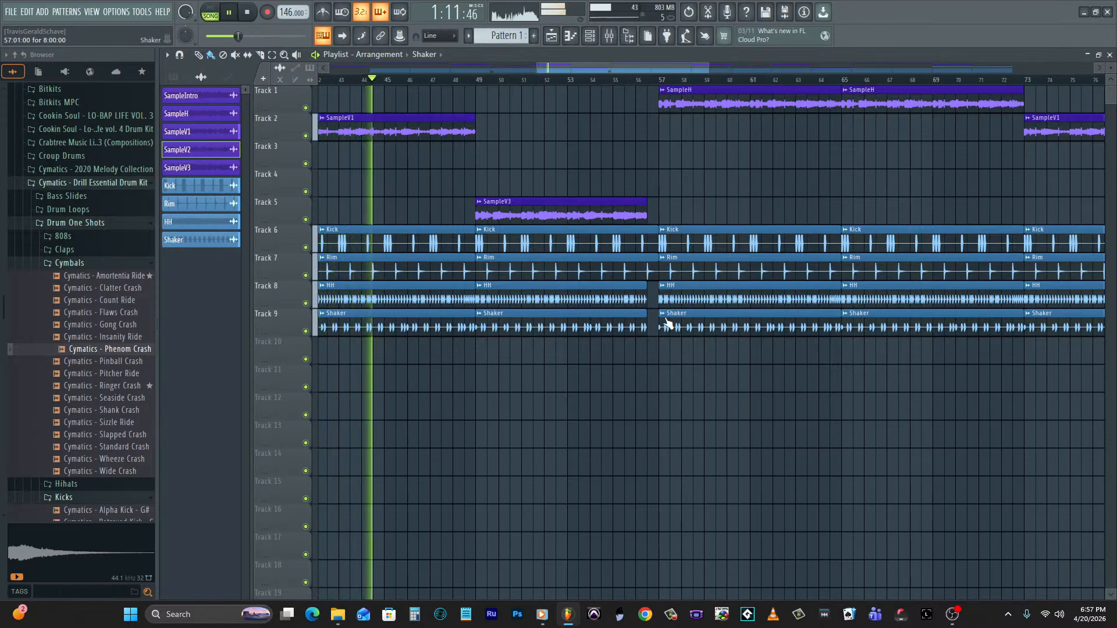
Trim half a bar off the starts of SampleV2, HH and Shaker at bar 81 and the ends of SampleV3, HH and Shaker before bar 105.
drag(620, 69, 723, 69)
drag(750, 159, 760, 160)
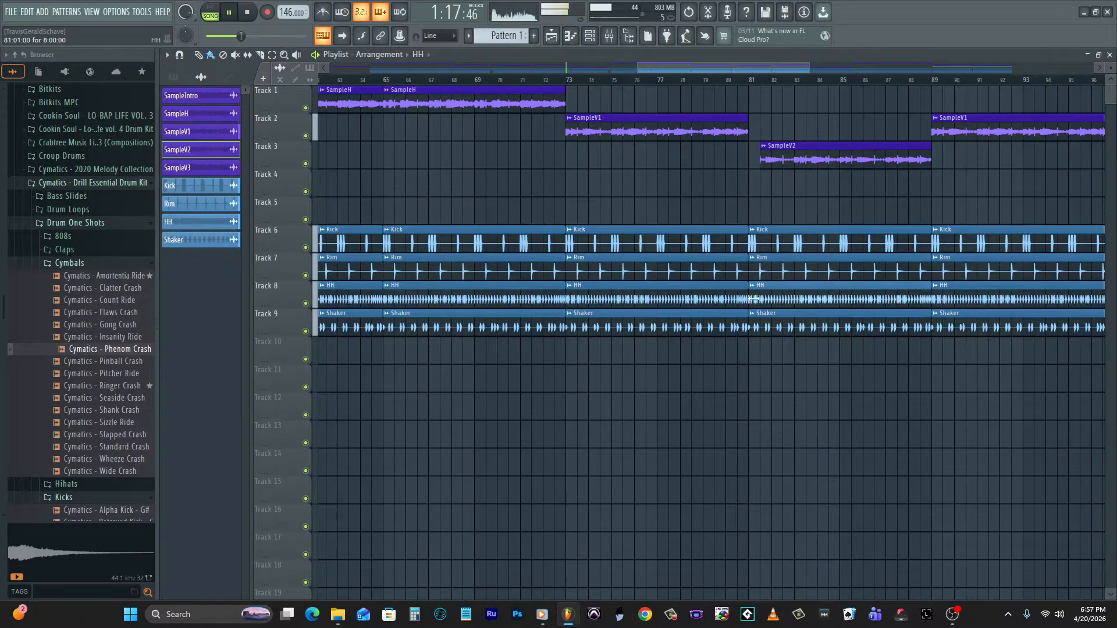
drag(750, 327, 760, 327)
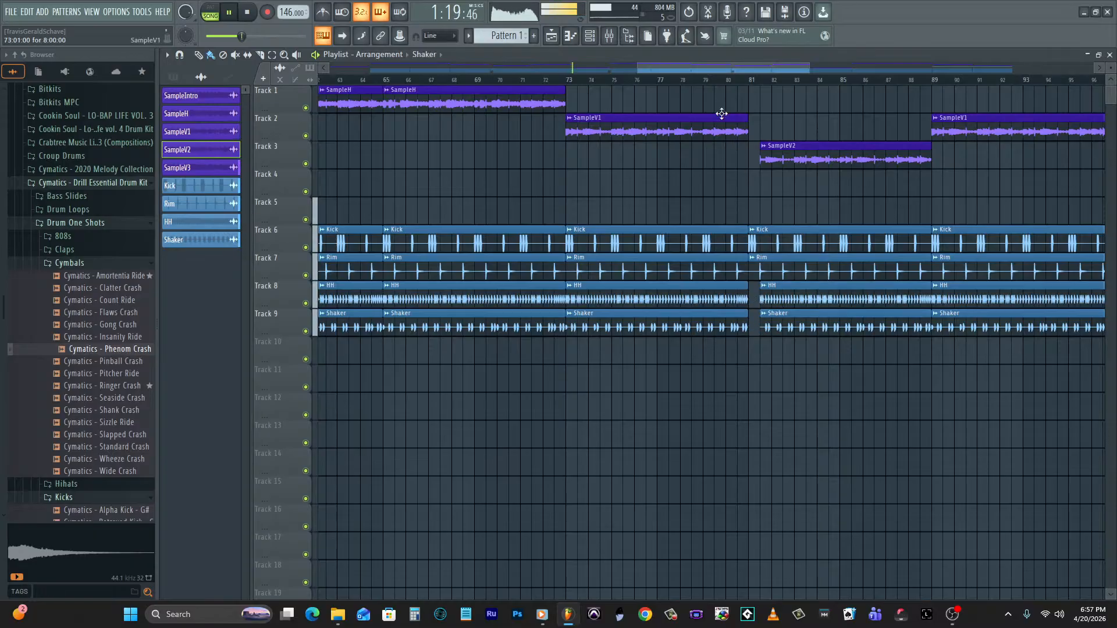
drag(713, 67, 644, 66)
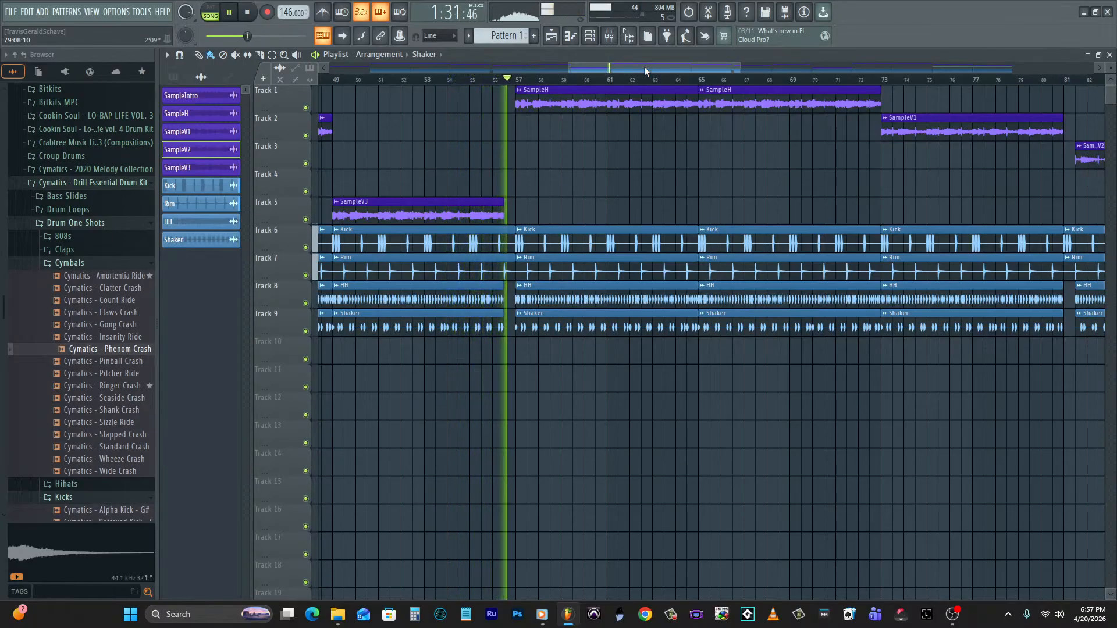
drag(644, 66, 832, 68)
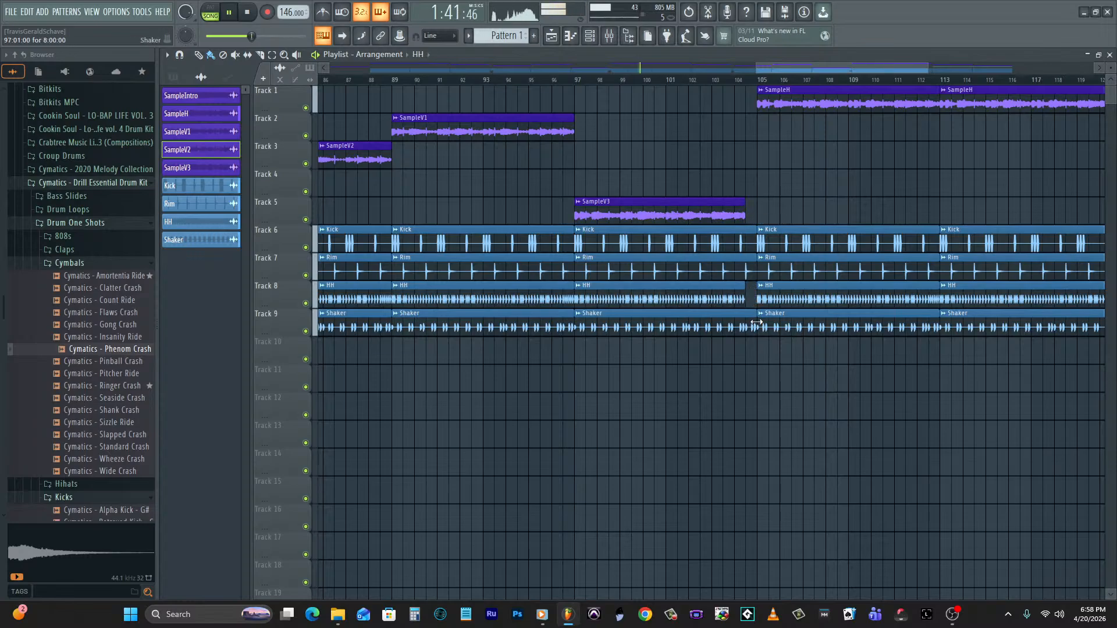
Trim half a bar off the starts of the SampleV2, HH and Shaker clips at bar 129.
drag(804, 68, 930, 69)
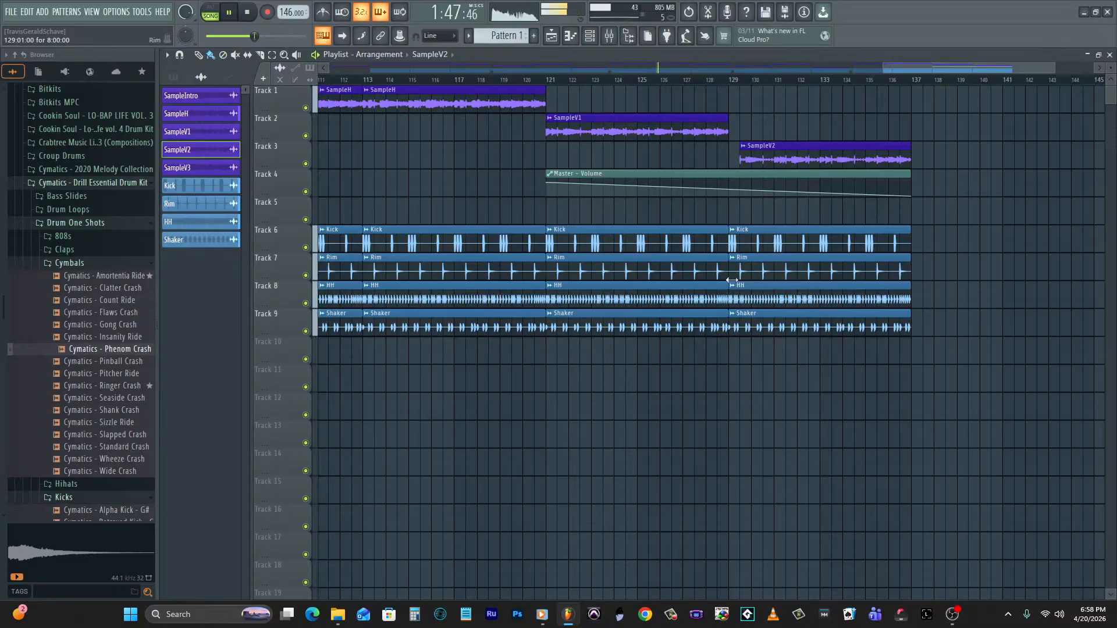
drag(730, 301, 740, 327)
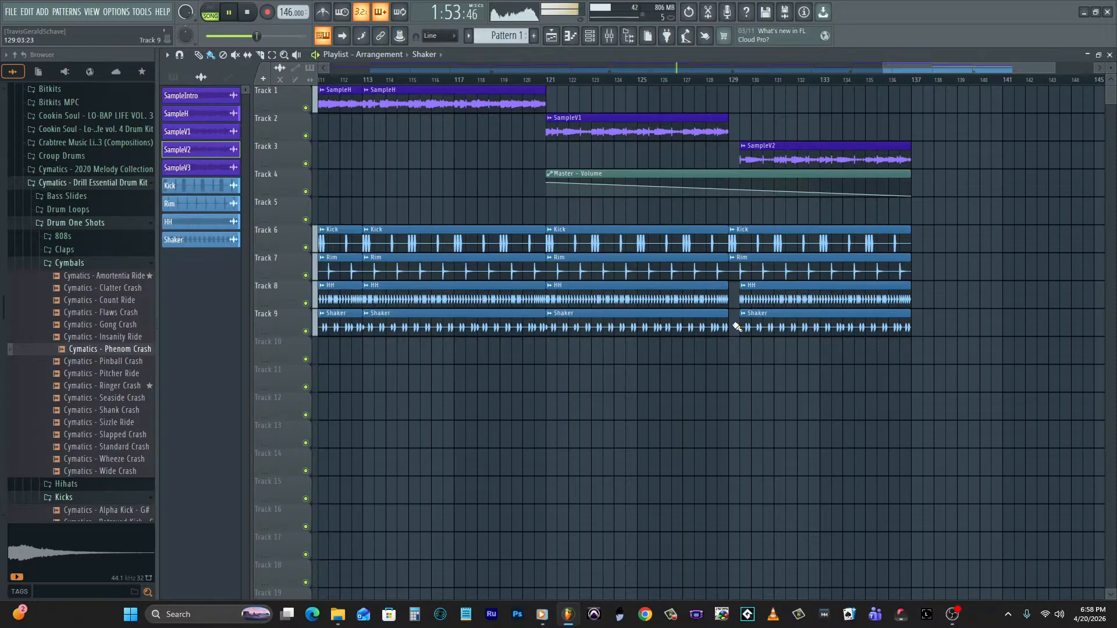
drag(884, 70, 676, 69)
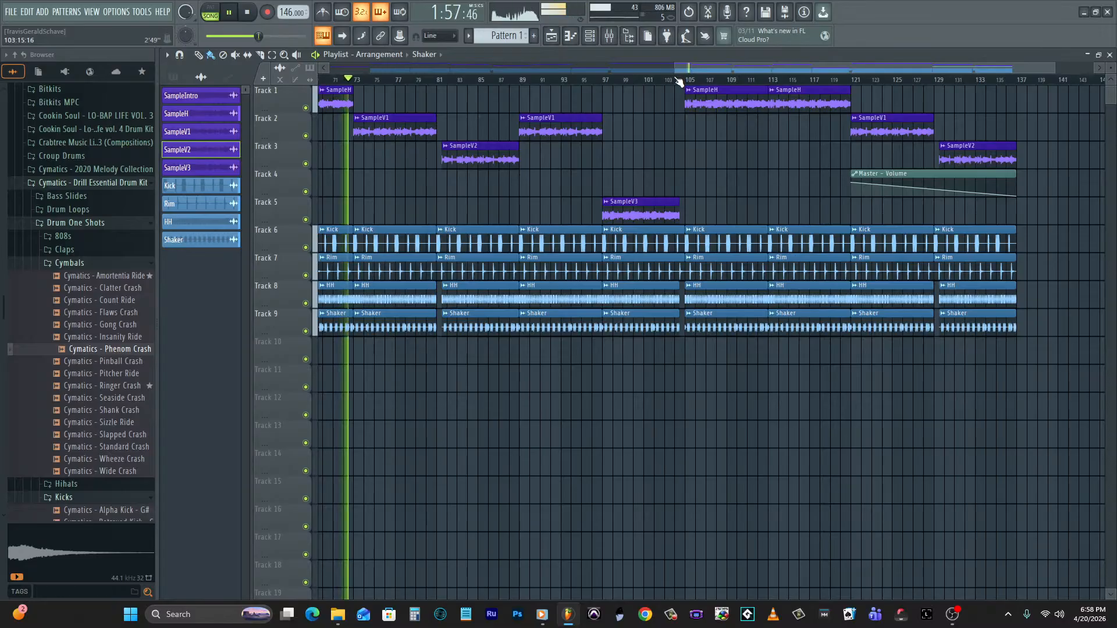
Stop playback and load Fruity Parametric EQ 2 in the Master track's first effect slot, using a preset with a low cut and a 20000 Hz low pass.
key(space)
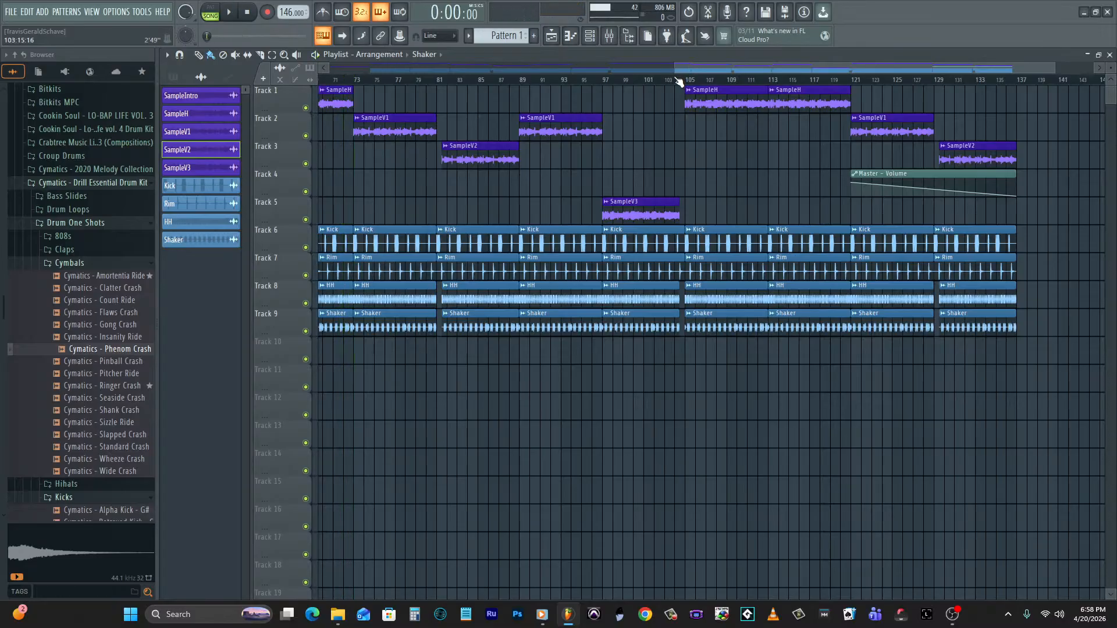
click(609, 36)
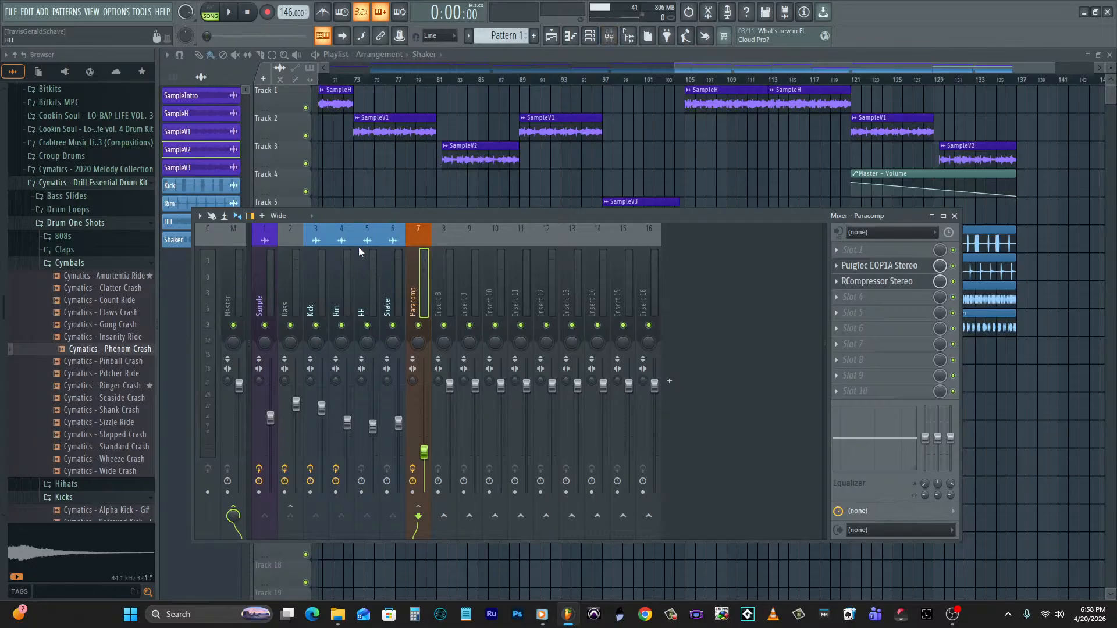
click(243, 285)
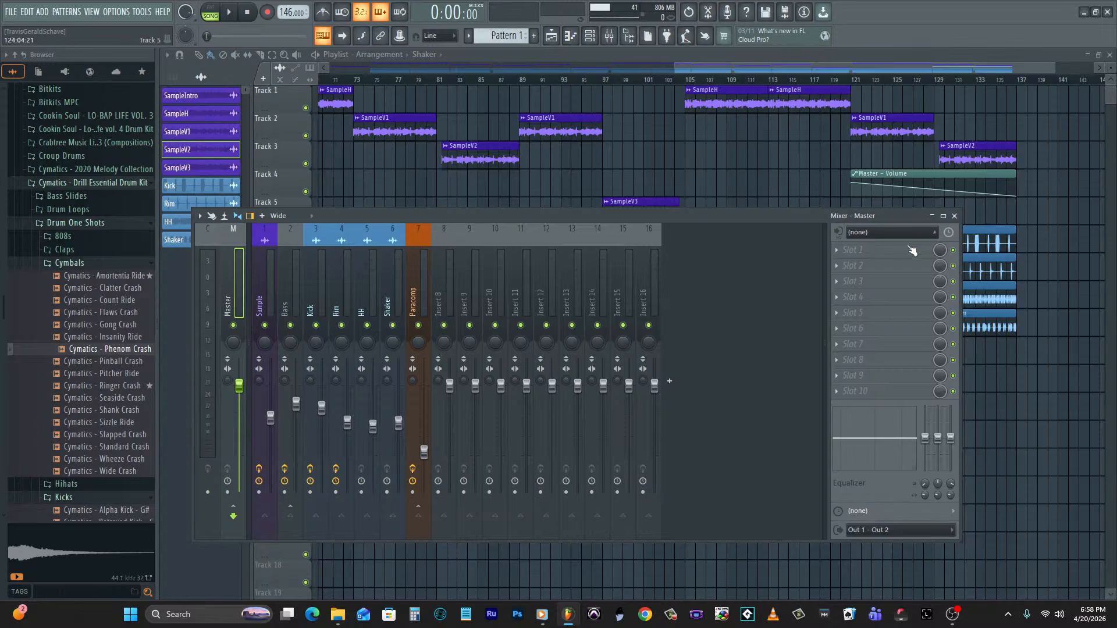
click(878, 248)
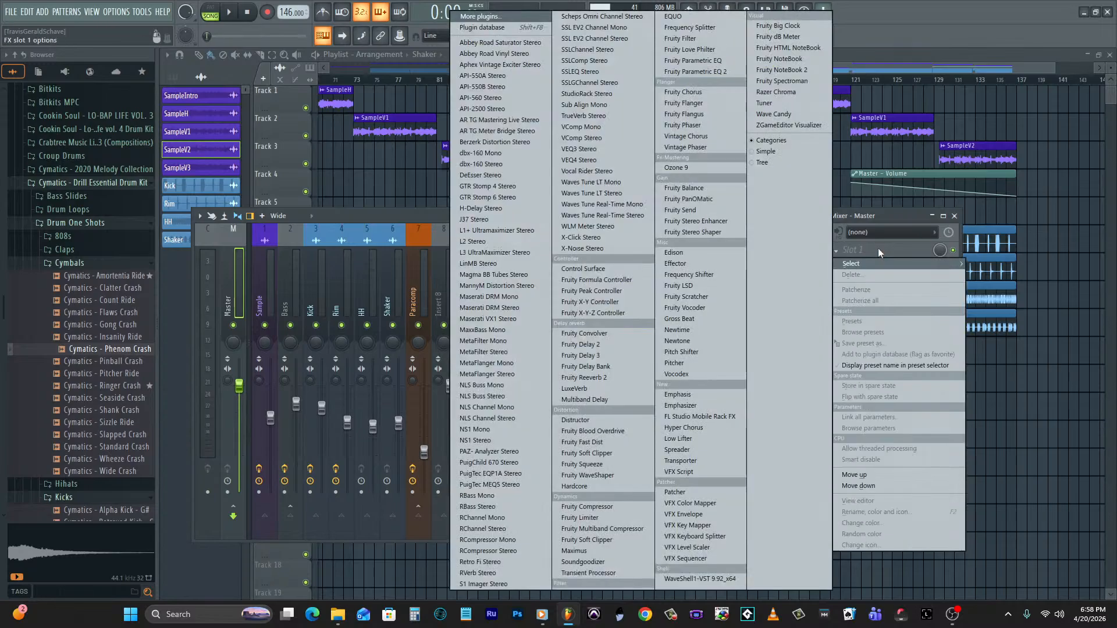
click(687, 71)
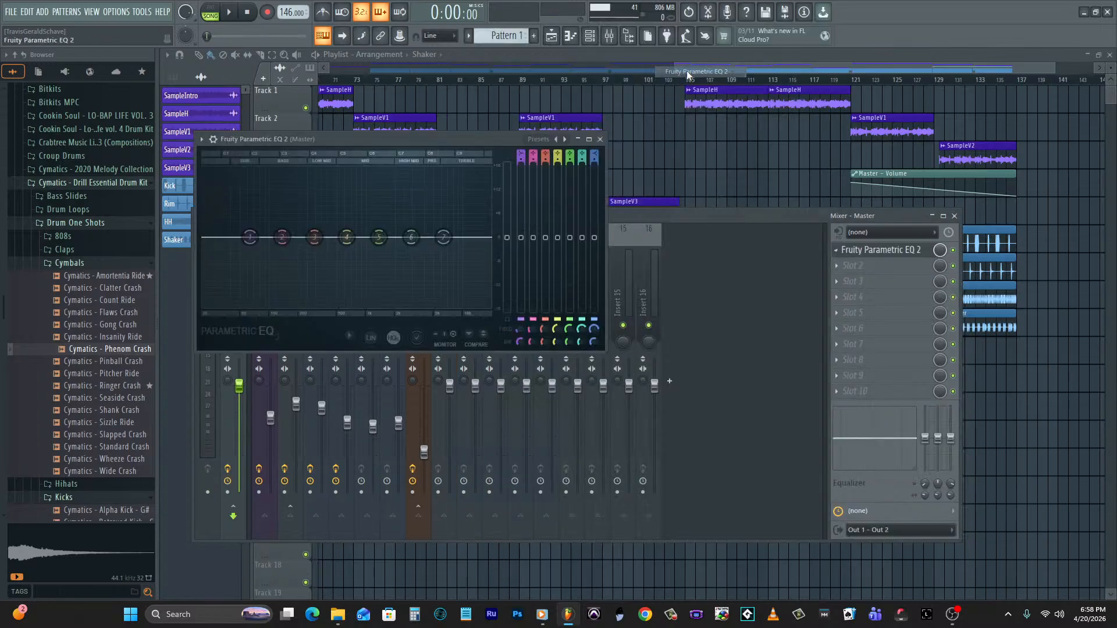
click(540, 140)
click(574, 345)
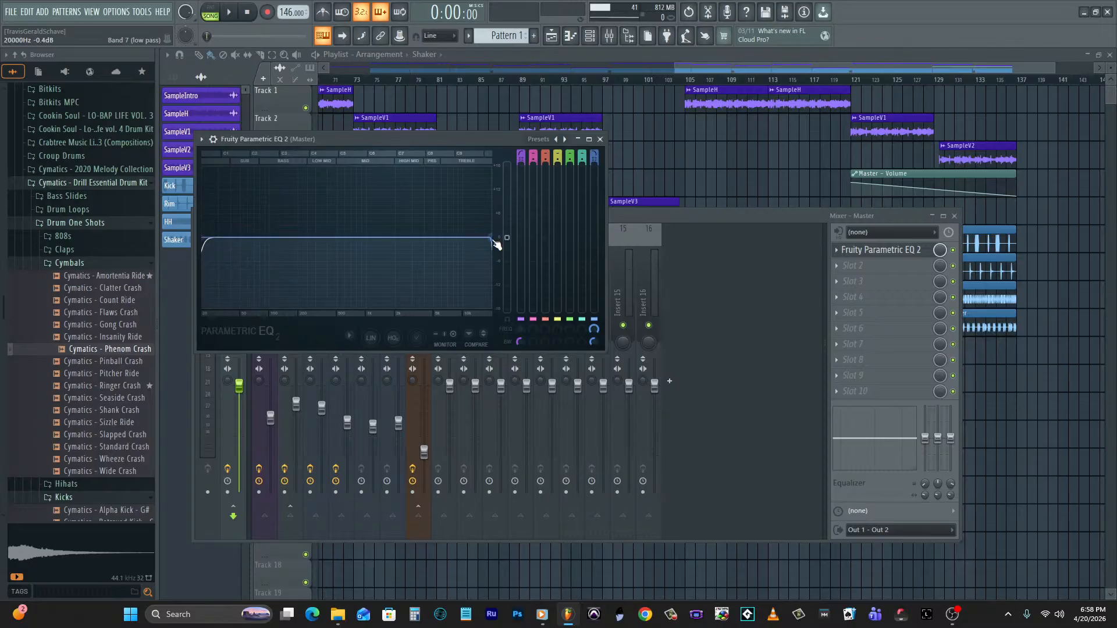
Load SSLComp Stereo in the Master's second effect slot with the Dave Pensado preset "Pensado ONE" and switch its analog modelling off.
click(853, 266)
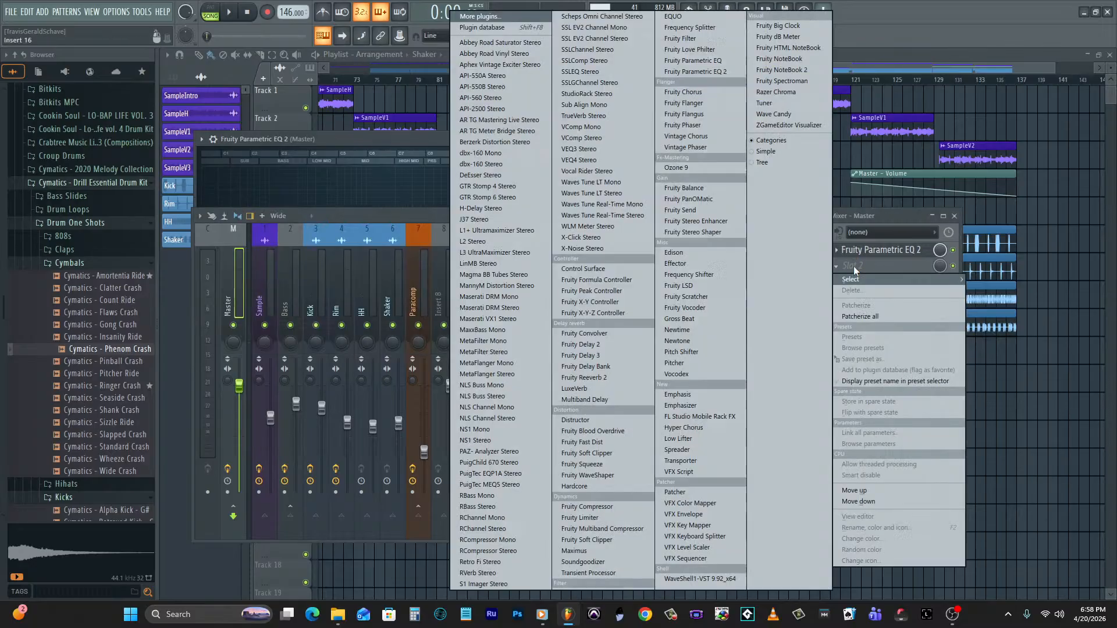
click(615, 60)
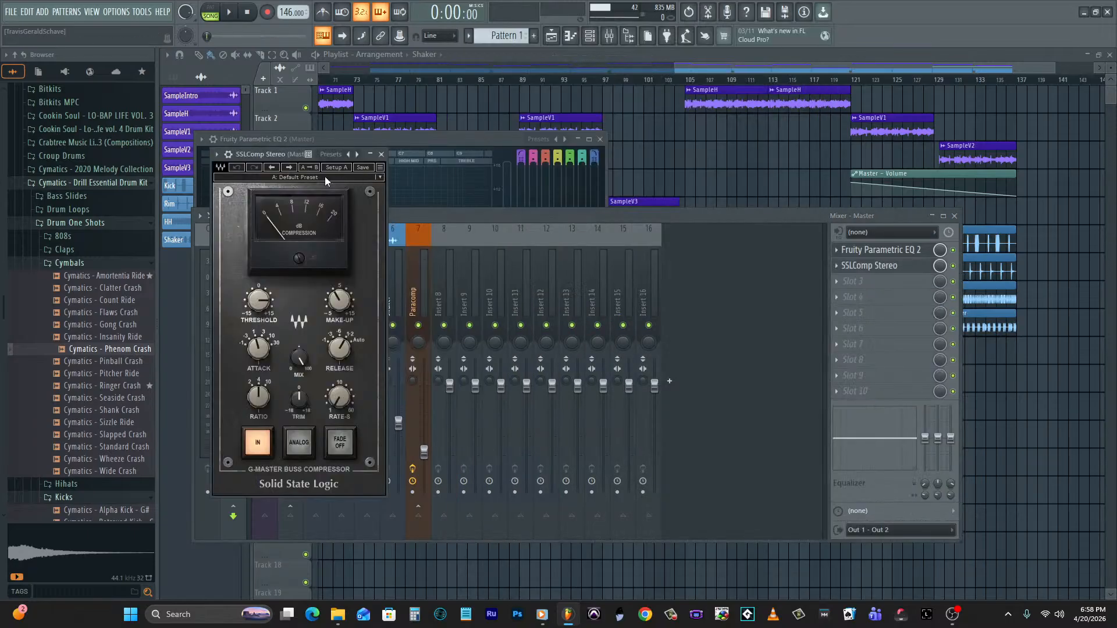
click(325, 177)
mouse_move(389, 410)
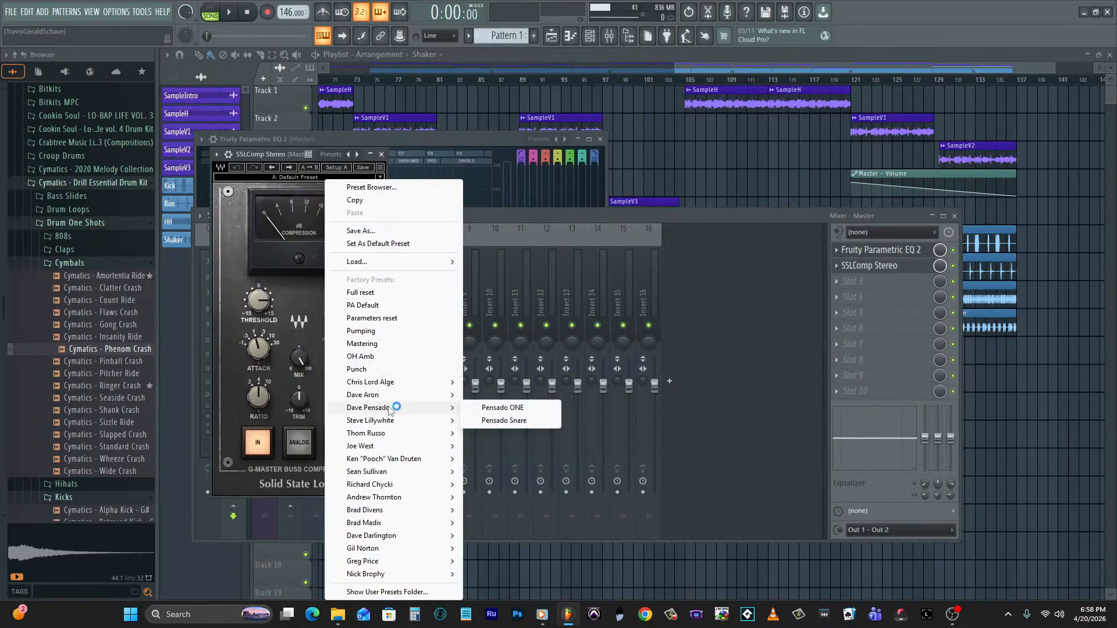
click(496, 409)
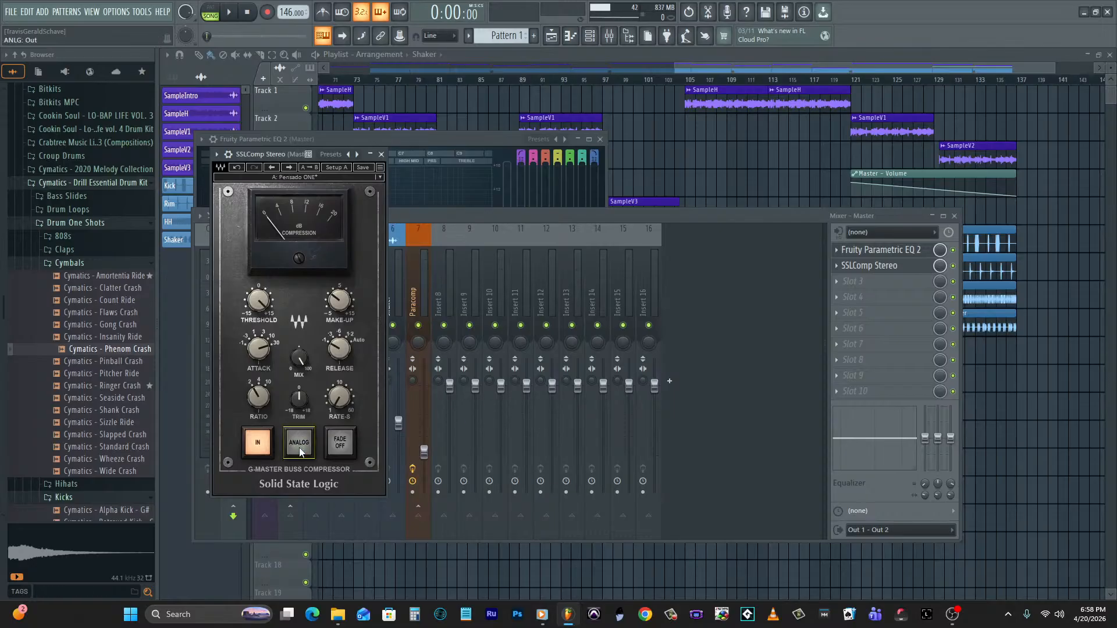
Load L1+ Ultramaximizer Stereo in the Master's third effect slot with auto release on and the out ceiling at -0.1.
click(850, 282)
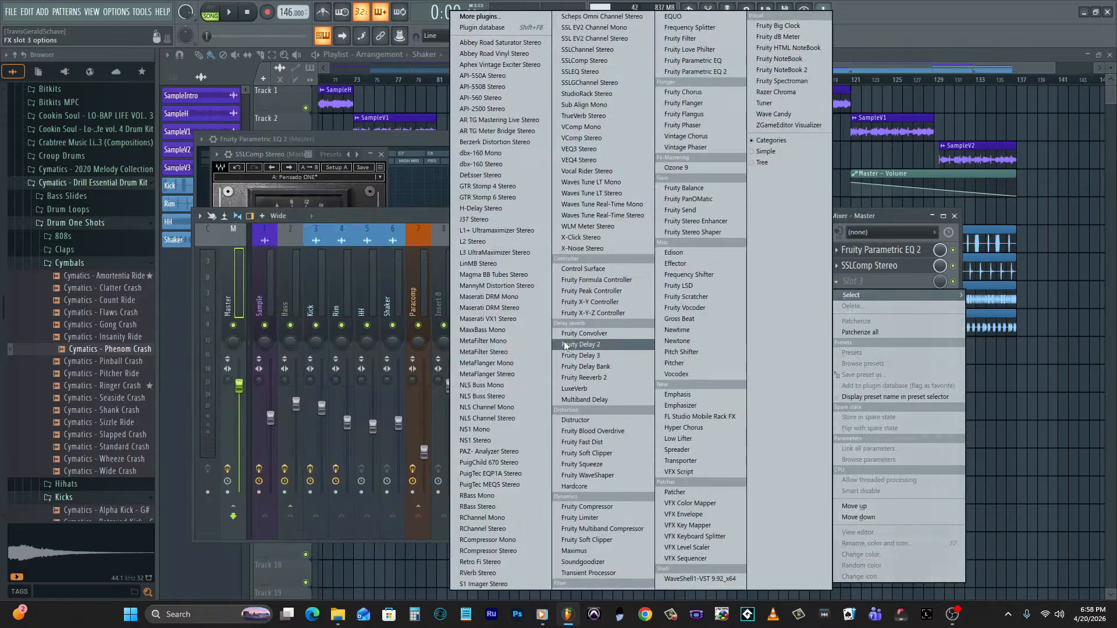
click(510, 230)
click(506, 305)
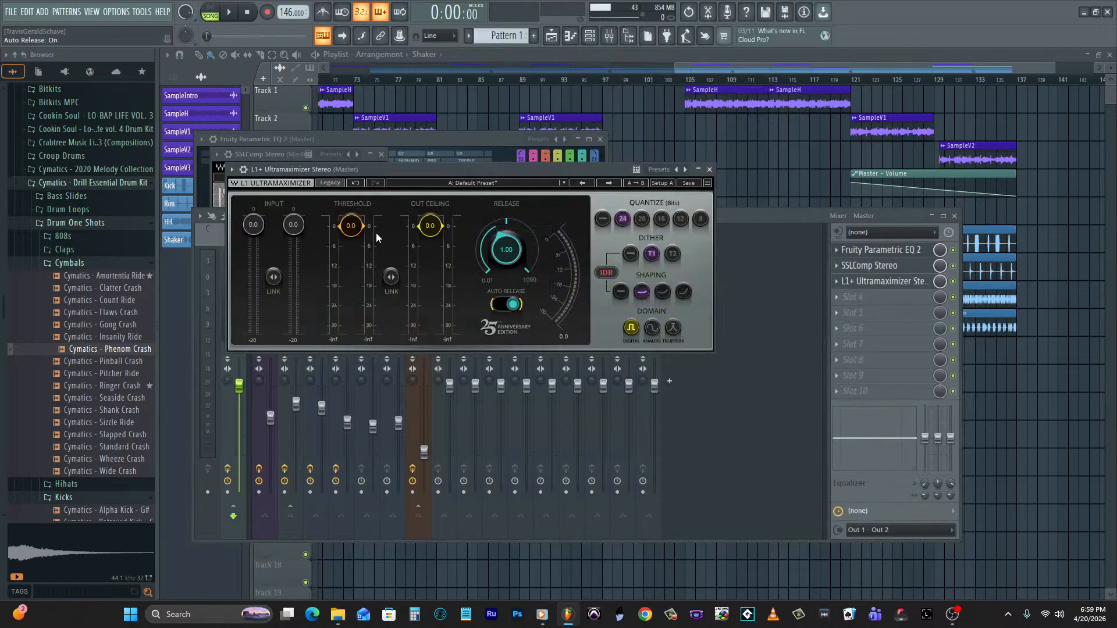
drag(430, 226, 430, 227)
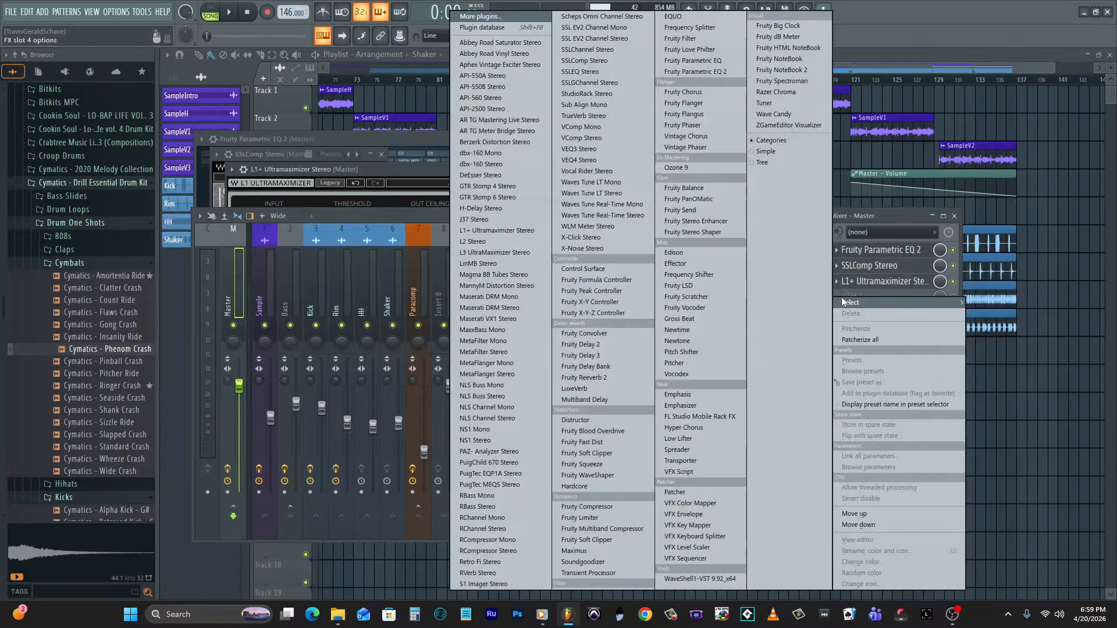
Load WLM Meter Stereo in the Master's fourth effect slot.
click(855, 298)
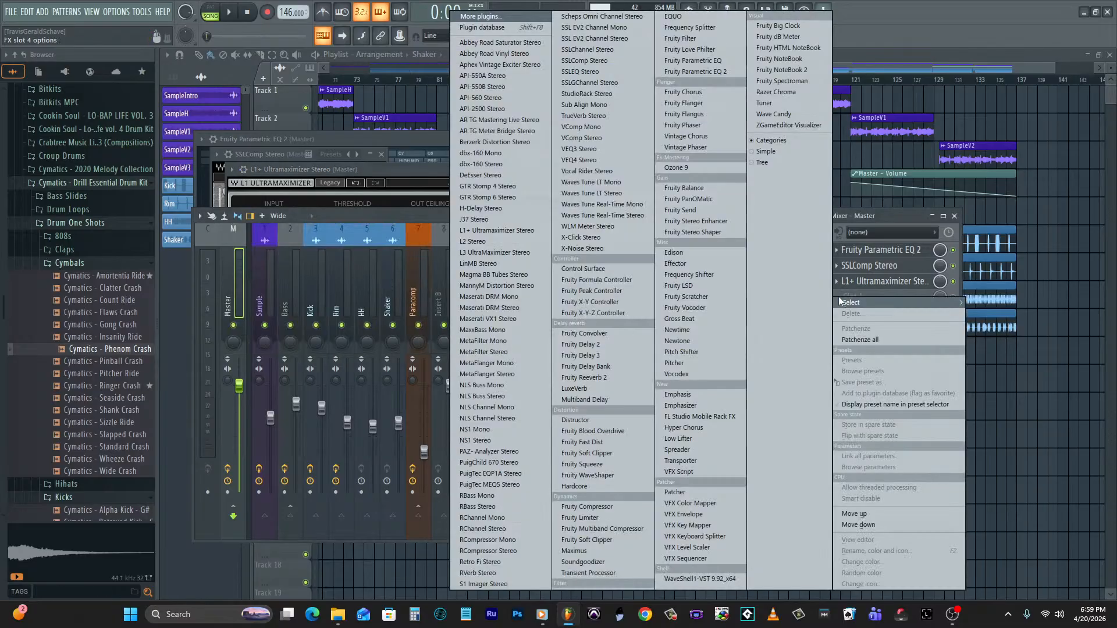
click(601, 226)
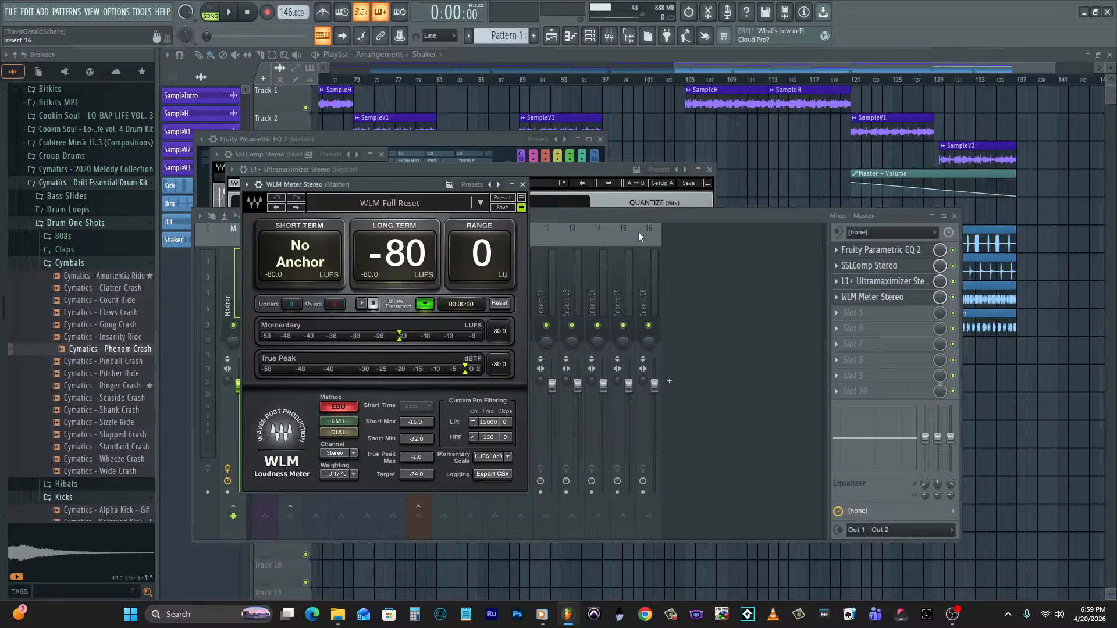
click(874, 293)
Play the song with the WLM Meter beside the L1+ limiter, lower the limiter's threshold to about -2.1 dB, and stop playback.
click(898, 282)
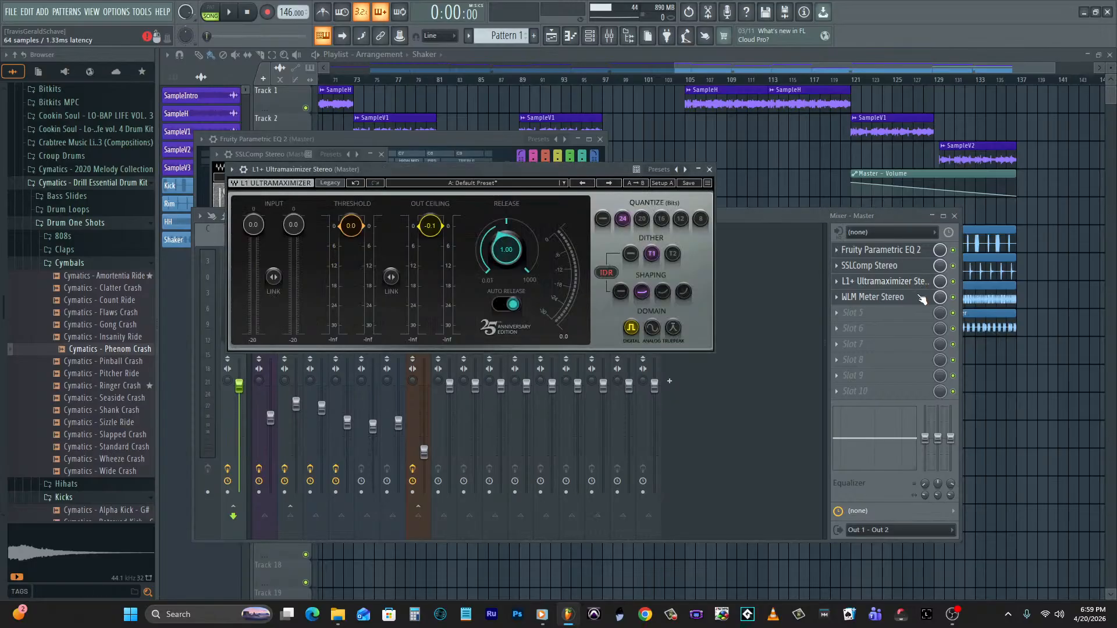
key(space)
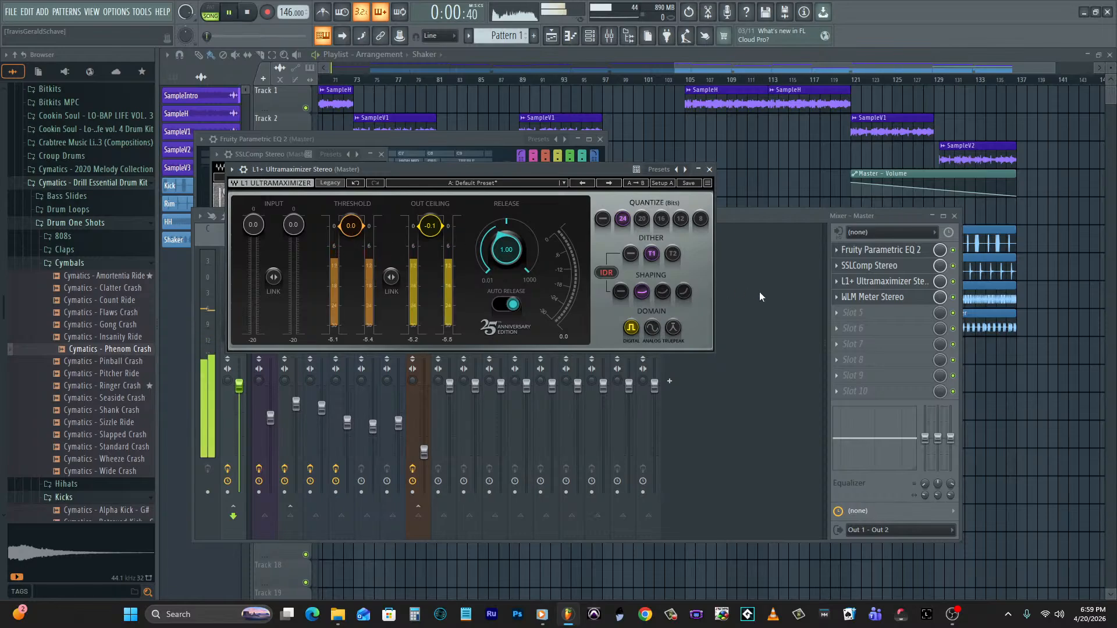
click(863, 297)
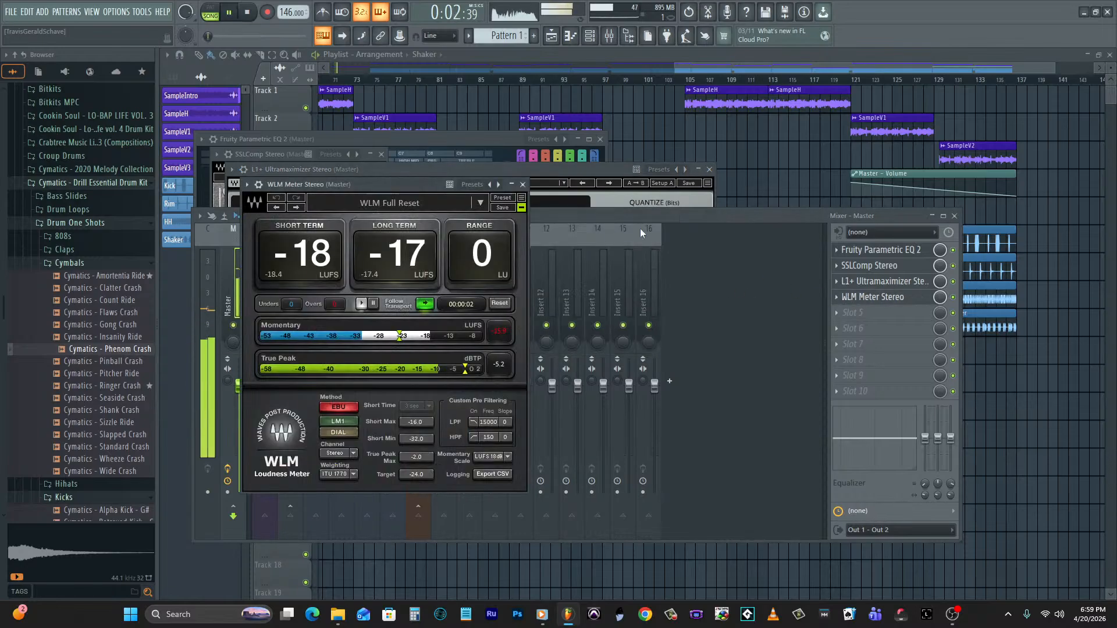
drag(360, 183, 848, 163)
double_click(872, 283)
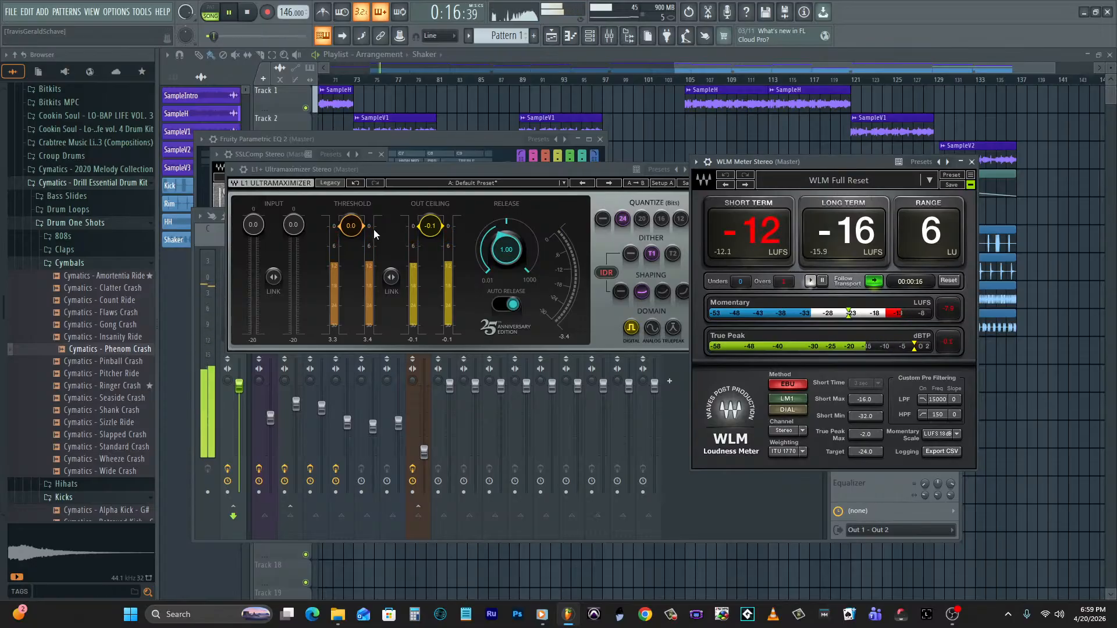
drag(351, 227, 347, 243)
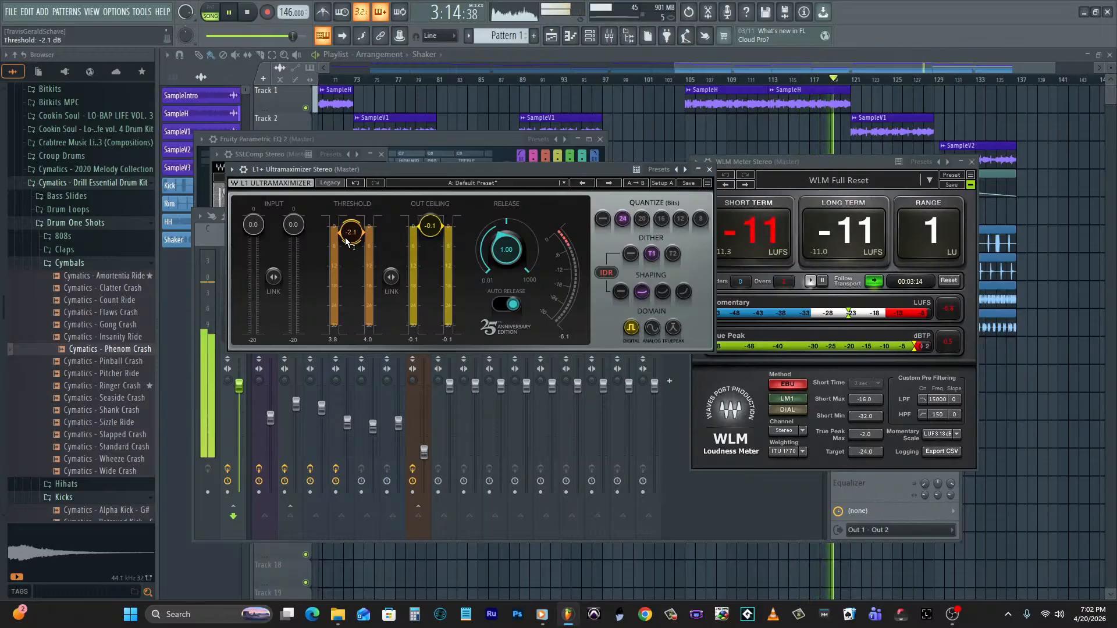
click(515, 55)
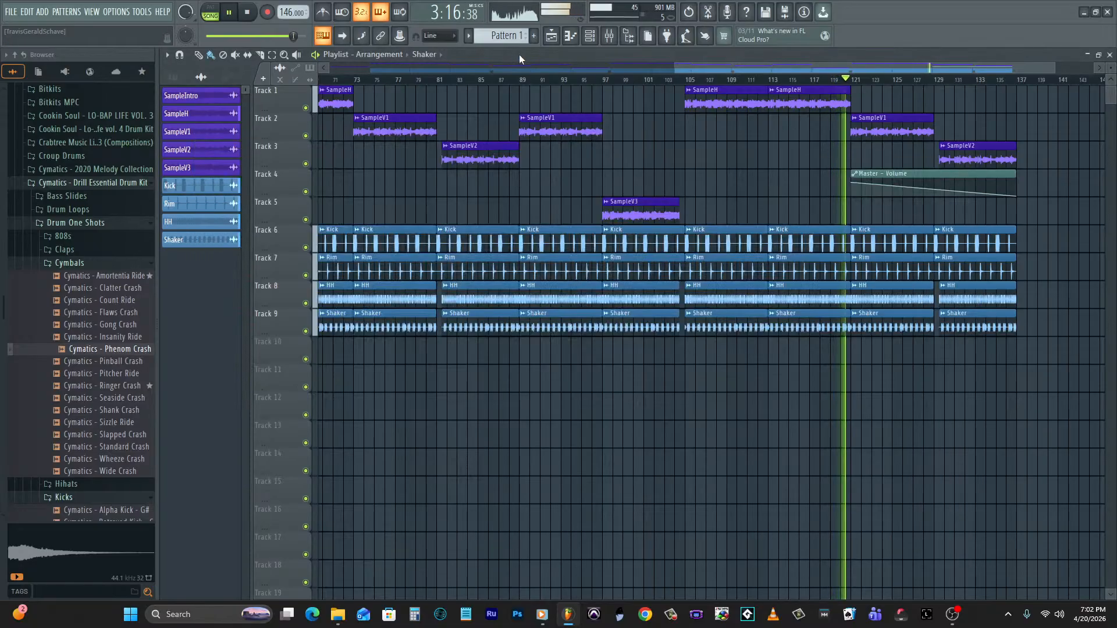
key(space)
Check SampleIntro's source file name and save the project as "Par for the Course 0426" in a new project folder under 01. Projects.
click(589, 36)
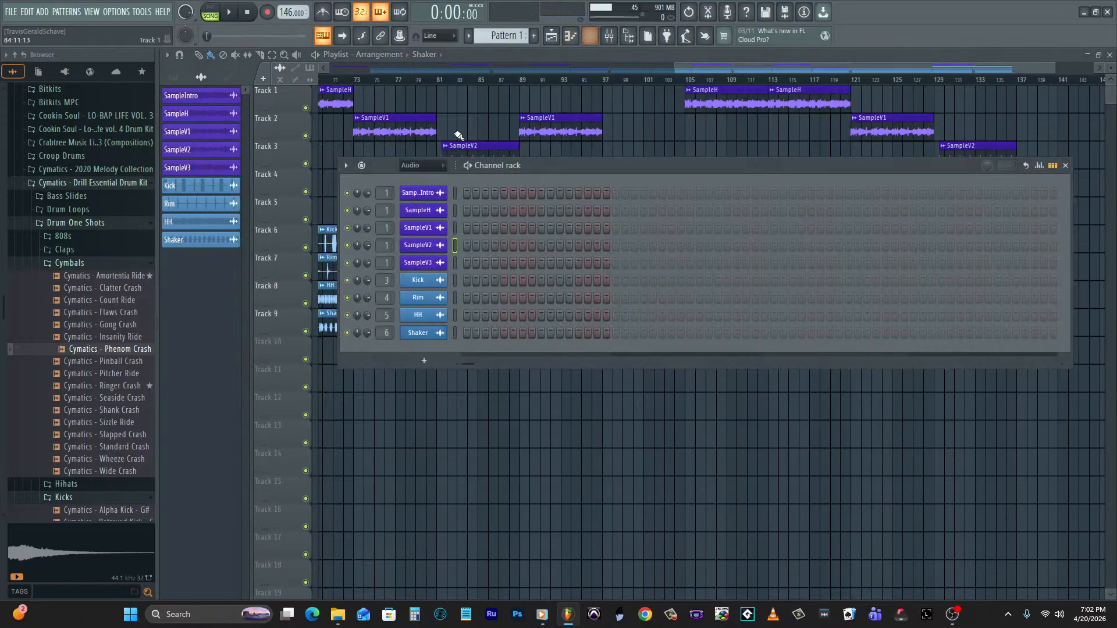
click(431, 190)
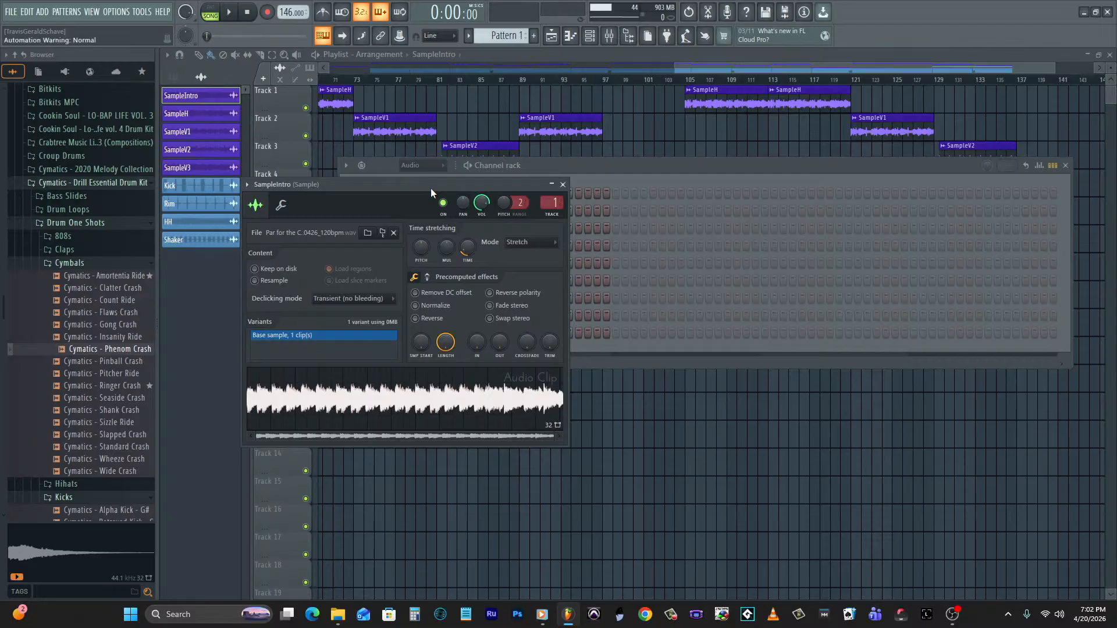
click(11, 12)
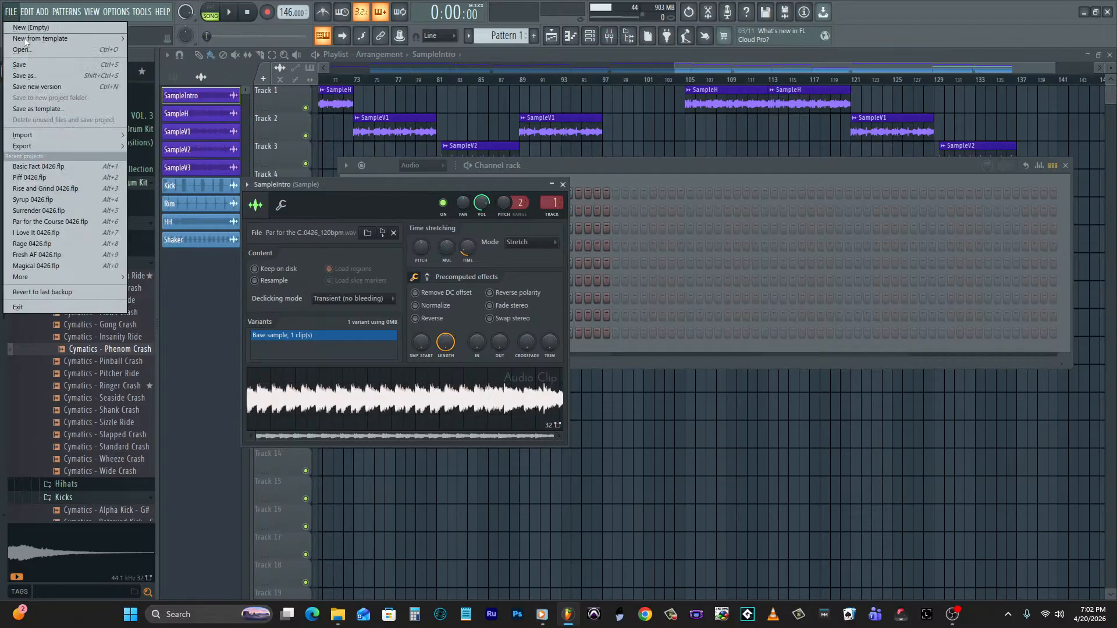
click(37, 78)
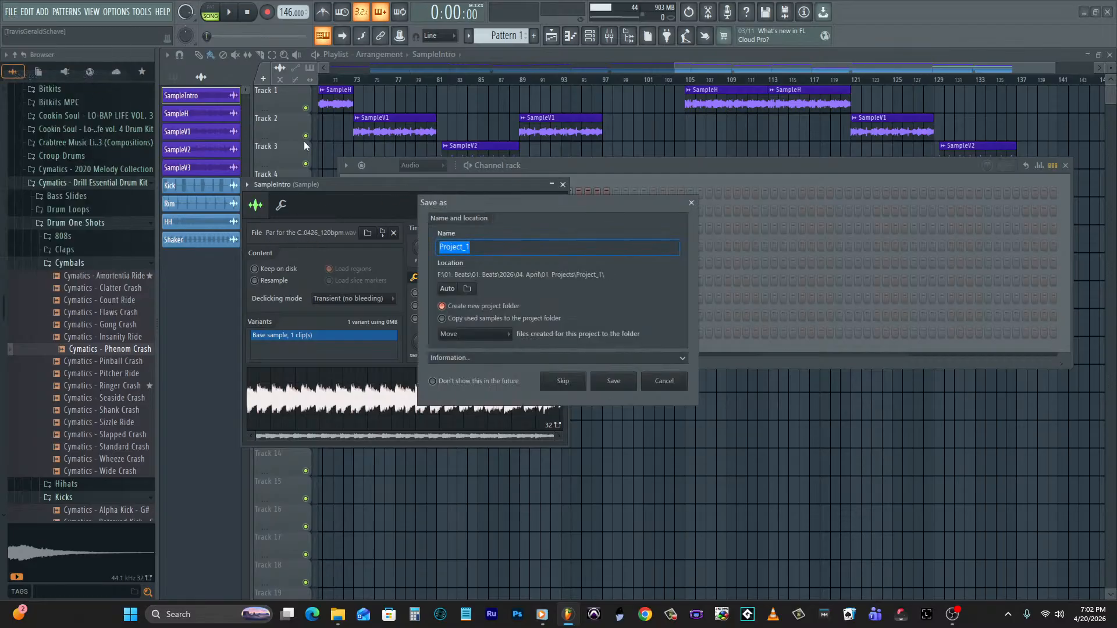
click(468, 288)
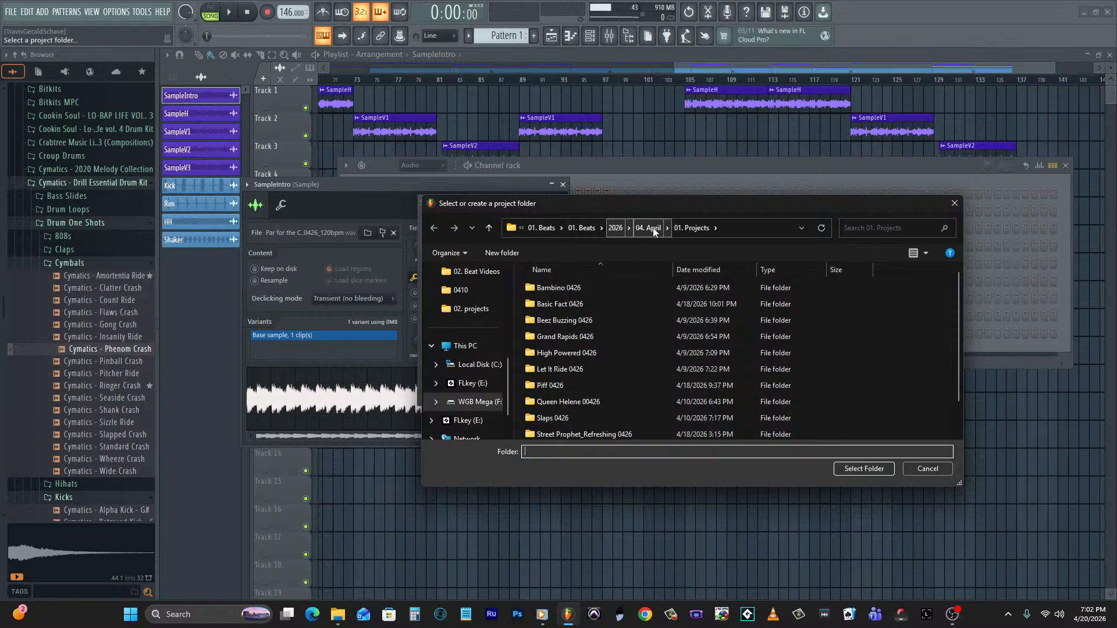
click(889, 475)
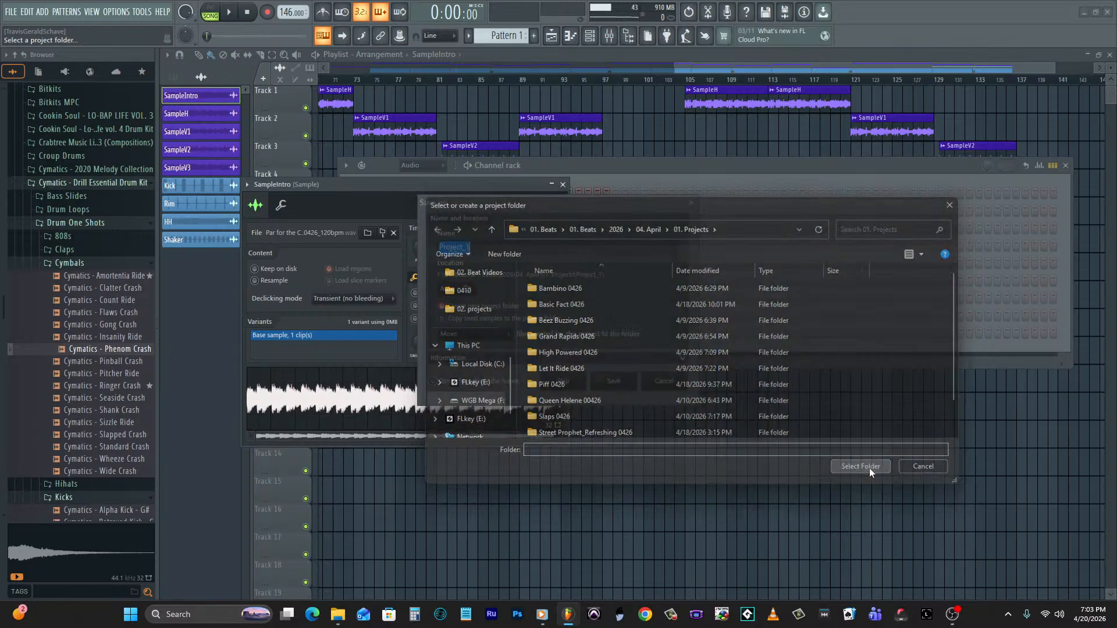
text(Par f)
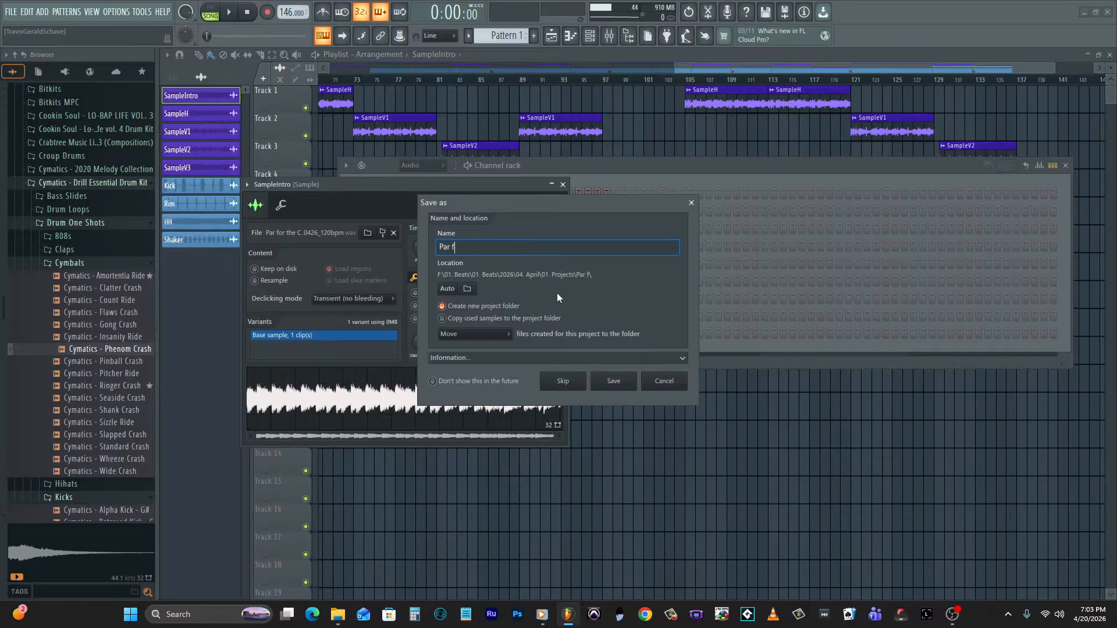
text(or the Course 0426)
click(614, 381)
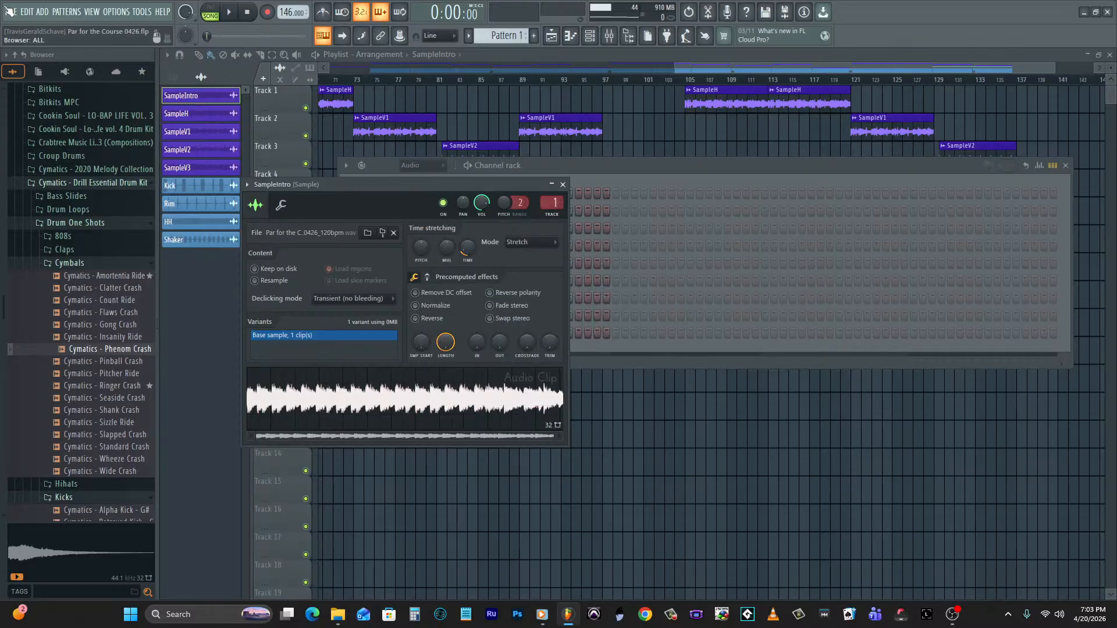
Start a WAV export and create and open a folder named 0420 inside 04. April's 02. Trackouts folder as its destination.
click(7, 11)
mouse_move(44, 141)
click(149, 157)
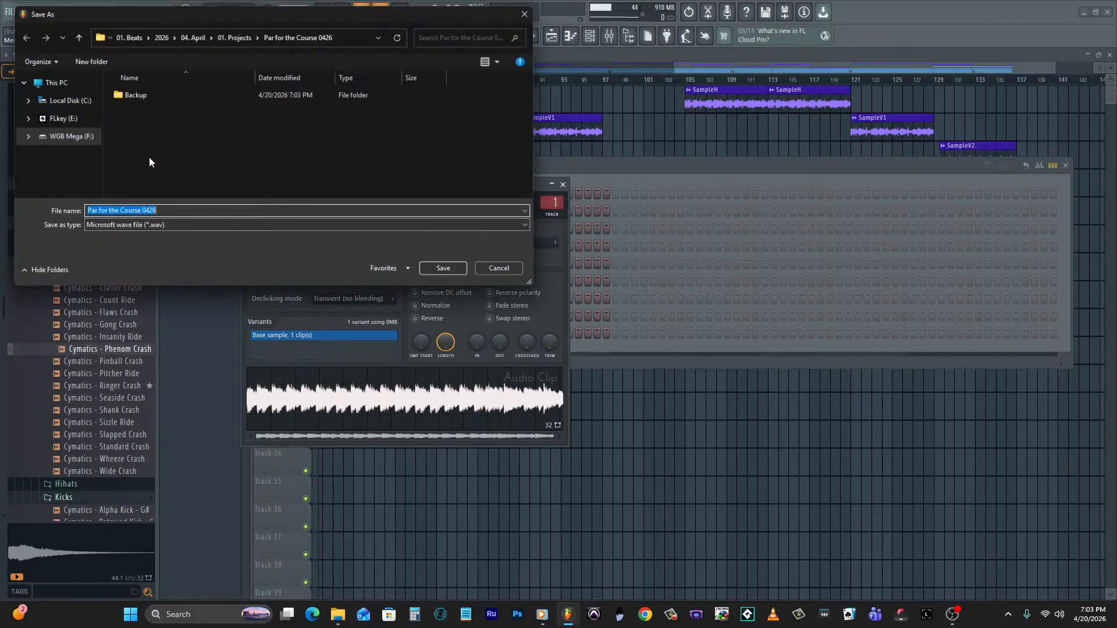
click(195, 35)
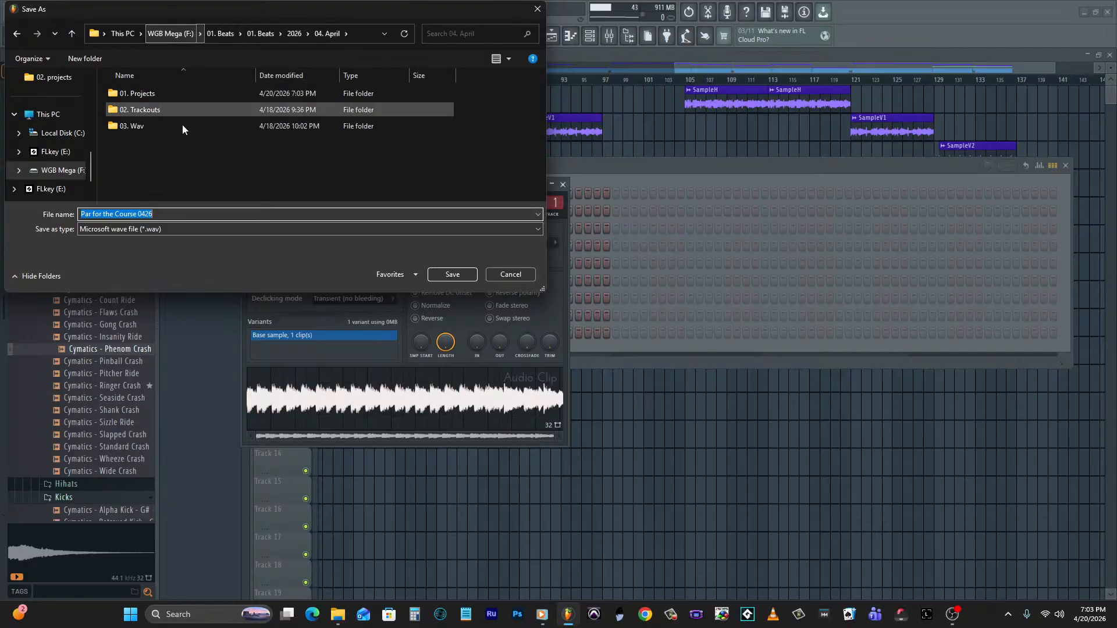
double_click(173, 113)
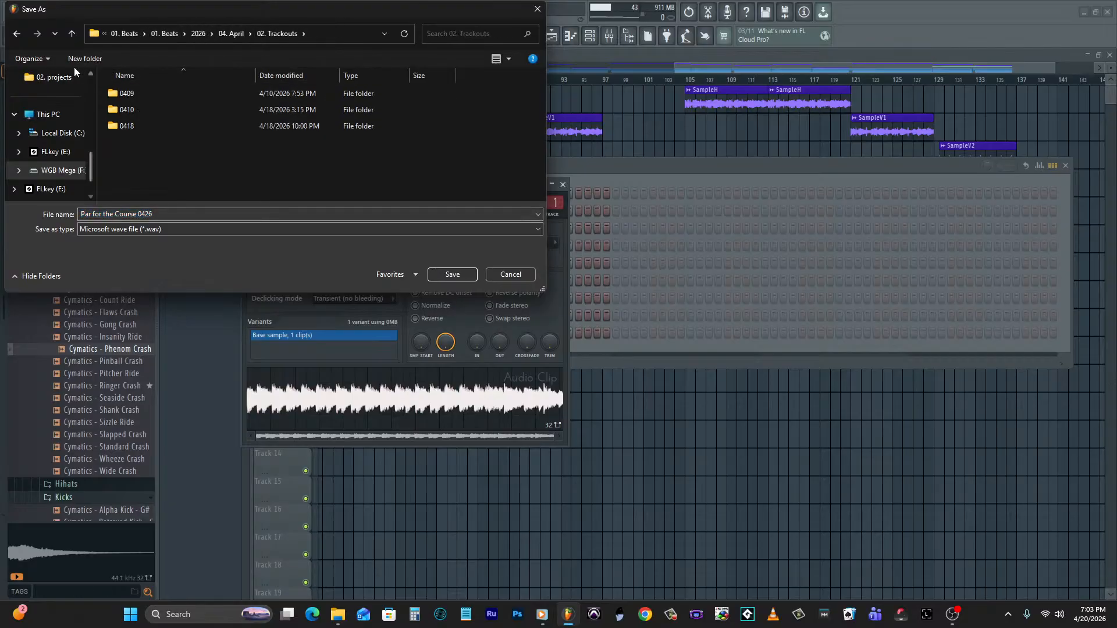
click(90, 59)
text(0420)
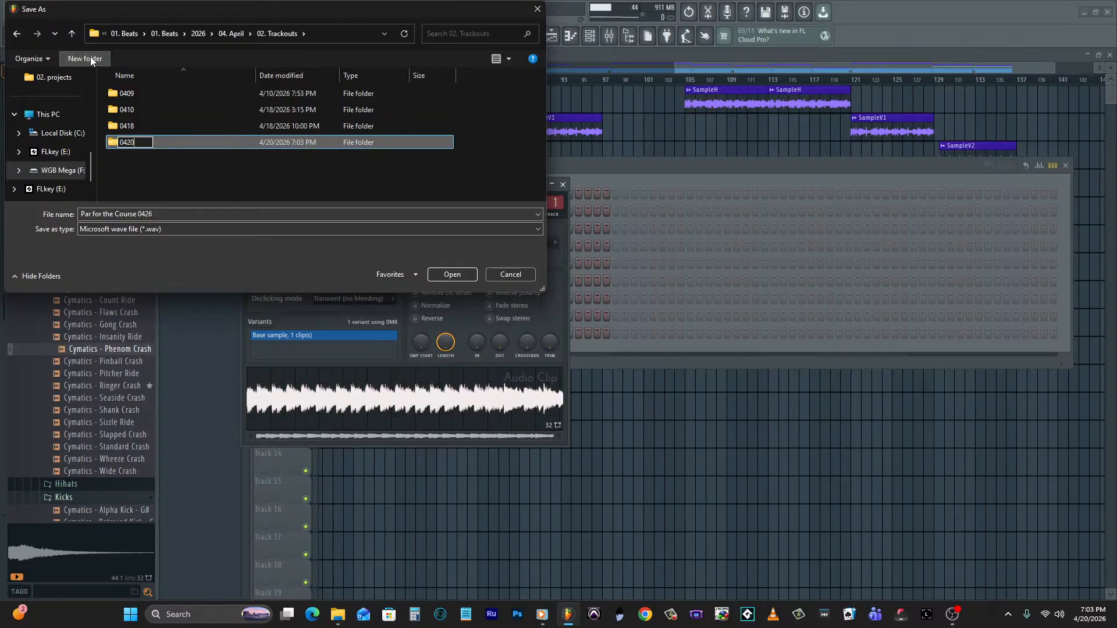
key(Return)
key(Return)
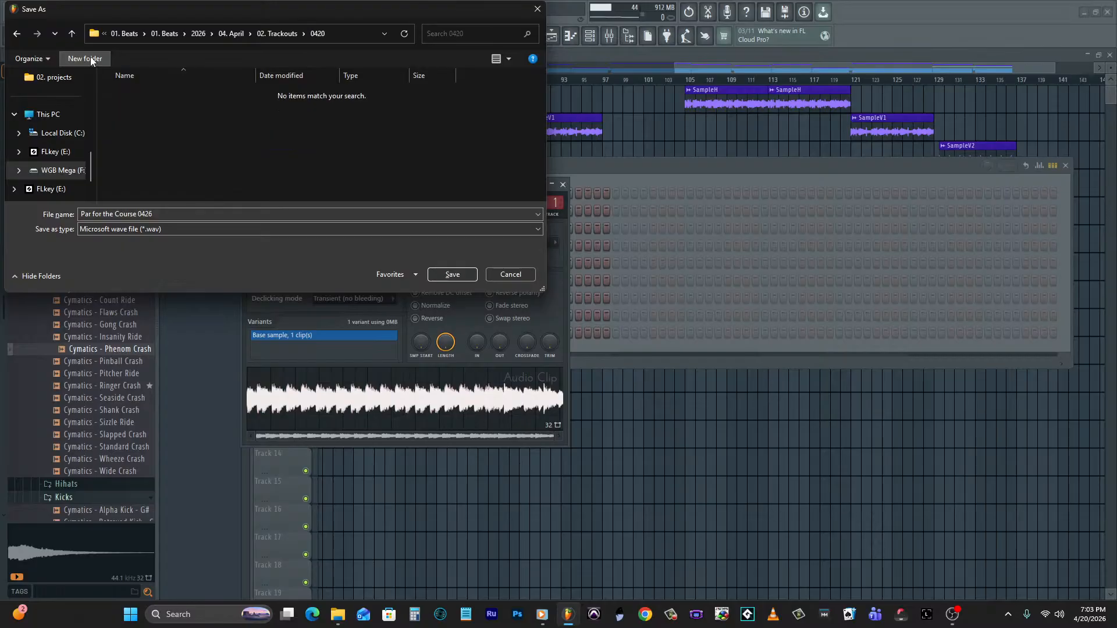
Create a folder named "Par for the Course" inside the 0420 trackouts folder for the WAV export.
click(91, 59)
text(Par for )
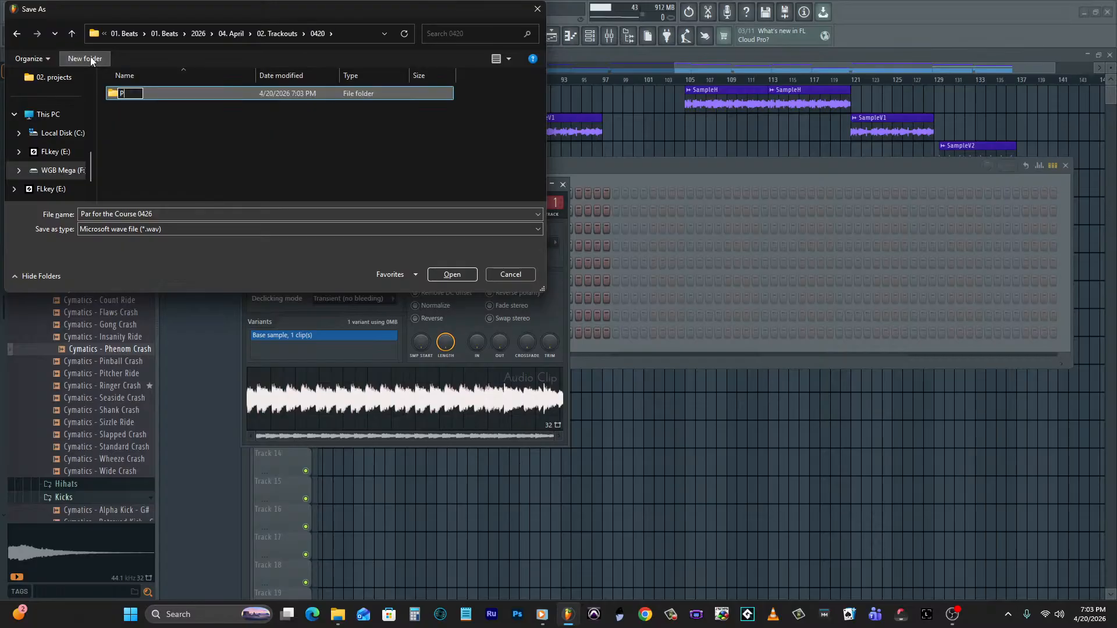
text(the Course)
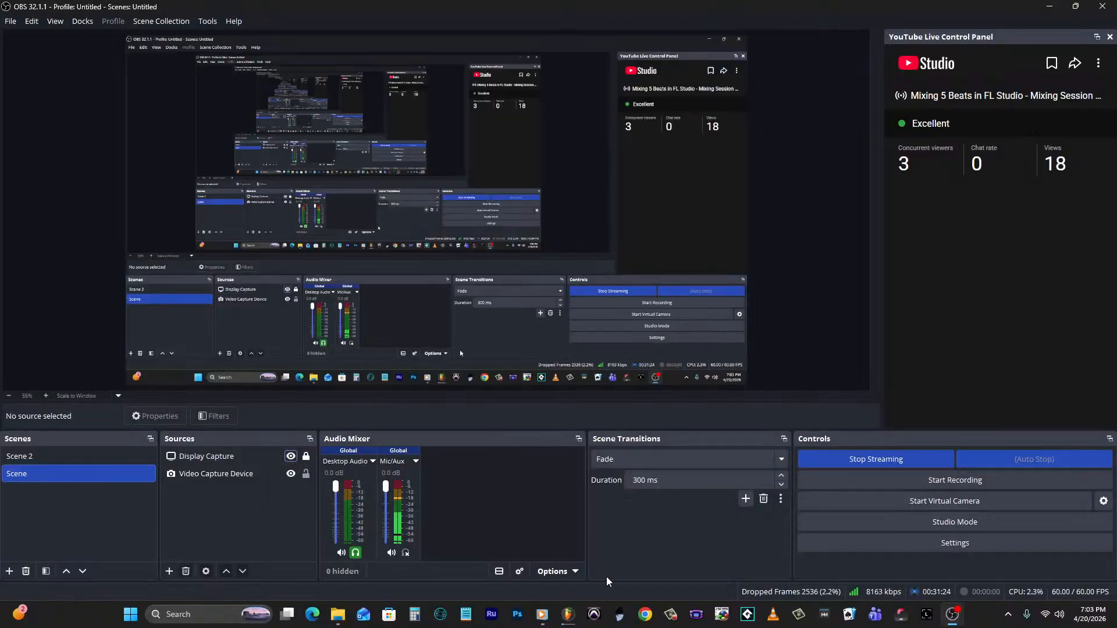
Return to FL Studio and start a new project, saving the changes to Par for the Course 0426.
click(569, 615)
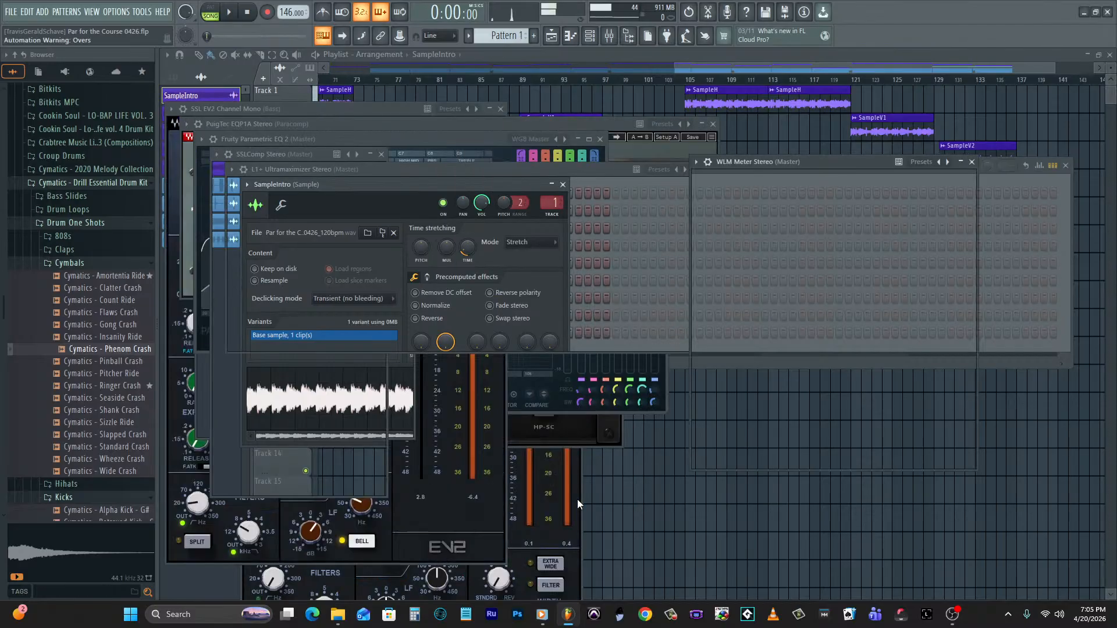
click(11, 12)
click(51, 166)
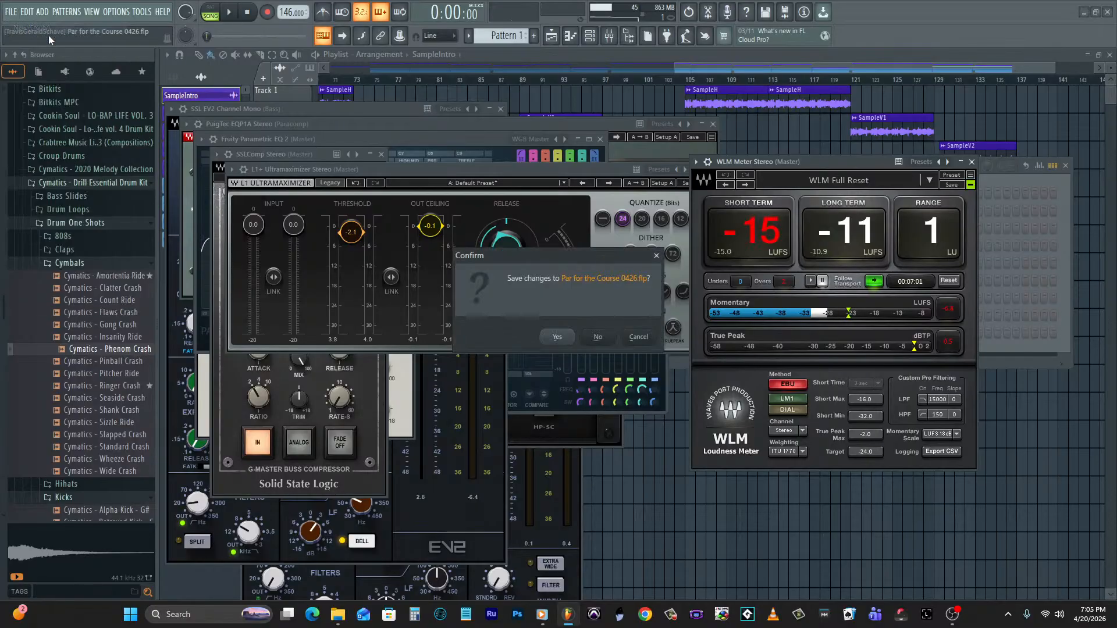
click(563, 332)
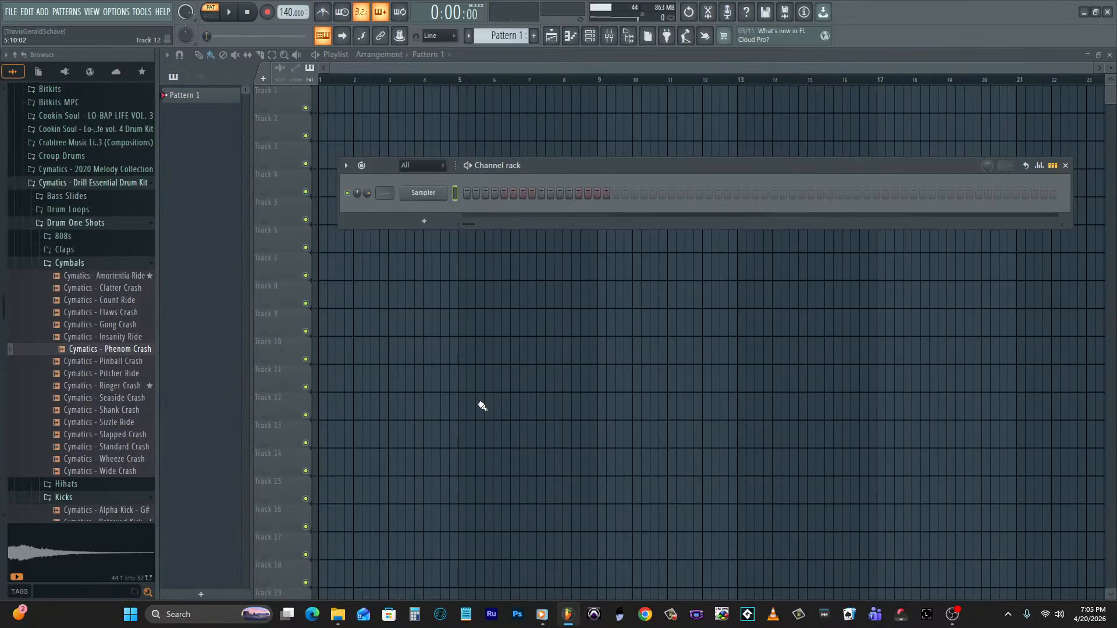
Switch to File Explorer and import all six audio files from the Get the Discount 0426 folder into the new project's playlist.
click(338, 614)
click(657, 111)
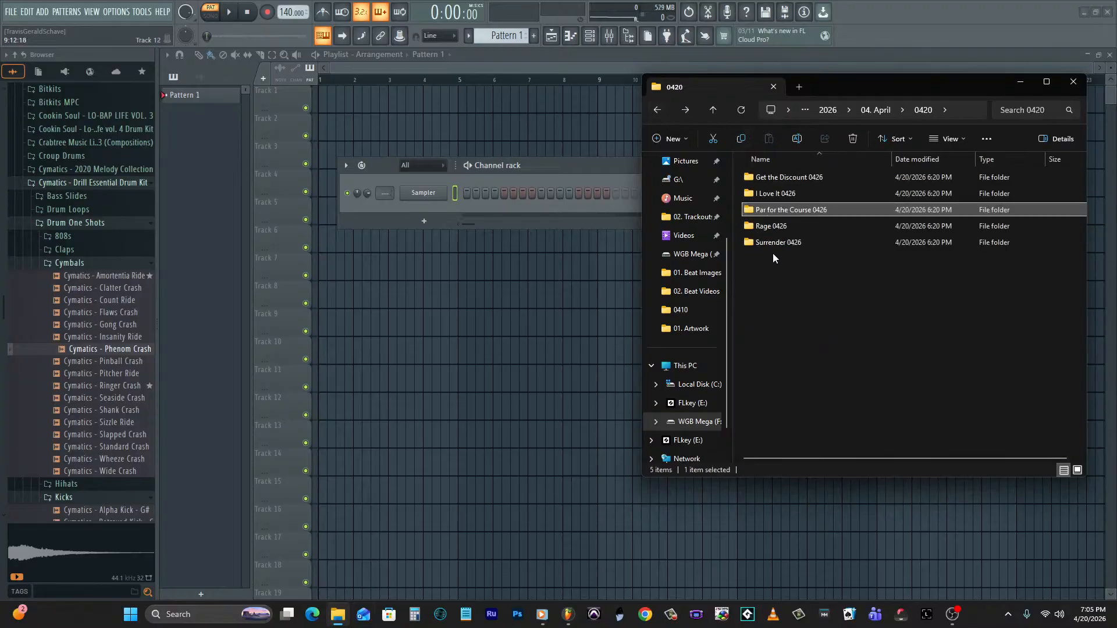
double_click(783, 179)
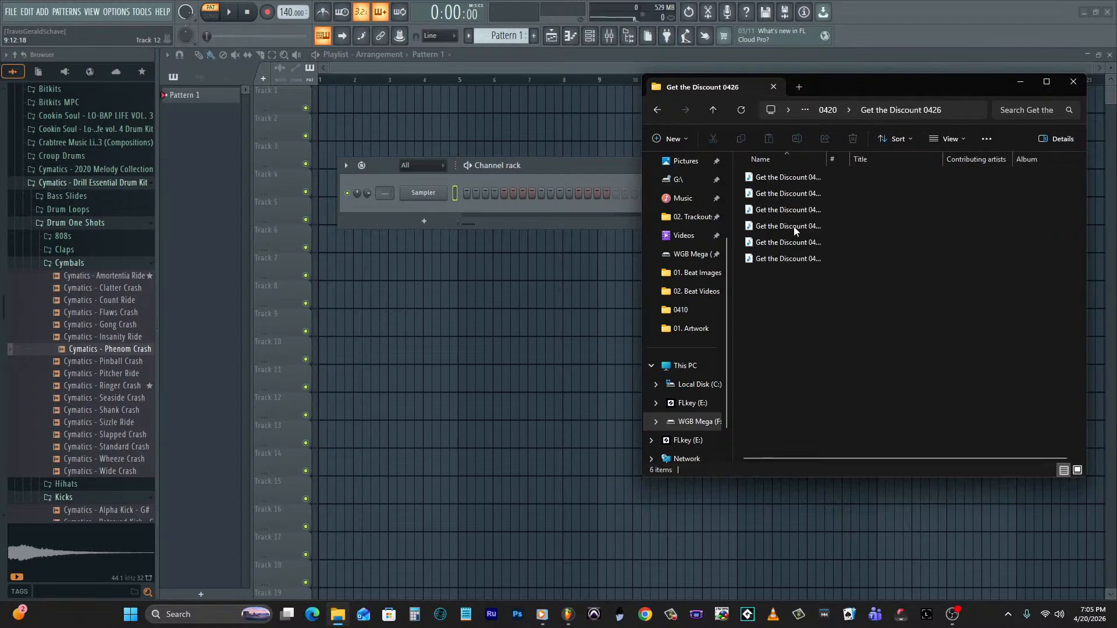
key(ctrl+a)
drag(792, 212, 342, 103)
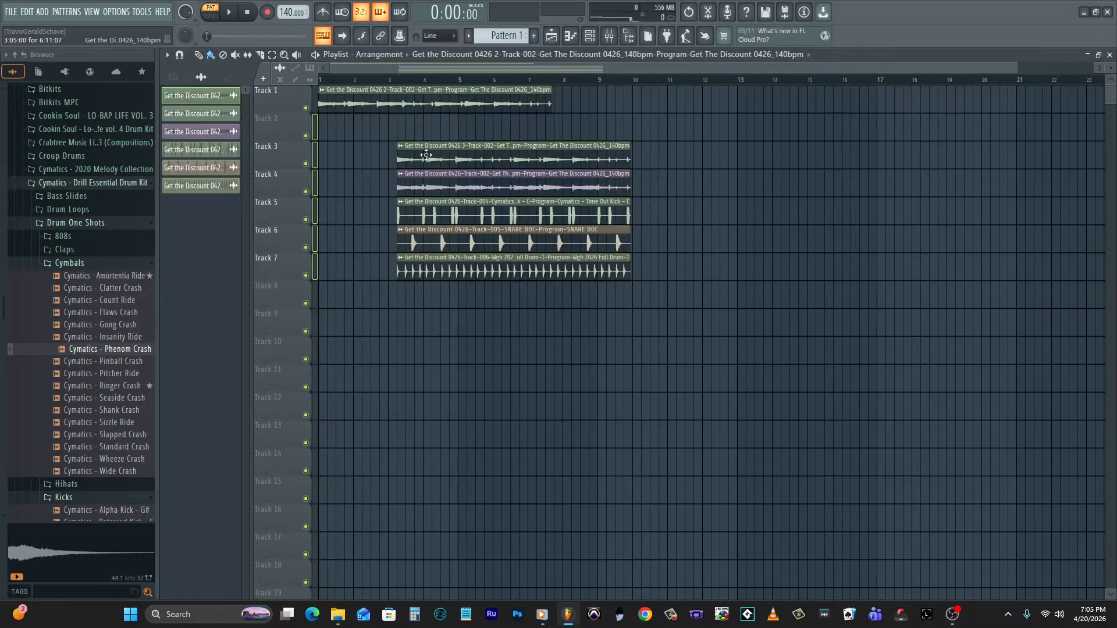
Move the Track 3 sample clip past bar 9 and set the Track 1 sample clip's time stretch to 8:00:00.
drag(425, 154, 645, 155)
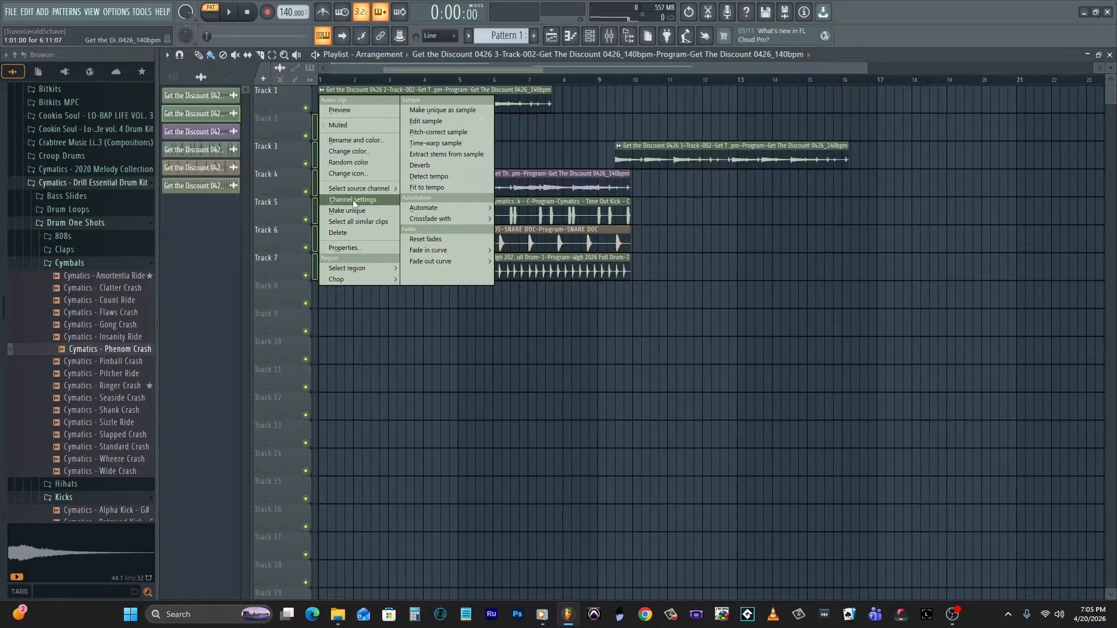
click(353, 201)
drag(488, 267, 488, 244)
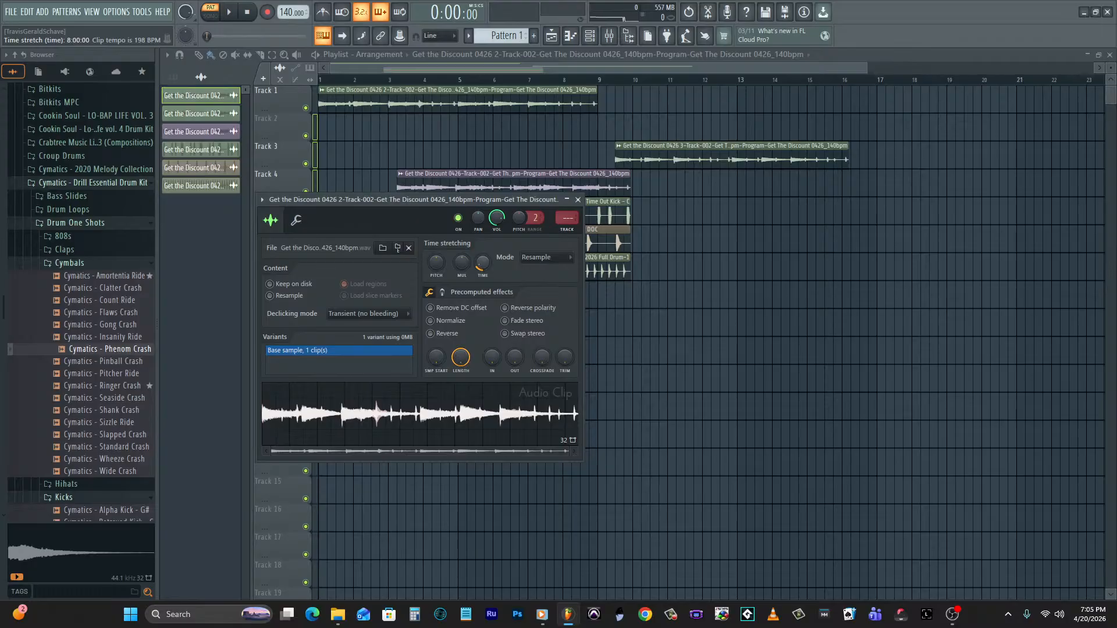
drag(487, 244, 488, 267)
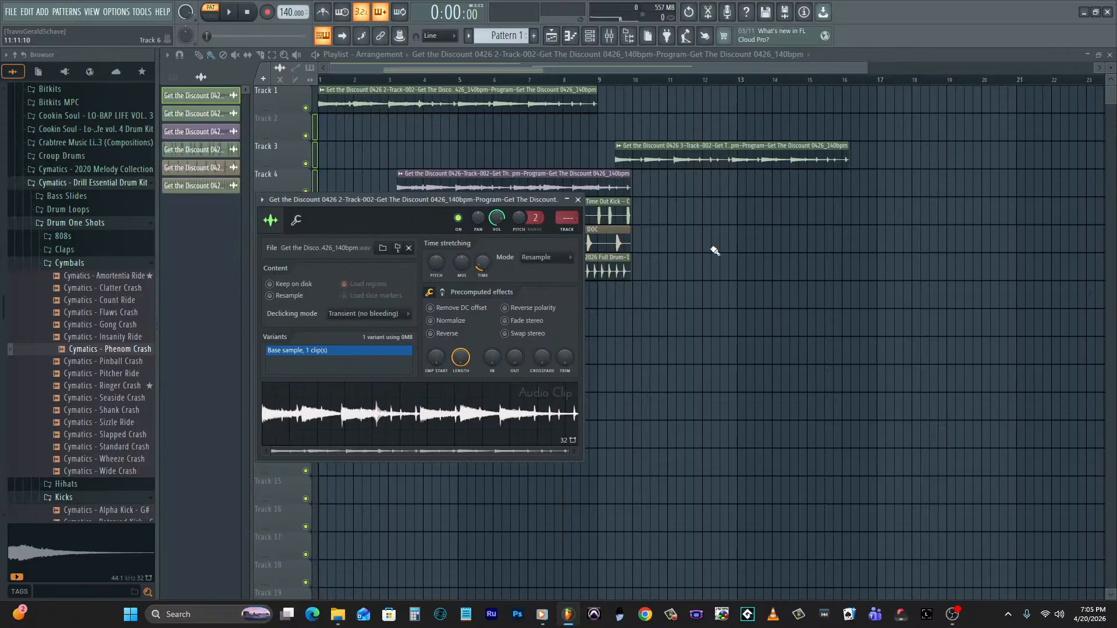
Remove every playlist clip except the stretched sample on Track 1 and play that sample alone.
right_click(672, 242)
right_click(564, 179)
right_click(687, 163)
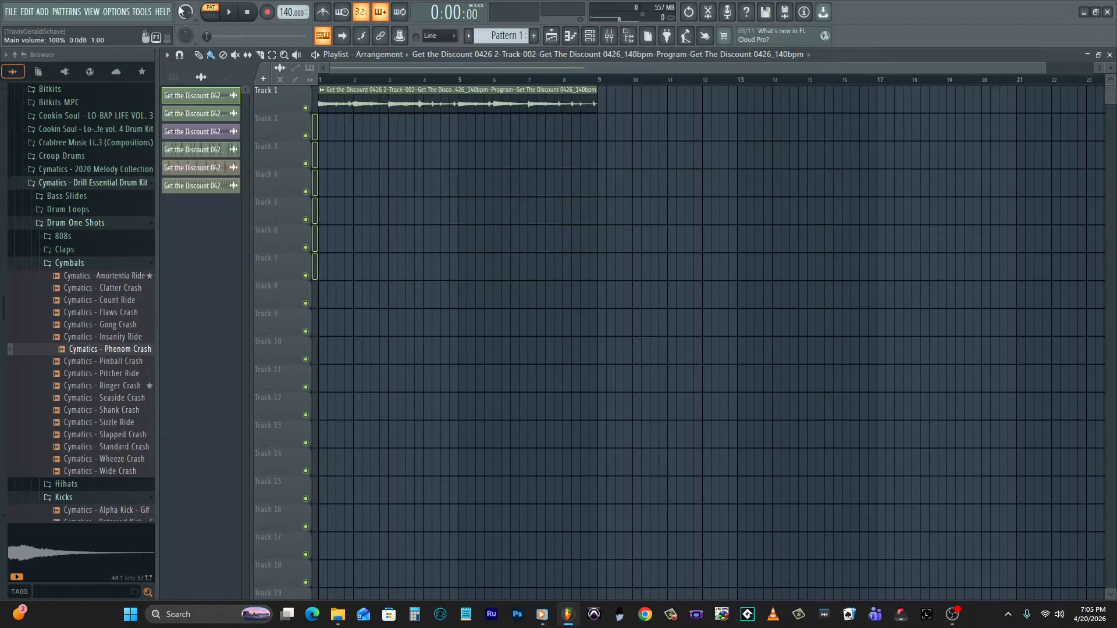
key(space)
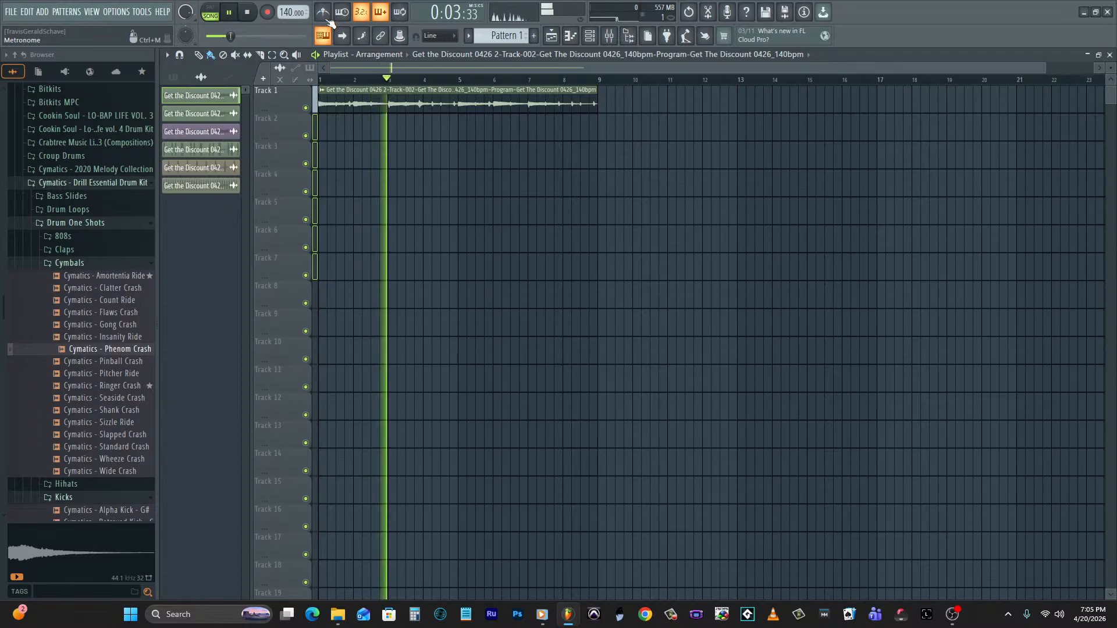
key(space)
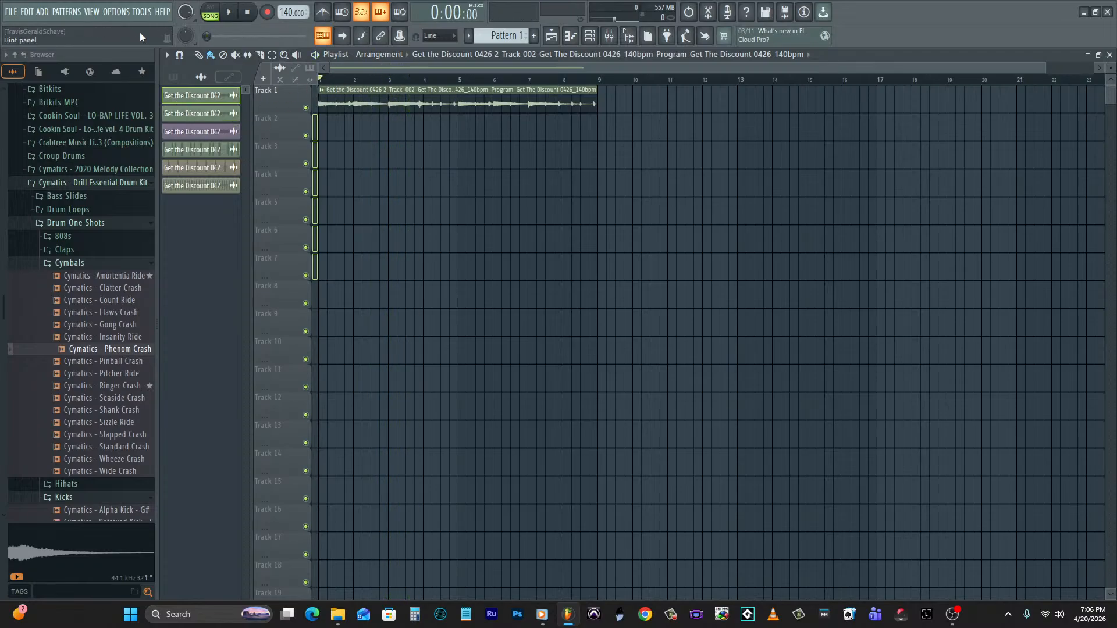
Undo the playlist clip deletions on Tracks 3 to 7.
click(14, 14)
click(41, 26)
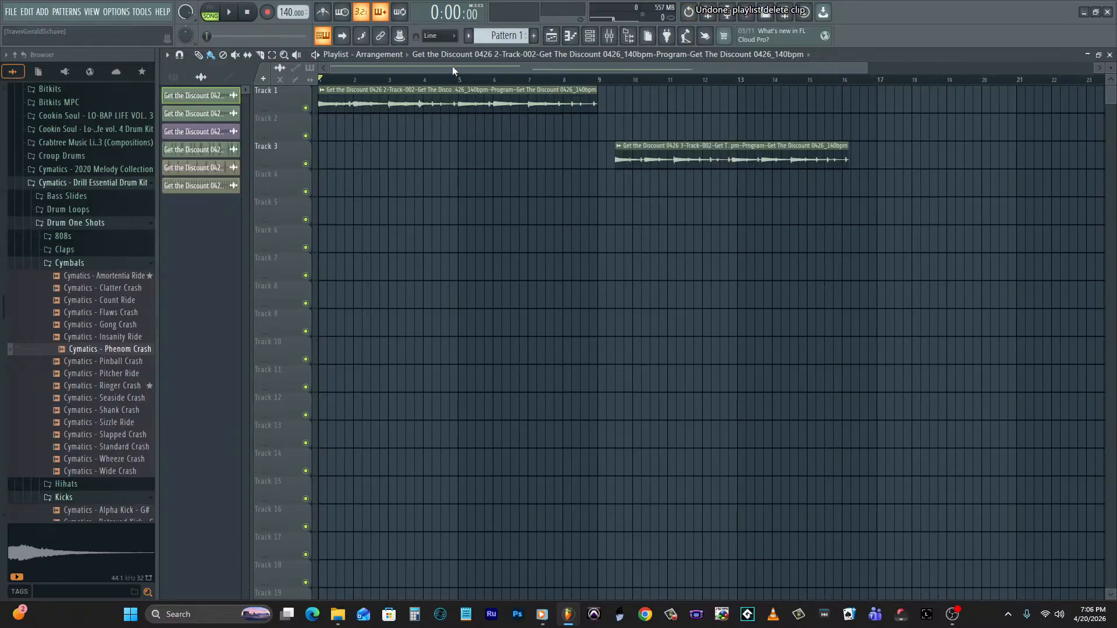
click(11, 12)
click(27, 23)
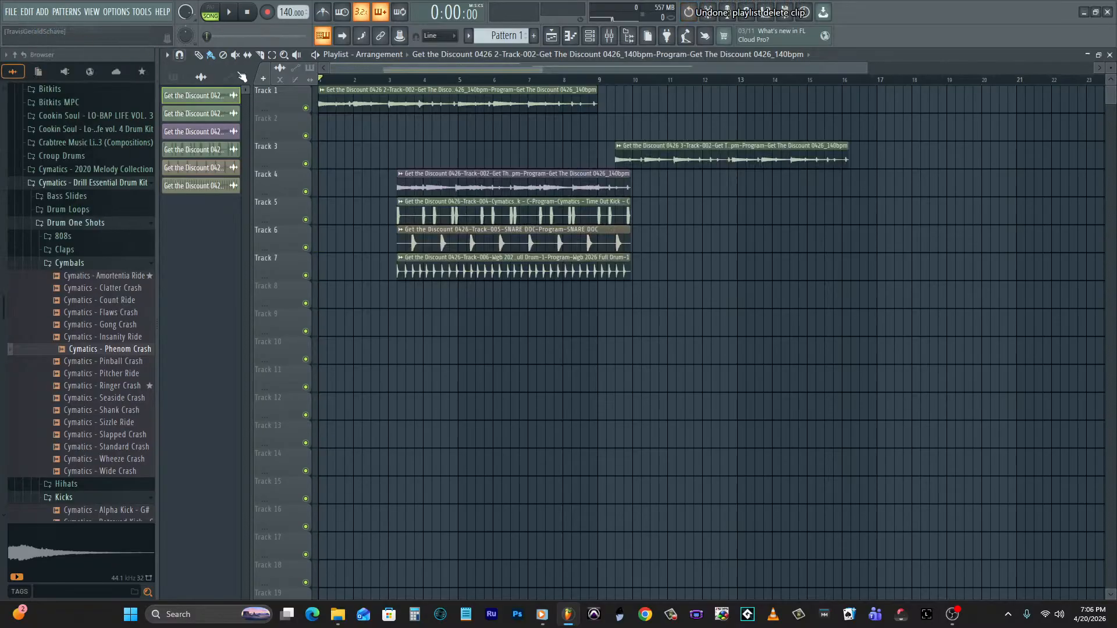
Place the second sample clip on Track 2 at bar 9, stretch it to eight bars, and set its mode to Stretch.
drag(756, 154, 747, 126)
drag(635, 129, 607, 126)
right_click(607, 121)
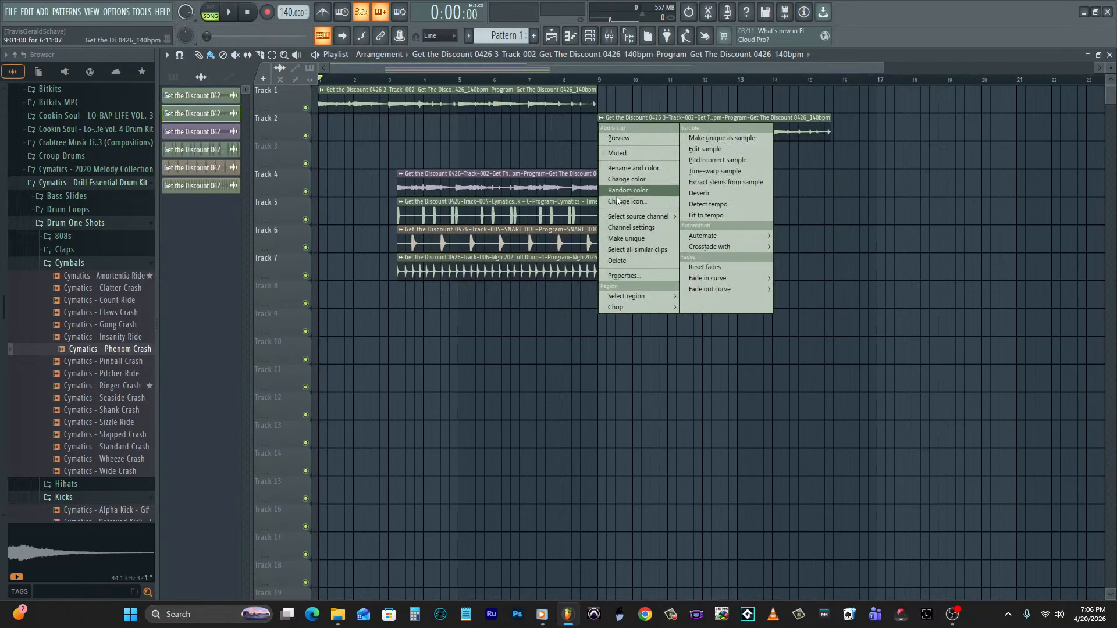
click(620, 228)
drag(497, 278, 497, 268)
click(547, 273)
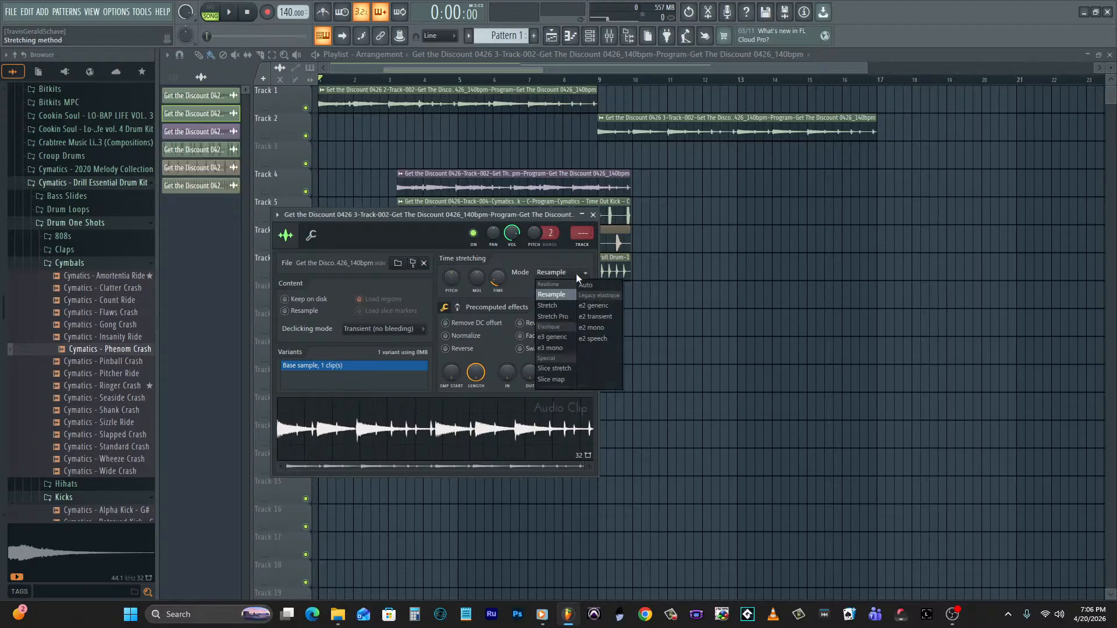
click(566, 304)
click(593, 215)
Place the third sample clip on Track 3 at bar 17 and set its time stretch to 8:00:00 in Stretch mode.
drag(497, 184, 976, 143)
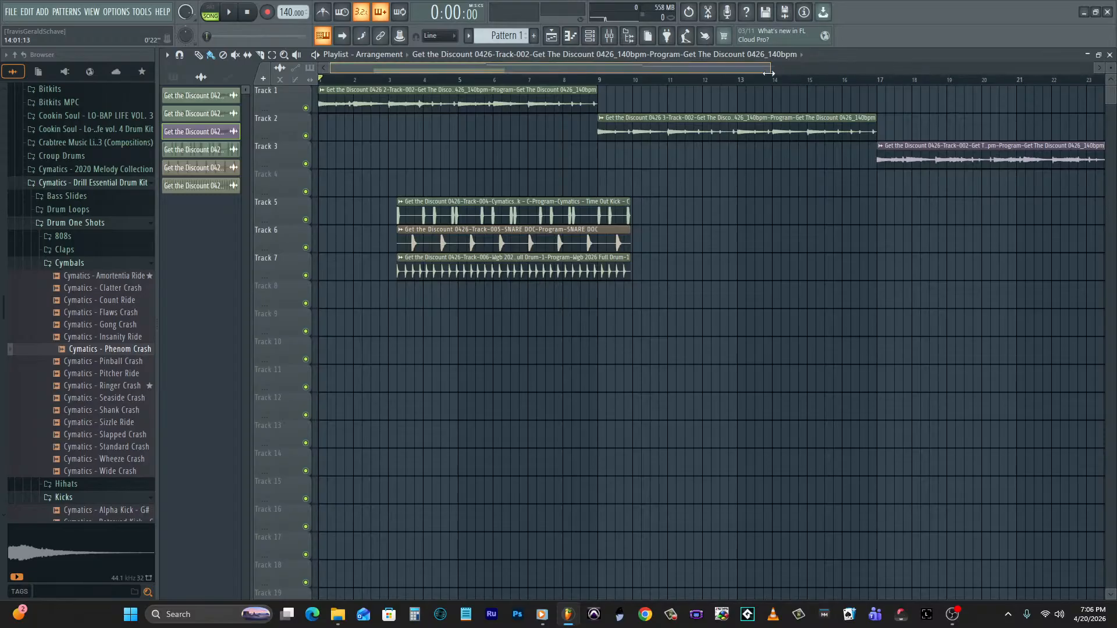
drag(769, 69, 1094, 69)
right_click(633, 145)
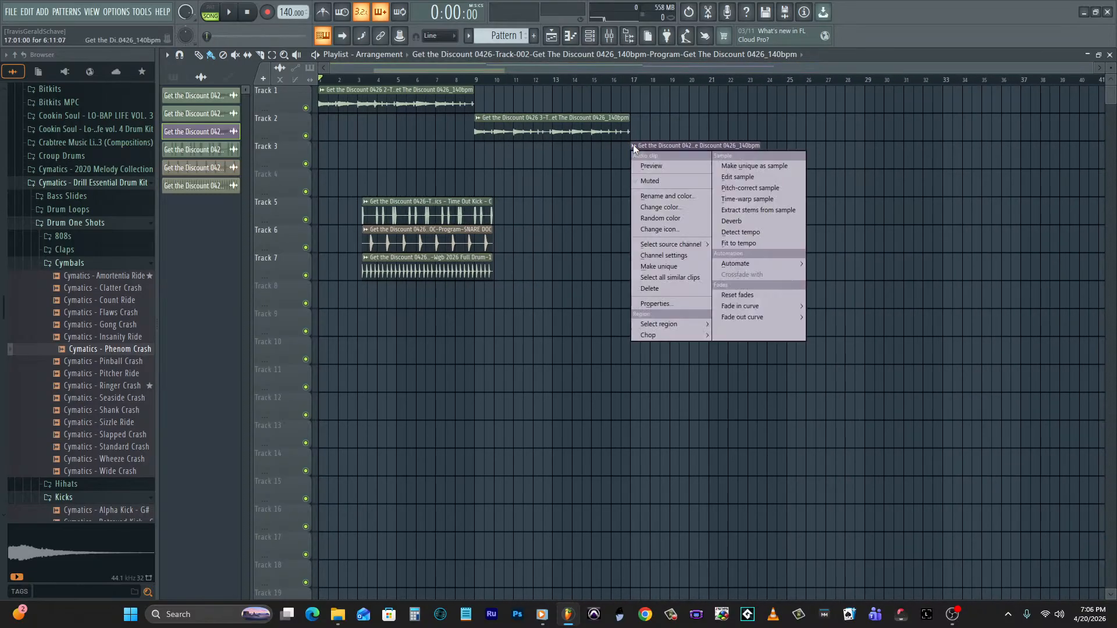
click(648, 253)
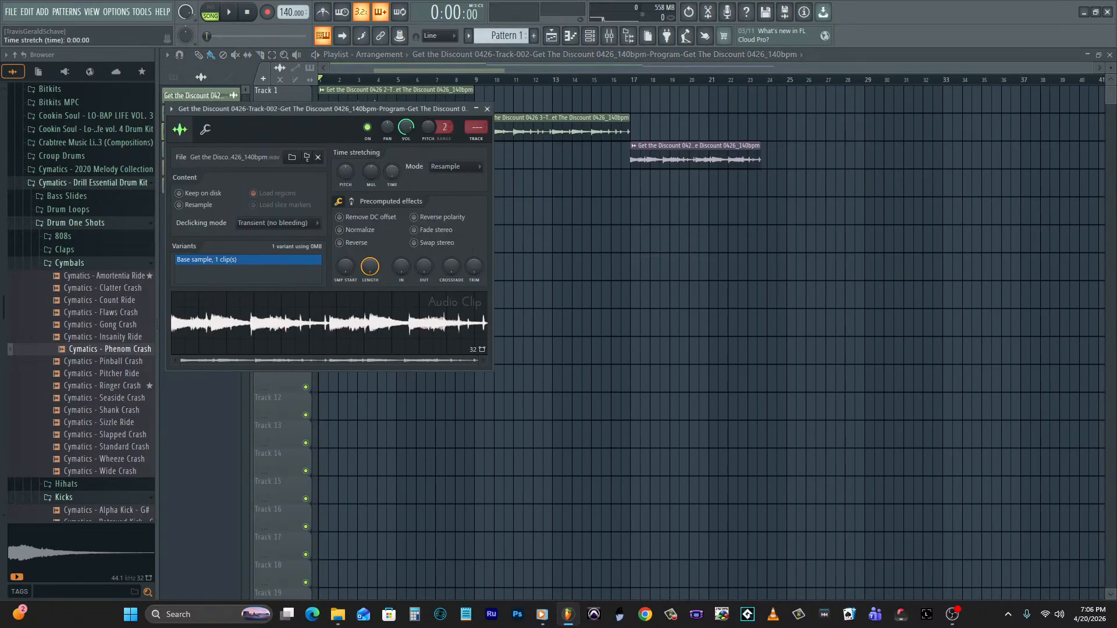
drag(392, 171, 392, 163)
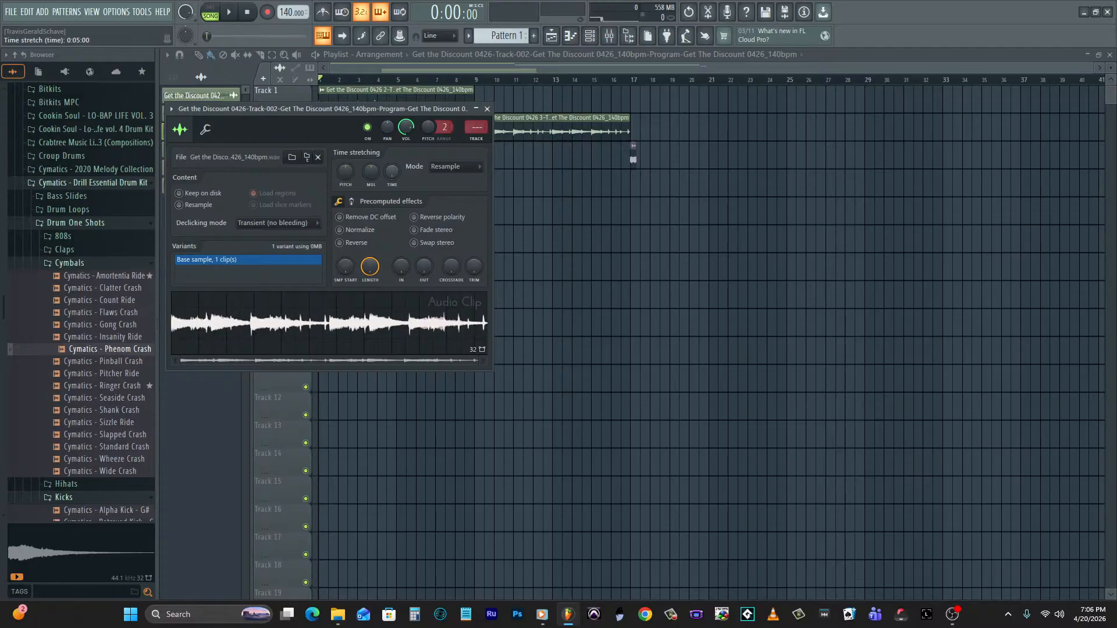
drag(392, 171, 392, 163)
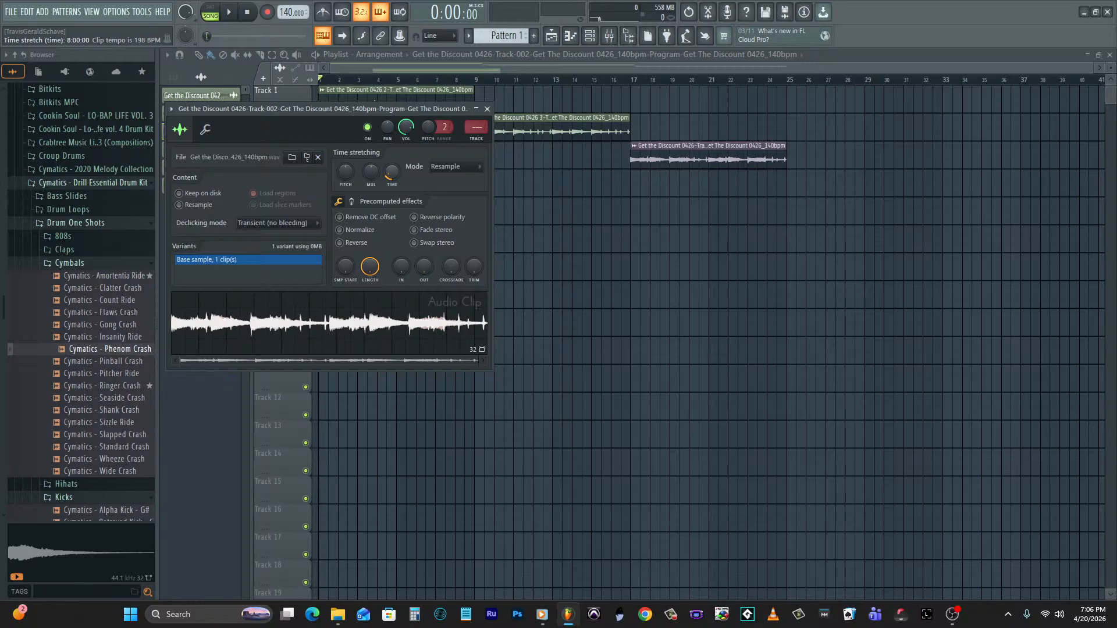
click(441, 169)
click(448, 196)
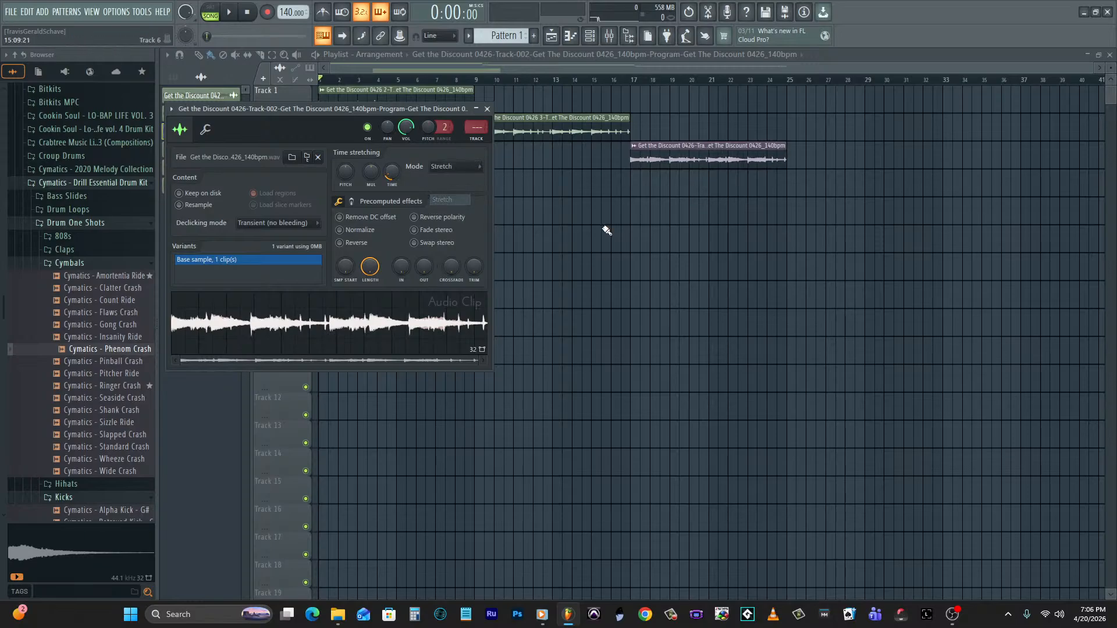
click(596, 233)
Move the Track 5 kick clip to bar 1 and set its time stretch to 8:00:00 in Stretch mode.
drag(420, 216, 337, 216)
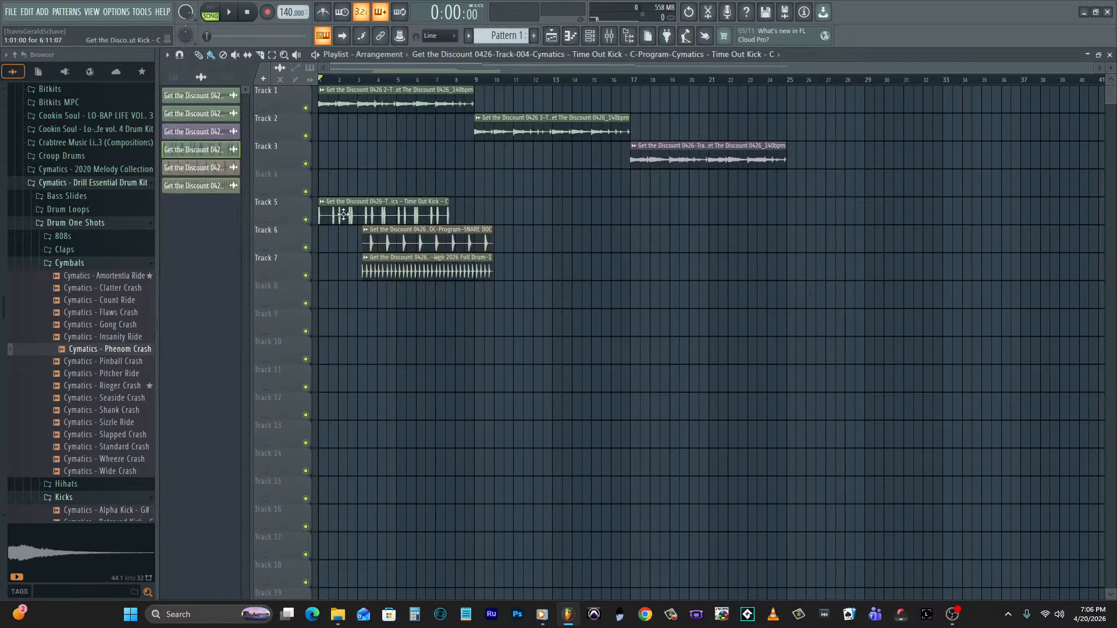
right_click(319, 209)
click(351, 309)
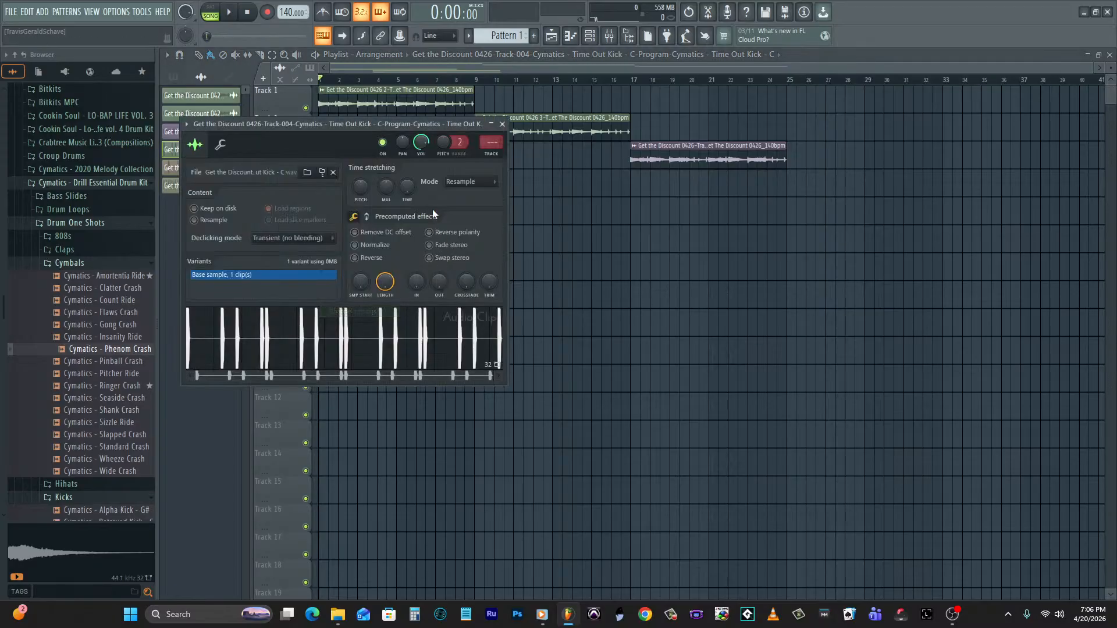
drag(419, 127, 798, 193)
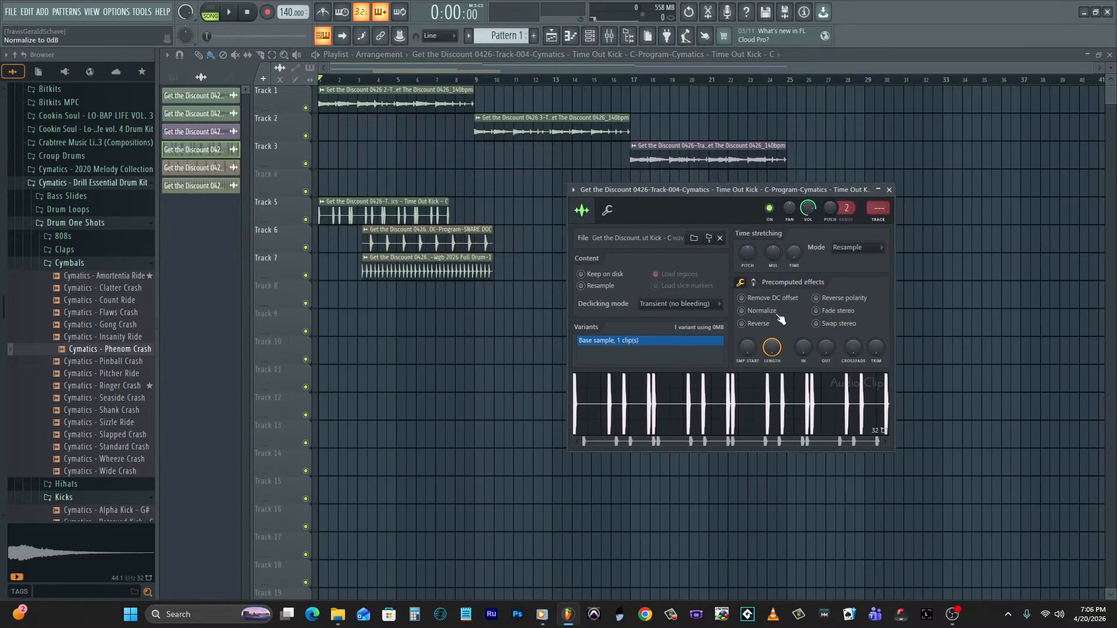
drag(794, 254, 794, 230)
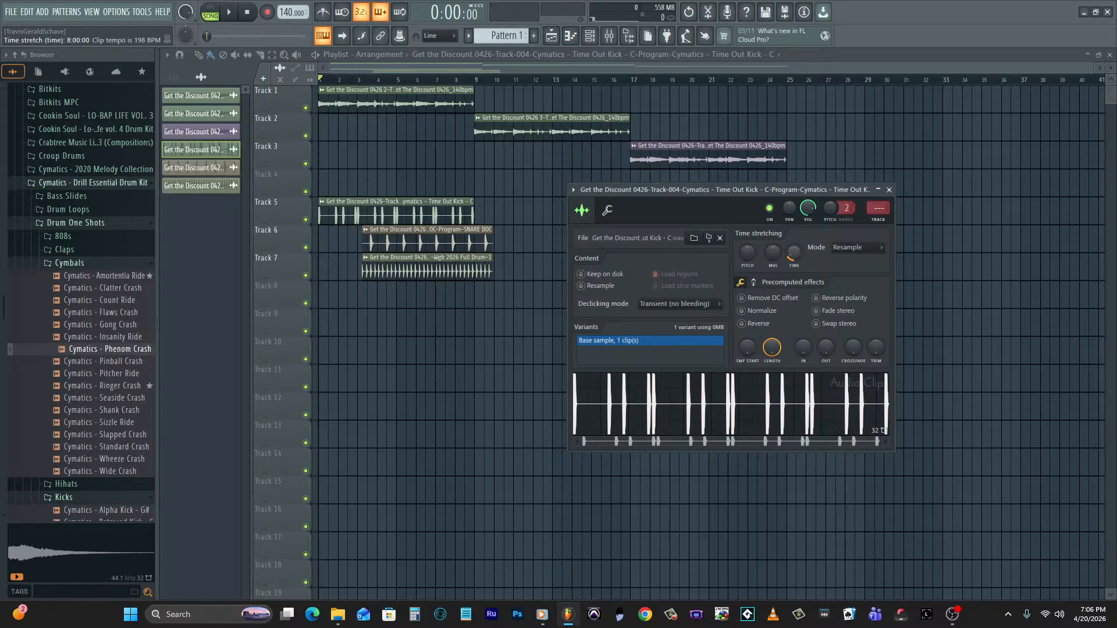
click(853, 250)
click(856, 280)
Move the Track 6 snare clip to bar 1 and set its time stretch to 8:00:00.
drag(435, 243, 328, 236)
right_click(329, 240)
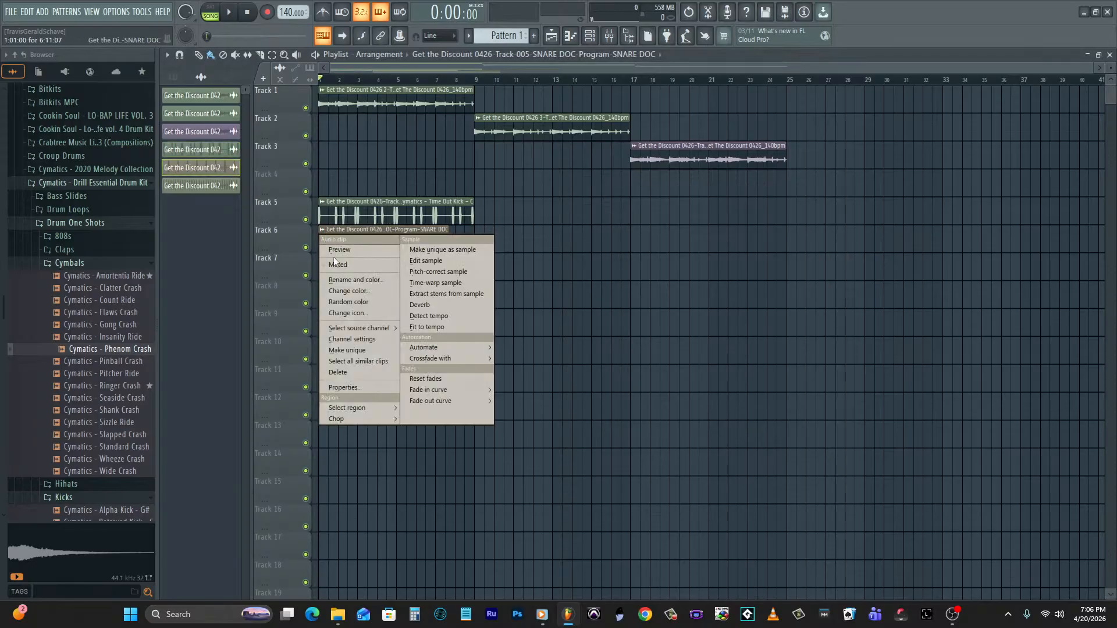
click(350, 340)
drag(419, 142, 821, 167)
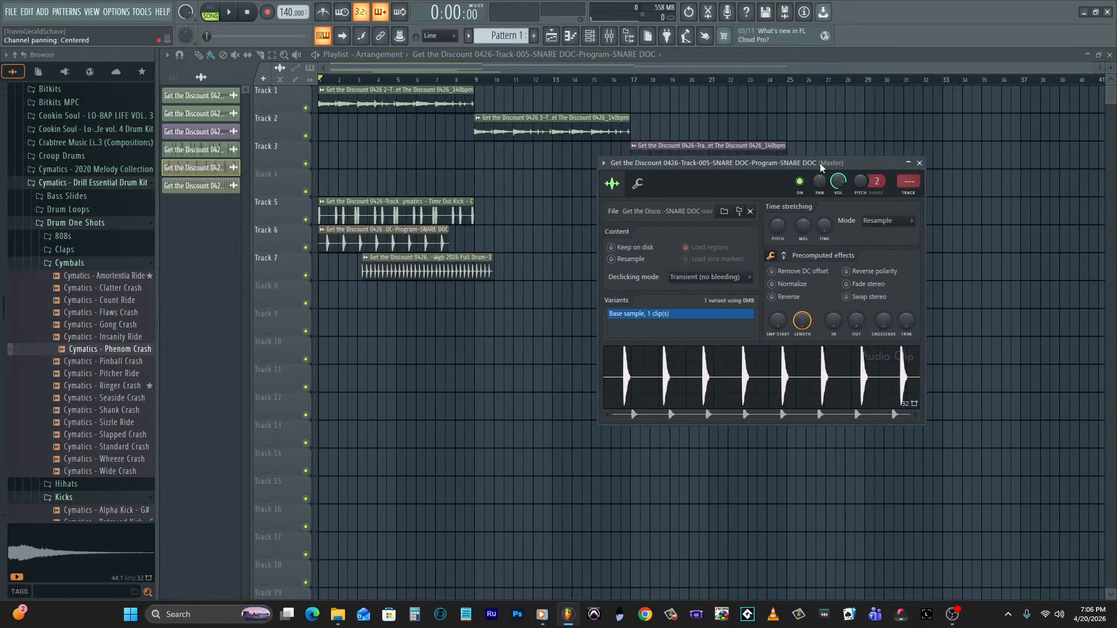
drag(824, 226, 825, 245)
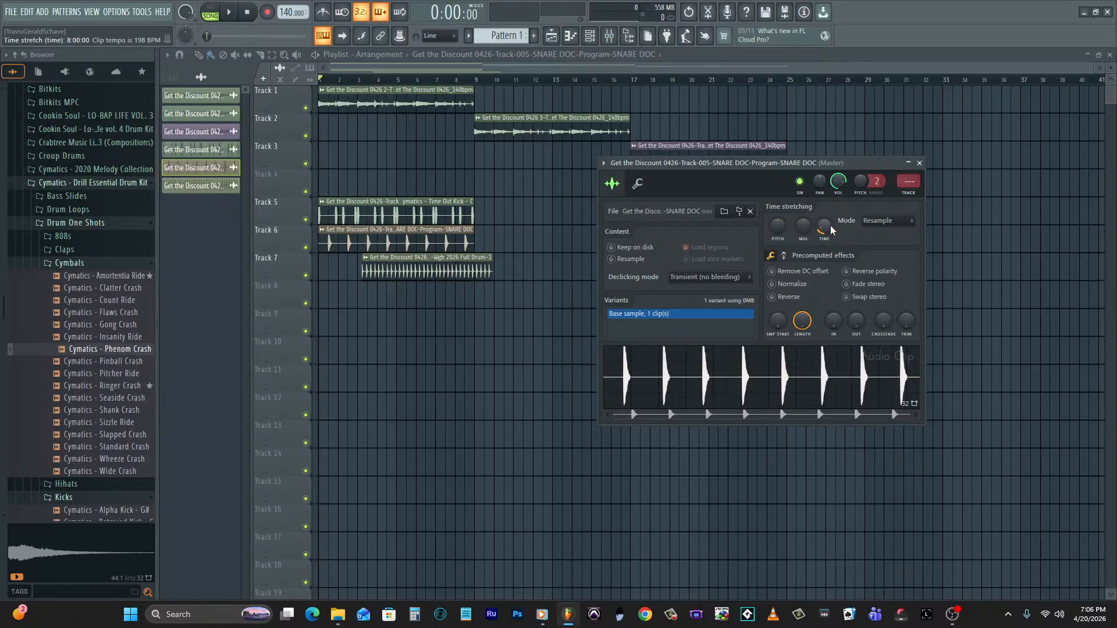
Move the Track 7 Full Drum clip to bar 1 and stretch it to eight bars in Stretch mode.
drag(453, 278, 410, 279)
right_click(323, 257)
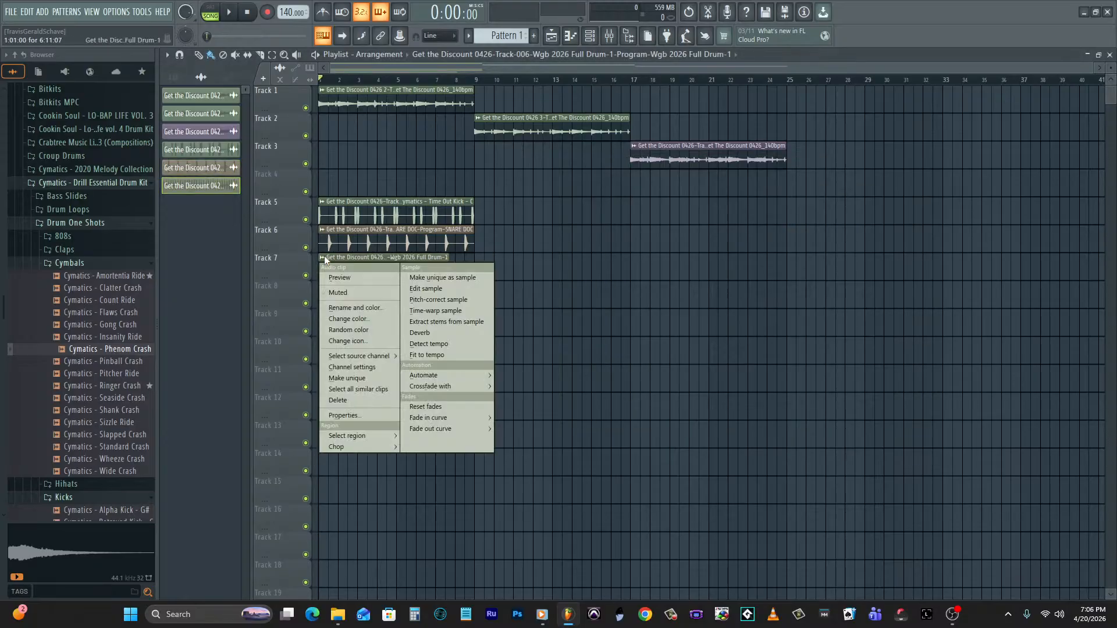
click(364, 365)
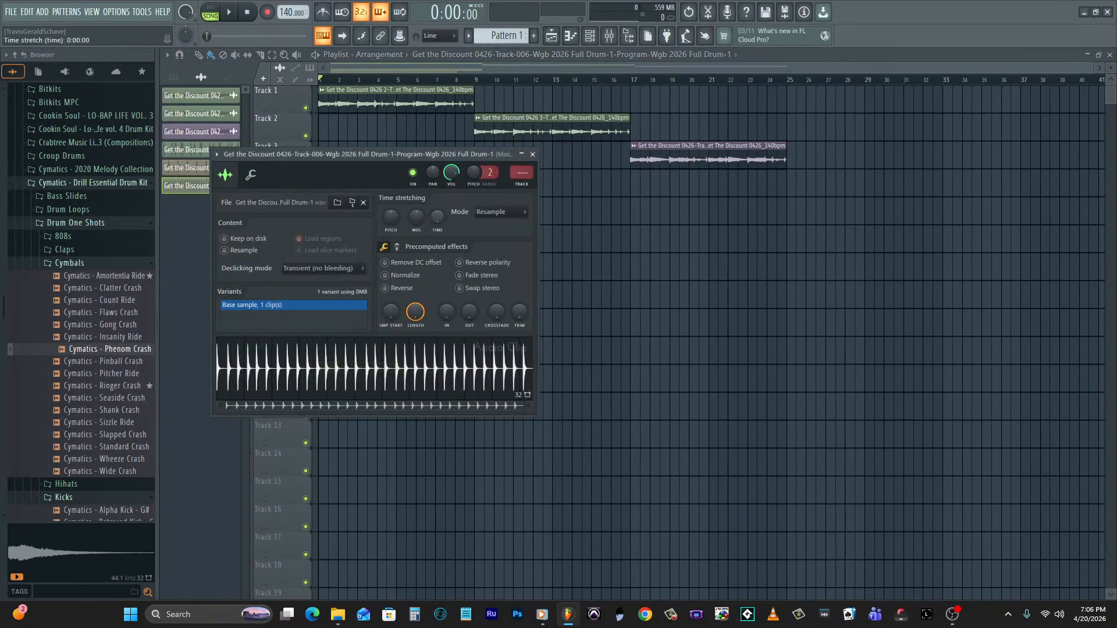
click(480, 211)
click(496, 243)
key(Escape)
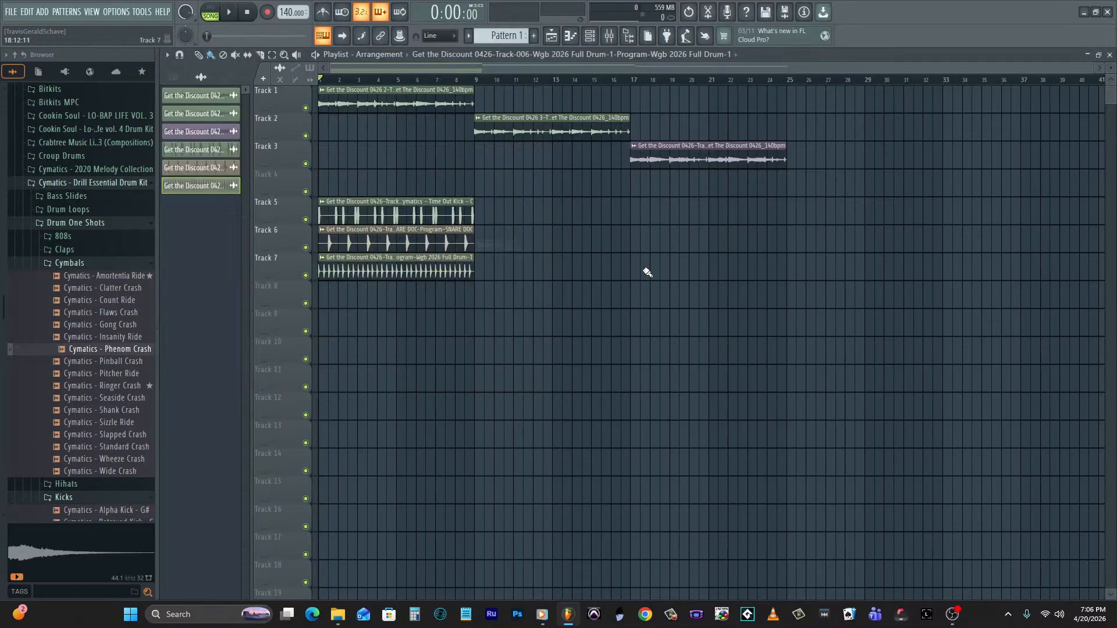
Set the snare clip's time-stretching mode to Stretch and check the kick clip's channel settings.
right_click(328, 239)
click(358, 340)
click(889, 220)
click(879, 250)
key(Escape)
right_click(323, 201)
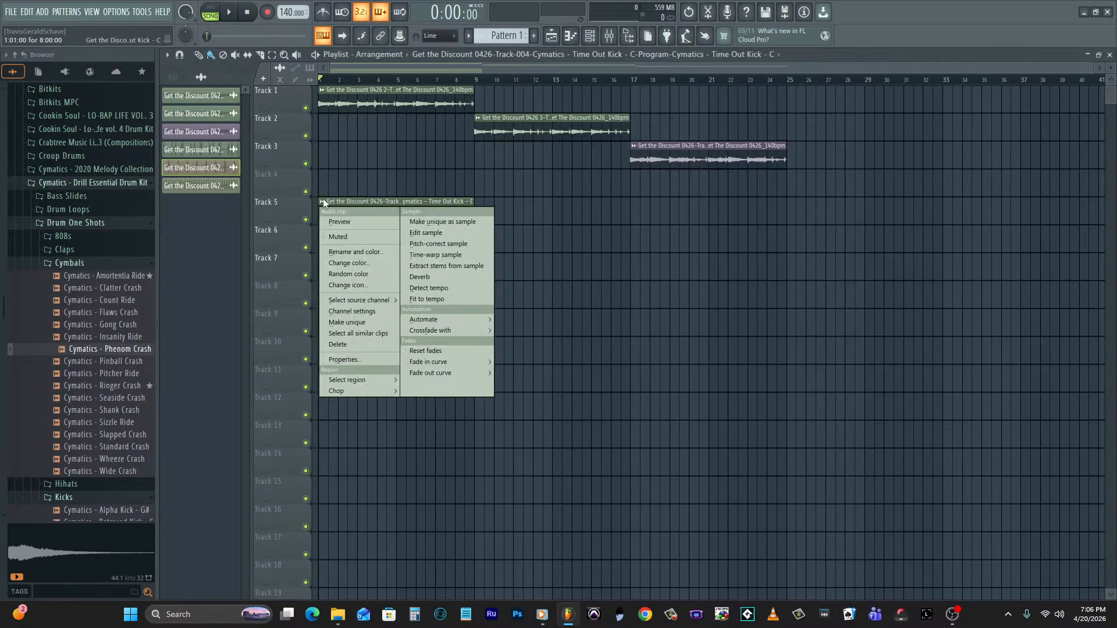
click(360, 311)
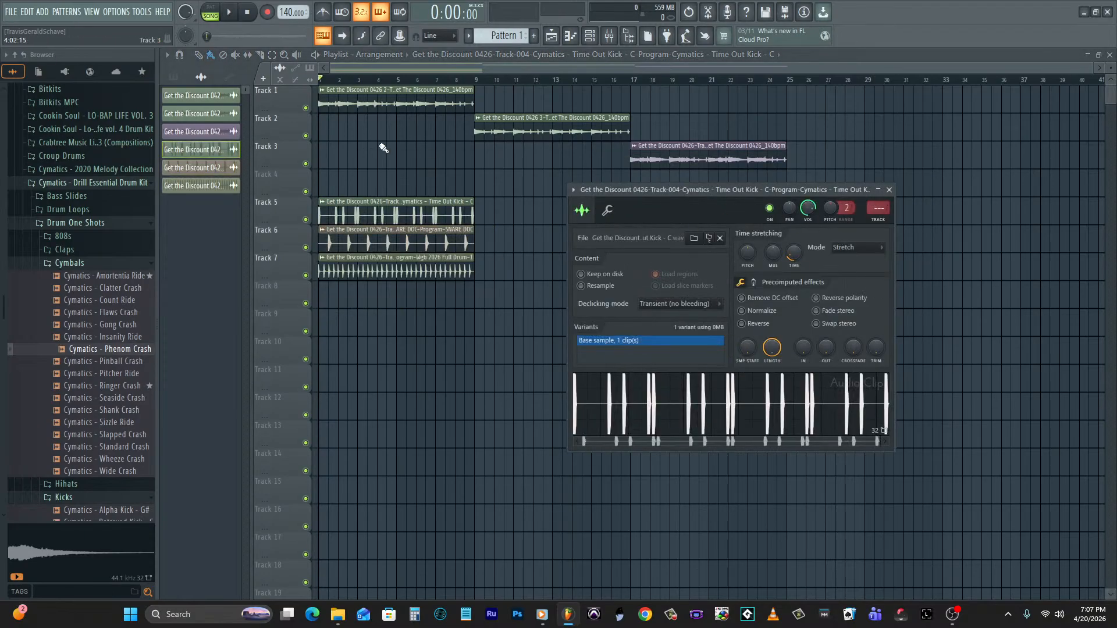
Play the song and set the tempo to 170 BPM.
click(229, 12)
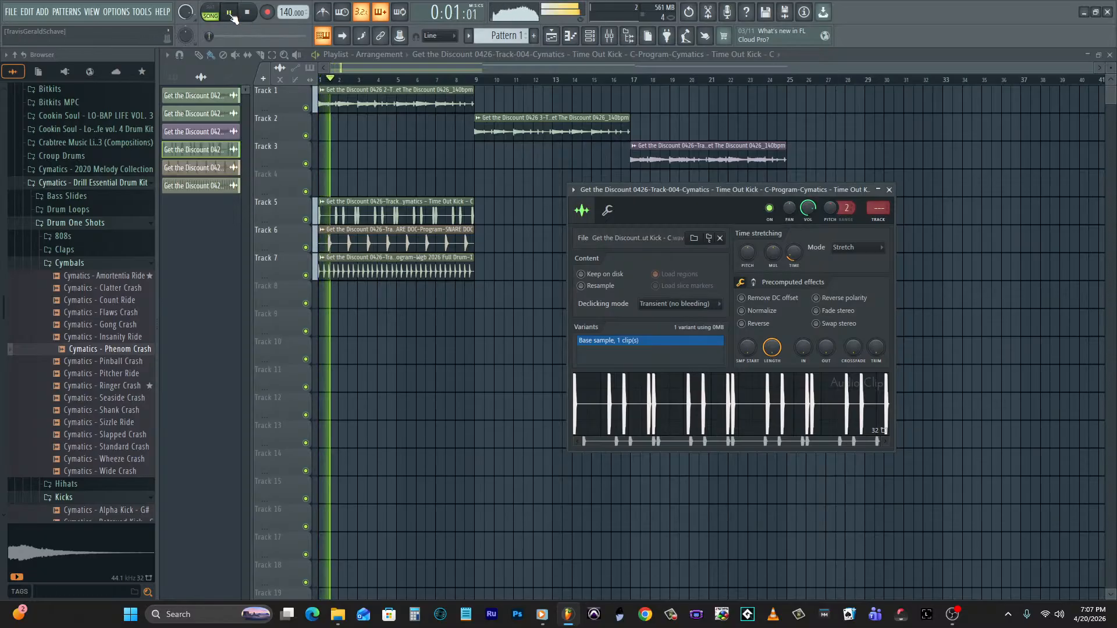
drag(286, 12, 286, 0)
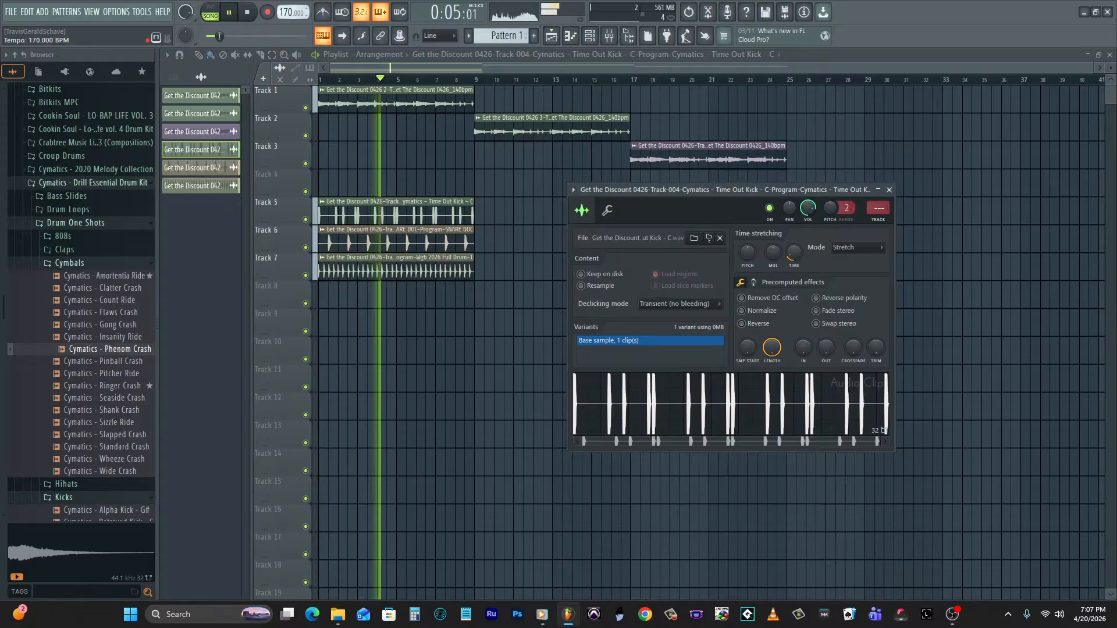
Repeat the kick, snare and Full Drum clips on Tracks 5 to 7 twice each, filling bars 9 to 25.
click(469, 200)
drag(477, 203, 584, 229)
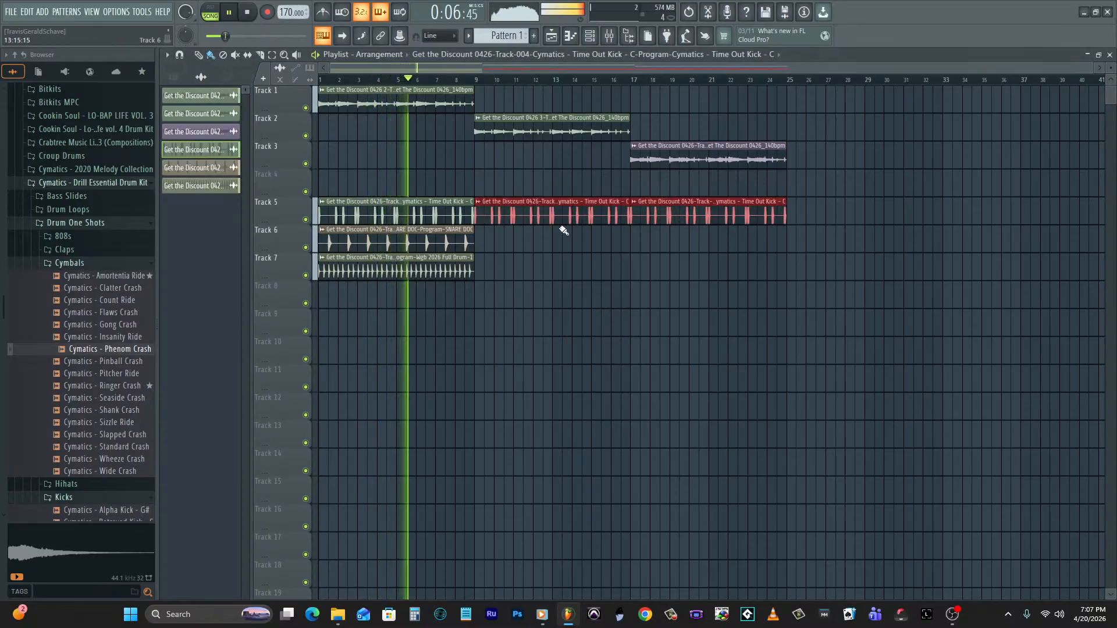
click(461, 238)
drag(479, 238, 638, 240)
click(459, 269)
drag(478, 267, 687, 267)
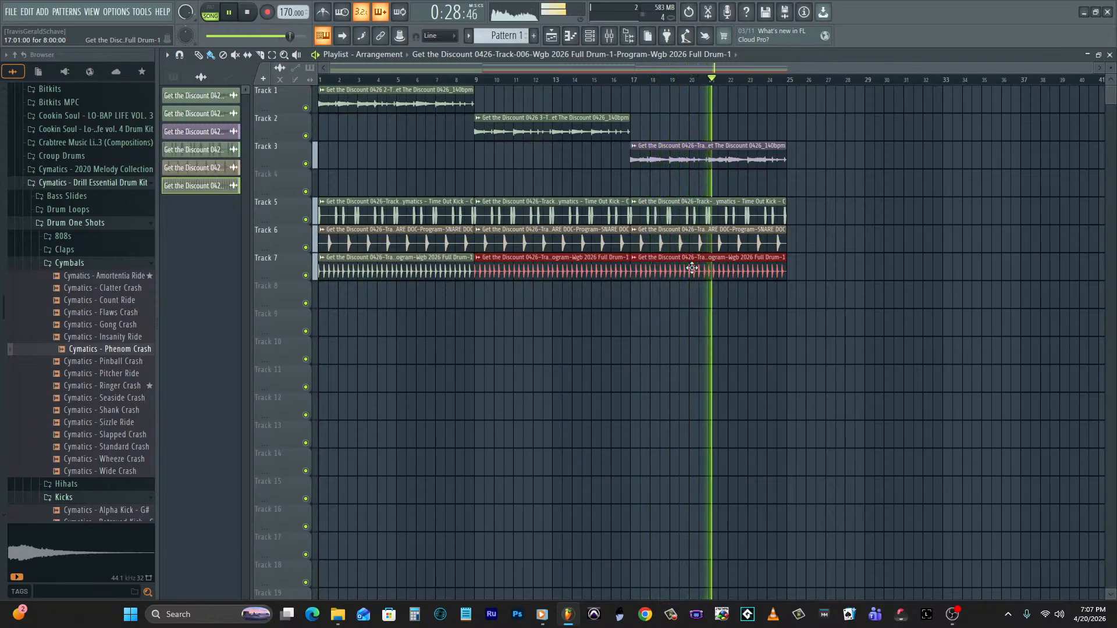
Rename the Track 1 audio clip's channel to SampleH and color it purple.
key(space)
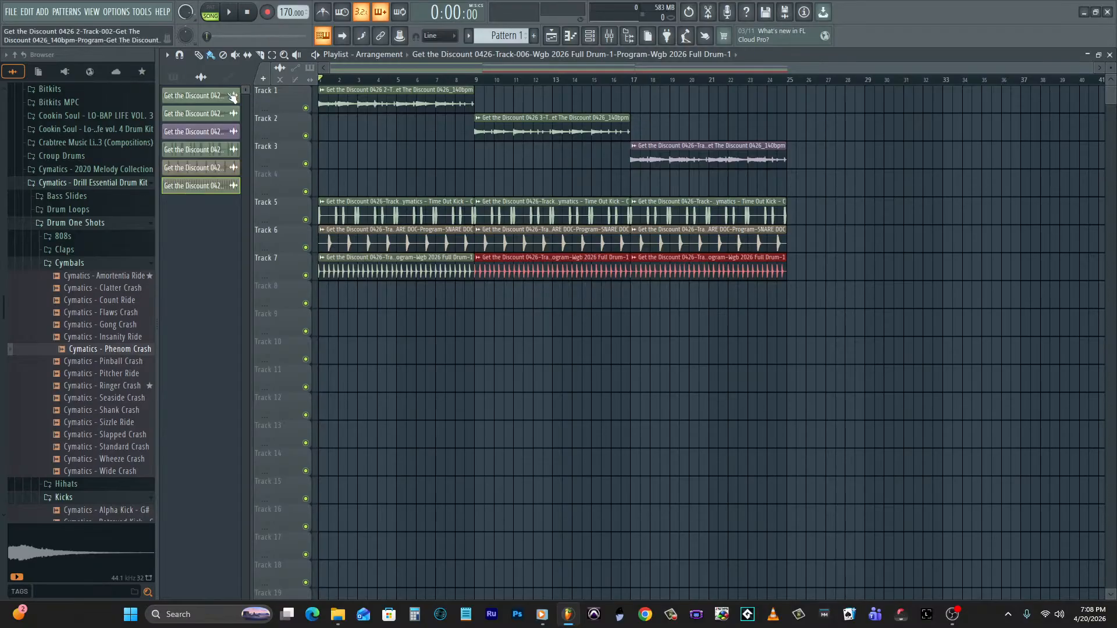
key(space)
click(324, 94)
click(344, 198)
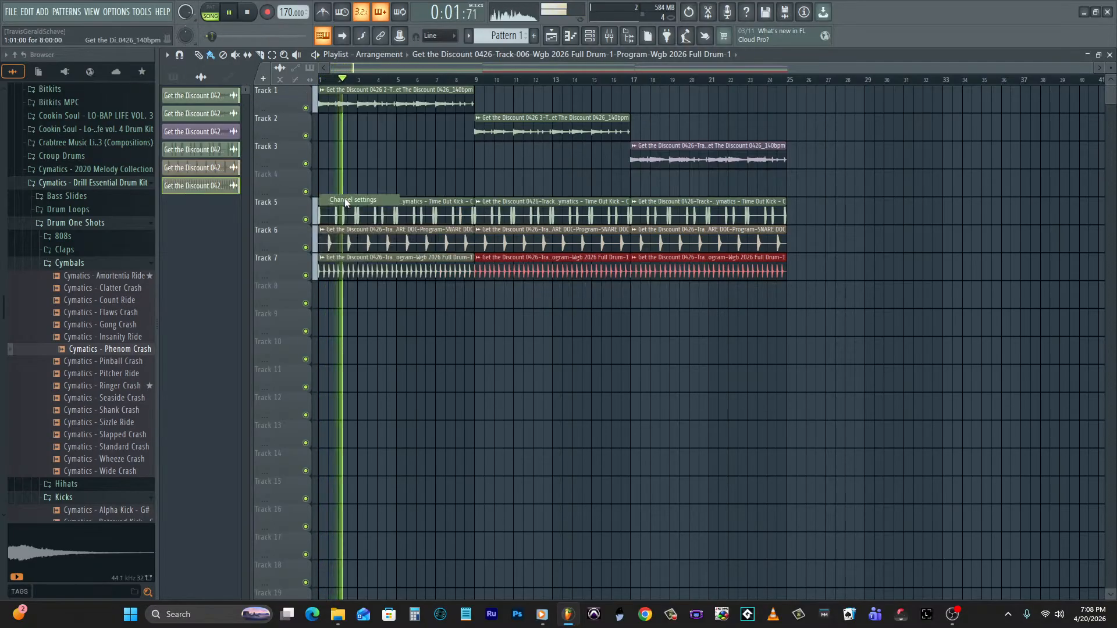
click(347, 201)
text(SampleH)
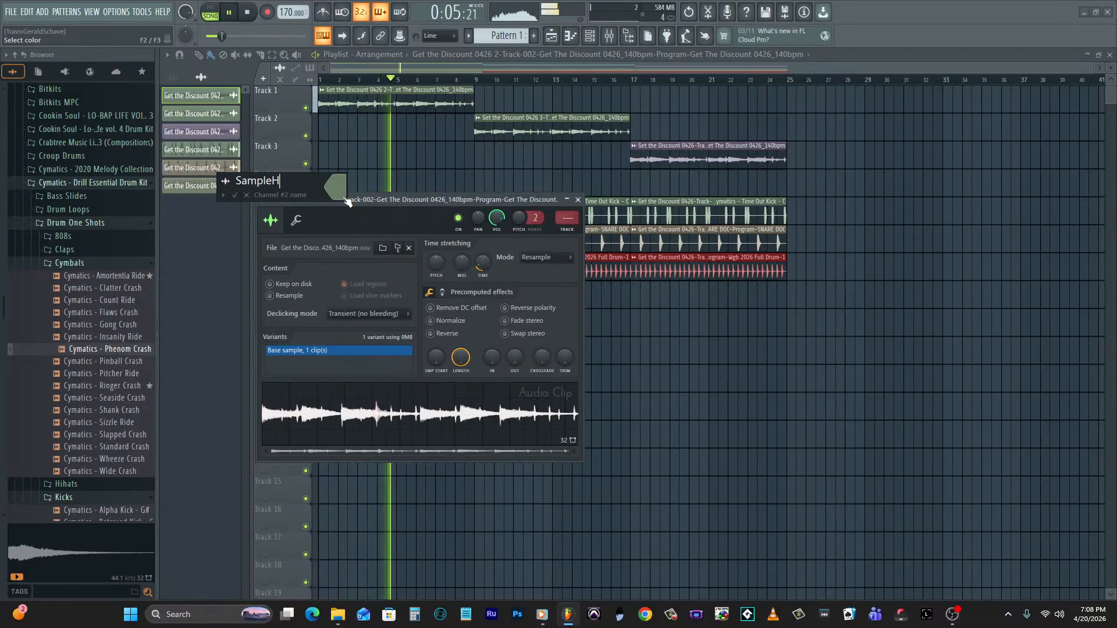
click(345, 198)
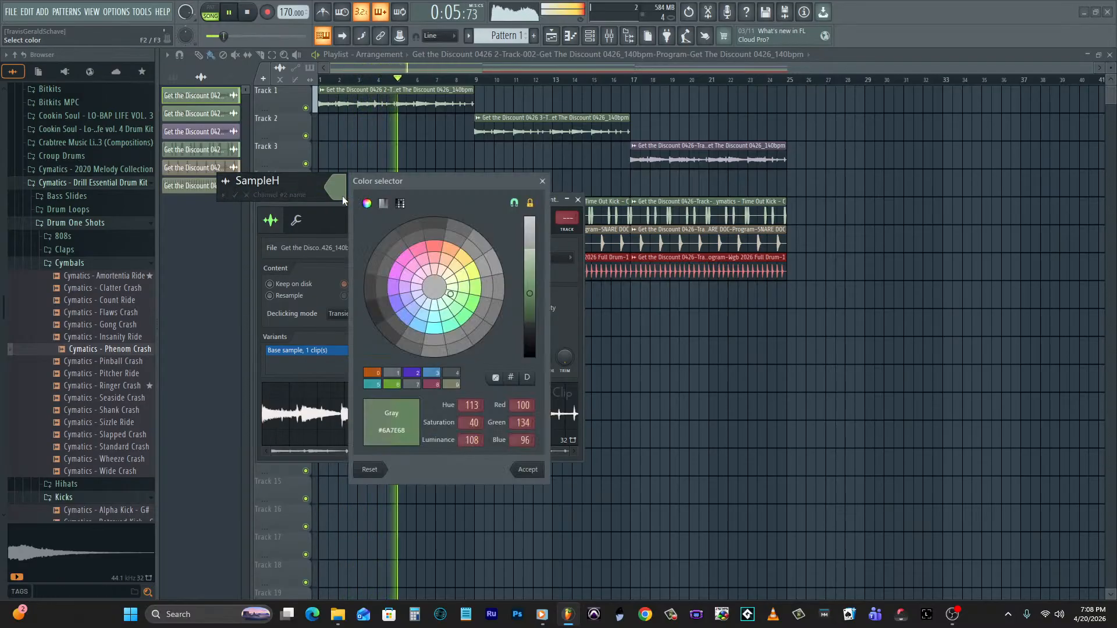
double_click(411, 372)
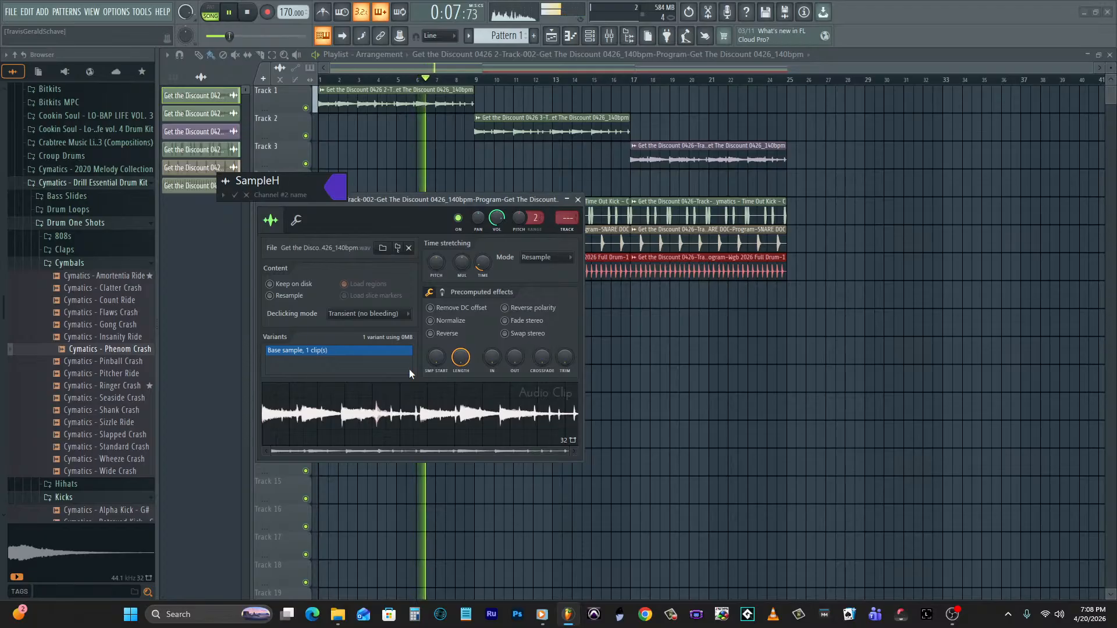
key(Return)
Rename the Track 2 audio clip's channel to SampleV1 and give it the same purple color.
click(484, 119)
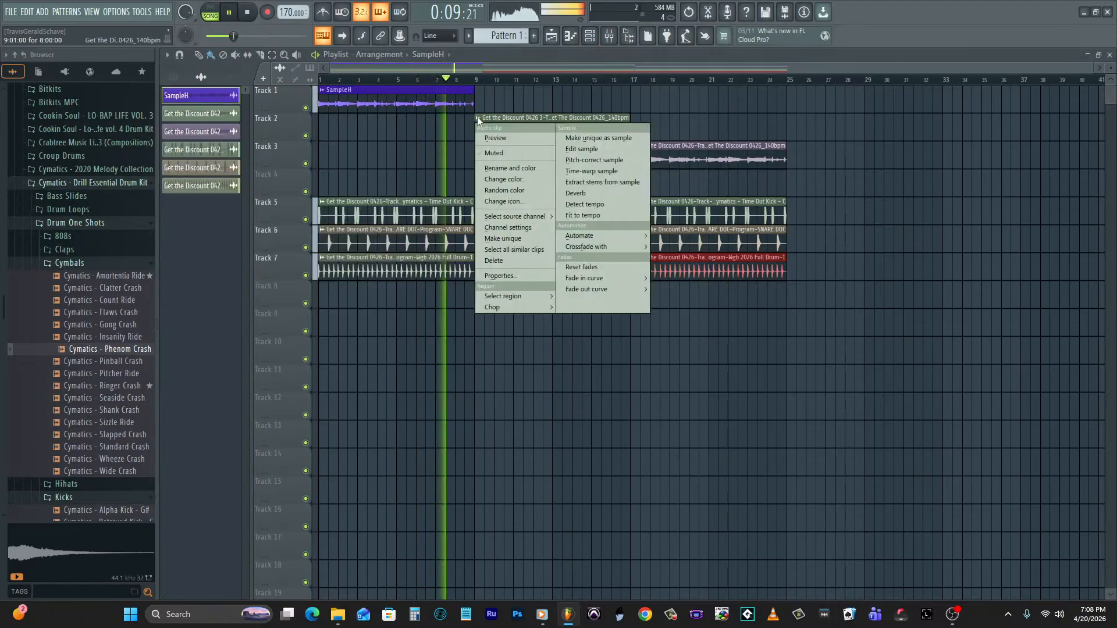
click(509, 227)
key(F2)
text(S)
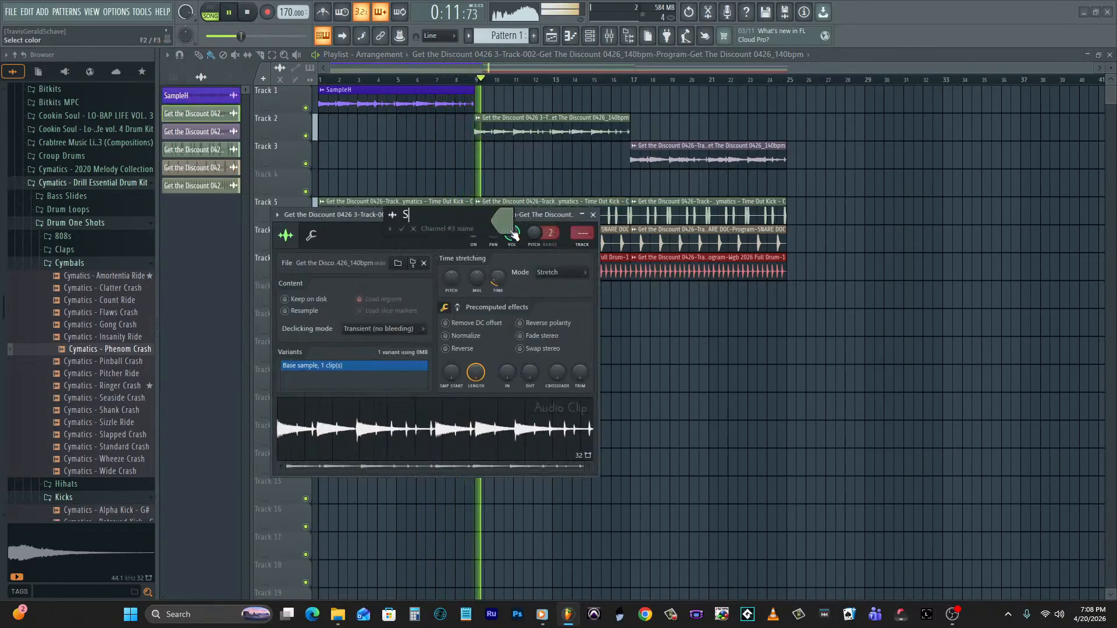
text(ampleV1)
click(508, 229)
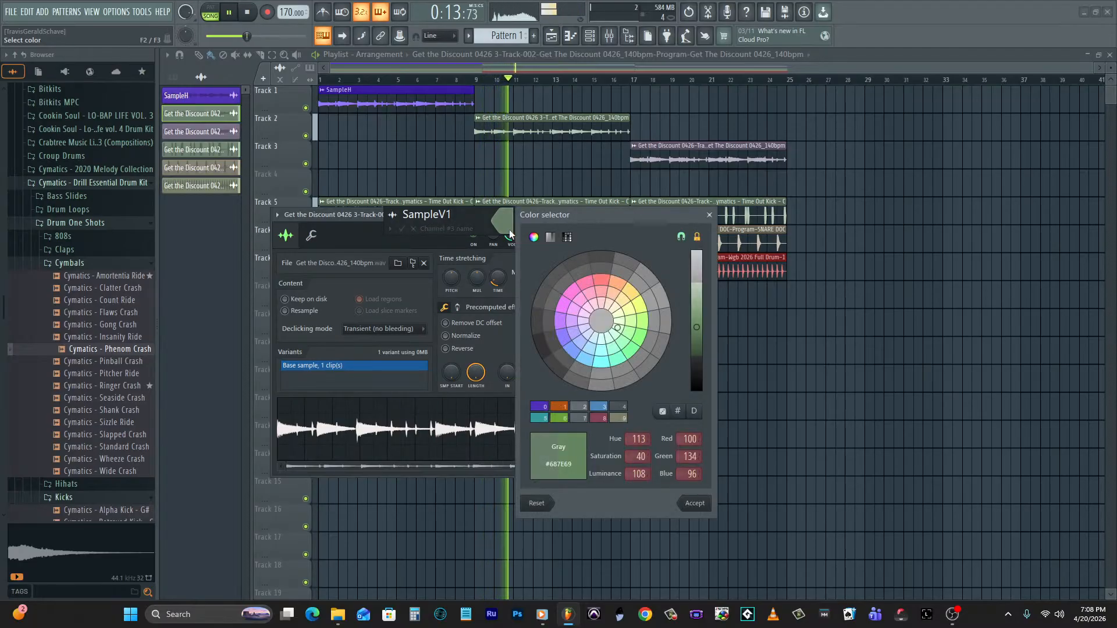
click(538, 405)
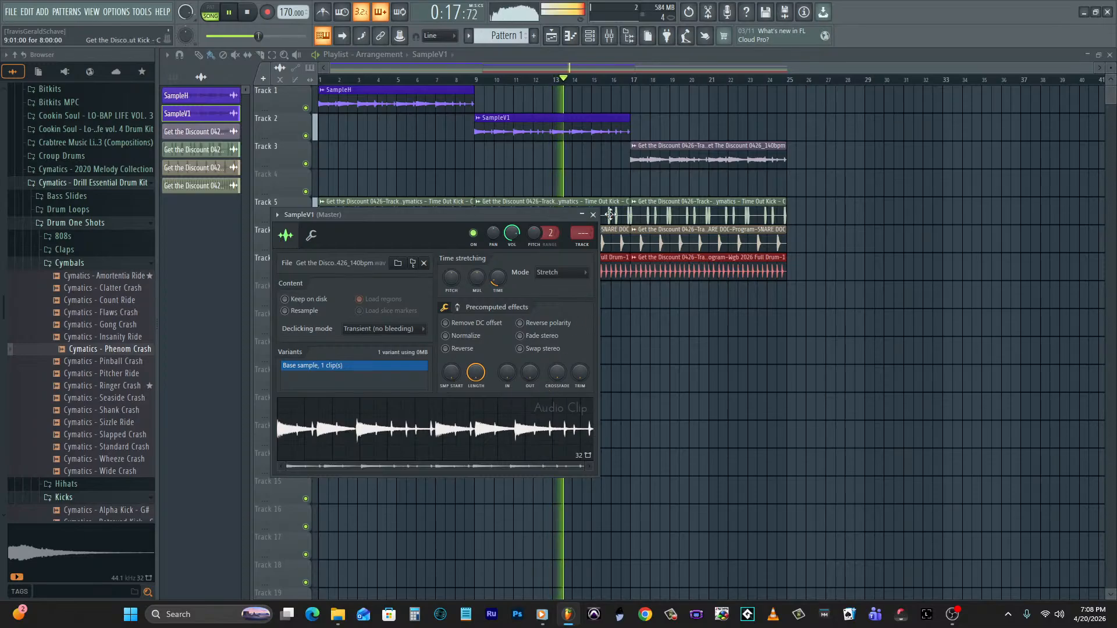
Rename the Track 3 audio clip's channel to SampleV2, color it purple and close its settings.
double_click(639, 148)
click(635, 146)
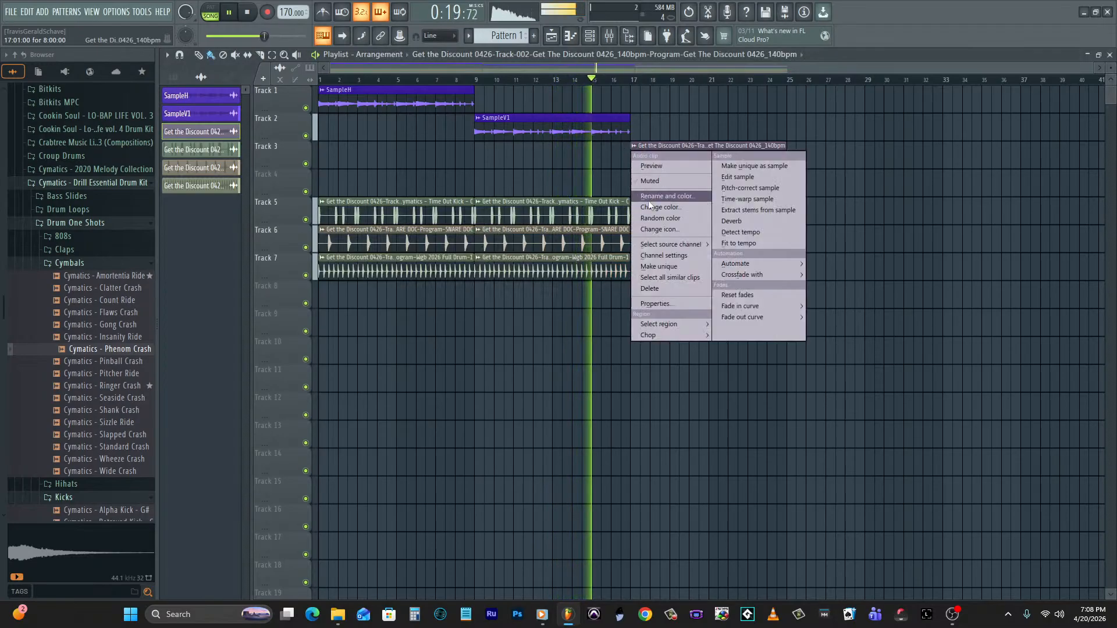
click(658, 254)
key(F2)
text(SampleV2)
click(658, 253)
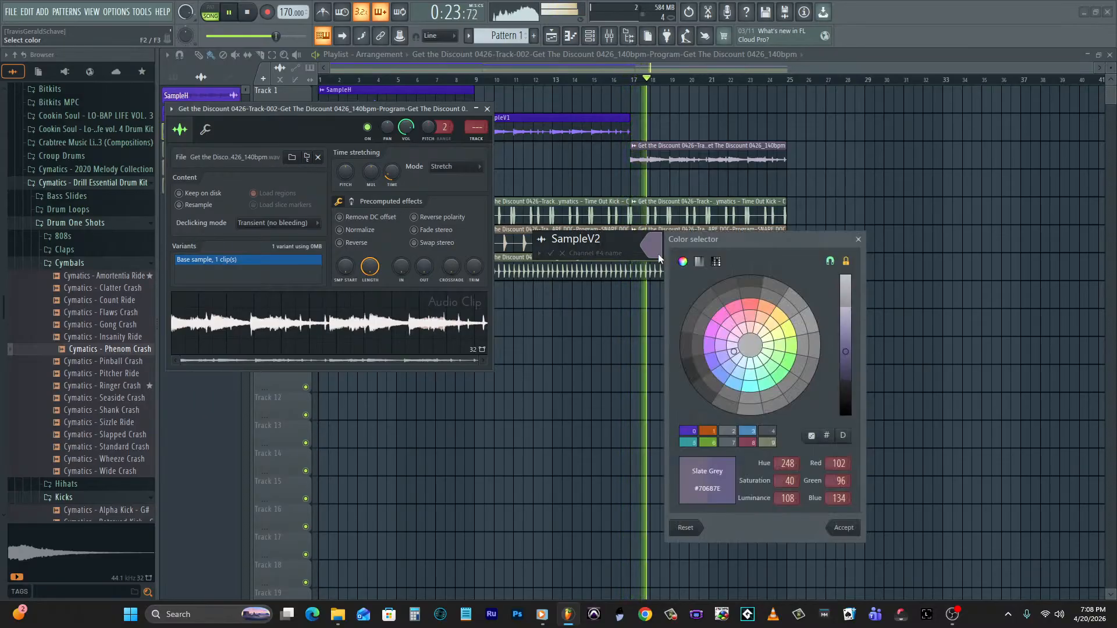
click(690, 430)
key(Return)
key(Escape)
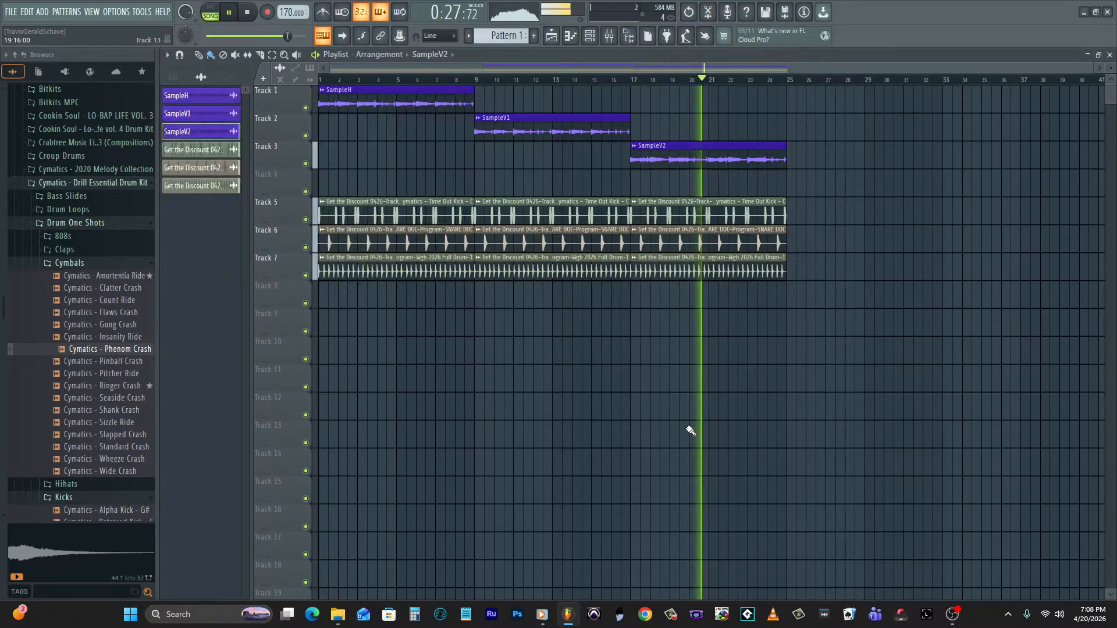
Rename the kick clips' channel on Track 5 to Kick and color it steel blue.
click(324, 202)
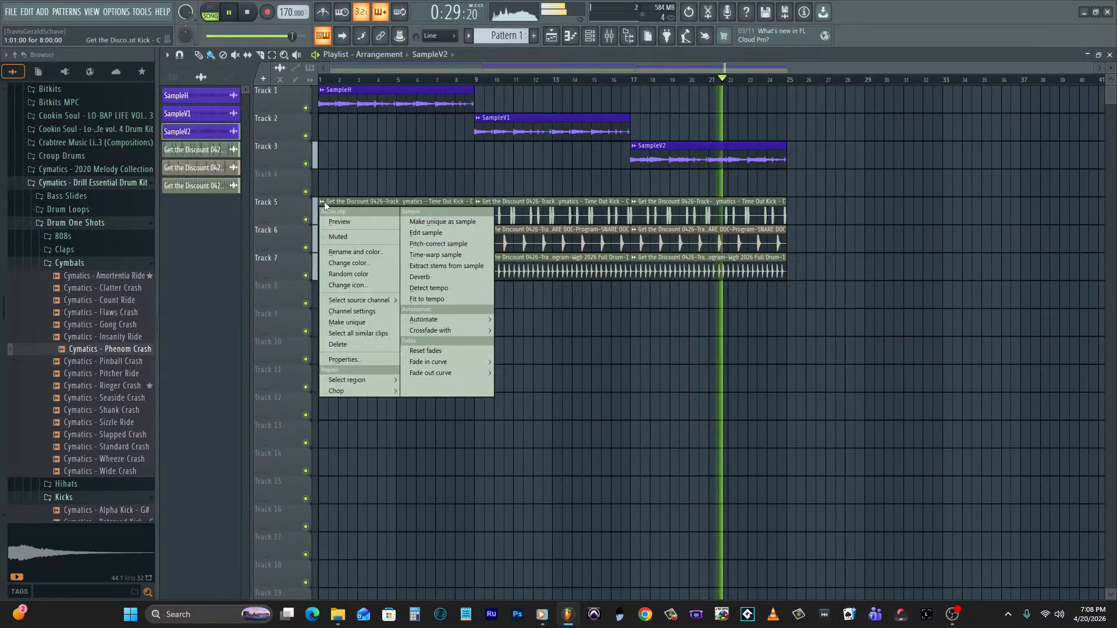
click(340, 308)
text(Kick)
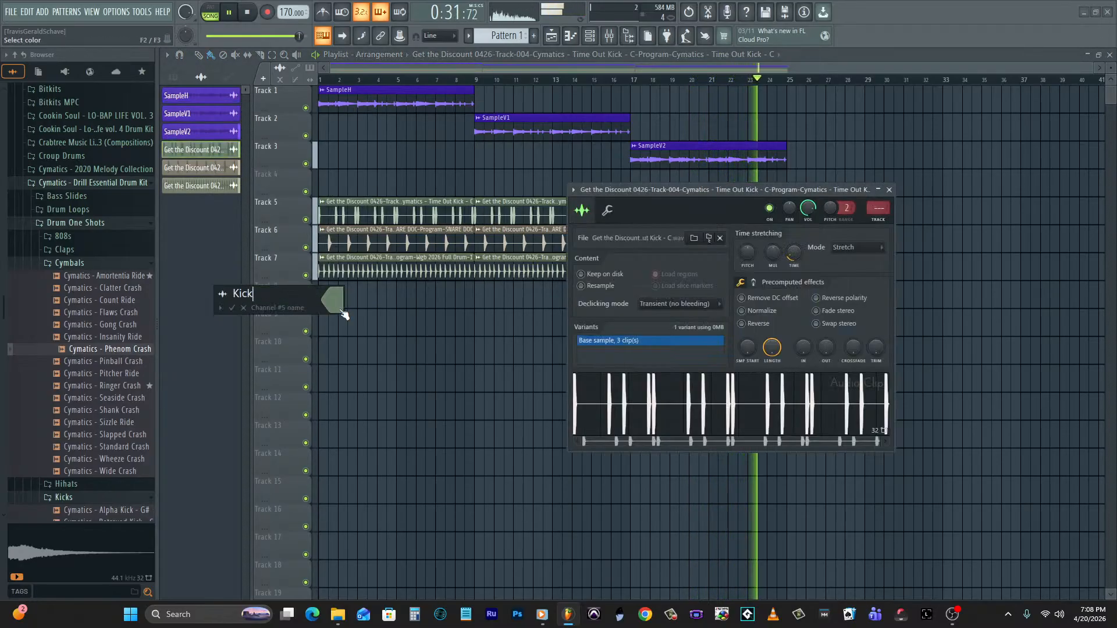
click(340, 309)
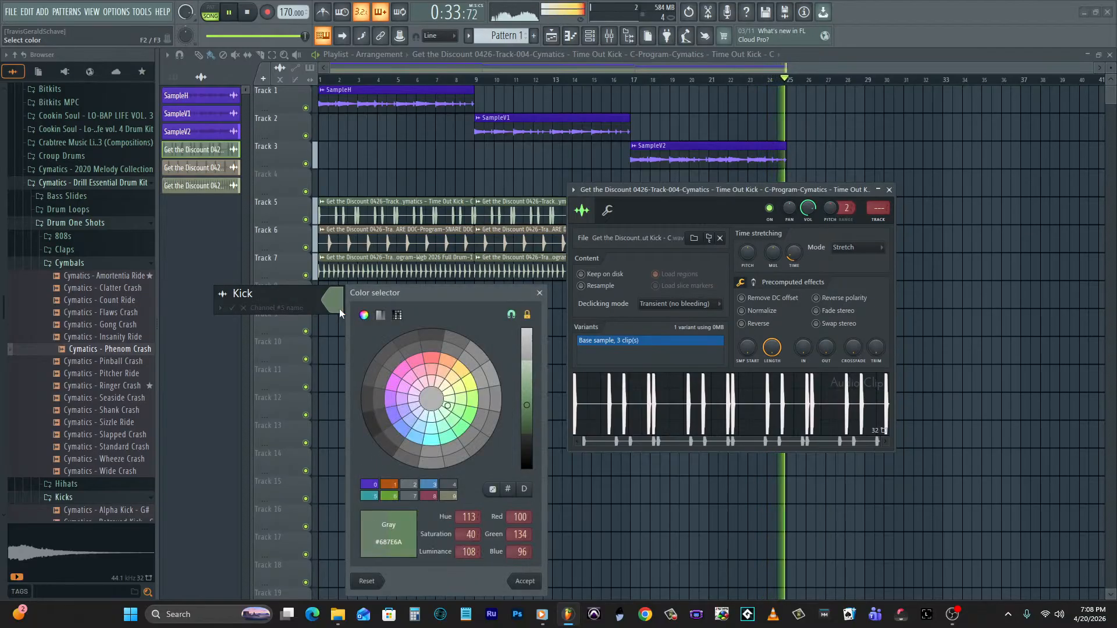
click(423, 483)
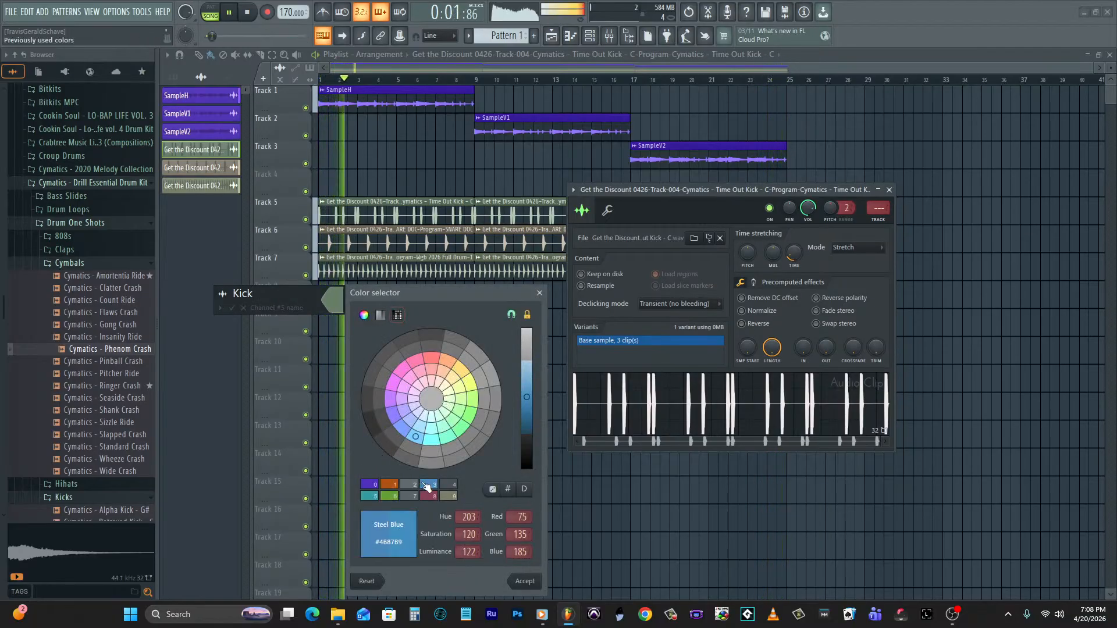
key(Return)
key(Return)
key(Escape)
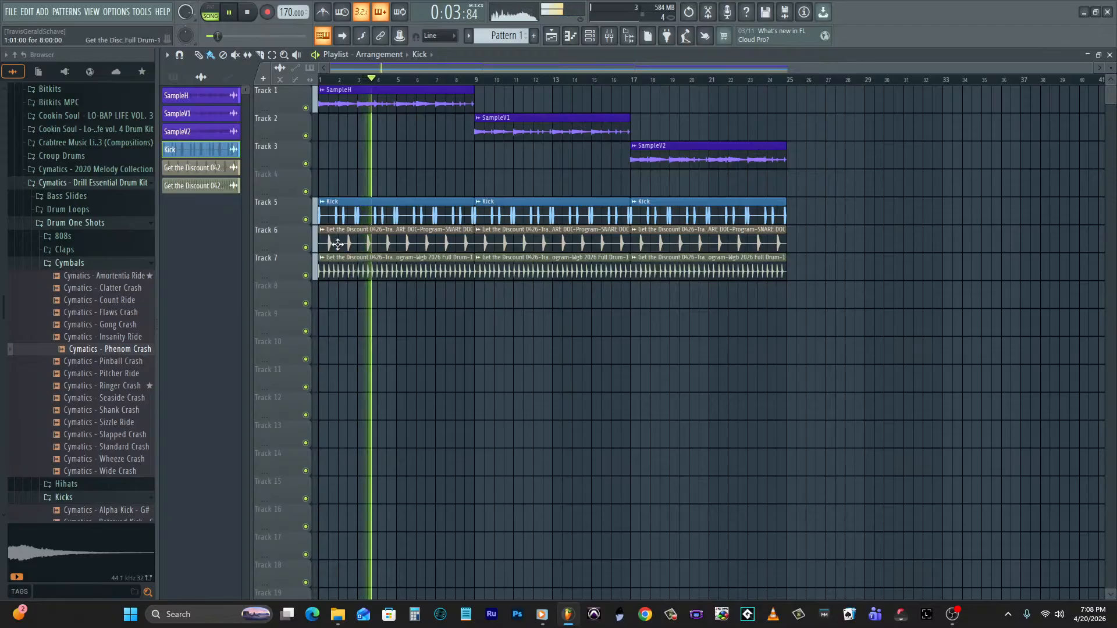
Rename the snare clips' channel on Track 6 to Snare and color it the same blue as the kick.
click(321, 229)
click(345, 339)
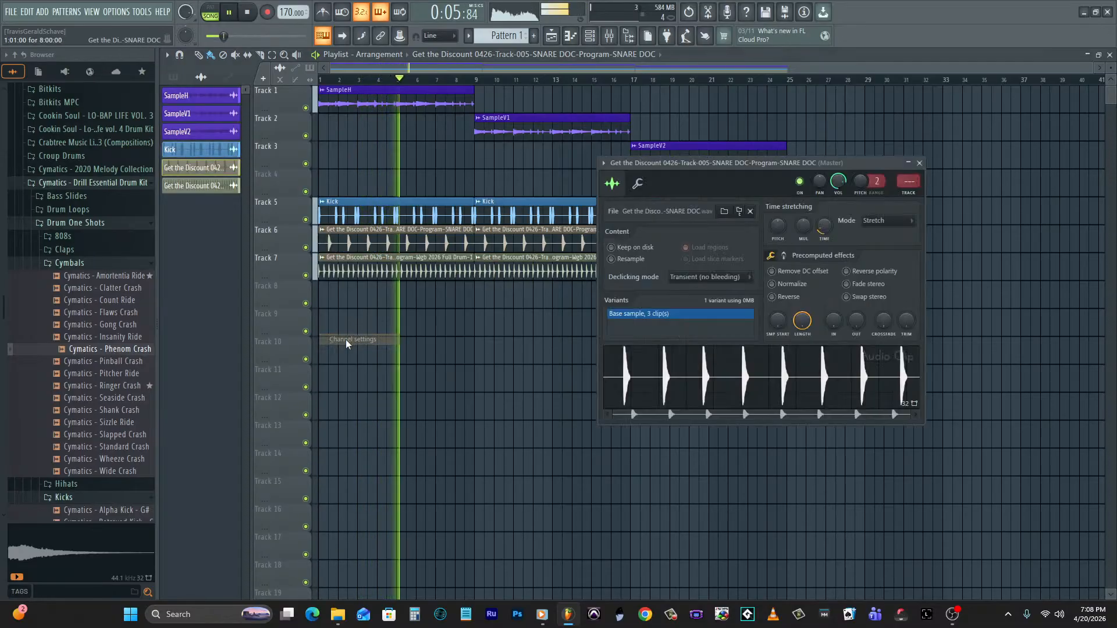
text(Snare)
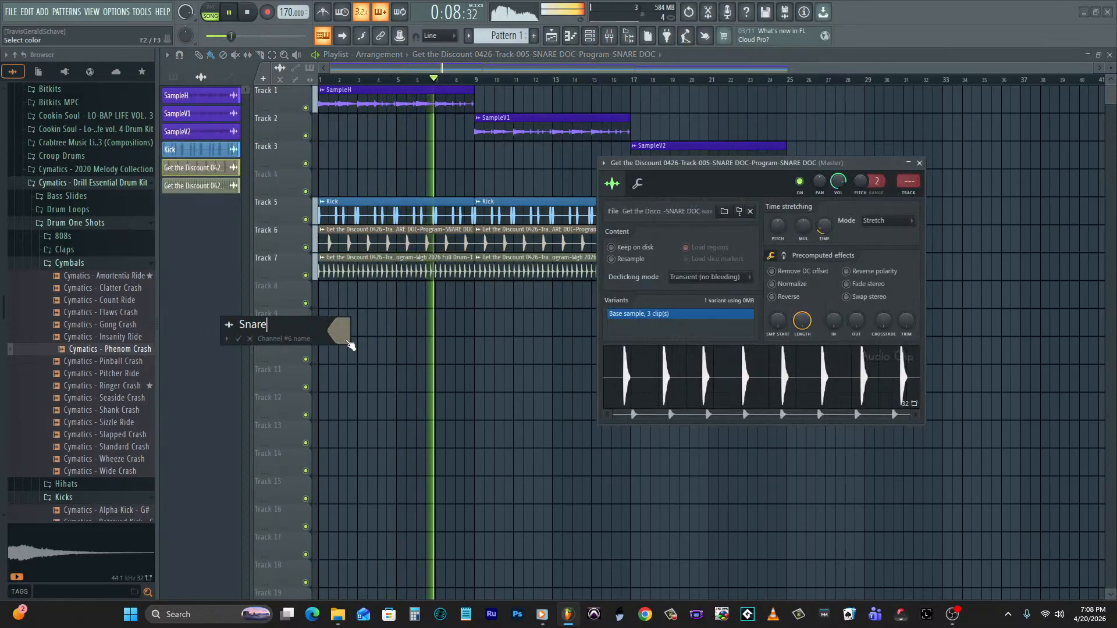
click(346, 342)
double_click(374, 484)
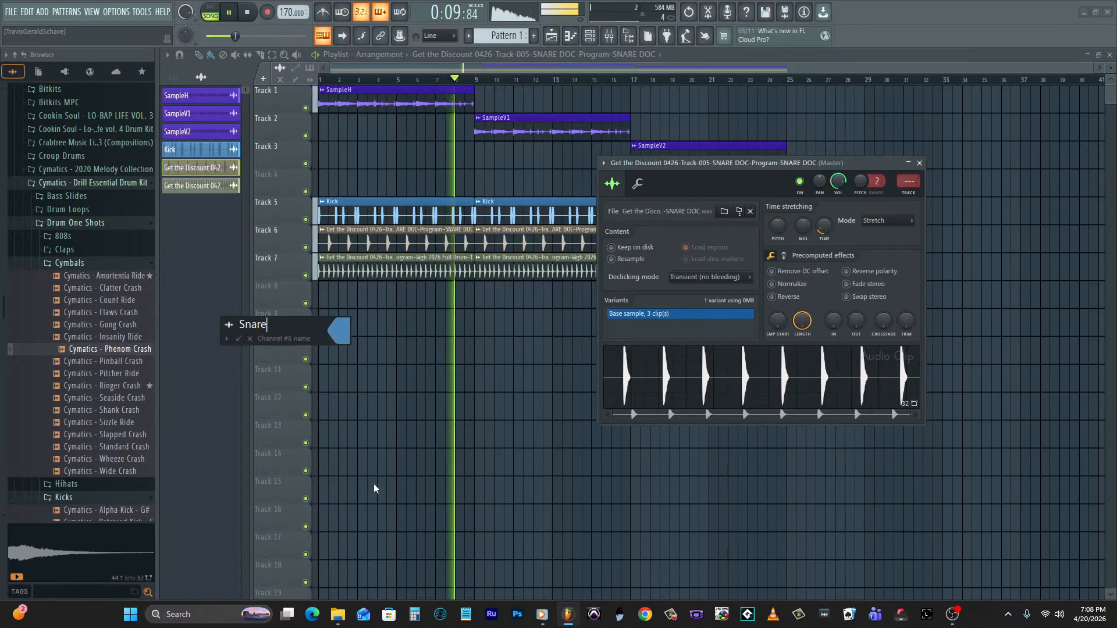
key(Return)
key(Escape)
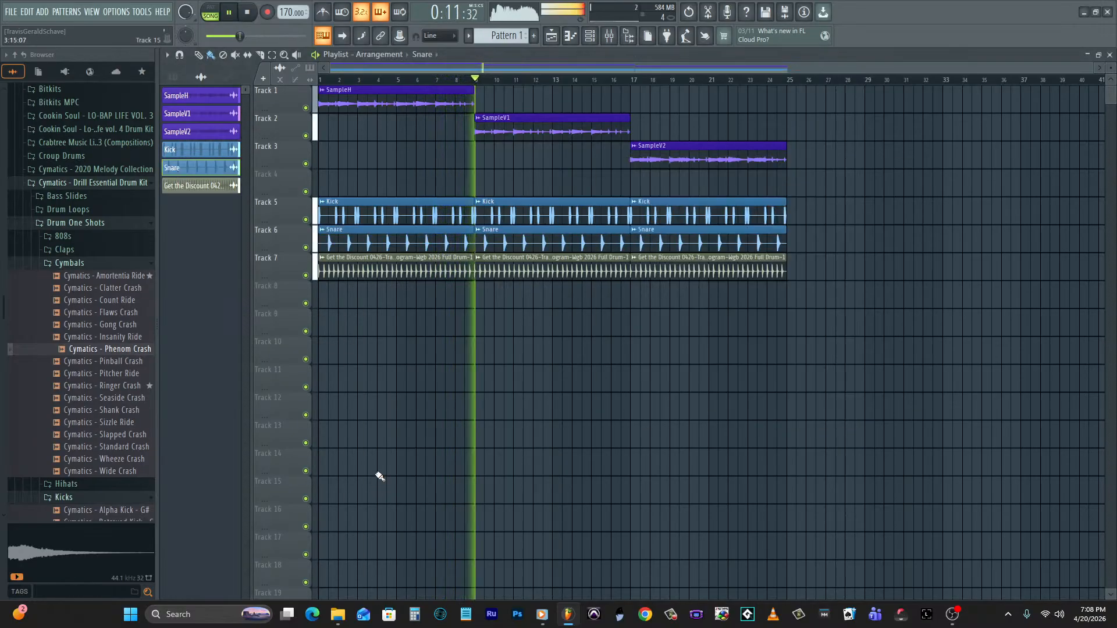
Rename the hi-hat clips' channel on Track 7 to HH and color it blue like the other drums.
right_click(323, 263)
click(343, 368)
click(346, 368)
text(HH)
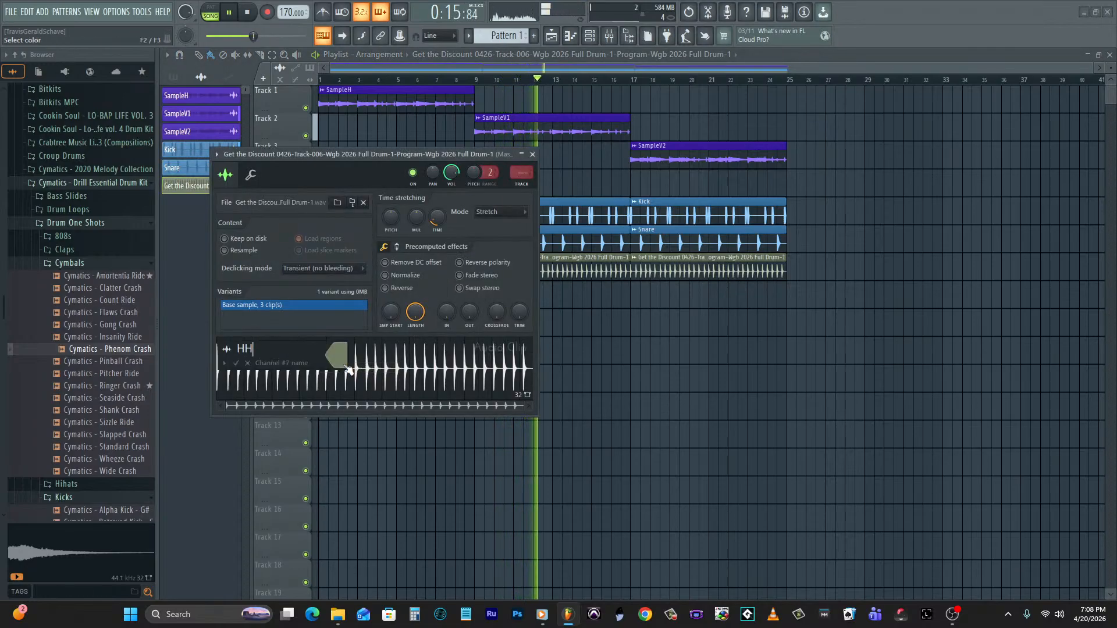
click(348, 368)
click(373, 484)
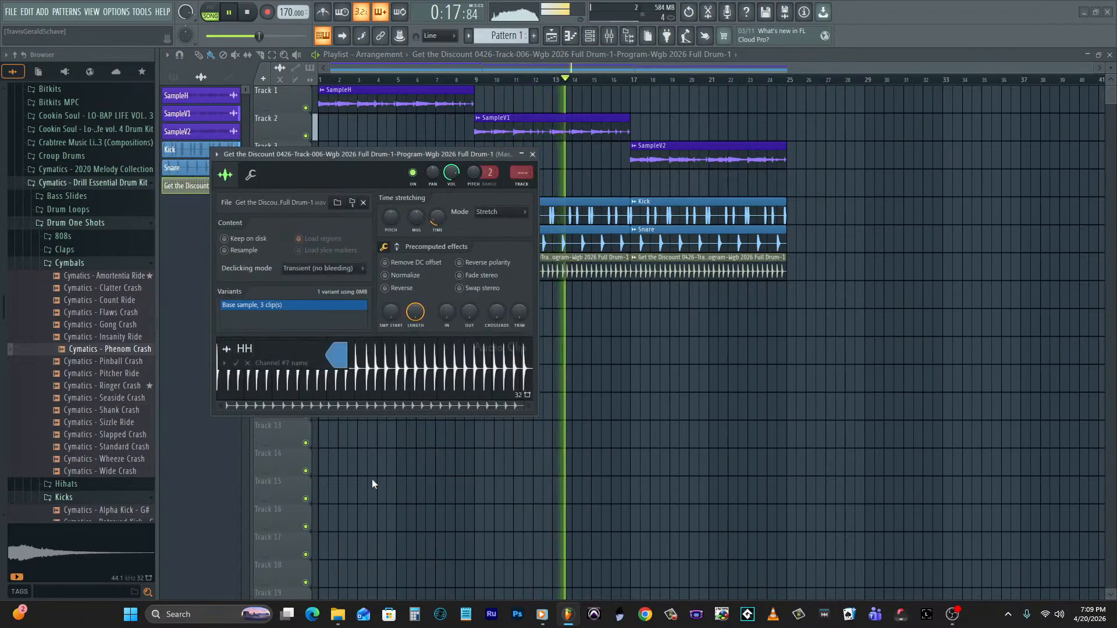
right_click(552, 493)
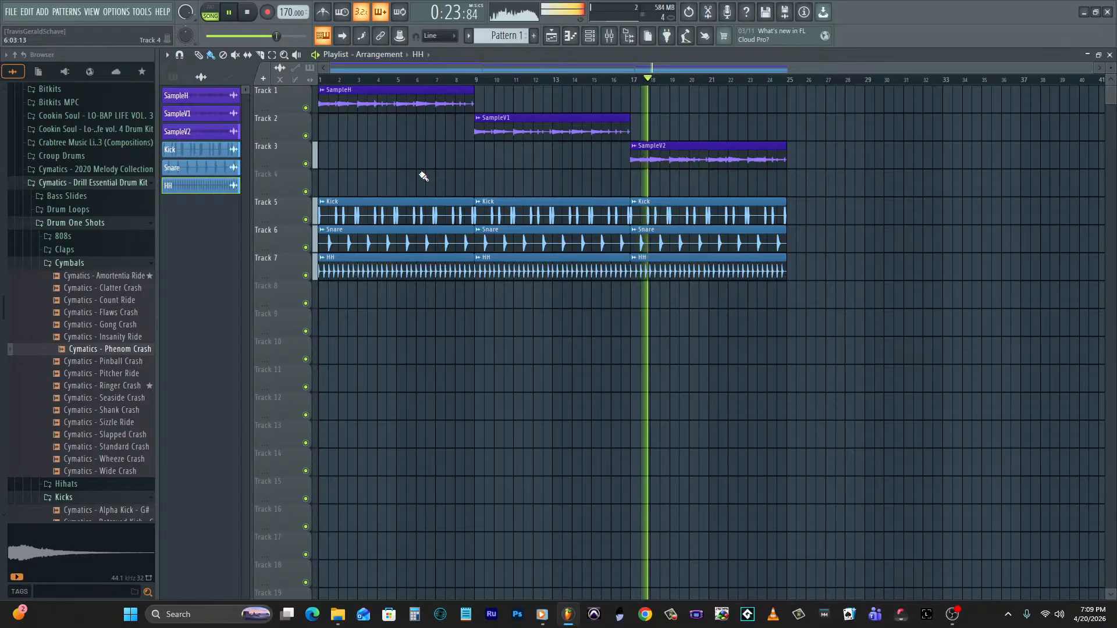
Stop playback and reorder the sample clips so SampleV2 starts at bar 1, SampleH at bar 9 and SampleV1 at bar 17.
key(space)
key(space)
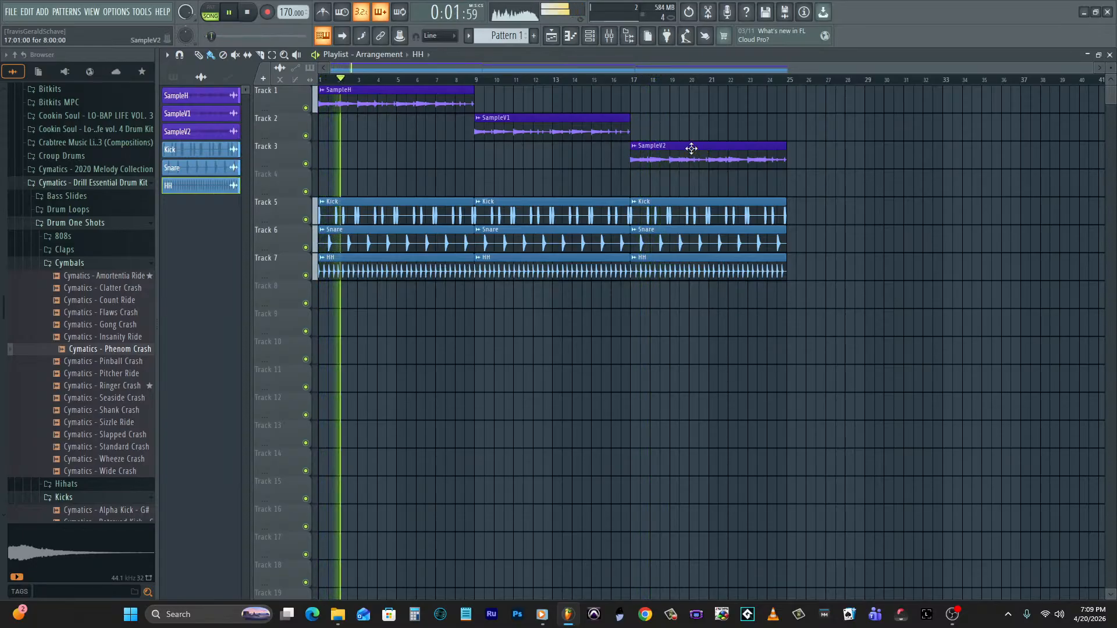
key(space)
drag(691, 148, 379, 149)
drag(373, 100, 535, 93)
drag(516, 138, 668, 132)
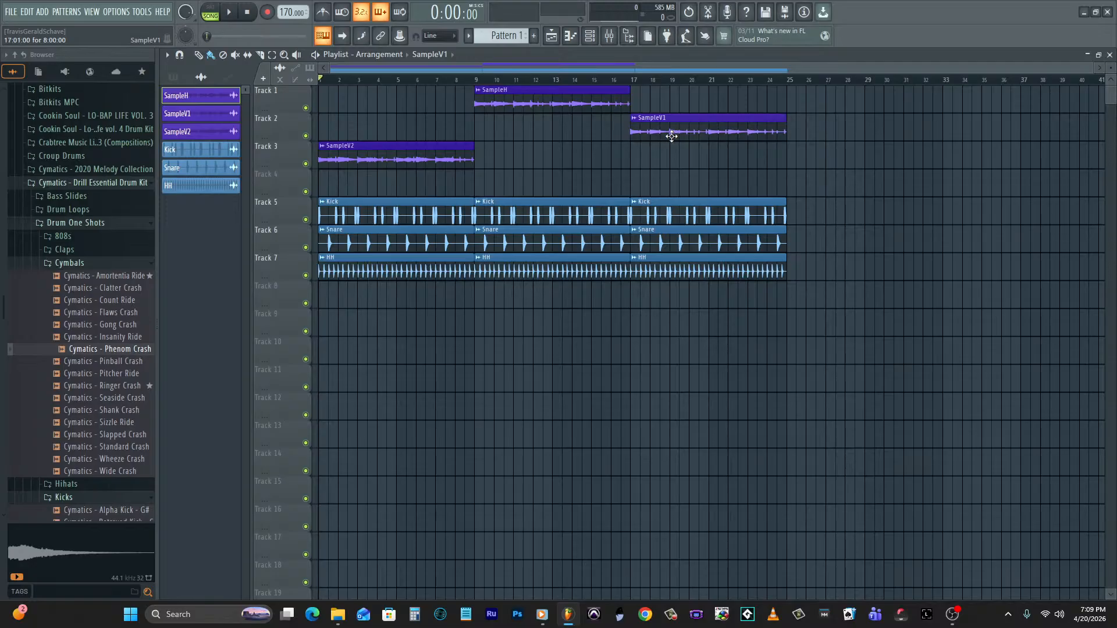
Move the SampleV2 clip to Track 1, SampleH to Track 2 and SampleV1 to Track 3, keeping their bar positions.
drag(407, 145, 407, 89)
drag(532, 106, 531, 132)
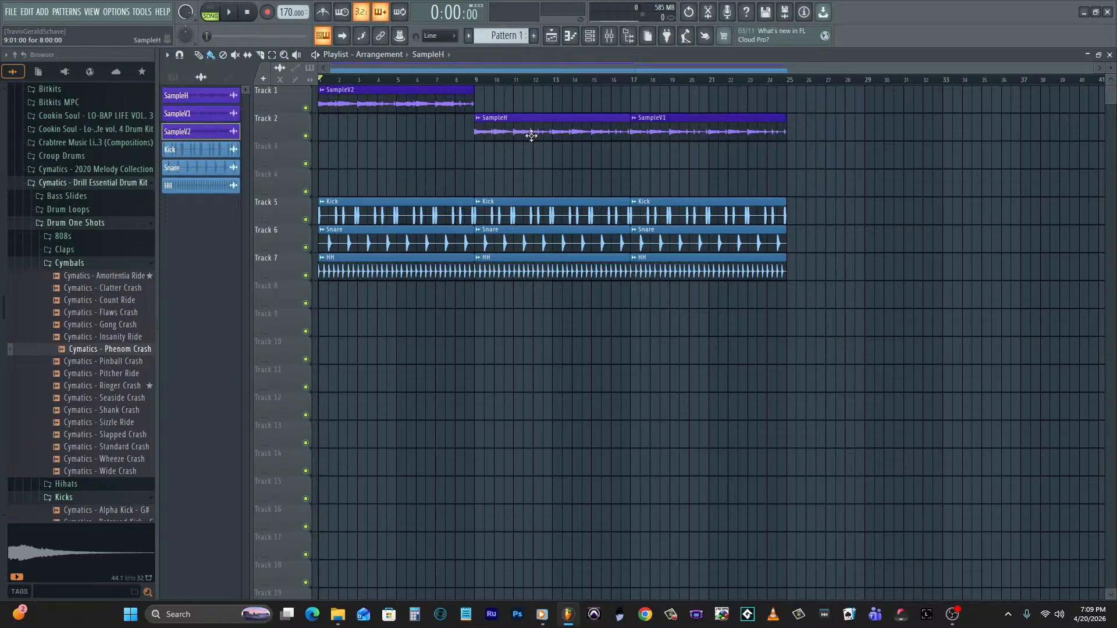
drag(703, 131, 703, 155)
Rename the Track 1 clip's channel to SampleH and close its channel settings.
click(323, 91)
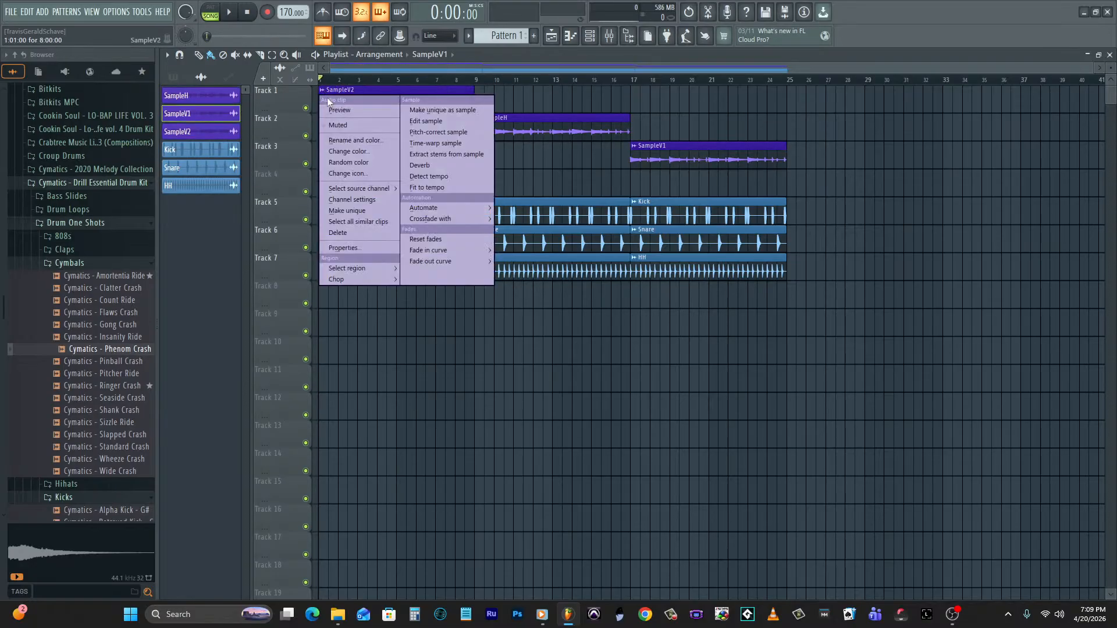
click(361, 200)
key(F2)
key(Right)
key(BackSpace)
key(BackSpace)
text(H)
key(Return)
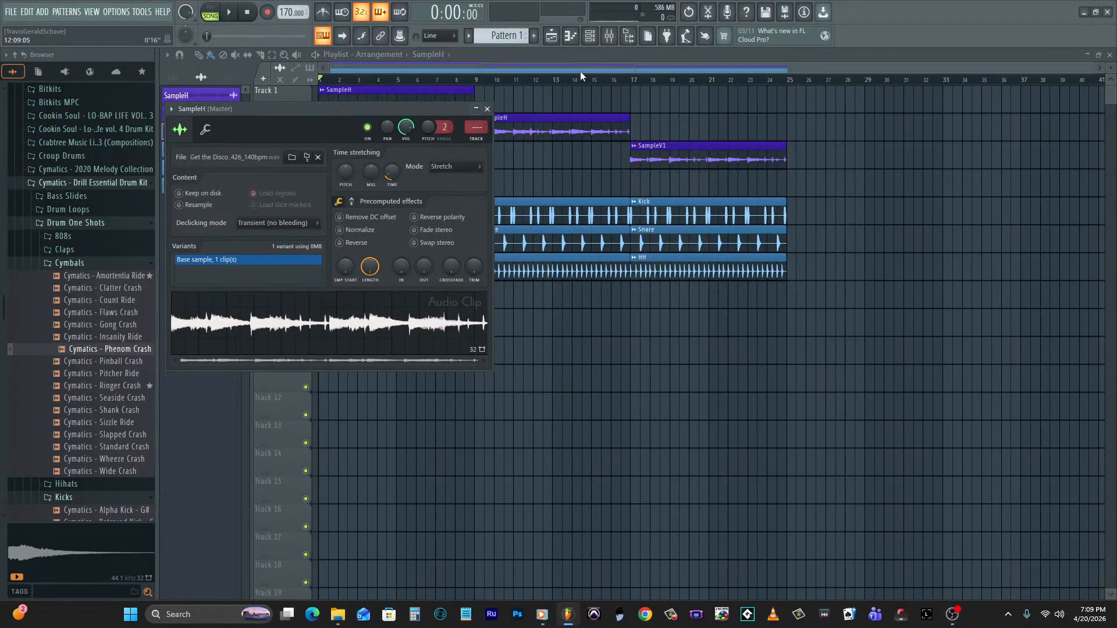
click(487, 109)
Open the channel settings of the Track 2 SampleH clip and start editing the channel name.
click(479, 119)
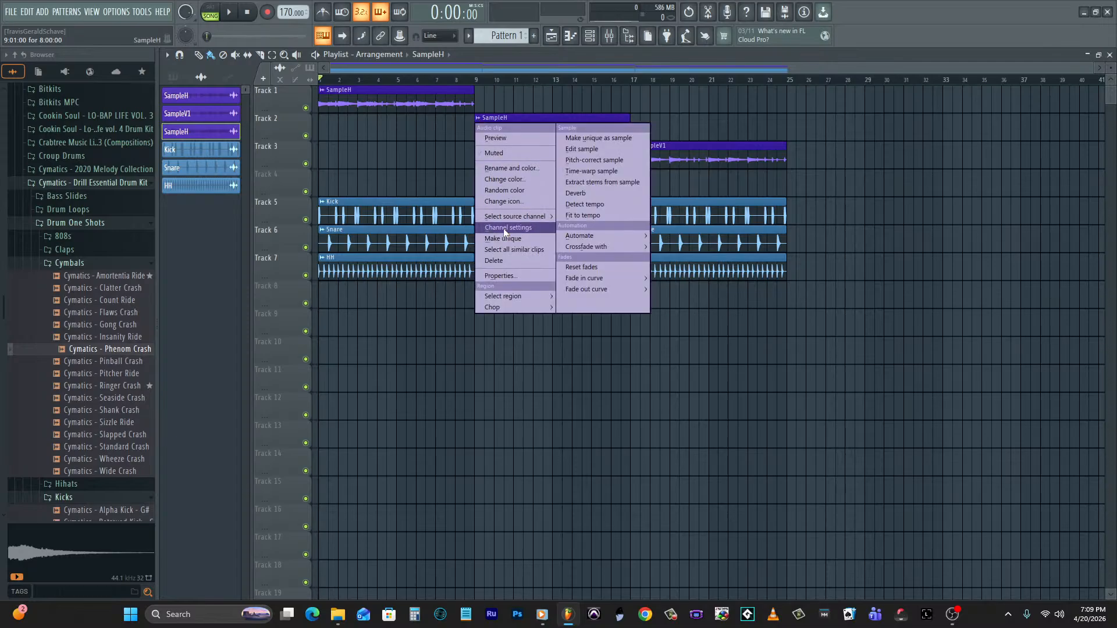
click(514, 226)
key(F2)
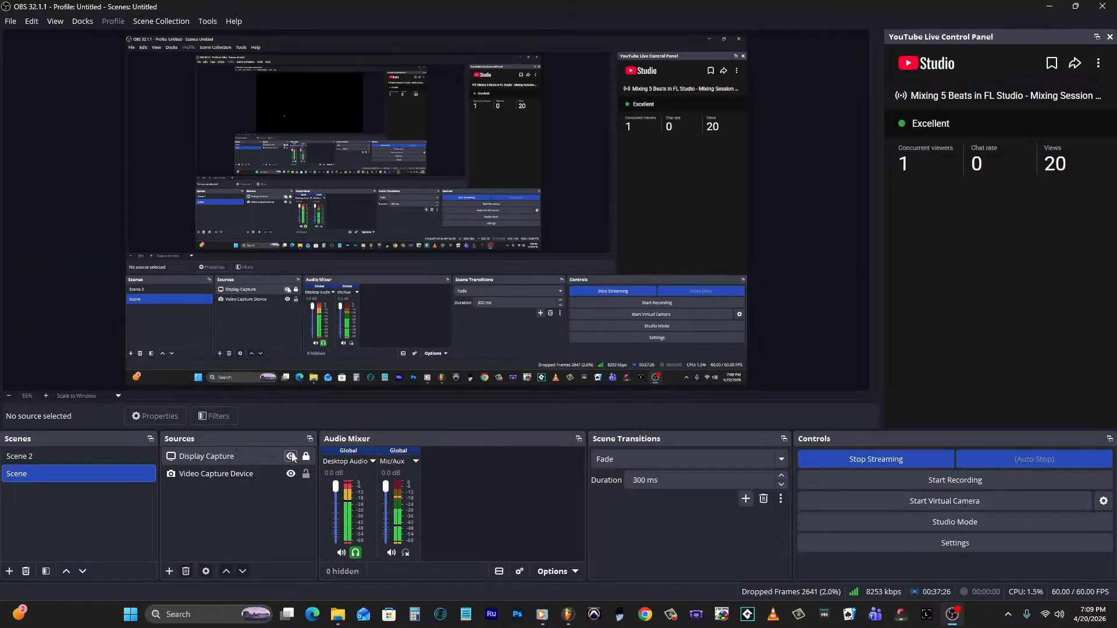
Switch between FL Studio and OBS to check the live stream, ending back in FL Studio.
click(567, 614)
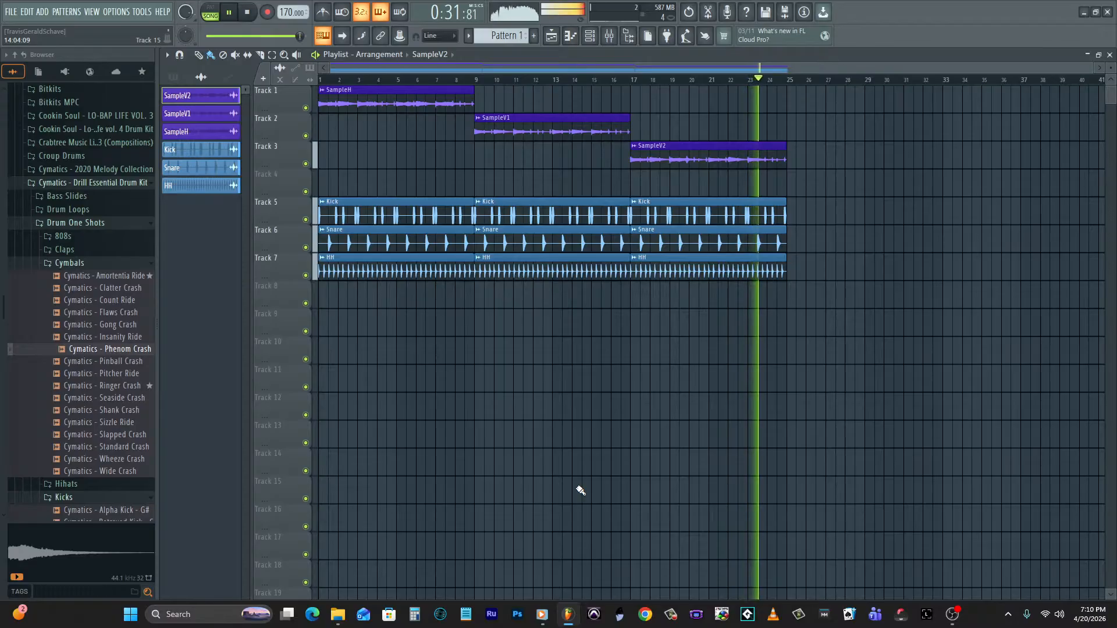
click(952, 614)
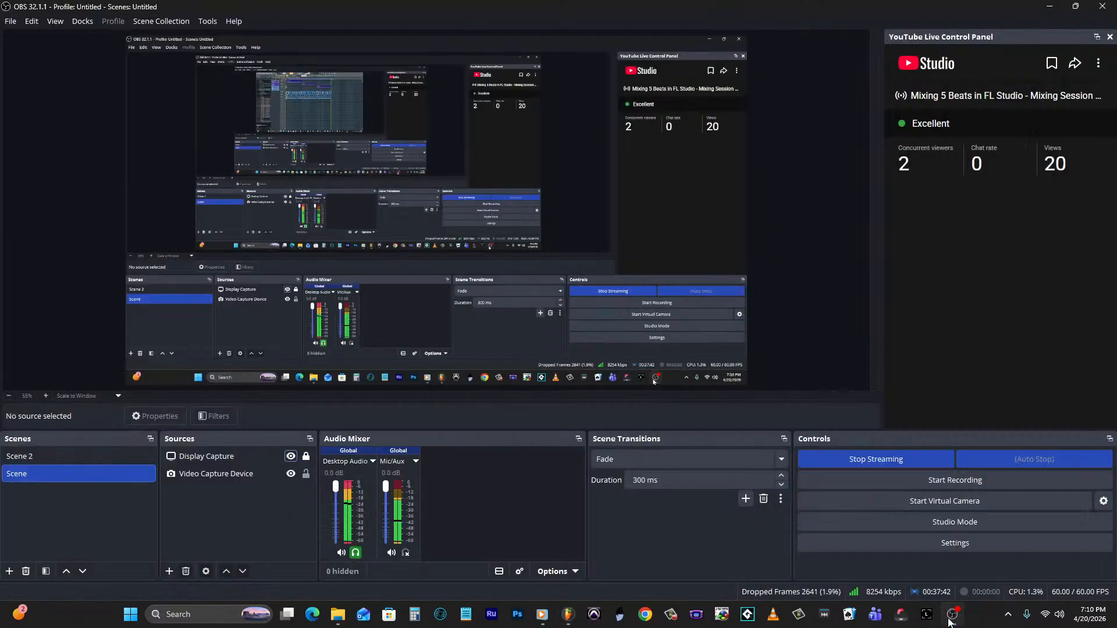
click(952, 616)
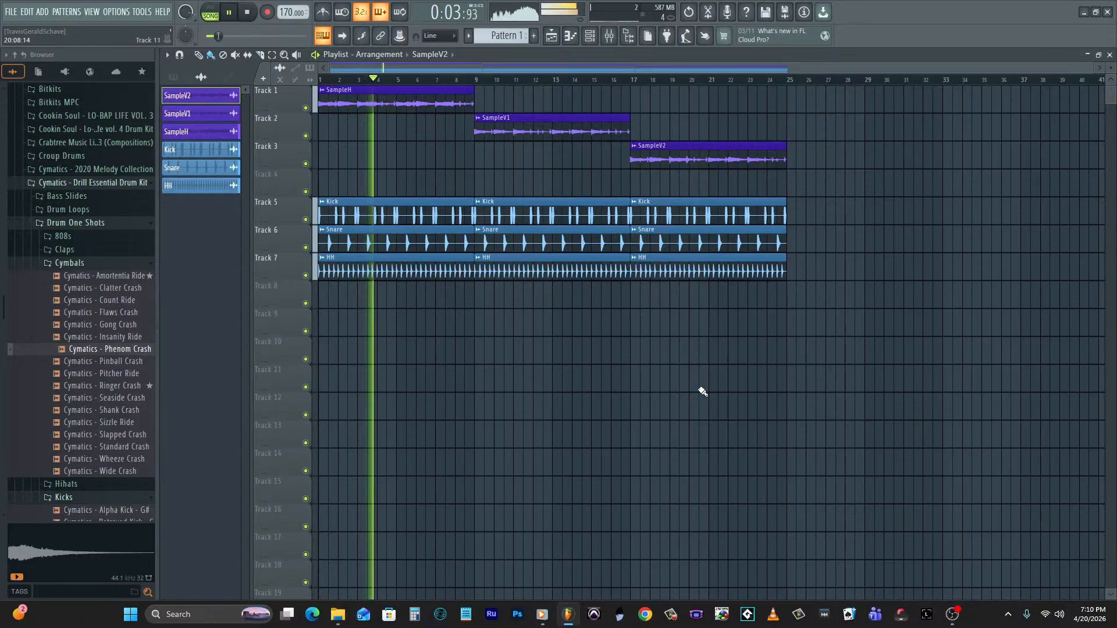
Stop playback and open the Channel rack listing the sample and drum channels.
key(space)
click(590, 36)
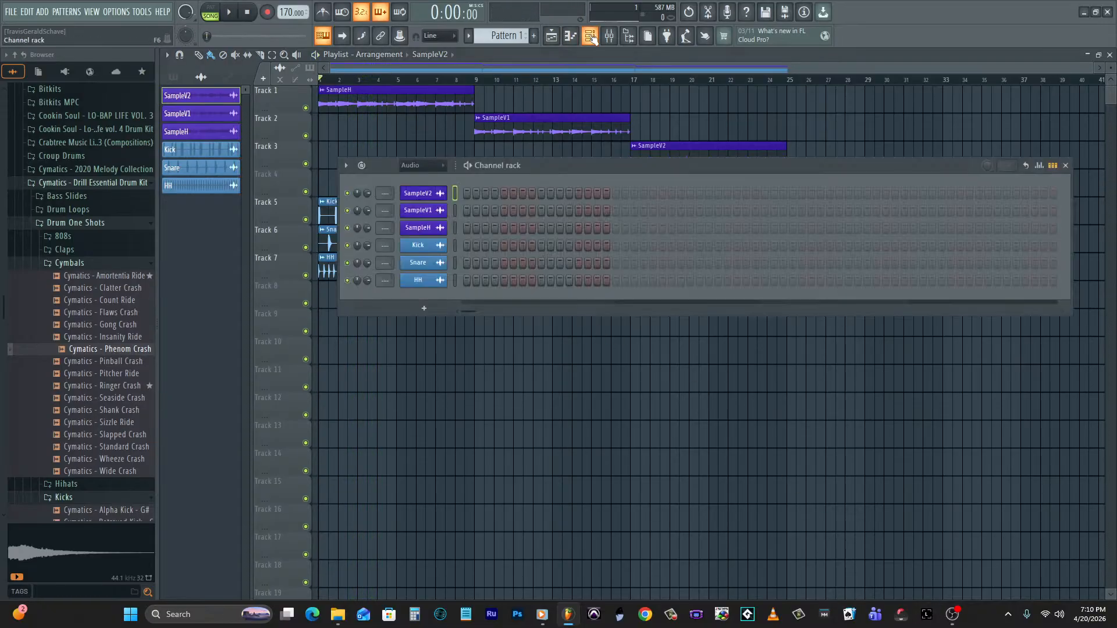
Move the SampleH channel to the top of the Channel rack.
click(455, 229)
key(alt+Up)
key(alt+Up)
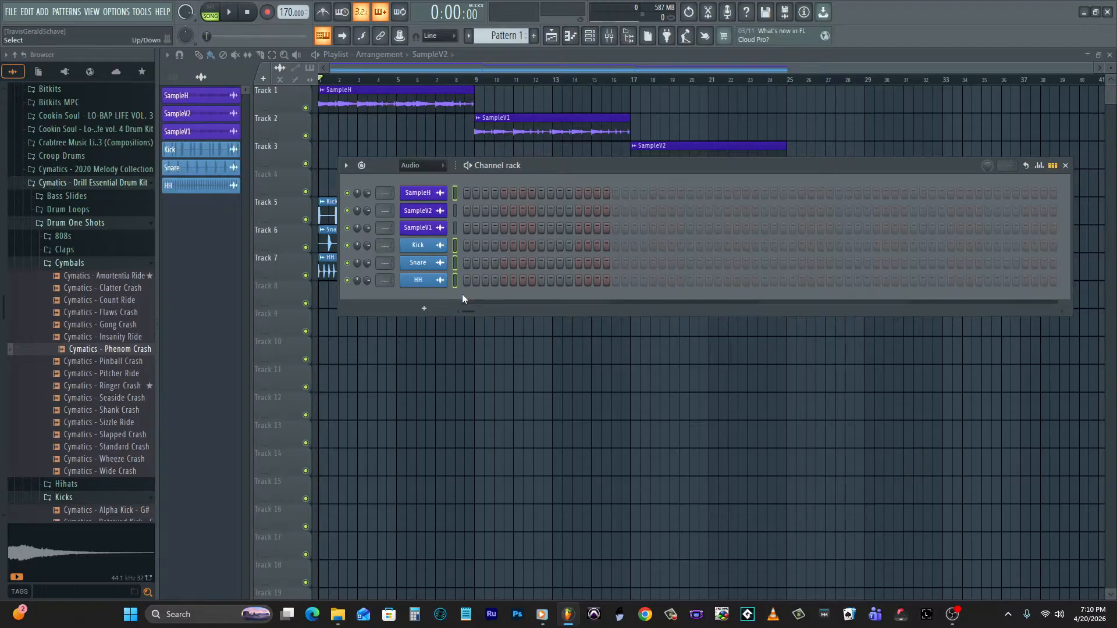
Open the mixer and route the selected SampleH, Kick, Snare and HH channels to mixer tracks starting at Insert 1.
click(610, 35)
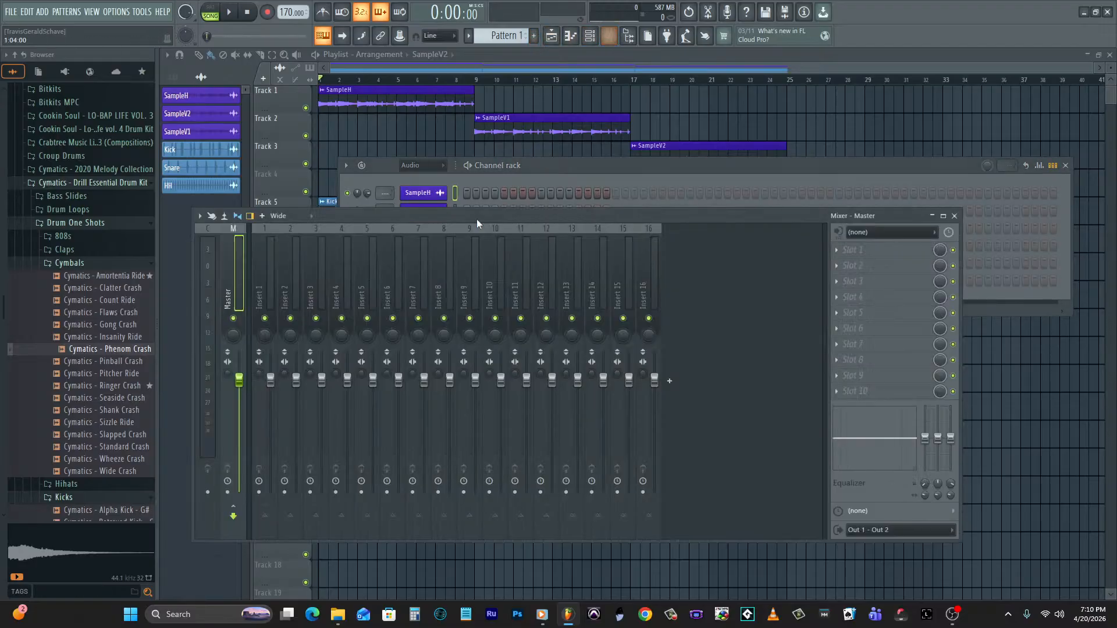
key(ctrl+l)
double_click(273, 281)
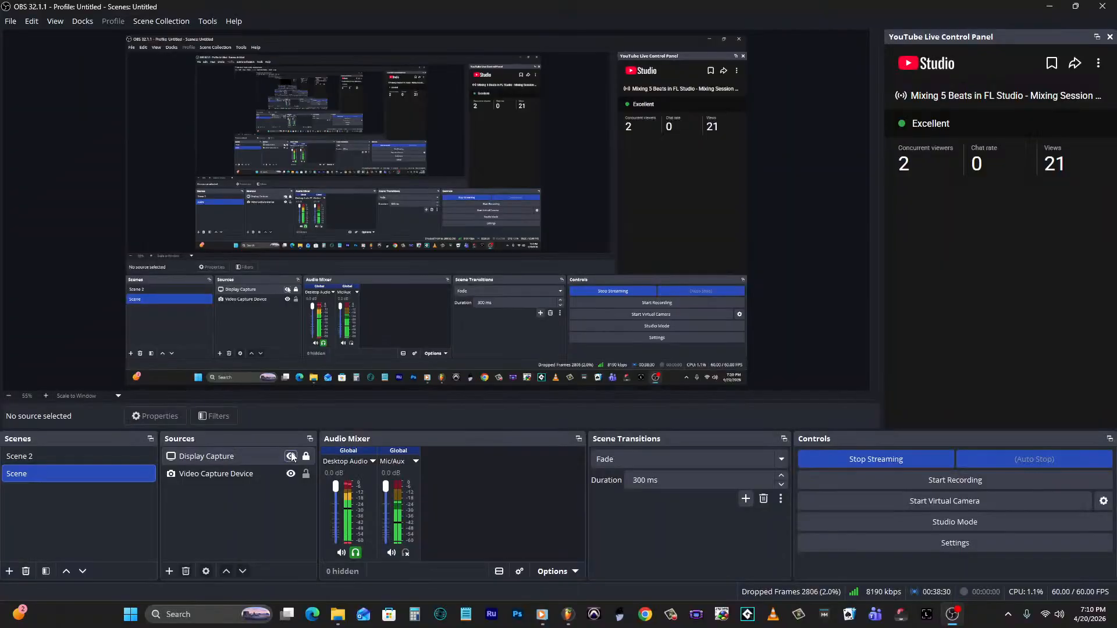
Return to FL Studio, select the Sample mixer track and stop playback.
click(568, 615)
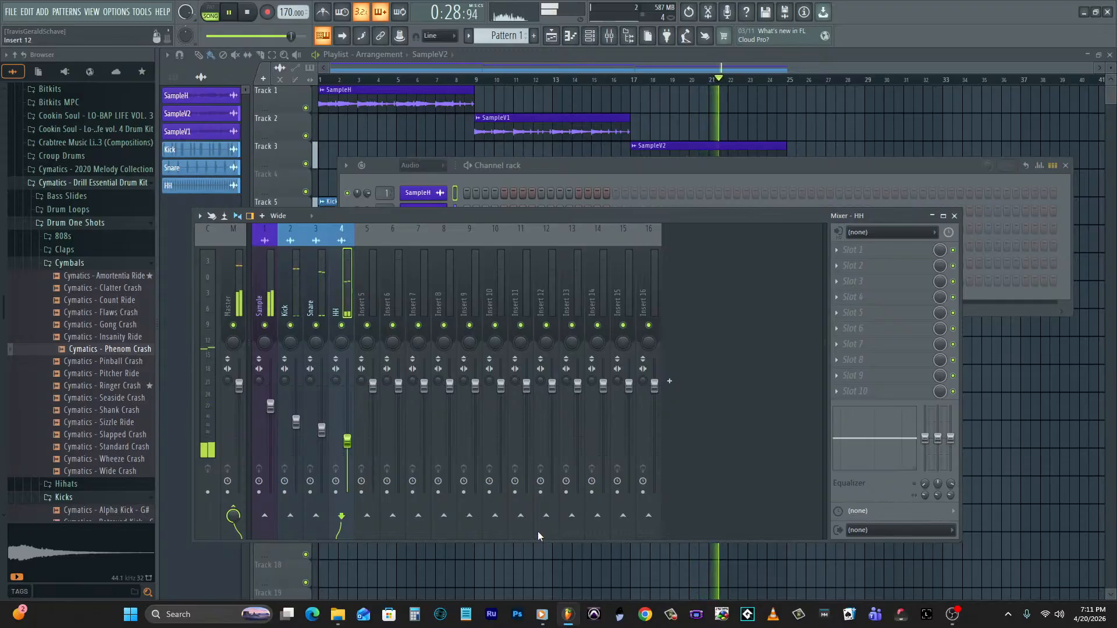
click(264, 284)
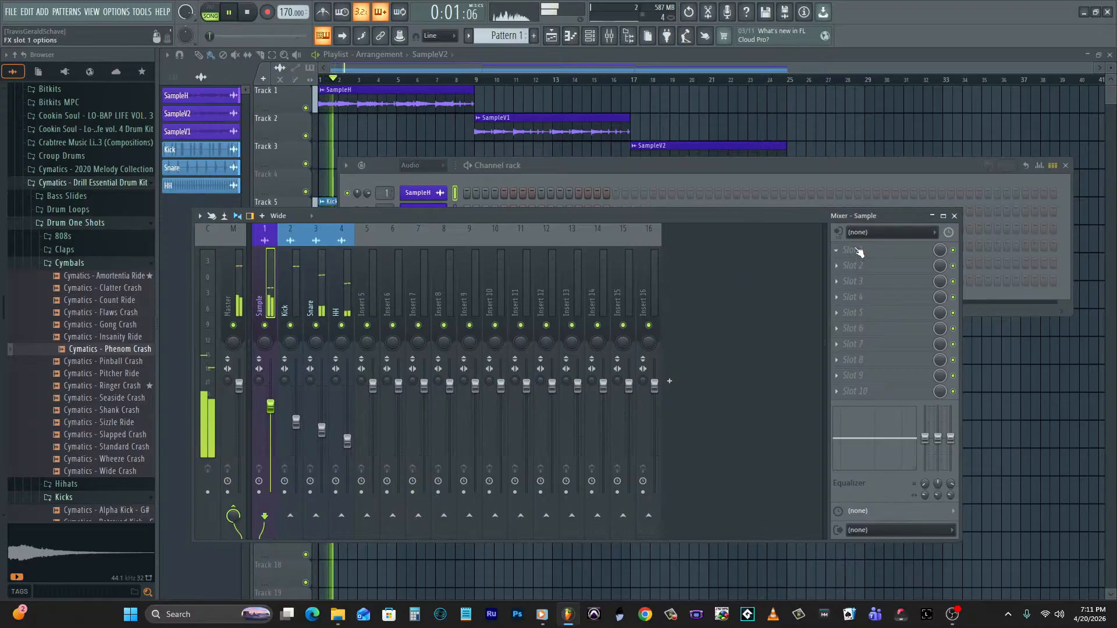
key(space)
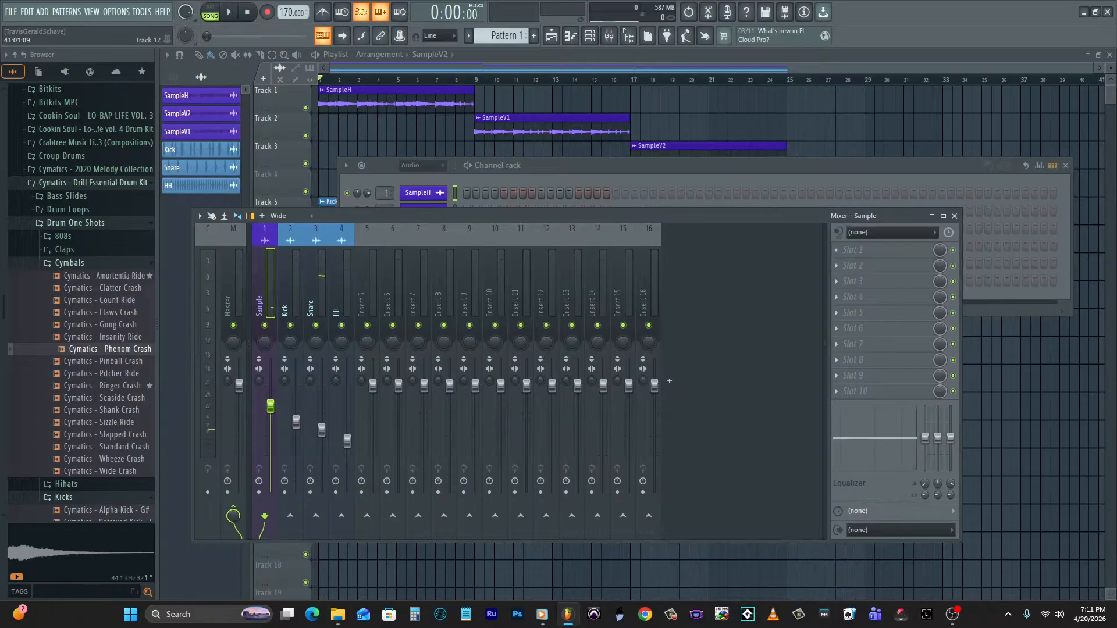
Check the live stream in OBS and return to FL Studio.
click(957, 615)
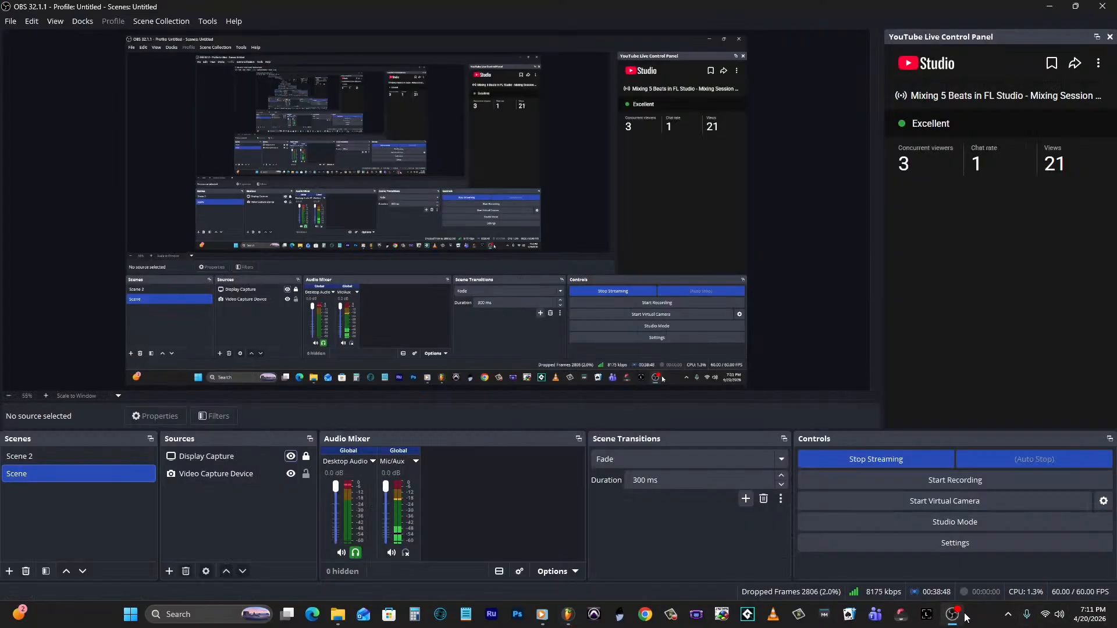
click(957, 615)
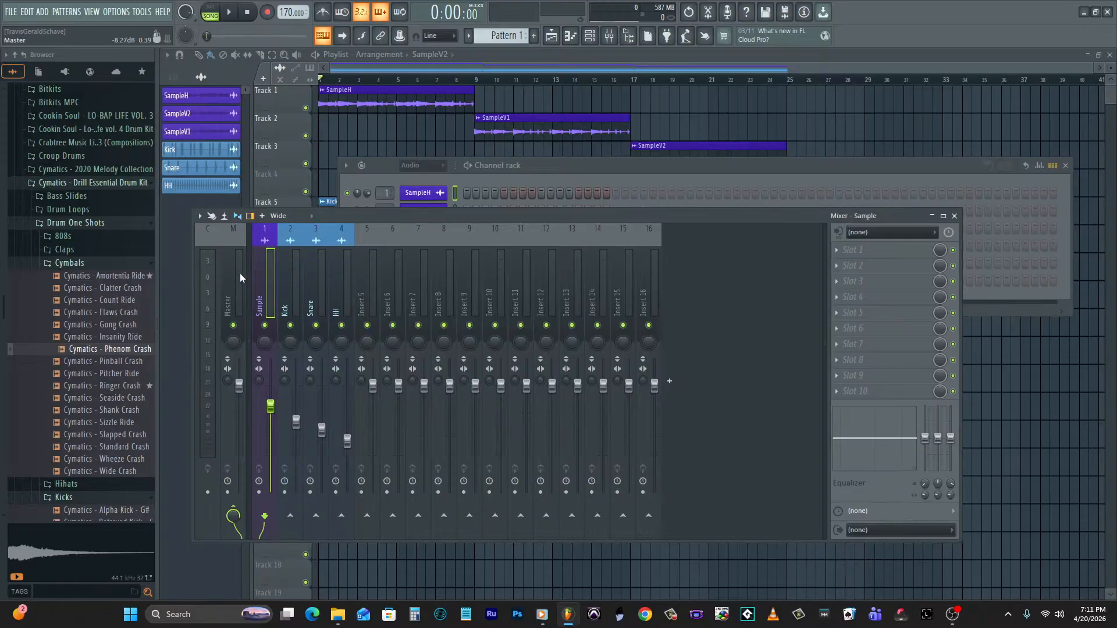
Add Fruity Parametric EQ 2 to the Sample track's first effect slot and load its WGB Sample preset.
click(854, 250)
mouse_move(850, 264)
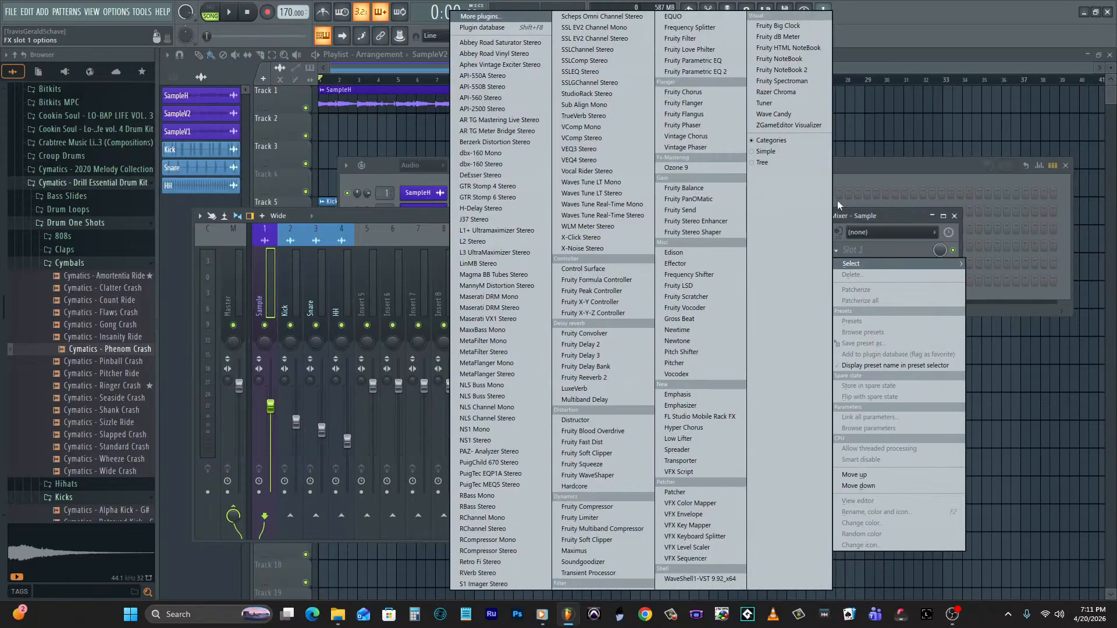
click(728, 69)
click(571, 170)
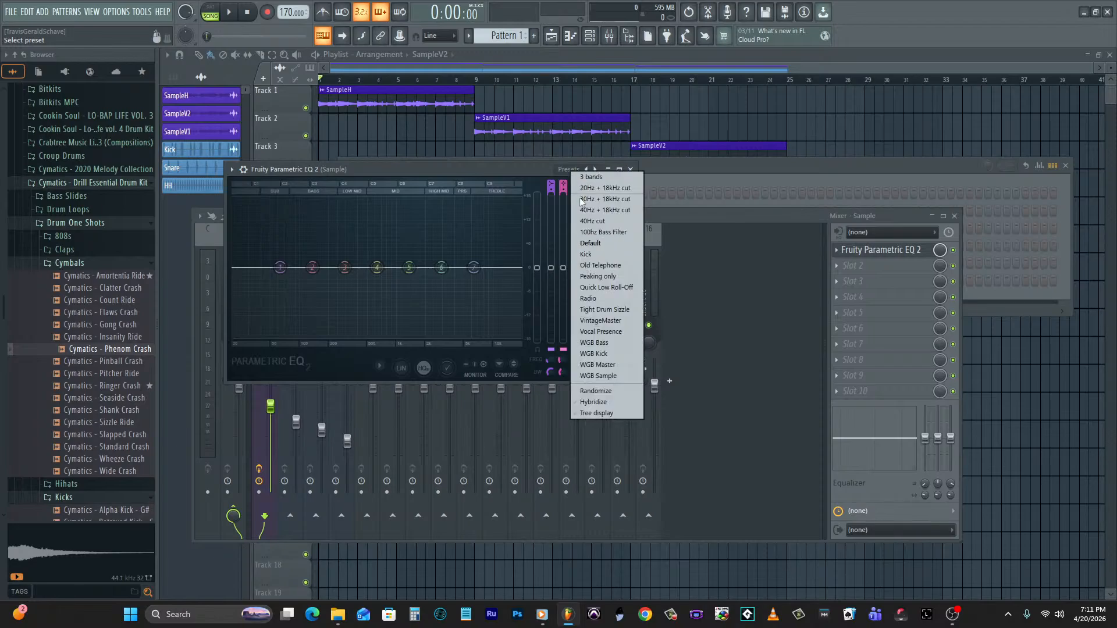
click(609, 375)
click(813, 216)
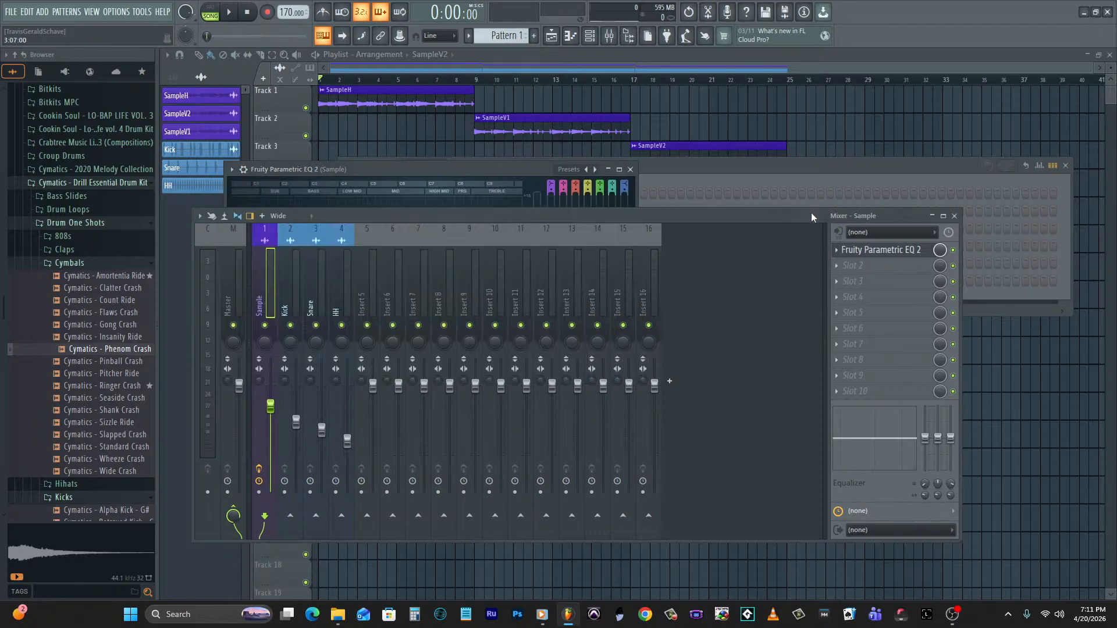
Add SSL EV2 Channel Stereo to the Sample track's second effect slot and load its WGB Sample preset during playback.
key(space)
click(862, 266)
click(613, 39)
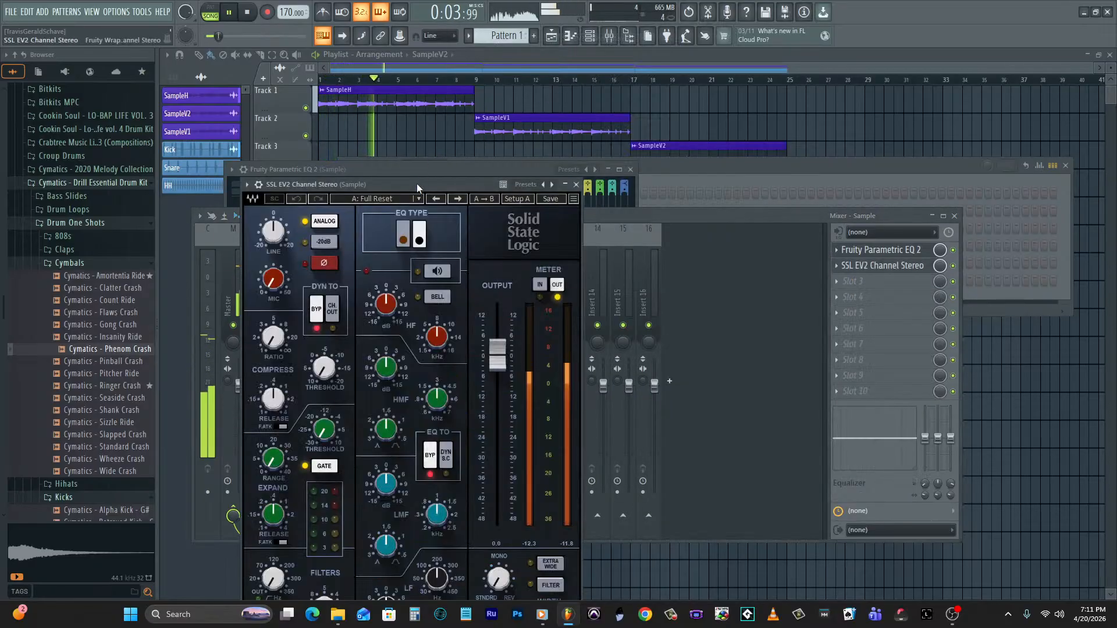
click(395, 199)
mouse_move(432, 597)
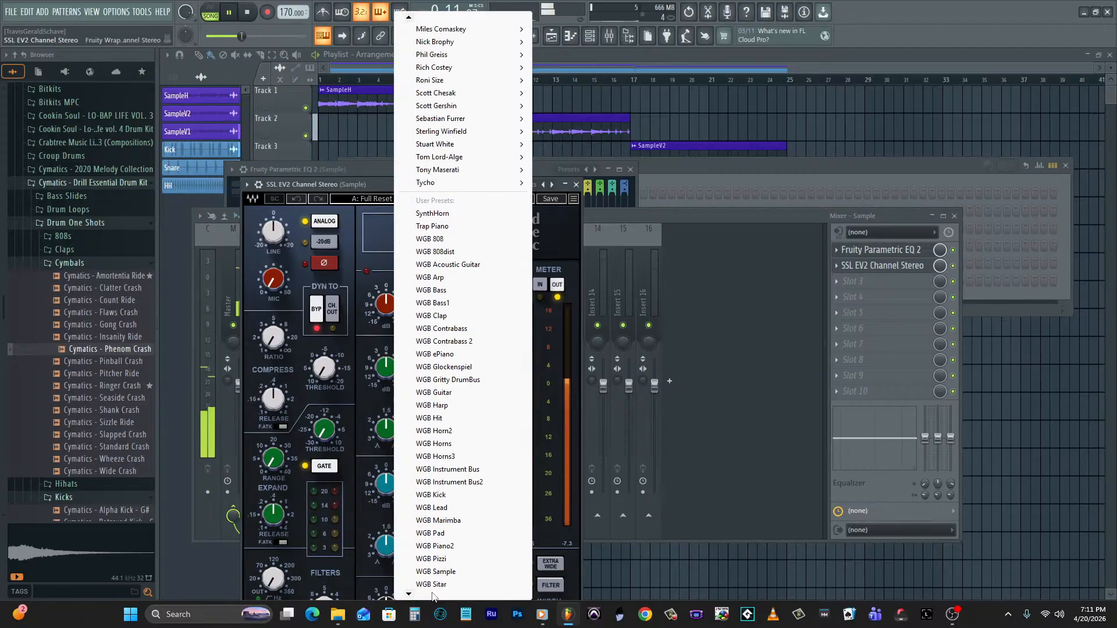
click(449, 458)
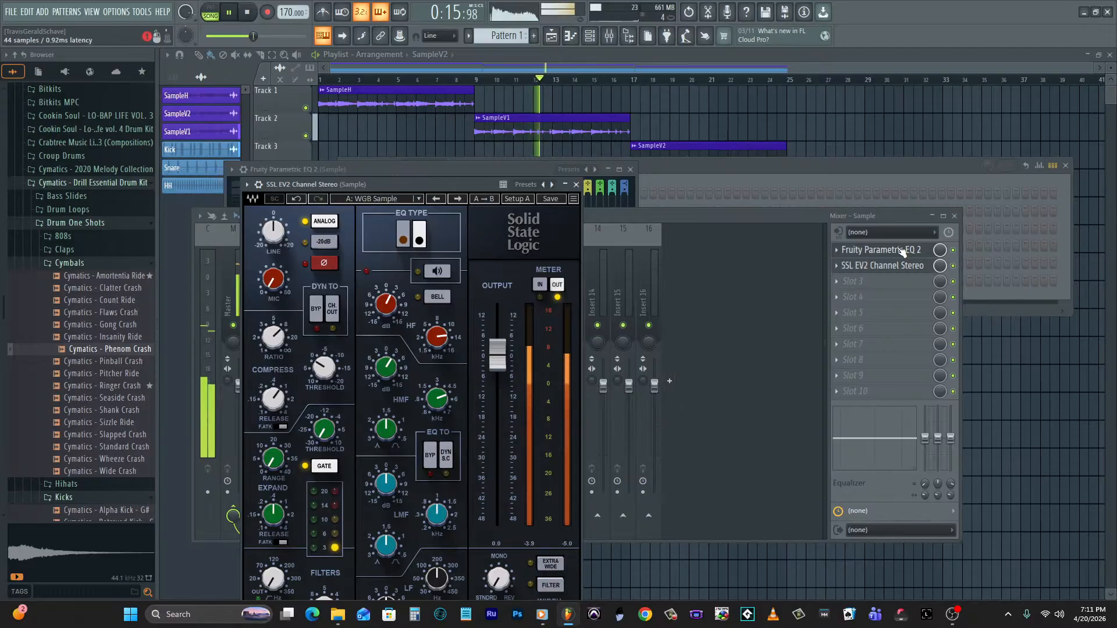
click(783, 217)
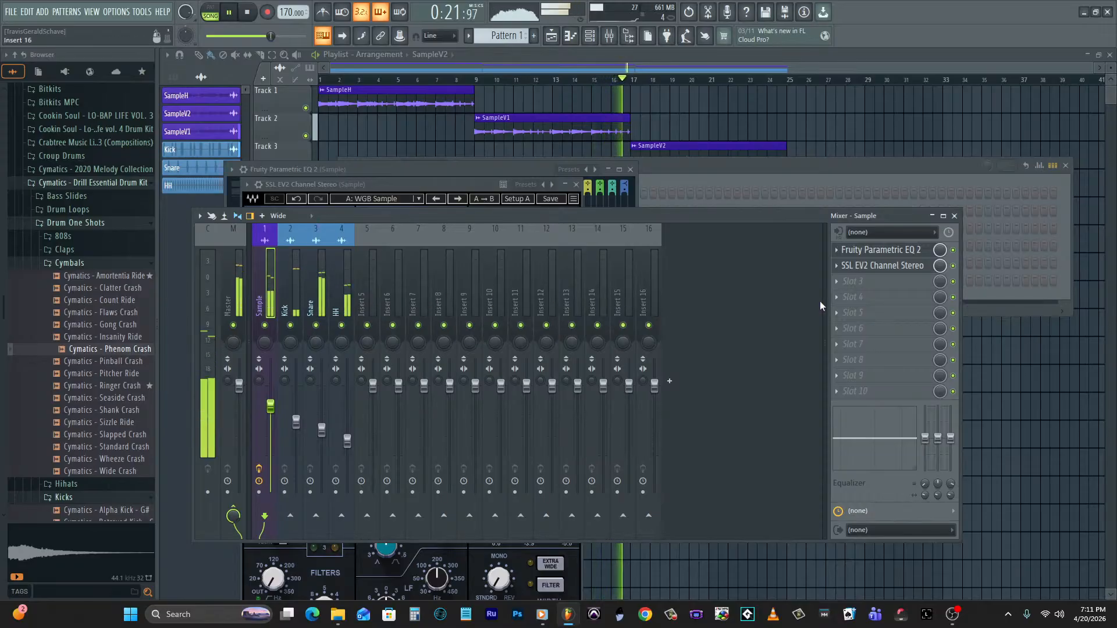
Change band 1 of the Sample track's Fruity Parametric EQ 2 to a high-pass filter and raise its cutoff frequency.
click(890, 251)
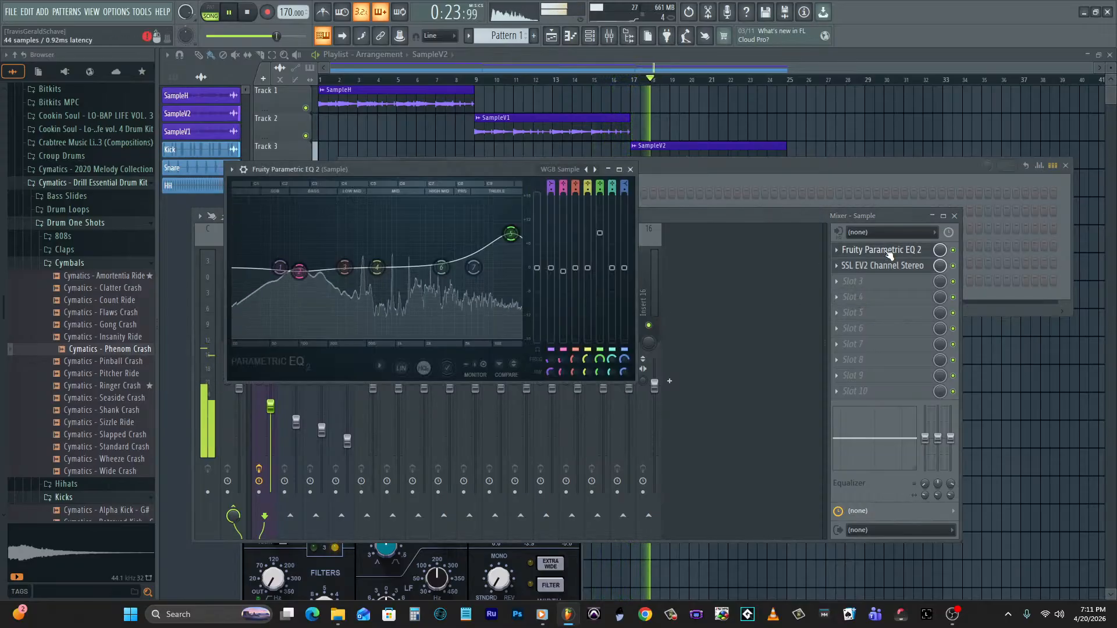
key(space)
drag(550, 185, 550, 224)
mouse_move(549, 372)
mouse_down()
mouse_move(550, 397)
mouse_move(549, 343)
mouse_move(550, 361)
mouse_up()
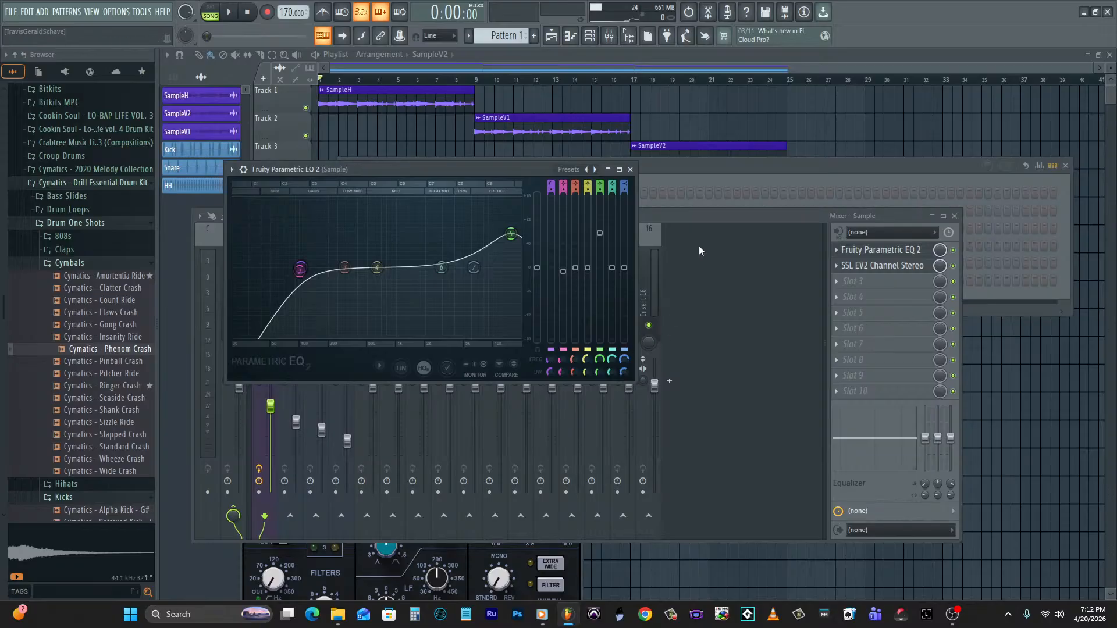
Add Fruity Stereo Enhancer to the Sample track's third effect slot and play the beat with it.
click(849, 283)
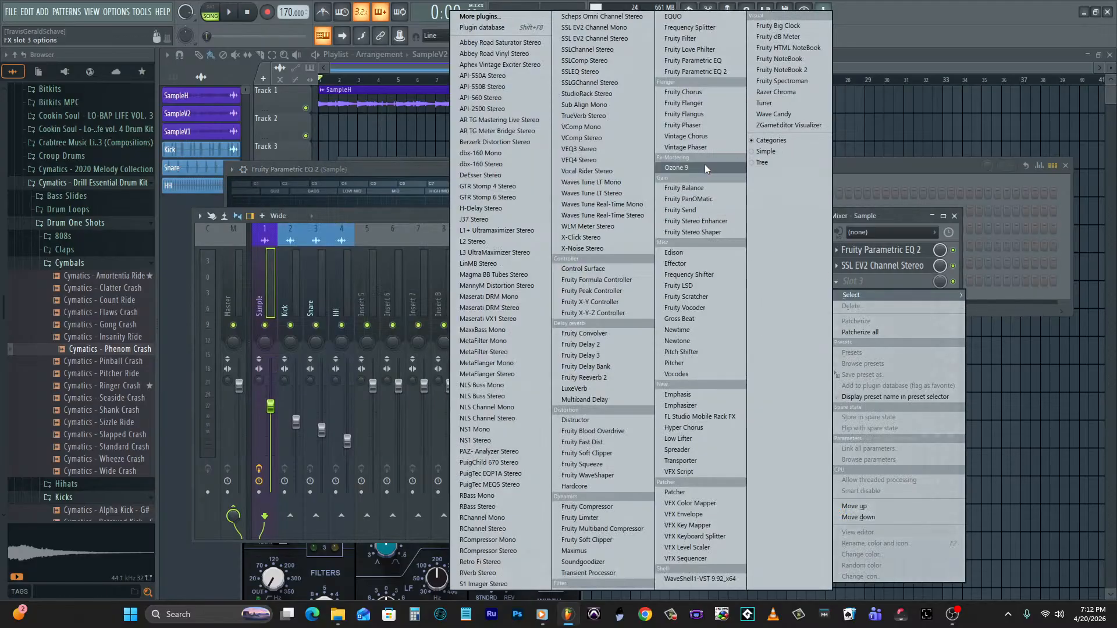
click(717, 221)
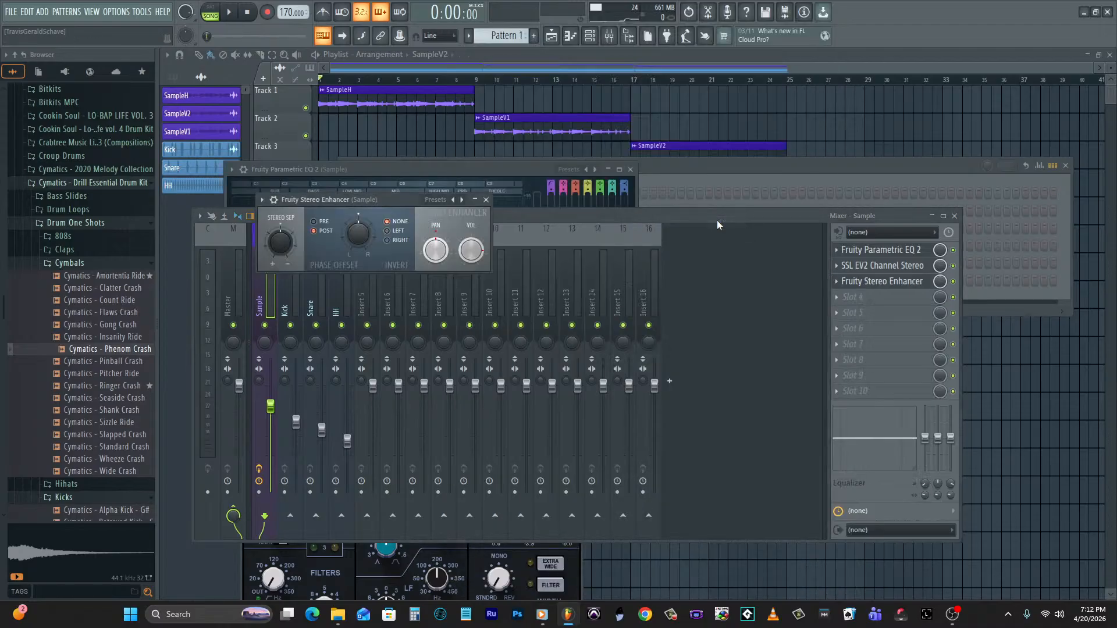
click(274, 202)
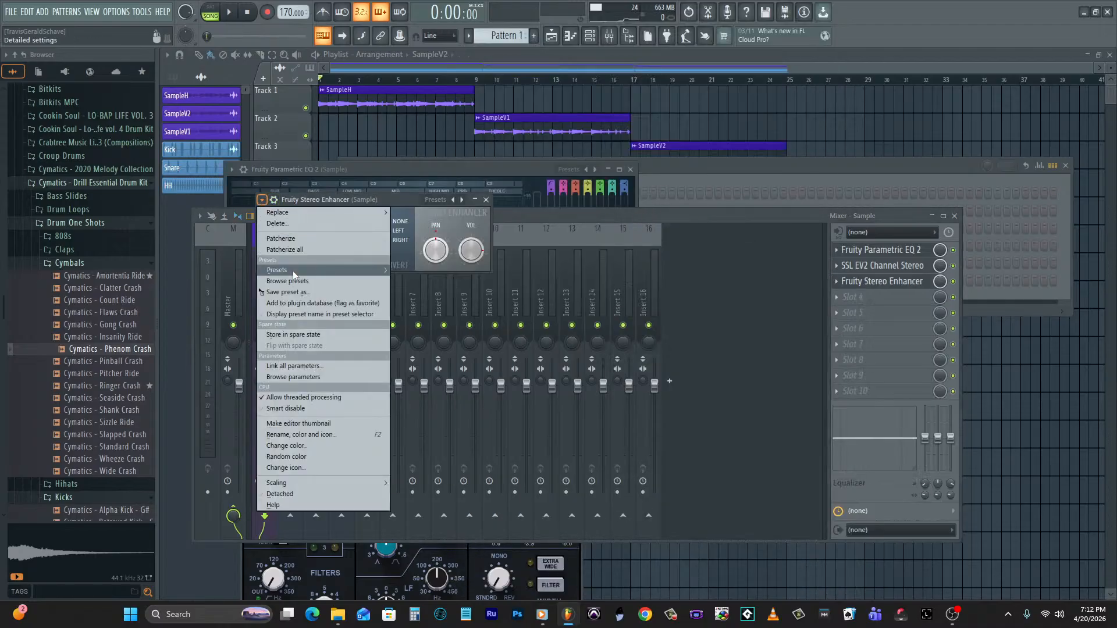
mouse_move(292, 270)
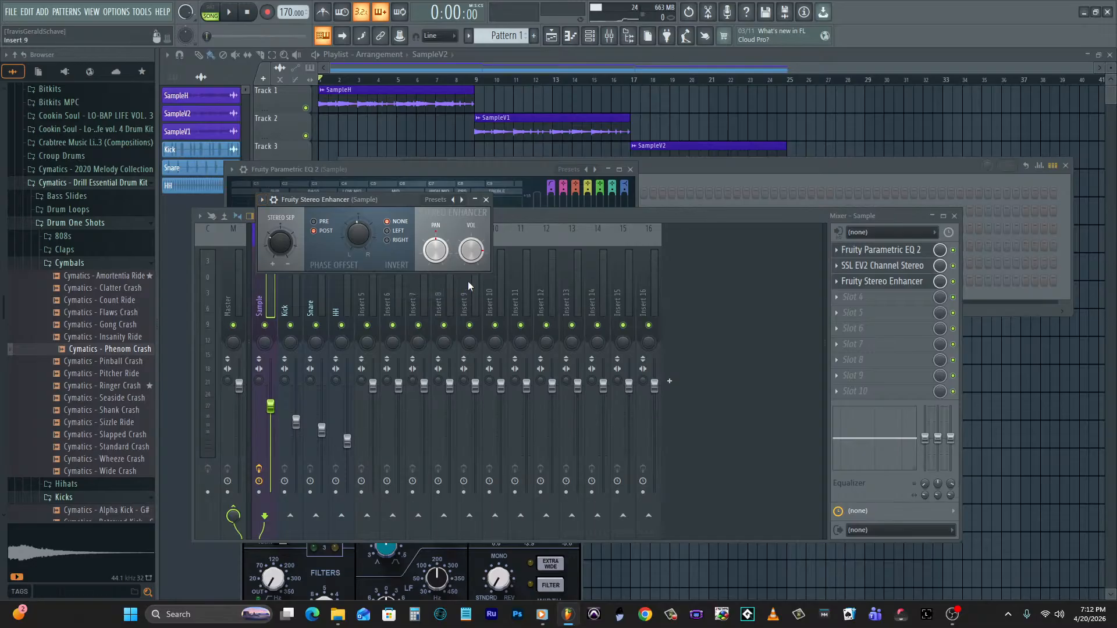
click(548, 216)
key(space)
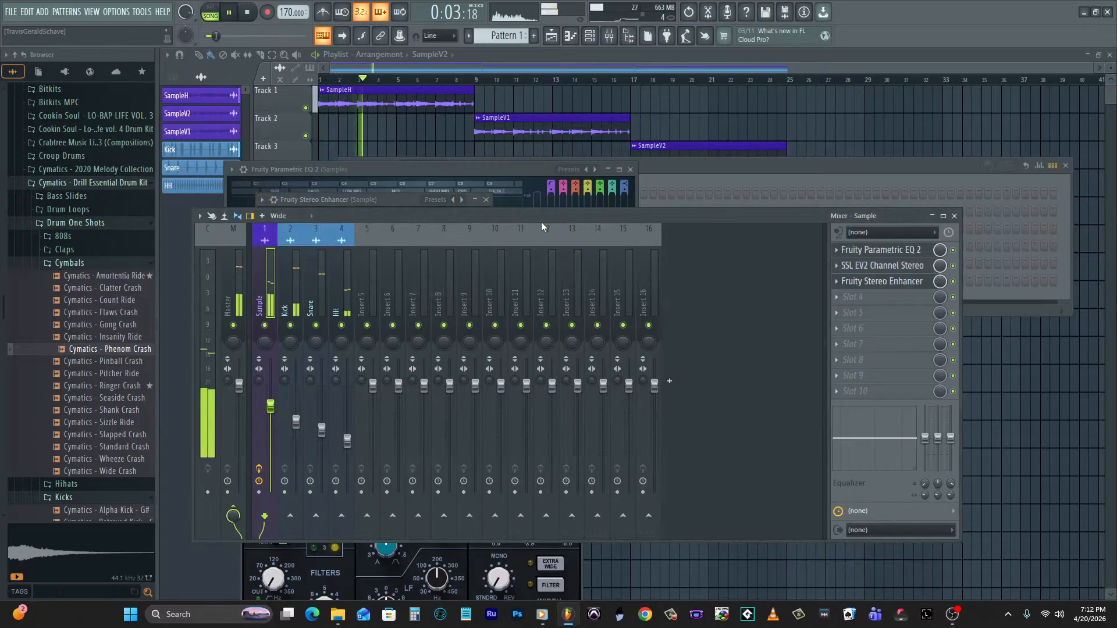
Add Fruity Parametric EQ 2 to the Kick mixer track's first effect slot and load its WGB Kick preset.
click(290, 279)
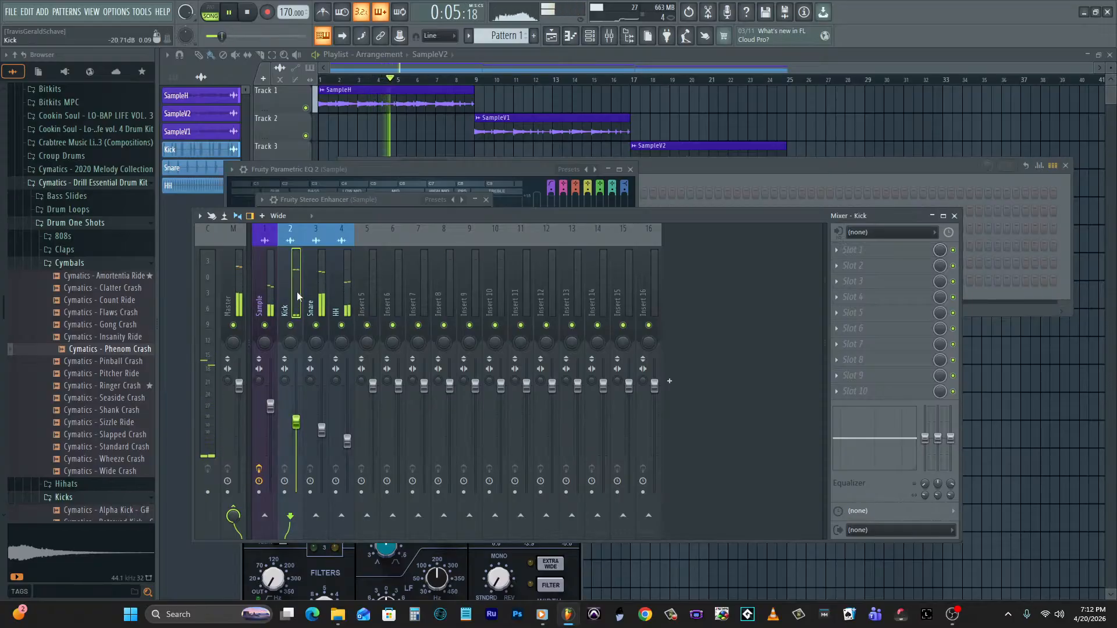
key(space)
click(872, 251)
click(693, 72)
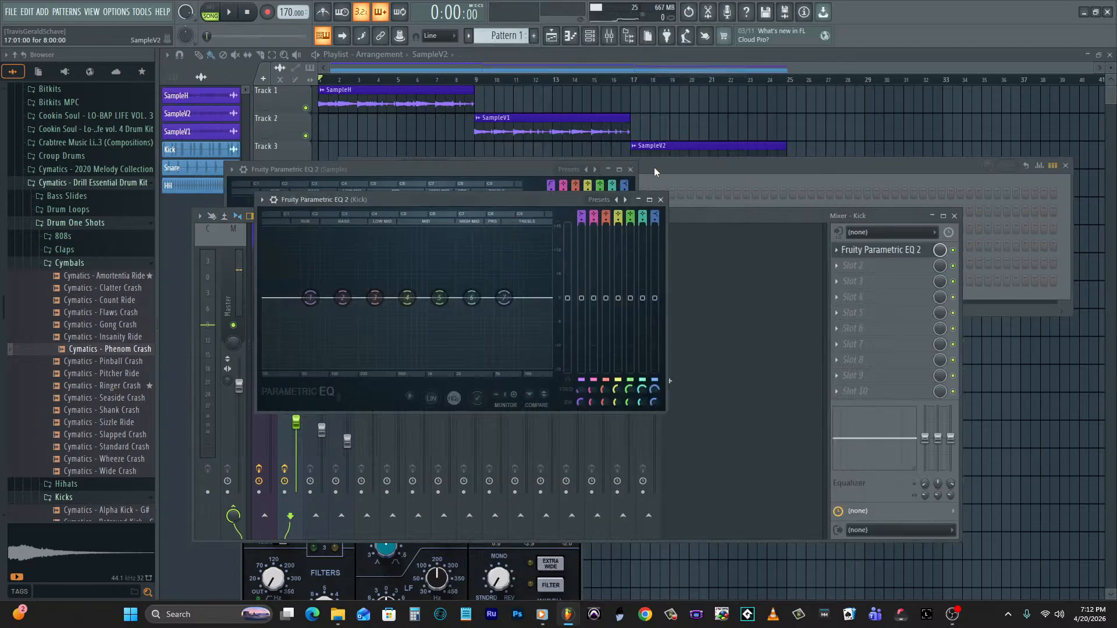
click(601, 201)
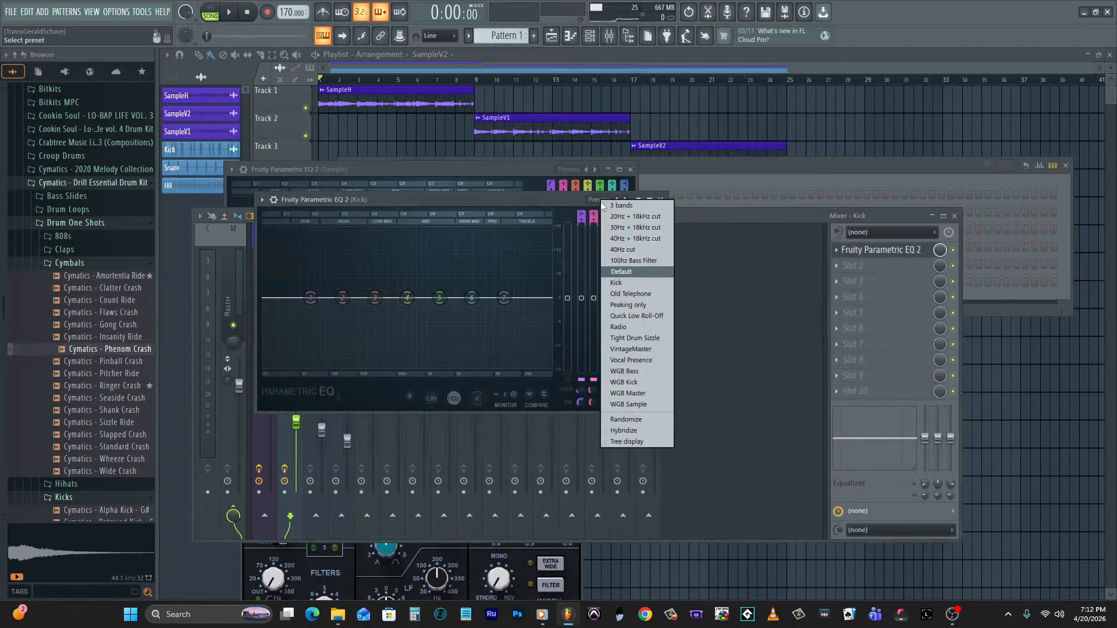
click(644, 377)
Add the dbx-160 Mono compressor to the Kick track's second effect slot and load its WGB Kick1 preset.
click(875, 266)
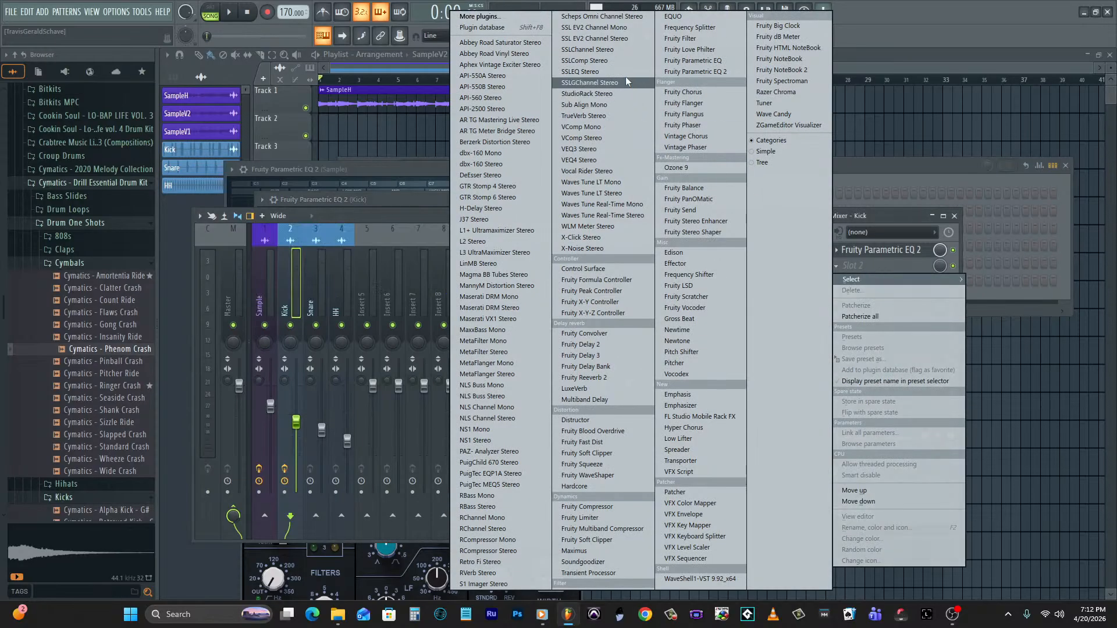
click(510, 152)
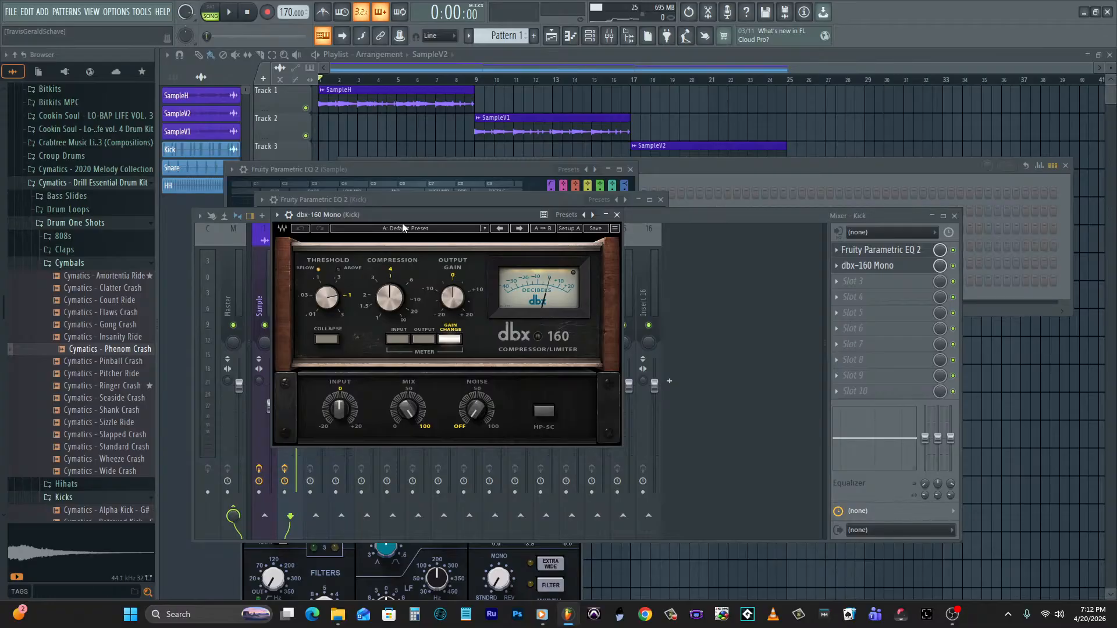
click(405, 228)
scroll(431, 582, down, 5)
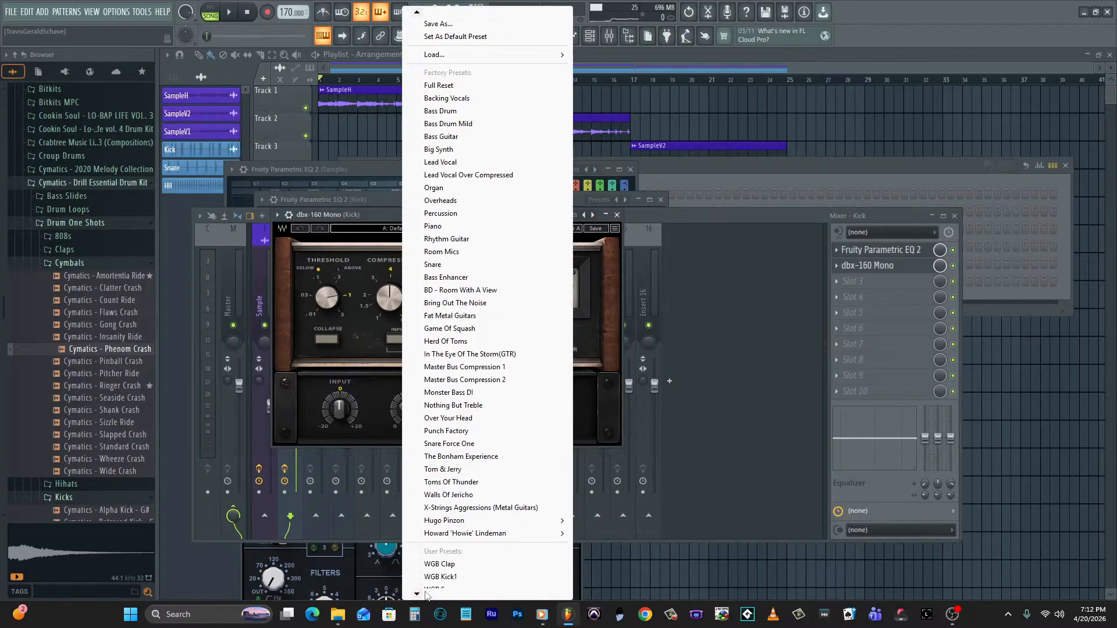
click(439, 551)
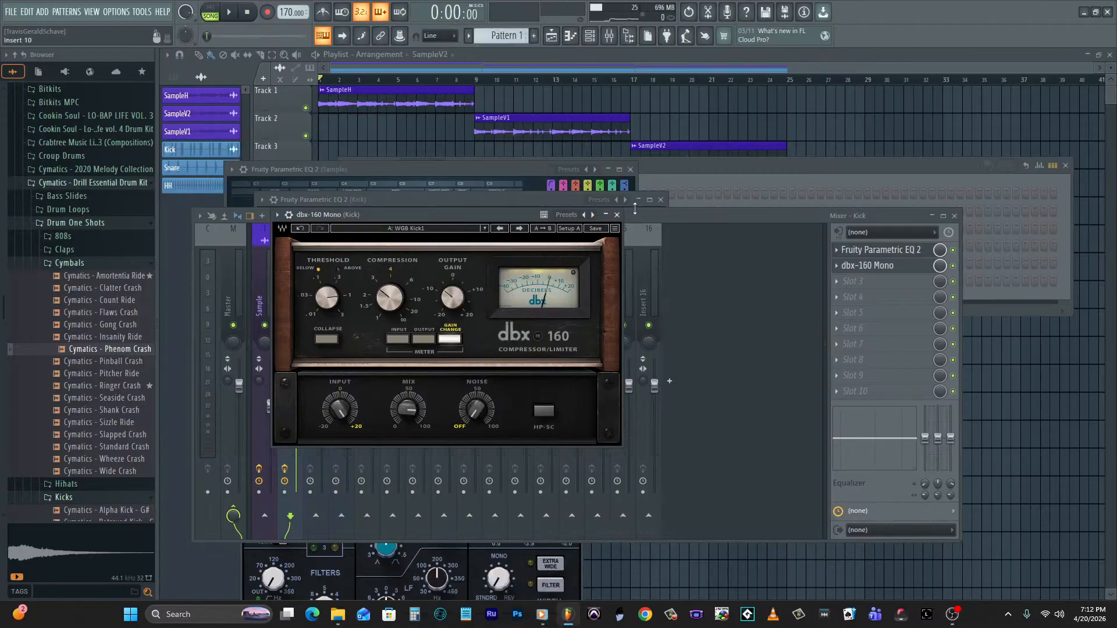
click(617, 215)
Add dbx-160 Mono to the Snare track's second effect slot with the WGB Snare preset and briefly play the beat.
click(309, 282)
click(867, 267)
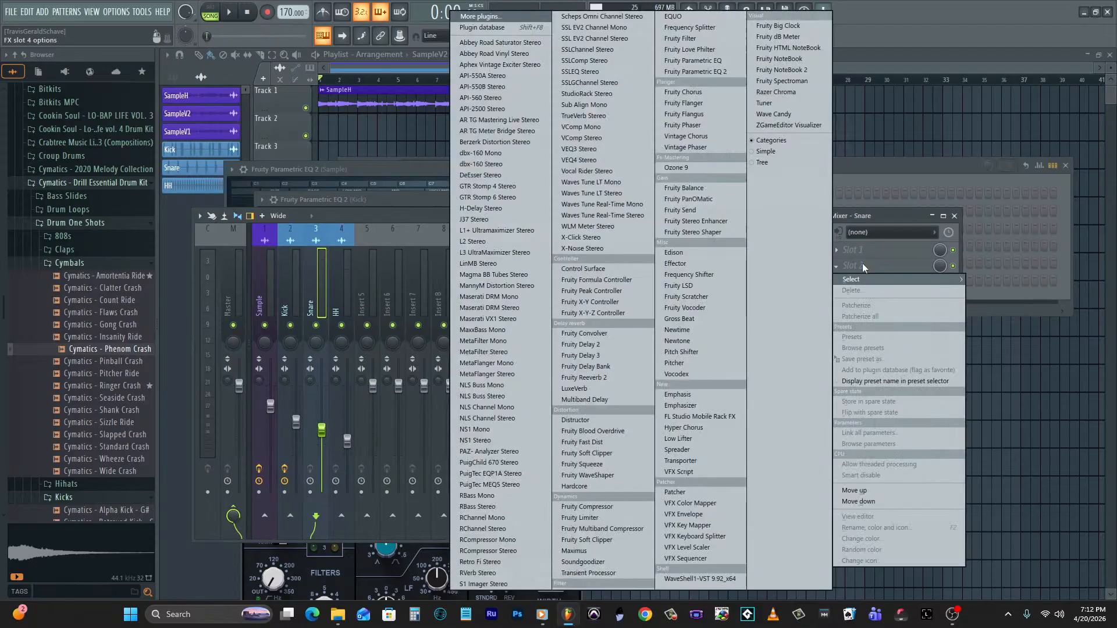
click(474, 154)
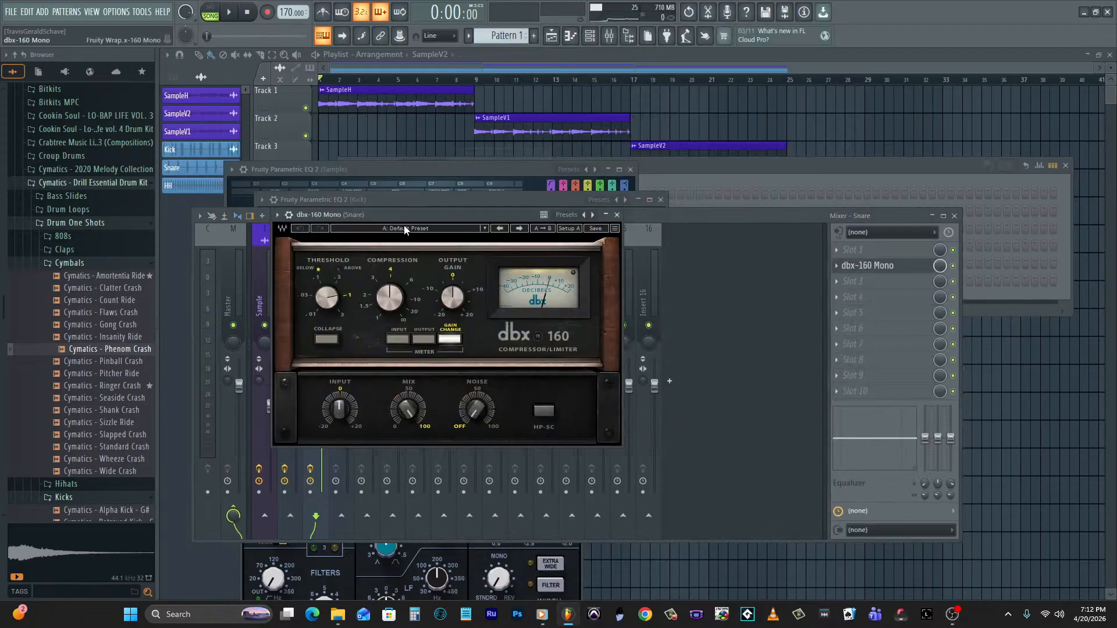
click(403, 226)
mouse_move(454, 594)
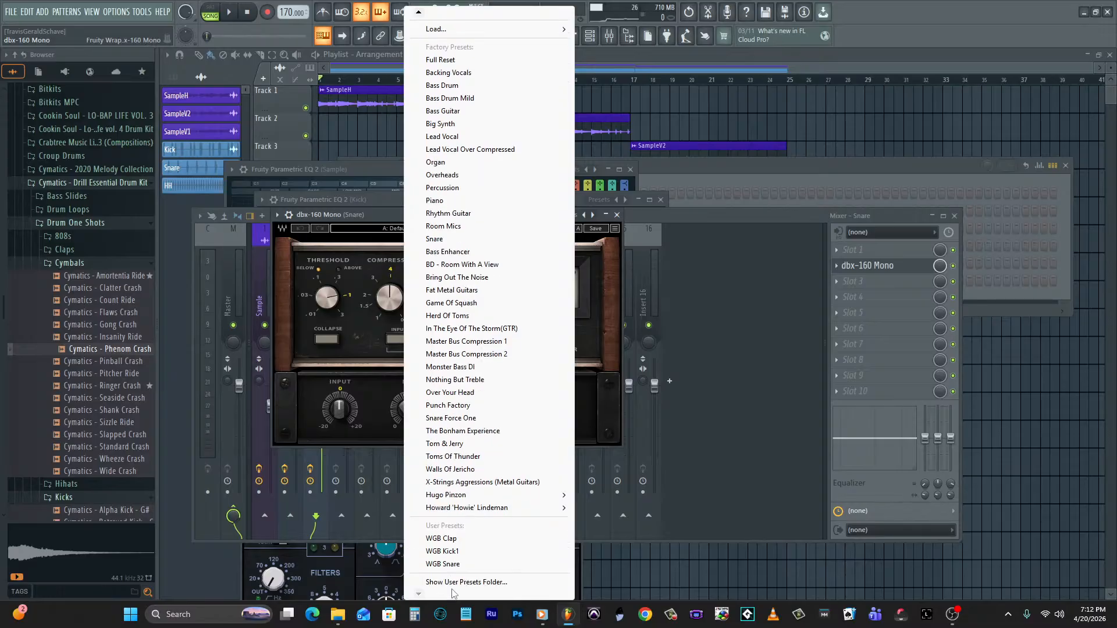
click(443, 564)
click(617, 215)
key(space)
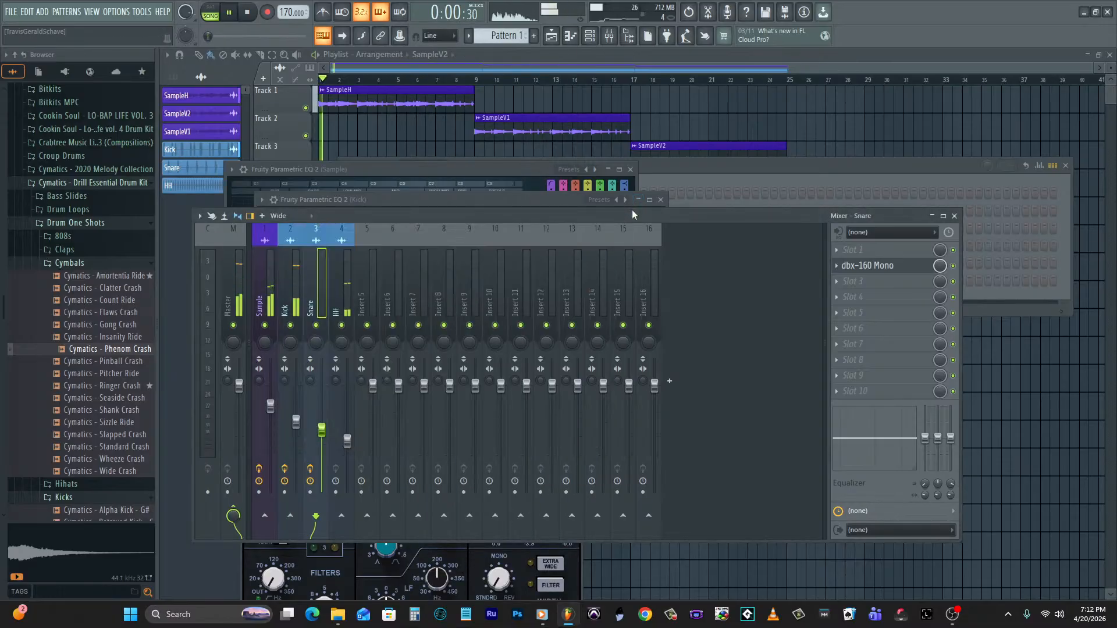
key(space)
Add Fruity Parametric EQ 2 to the HH mixer track, make band 1 a high-pass filter and start playback.
click(346, 270)
click(865, 252)
click(734, 73)
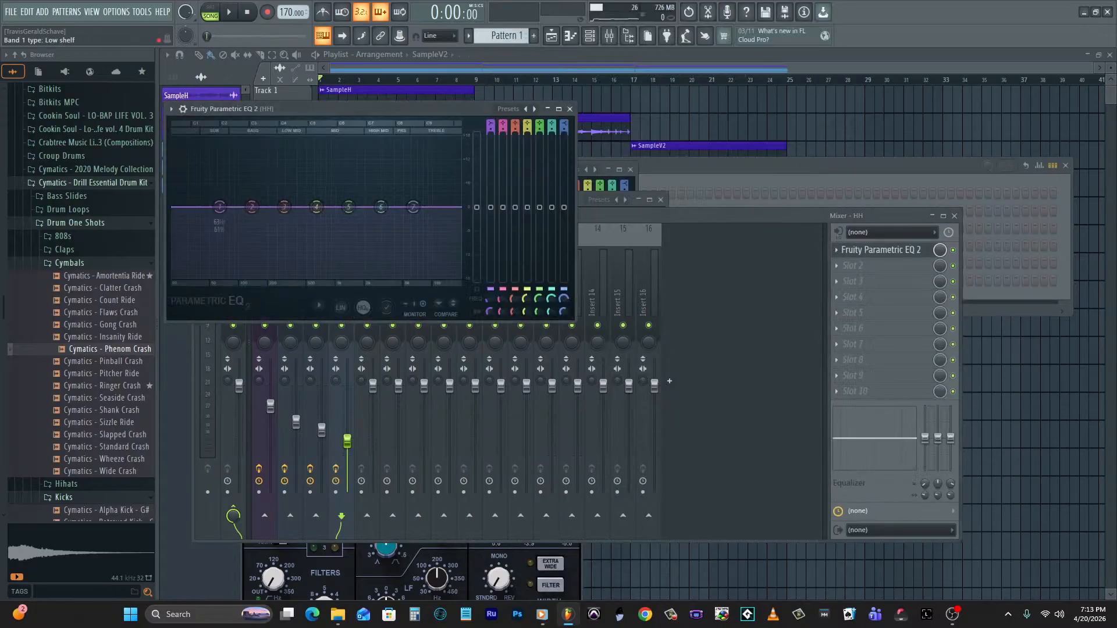
drag(493, 121, 493, 132)
key(space)
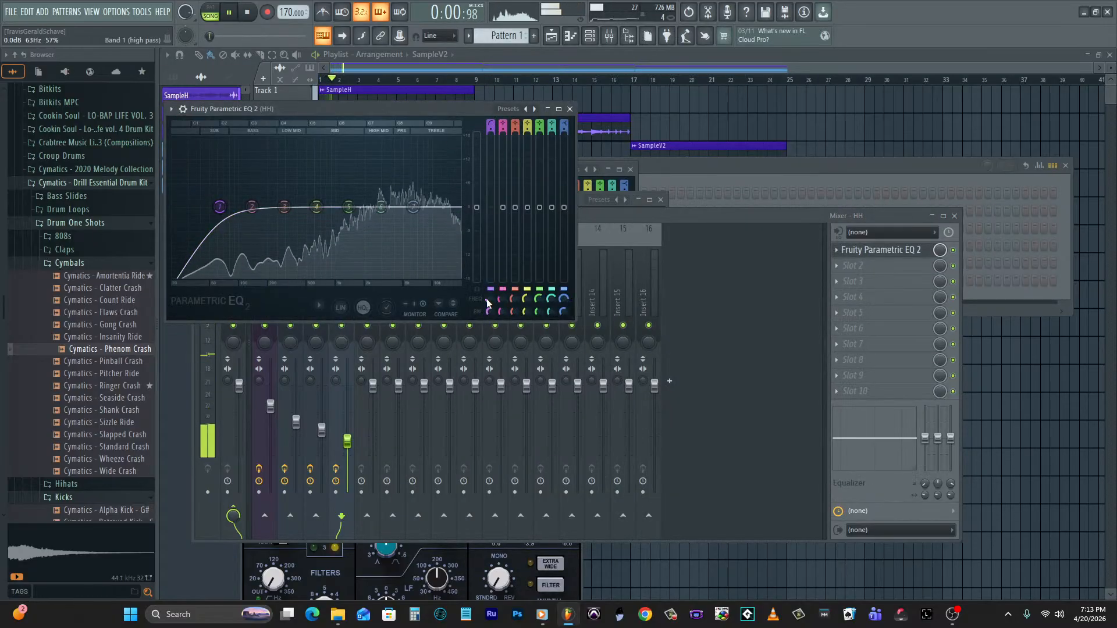
Raise the cutoff of the HH EQ's band 1 high-pass filter while the beat plays, and bring the channel rack forward.
drag(219, 207, 276, 206)
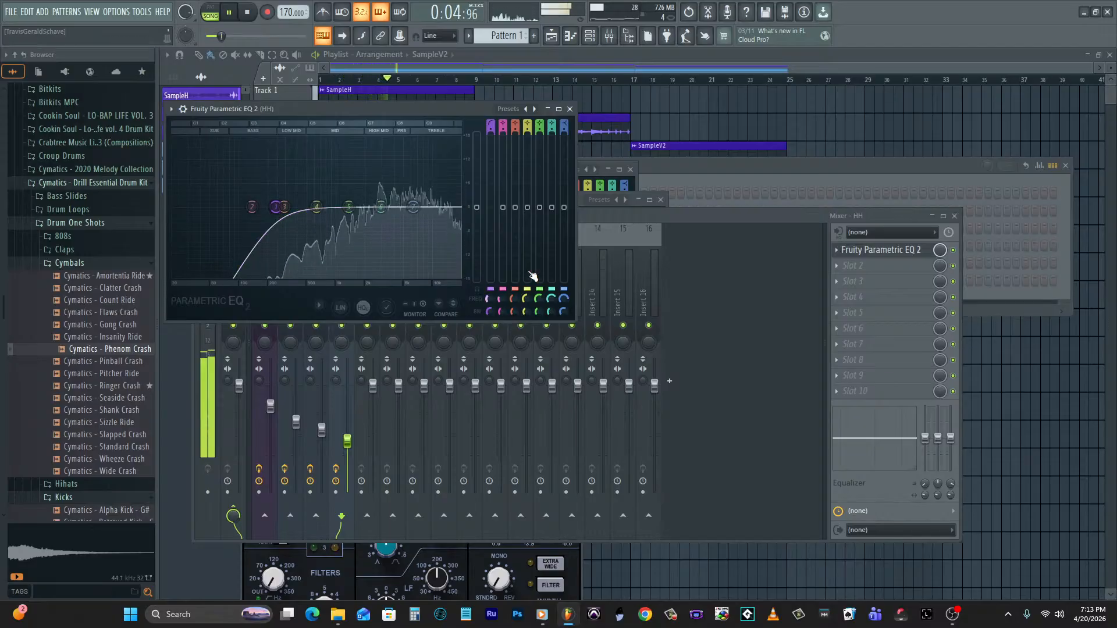
click(608, 216)
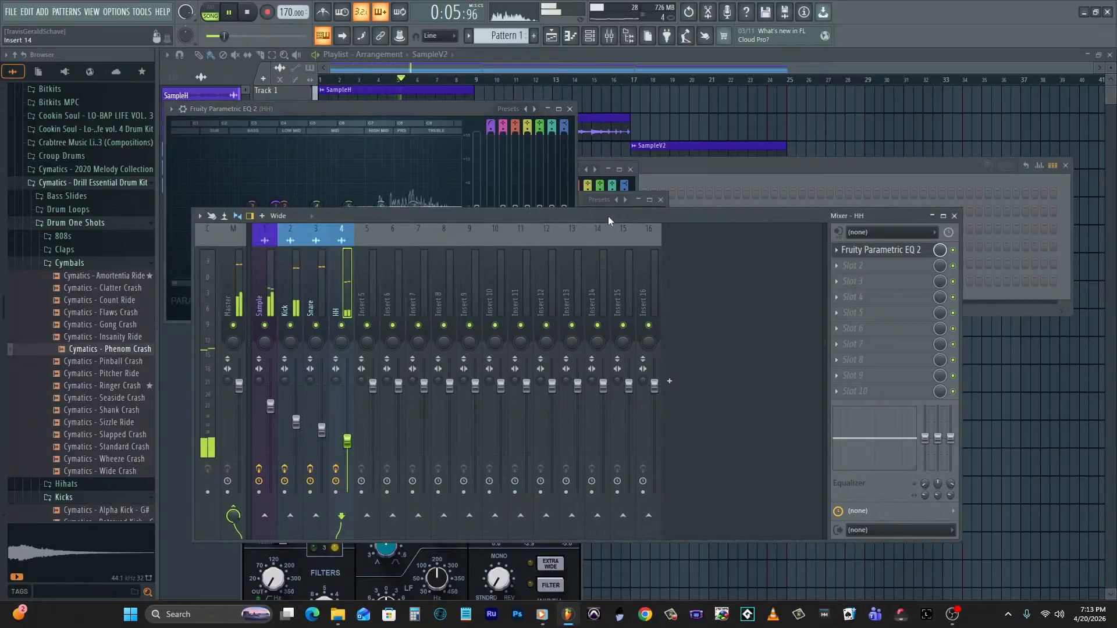
click(668, 168)
click(439, 167)
click(435, 177)
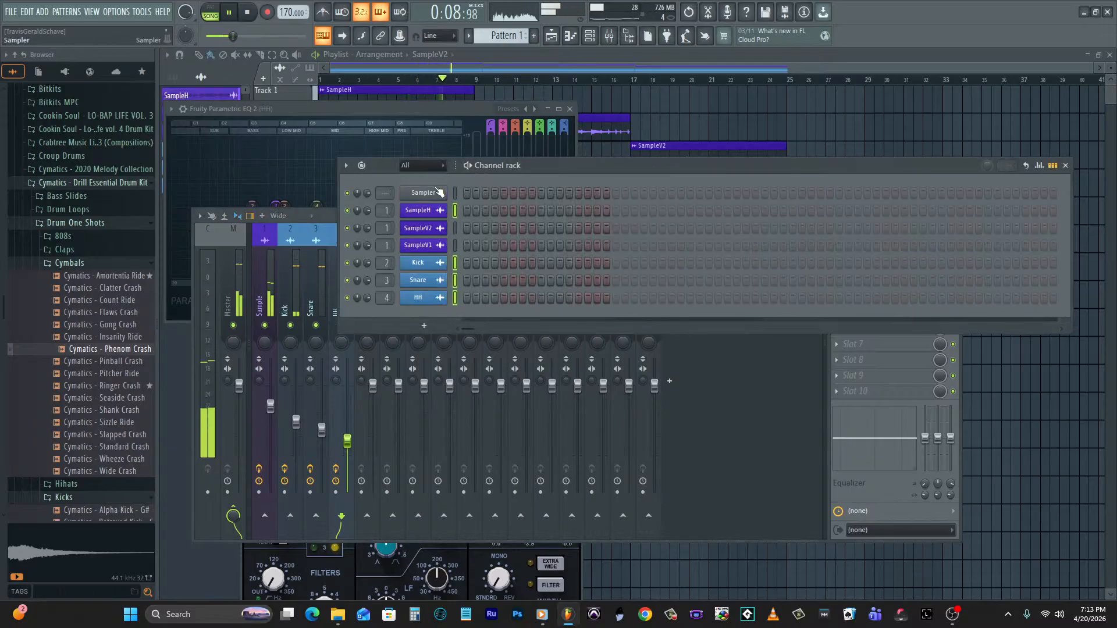
Stop playback and select the first eight bars of the playlist as the loop range.
click(272, 57)
key(space)
drag(476, 86, 165, 87)
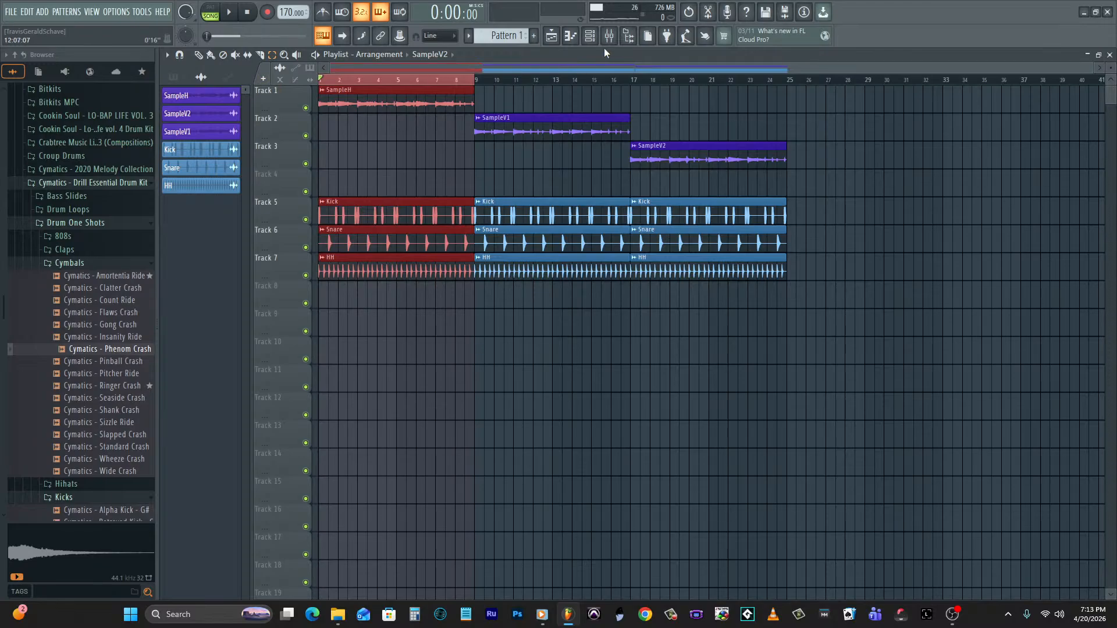
Replace the empty Sampler channel in the channel rack with the BooBass instrument.
click(590, 36)
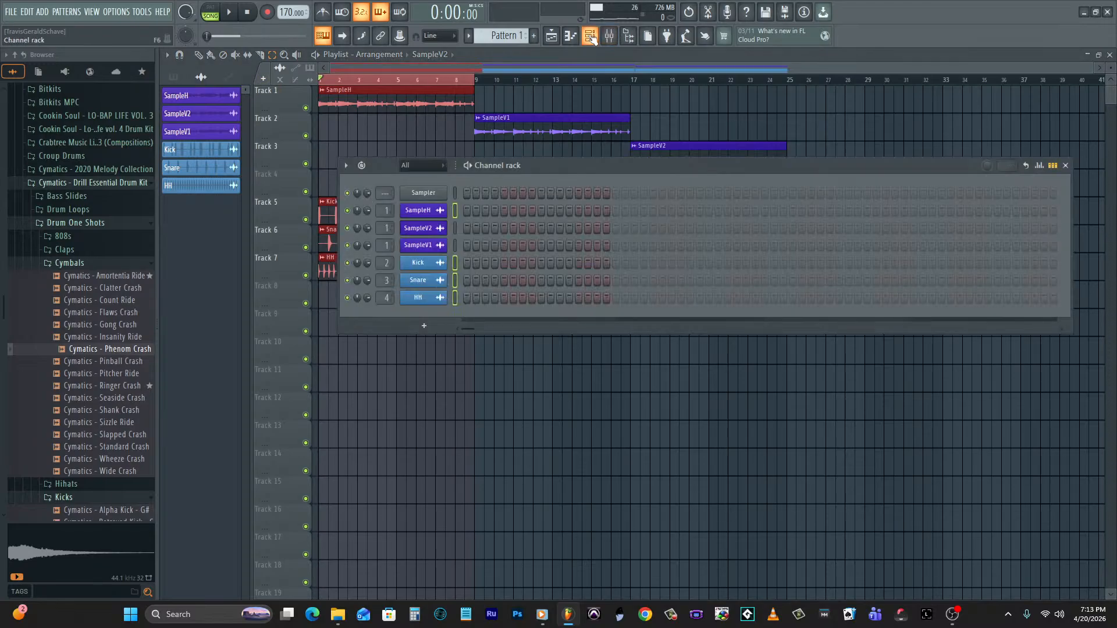
right_click(445, 196)
mouse_move(497, 314)
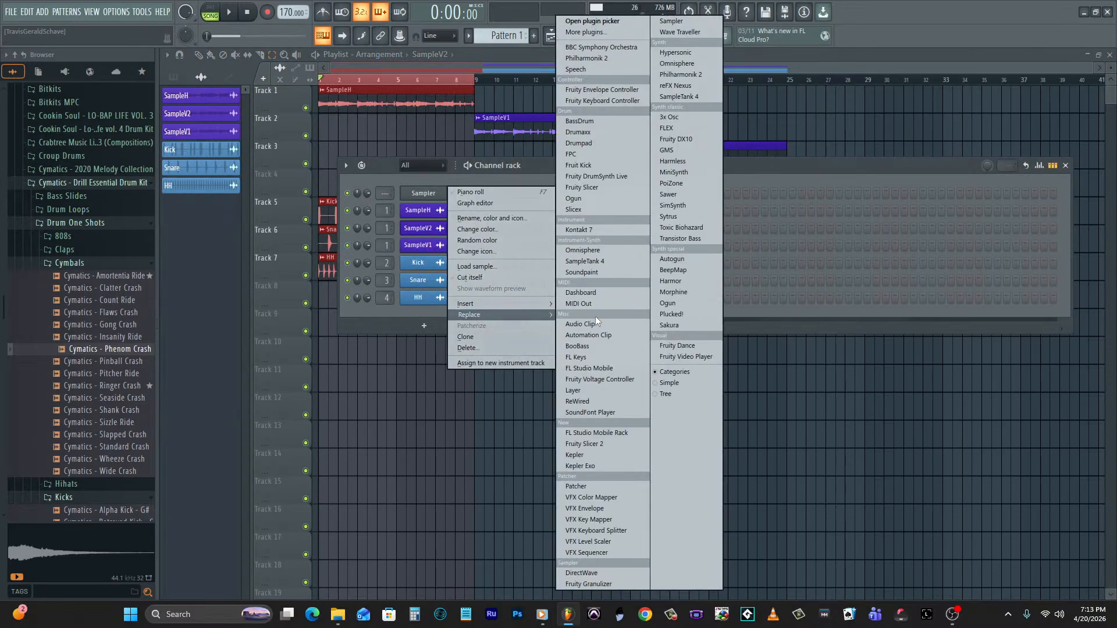
click(607, 345)
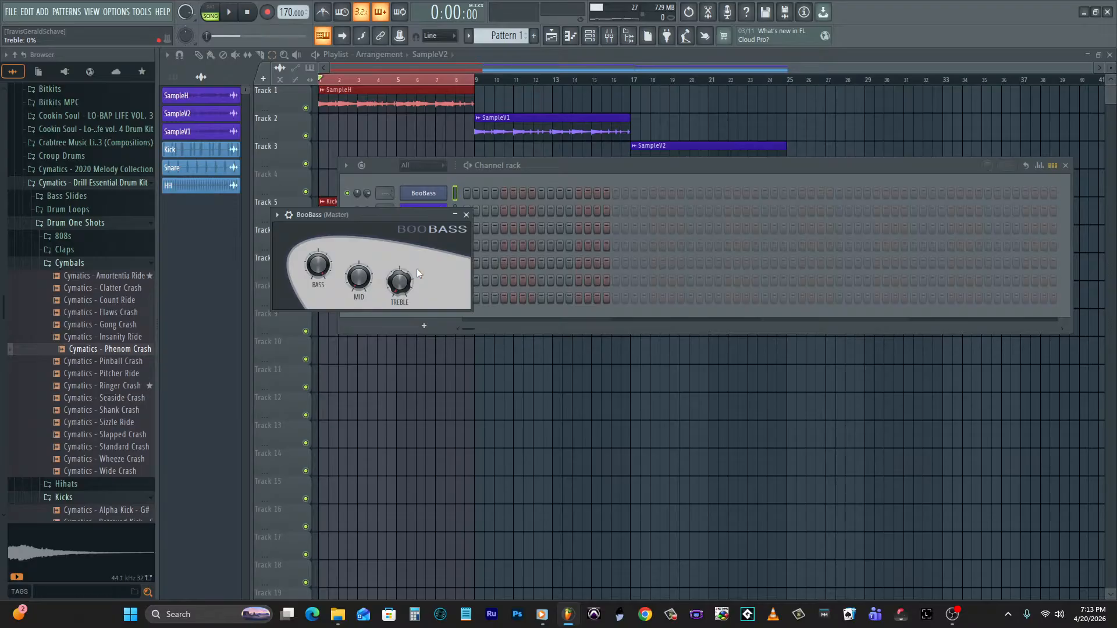
click(497, 178)
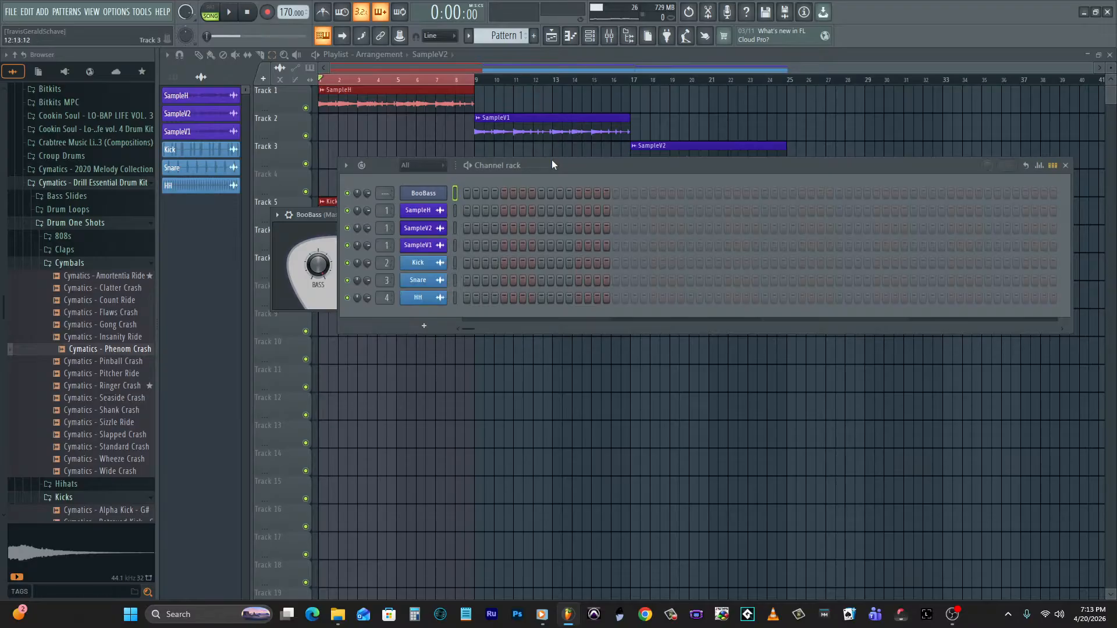
Loop the first eight bars of the playlist while trying out bass notes on the BooBass channel.
right_click(449, 195)
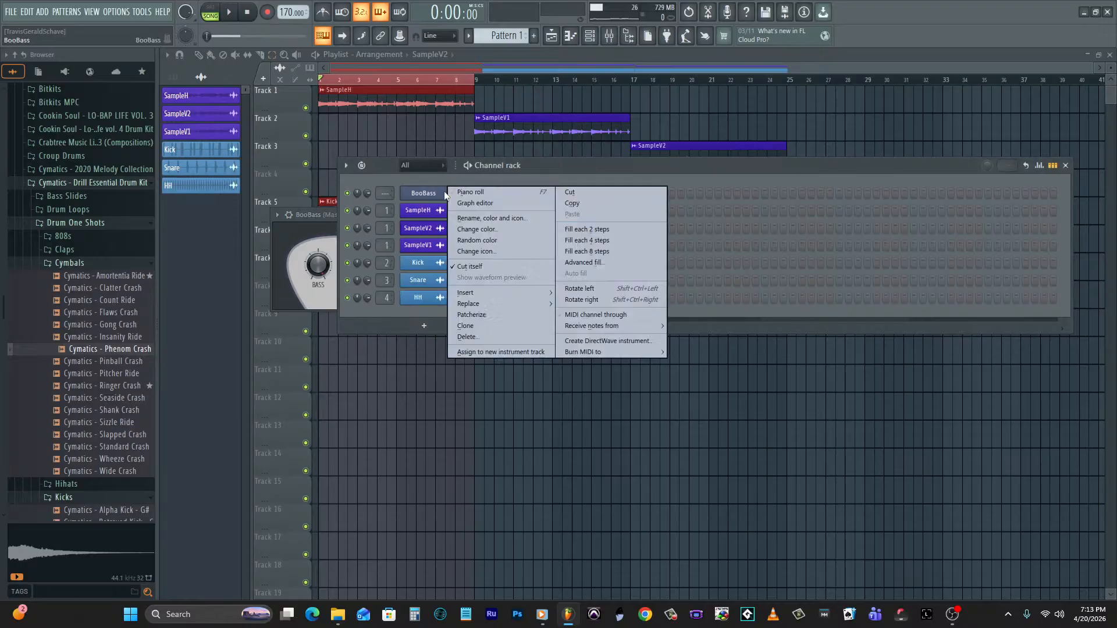
click(482, 192)
click(554, 36)
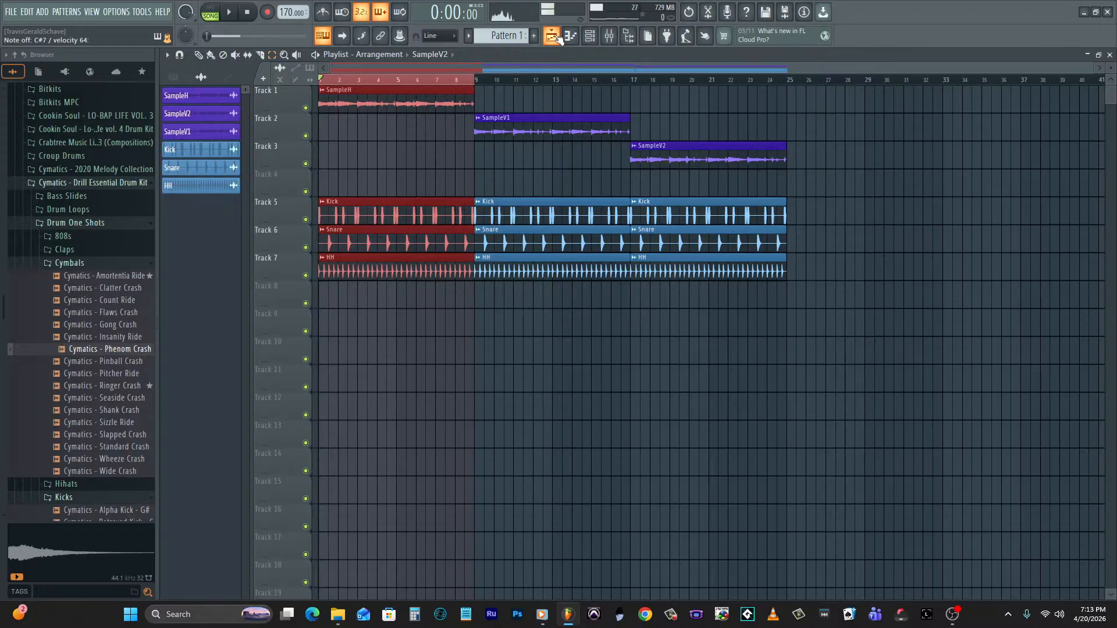
key(space)
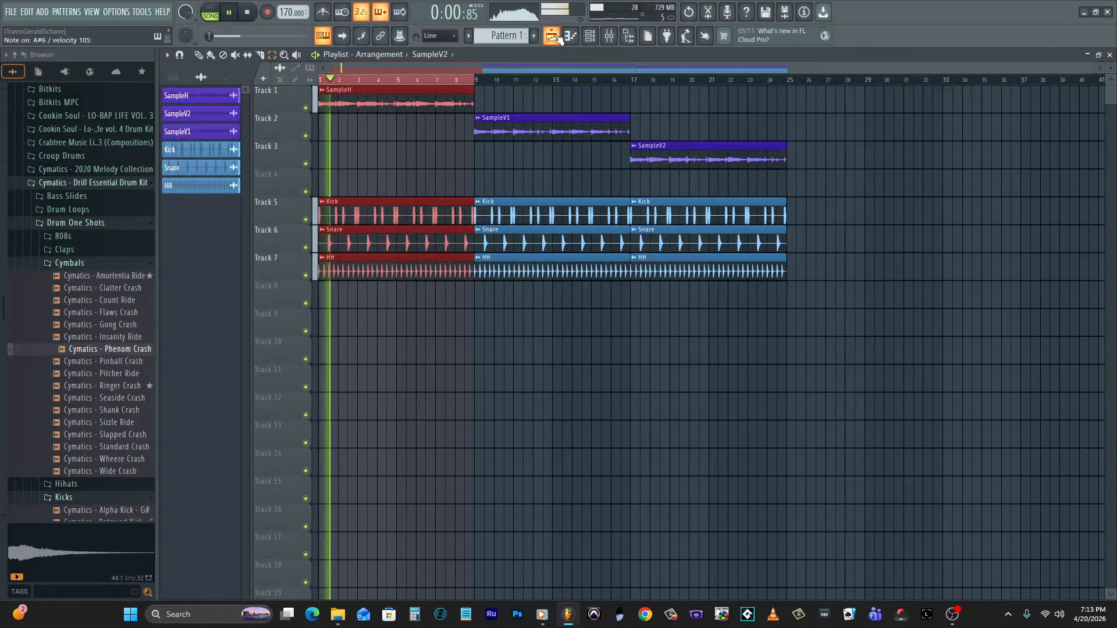
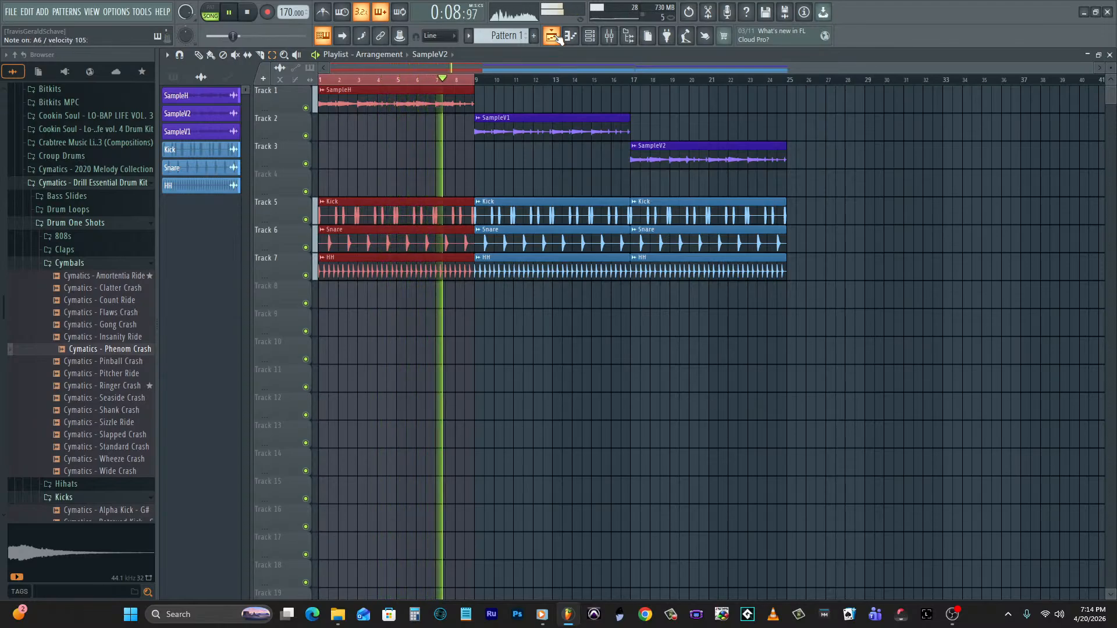
key(space)
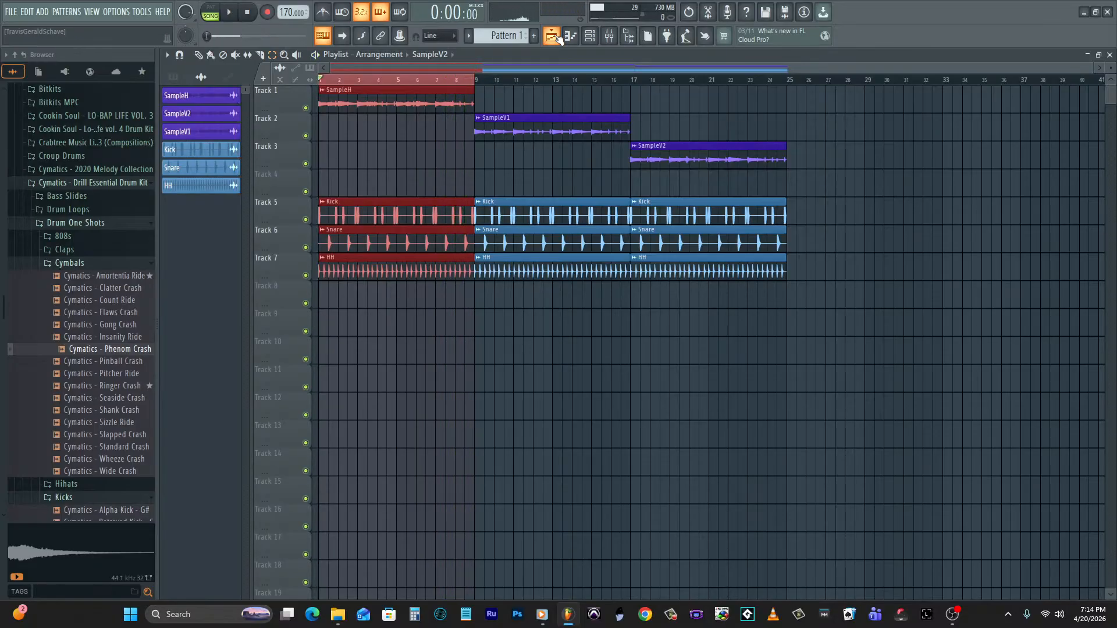
Place Pattern 1 at the start of playlist Track 4 and record a BooBass bassline over the first eight bars.
click(182, 79)
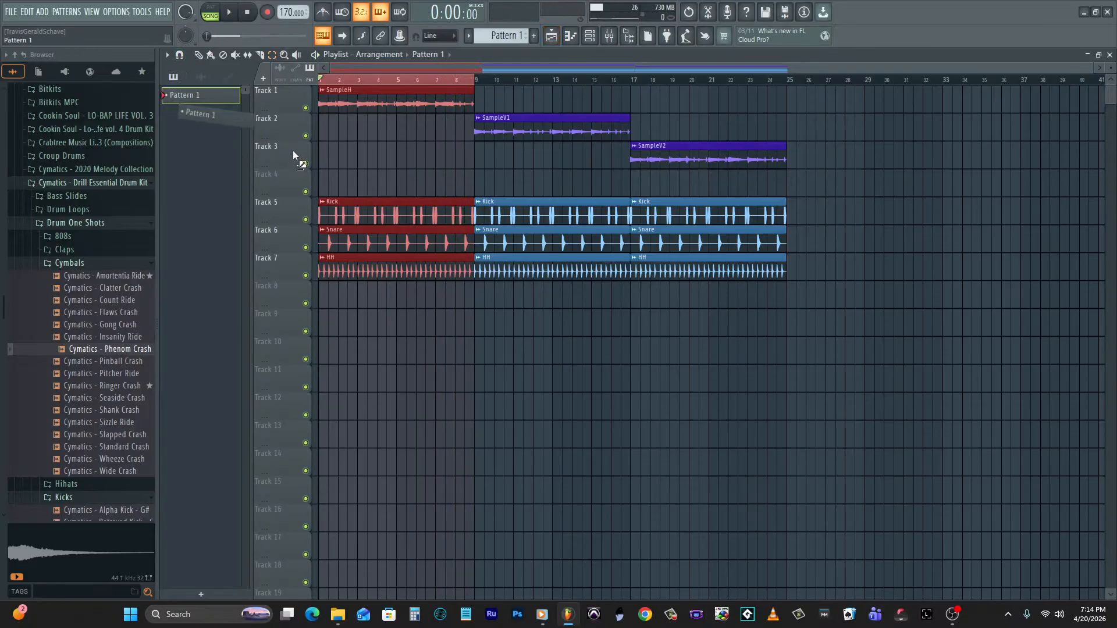
click(341, 185)
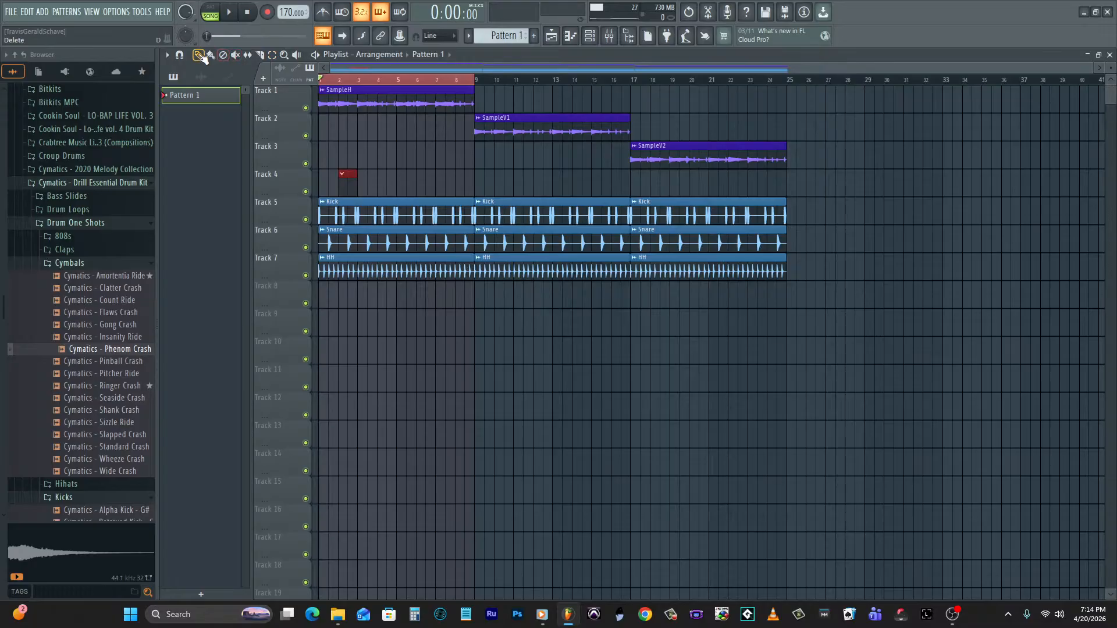
click(269, 11)
click(554, 365)
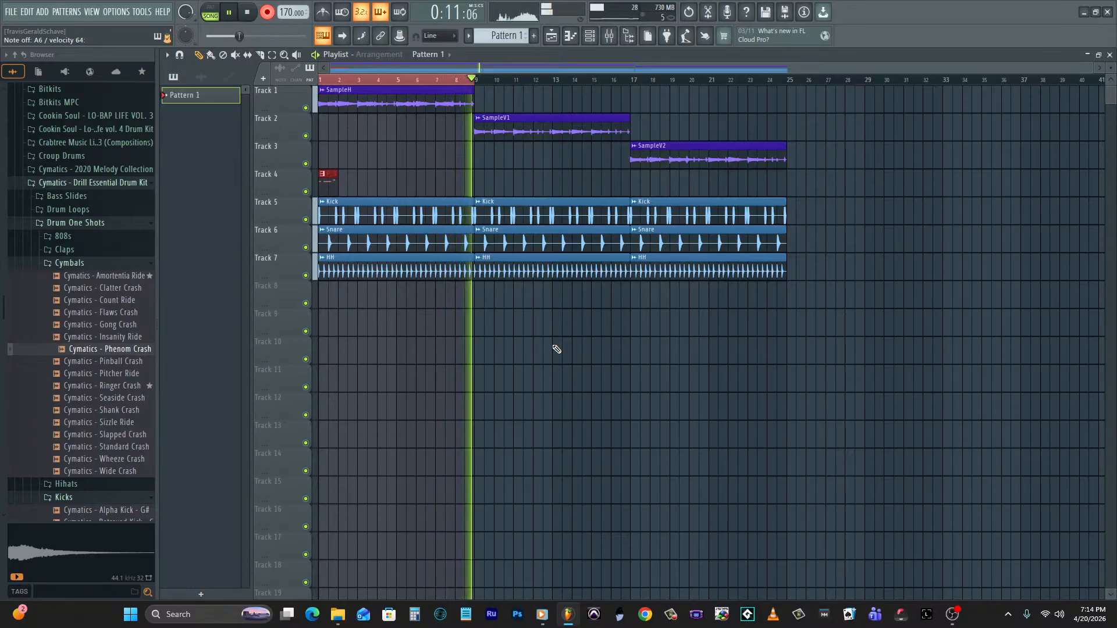
key(space)
Open the recorded BooBass notes in the piano roll and quantize their start times.
key(F6)
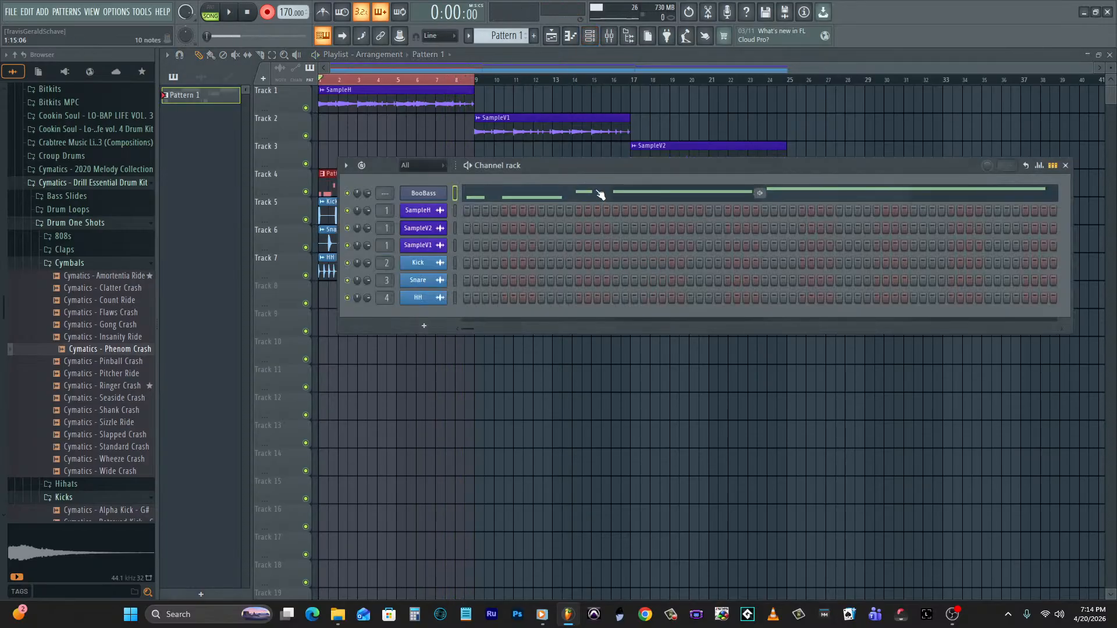
click(596, 192)
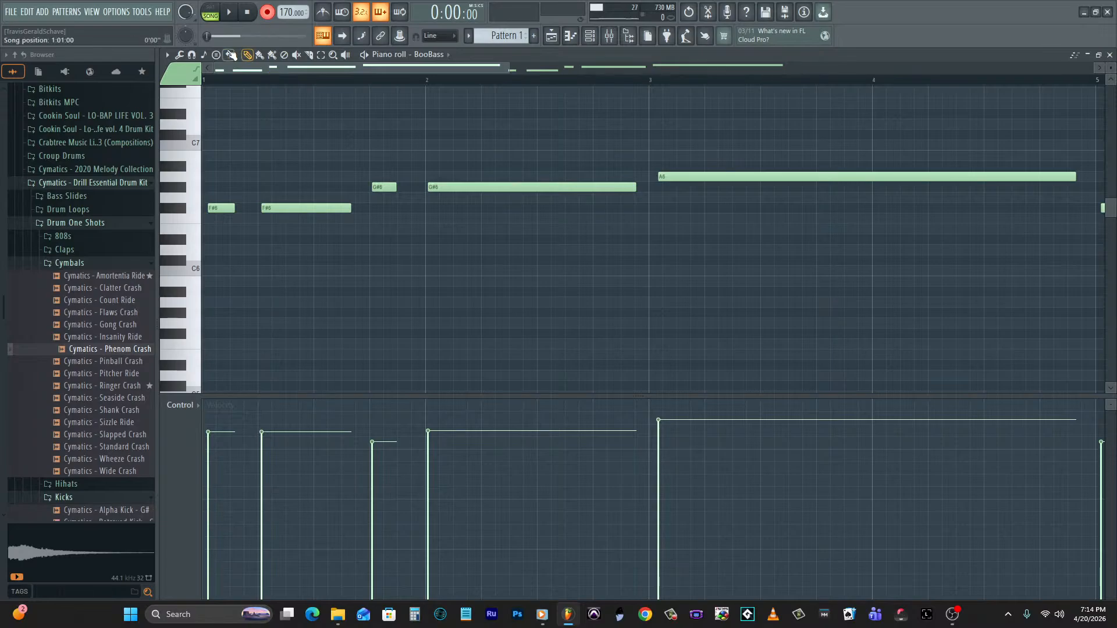
click(179, 55)
click(198, 141)
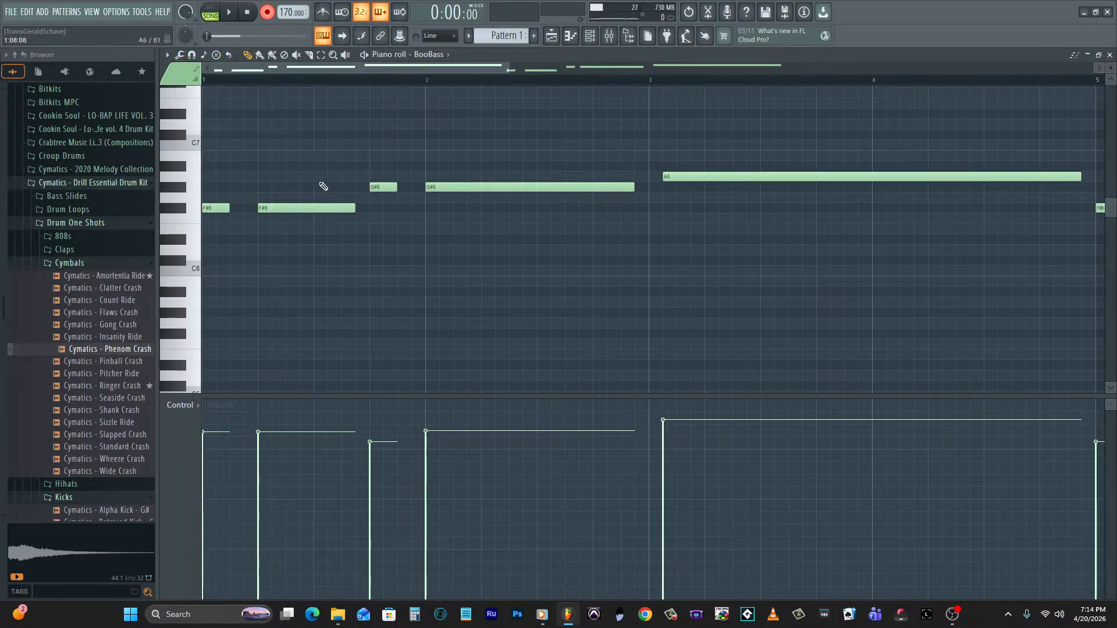
Move the first A6 note to the start of bar 3 and the short G#6 note in bar 5 one step earlier.
drag(500, 66, 770, 83)
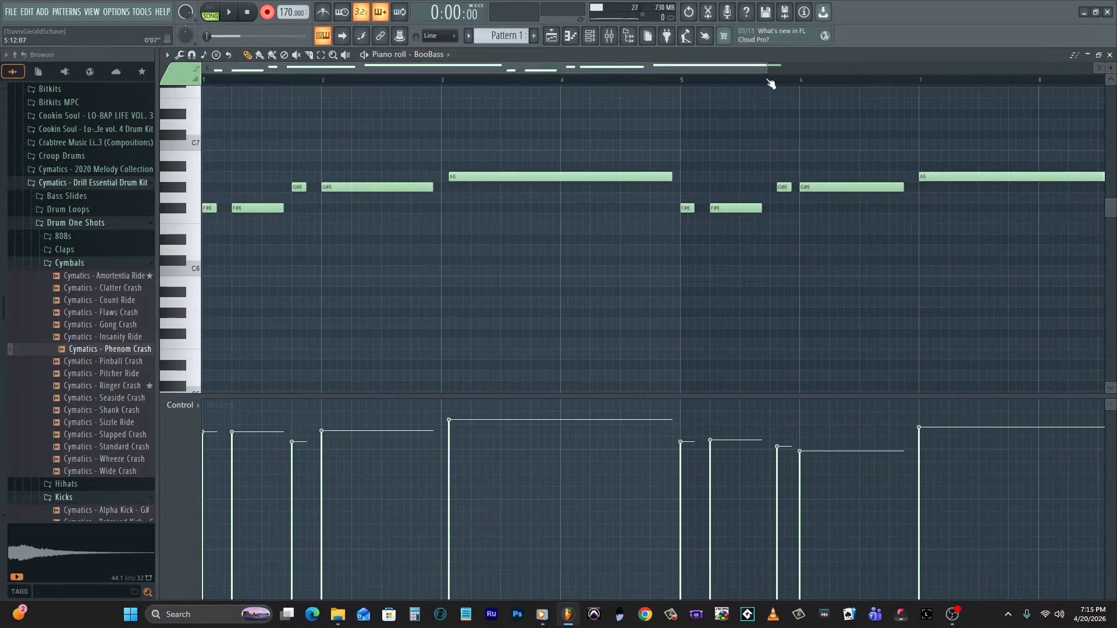
drag(473, 171, 465, 172)
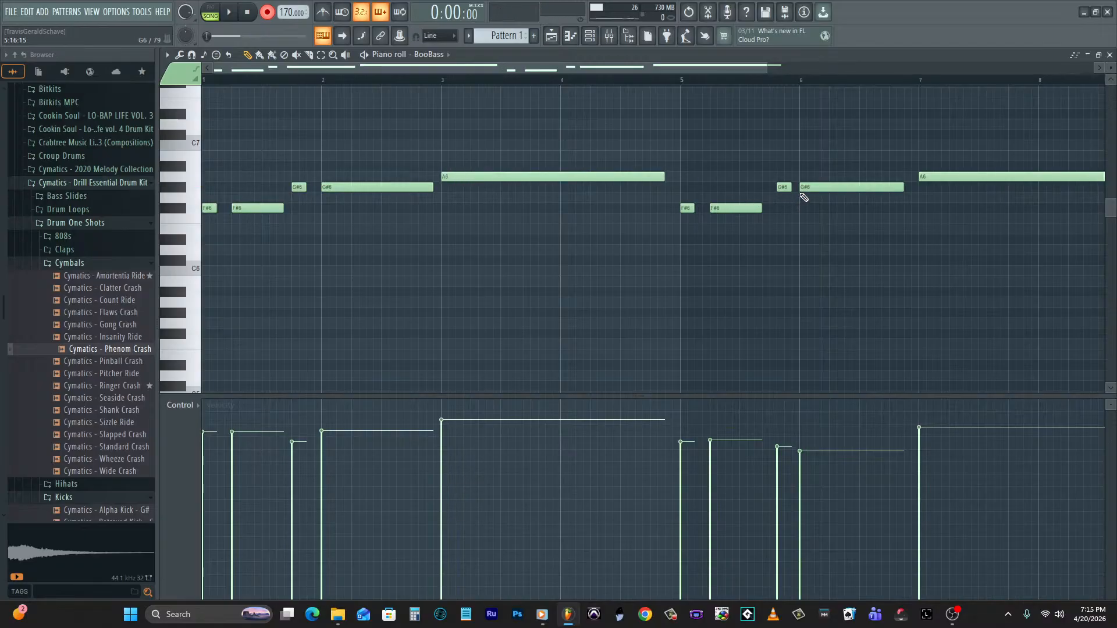
drag(786, 188, 779, 188)
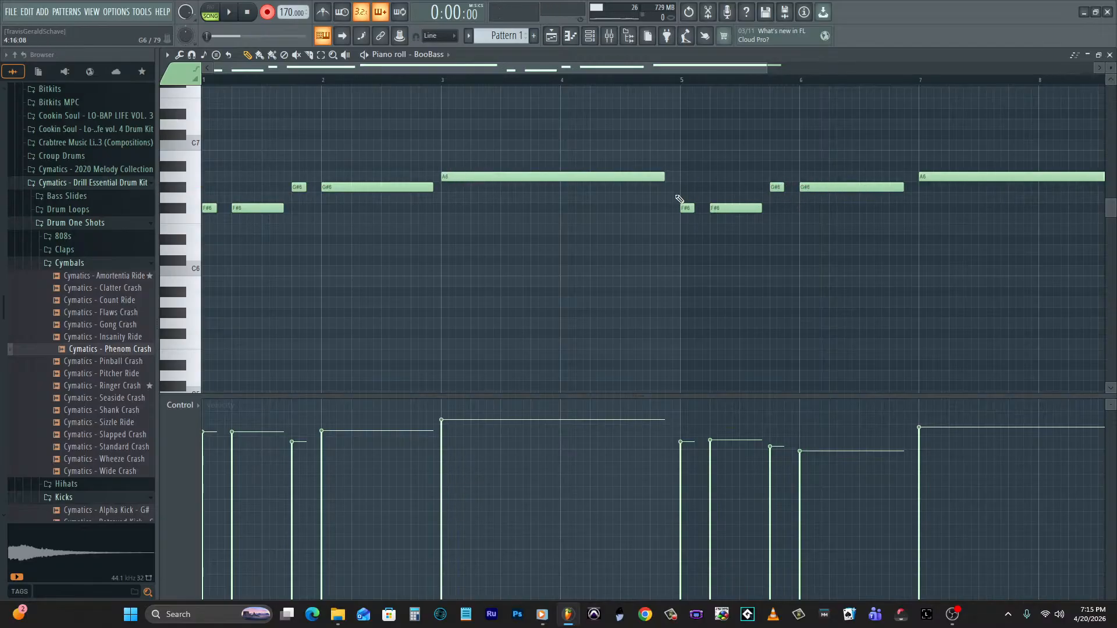
Transpose all the BooBass notes down two octaves and play the song with recording turned off.
key(ctrl+a)
drag(205, 211, 132, 274)
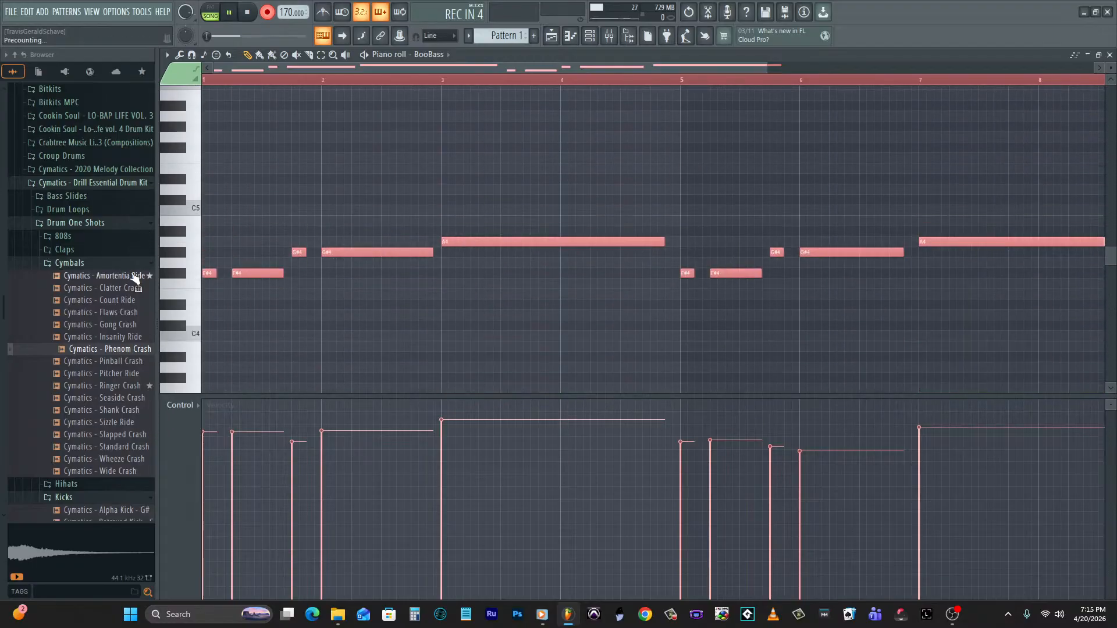
click(230, 7)
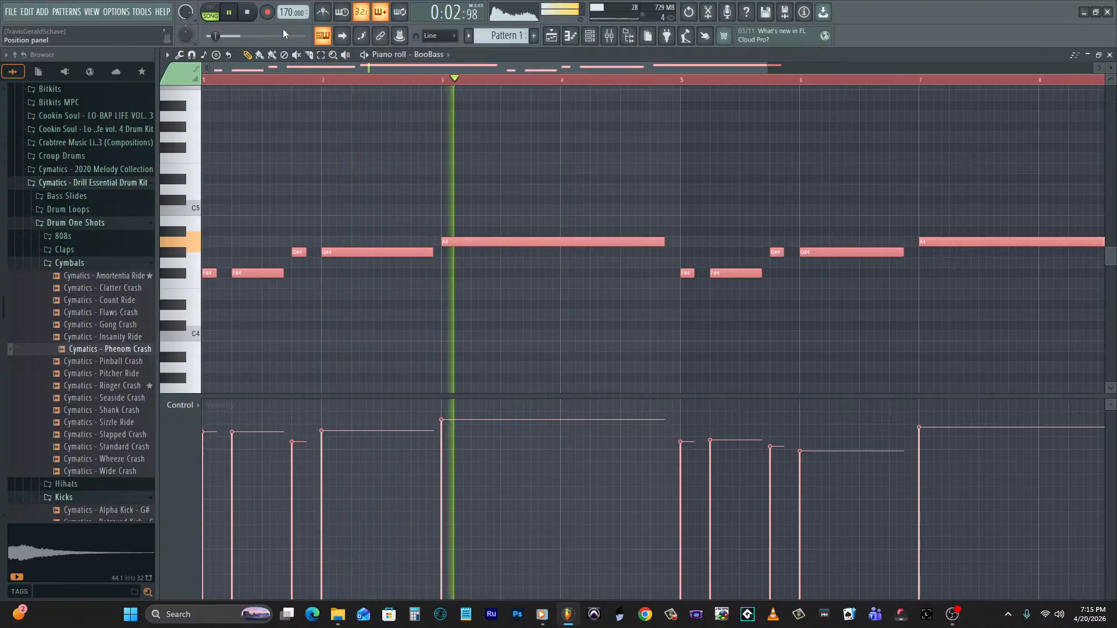
Route the BooBass channel to mixer track 5 and lower that track's volume fader.
key(F6)
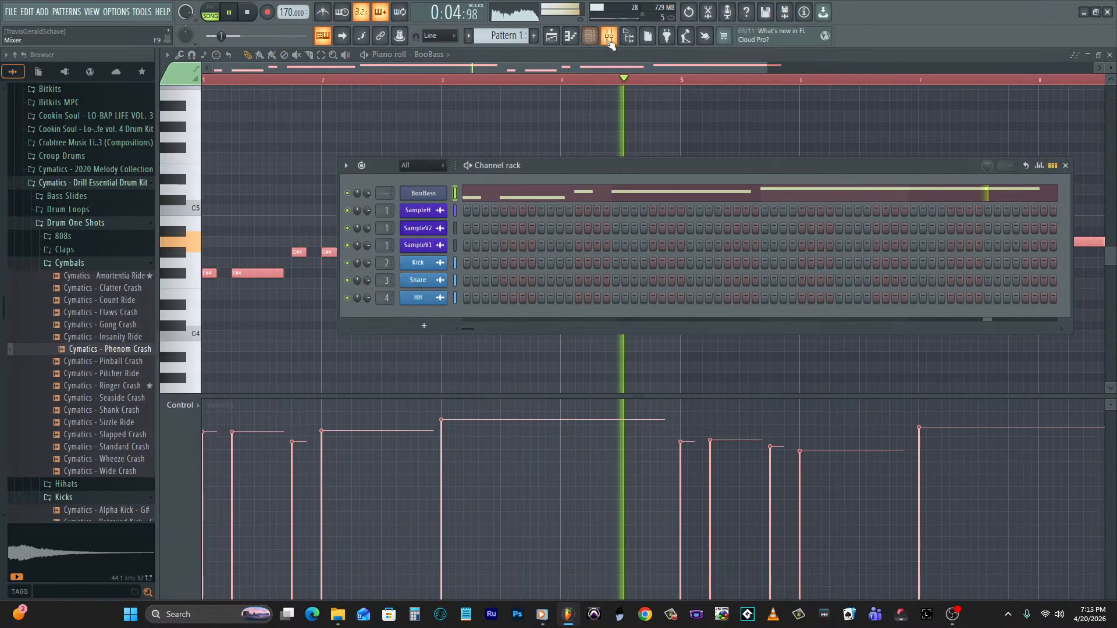
key(F9)
click(373, 287)
key(ctrl+l)
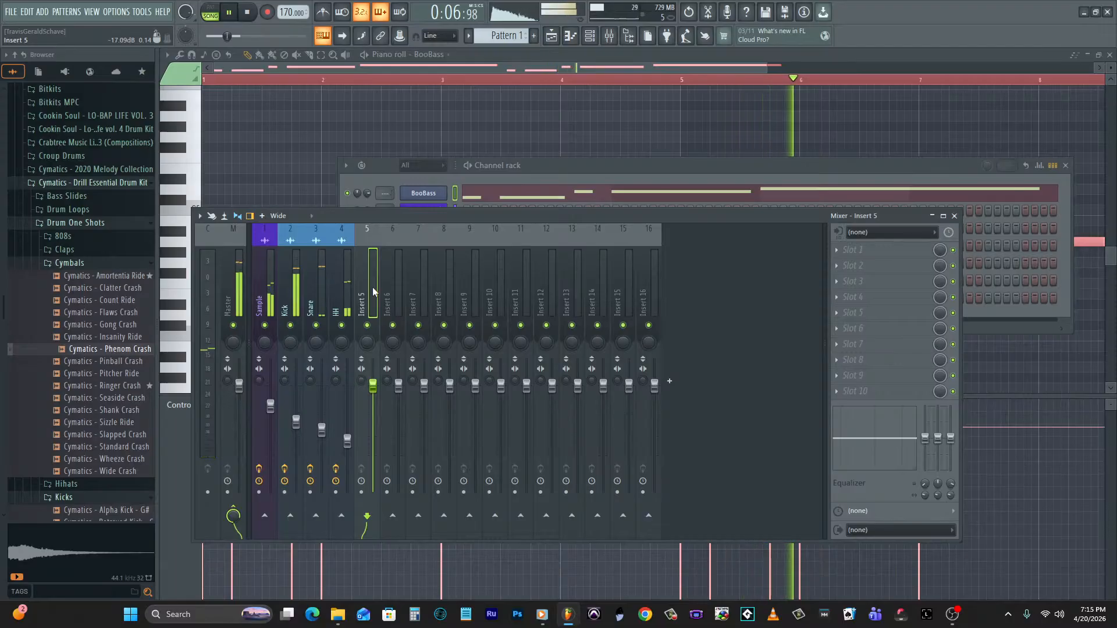
drag(373, 386, 373, 409)
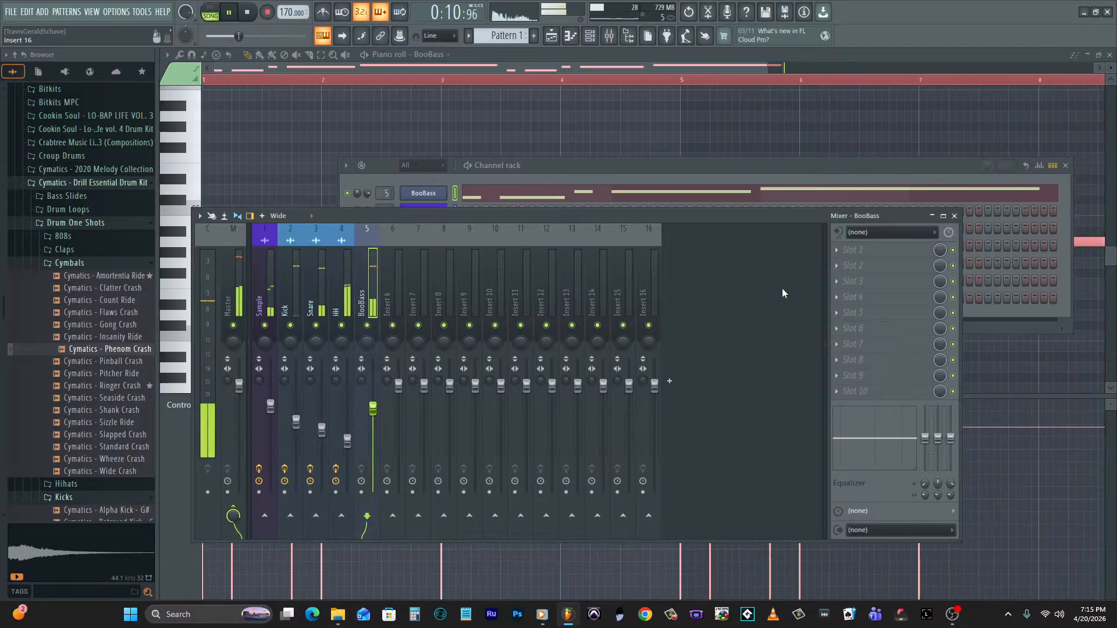
Add Fruity Parametric EQ 2 to the BooBass track's first effect slot and load its WGB Bass preset.
drag(645, 228, 728, 211)
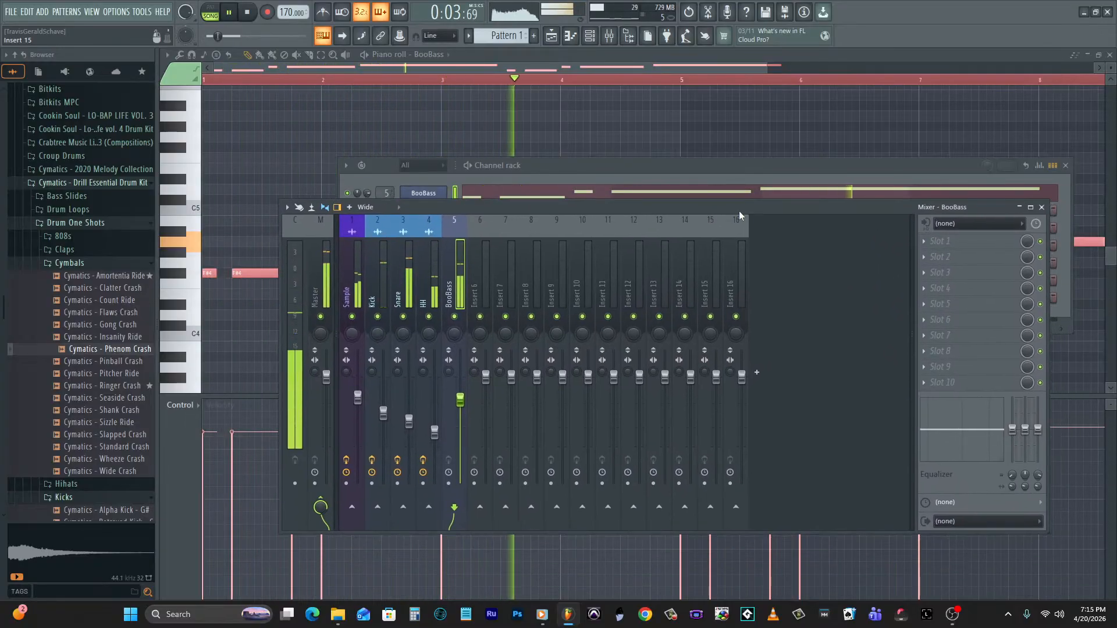
click(938, 248)
click(821, 68)
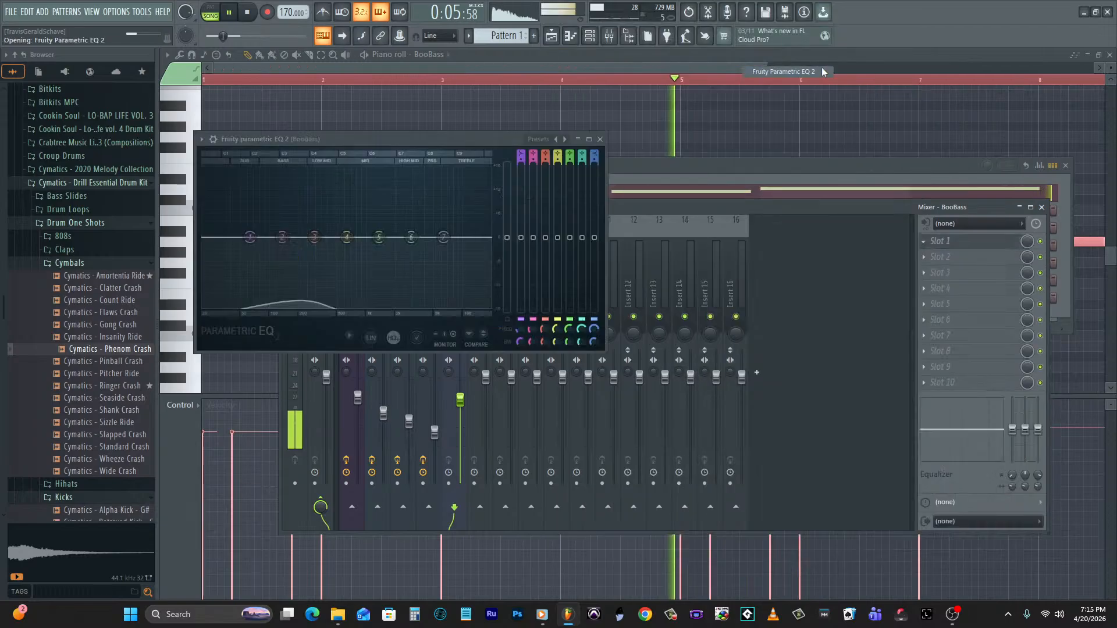
click(542, 139)
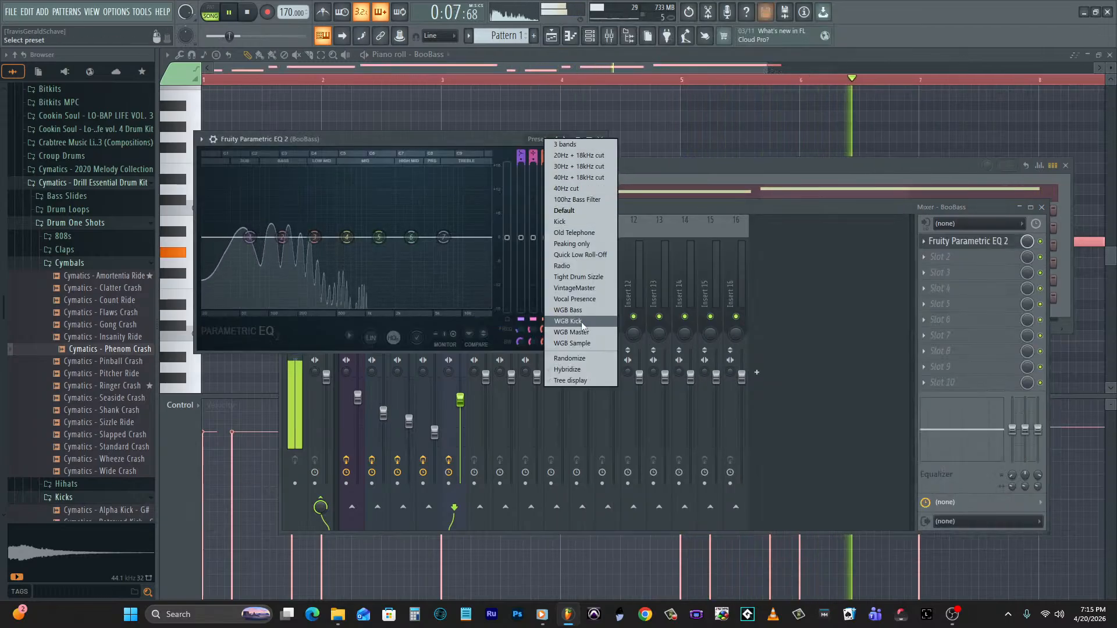
click(582, 314)
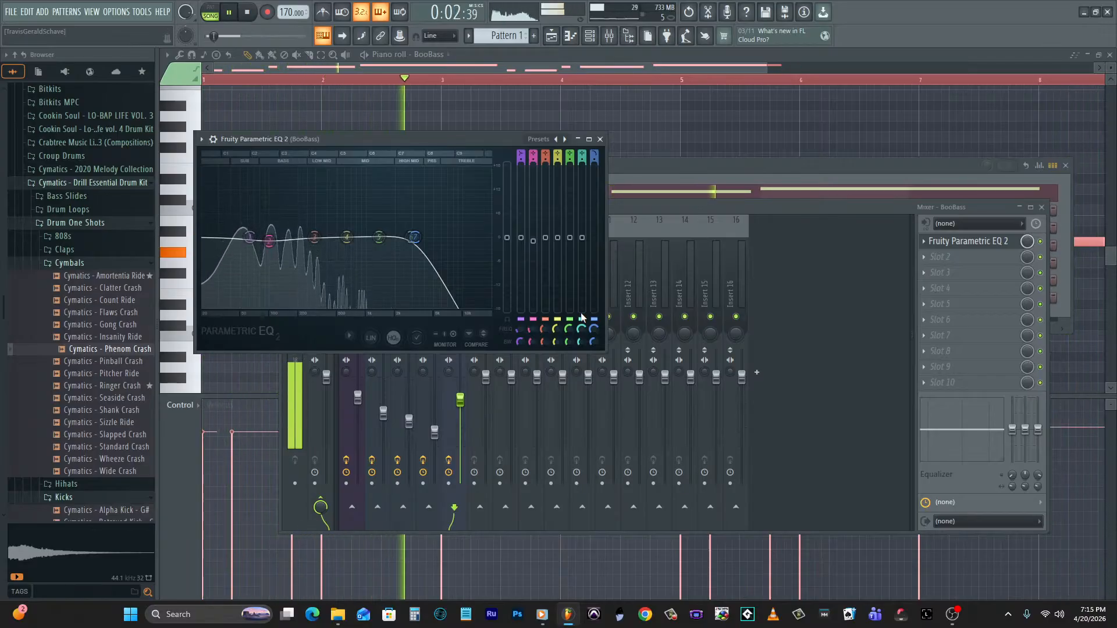
Lower the BooBass EQ's band 7 low-pass filter to about 87 Hz with a bandwidth of 45%.
drag(381, 237, 313, 237)
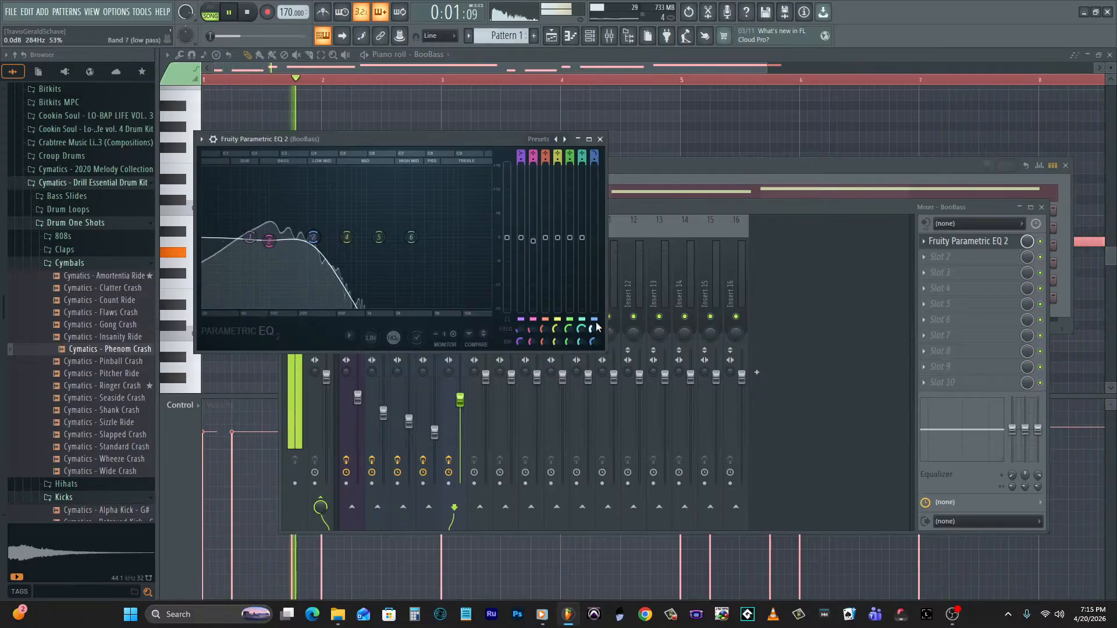
drag(313, 237, 303, 236)
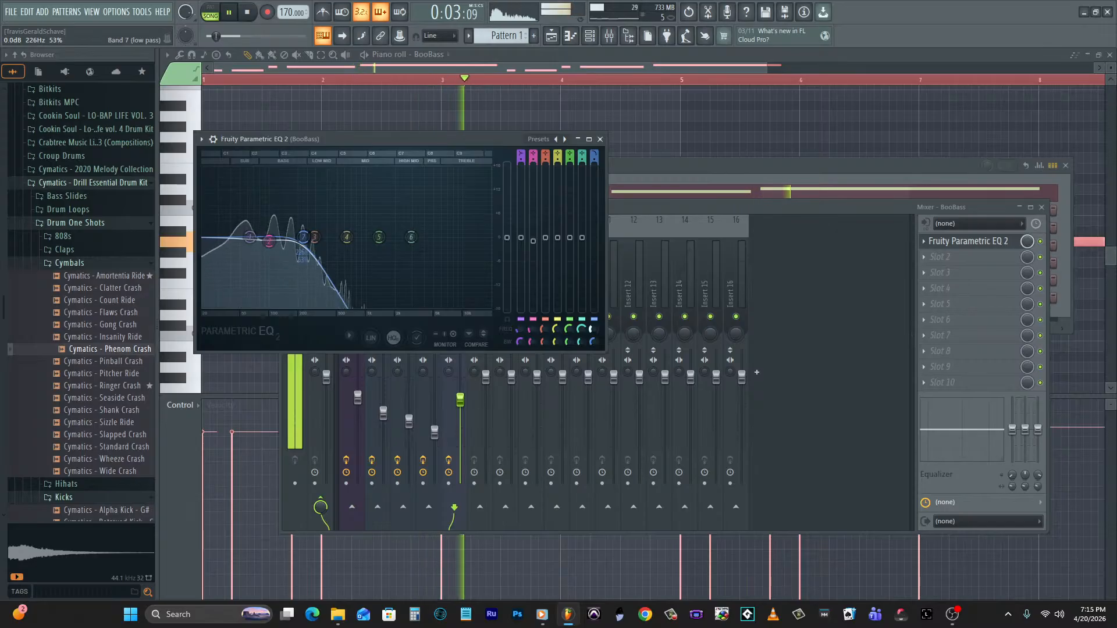
drag(449, 139, 741, 125)
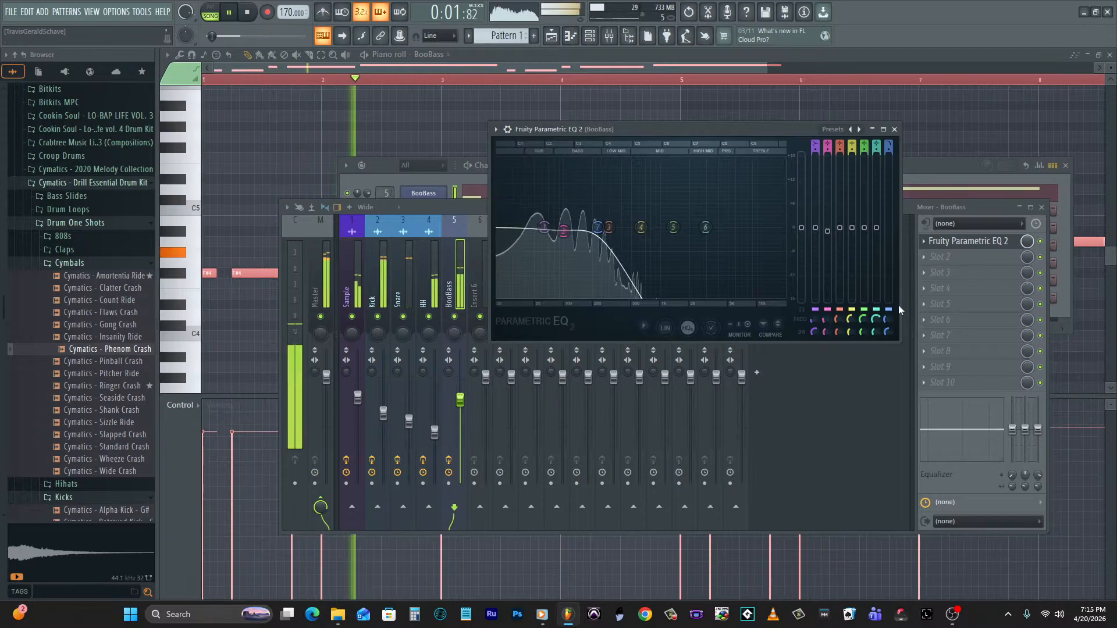
drag(597, 227, 558, 228)
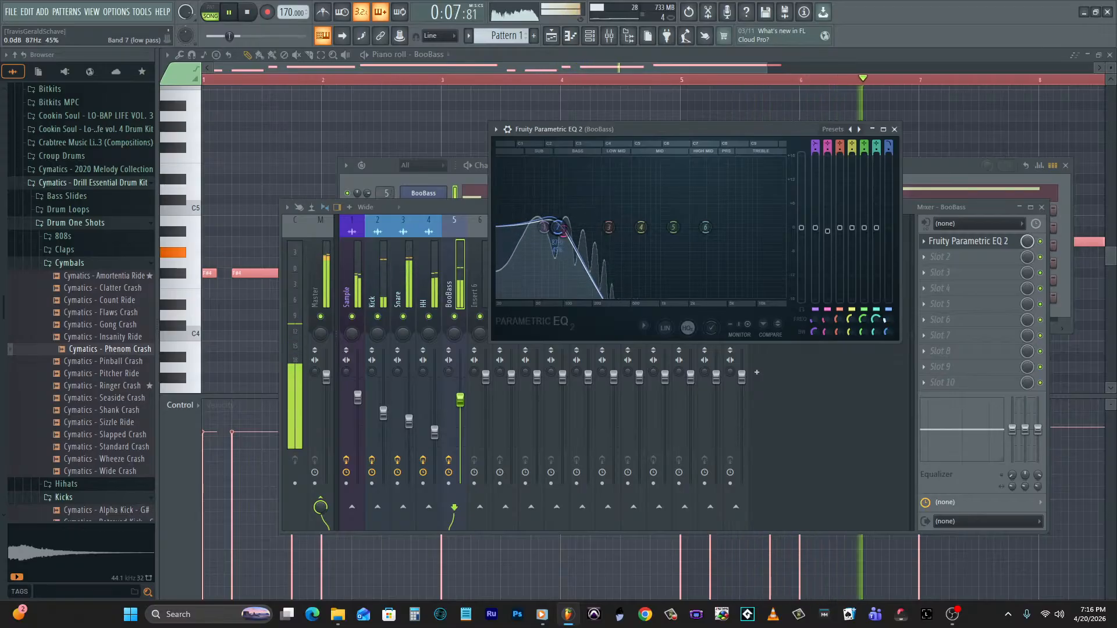
Raise the BooBass EQ's band 7 to about 158 Hz and add RBass Mono with the WGB Bass preset in slot 2.
drag(886, 320, 887, 307)
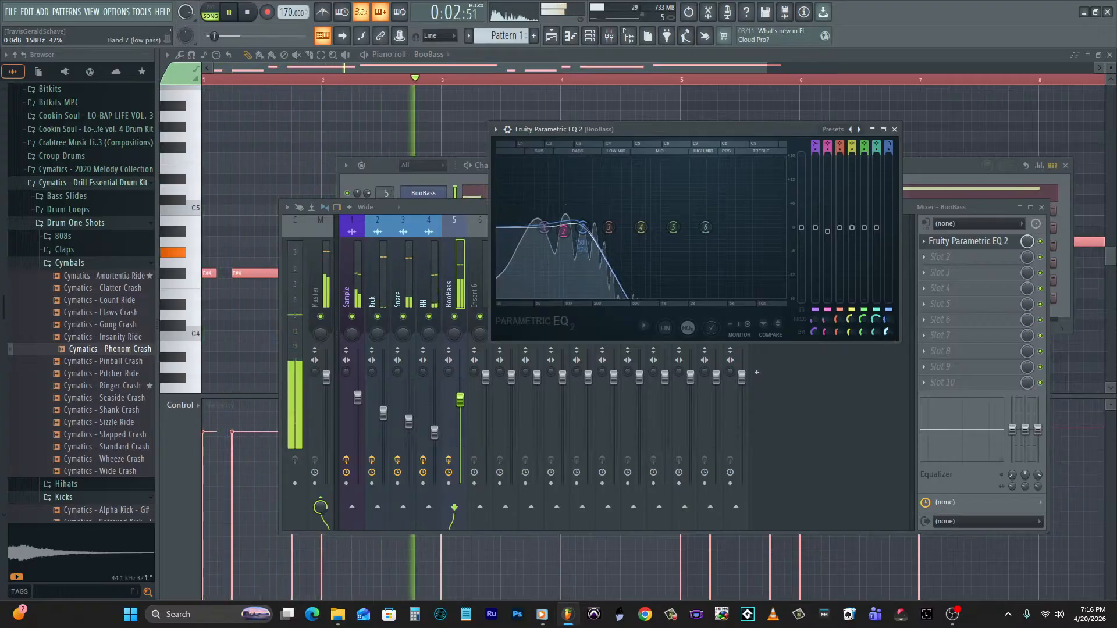
click(996, 254)
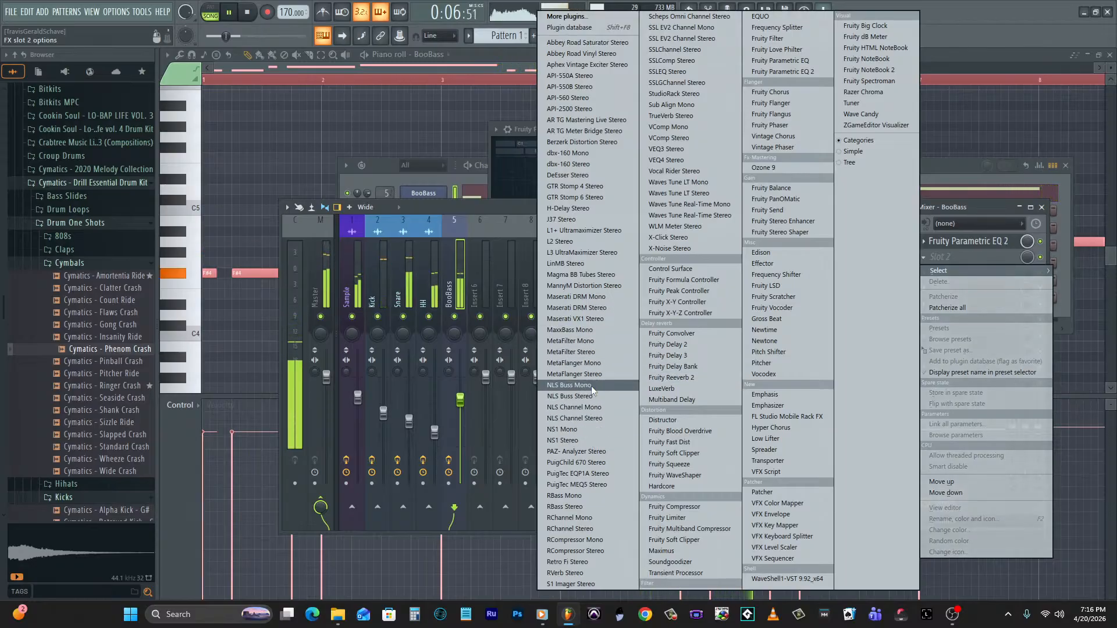
click(592, 499)
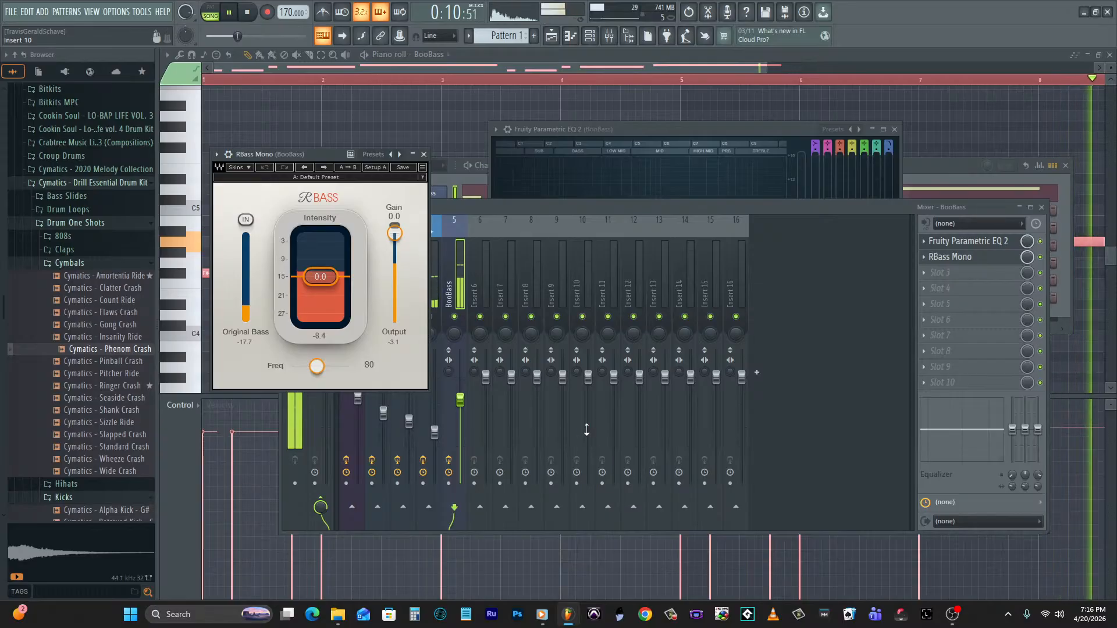
click(314, 178)
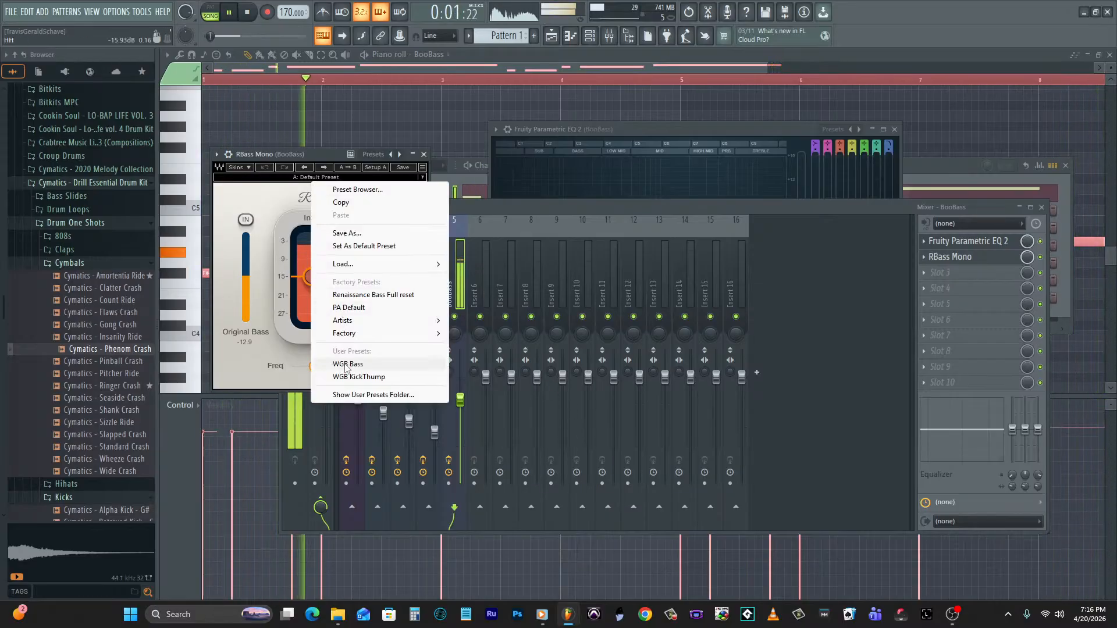
click(347, 364)
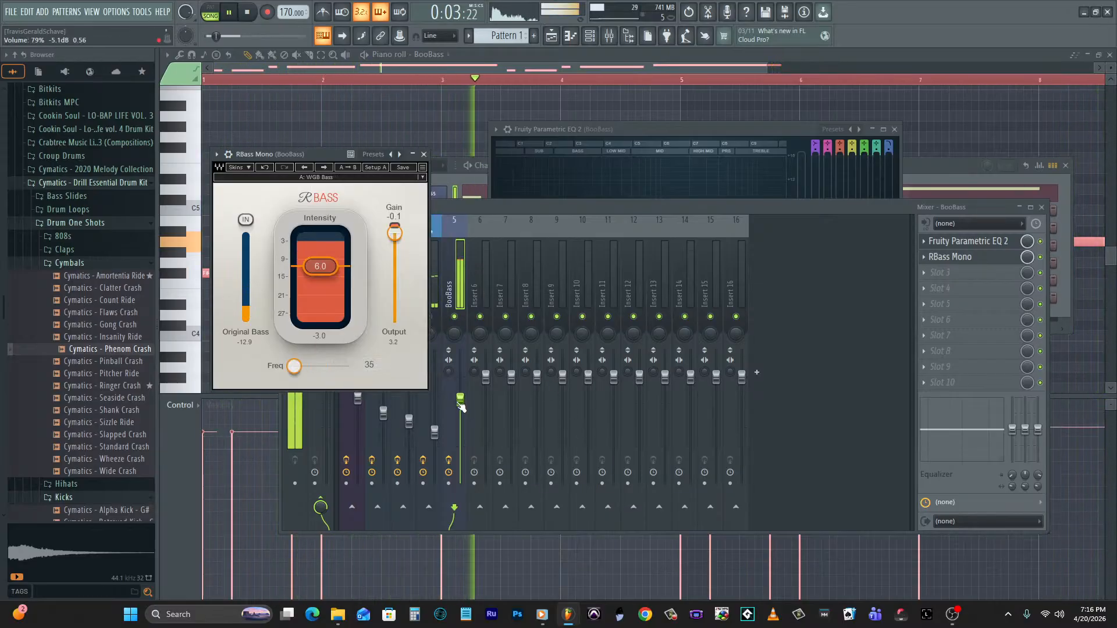
Add SSL EV2 Channel Mono with the WGB Bass1 preset to the BooBass track's third slot and lower that track's volume fader.
drag(459, 399, 459, 412)
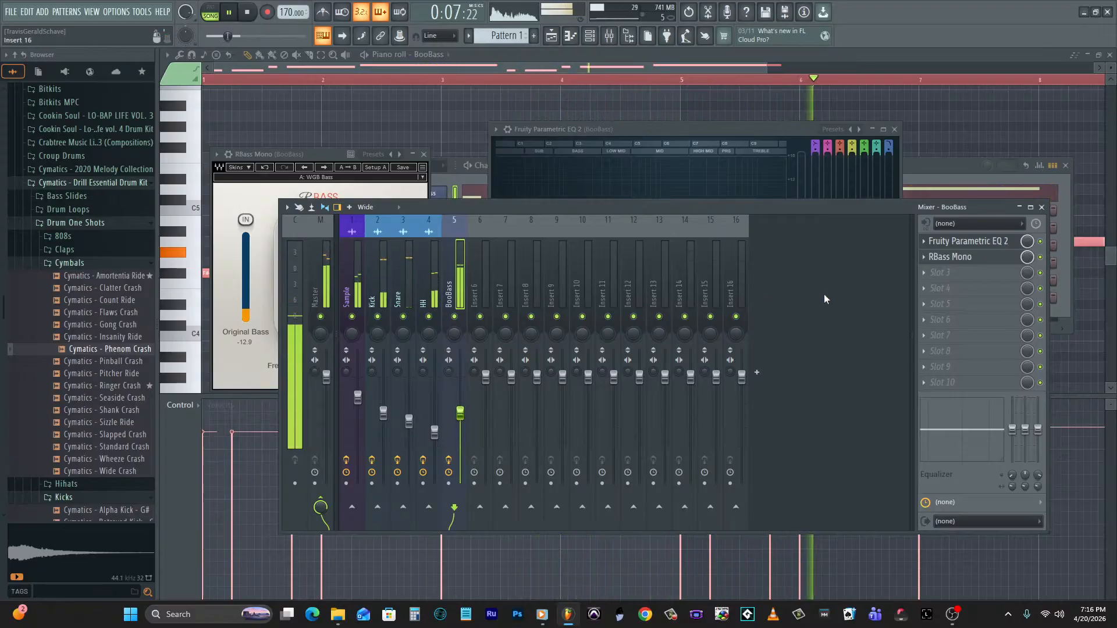
click(943, 272)
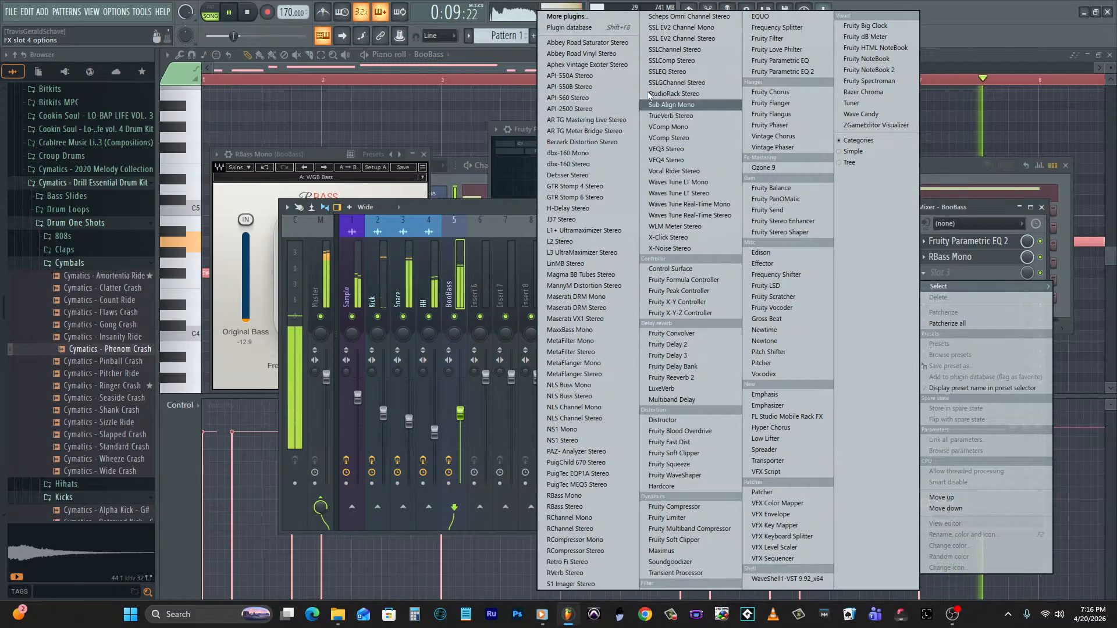
click(679, 27)
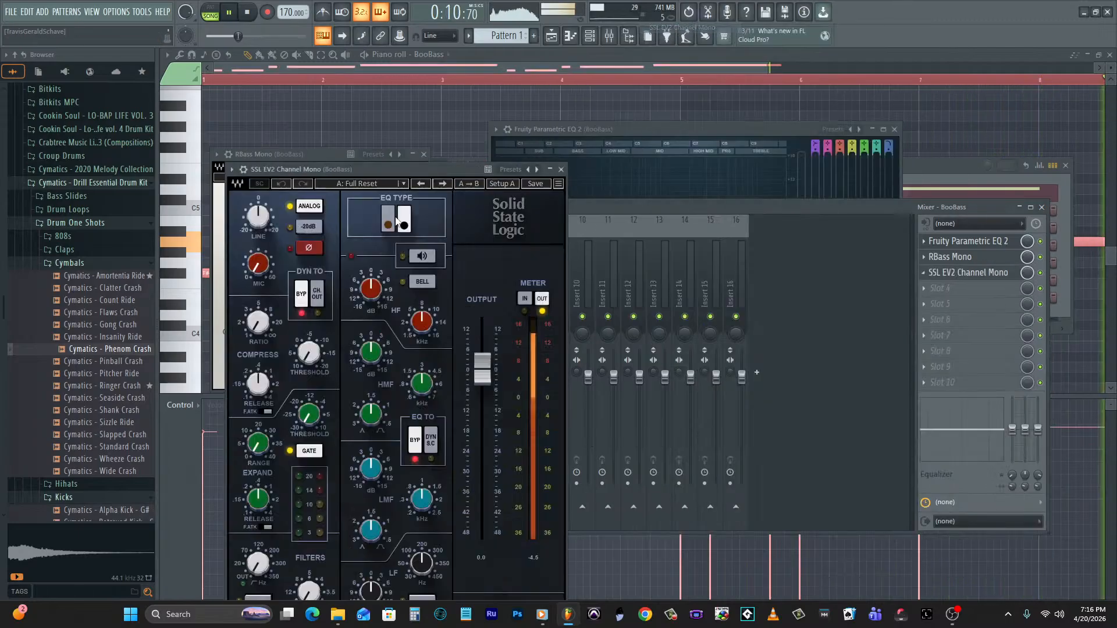
click(379, 185)
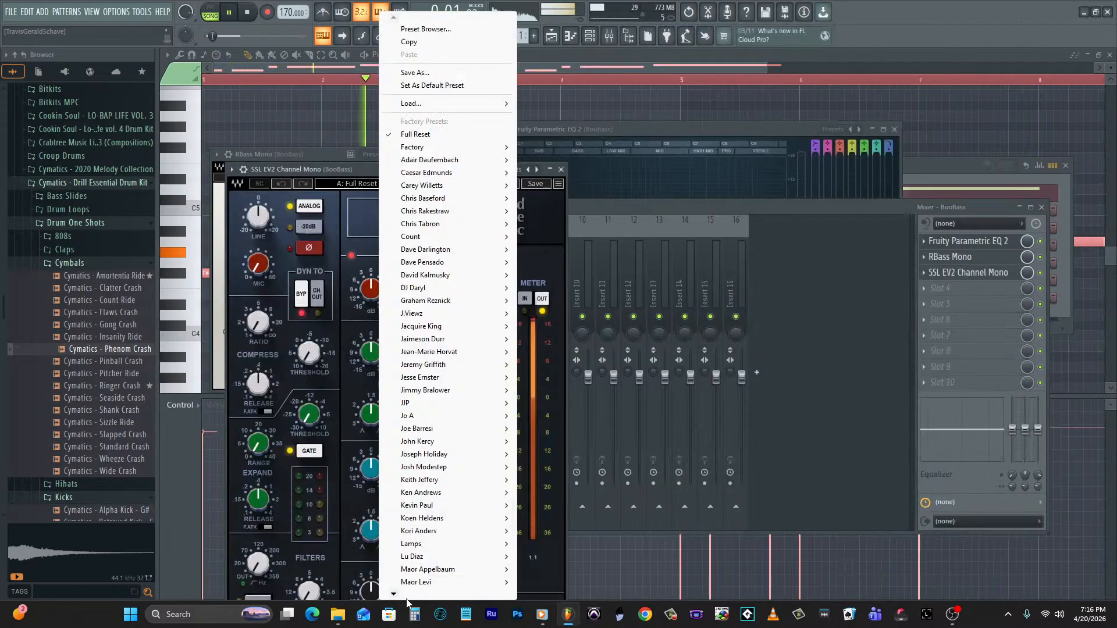
mouse_move(406, 601)
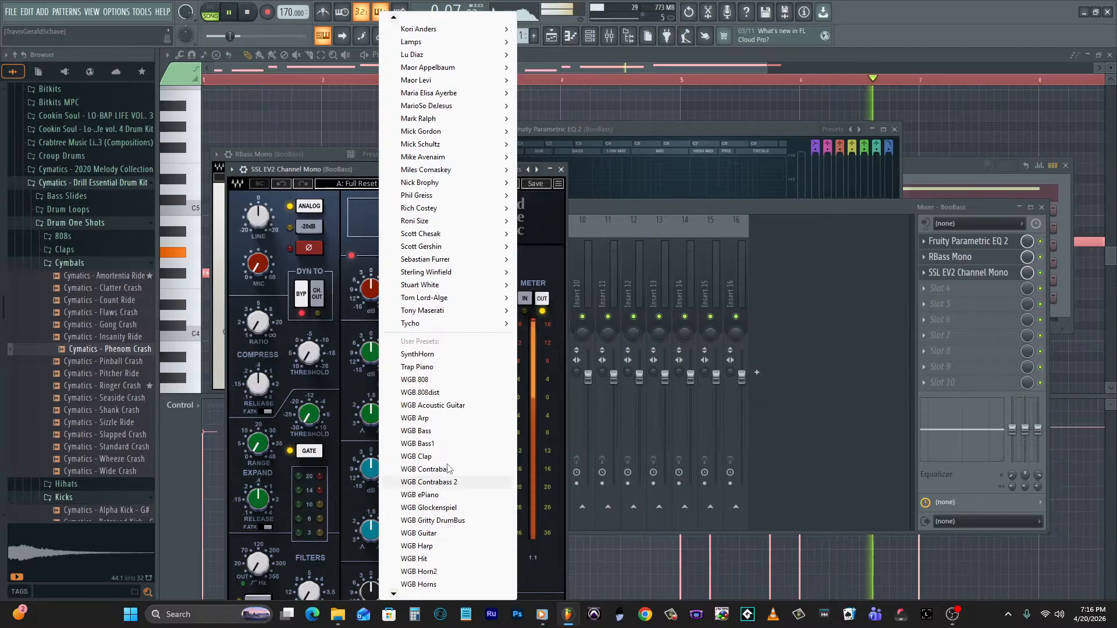
click(443, 445)
click(573, 252)
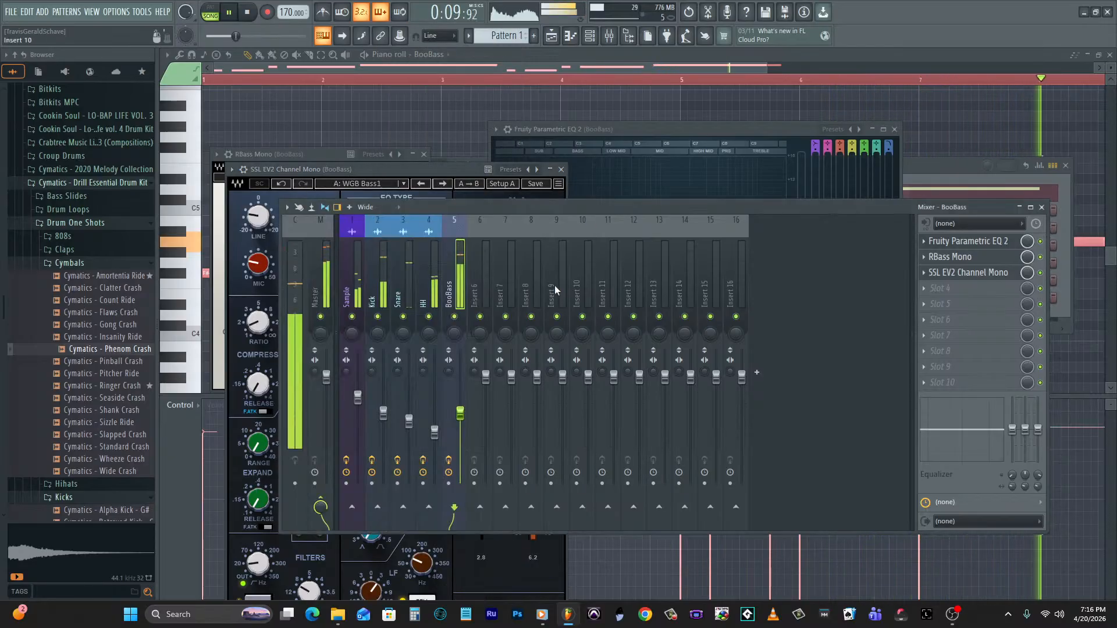
drag(460, 414, 460, 445)
Move the BooBass mixer track to position 2, directly after Sample, and stop playback.
key(alt+Left)
key(alt+Left)
key(alt+Left)
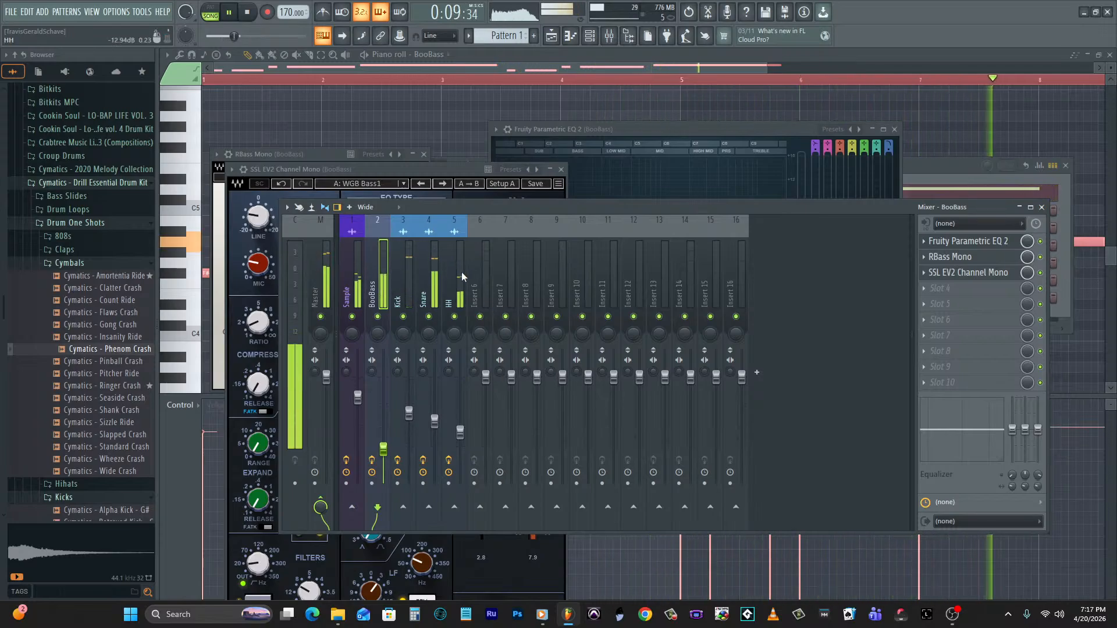
key(space)
Rename mixer track Insert 6 as Sidechain and give it the dark red palette colour.
click(477, 277)
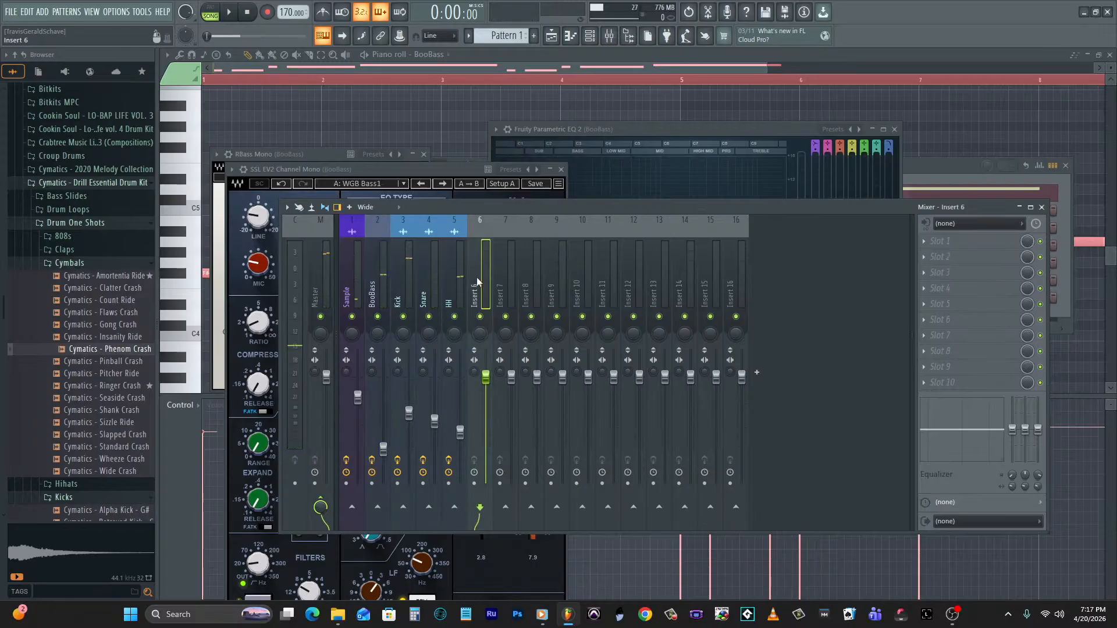
double_click(477, 277)
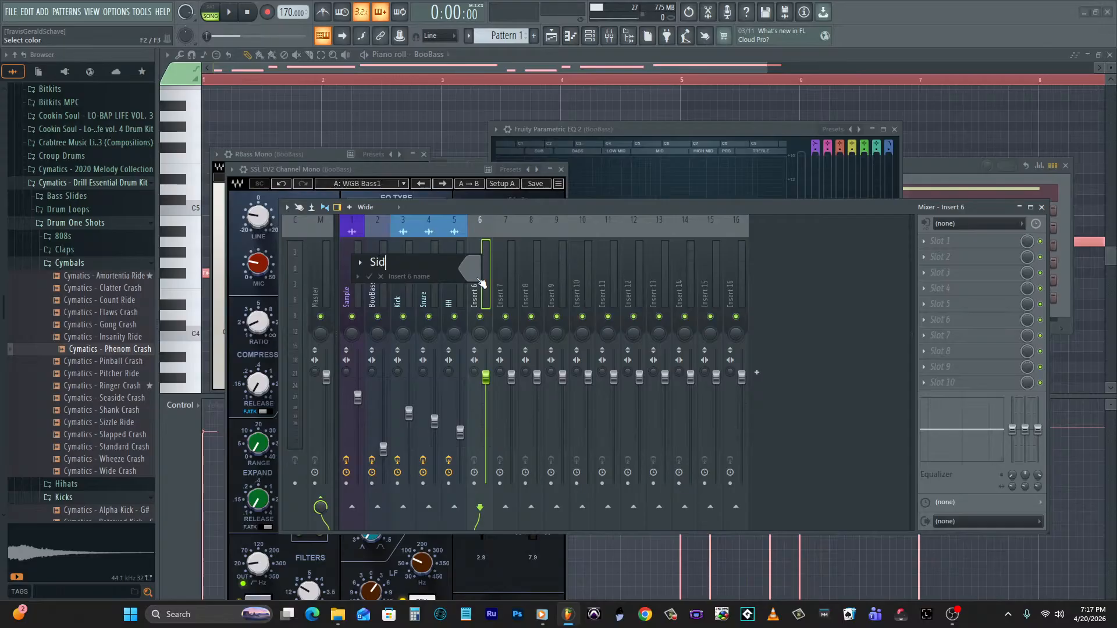
click(479, 279)
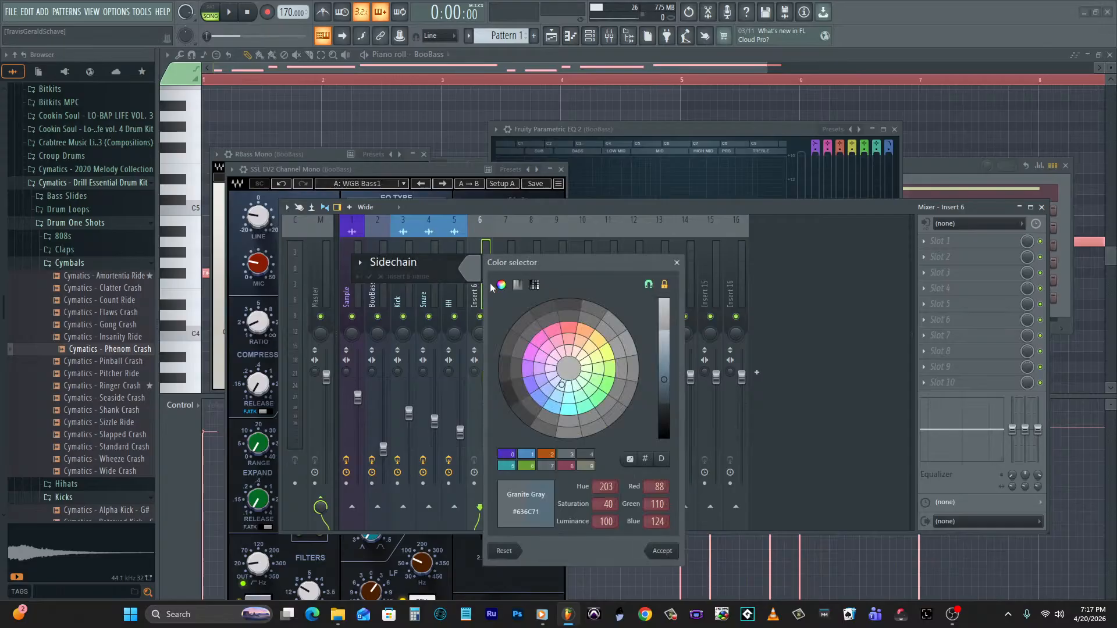
double_click(571, 465)
key(Return)
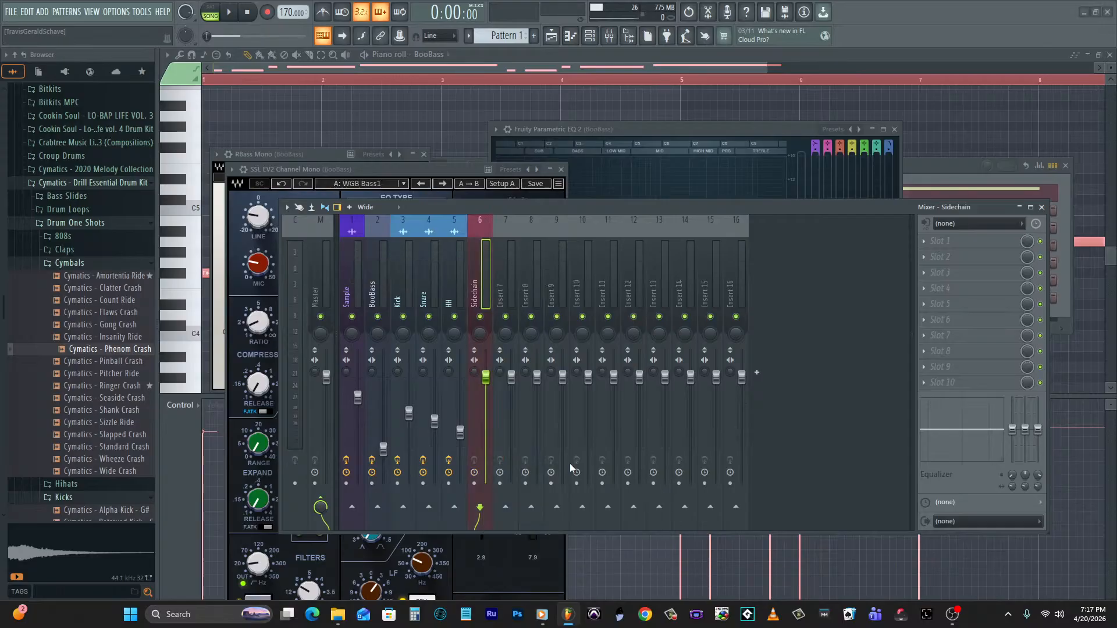
Move the Sidechain track to position 3, between BooBass and Kick.
key(alt+Left)
key(alt+Left)
key(alt+Left)
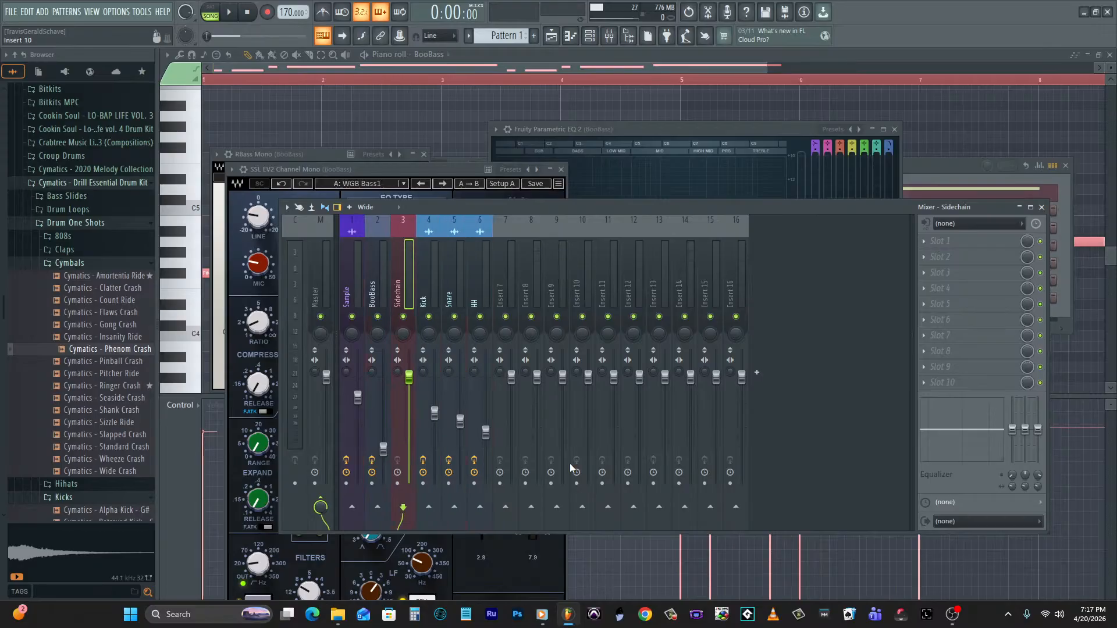
Route the Sample and BooBass tracks together to the Sidechain track only.
click(350, 287)
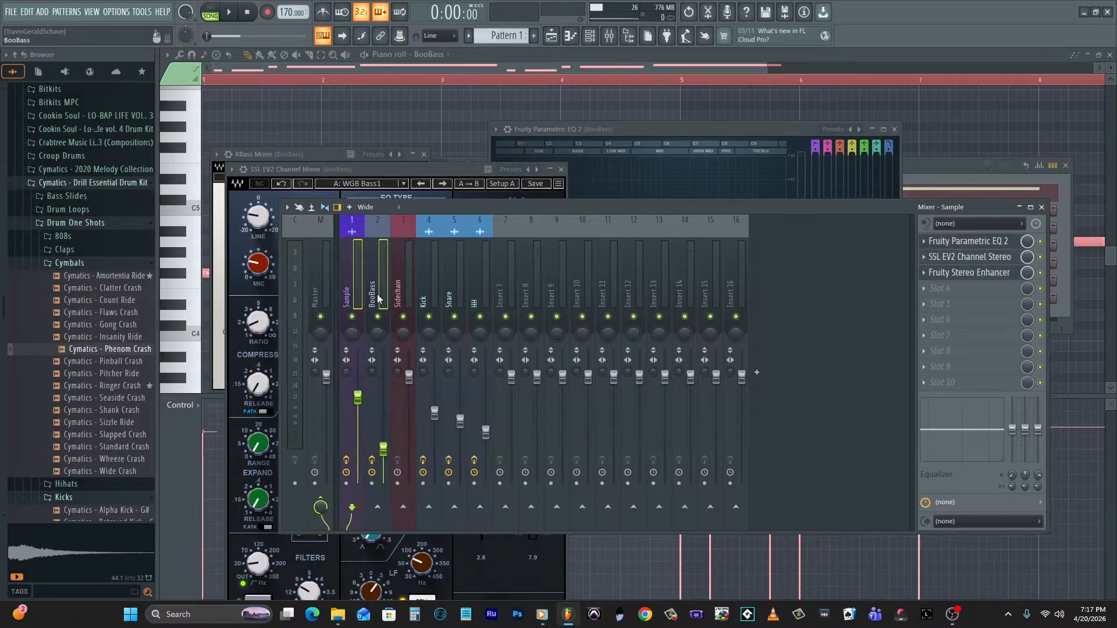
right_click(398, 503)
click(424, 523)
Add Fruity Peak Controller to the Kick track's third effect slot and load its WGB Sidechain preset.
click(433, 294)
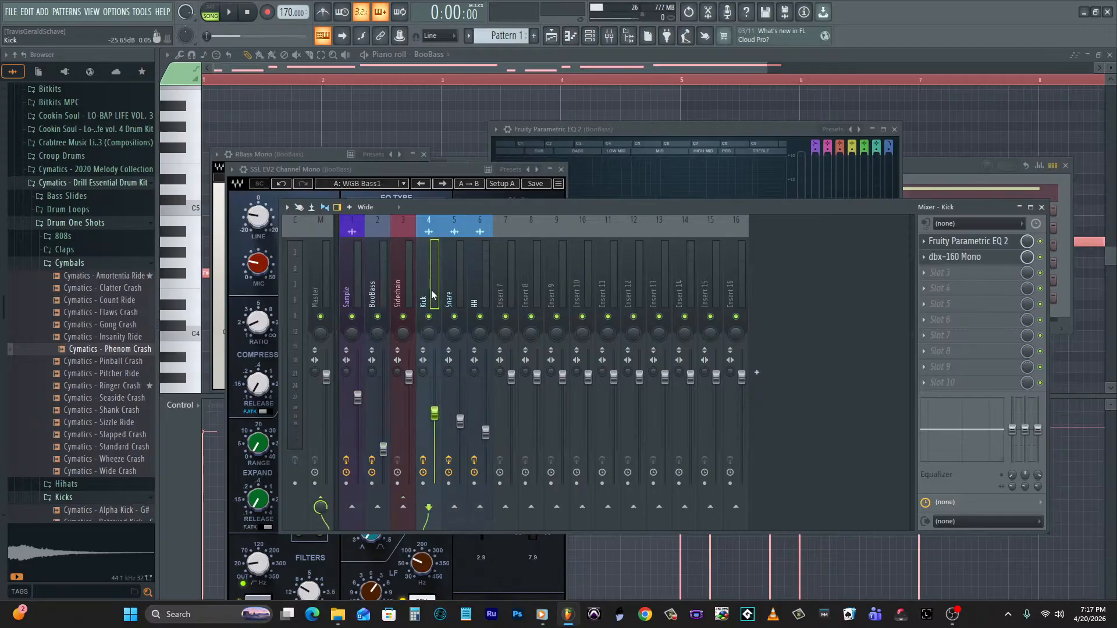
click(969, 276)
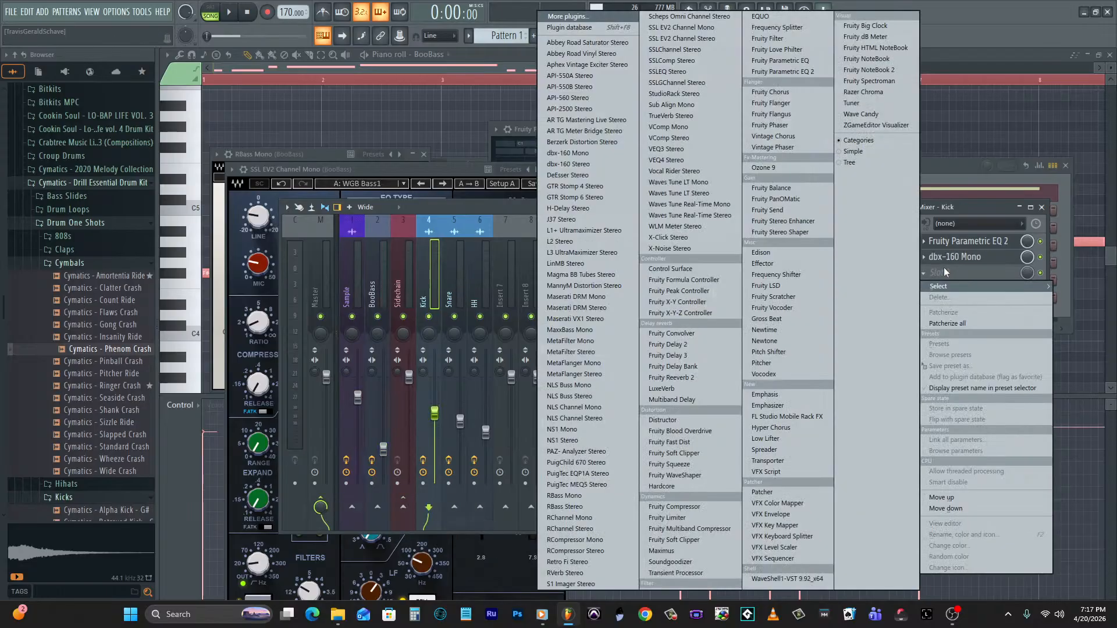
click(708, 290)
click(408, 111)
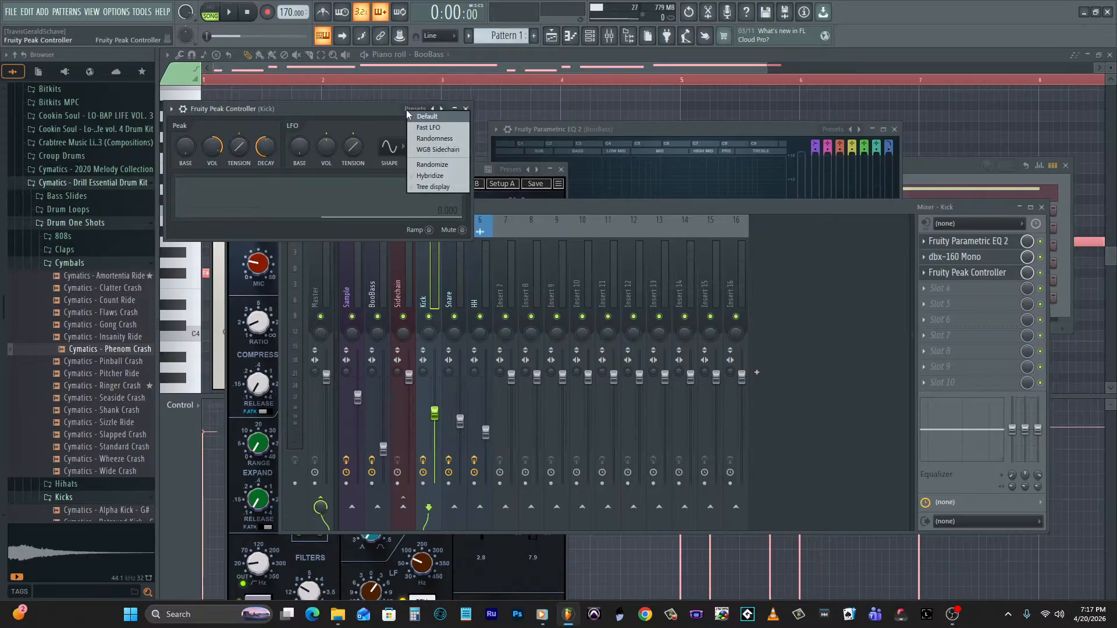
click(438, 150)
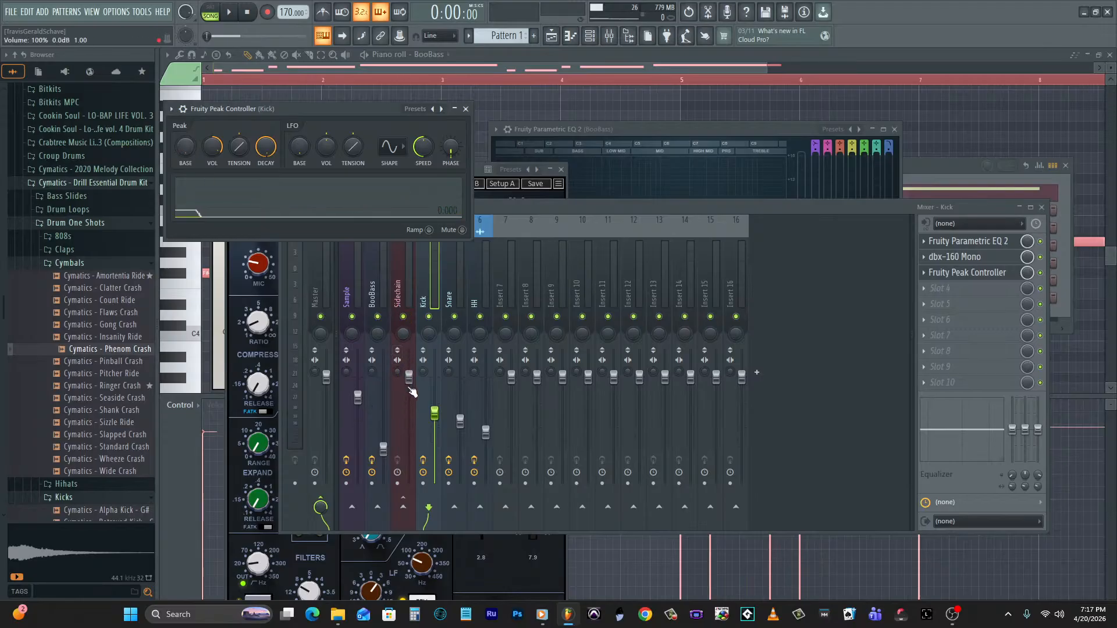
drag(410, 378, 409, 354)
right_click(409, 351)
click(422, 357)
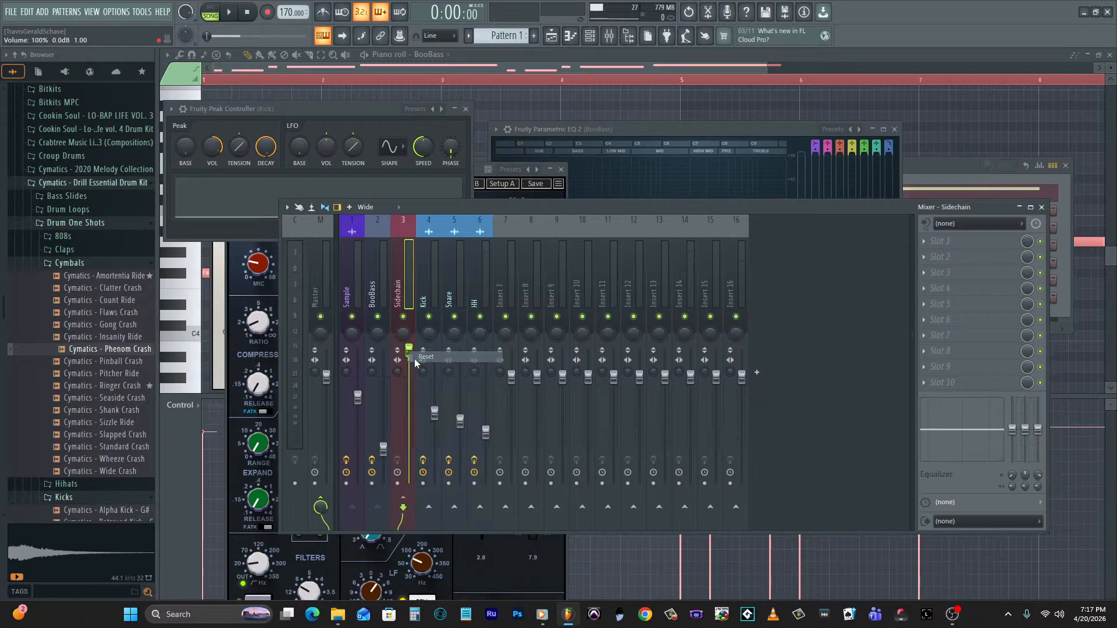
Raise the peak Base level in the Kick track's Fruity Peak Controller and return to the mixer.
click(272, 203)
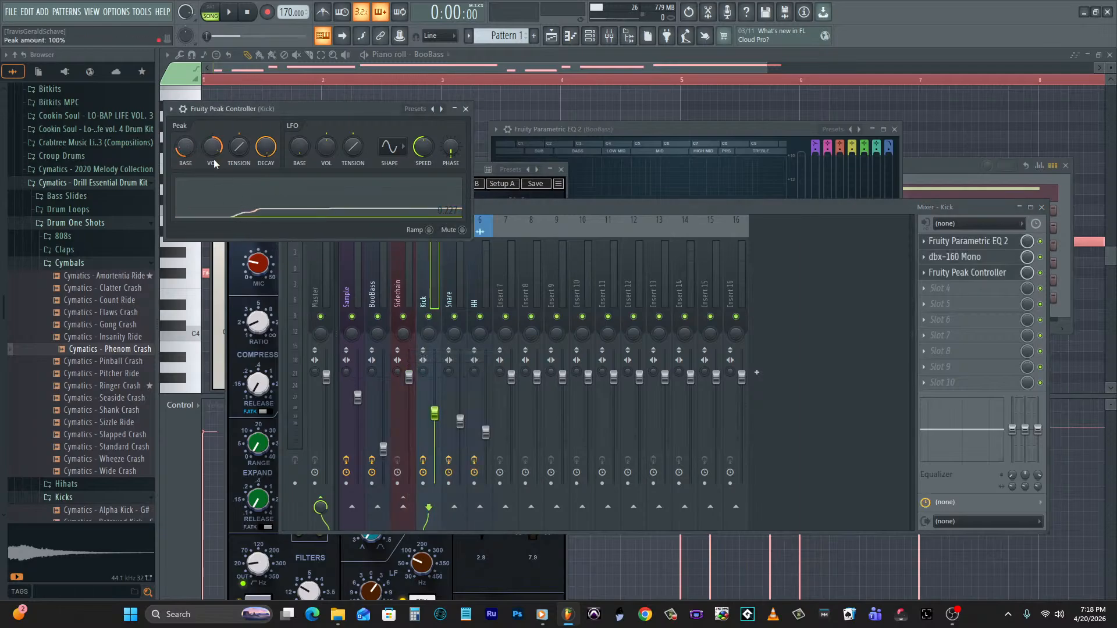
click(491, 207)
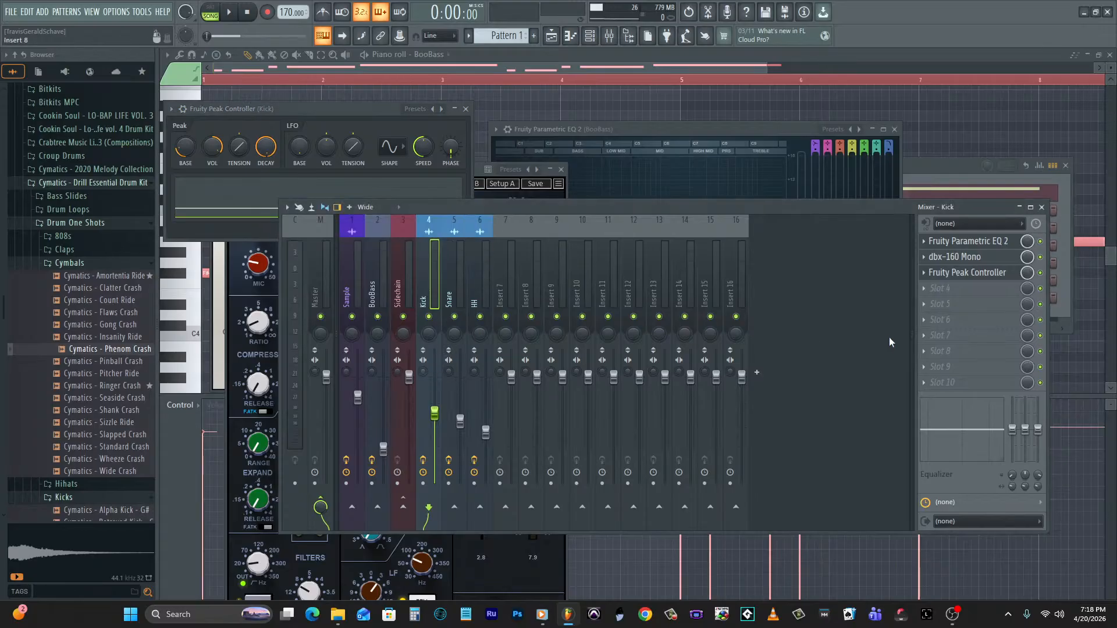
Link the Sidechain track's volume to the internal controller Fruity Peak Controller - Peak, using the Inverted mapping formula.
right_click(409, 378)
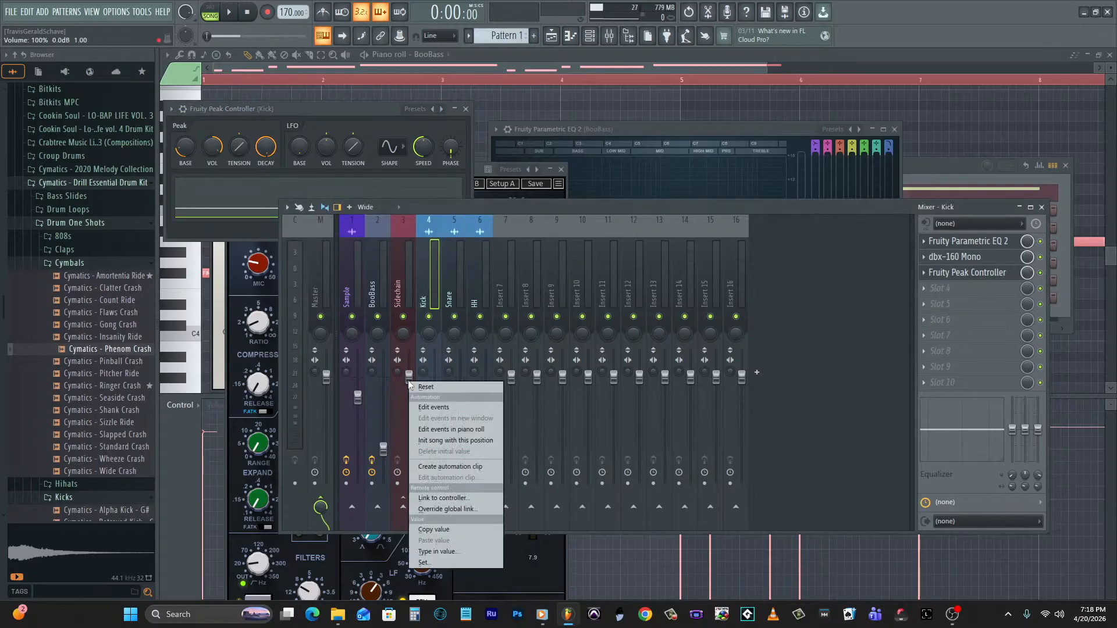
click(444, 498)
click(572, 290)
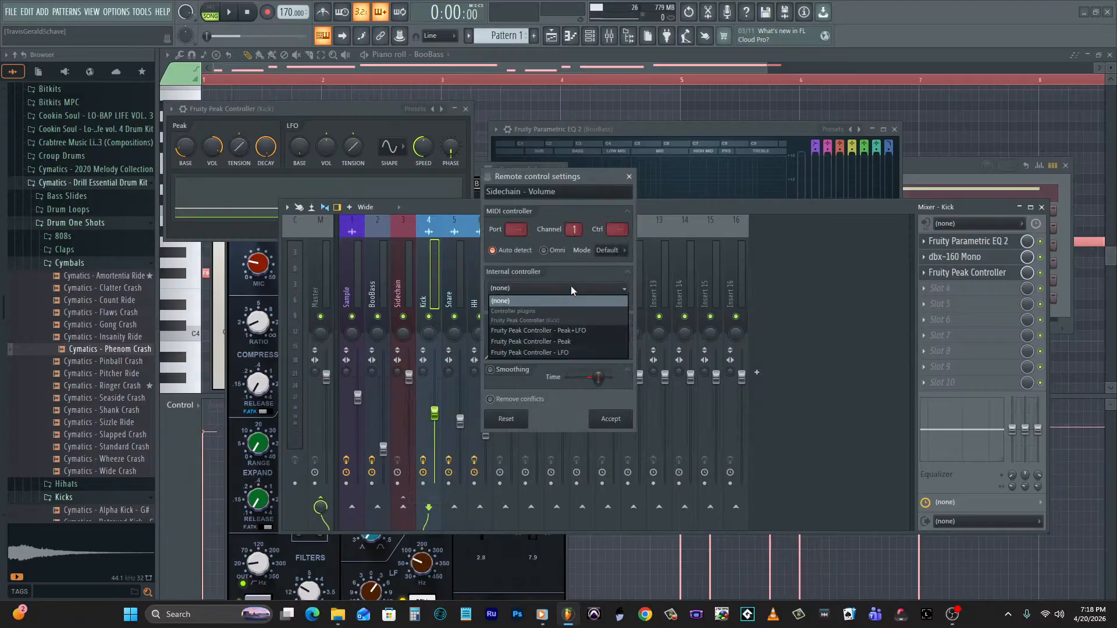
click(574, 342)
click(626, 336)
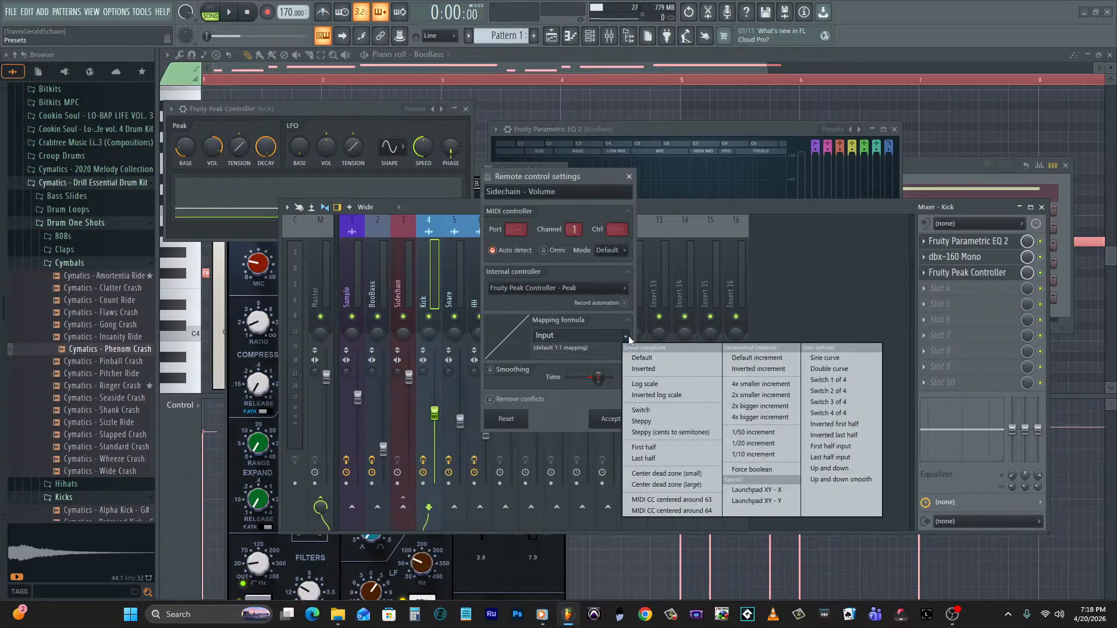
click(637, 368)
click(609, 420)
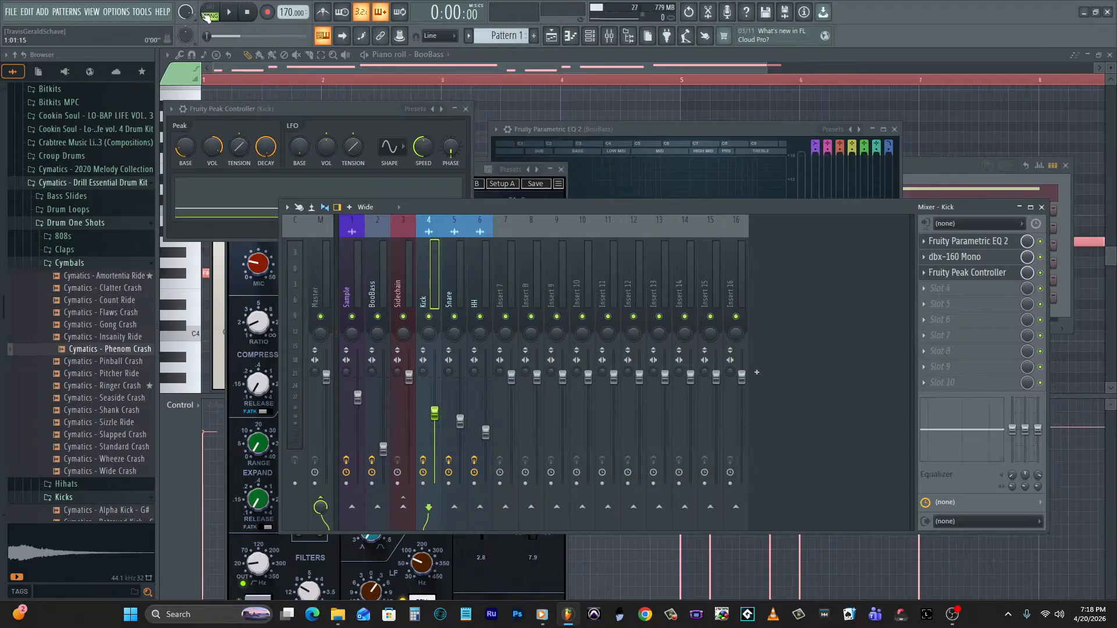
Play the song to hear the sidechain, lower the BooBass fader slightly, and stop playback with the Kick track selected.
click(231, 12)
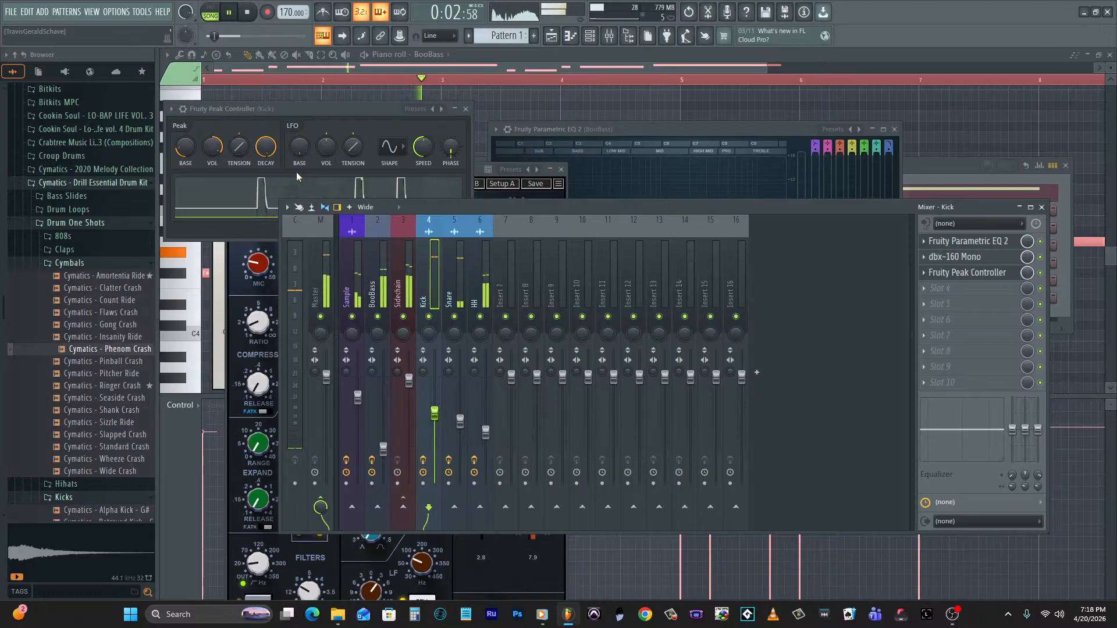
click(383, 450)
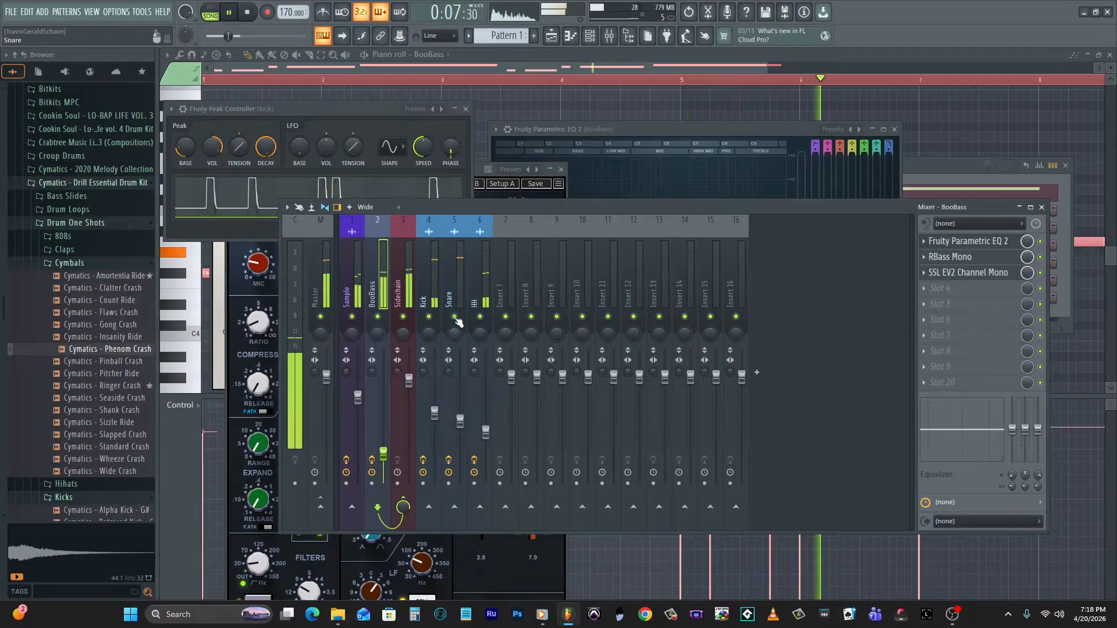
click(427, 282)
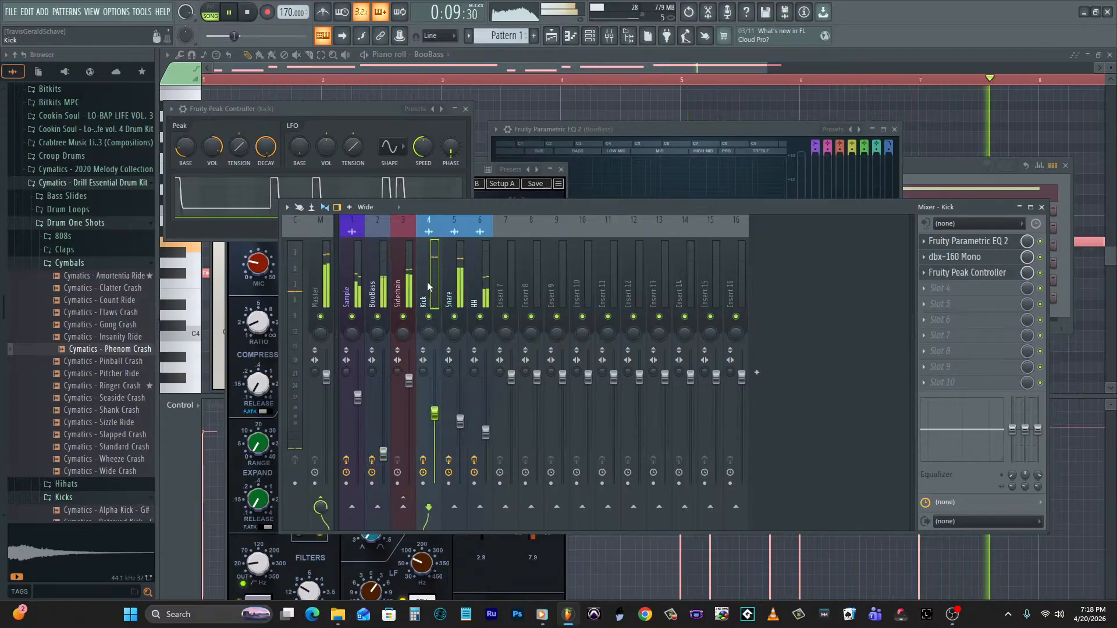
key(space)
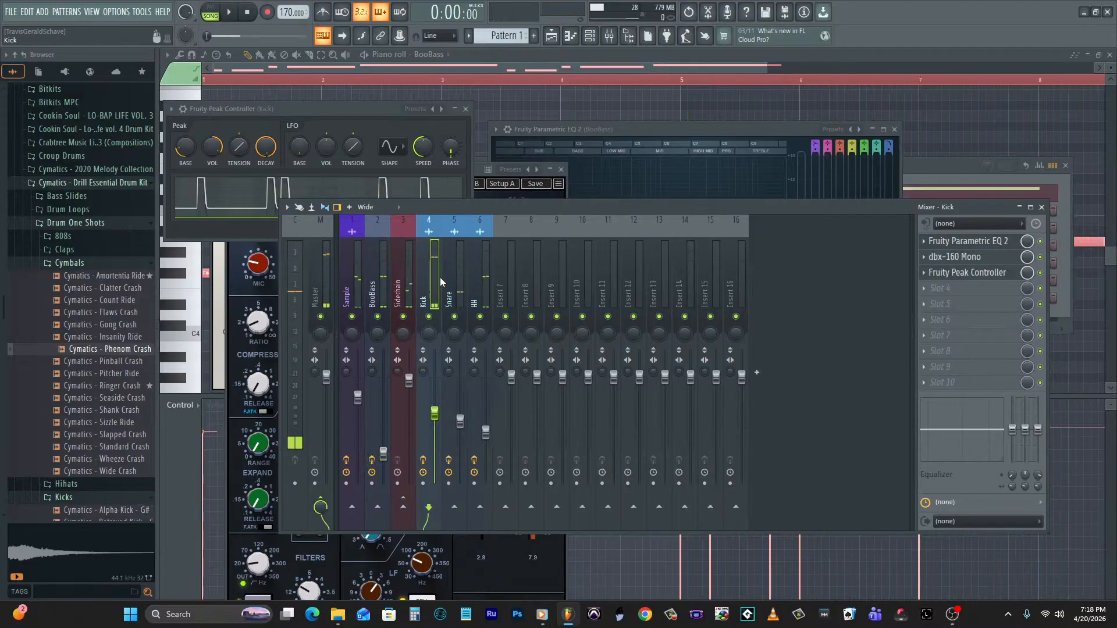
Rename mixer track Insert 7 as Paracomp and give it the Saddle Brown color.
click(508, 289)
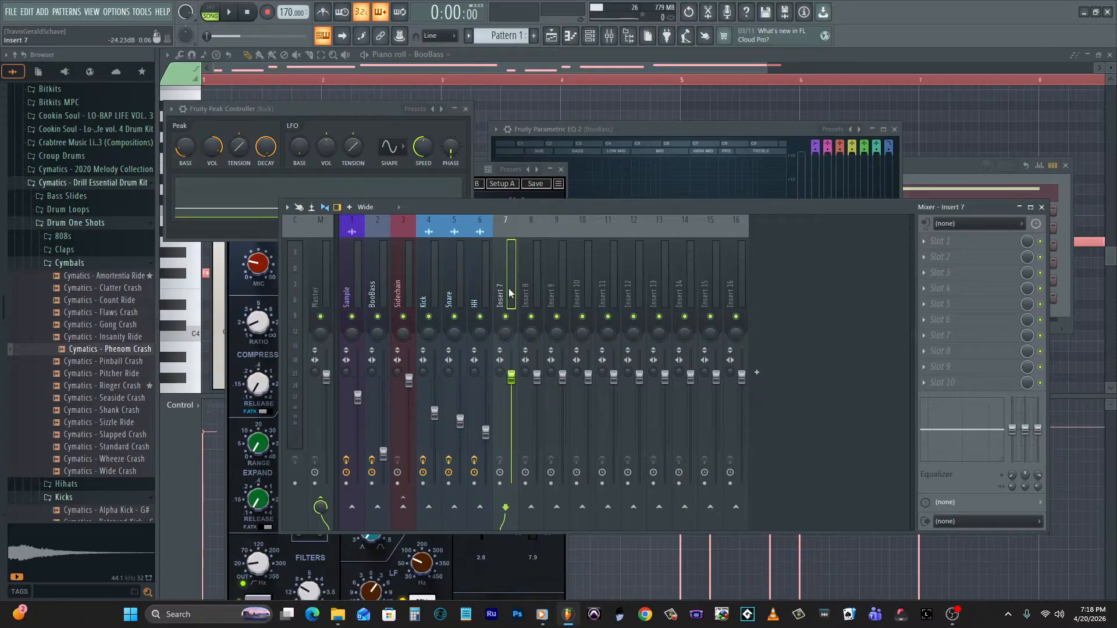
double_click(510, 293)
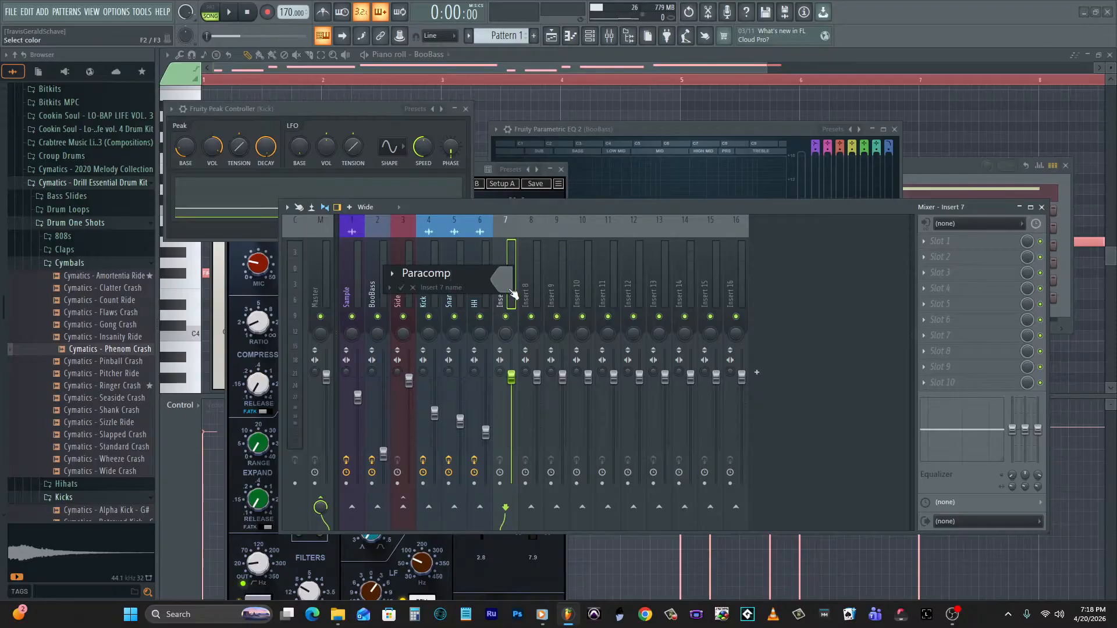
click(509, 280)
click(598, 466)
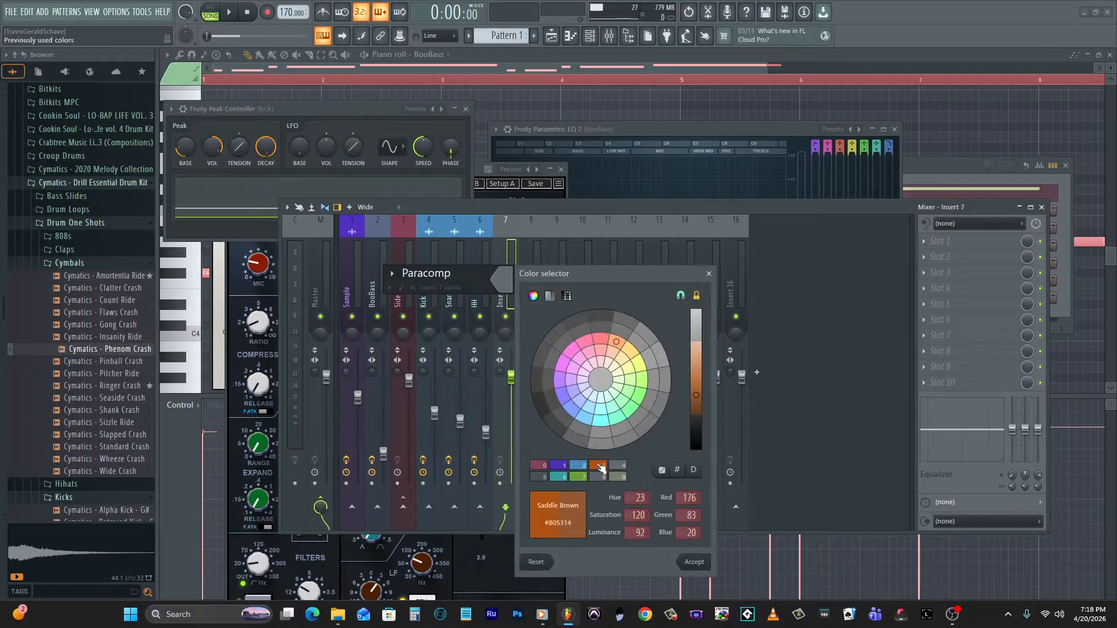
key(Return)
key(Return)
Add PuigTec EQP1A Stereo to the Paracomp track's second effect slot and load its WGB Paracomp preset.
click(935, 257)
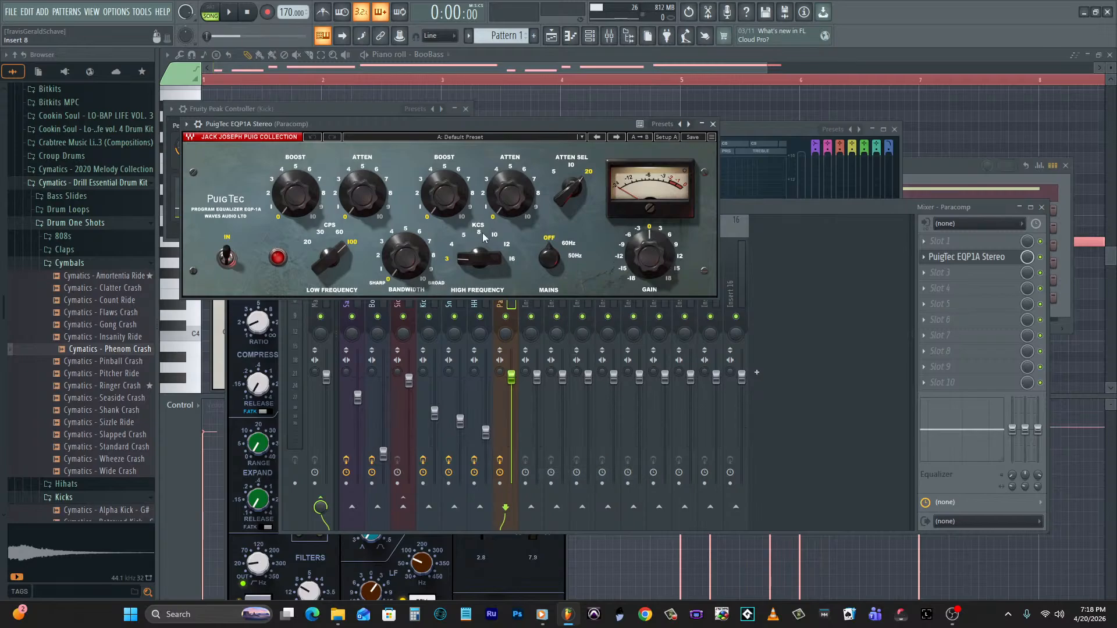
click(470, 138)
click(511, 464)
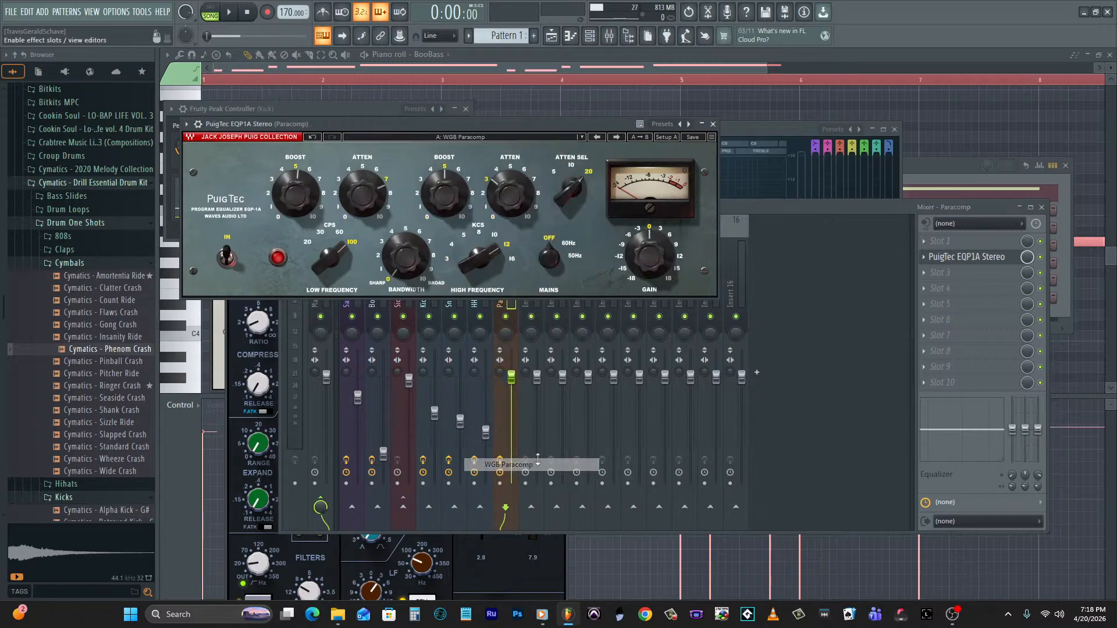
Add RCompressor Stereo to the Paracomp track's third slot, load its WGB Clean Paracomp preset, and return to the mixer.
click(929, 272)
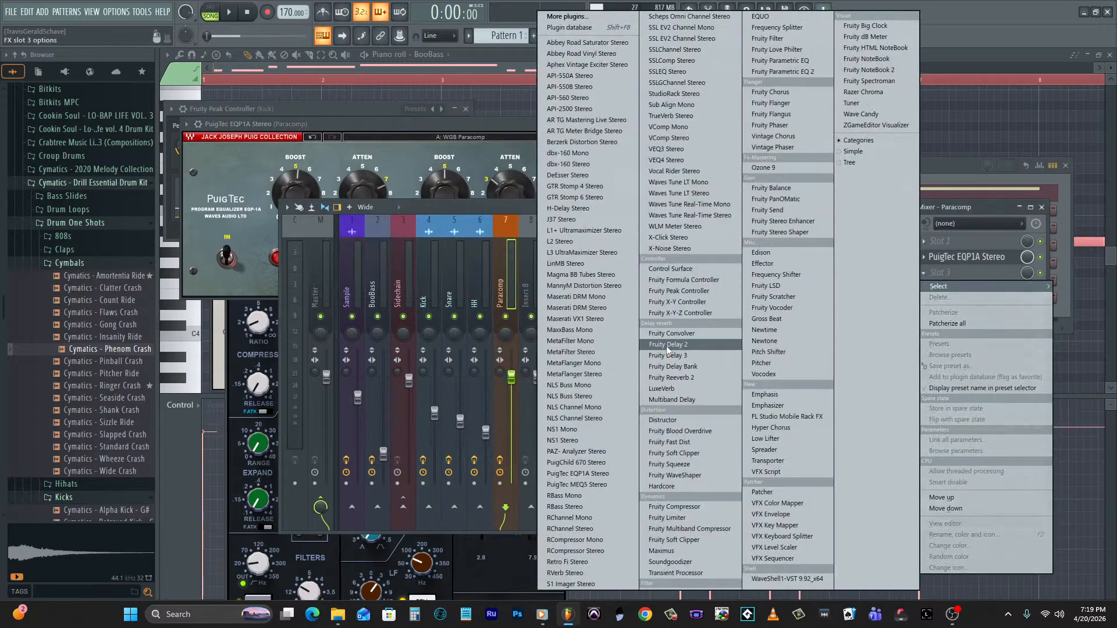
click(593, 551)
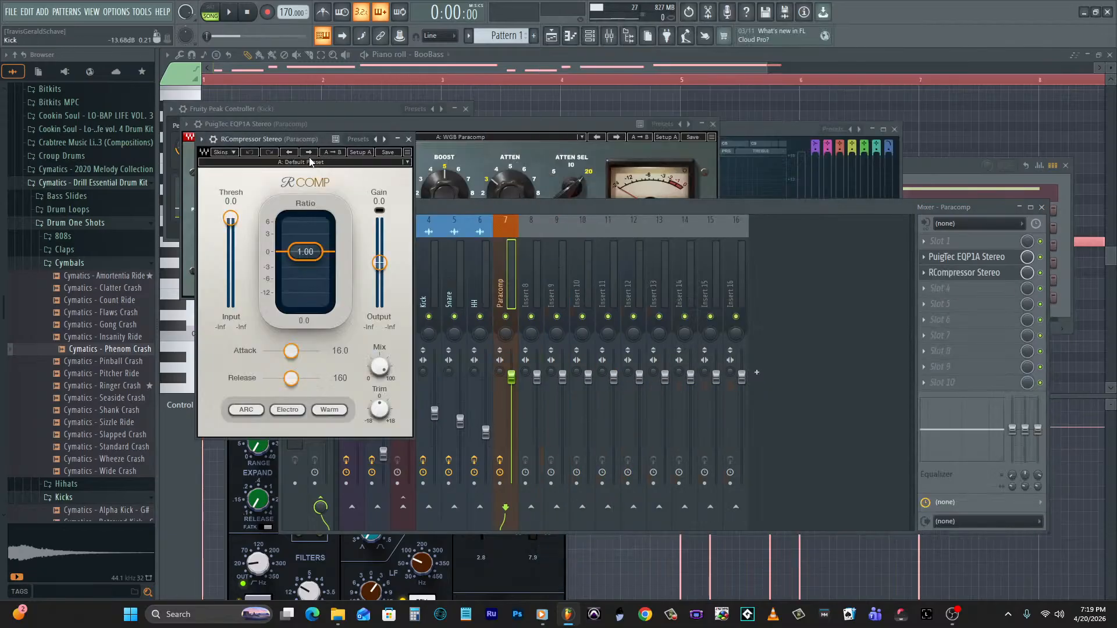
click(306, 161)
click(352, 349)
click(515, 206)
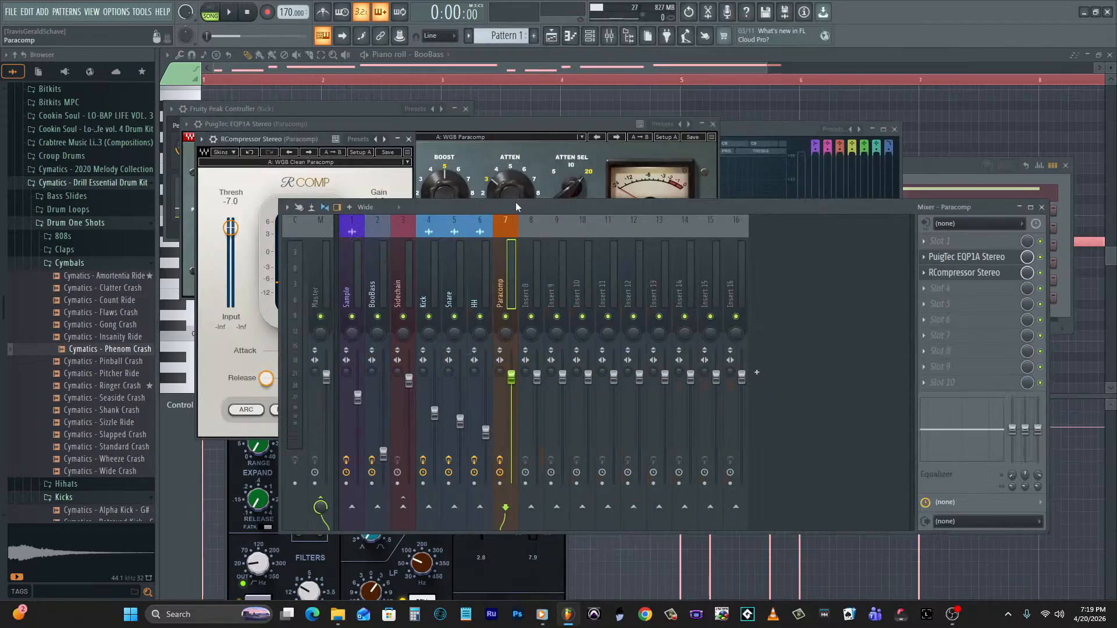
Route the BooBass, Kick, Snare and HH tracks to the Paracomp track in addition to their existing routing.
click(380, 278)
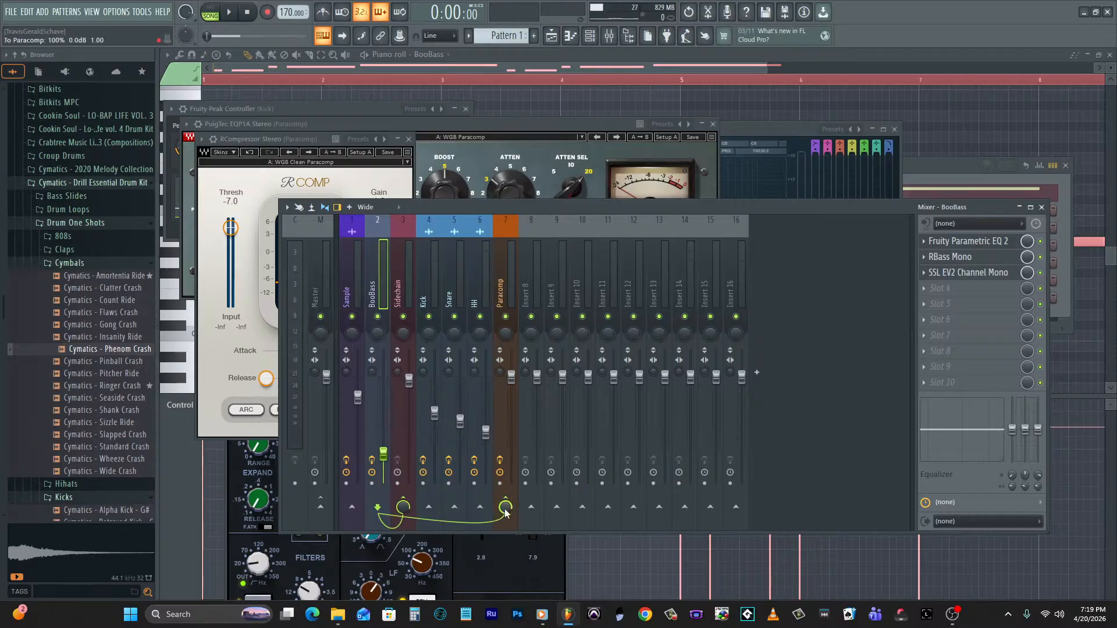
drag(440, 277, 480, 283)
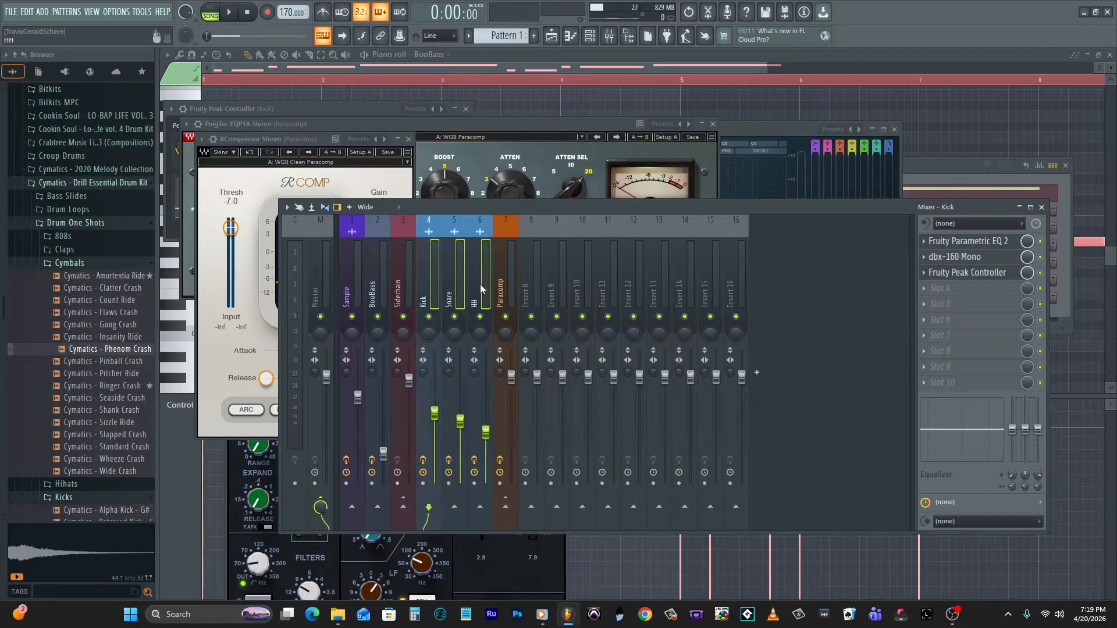
right_click(506, 507)
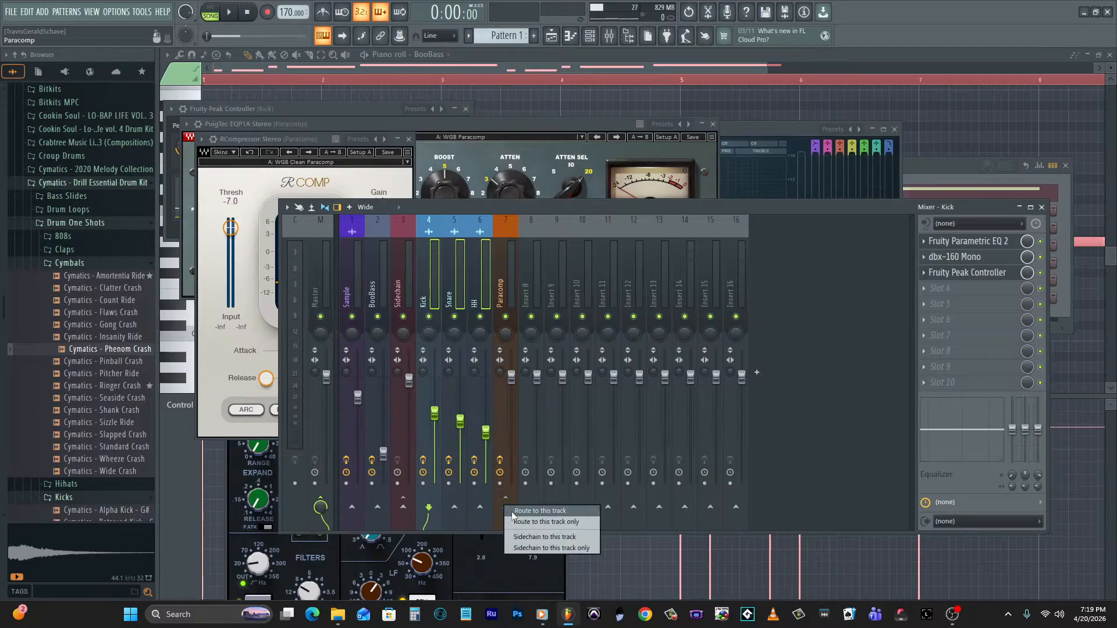
click(515, 512)
Lower the Paracomp fader to about 30% and, while playing the song, raise the Kick fader to about 73%.
drag(512, 377, 512, 427)
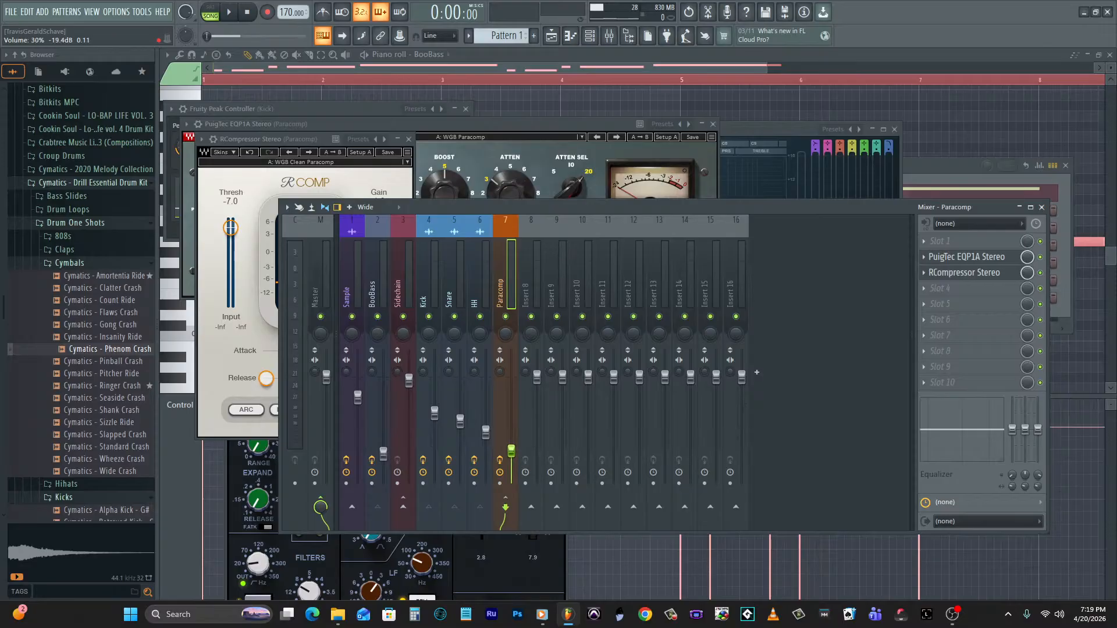
key(space)
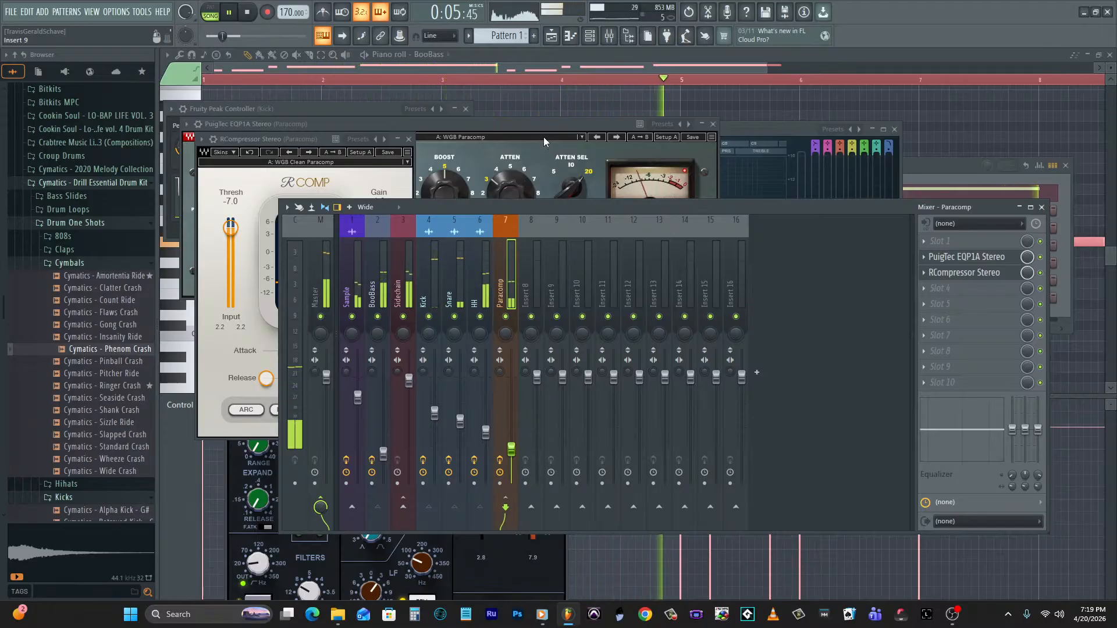
drag(435, 414, 434, 407)
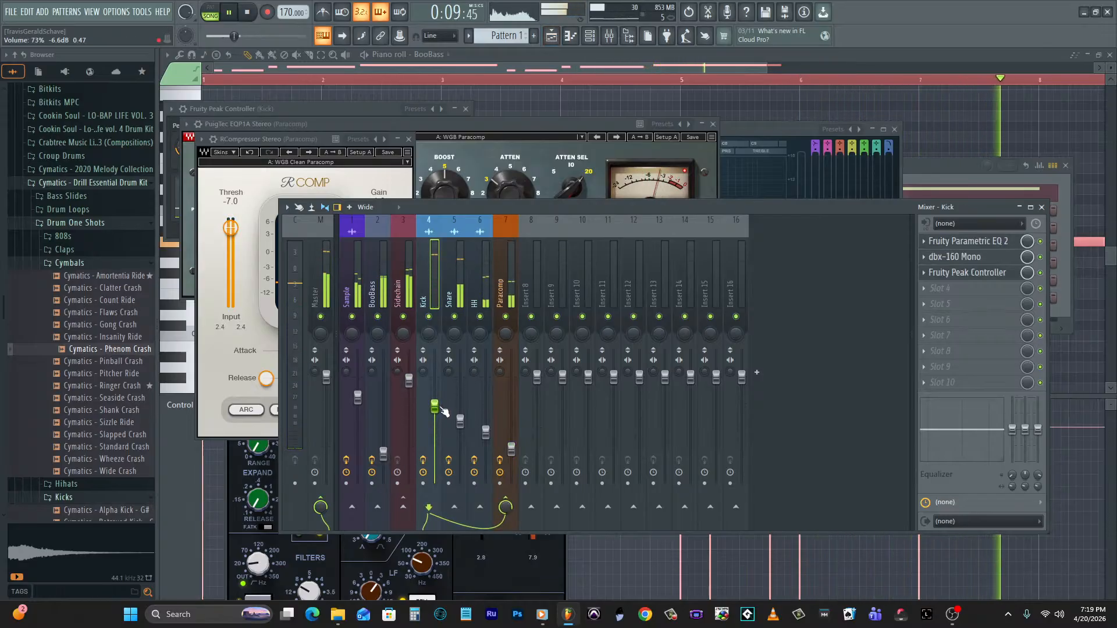
key(space)
Open the playlist and place two more Pattern 1 clips on Track 4, at bars 9 and 17.
click(552, 36)
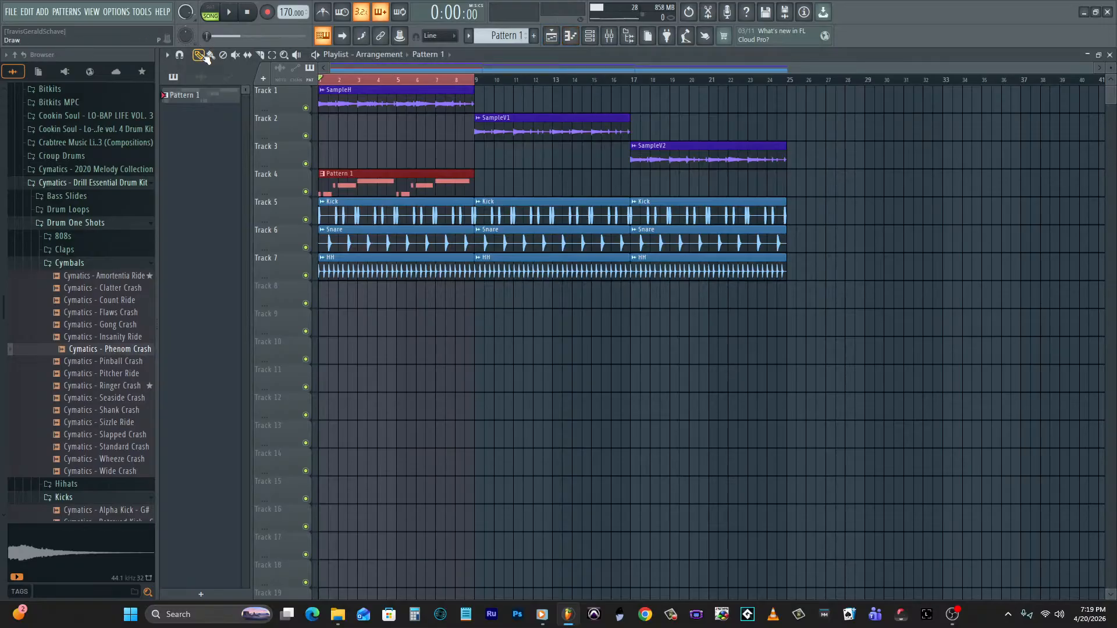
click(482, 186)
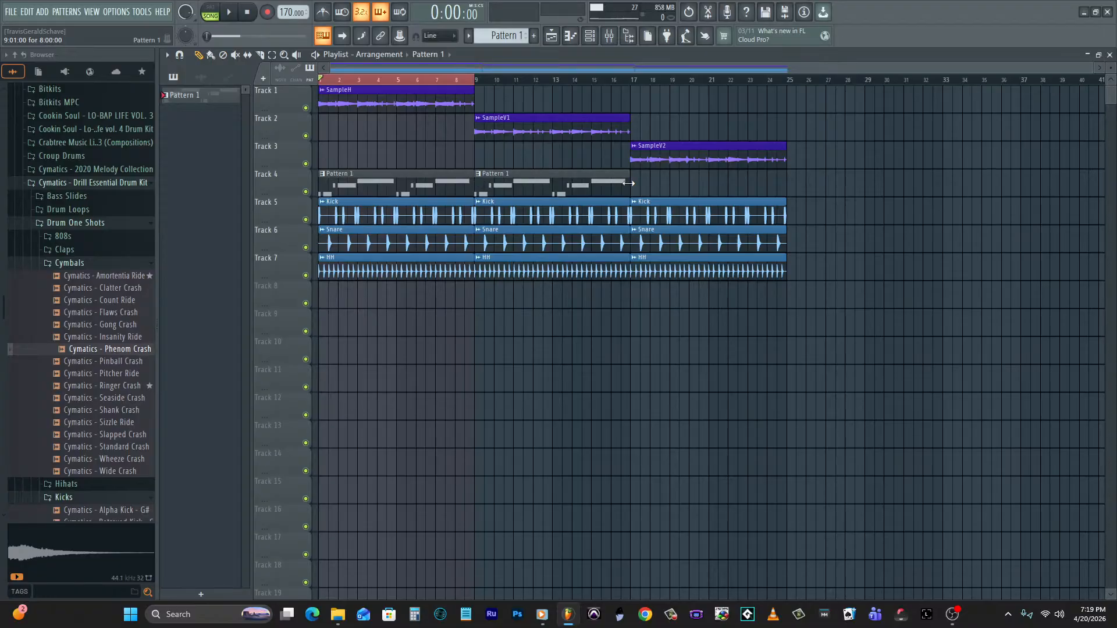
click(631, 185)
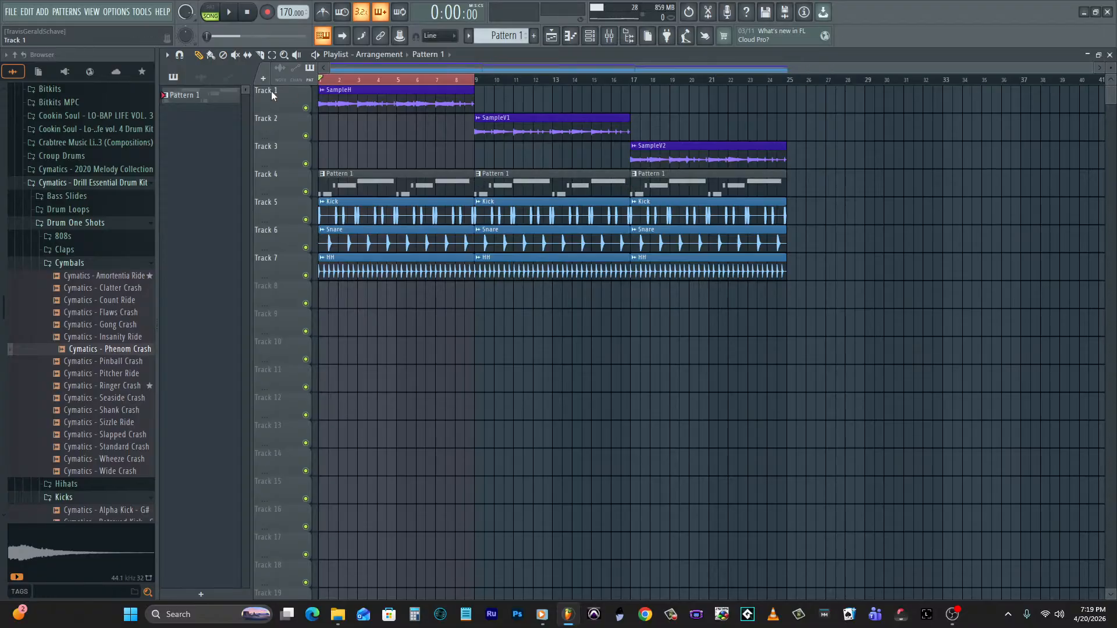
Shift the whole arrangement to start at bar 17 and place a copy of the SampleH section, with bass and drums, at bar 9.
drag(339, 97, 734, 297)
drag(362, 98, 717, 312)
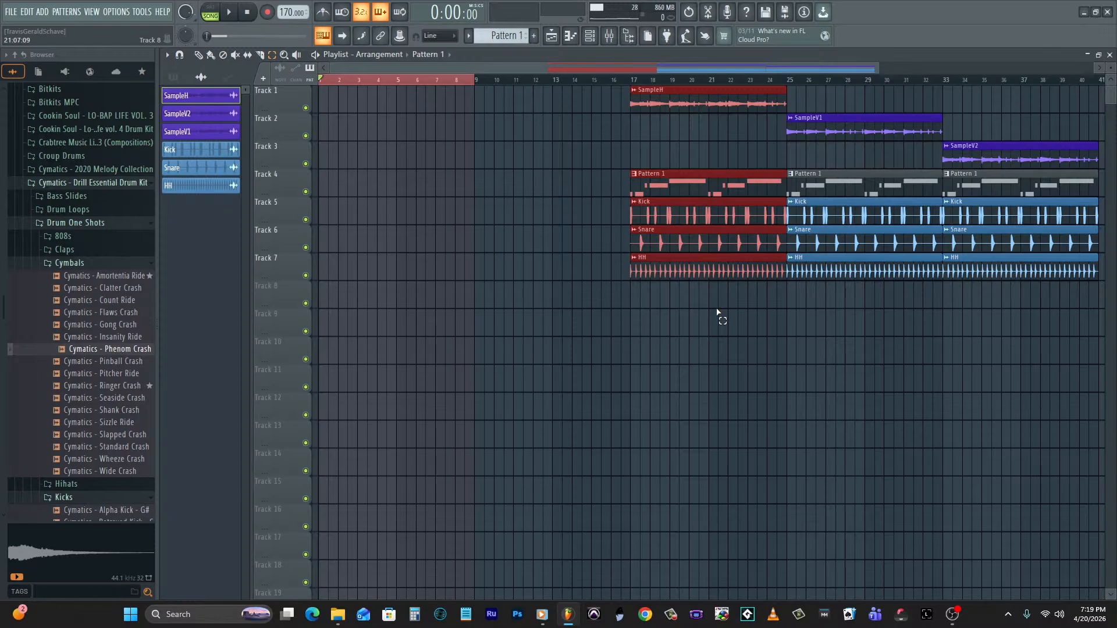
key(ctrl+v)
click(211, 56)
drag(318, 102, 554, 85)
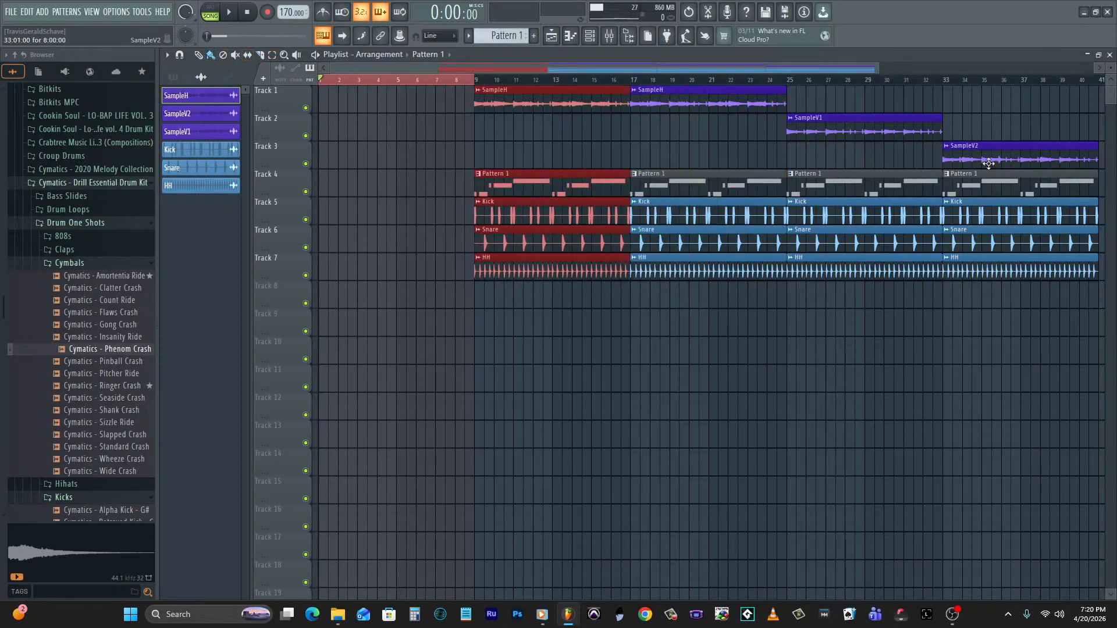
Place a SampleV2 clip at bar 1 on Track 3 and copy the SampleV1 and SampleV2 sections, with bass and drums, to bar 41.
click(988, 164)
drag(399, 158, 216, 152)
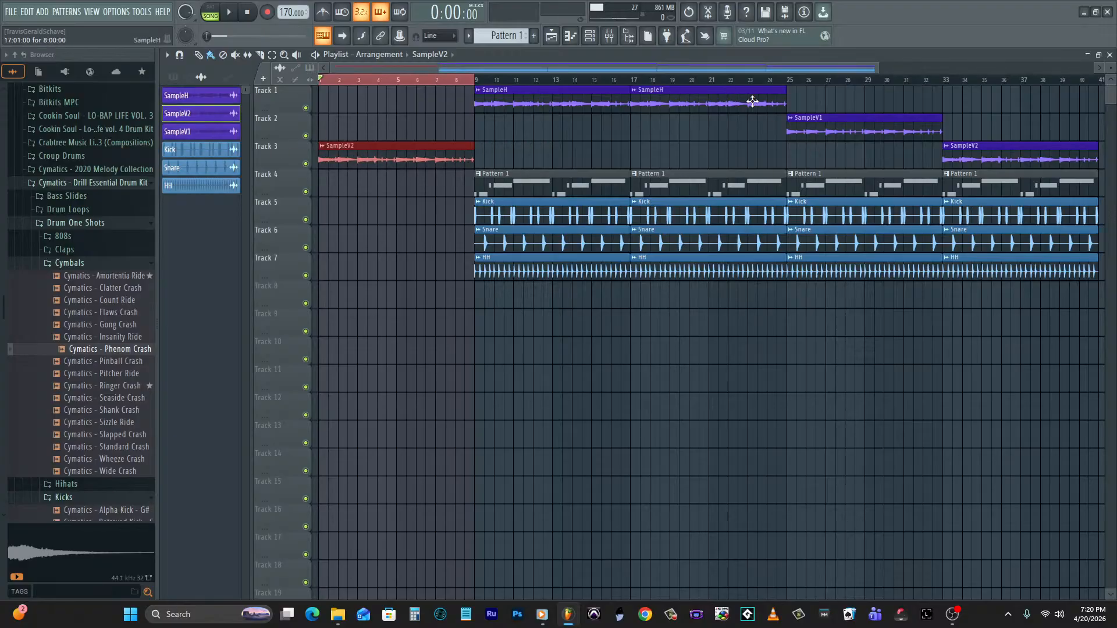
scroll(882, 67, down, 2)
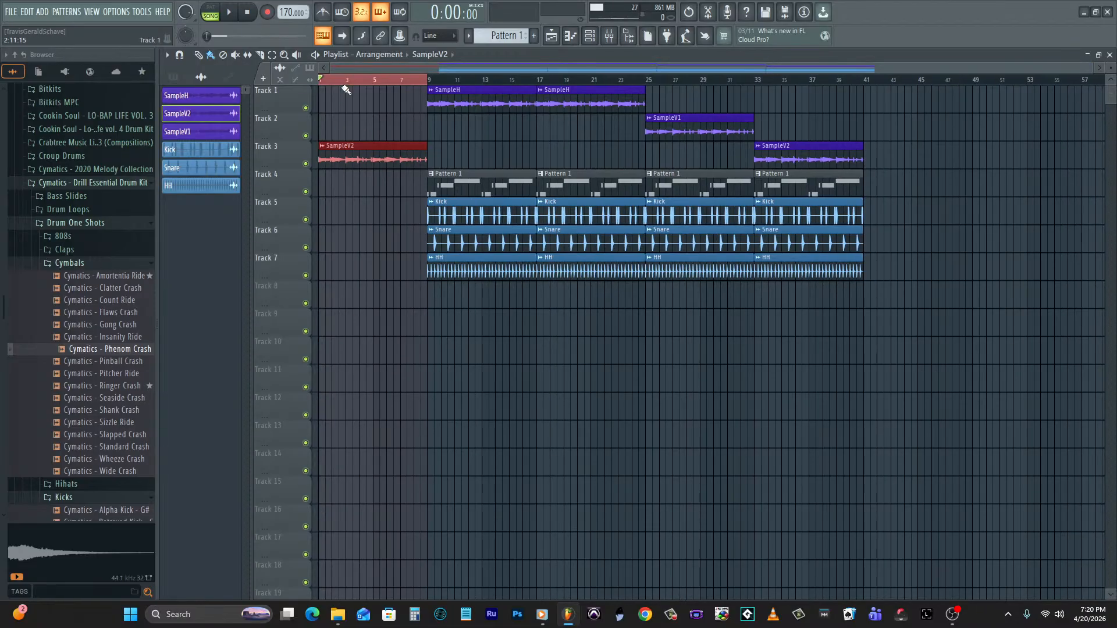
drag(651, 116, 870, 289)
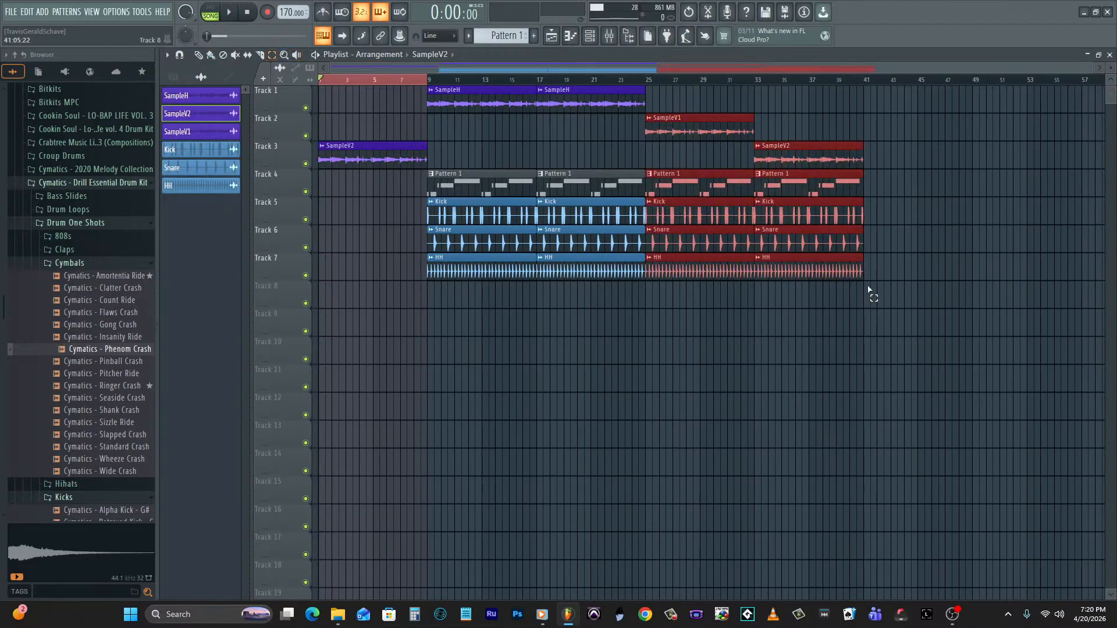
key(ctrl+v)
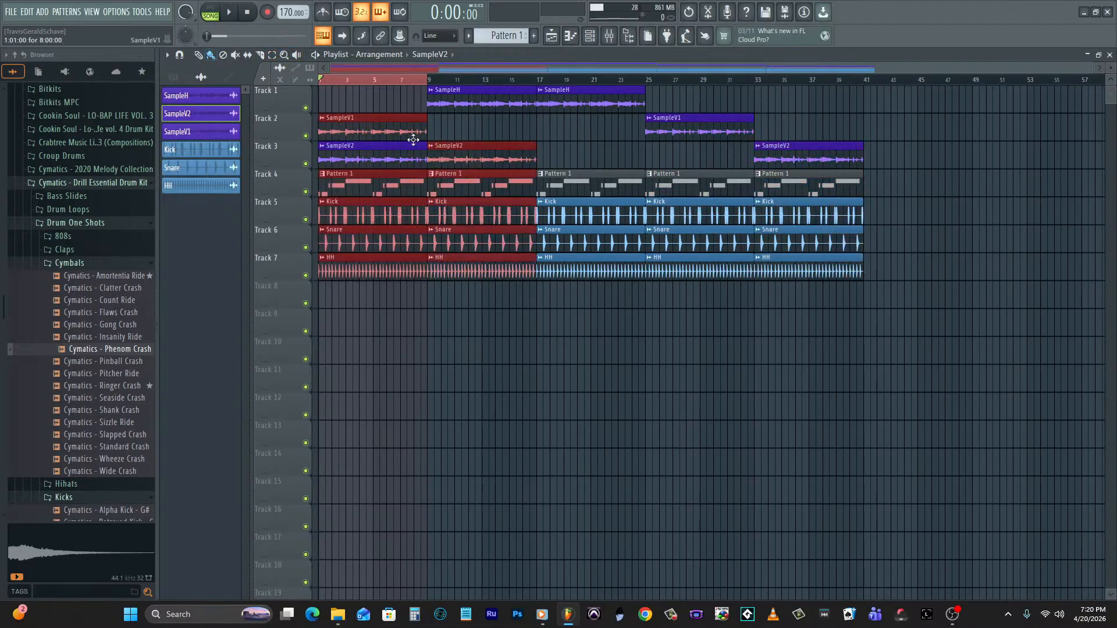
drag(388, 134, 935, 144)
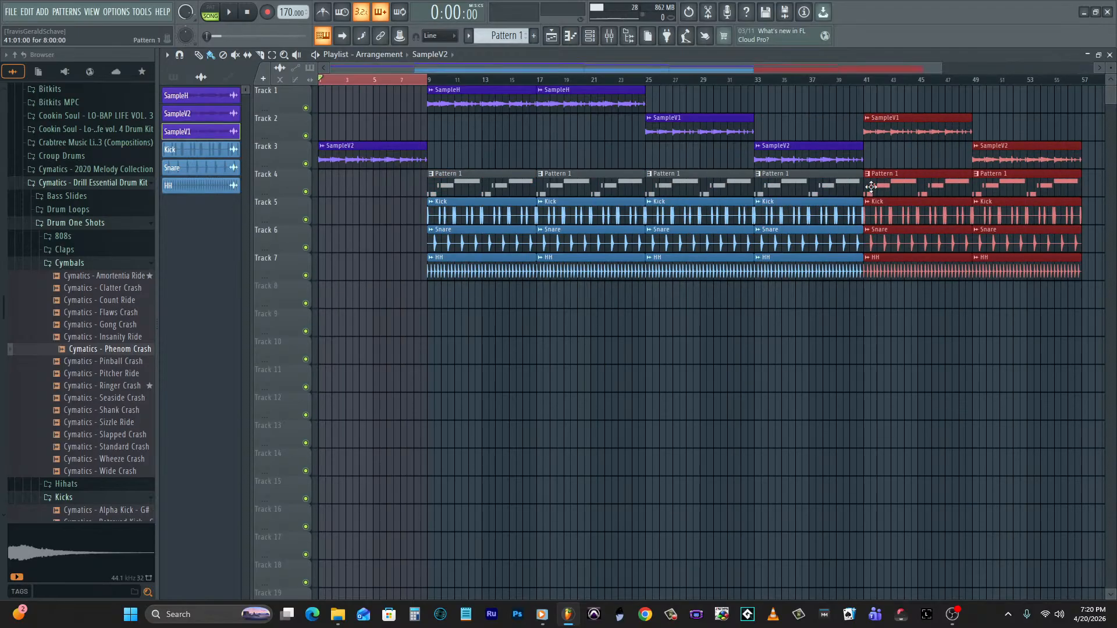
Clear the selection and play the full arrangement from the start to review its sections.
click(744, 382)
key(space)
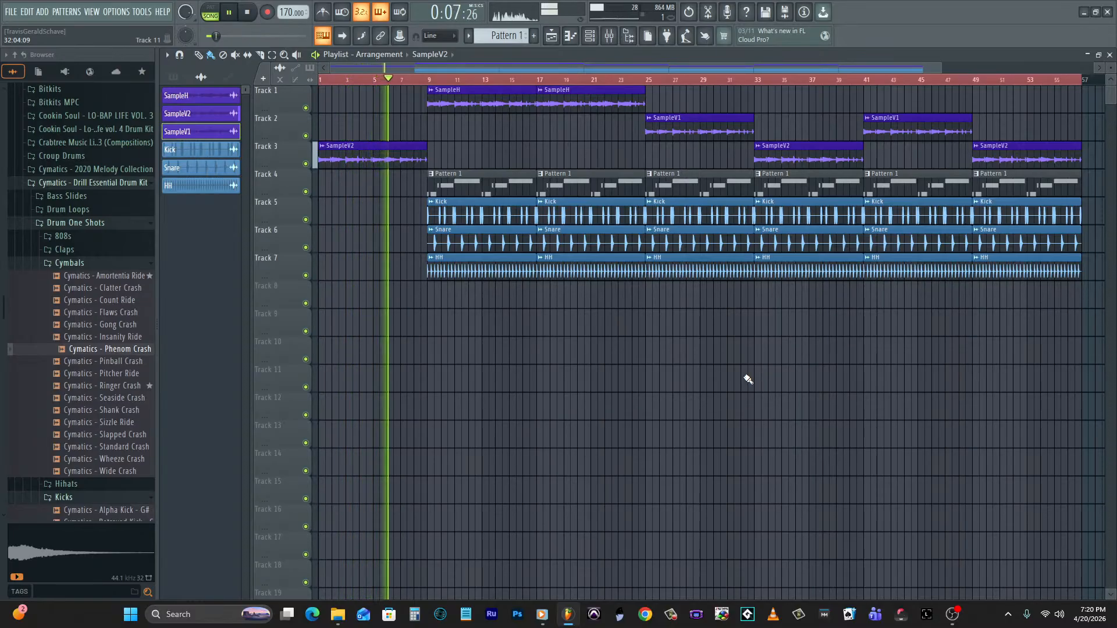
key(space)
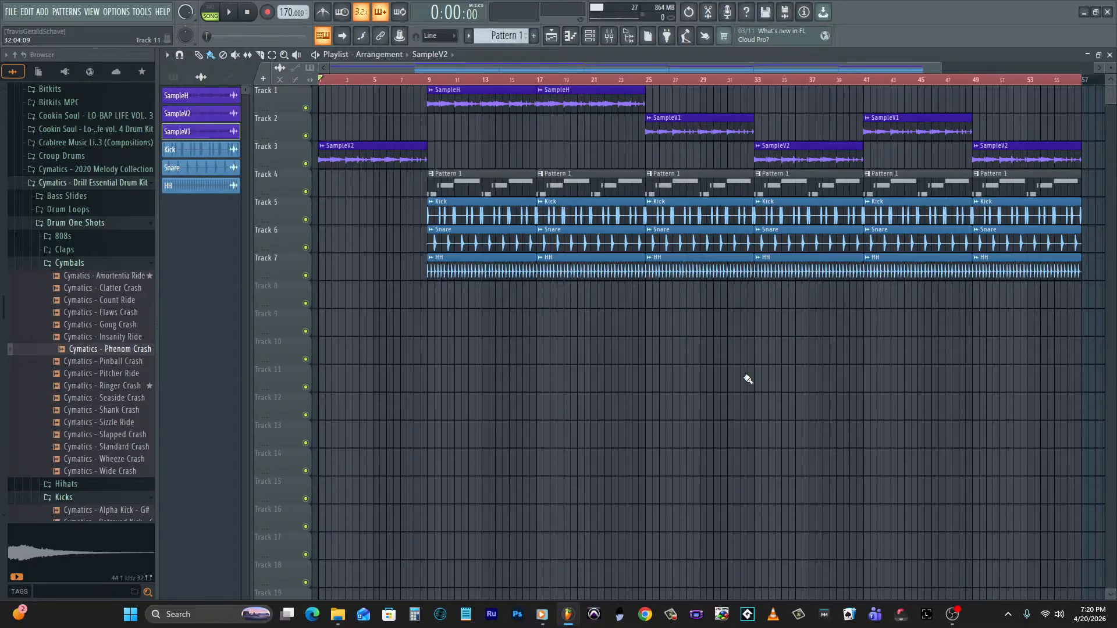
key(space)
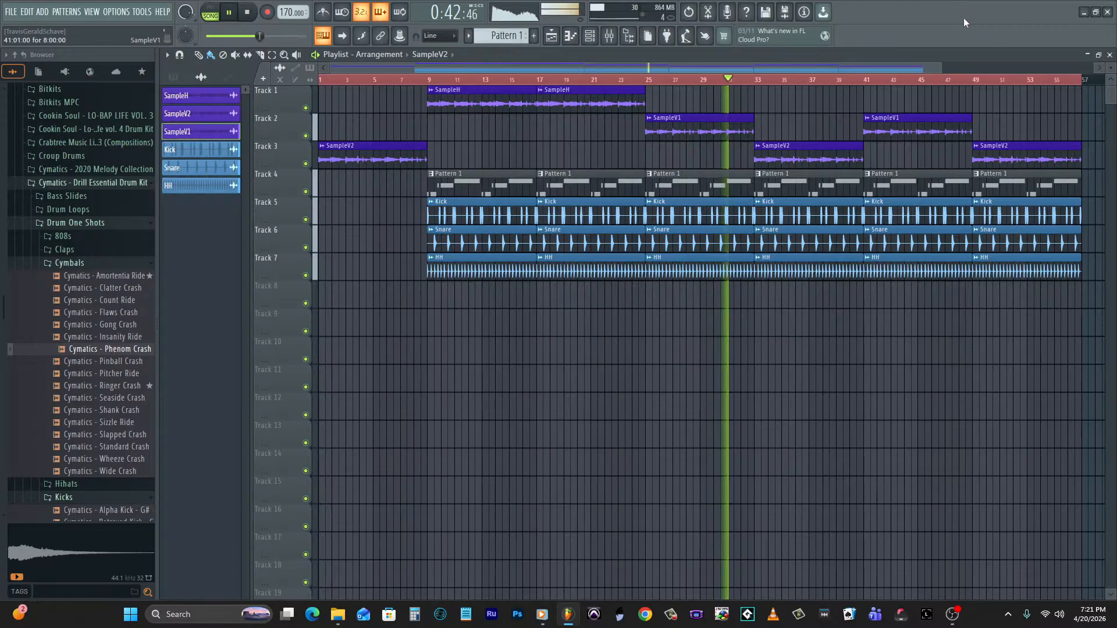
Trim the final SampleV2, Pattern 1 and Kick clips, which start at bar 49, to end at bar 55.
drag(941, 68, 1008, 66)
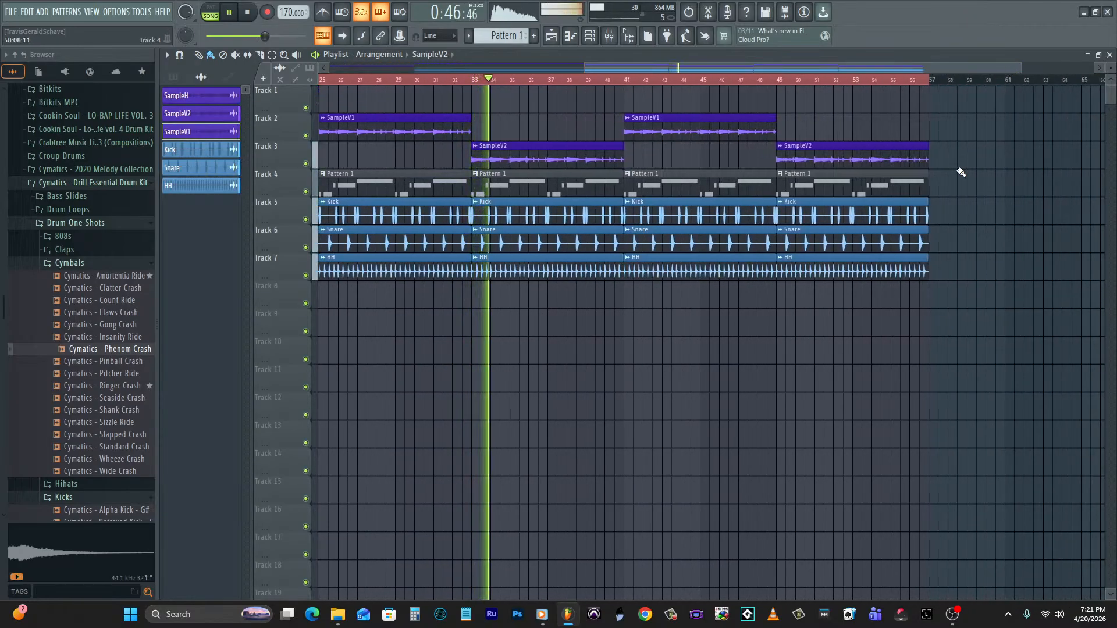
drag(925, 164, 891, 164)
key(space)
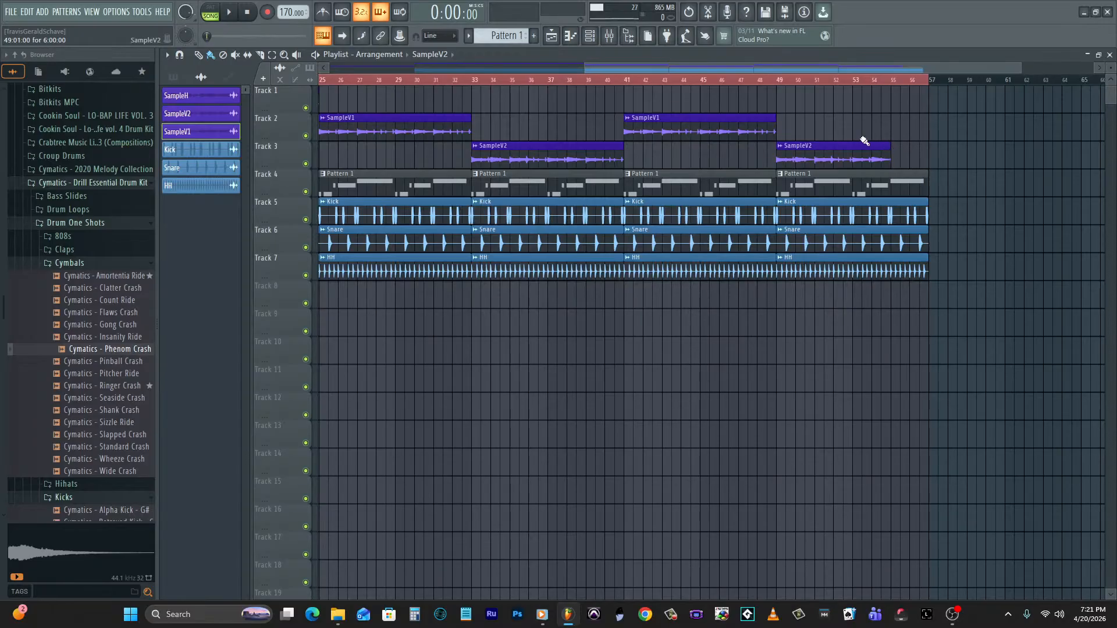
drag(929, 188, 890, 212)
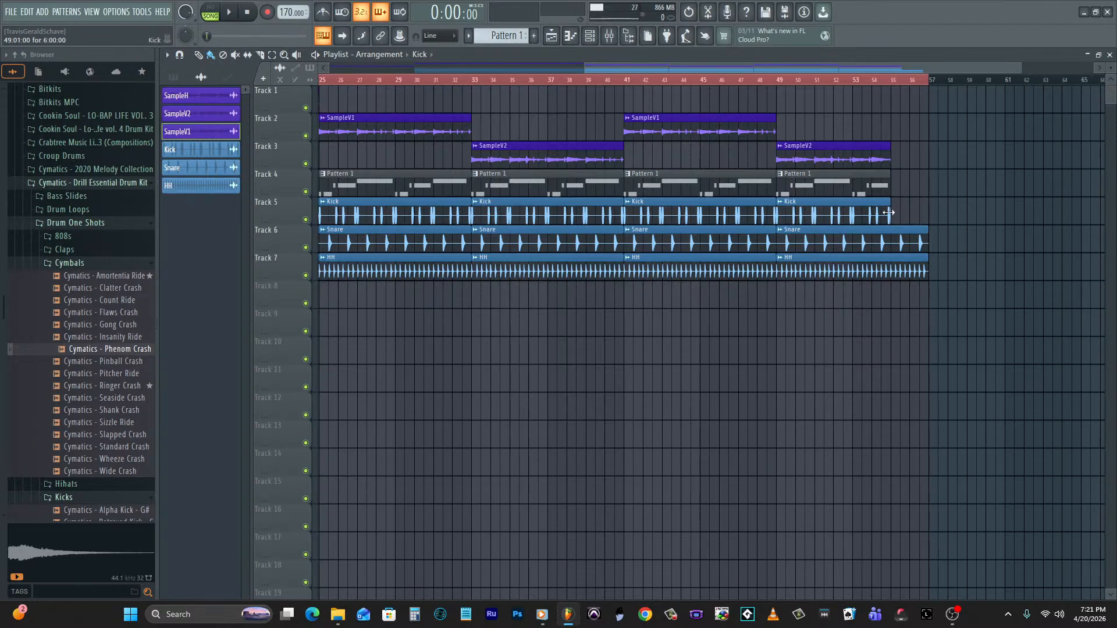
Add a Kick clip at bar 55 on Track 5 and shorten it to half a bar.
click(899, 215)
click(1011, 218)
right_click(1014, 221)
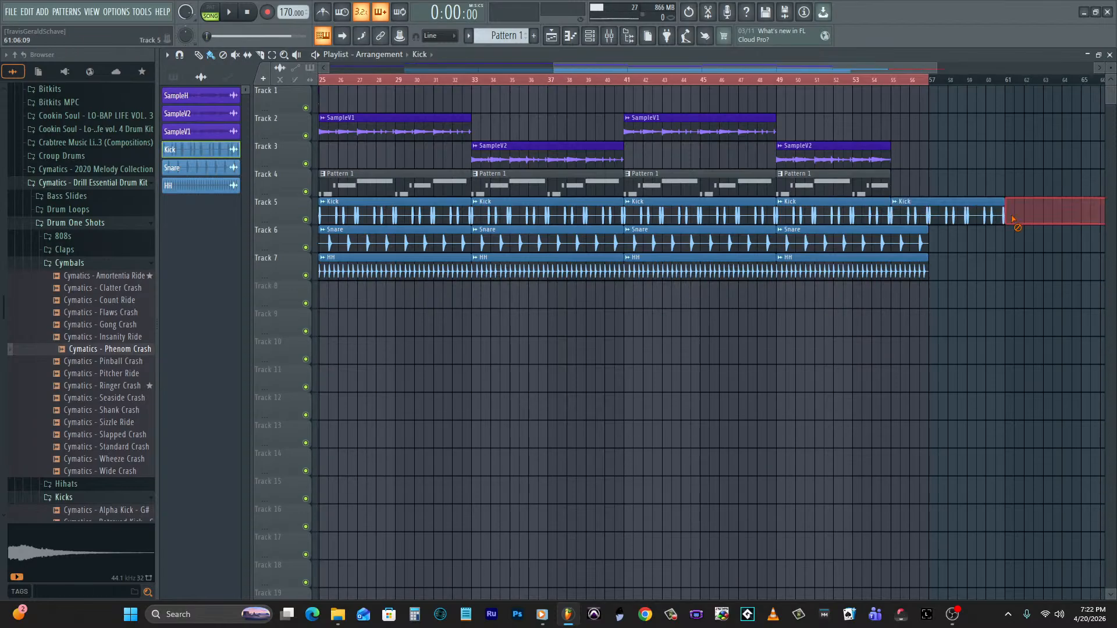
drag(1005, 214, 896, 215)
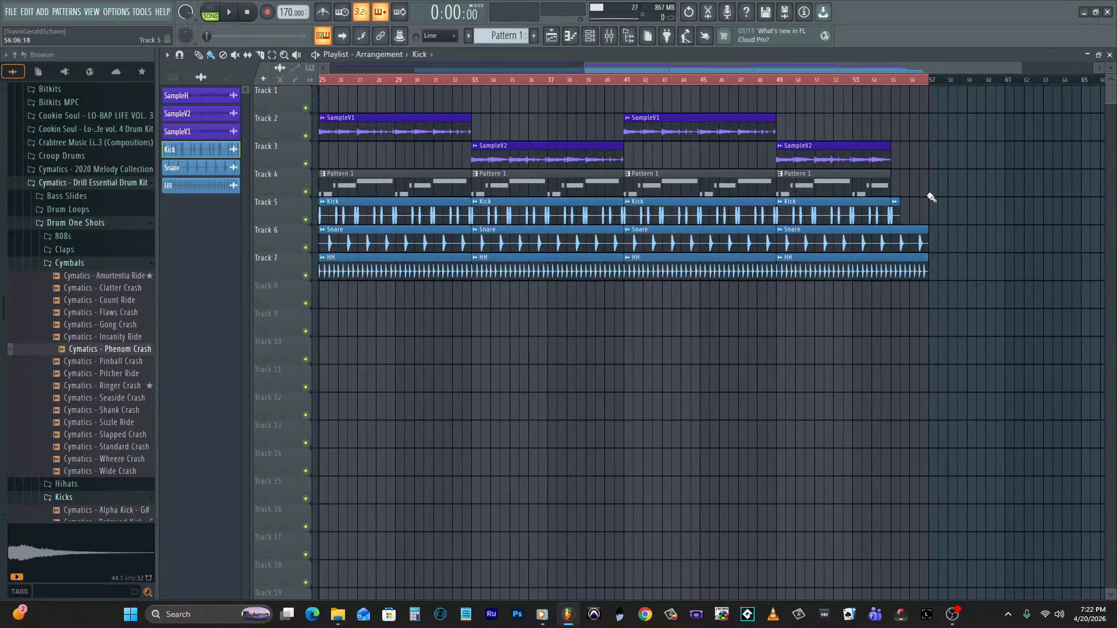
Split off the final Snare hit before bar 57, trim the preceding Snare clip to bar 55, and play the ending.
drag(1017, 72, 988, 73)
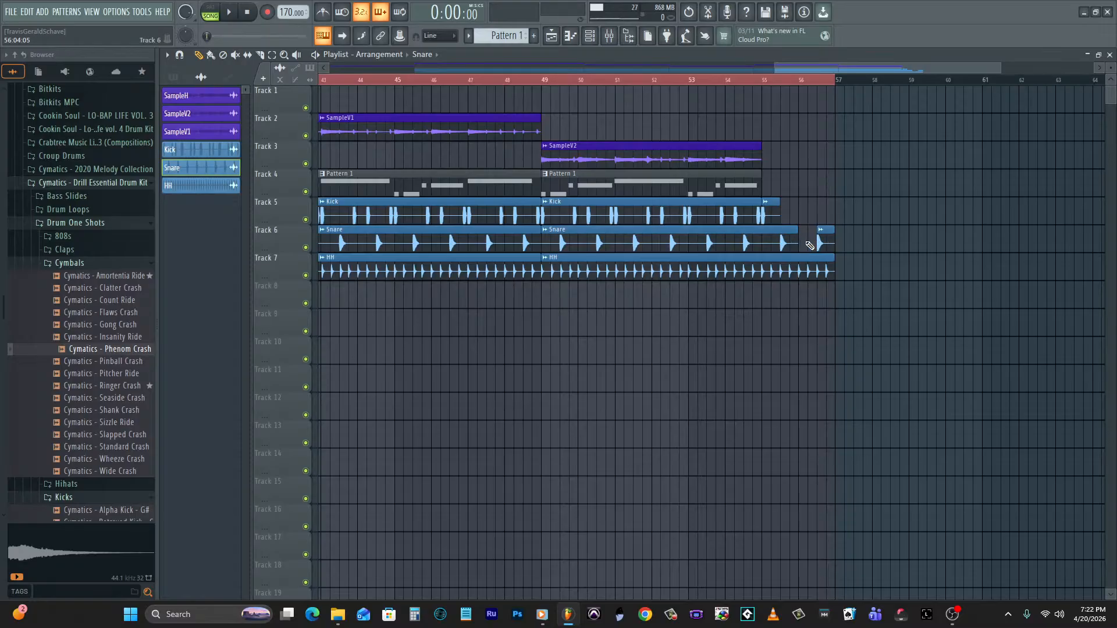
drag(799, 240, 776, 238)
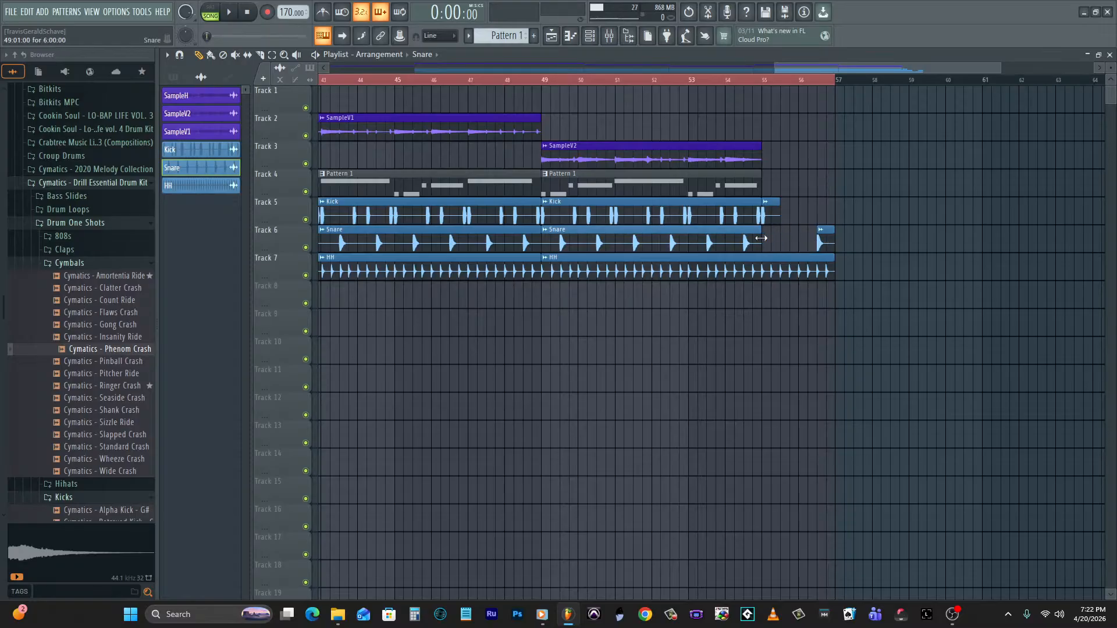
key(space)
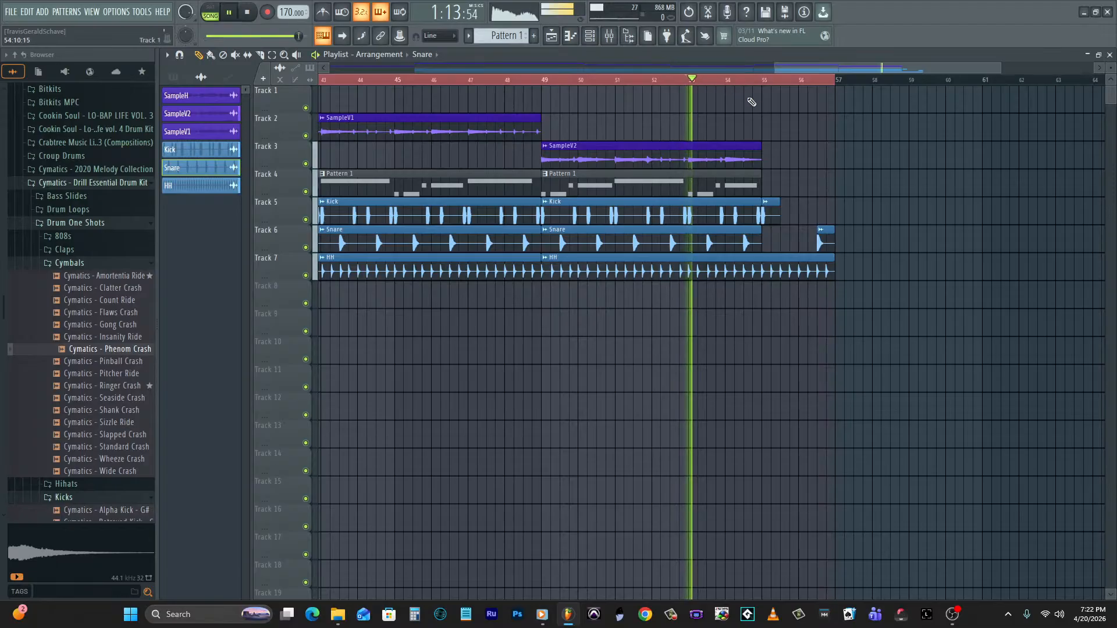
Add half-bar Snare hits on Track 6 at the middle of bar 55 and at bar 56, checking the ending by ear.
click(783, 240)
key(space)
click(800, 236)
key(space)
Place half-bar Kick clips on Track 5 at three quarters of bar 55 and a quarter into bar 56, and play the ending.
click(770, 216)
click(790, 213)
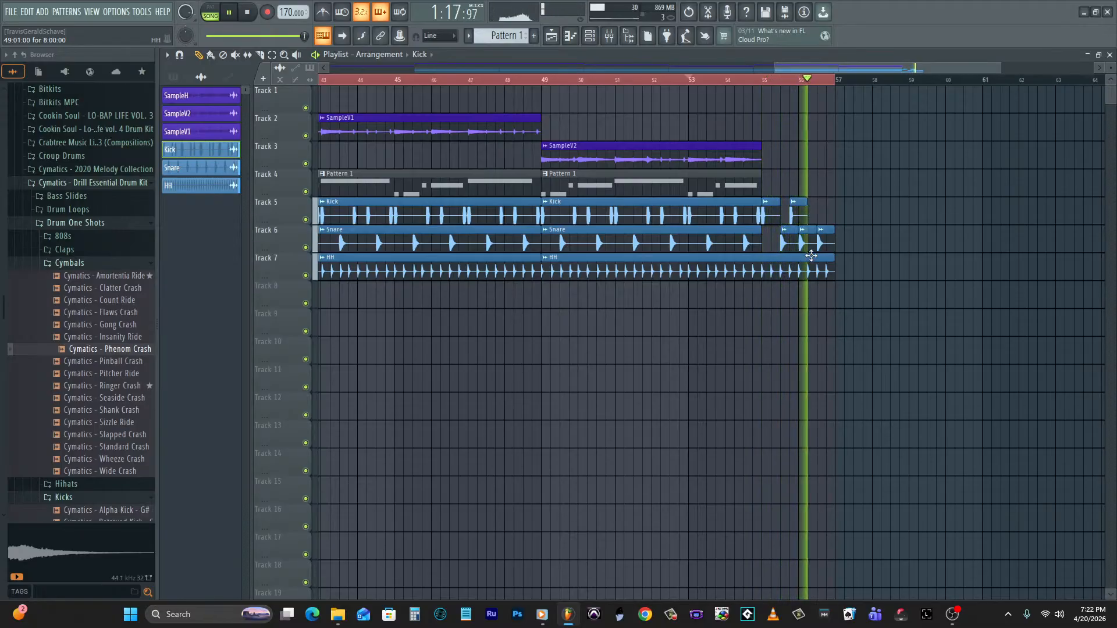
key(space)
click(813, 220)
key(space)
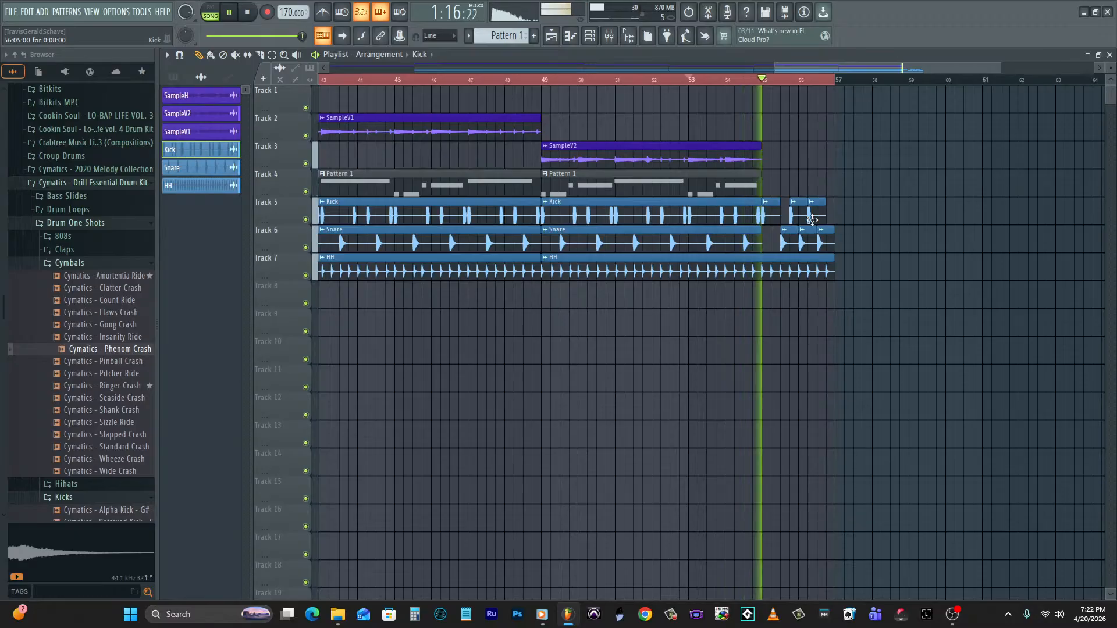
Extend the last Pattern 1 clip to bar 57 and the last SampleV2 clip to bar 56 during playback.
drag(761, 187, 844, 199)
drag(760, 154, 799, 155)
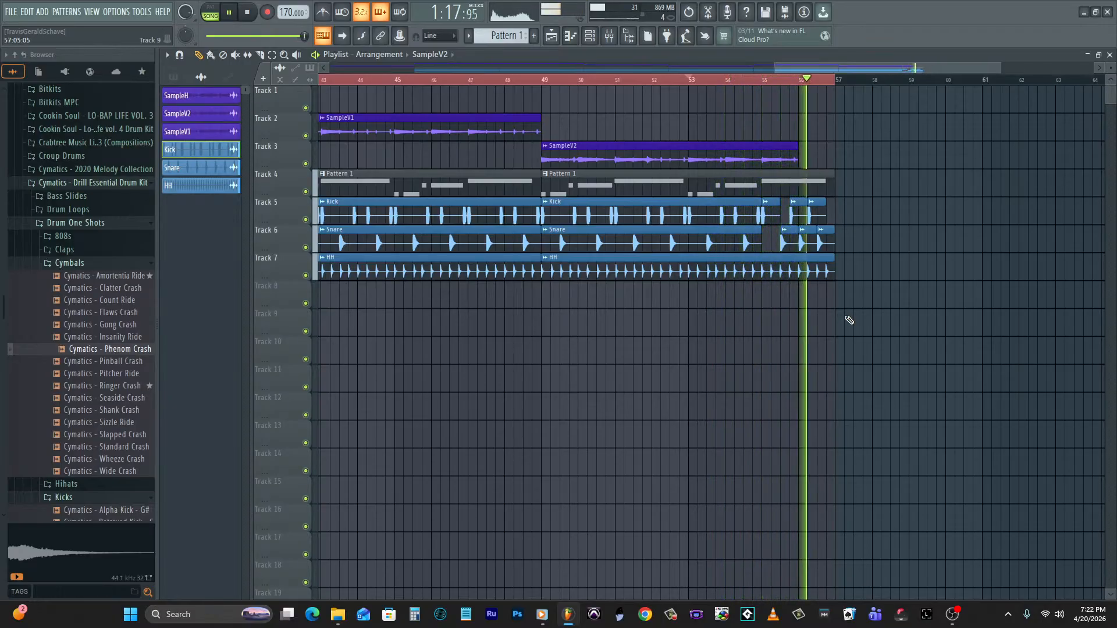
key(space)
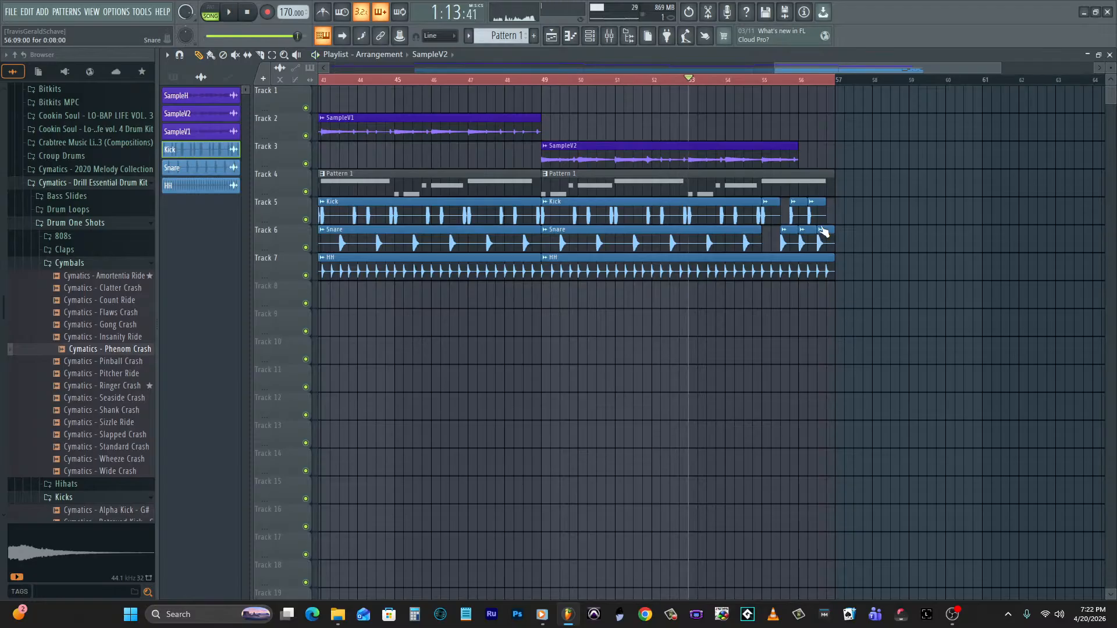
Add a final Kick clip on Track 5 a quarter bar before bar 57 and play the ending.
click(833, 219)
key(space)
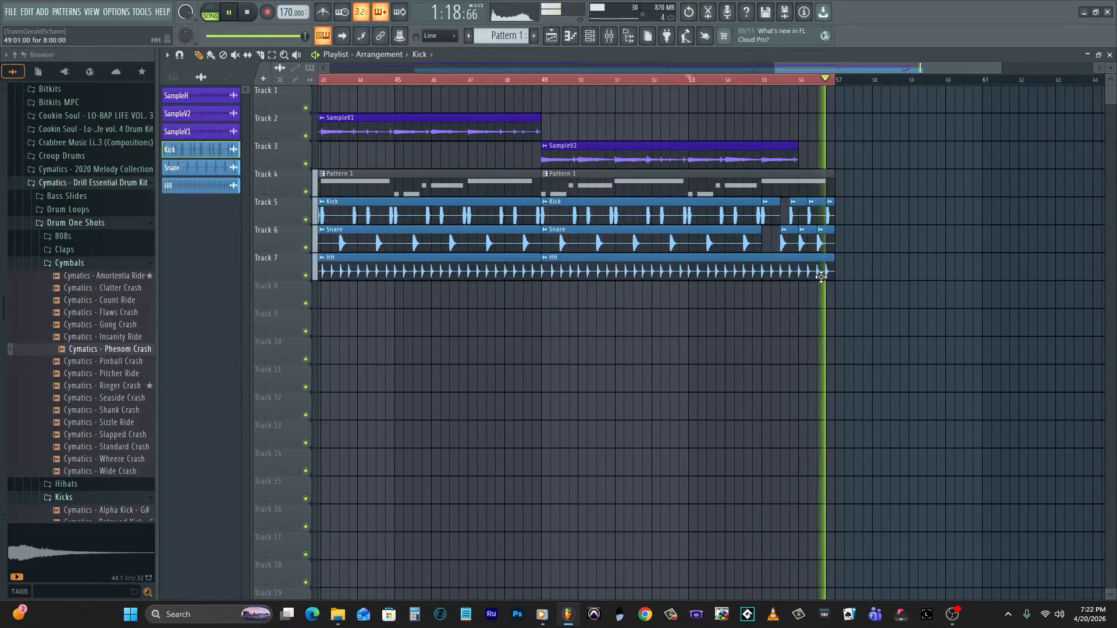
key(space)
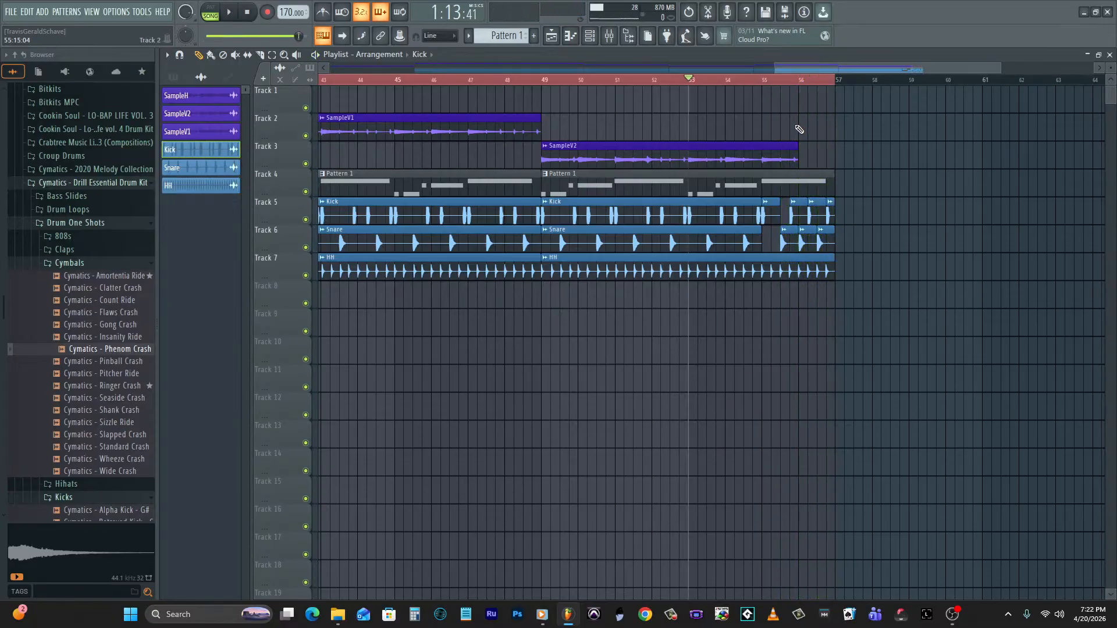
Duplicate all clips from bar 9 onward and position the copies to start at bar 57.
drag(777, 67, 125, 61)
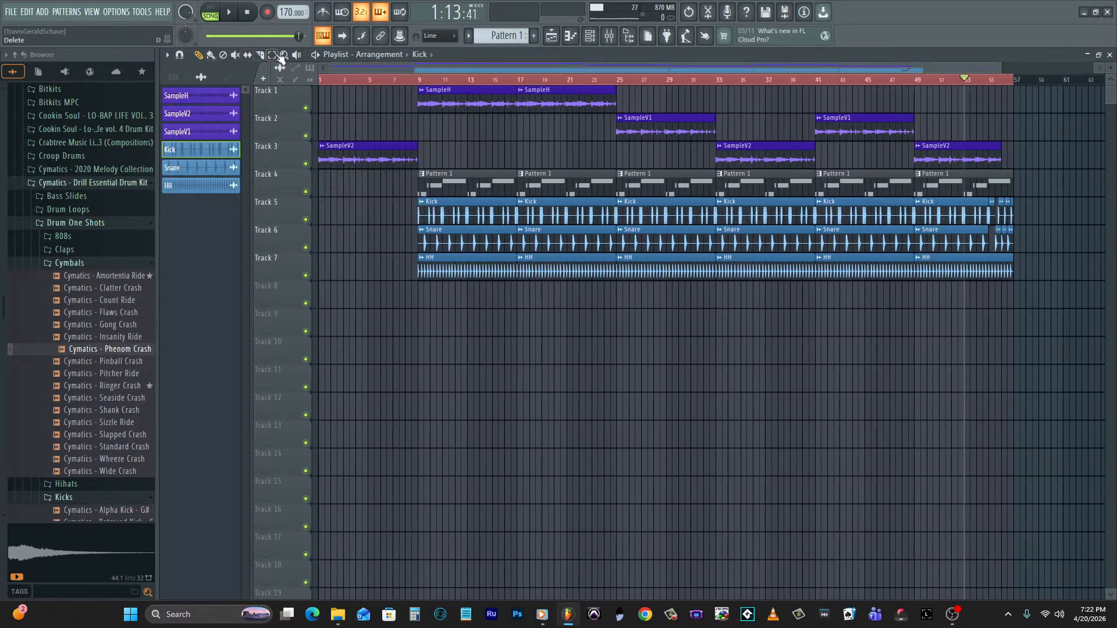
drag(1042, 310, 484, 90)
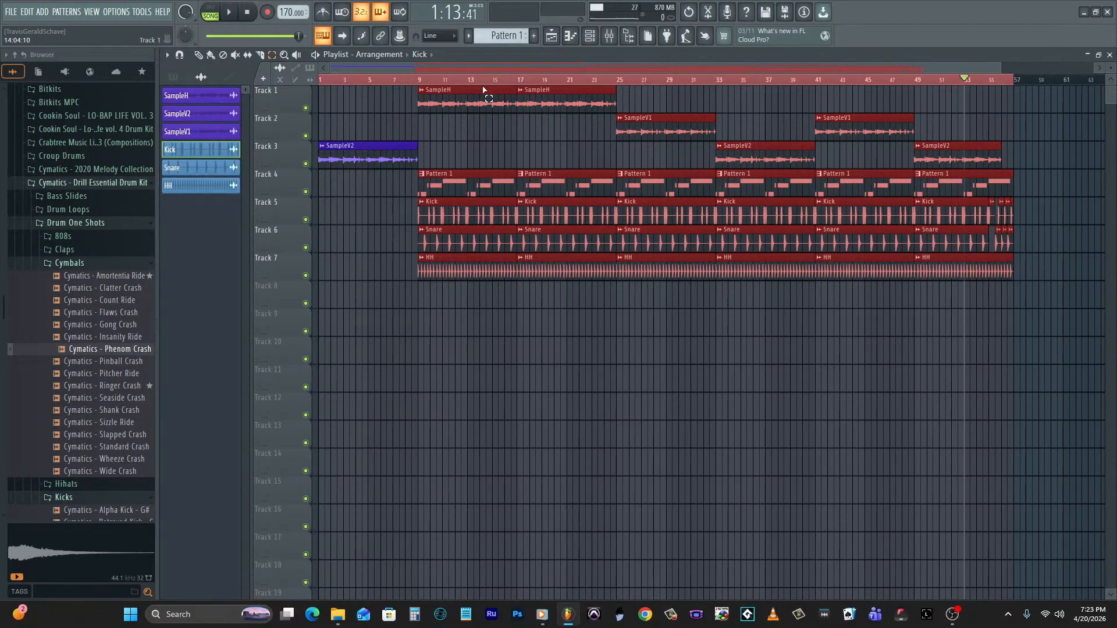
key(ctrl+b)
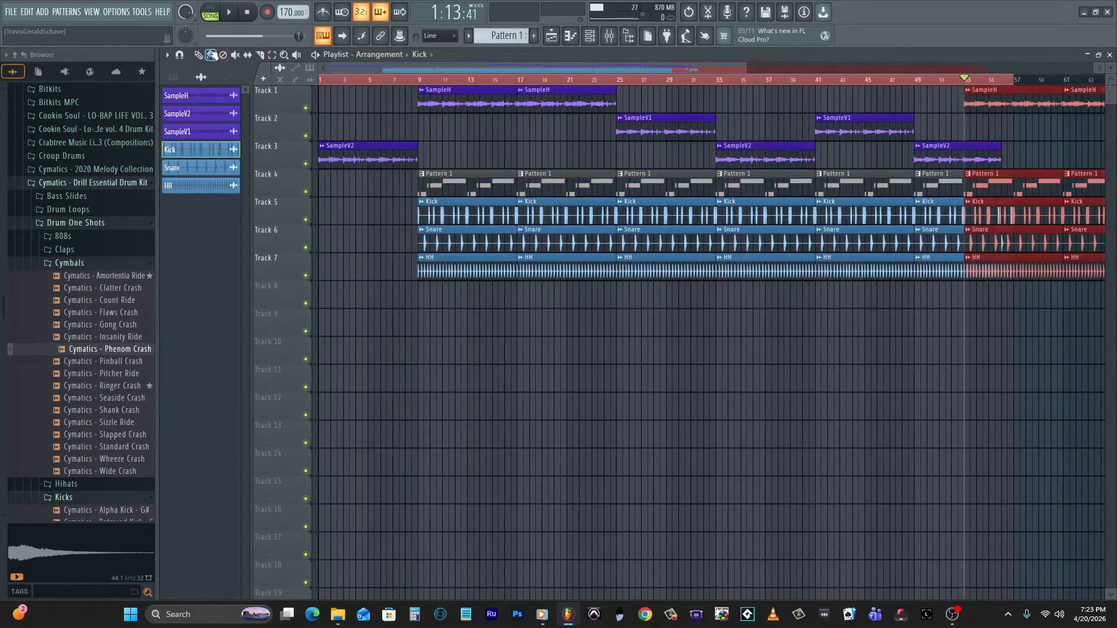
drag(980, 95, 1038, 78)
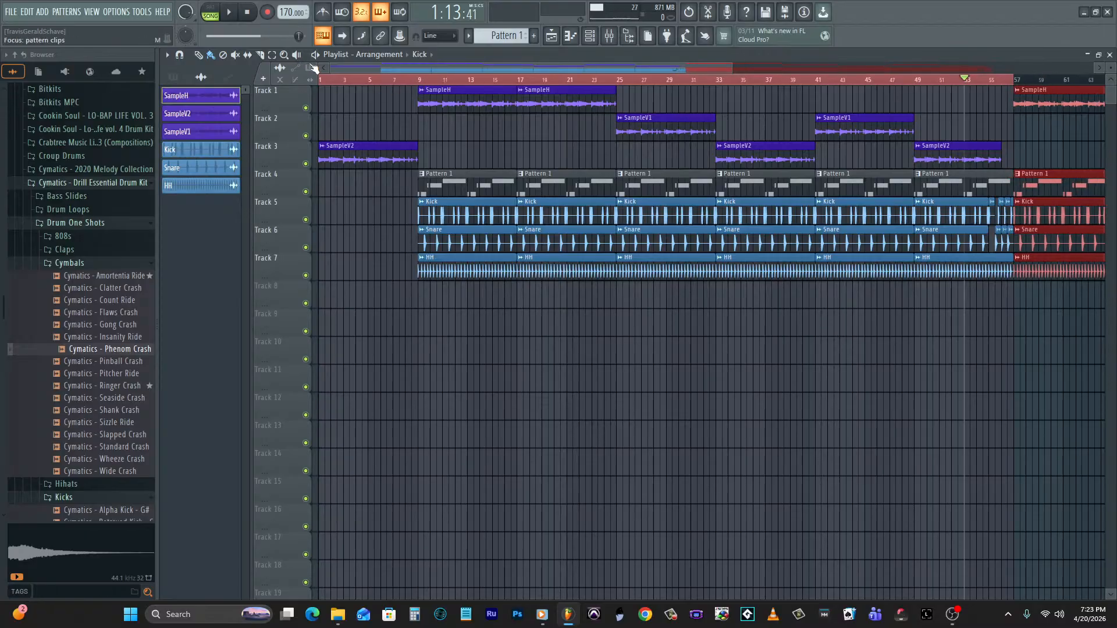
Set a time selection from bar 56 to about bar 58, and load Fruity Reeverb 2 with the WGB SnareVerb preset on the Snare mixer track.
drag(330, 68, 652, 110)
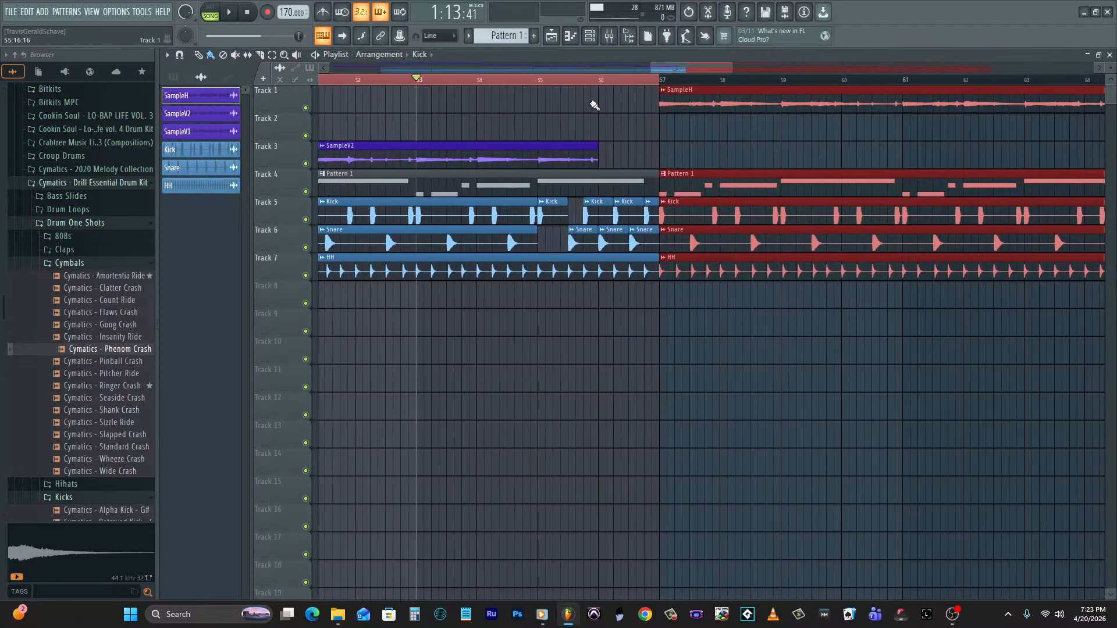
drag(602, 82, 734, 84)
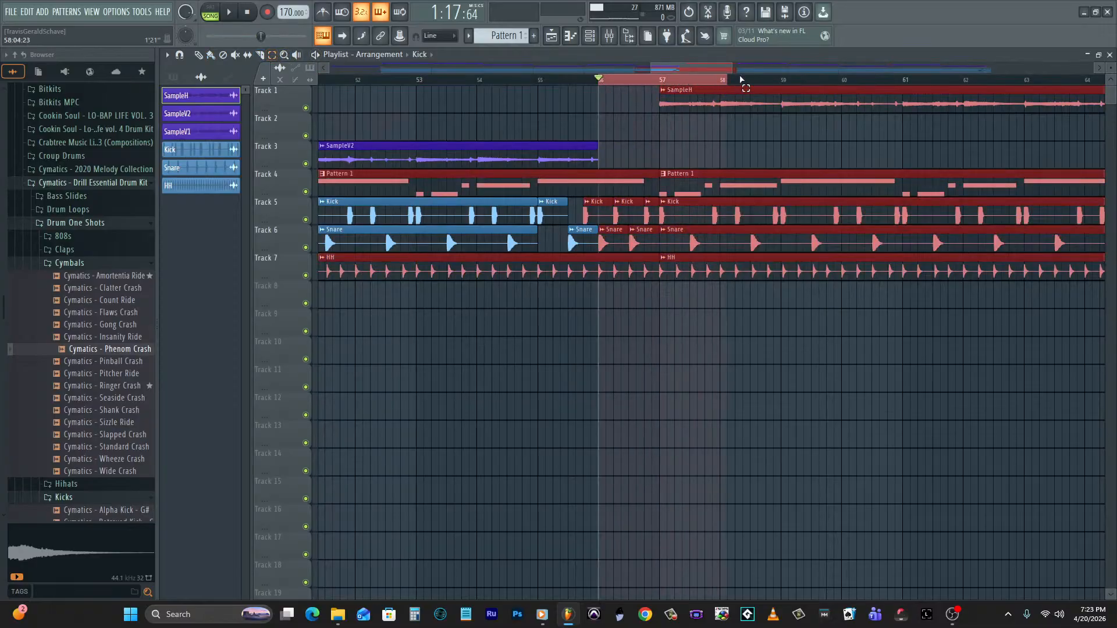
click(611, 36)
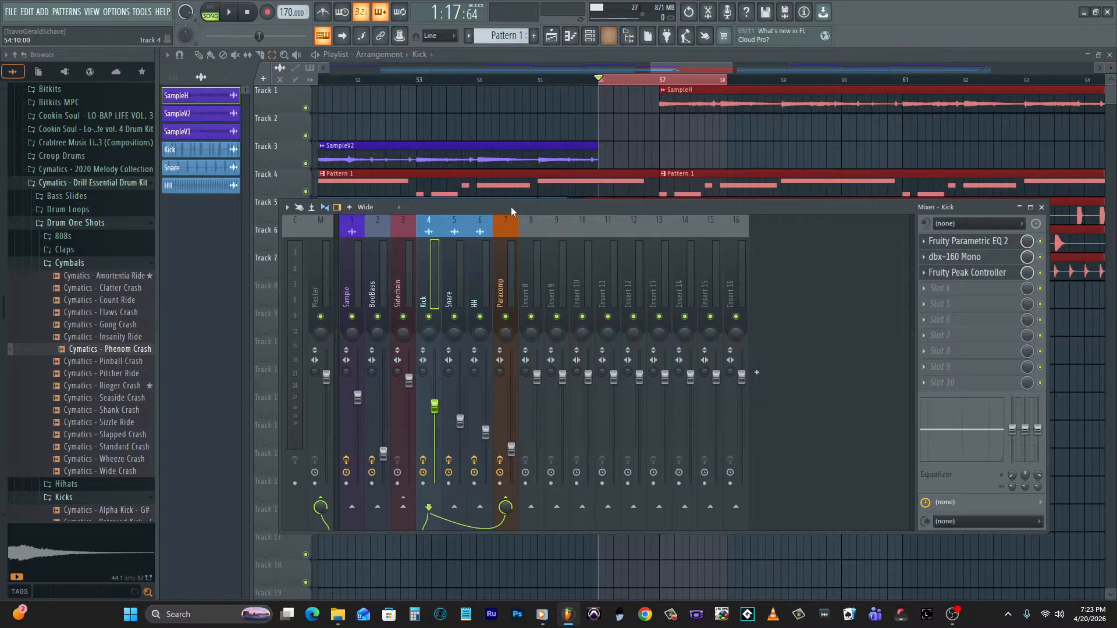
click(449, 284)
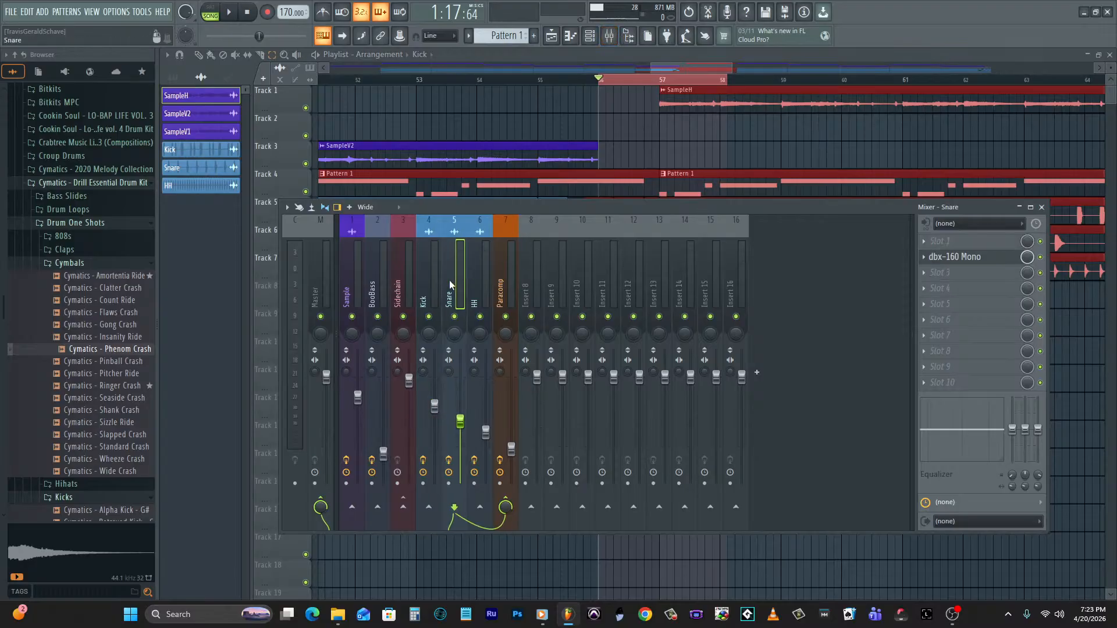
click(953, 275)
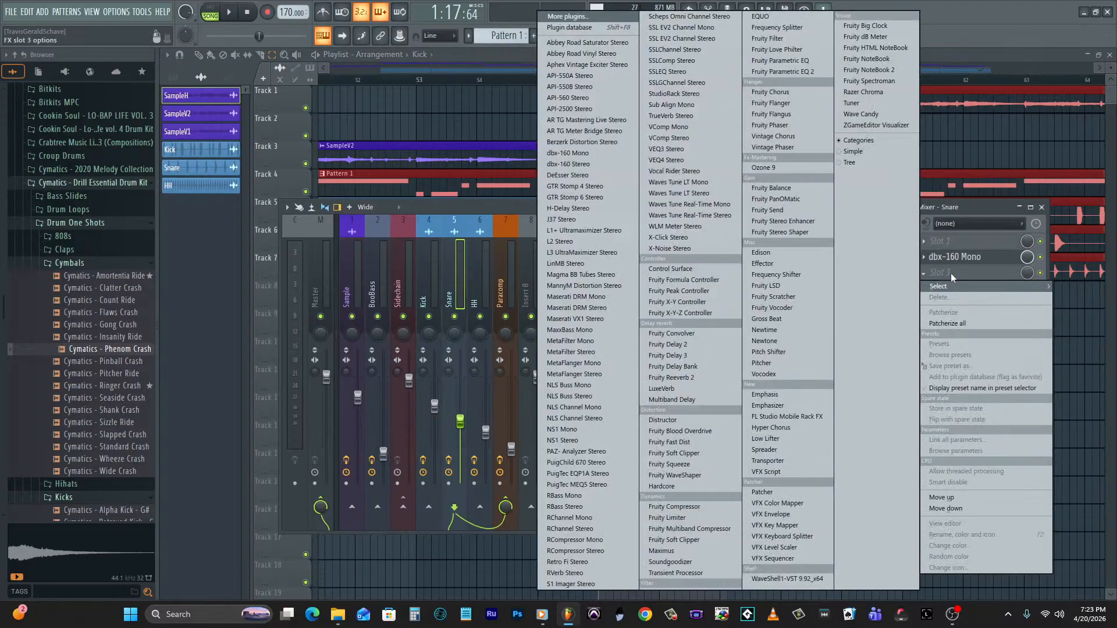
click(700, 378)
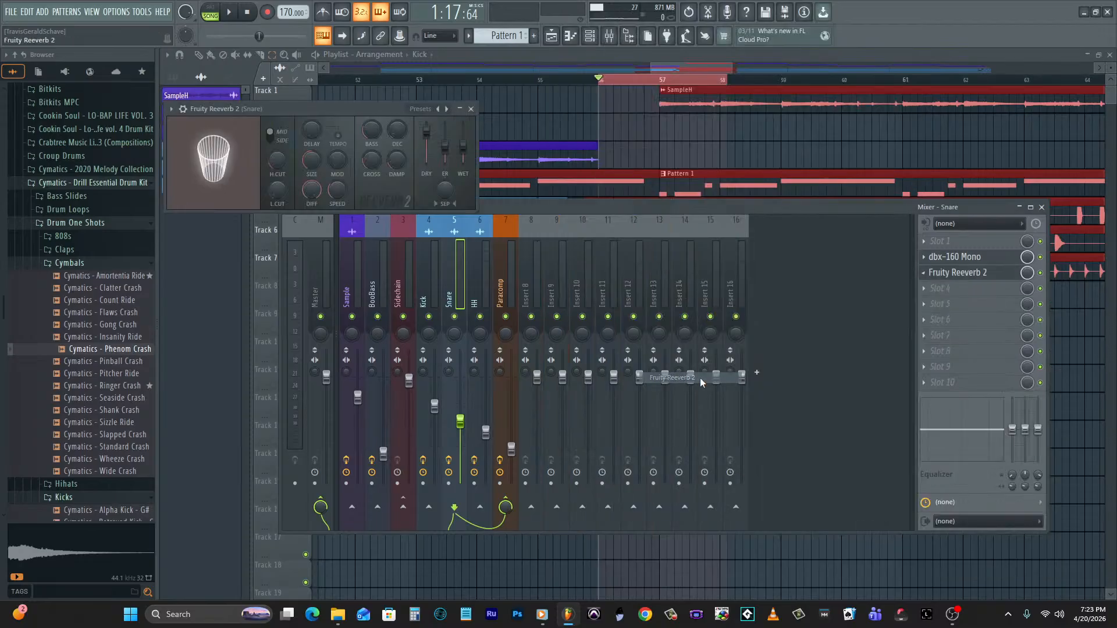
click(423, 112)
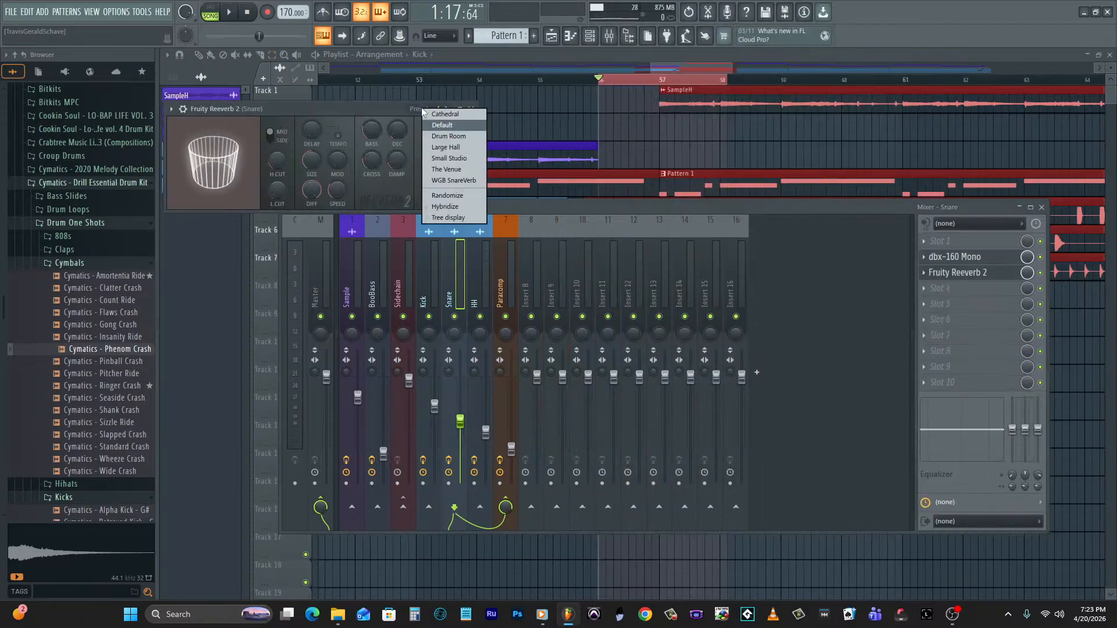
click(452, 181)
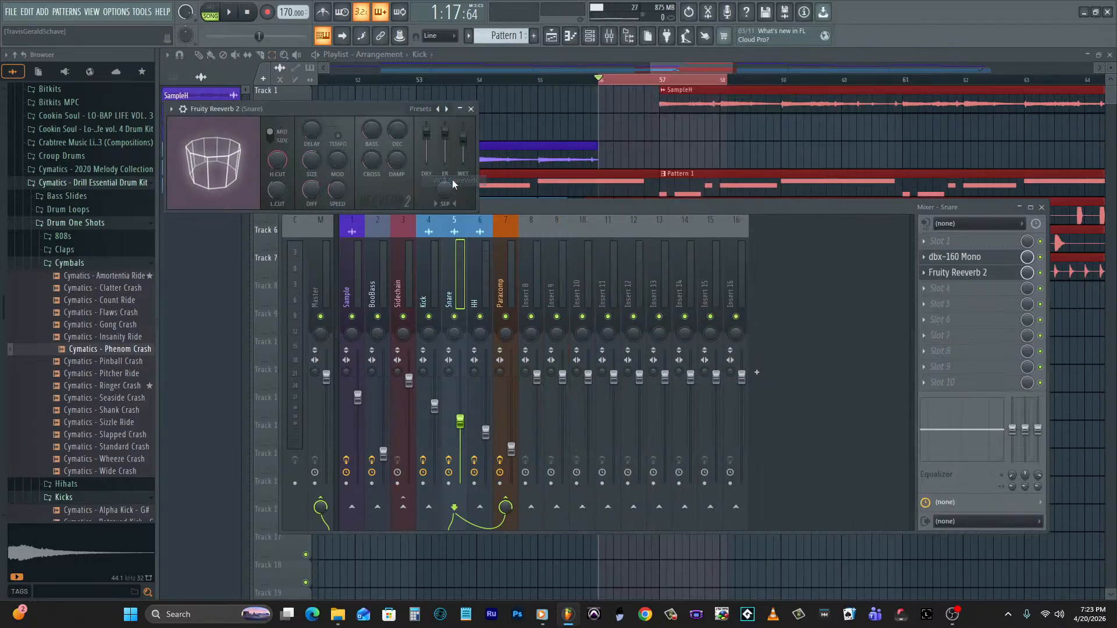
Create an automation clip for the Snare reverb's mute switch over the time selection and return to the playlist.
click(1045, 278)
right_click(1042, 274)
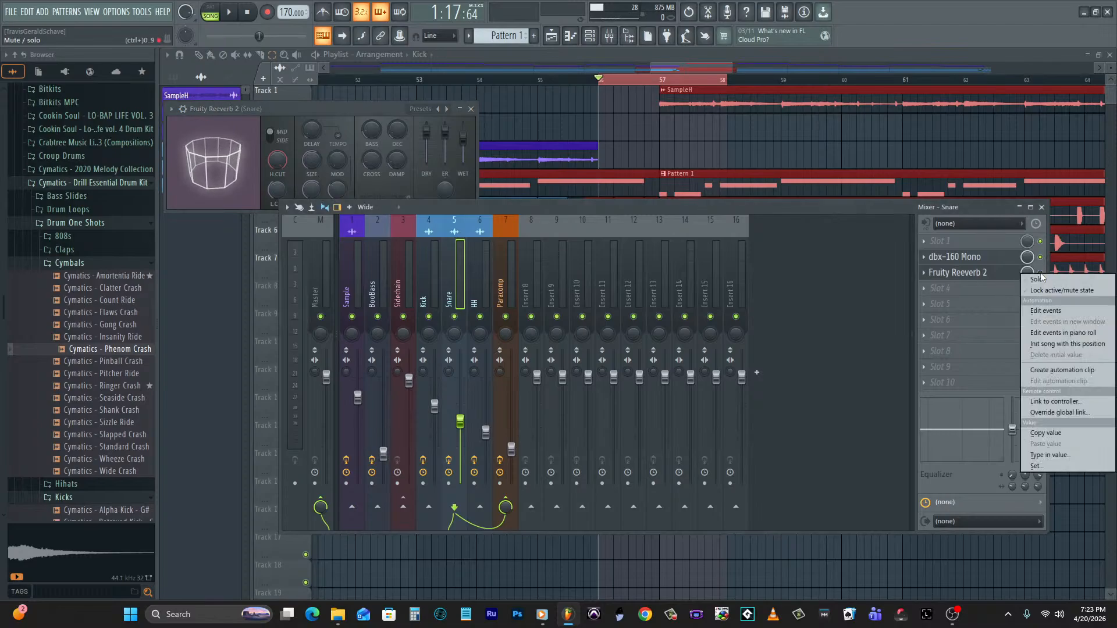
click(1062, 370)
key(F12)
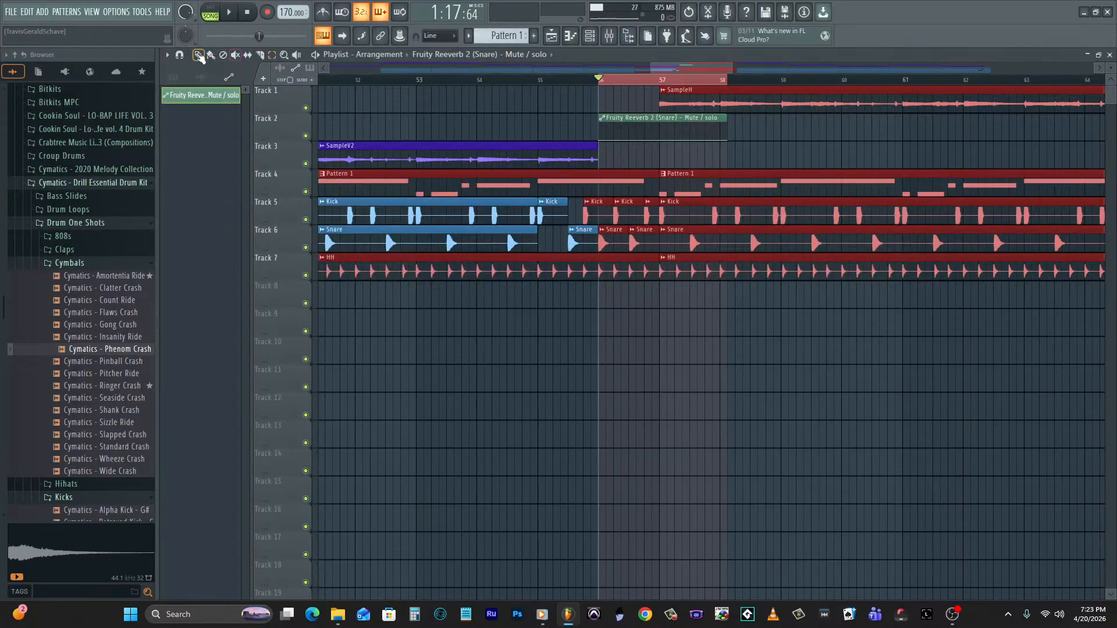
Shape the mute automation so the reverb is on only from 56:09 to 57:09, and play the transition from bar 54.
right_click(629, 141)
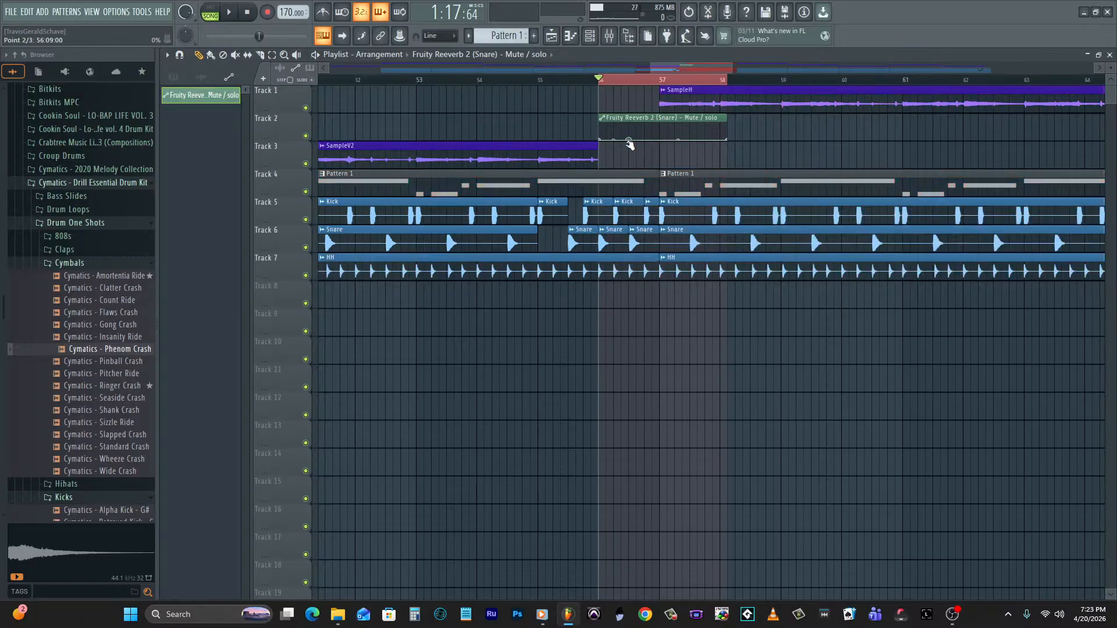
drag(631, 130, 631, 116)
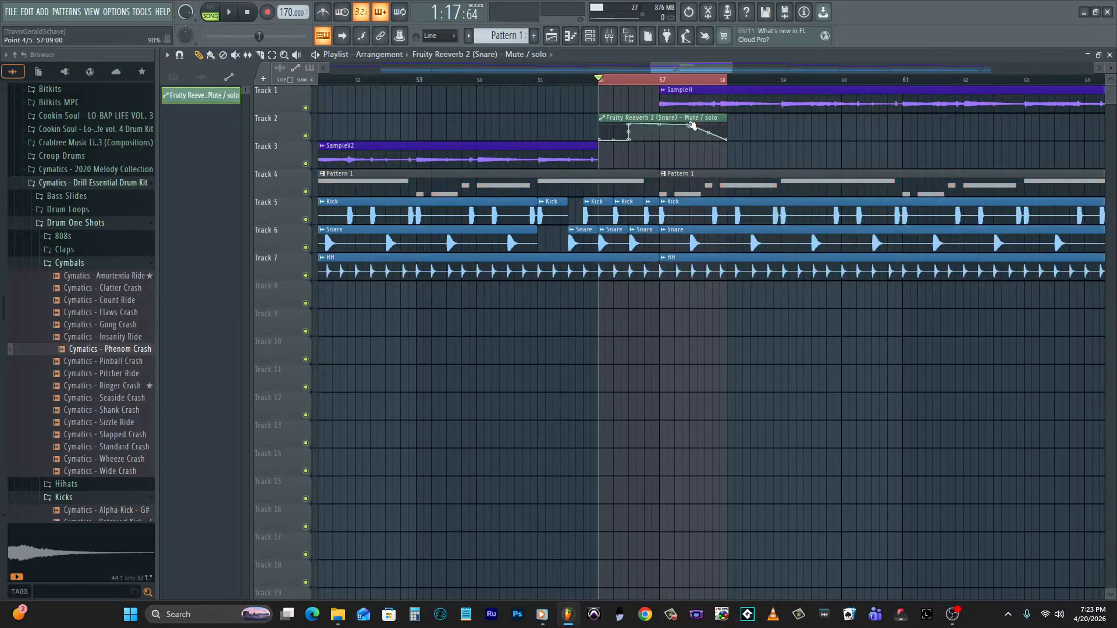
key(space)
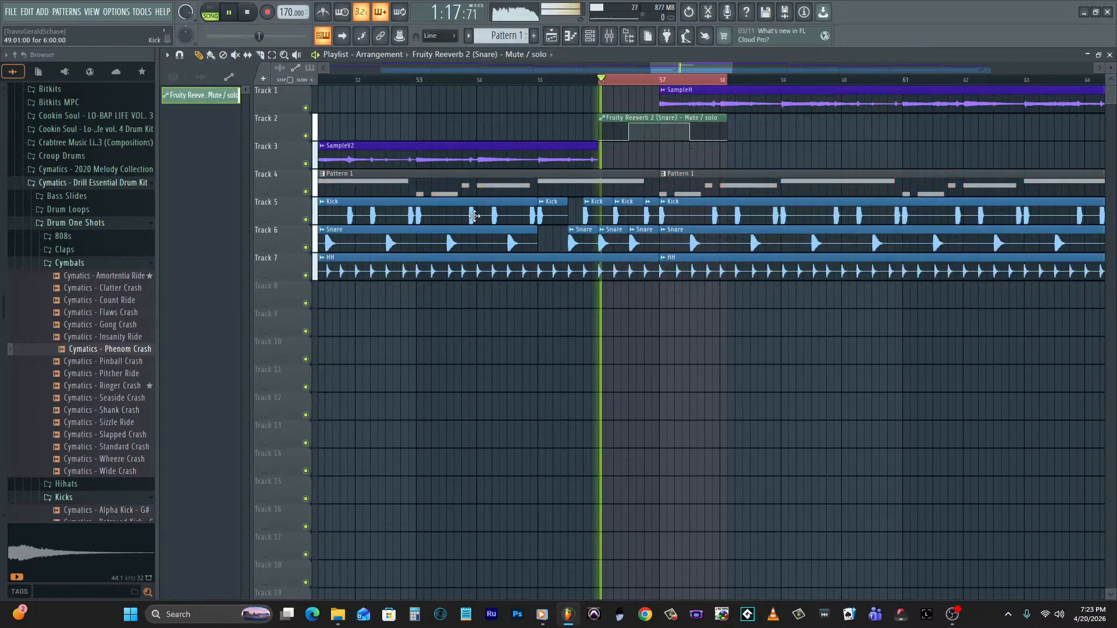
key(space)
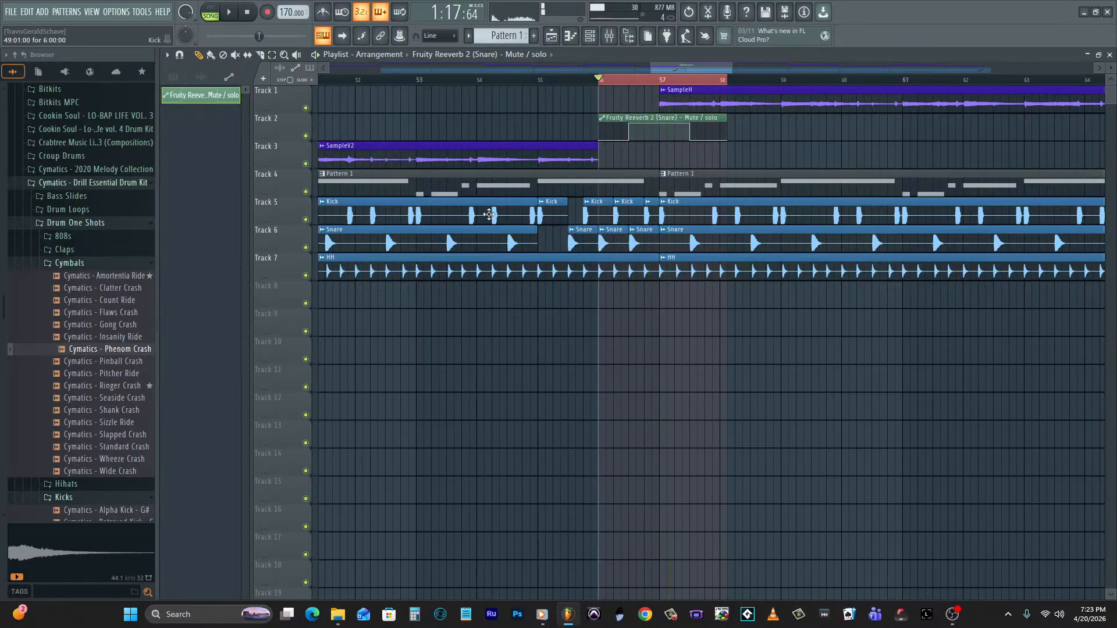
click(478, 80)
key(space)
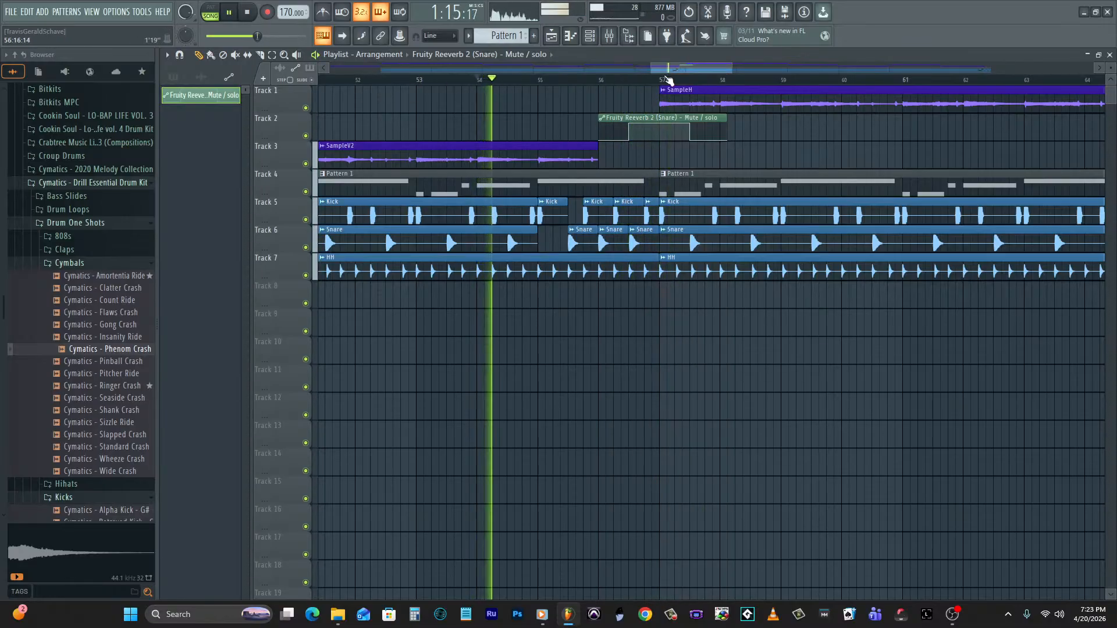
drag(732, 69, 921, 74)
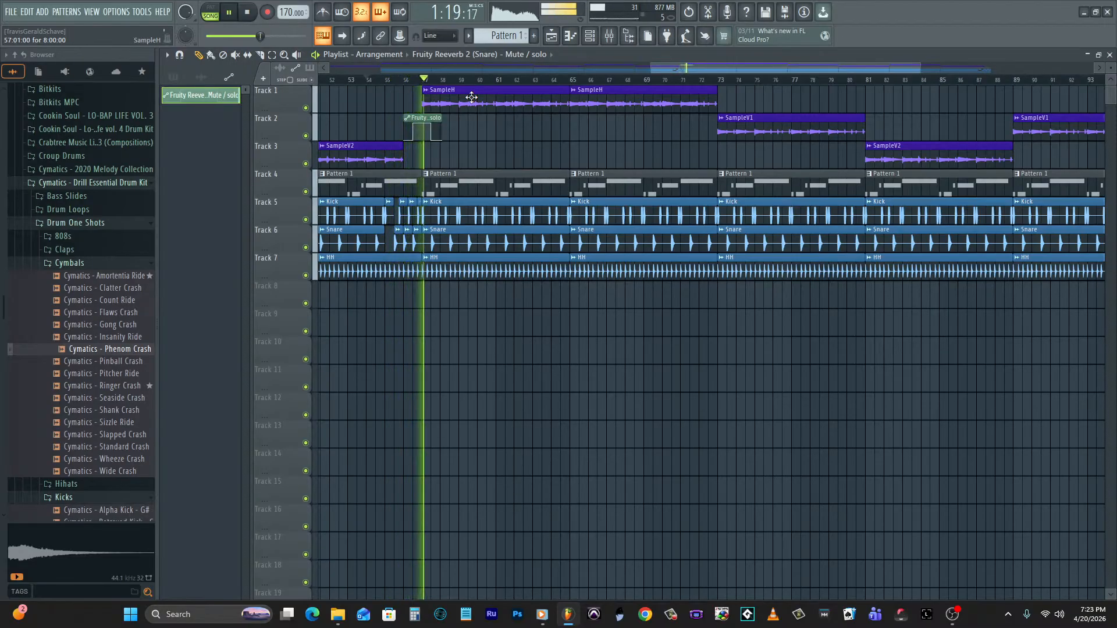
key(space)
Move the reverb automation clip to Track 8 and place a copy of it at bar 104.
drag(421, 117, 420, 289)
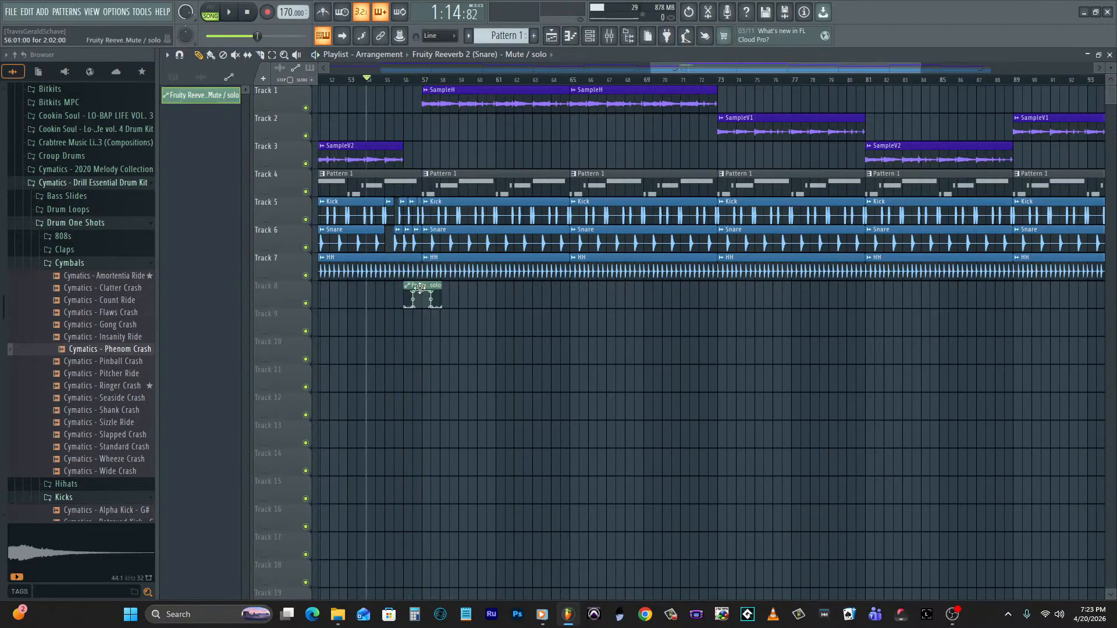
drag(683, 67, 871, 68)
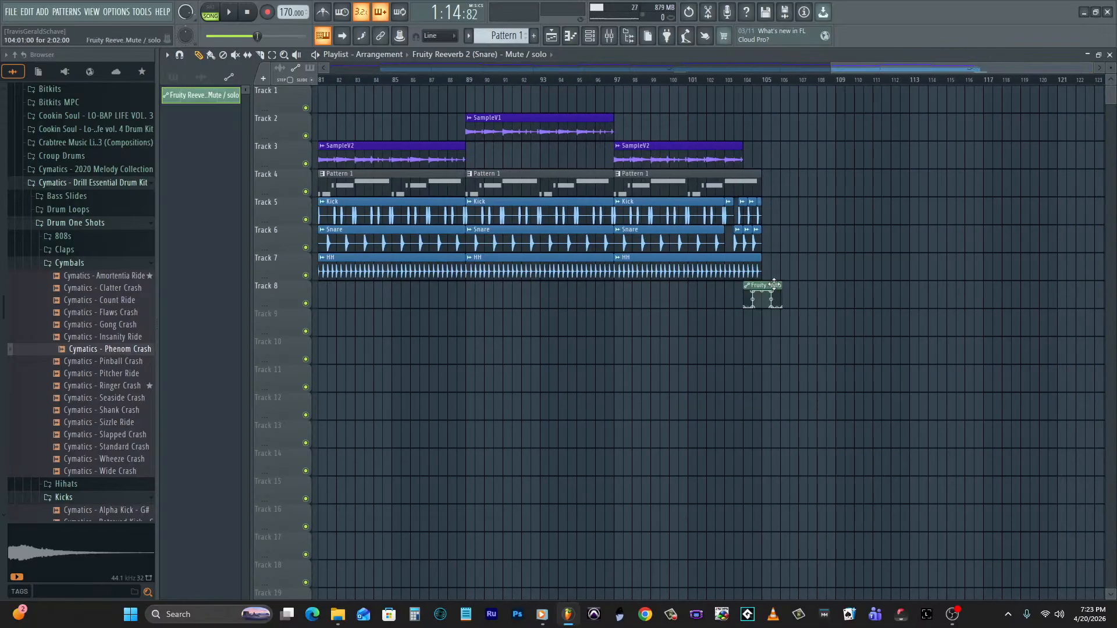
drag(833, 68, 330, 68)
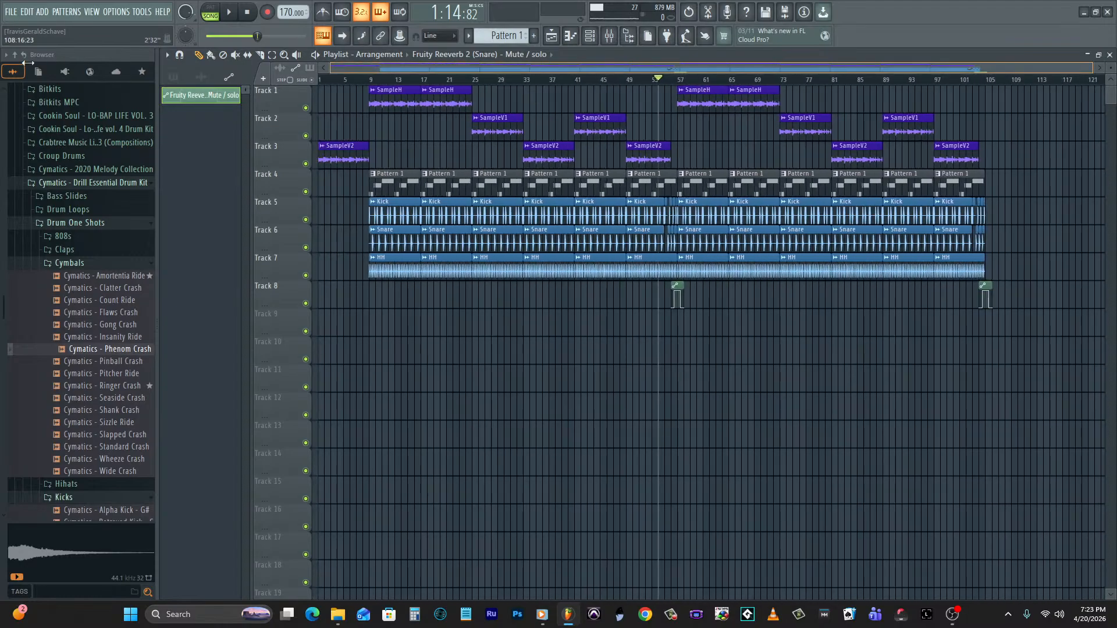
Copy the hook and verse section to start at bar 105, and delete the surplus copied clips after bar 137.
key(ctrl+v)
drag(673, 100, 1003, 71)
drag(373, 68, 663, 65)
drag(718, 113, 822, 300)
key(Delete)
Select bars 121 to 137 and create an automation clip for the Master track's volume over that range.
drag(618, 82, 722, 88)
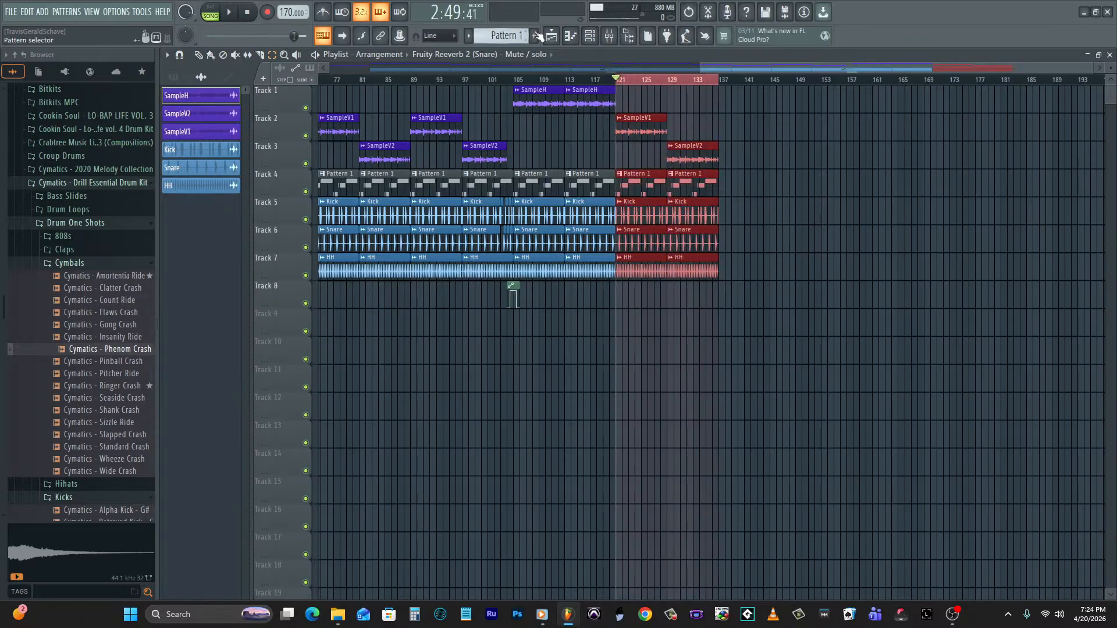
click(611, 36)
right_click(327, 376)
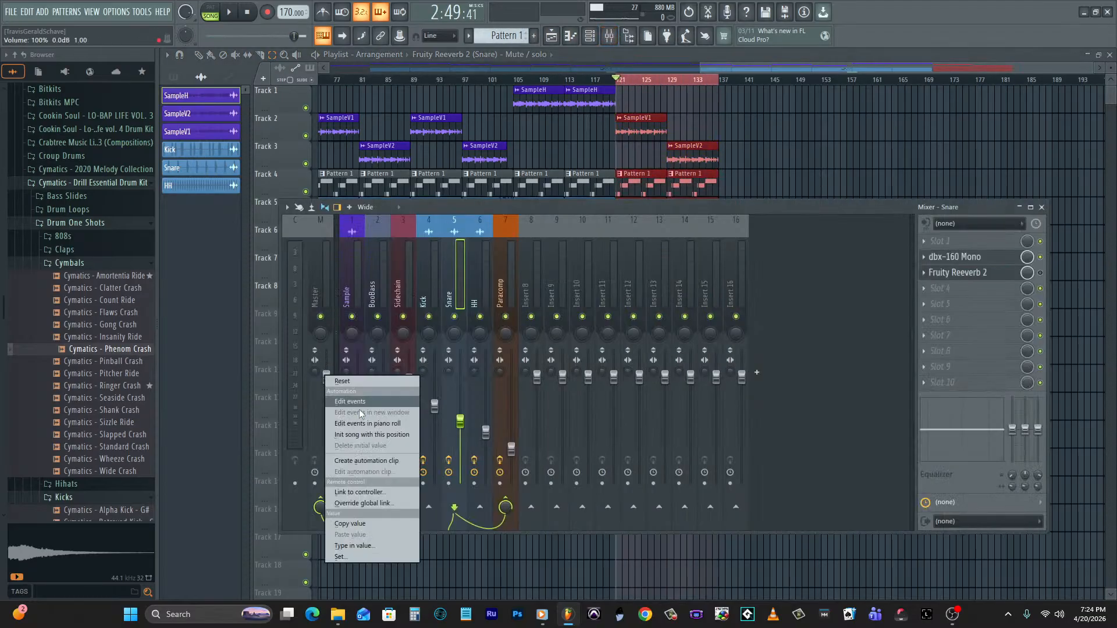
click(365, 463)
click(199, 54)
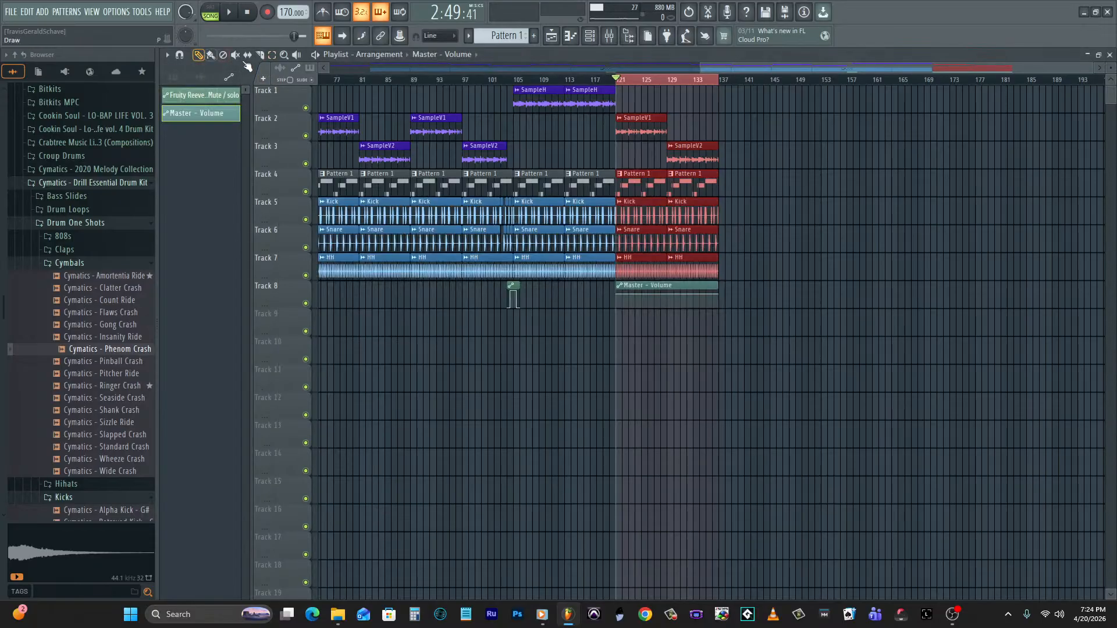
Lower the Master volume automation's end point to zero at bar 137, clear the time selection, and play the fade-out.
click(721, 295)
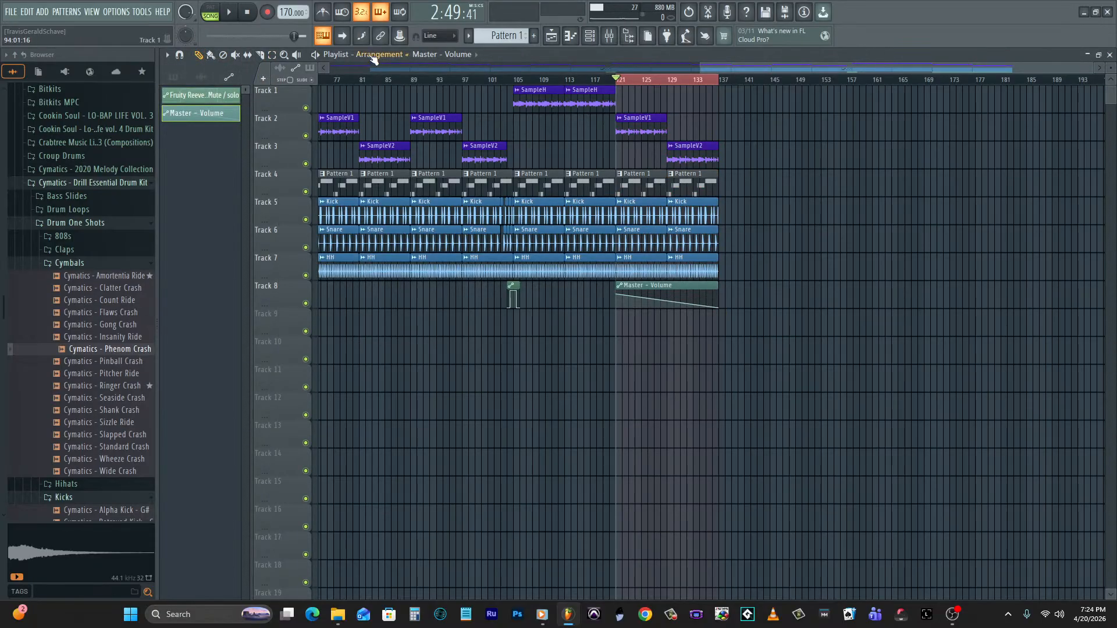
ctrl+click(425, 80)
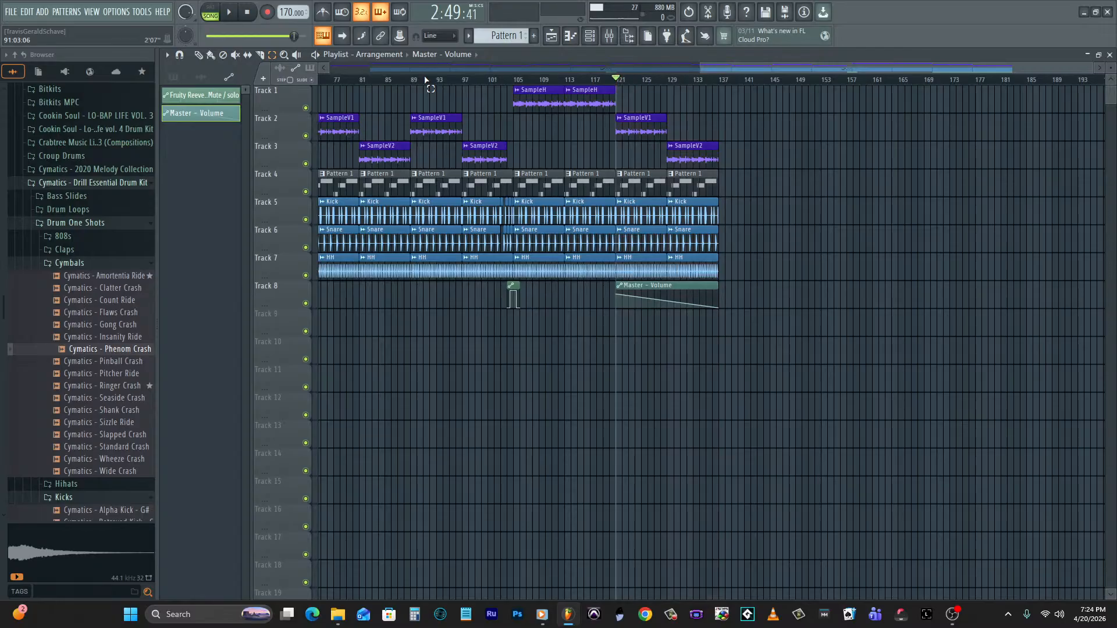
key(space)
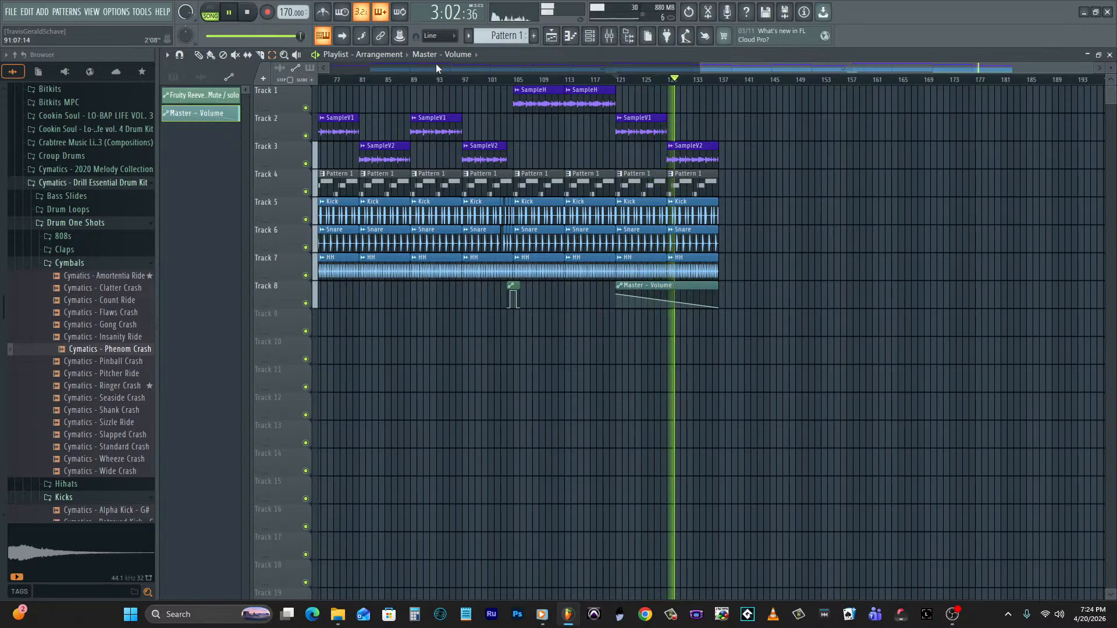
Stop the playback and return the playlist and the playhead to the beginning of the song.
key(space)
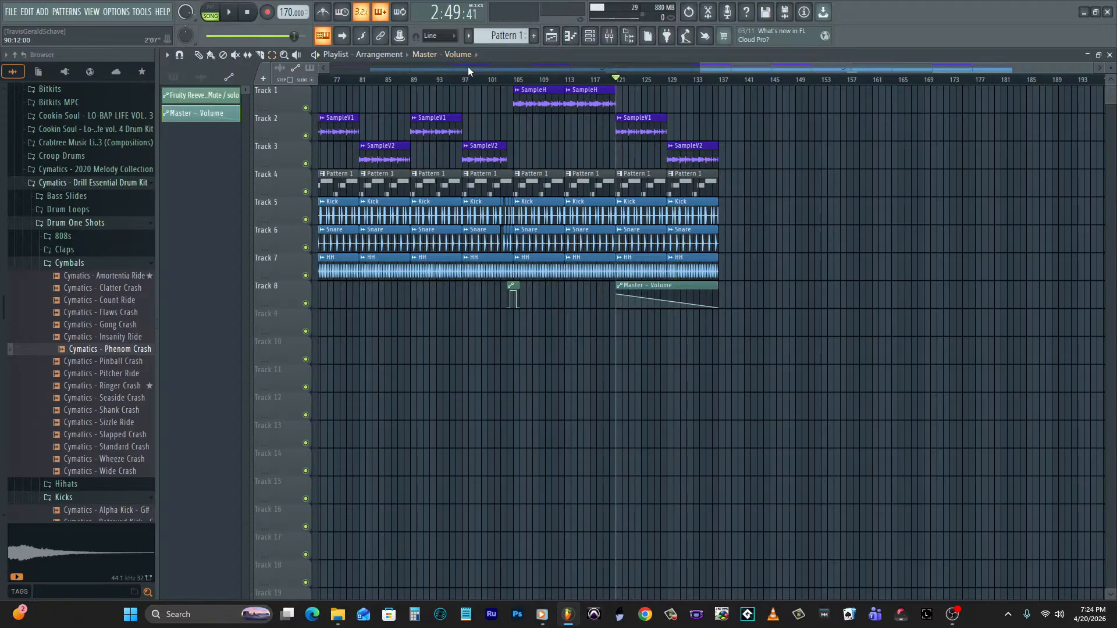
drag(741, 69, 169, 67)
click(251, 12)
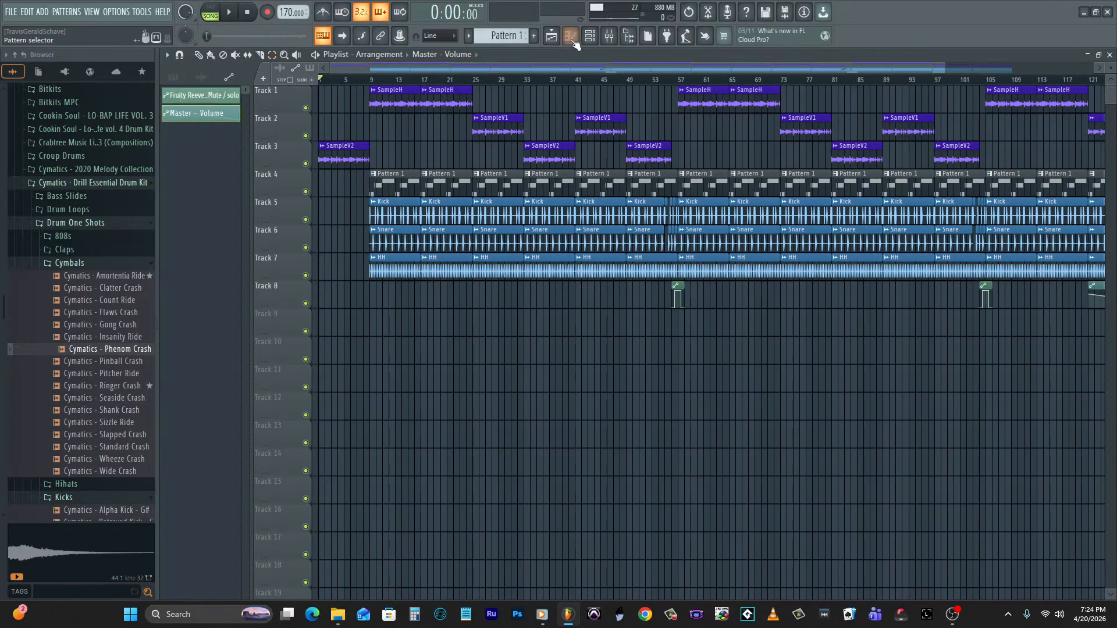
Add Fruity Parametric EQ 2 to the first effect slot of the Master mixer track.
click(609, 35)
scroll(337, 281, down, 2)
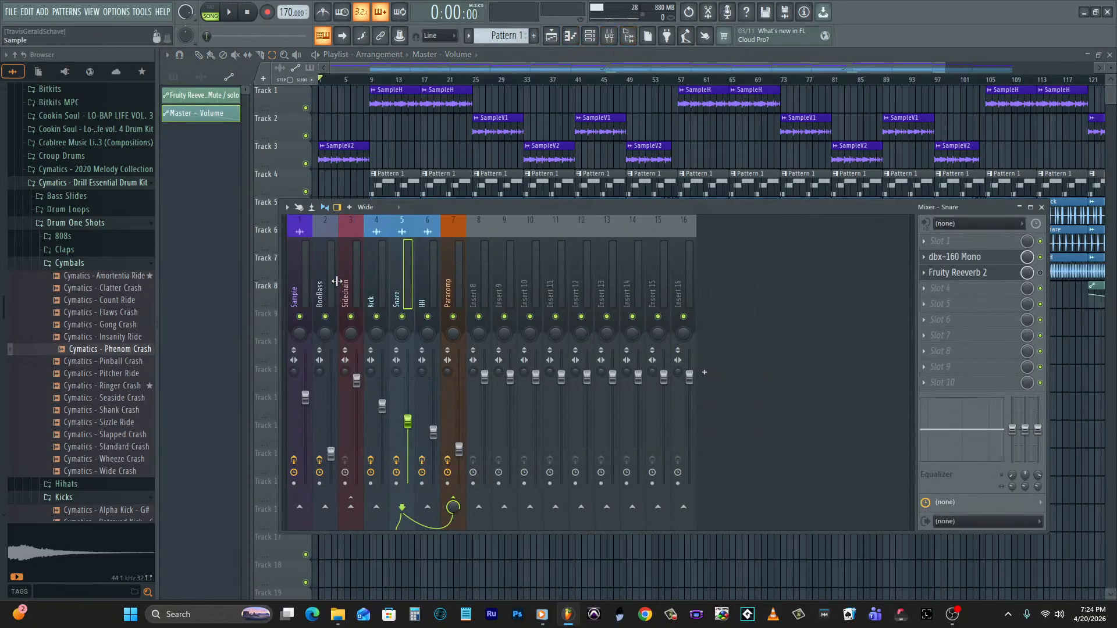
click(287, 279)
scroll(286, 276, up, 2)
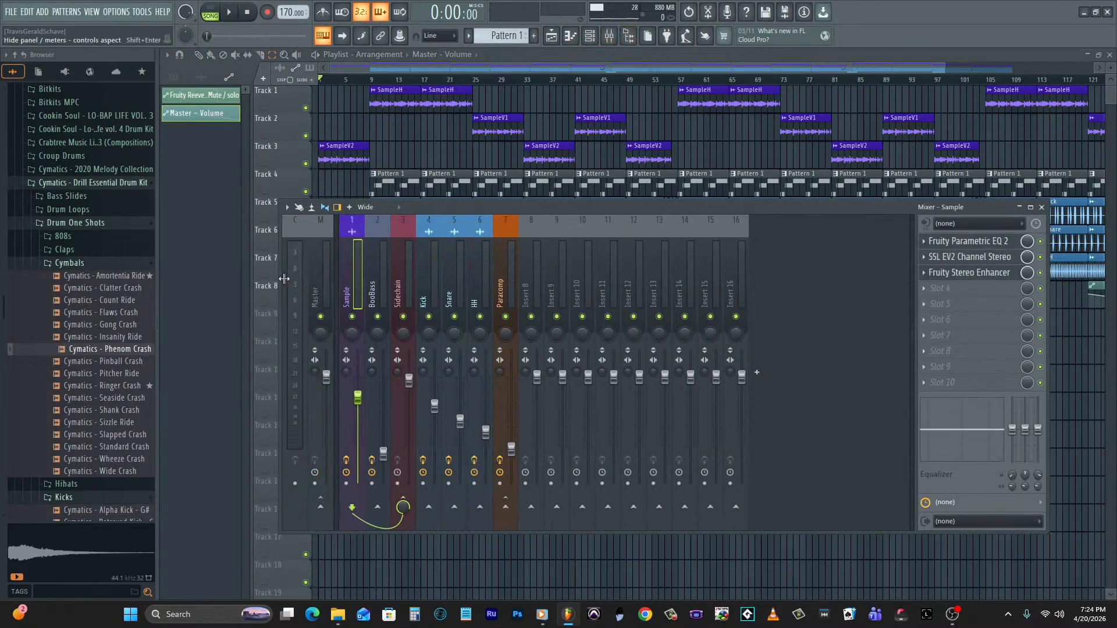
click(326, 280)
click(954, 238)
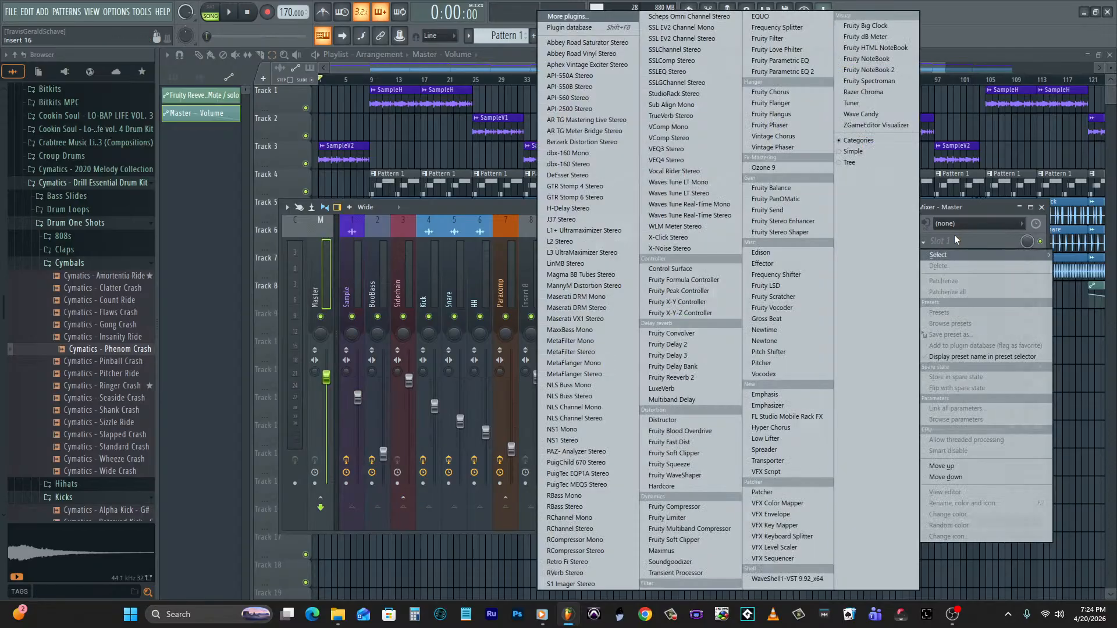
click(813, 73)
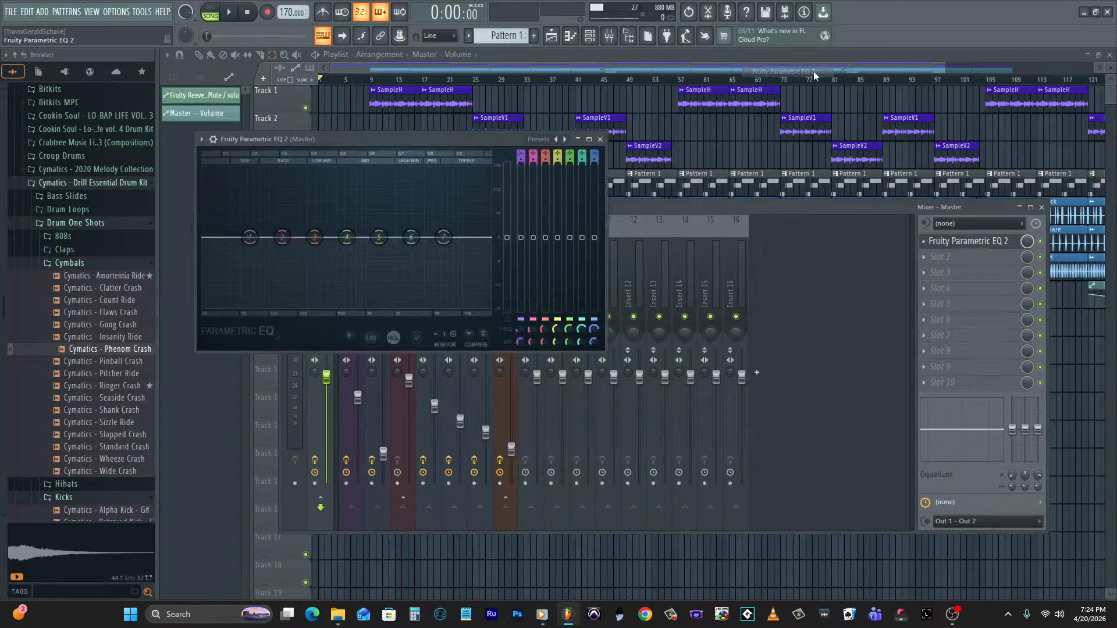
Load a preset in the Master's Parametric EQ 2 that rolls off only the extreme lows and highs.
click(533, 142)
click(567, 342)
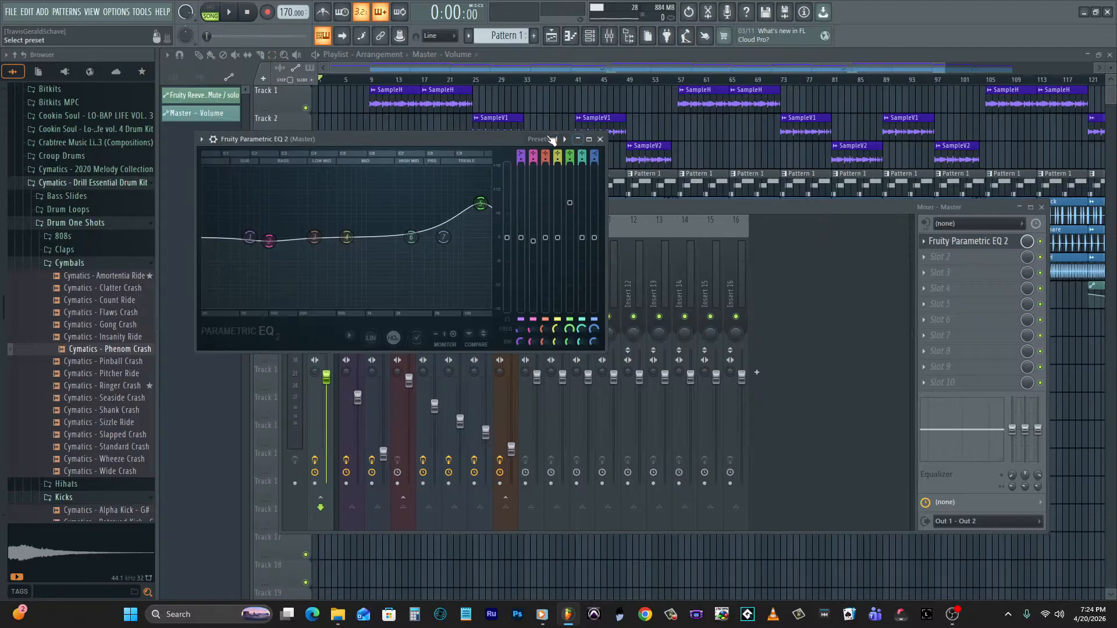
click(551, 140)
click(567, 325)
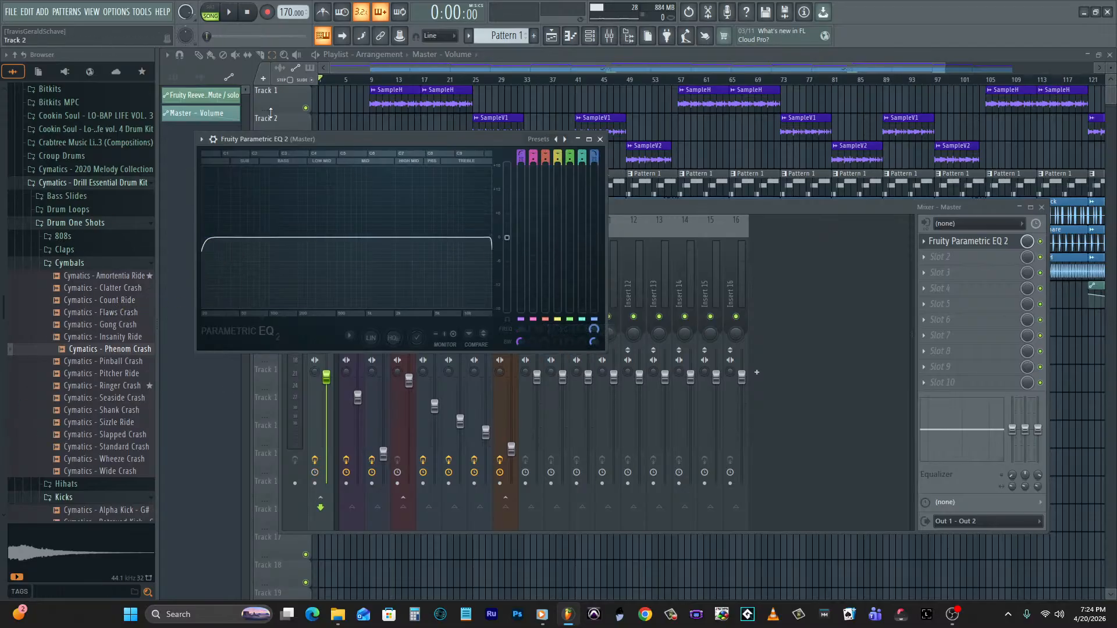
click(708, 207)
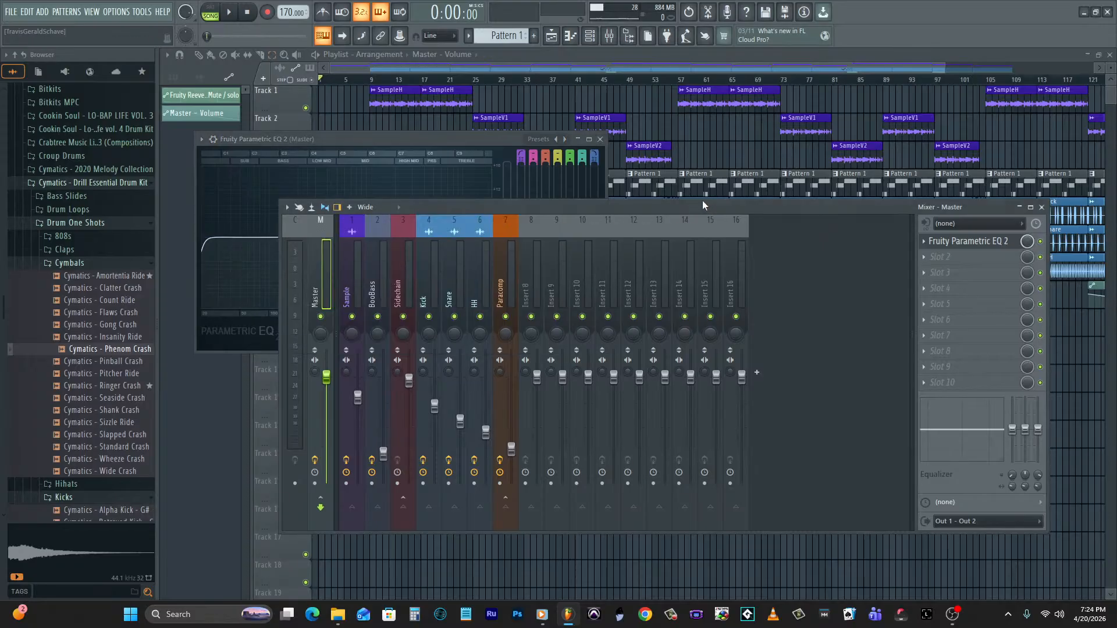
Play the song and add SSLComp Stereo to the Master's second effect slot with the Pensado ONE preset.
key(space)
click(943, 256)
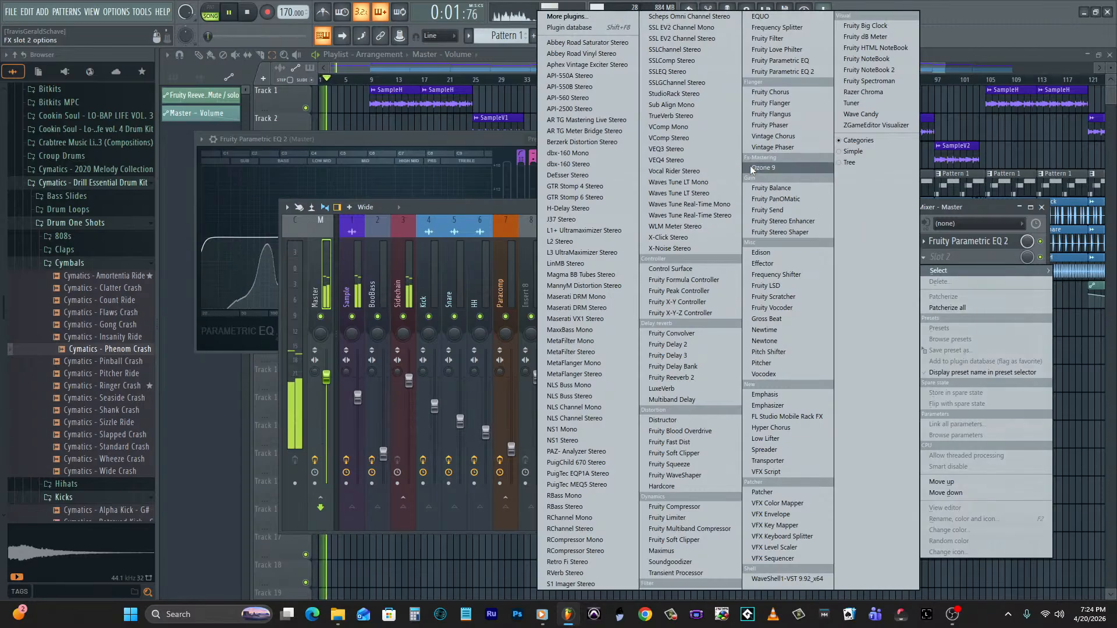
click(693, 61)
click(343, 176)
mouse_move(422, 410)
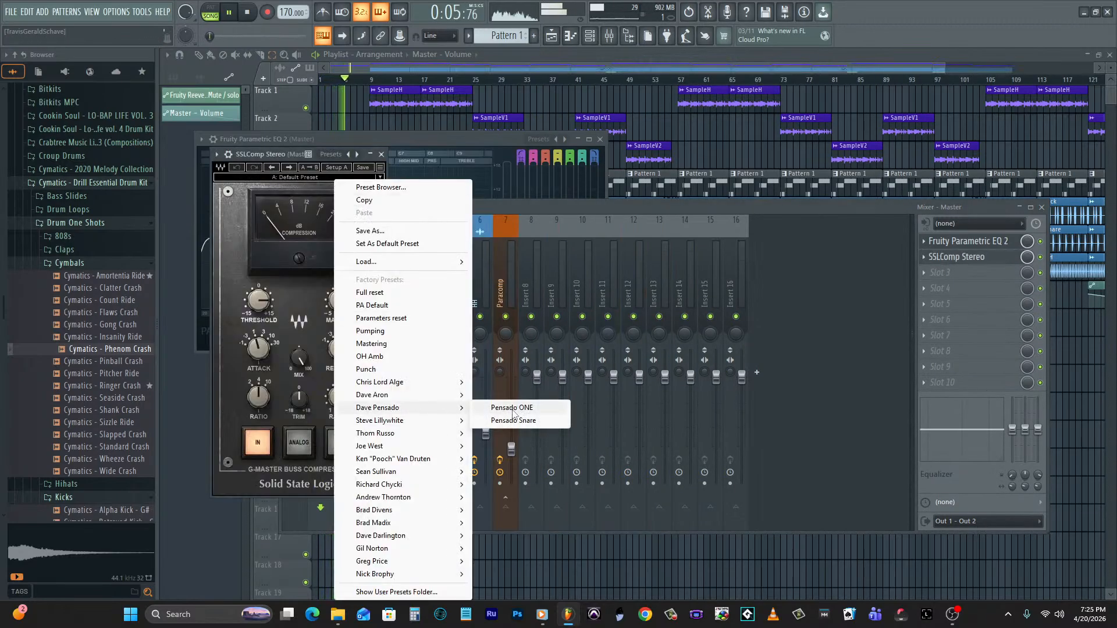
click(512, 407)
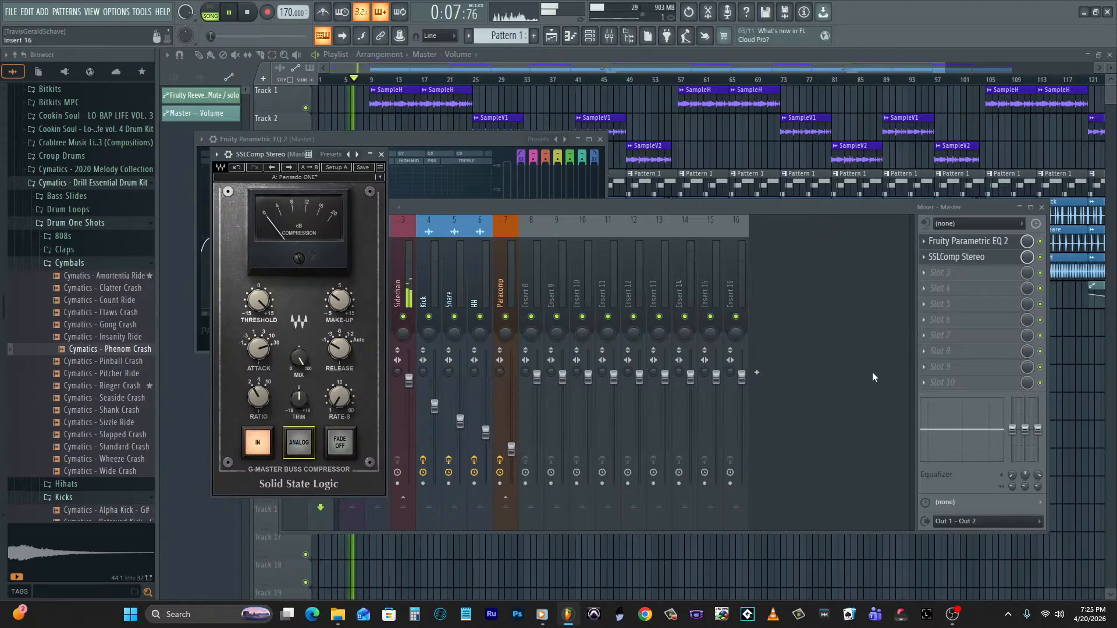
Add L1+ Ultramaximizer Stereo with an output ceiling of -0.1 and WLM Meter Stereo to the Master's third and fourth effect slots.
click(931, 272)
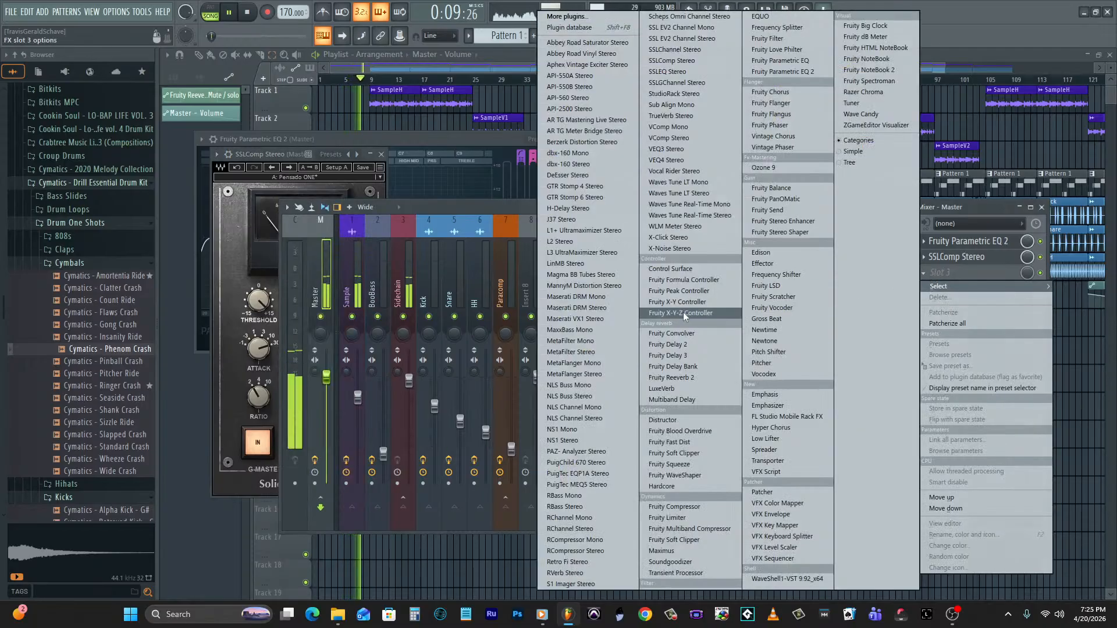
click(626, 235)
scroll(431, 230, down, 1)
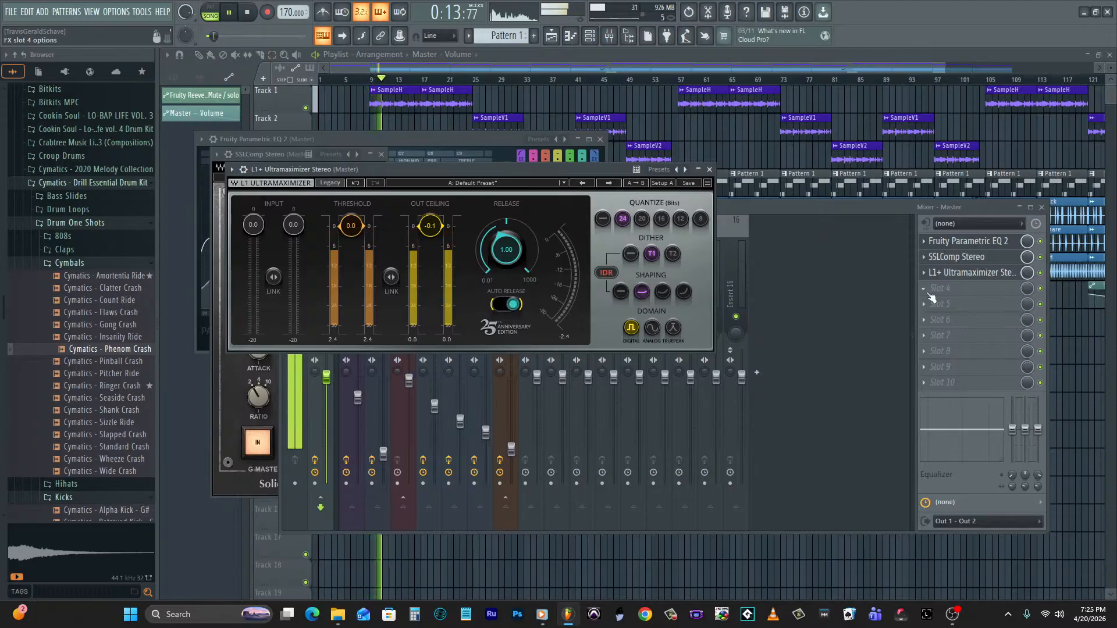
click(939, 288)
click(673, 226)
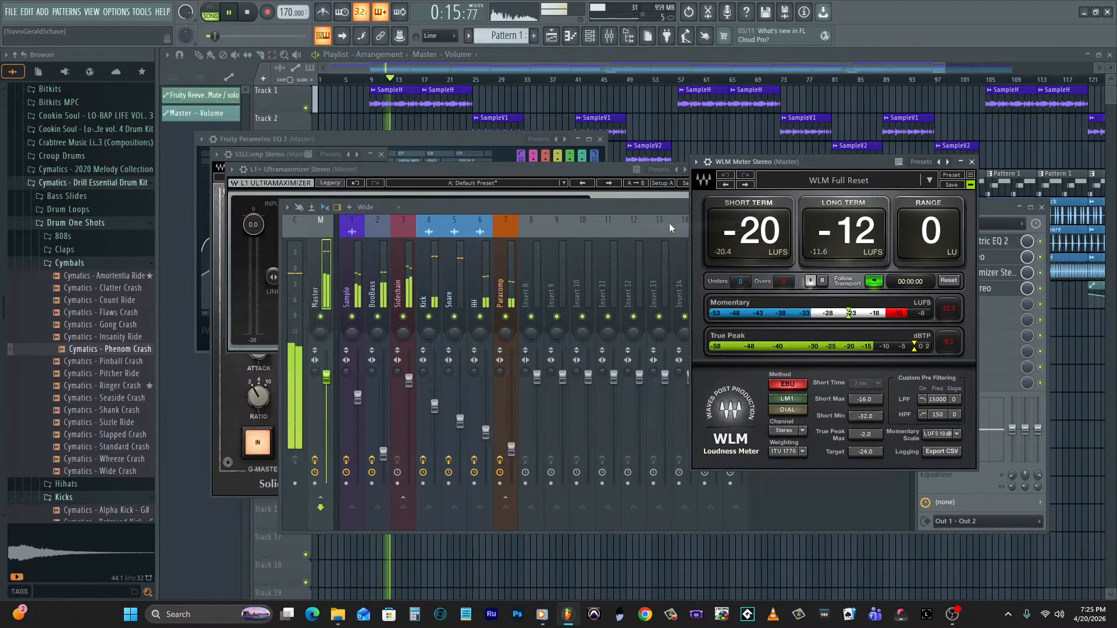
Lower the L1+ Ultramaximizer threshold to -2.1 dB and check the resulting loudness on the WLM Meter.
click(1015, 274)
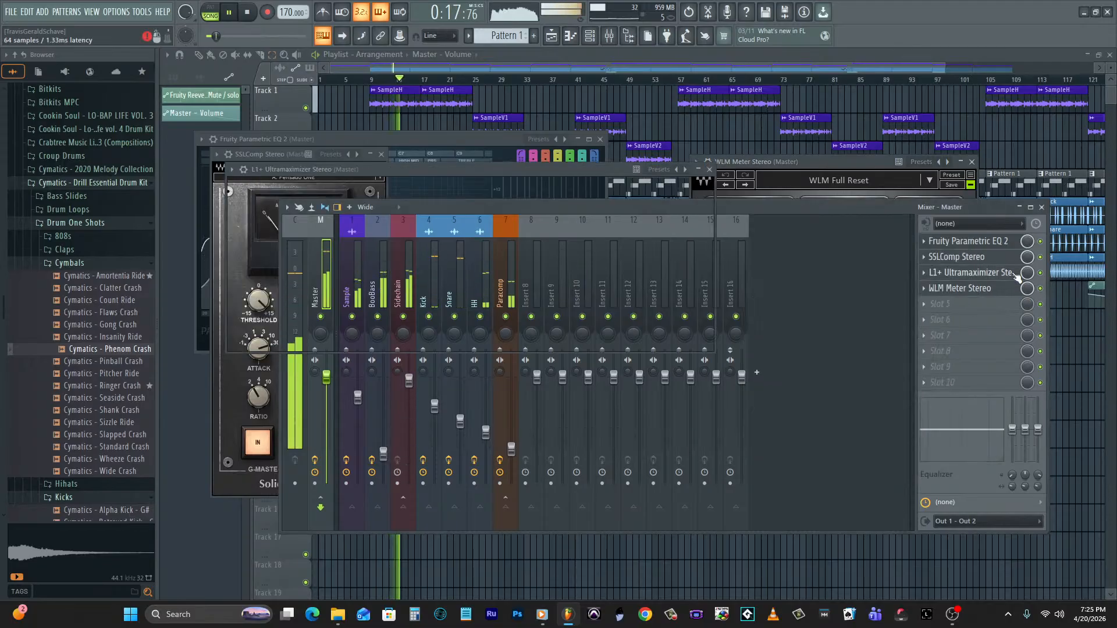
click(1014, 274)
drag(351, 226, 351, 231)
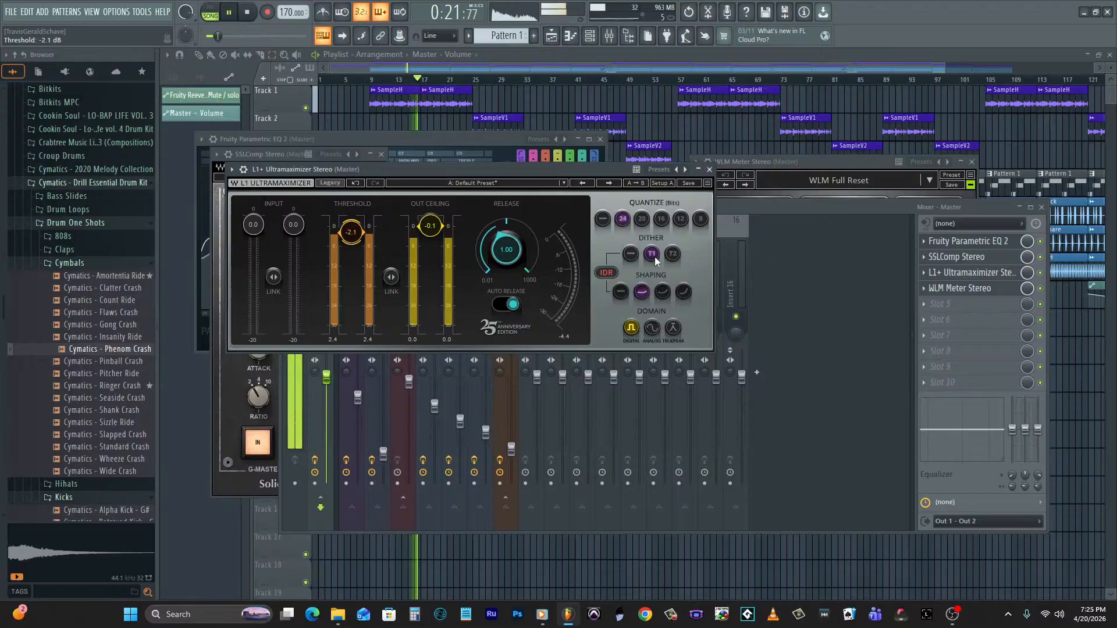
click(970, 288)
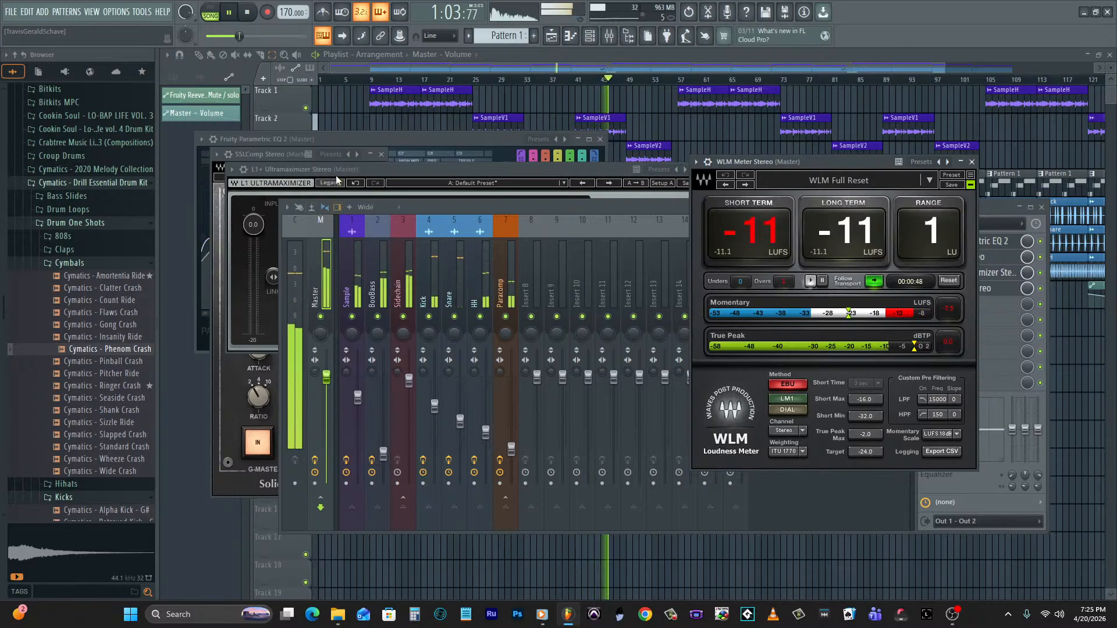
Add RBass Mono with the WGB KickThump preset to the Kick mixer track and move it above Fruity Peak Controller.
click(438, 274)
key(space)
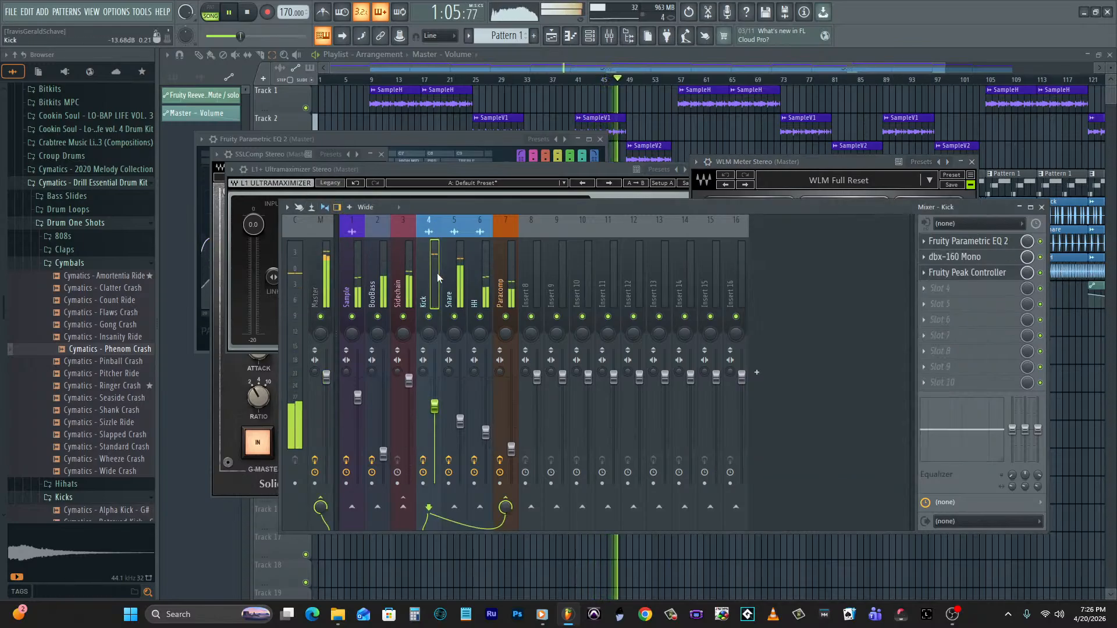
click(952, 289)
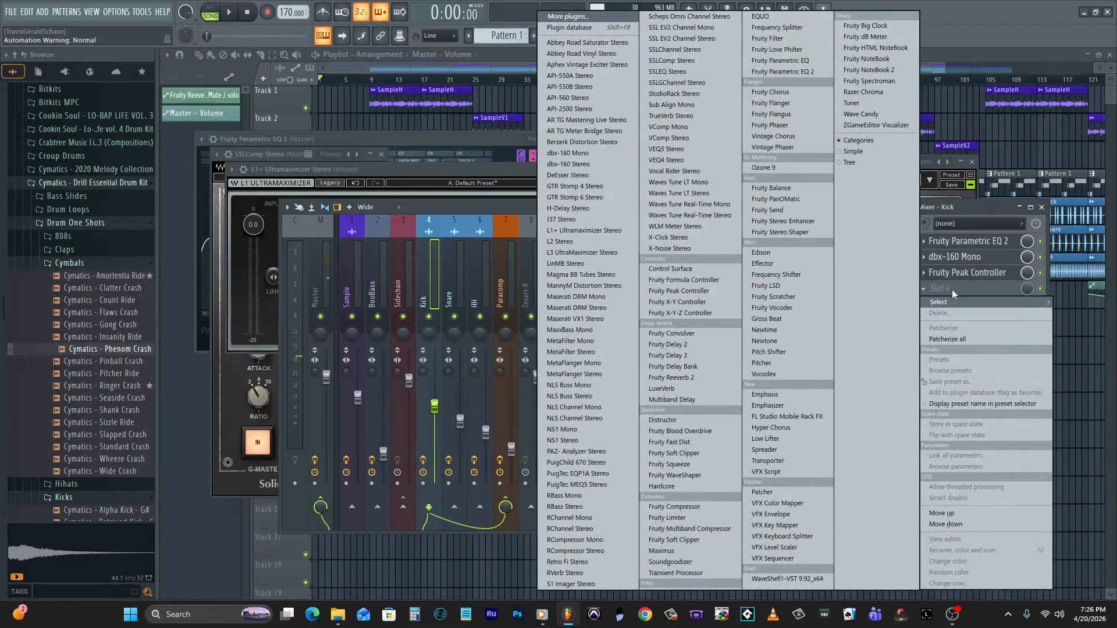
click(582, 495)
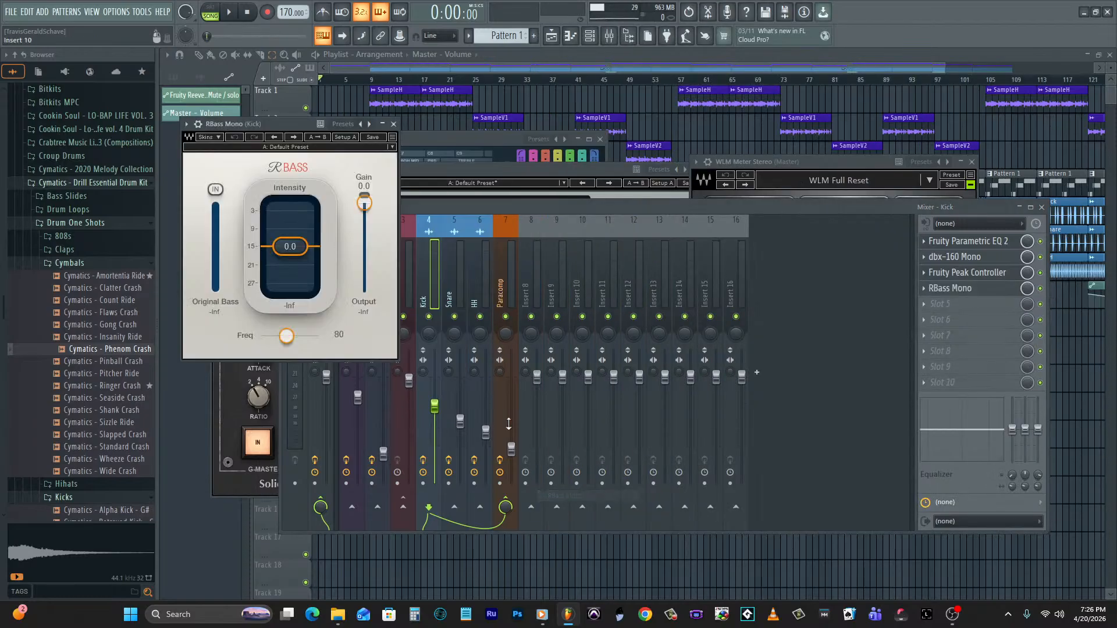
click(256, 147)
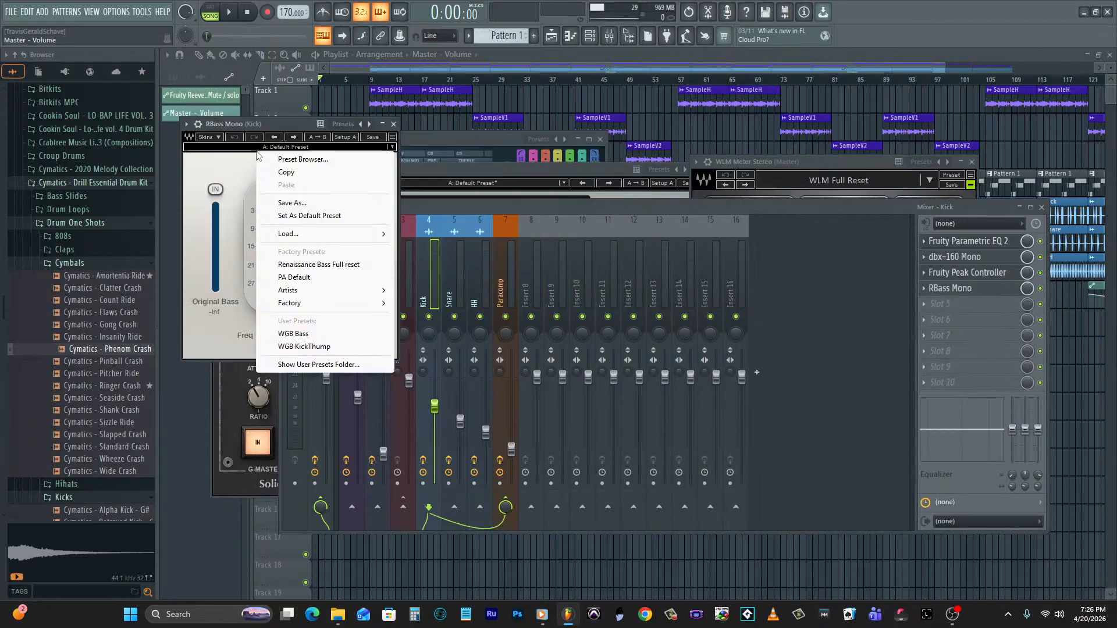
click(355, 346)
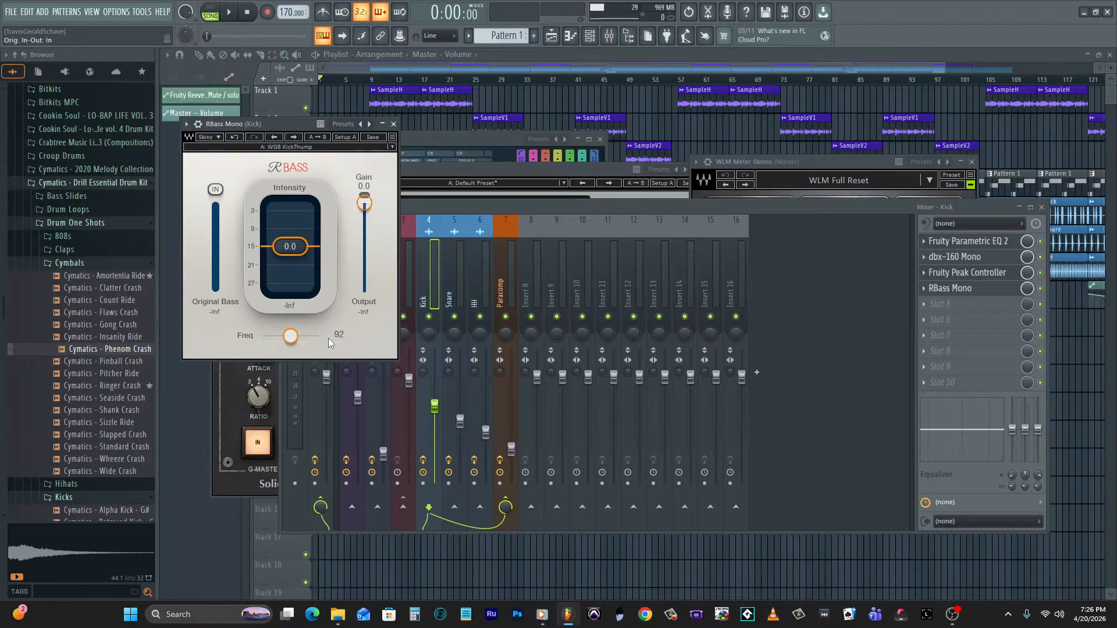
click(923, 288)
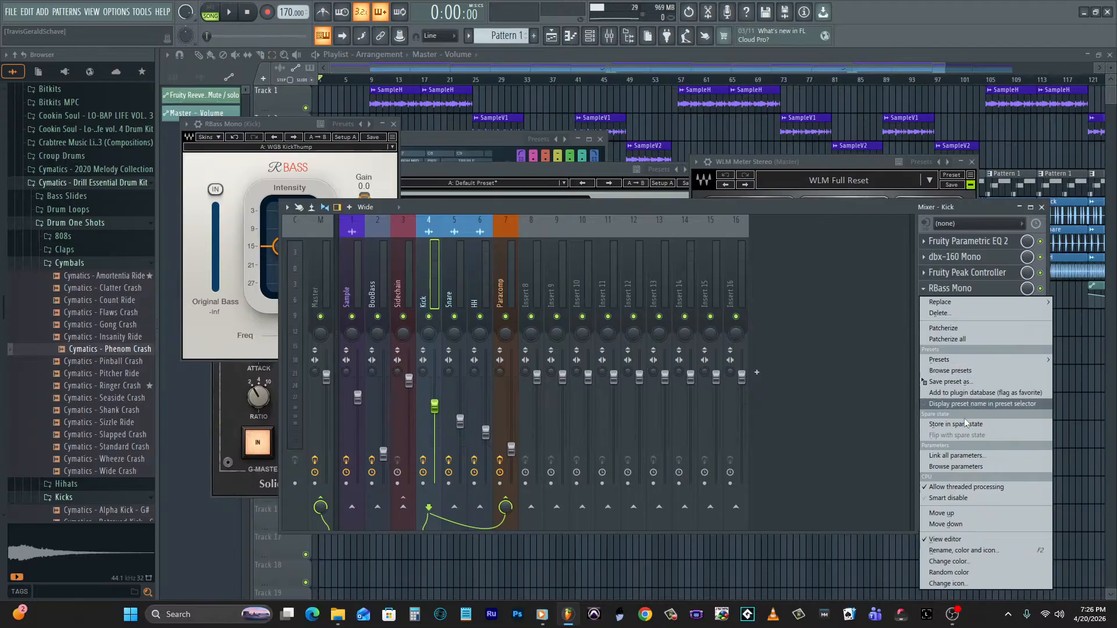
click(964, 512)
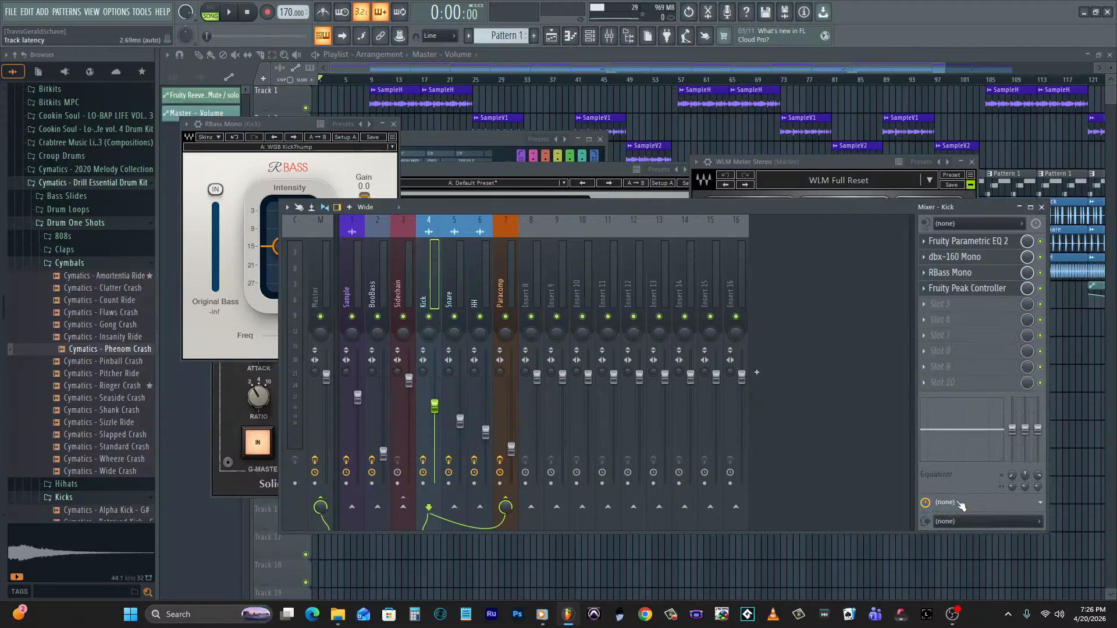
Audition bars 25 to 33 as a time selection and bypass RBass Mono on the Kick mixer track.
drag(474, 78, 519, 85)
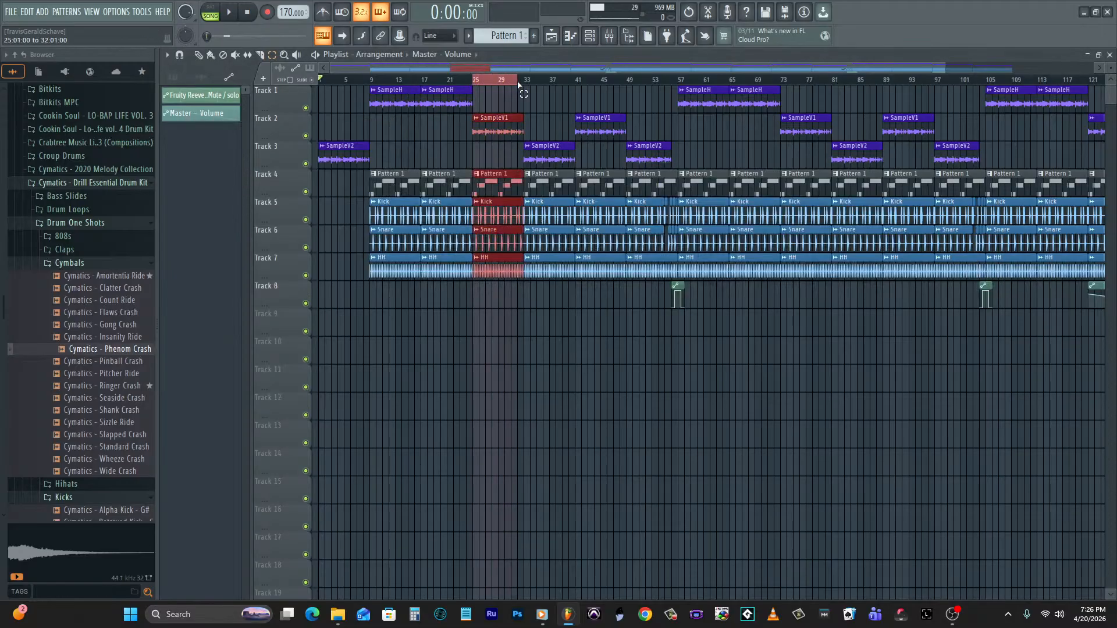
key(space)
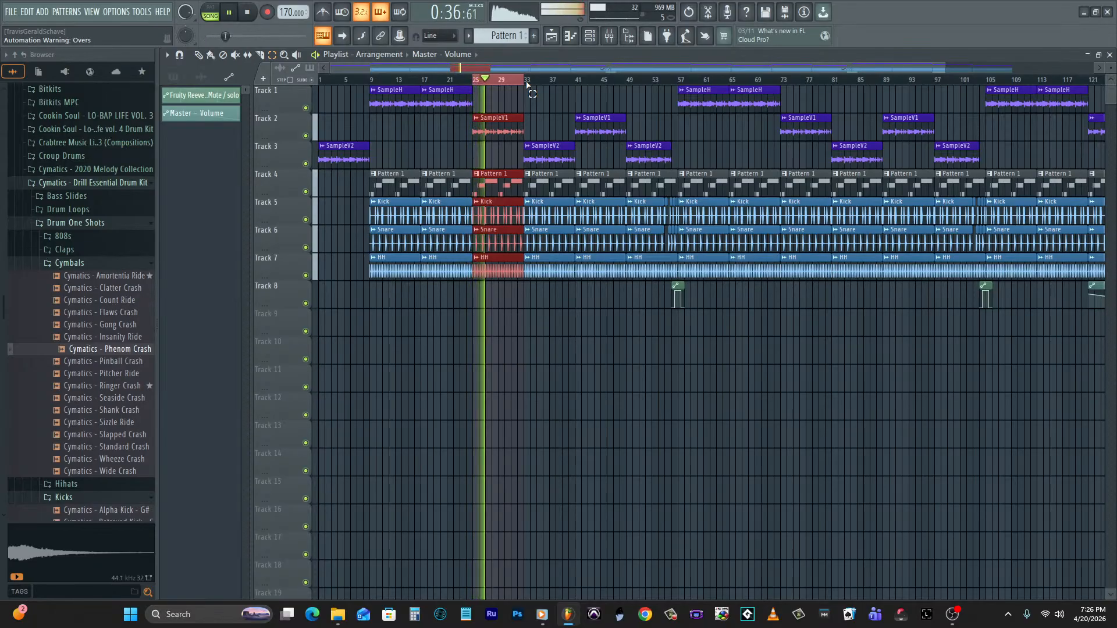
key(space)
click(609, 36)
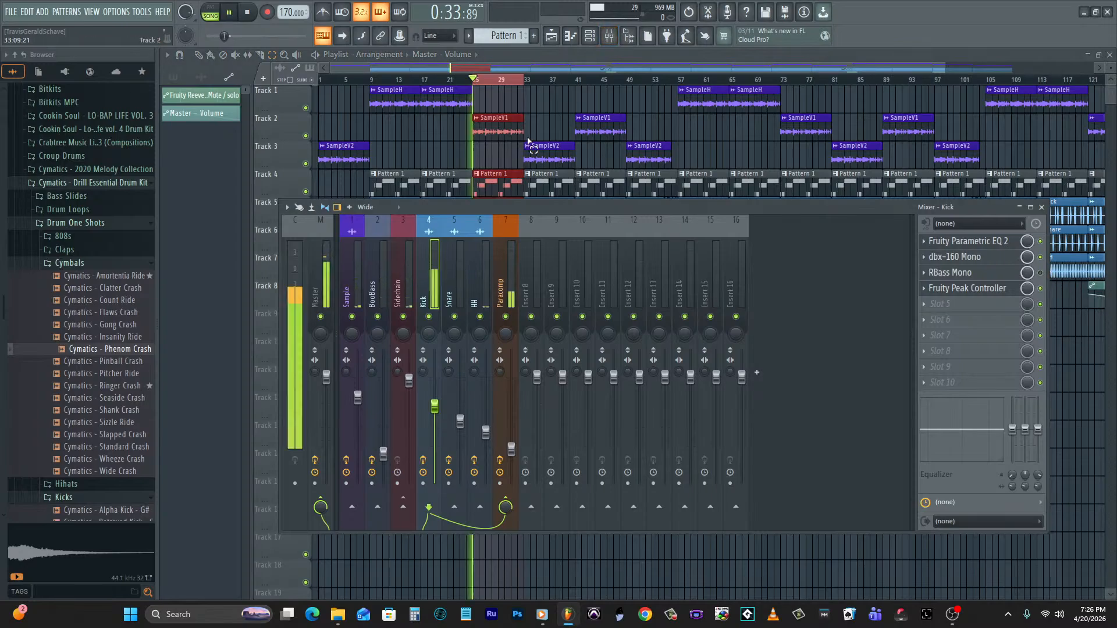
key(space)
Clear the time selection and raise the Kick mixer track's volume to 79% (-5.0 dB) during playback.
right_click(484, 82)
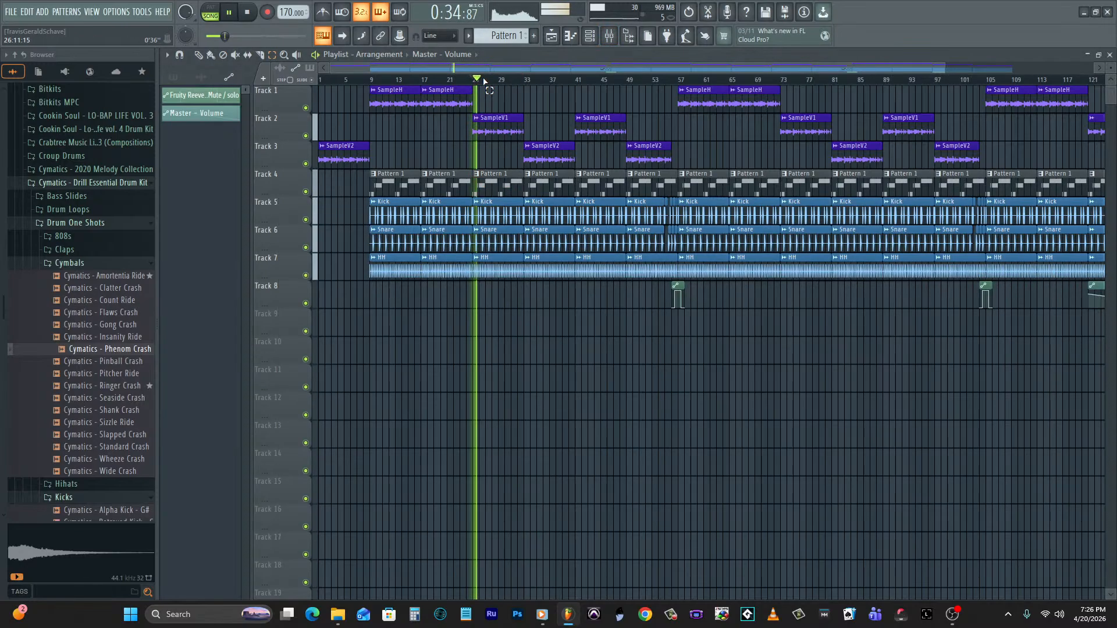
click(610, 36)
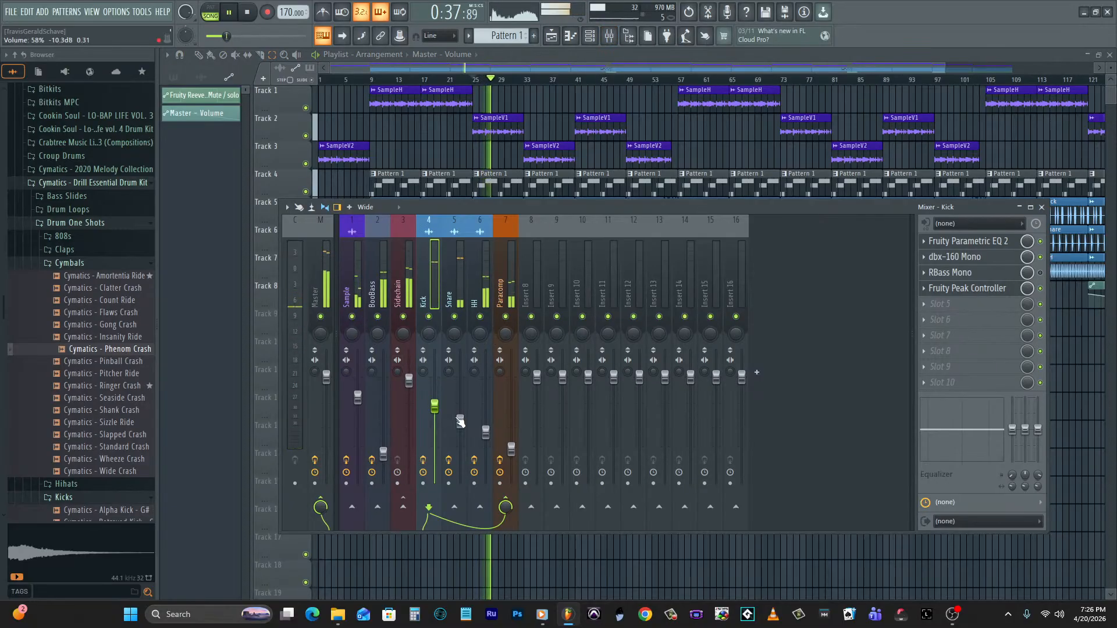
drag(435, 407, 435, 401)
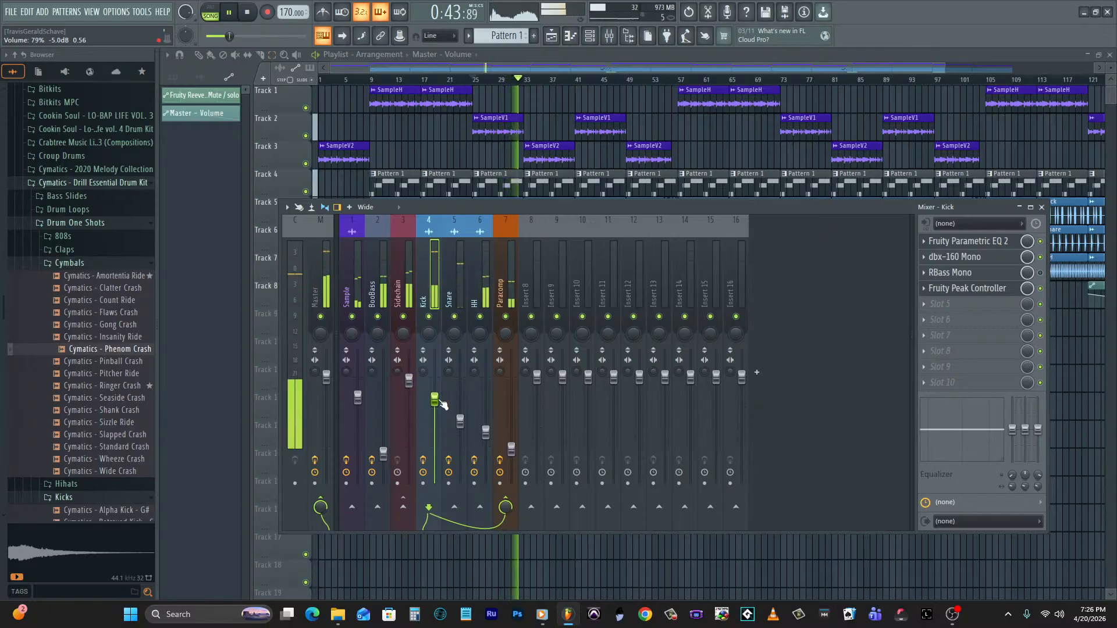
Check the Master loudness on the WLM Meter, stop playback, and hide the mixer and channel rack.
click(316, 277)
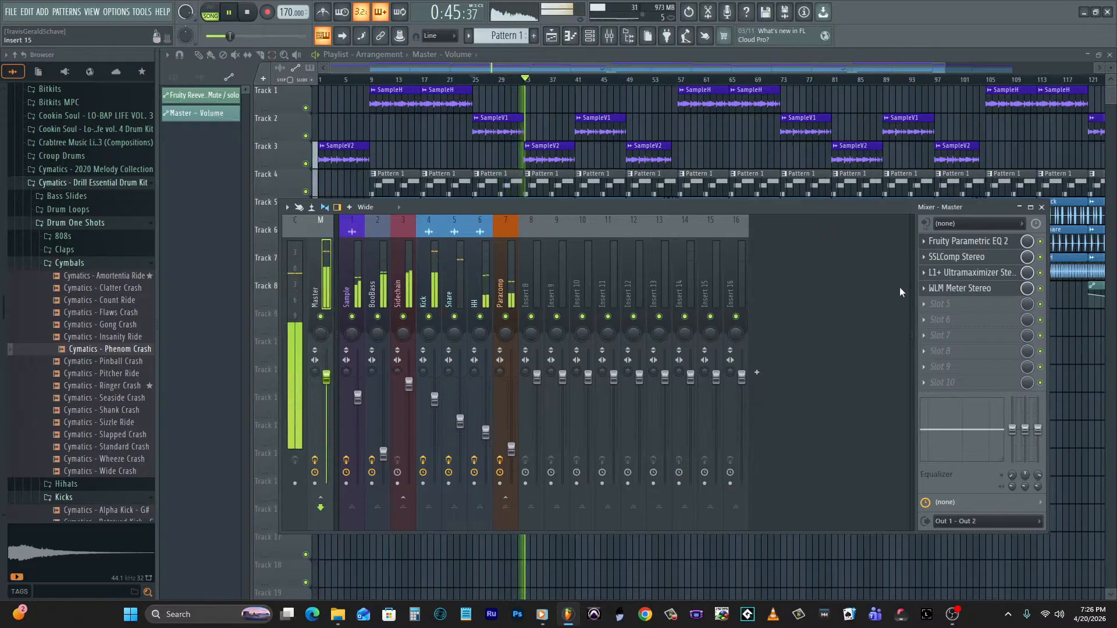
click(989, 289)
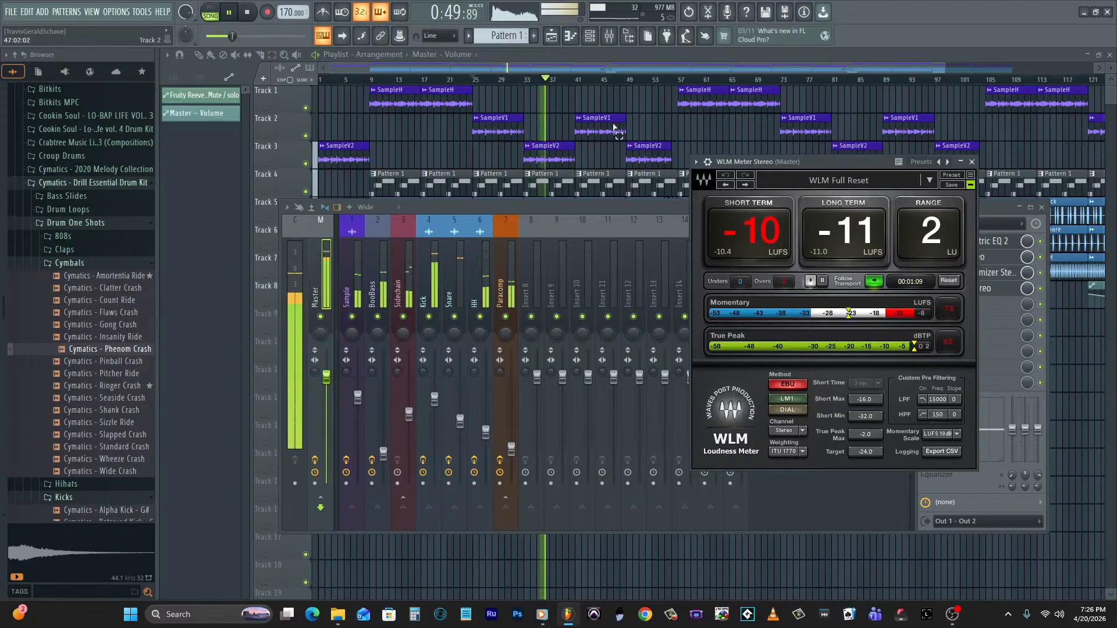
key(space)
click(591, 35)
click(609, 39)
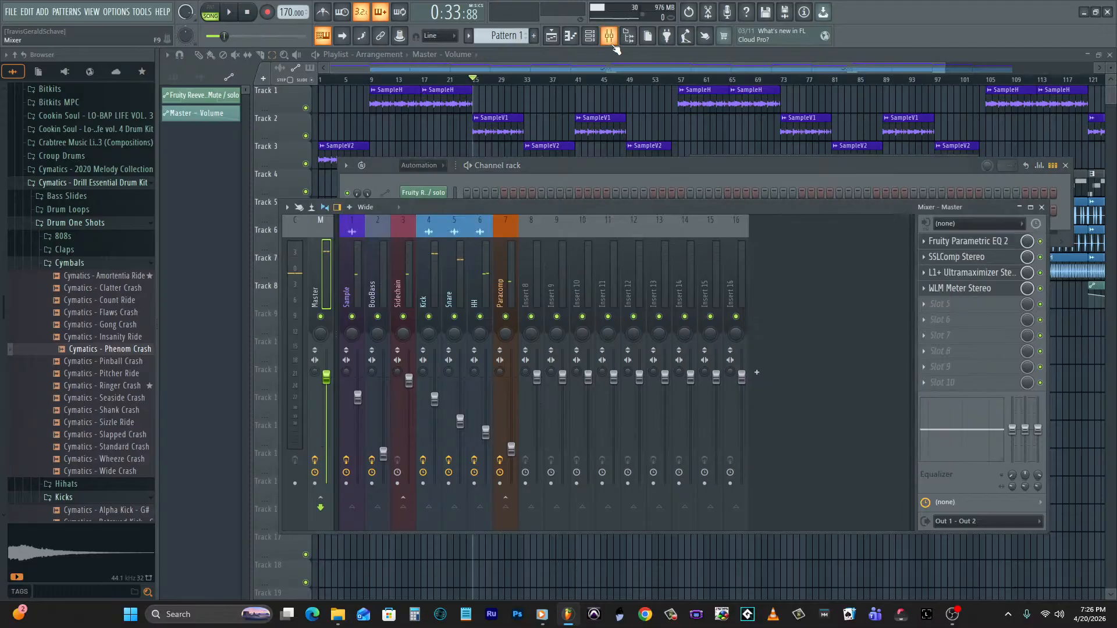
click(608, 37)
click(591, 36)
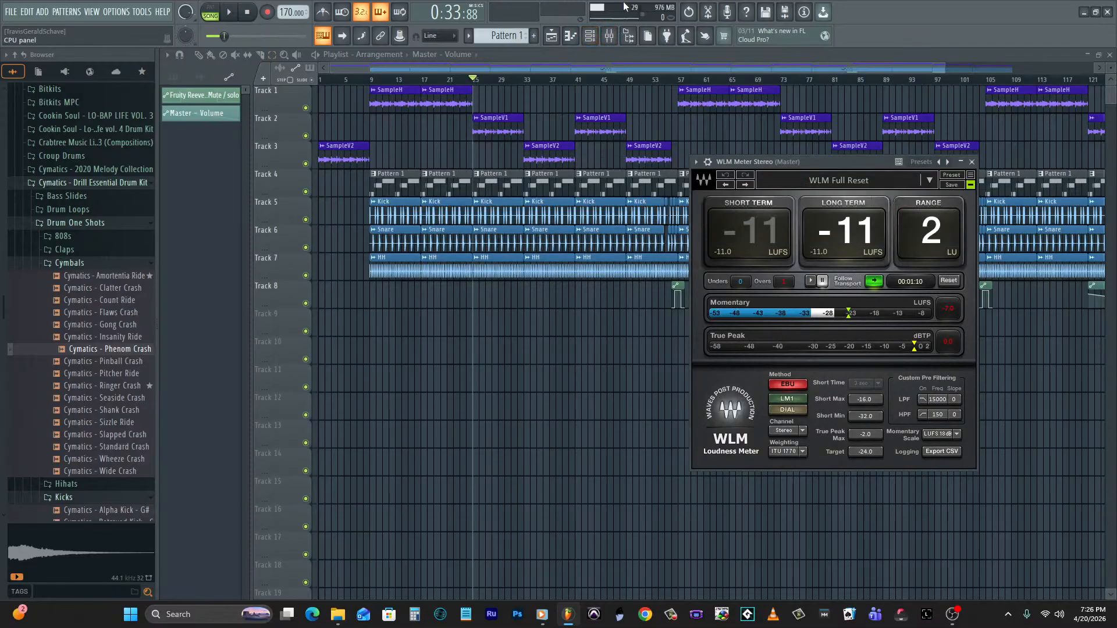
Show the mixer and channel rack, list all channels, and open the SampleV2 channel settings.
click(608, 37)
click(591, 36)
click(423, 176)
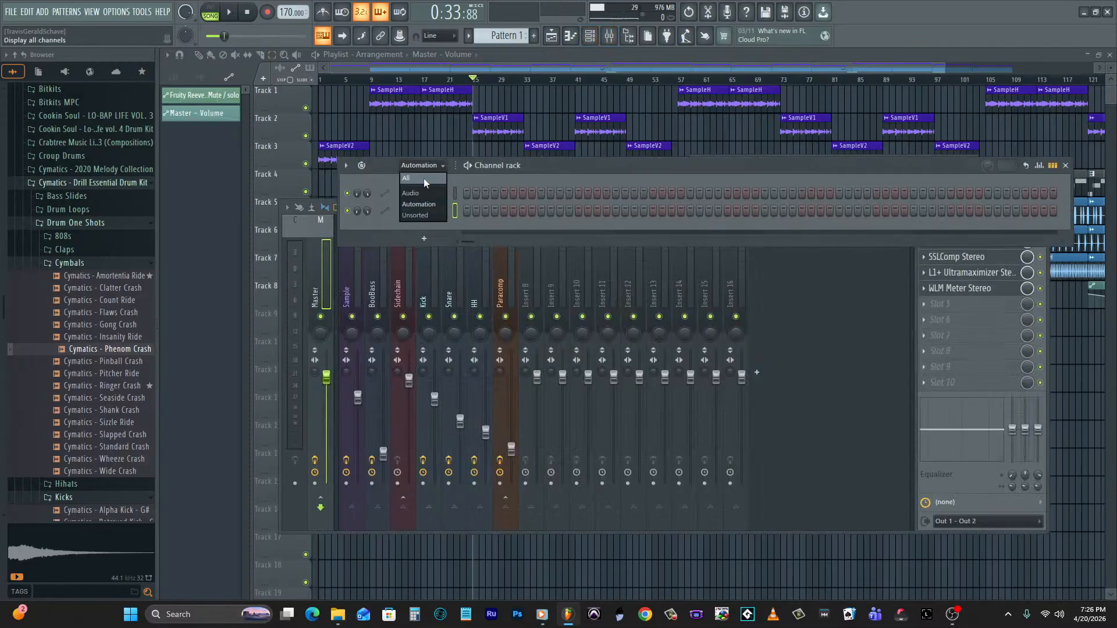
click(424, 178)
click(408, 229)
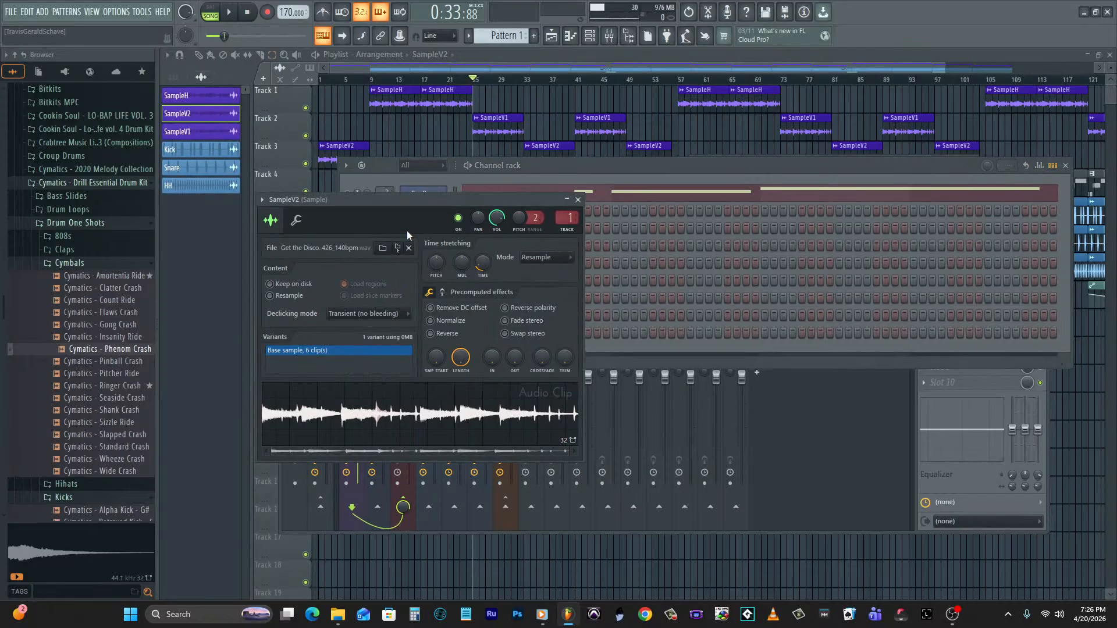
Save the project under the name Get the Discount 0426.
click(10, 12)
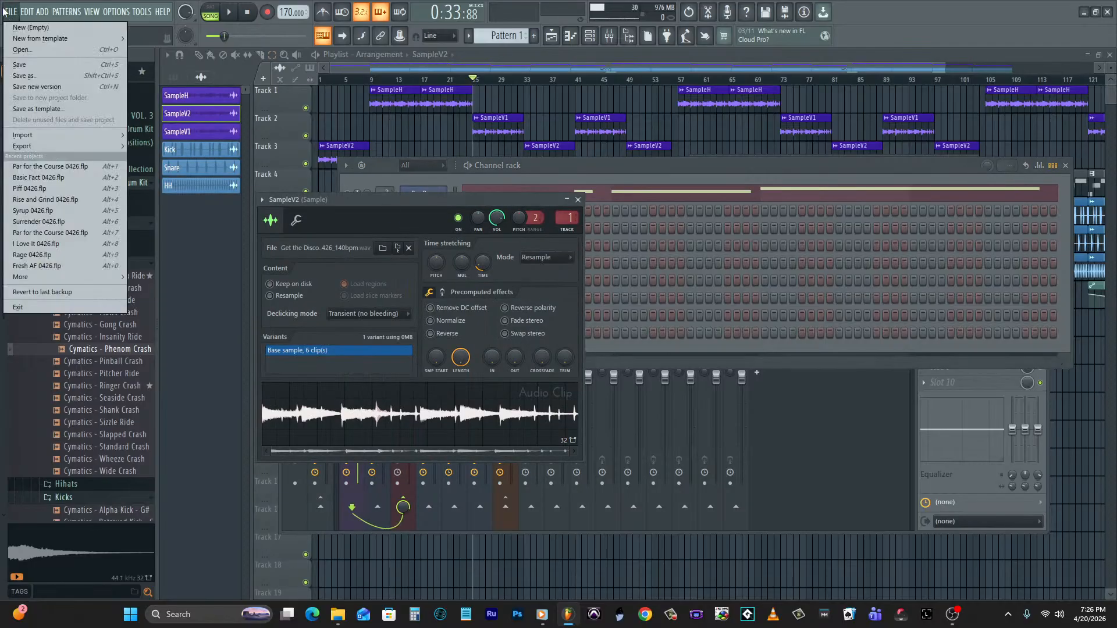
click(40, 72)
key(BackSpace)
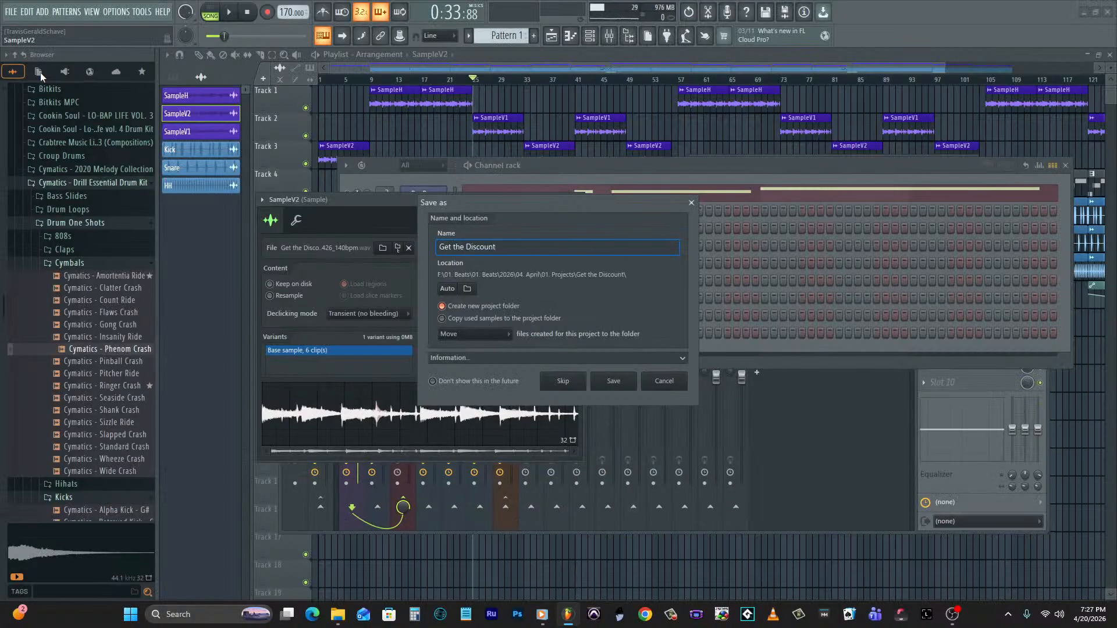
text(Get the Discount 0426)
key(Return)
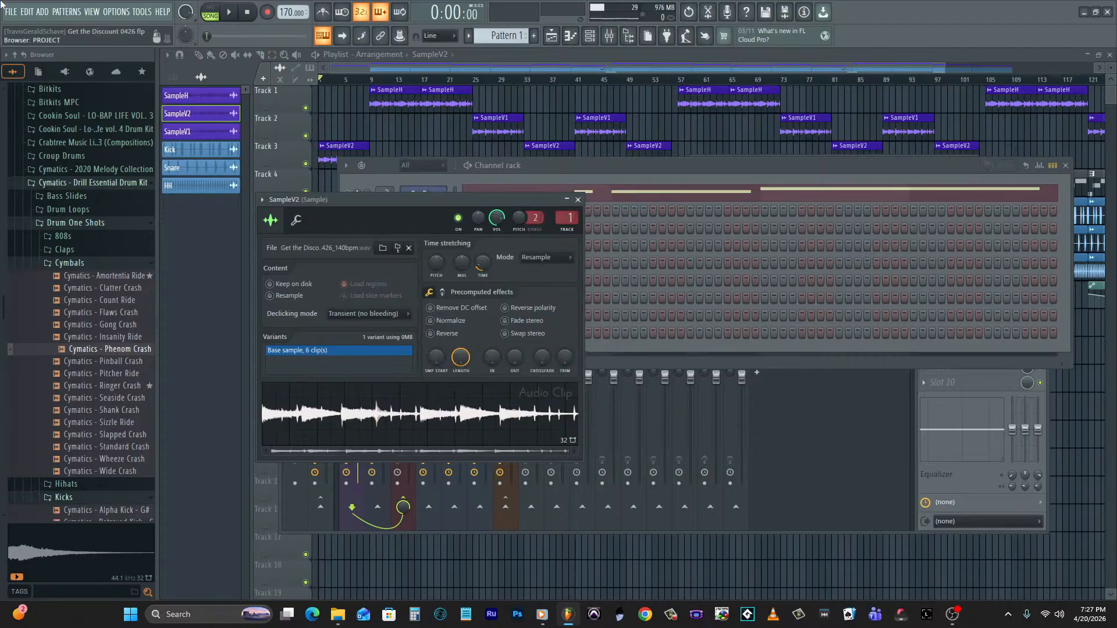
Start exporting the project as a wave file and browse to the 0420 folder inside 02. Trackouts.
click(2, 10)
mouse_move(64, 150)
click(136, 157)
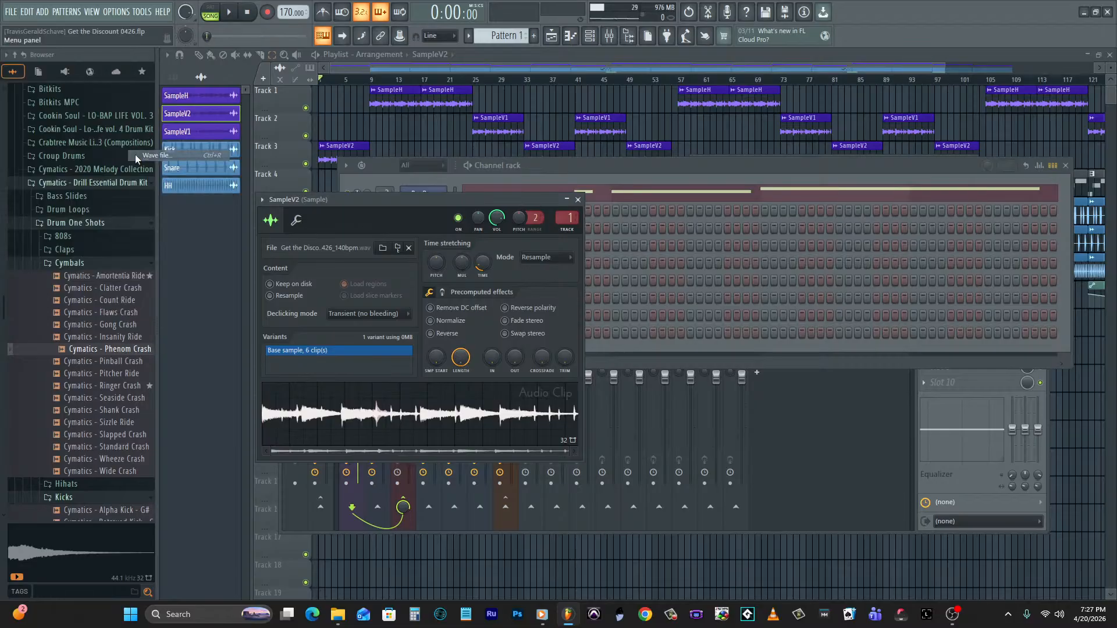
click(196, 33)
click(165, 117)
double_click(166, 116)
double_click(169, 143)
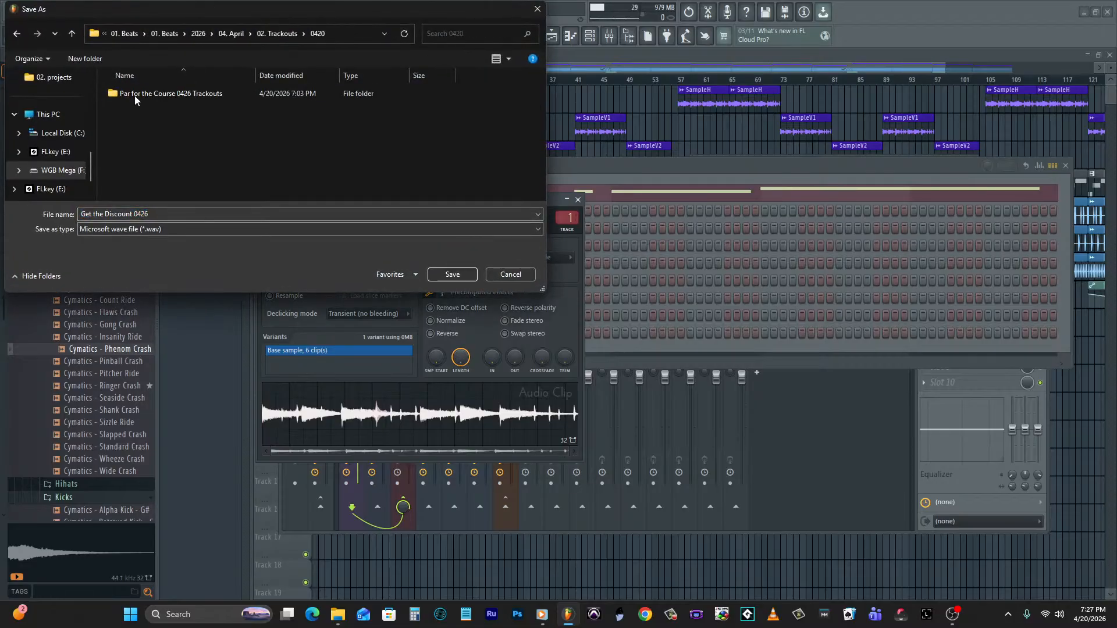
Create the folder Get the Discount 0426 Trackouts and render the wave file Get the Discount 0426 into it.
click(79, 59)
text(Get the Discount 0426 Trackou)
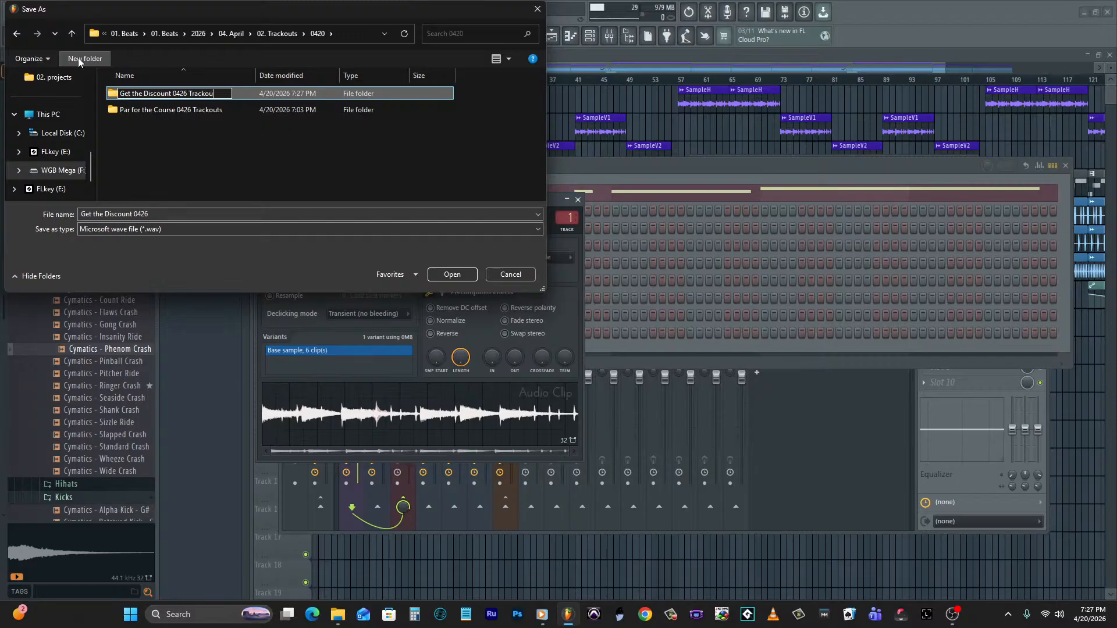
key(Return)
key(Return)
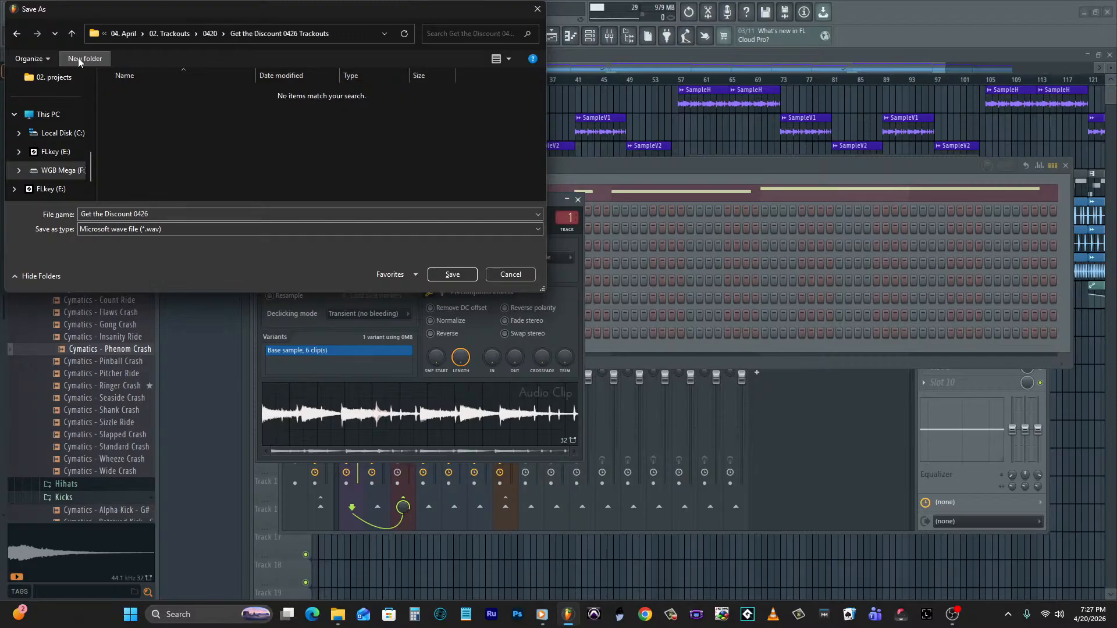
click(466, 277)
click(661, 464)
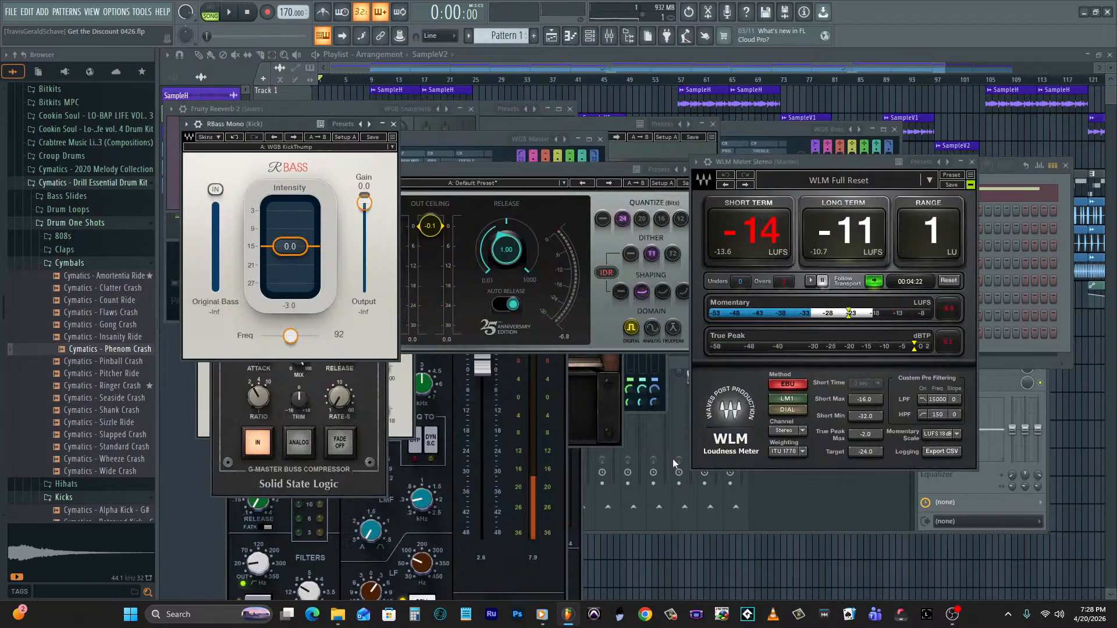
Start a new empty project.
click(11, 12)
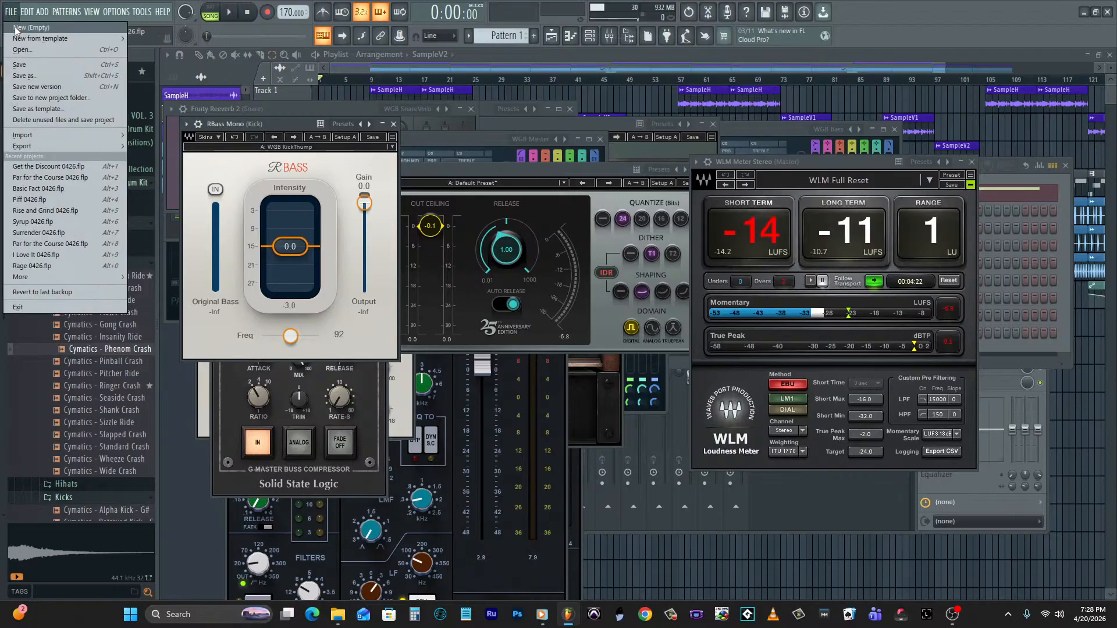
click(16, 27)
click(556, 338)
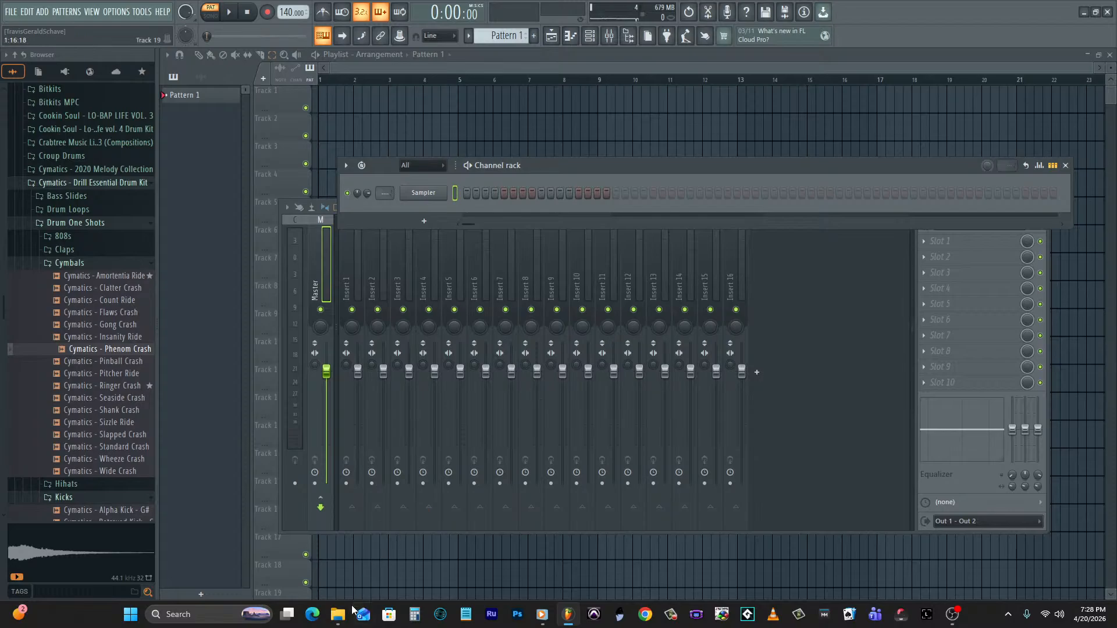
Switch to File Explorer and bring the I Love It 0426 sample, kick and snare audio files into the playlist.
click(343, 616)
click(656, 112)
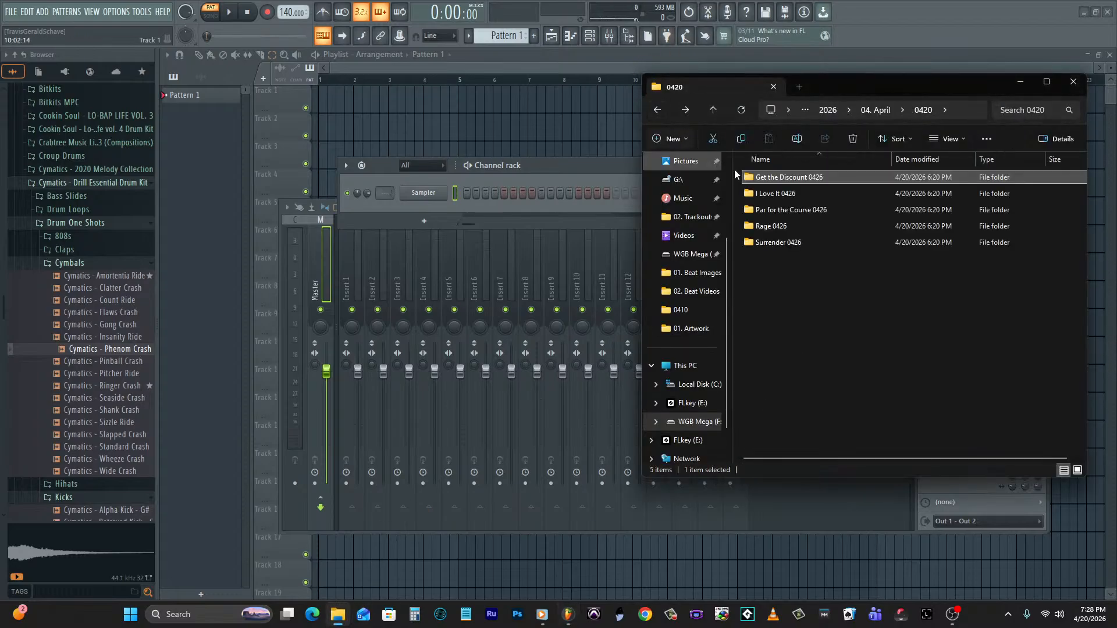
drag(830, 376, 447, 127)
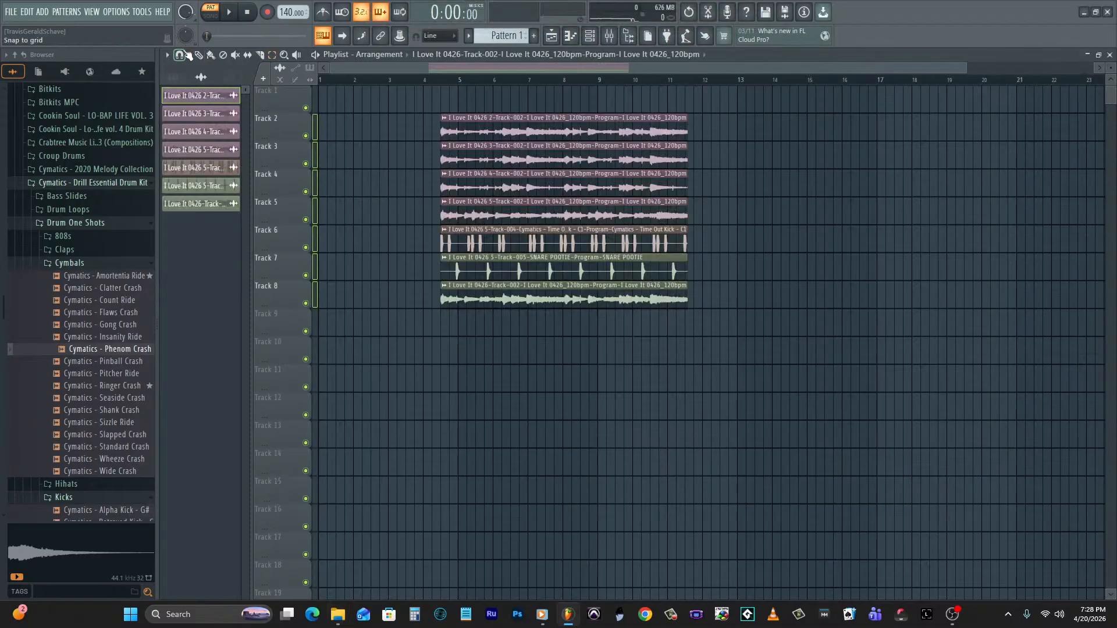
Move the Track 8 sample clip to bar 1 of Track 1 and time-stretch it to 8:00:00 in Stretch mode.
drag(518, 294, 331, 99)
click(323, 90)
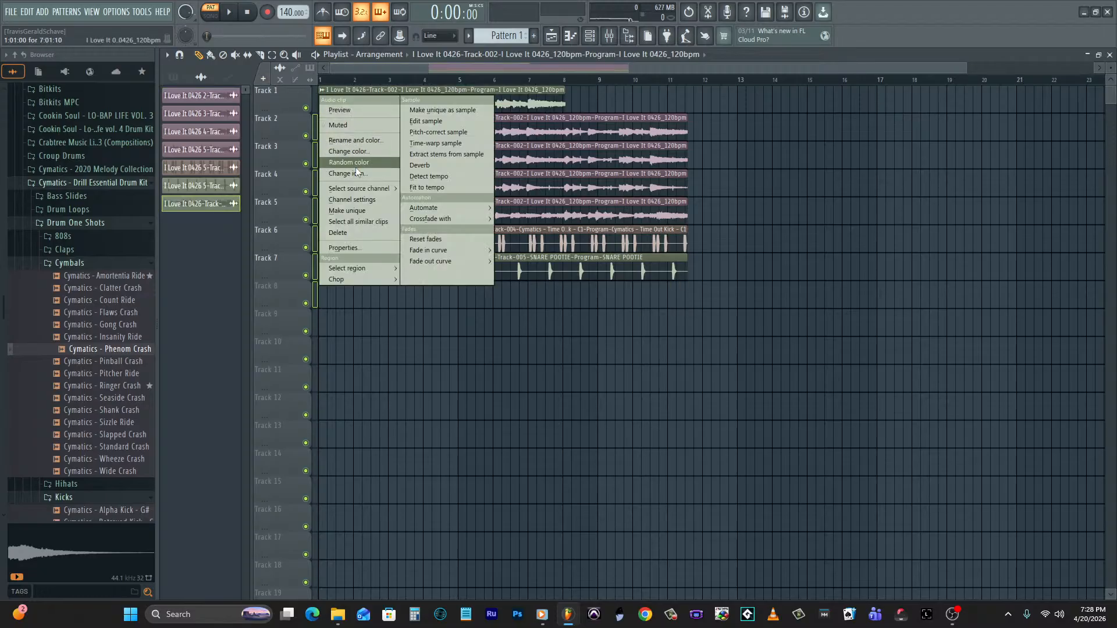
click(360, 199)
drag(467, 247, 467, 227)
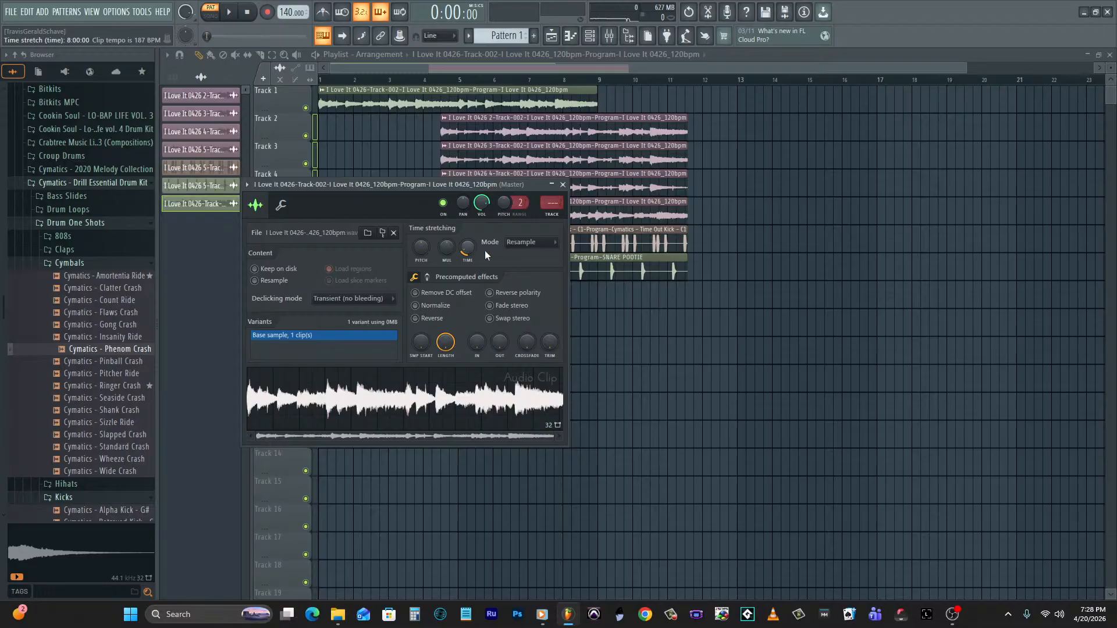
click(544, 243)
click(540, 271)
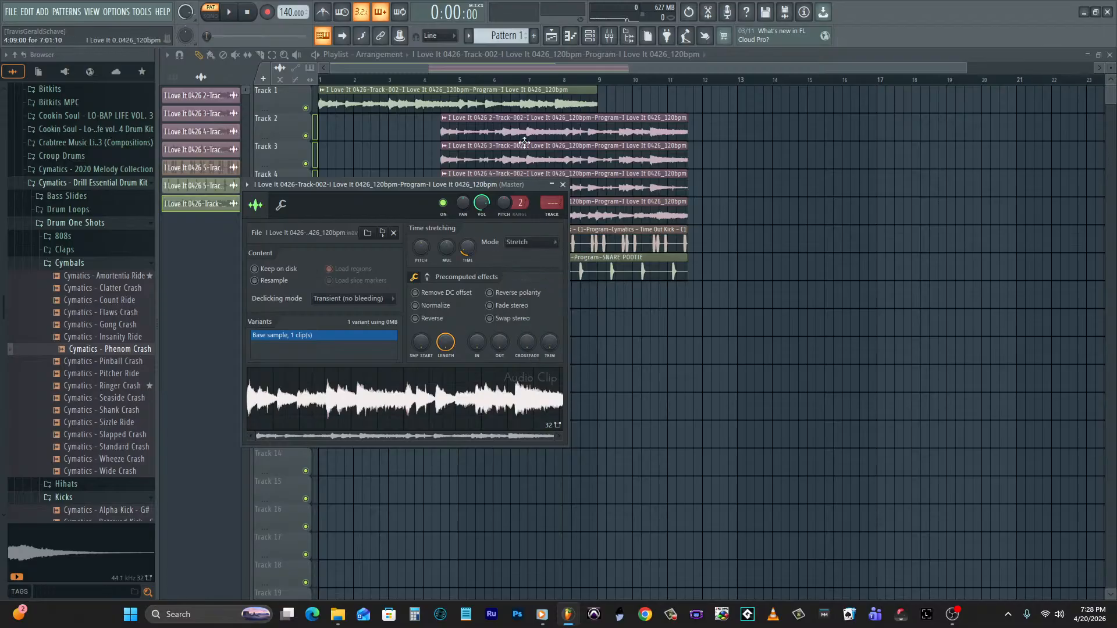
Solo Track 1, switch to song mode, and audition the sample clip with the metronome on.
right_click(306, 108)
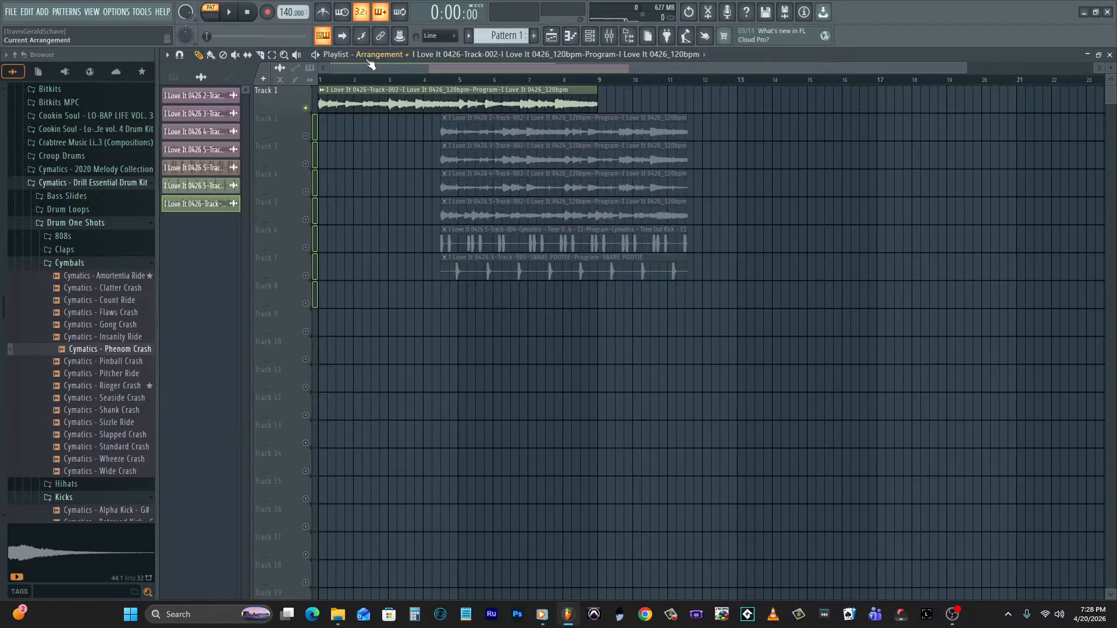
click(210, 15)
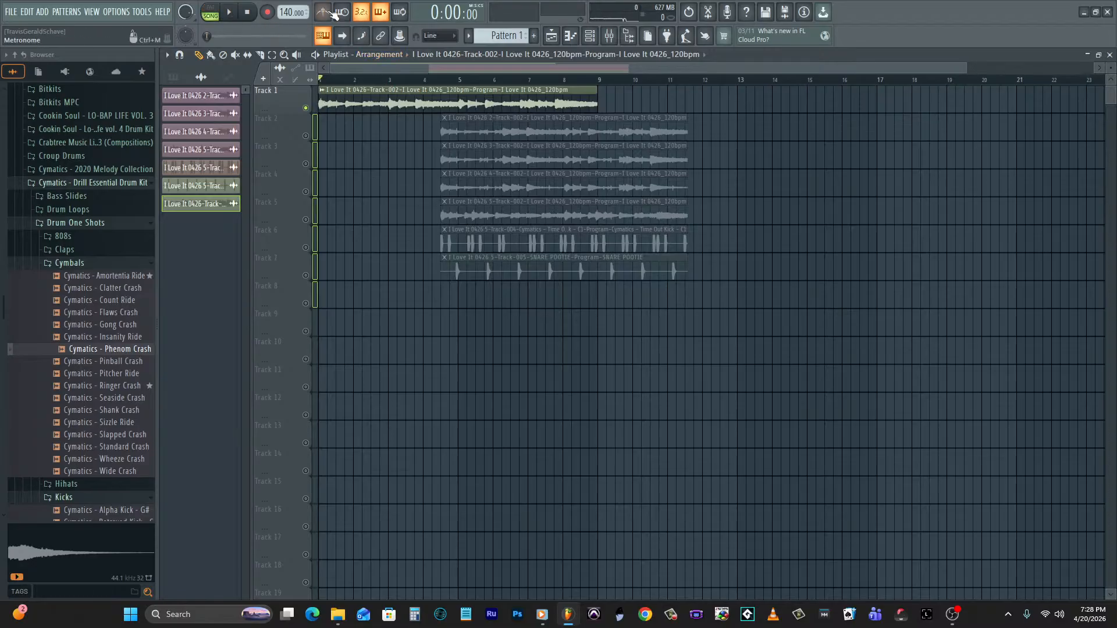
key(space)
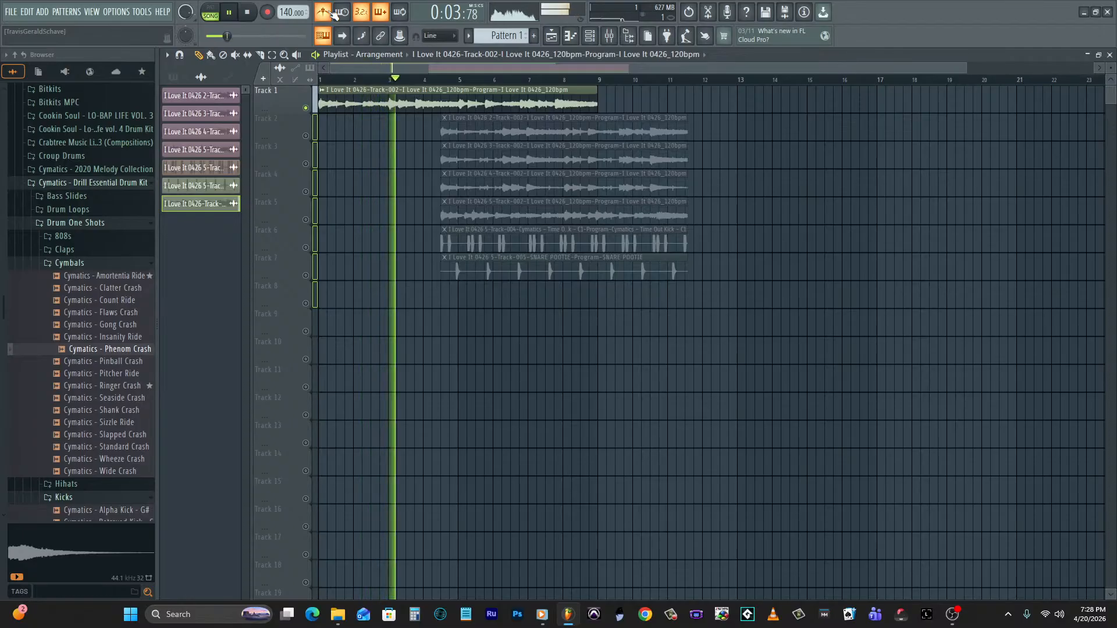
key(space)
Move the I Love It 0426 2 clip on Track 2 to bar 9 and time-stretch it to 8:00:00 in Stretch mode.
drag(466, 125, 648, 118)
click(607, 118)
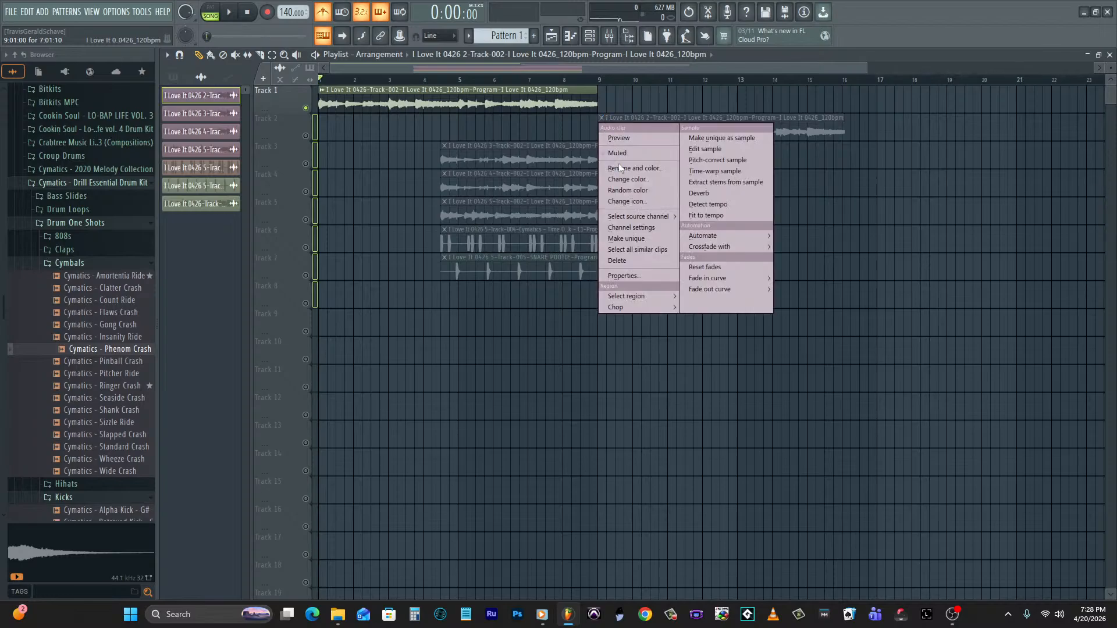
click(637, 228)
drag(498, 277, 498, 260)
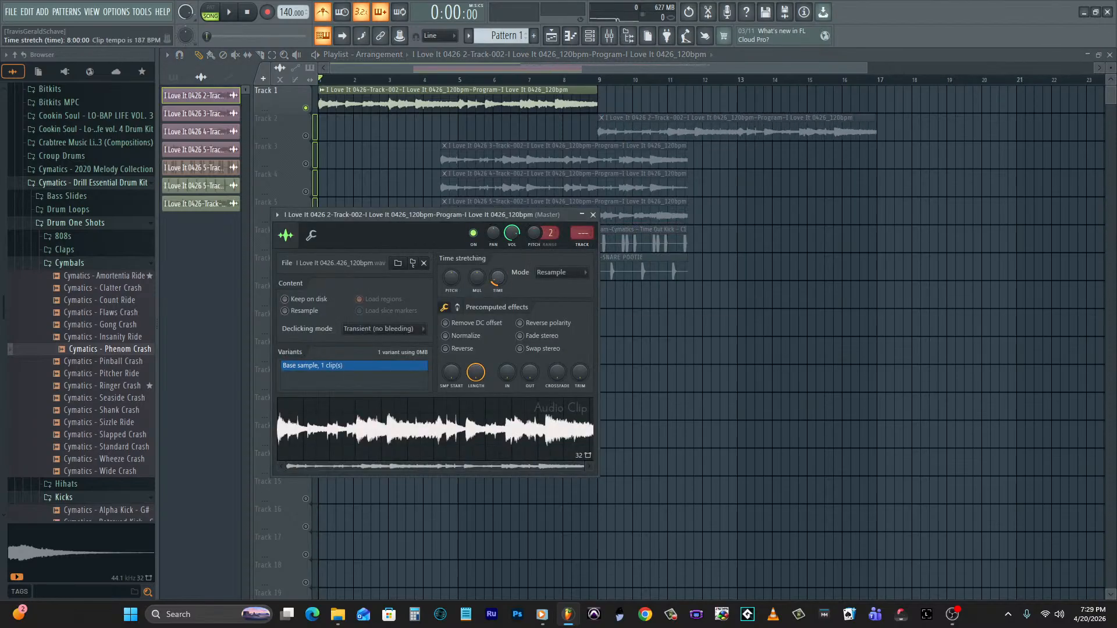
click(582, 281)
click(569, 311)
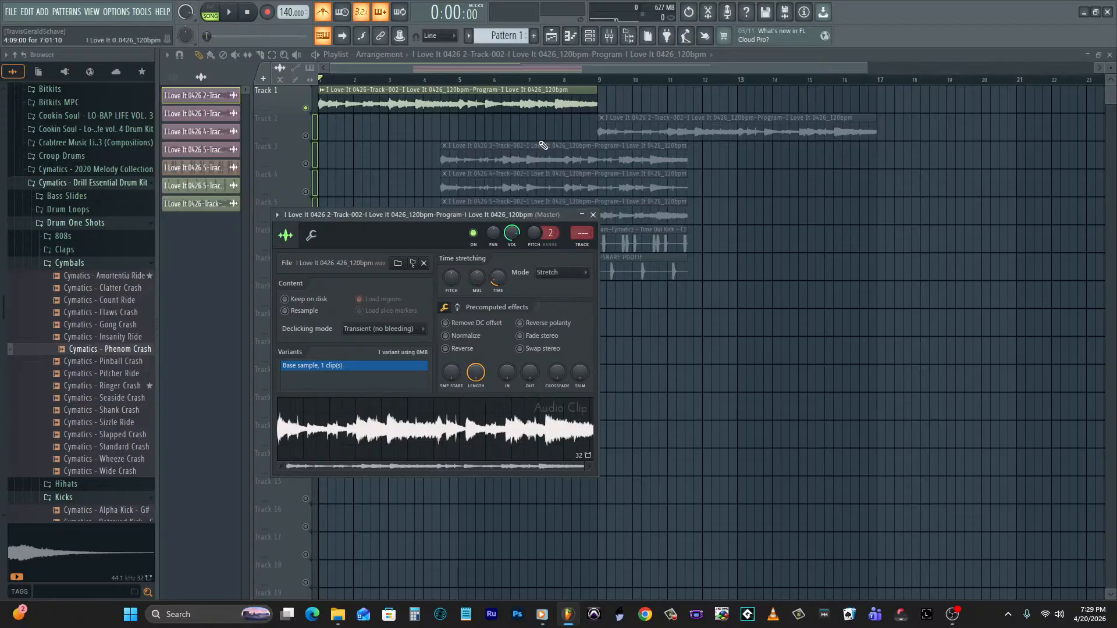
Move the Track 3 sample clip to bar 17 and the kick and snare clips to bar 1, and set the tempo to 120 BPM.
drag(500, 160, 919, 157)
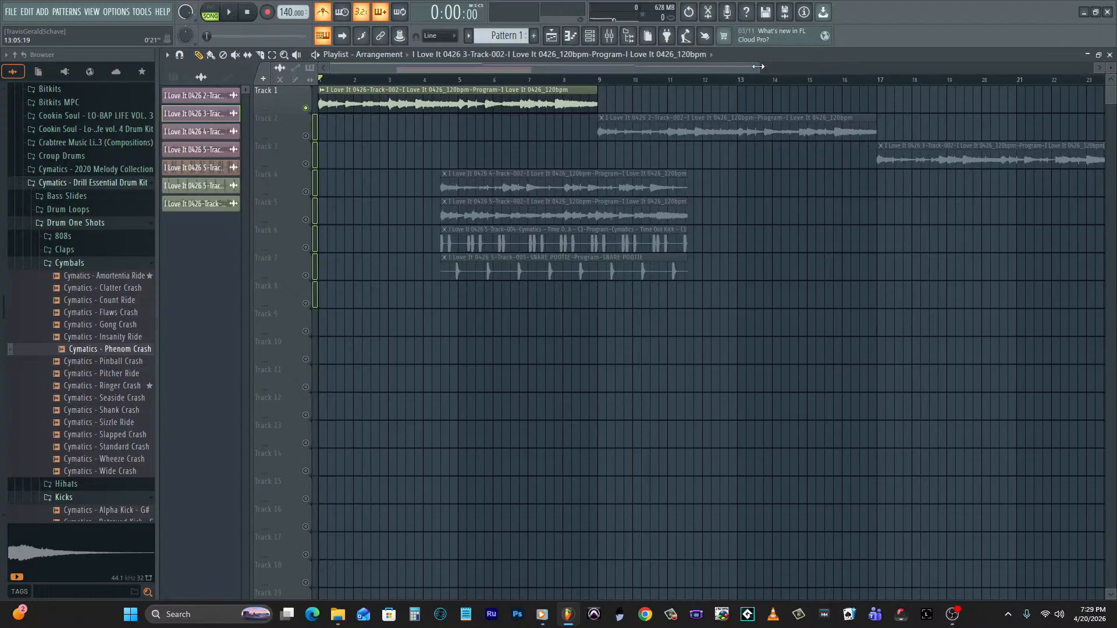
drag(758, 66, 771, 66)
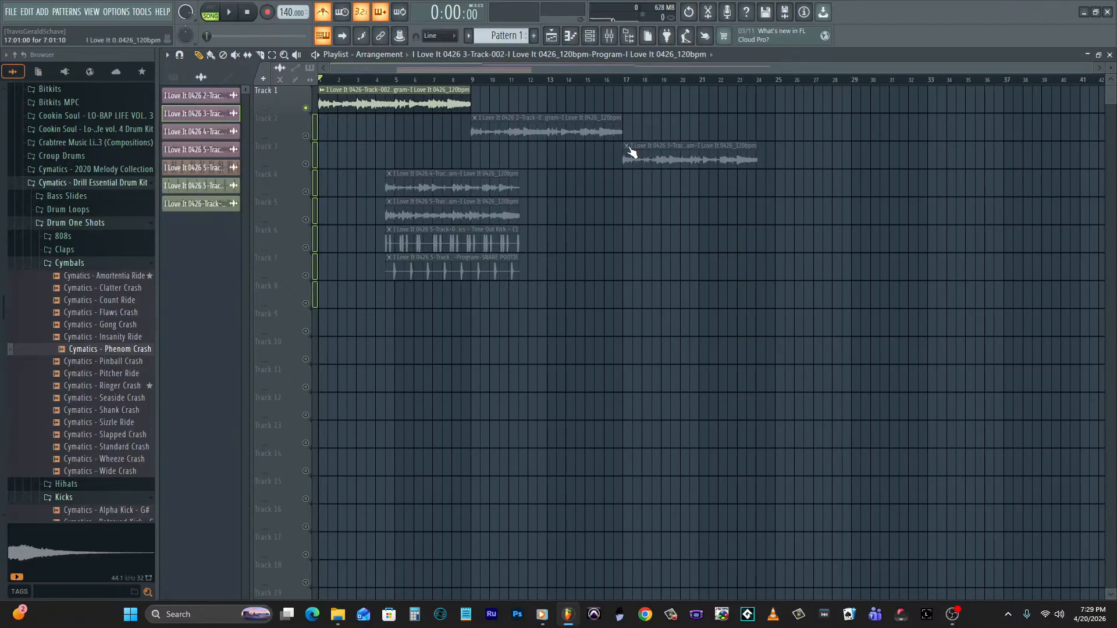
drag(289, 17, 288, 38)
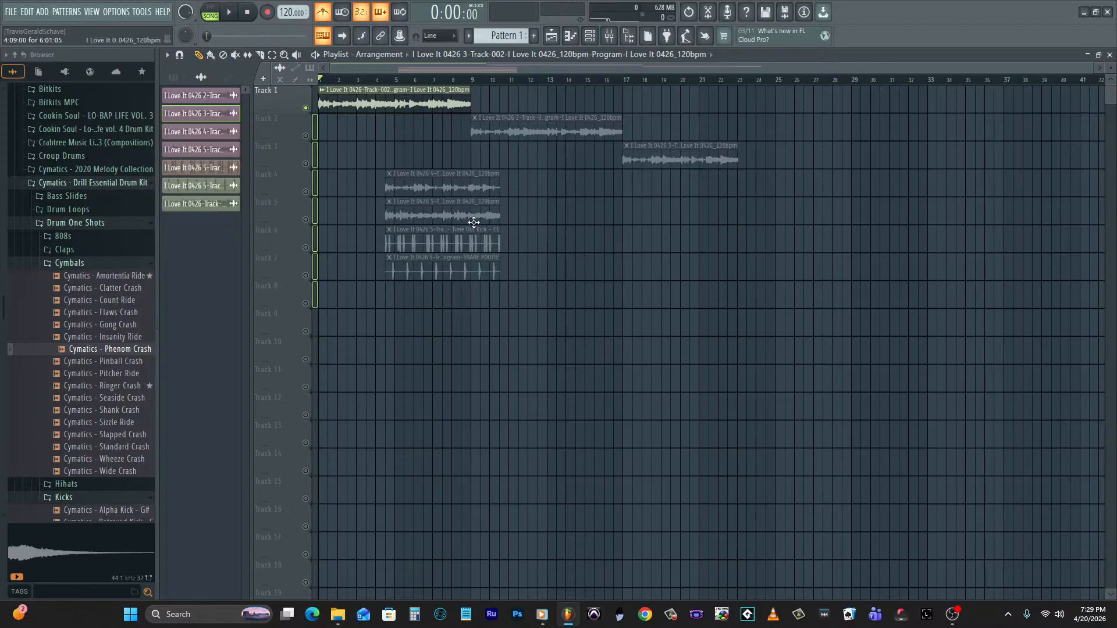
drag(460, 249, 268, 242)
drag(433, 269, 366, 269)
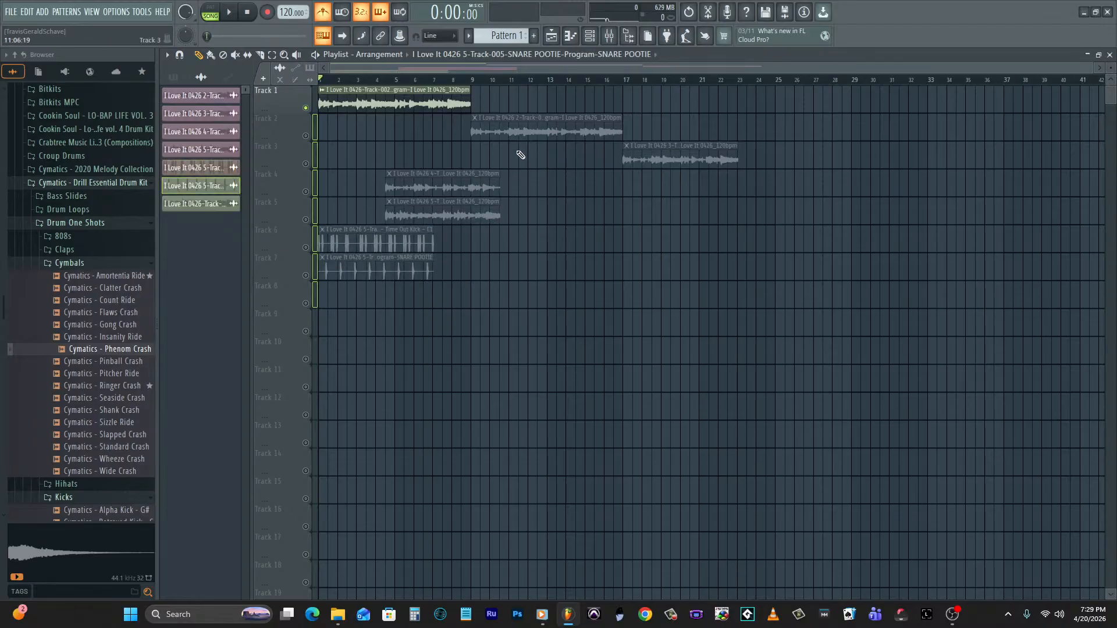
Time-stretch the I Love It 0426 3 clip on Track 3 to eight bars in Stretch mode.
right_click(629, 151)
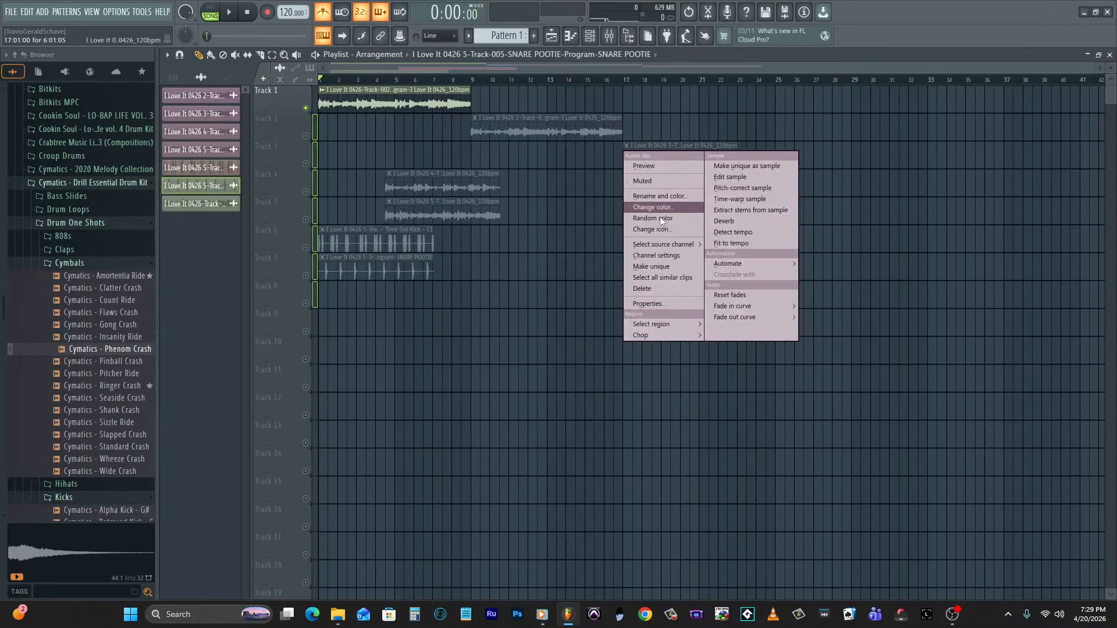
click(661, 258)
drag(392, 172, 392, 164)
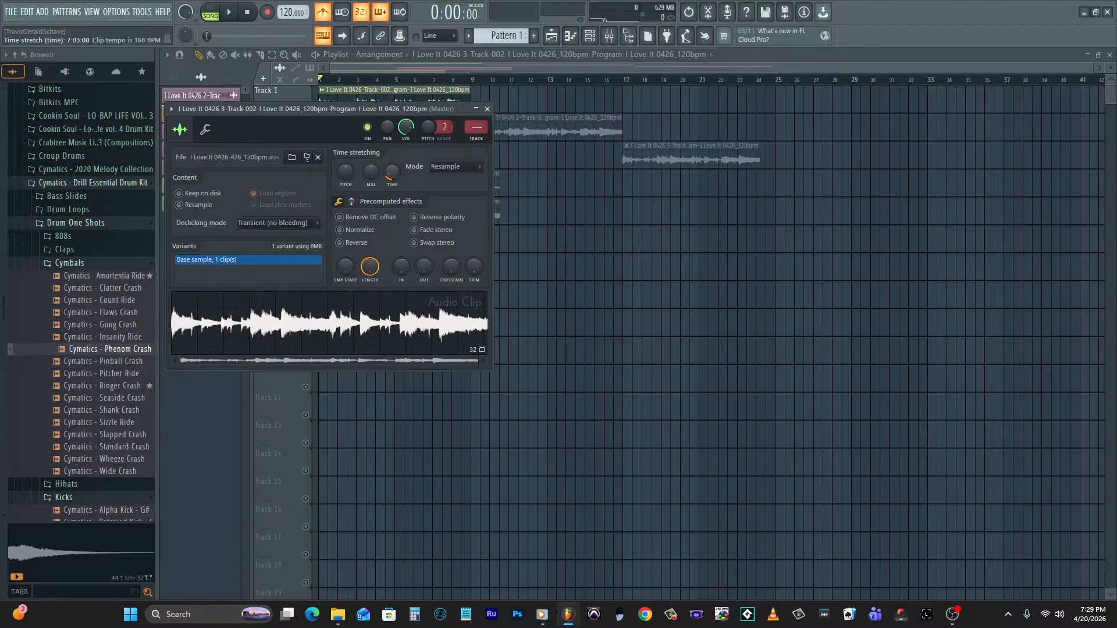
click(453, 169)
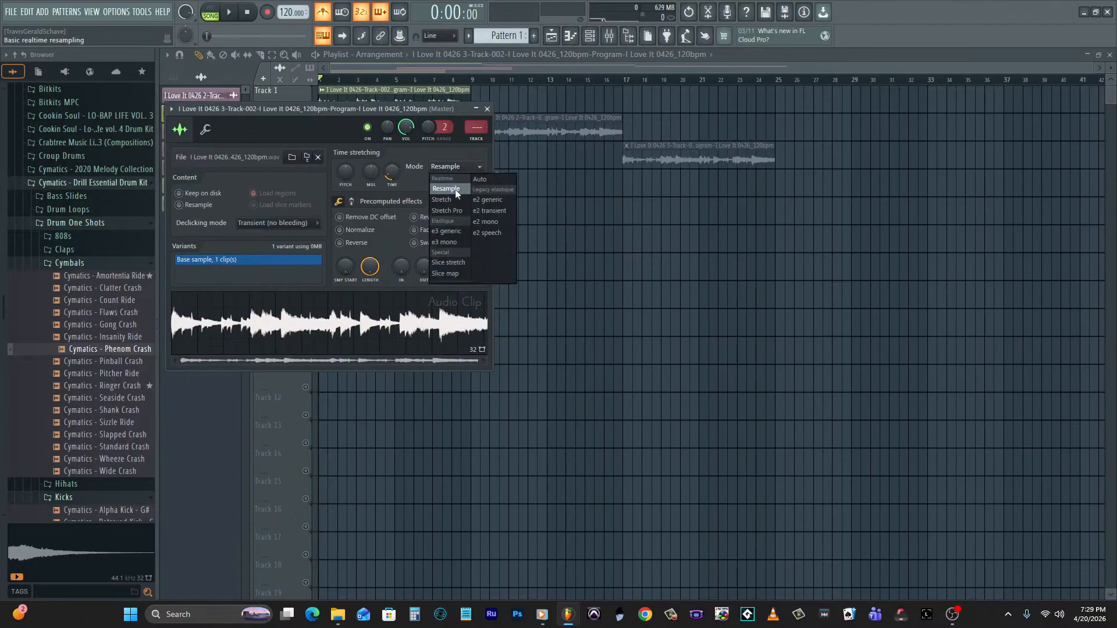
click(458, 196)
right_click(748, 272)
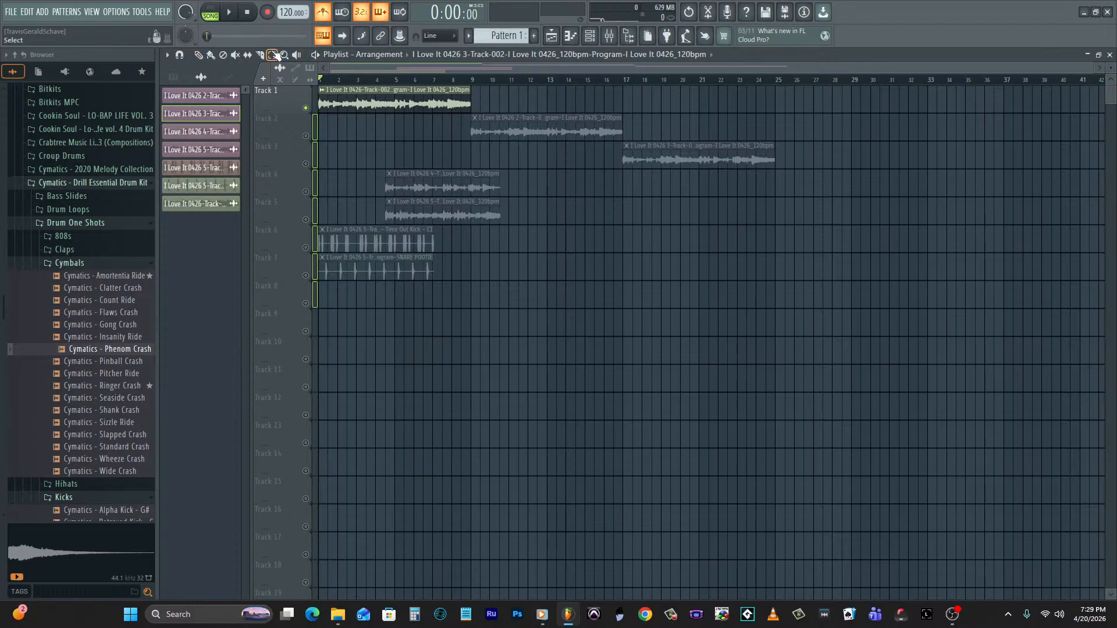
Loop playback over bars 1 to 9 and set the tempo to 158 BPM.
drag(470, 81, 320, 81)
key(space)
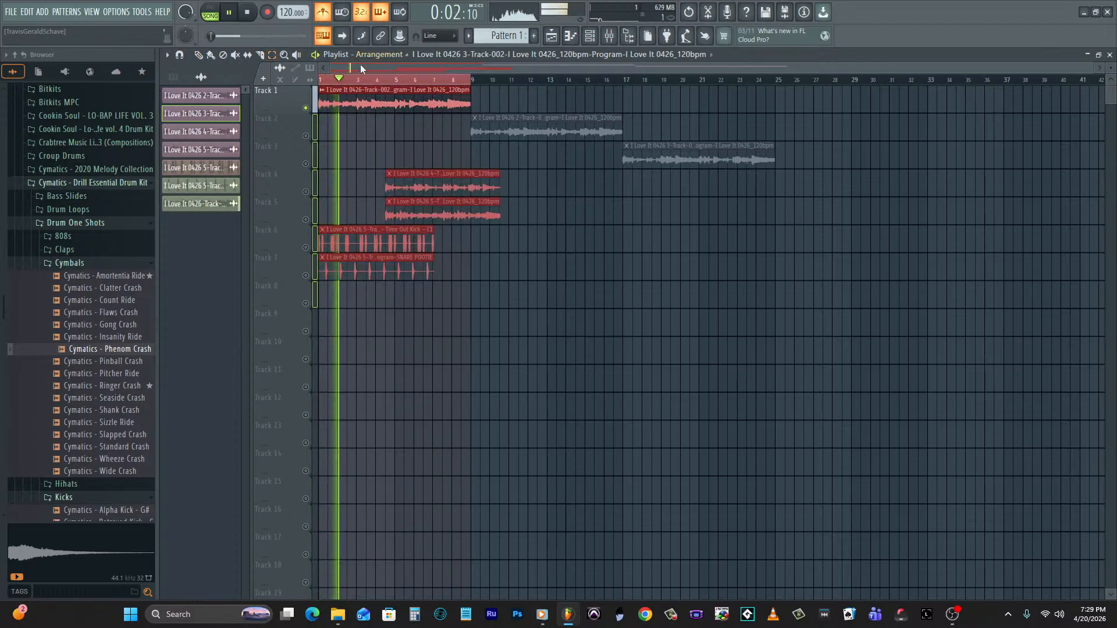
click(211, 55)
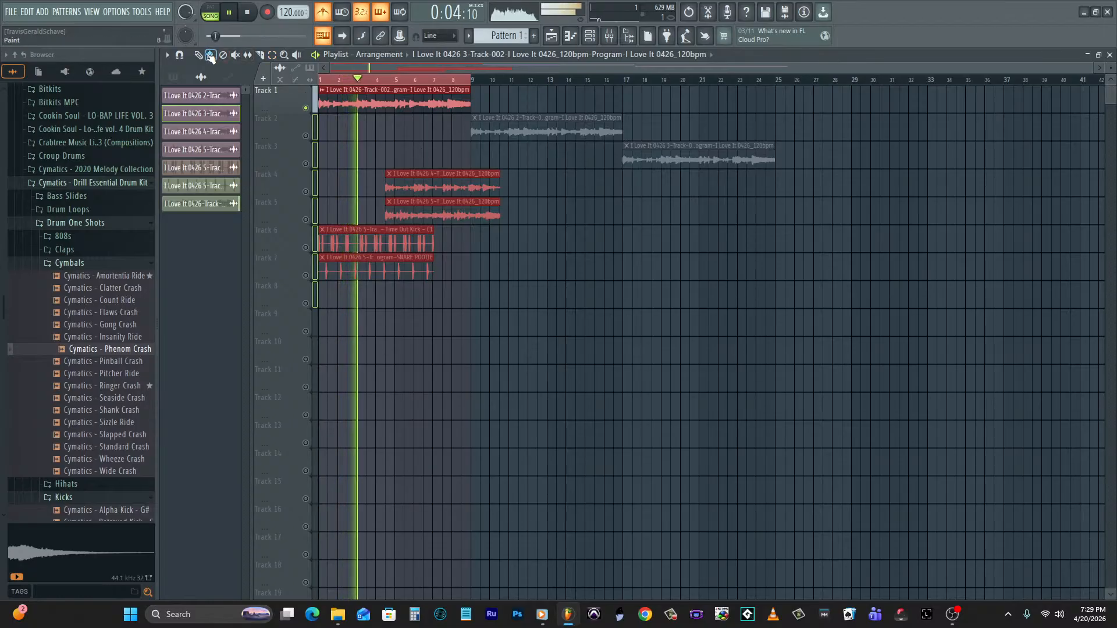
drag(285, 12, 286, 3)
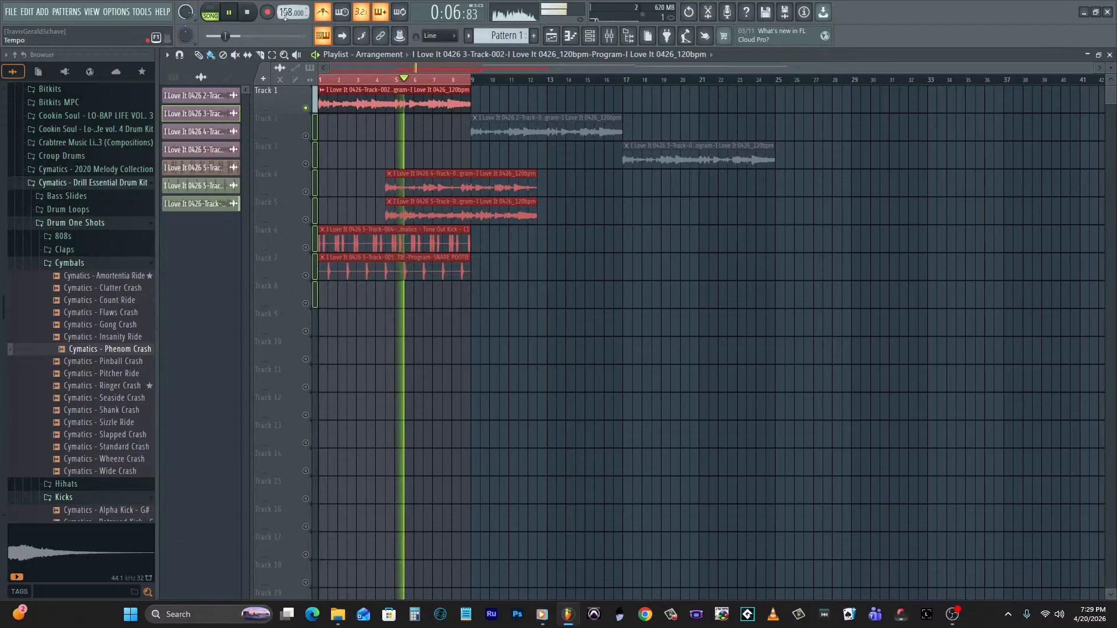
Move the Track 4 sample clip to bar 25 and the Track 5 sample clip to bar 33, and stop playback.
drag(433, 186, 823, 186)
drag(461, 201, 1005, 207)
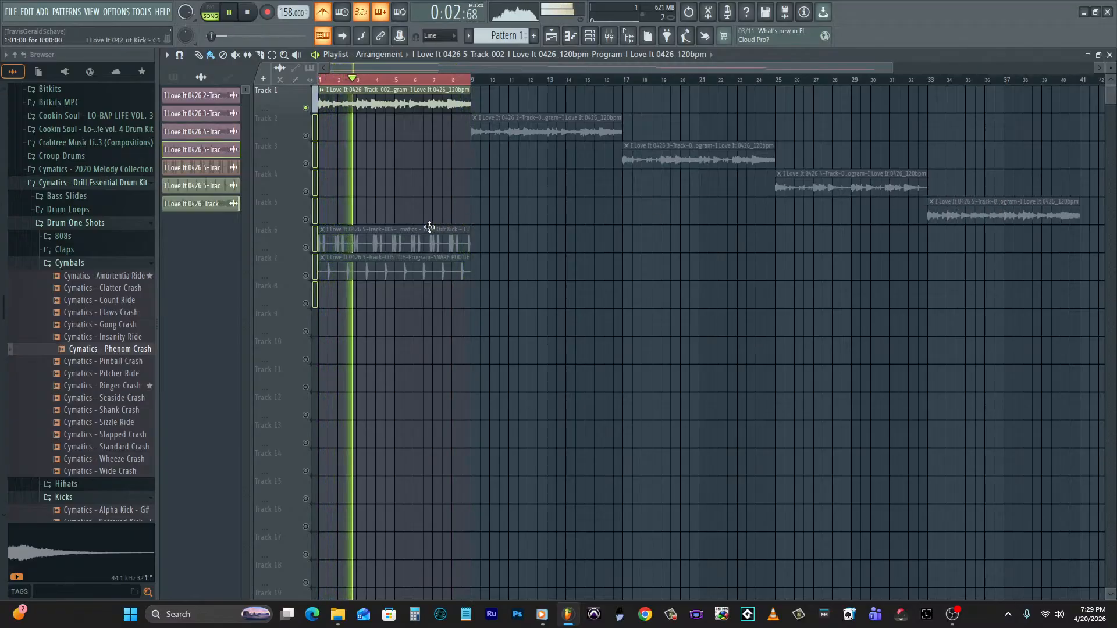
key(space)
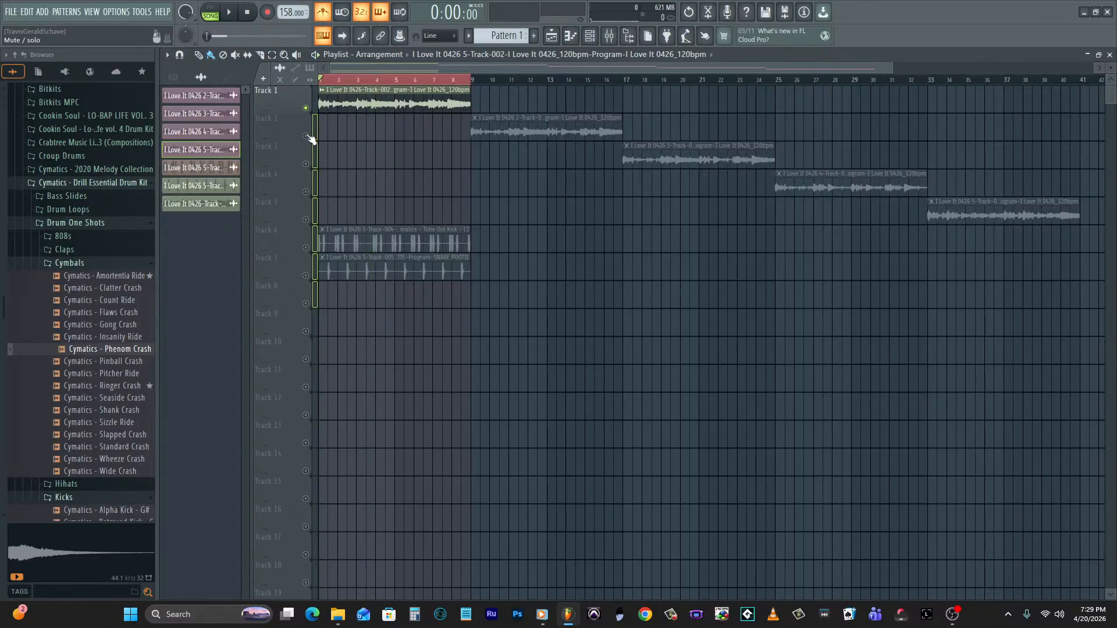
Unsolo Track 1 and repeat the kick and snare clips on Tracks 6 and 7 up to bar 41.
right_click(307, 136)
right_click(307, 136)
mouse_move(465, 238)
mouse_down()
mouse_move(623, 239)
mouse_move(968, 269)
mouse_up()
drag(465, 271, 973, 271)
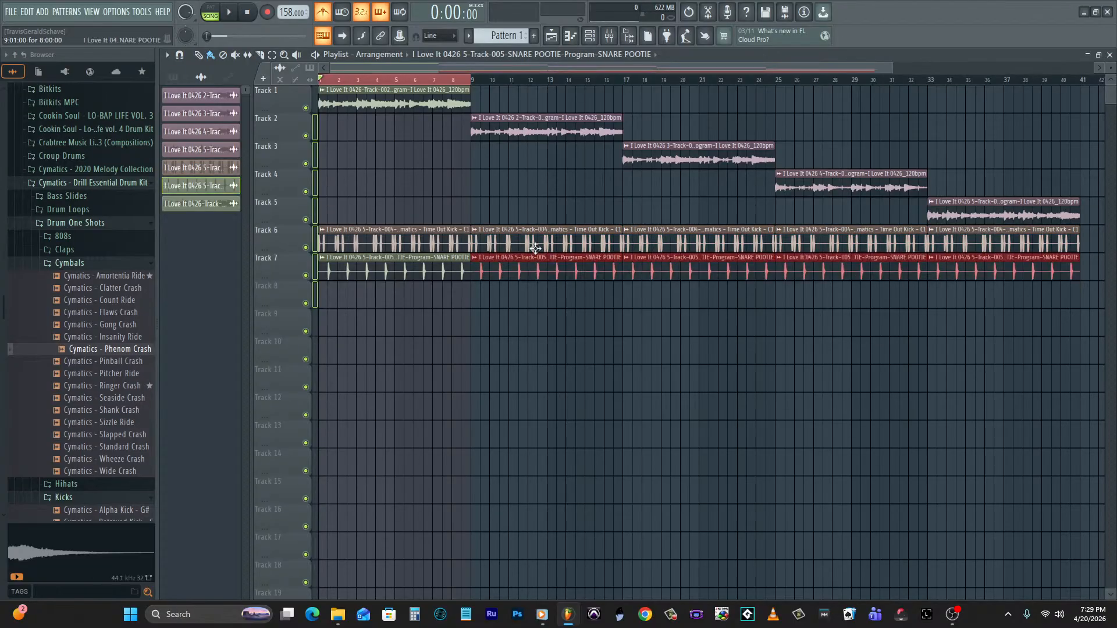
Select all clips in the playlist and play the arrangement through.
key(ctrl+a)
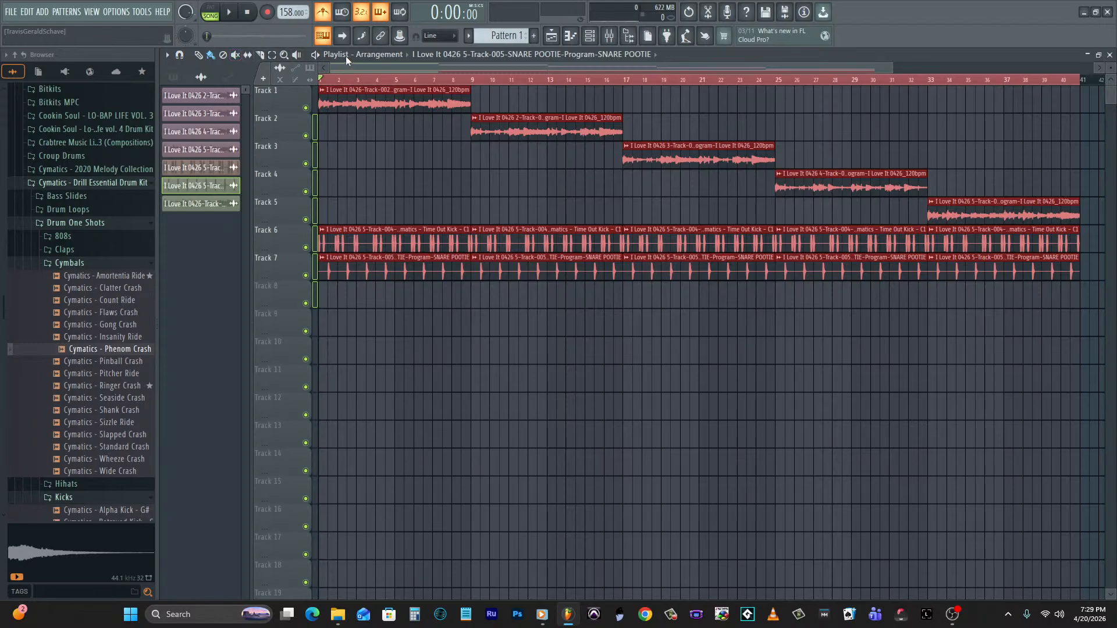
key(space)
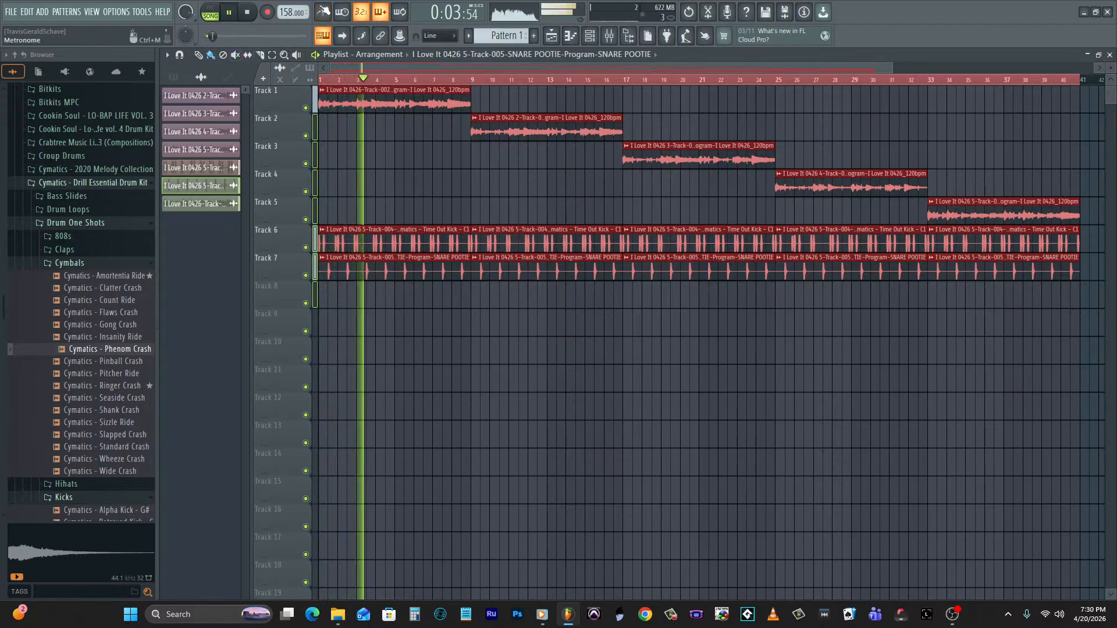
drag(894, 66, 541, 64)
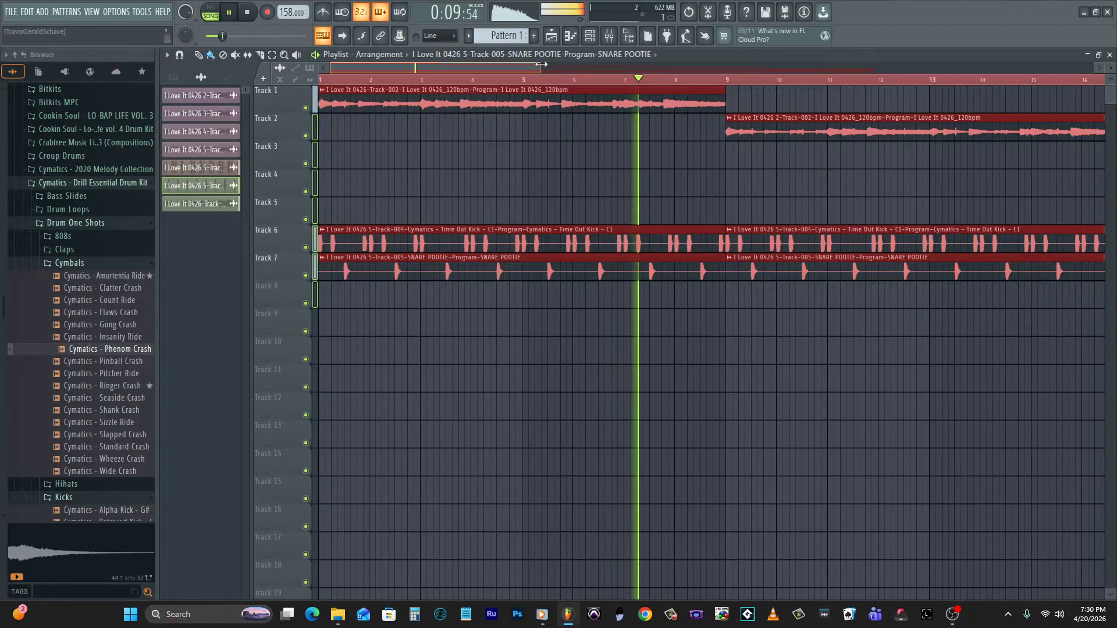
drag(541, 65, 1098, 87)
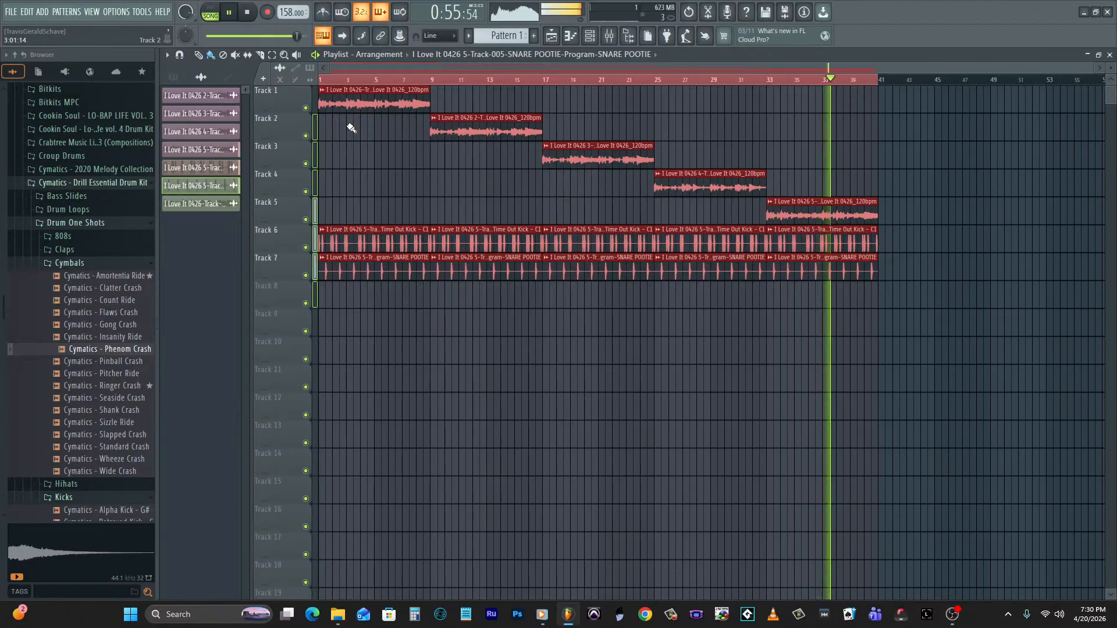
key(space)
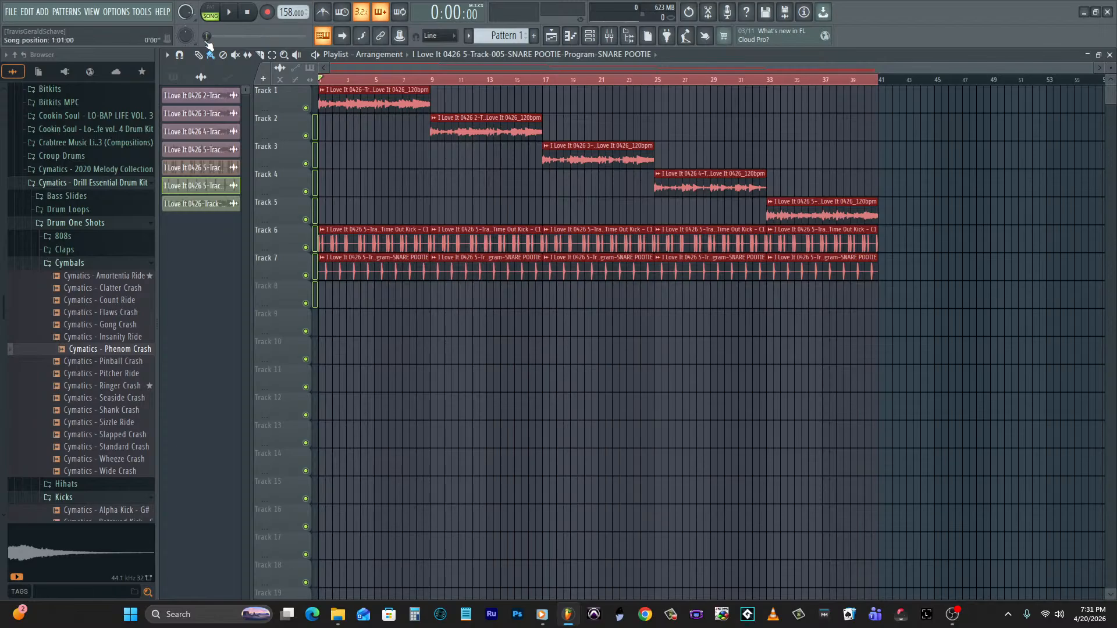
Start a new project without saving the changes to untitled.flp.
click(11, 12)
click(23, 19)
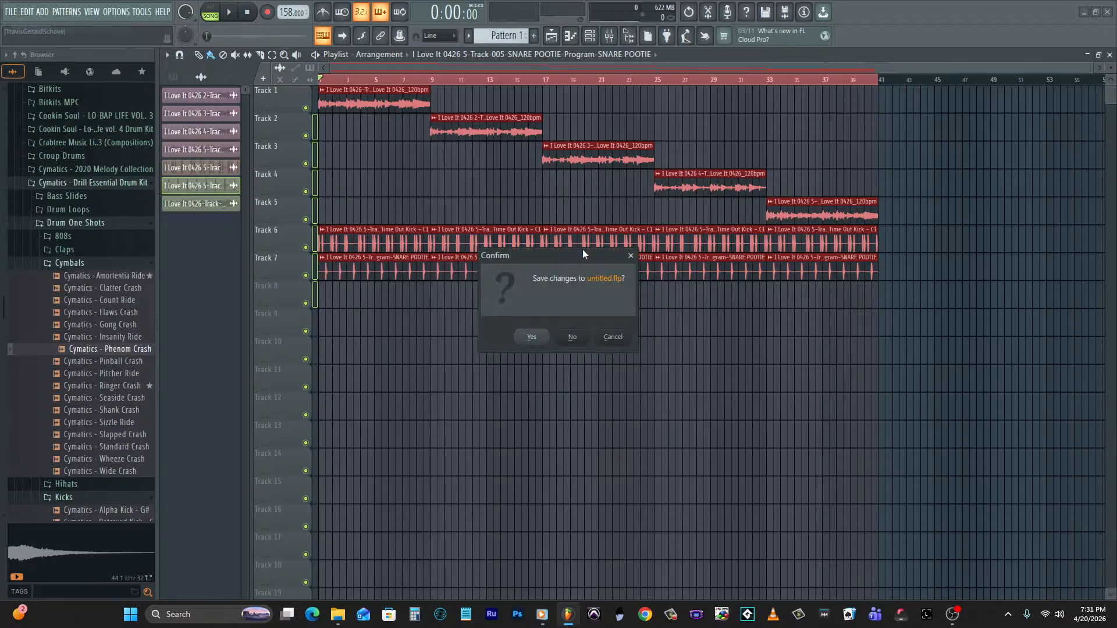
click(573, 342)
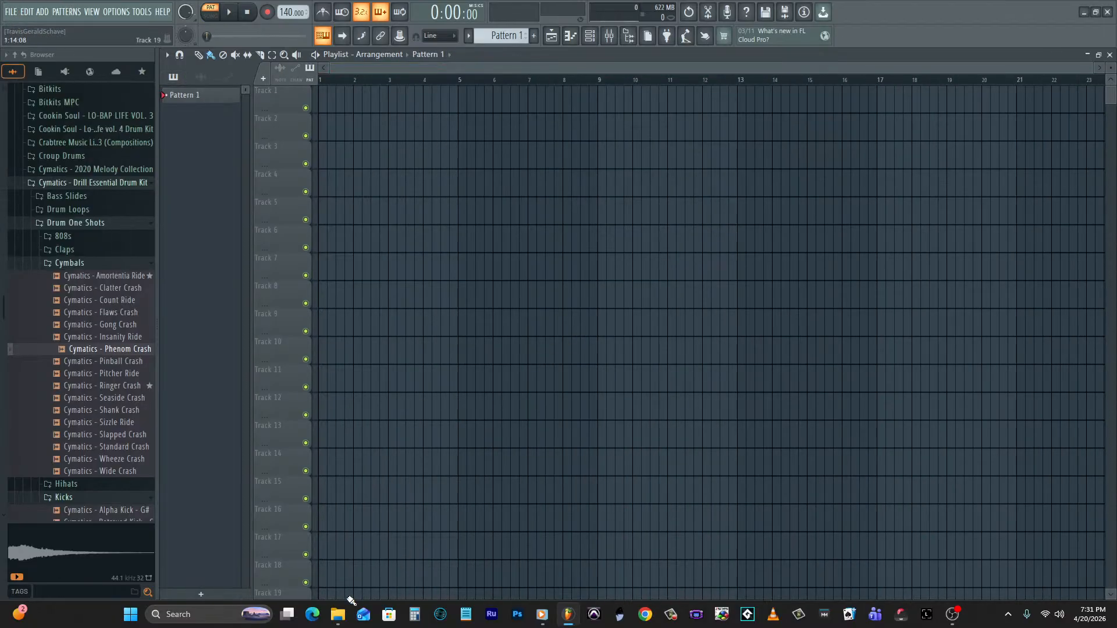
Import the stems from the Surrender 0426 folder in File Explorer, placing the Surrender 0426 sample at Track 1's start and the Surrender 0426 3 sample on Track 2.
click(338, 615)
click(657, 109)
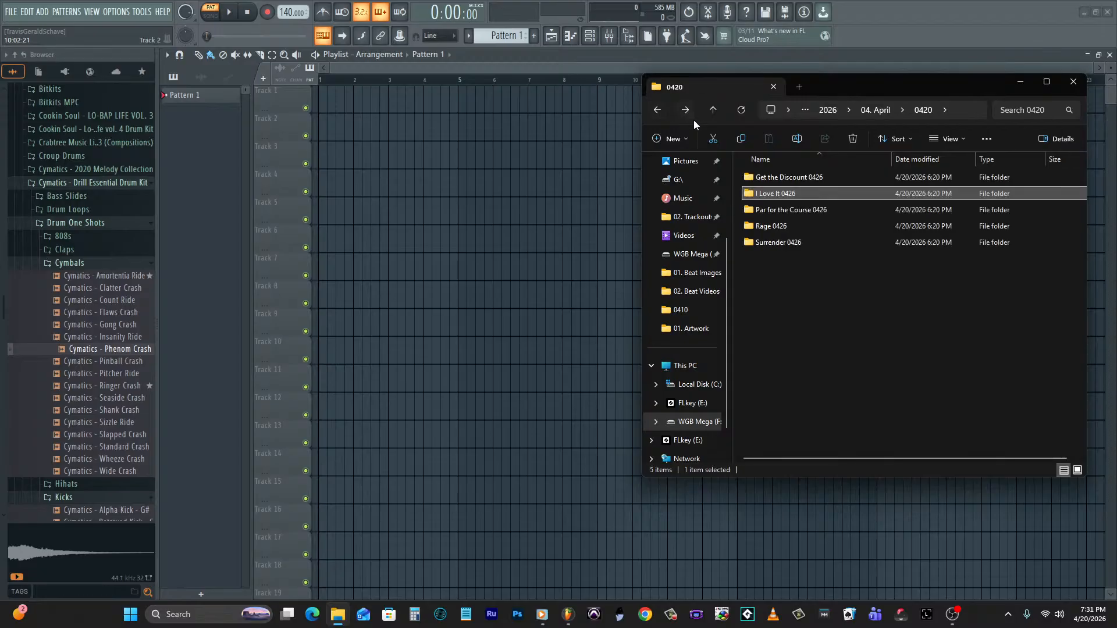
click(803, 211)
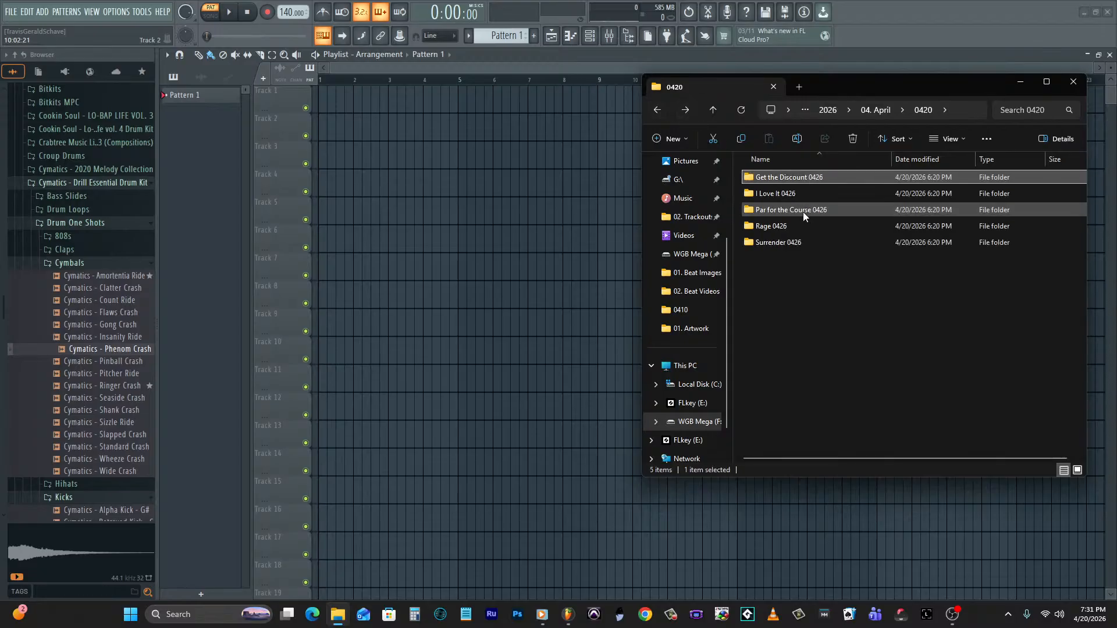
double_click(798, 243)
drag(811, 362, 531, 208)
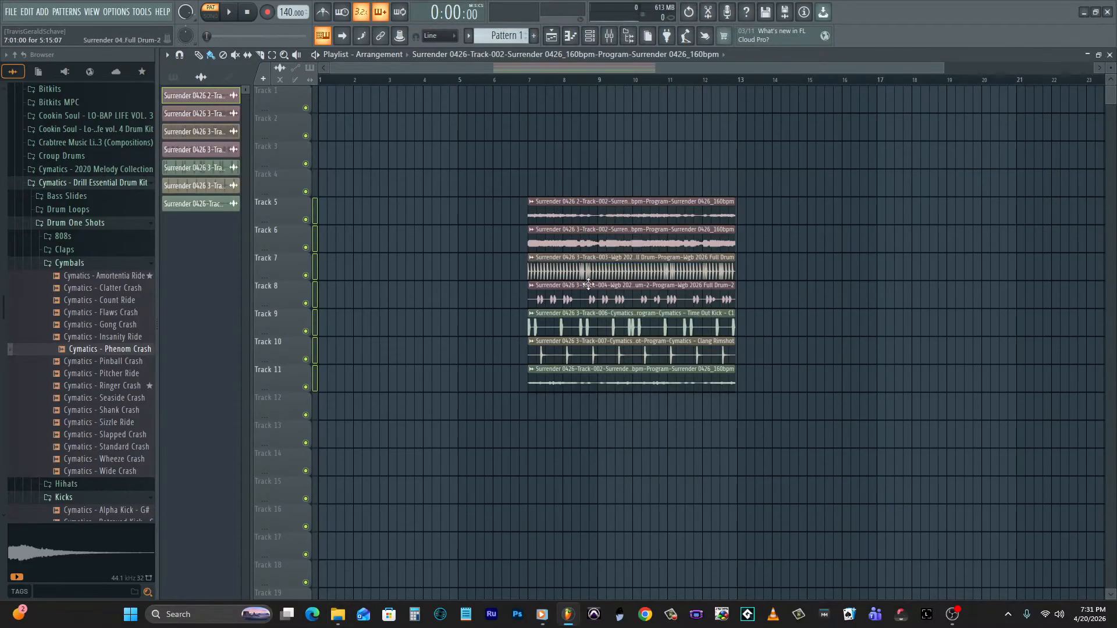
drag(581, 239, 433, 125)
drag(590, 384, 383, 104)
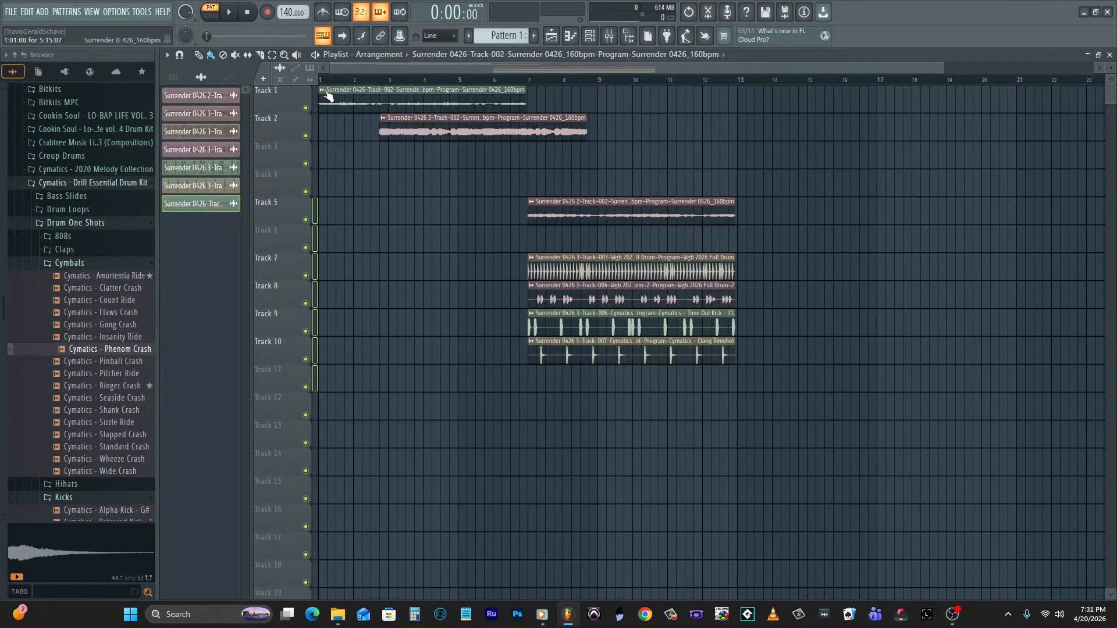
Try time-stretching the Surrender sample clip on Track 1 in its channel settings.
click(321, 90)
click(361, 198)
drag(467, 248, 467, 240)
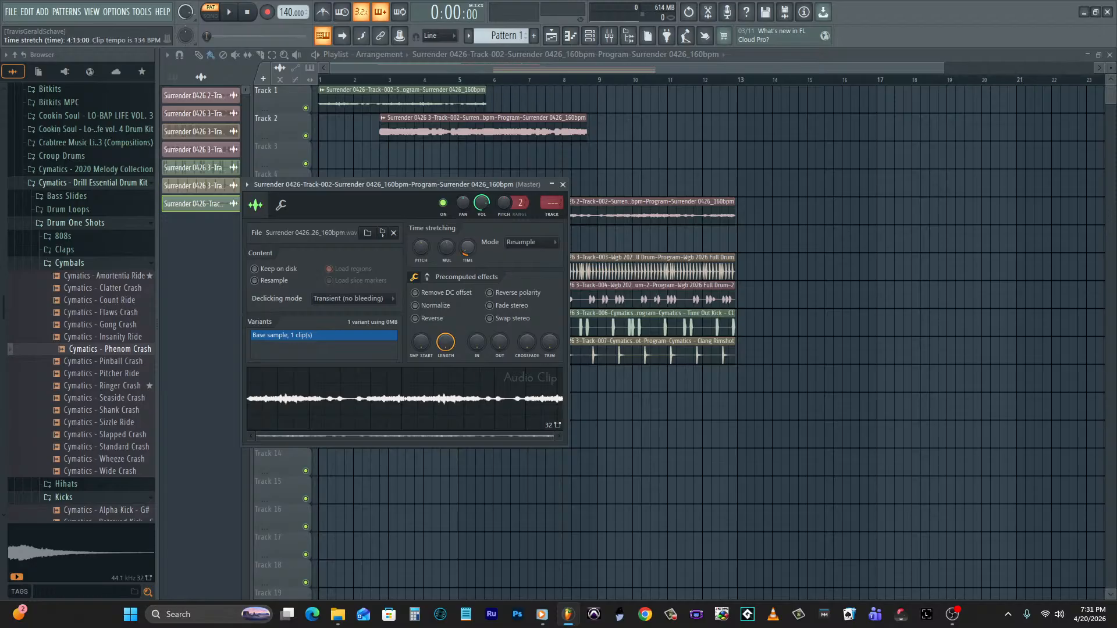
mouse_move(468, 244)
mouse_down()
mouse_move(467, 232)
mouse_move(467, 246)
mouse_up()
Set the project tempo to 160 BPM and move the Track 2 sample clip to bar 1.
drag(287, 10, 288, 1)
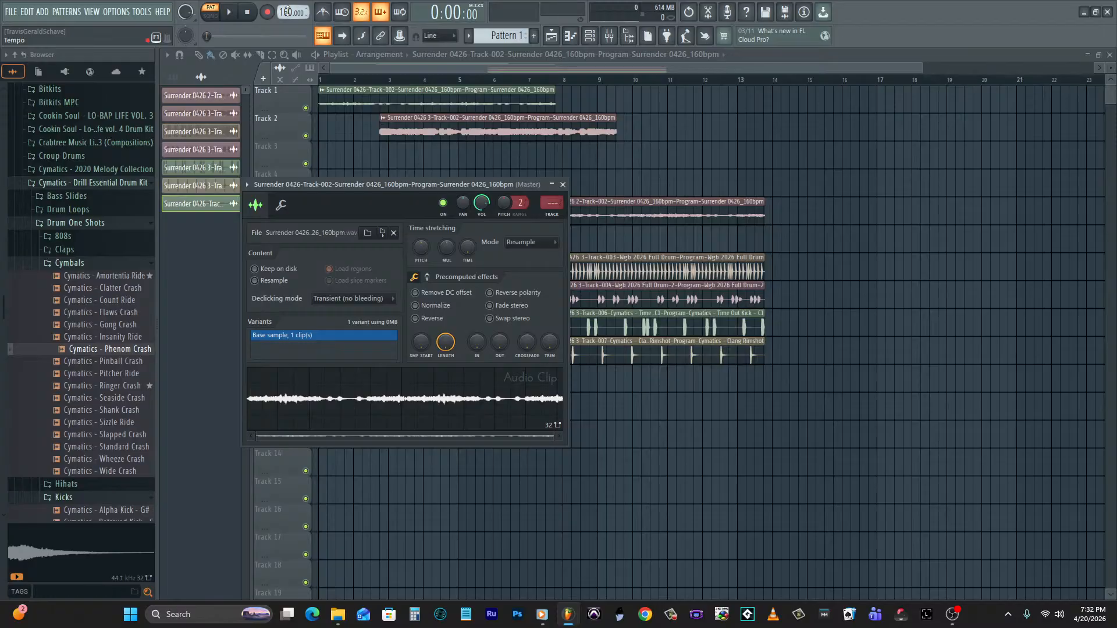
drag(477, 127, 334, 131)
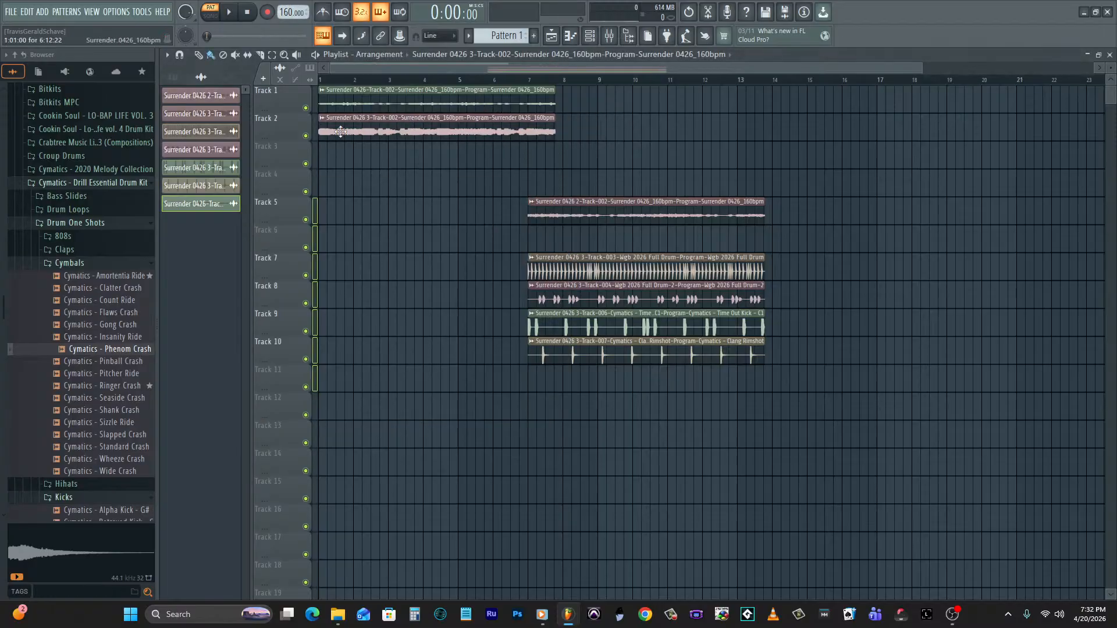
Delete the Track 1 sample clip and play Track 2 soloed with the metronome on.
right_click(375, 109)
right_click(305, 136)
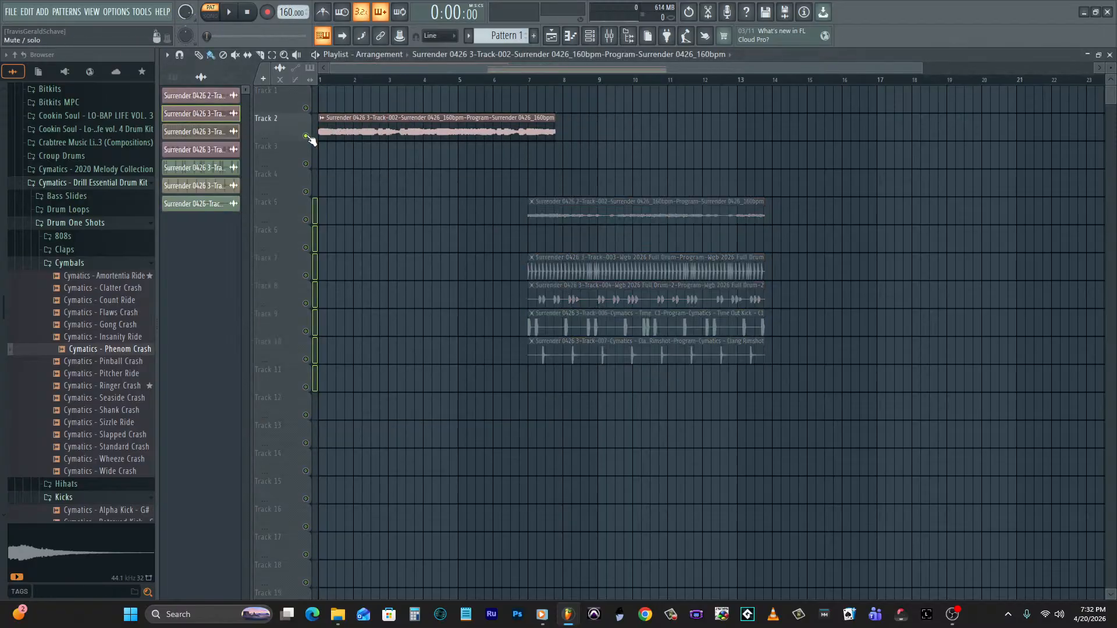
key(space)
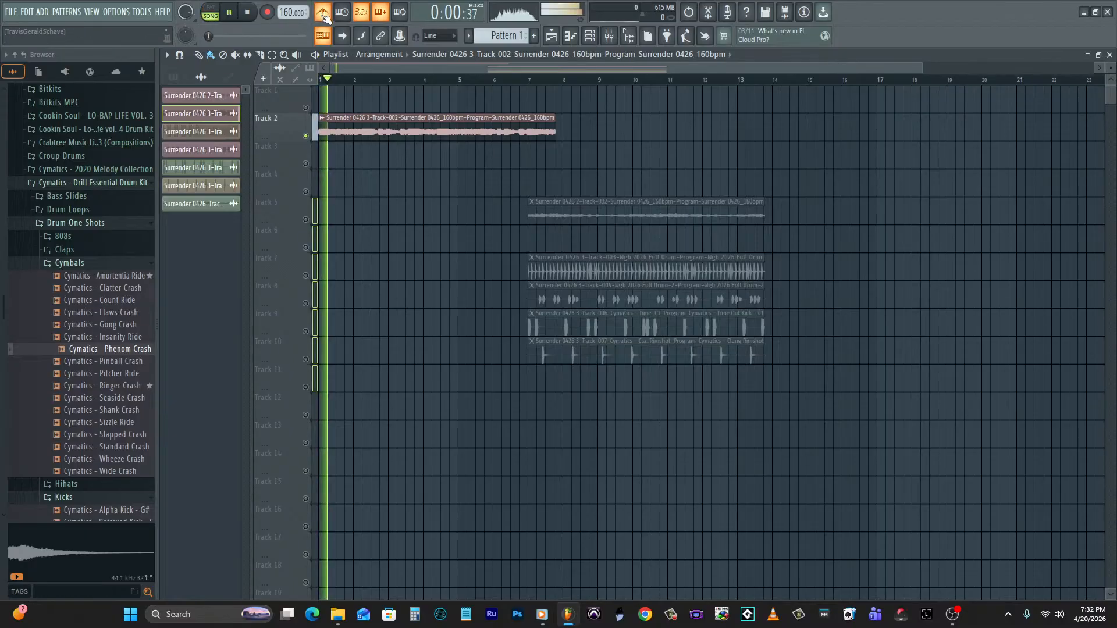
Set the project tempo to 188 BPM and check the soloed Track 2 clip against the metronome.
drag(279, 10, 280, 1)
key(space)
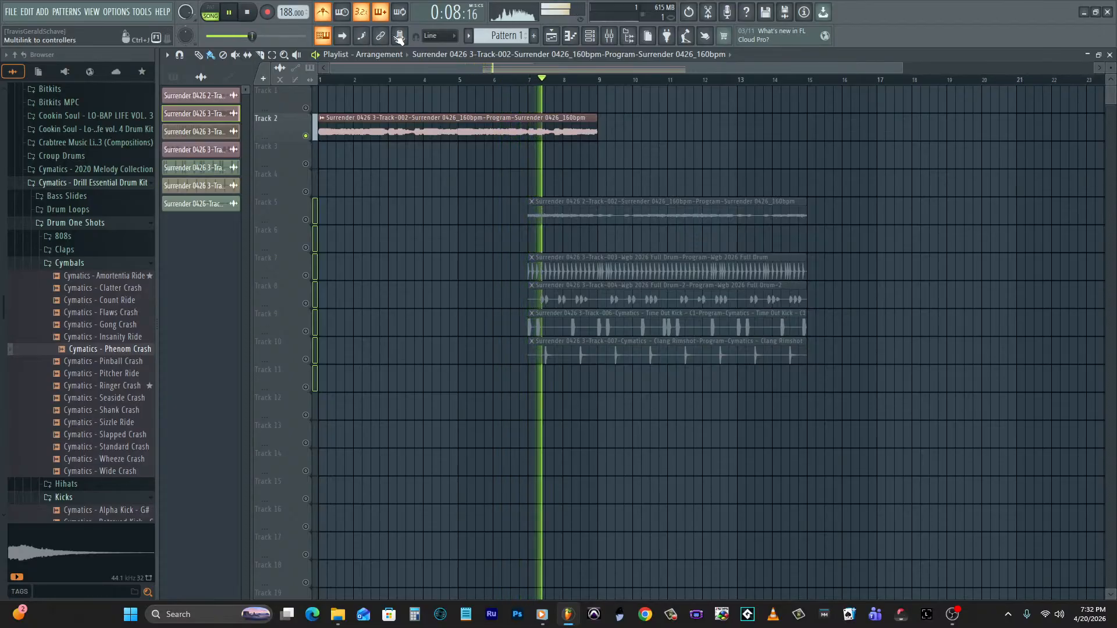
key(space)
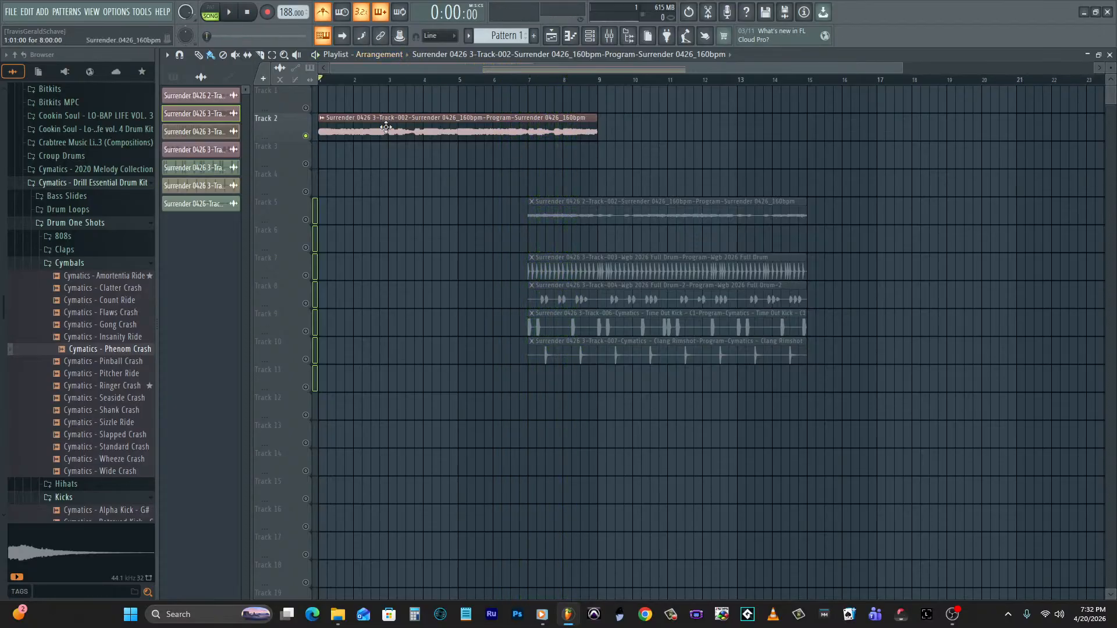
Move the Surrender 0426 2 sample clip to bar 1 of Track 1 and the Track 2 sample clip to bar 9.
drag(386, 127, 343, 71)
drag(362, 130, 384, 137)
drag(581, 217, 329, 55)
drag(357, 119, 627, 114)
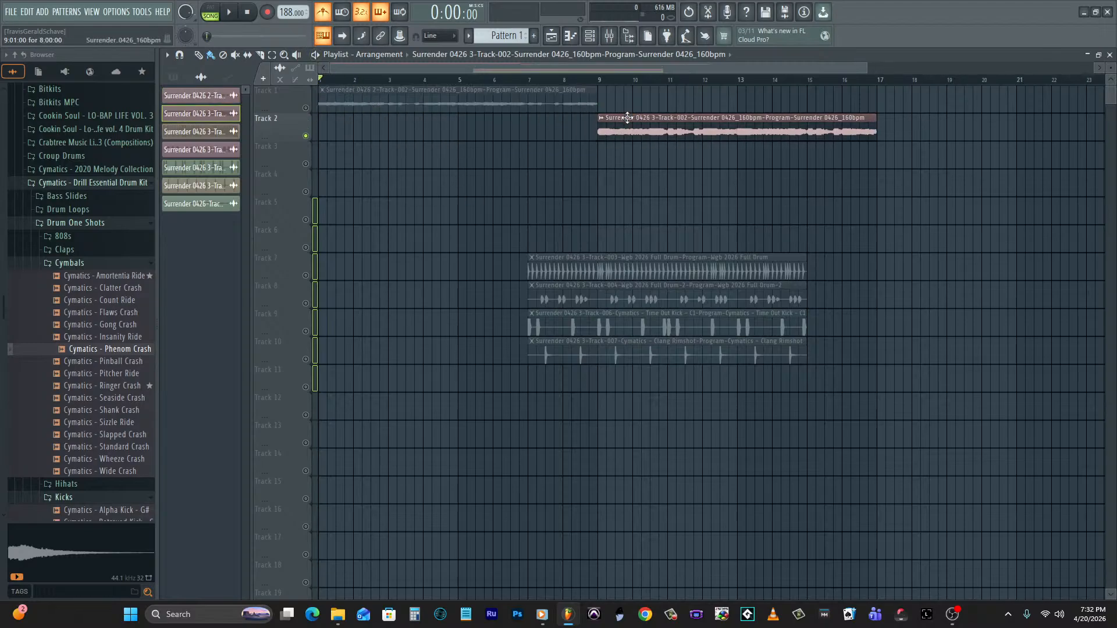
Line up the drum clips at bar 1: Time Out Kick on Track 5, Clang Rimshot on 6, Full Drum on 7, Full Drum-2 on 8.
drag(569, 326, 361, 215)
drag(621, 351, 362, 260)
drag(571, 269, 382, 275)
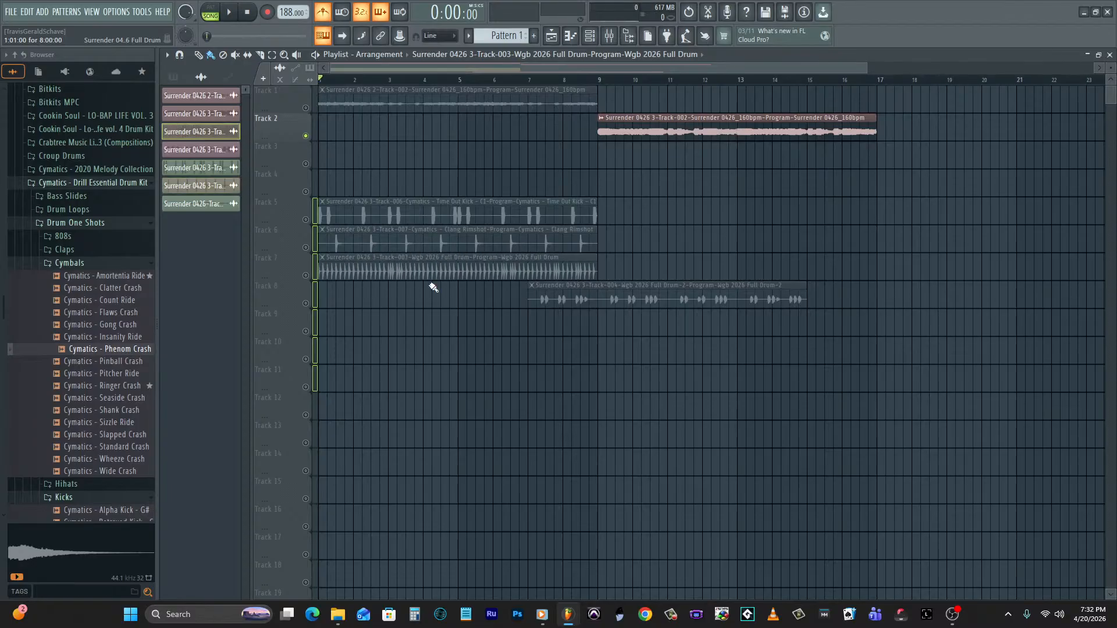
drag(655, 306, 341, 300)
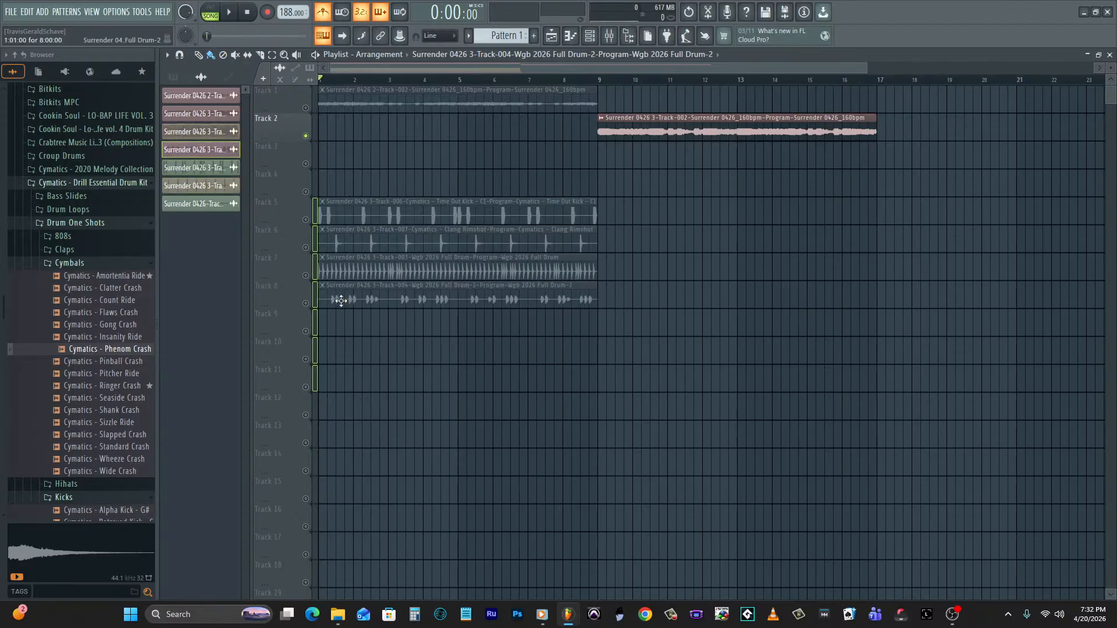
Unsolo the tracks and duplicate the four drum clips on Tracks 5 to 8 right after the originals.
right_click(306, 107)
right_click(306, 107)
click(281, 55)
drag(430, 142, 482, 318)
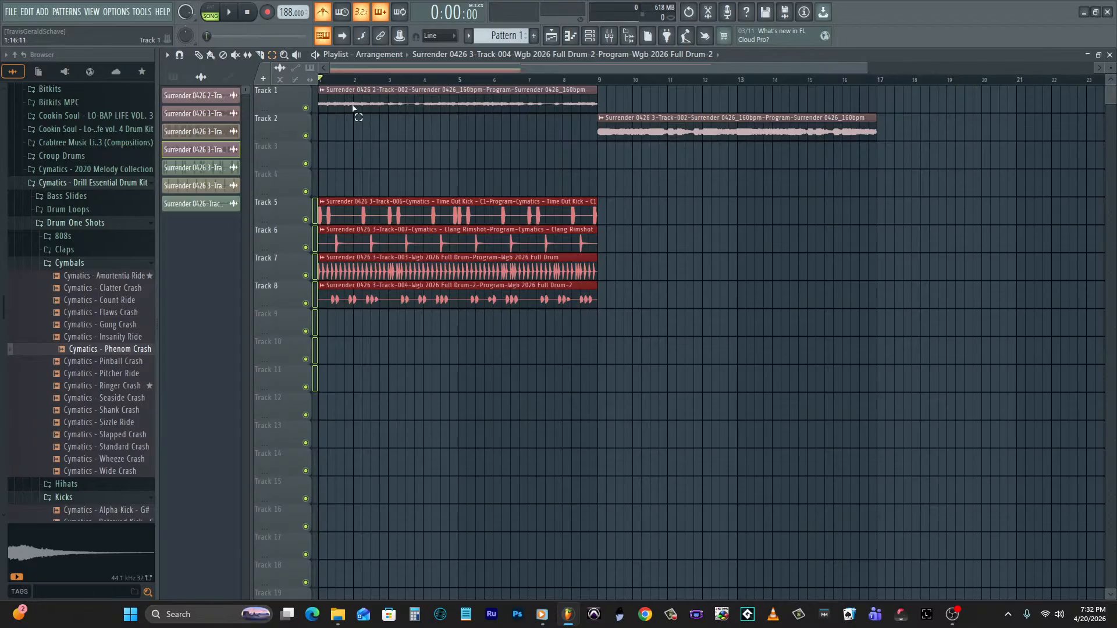
drag(409, 219, 692, 214)
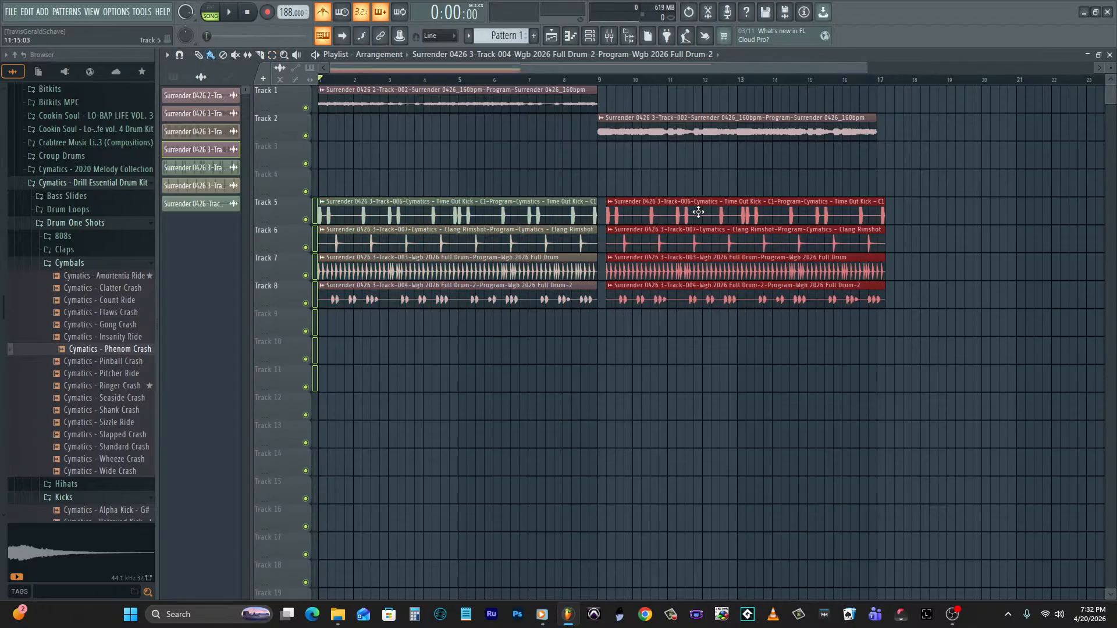
Play the arrangement and rename the Track 1 clip's channel to SampleV with a purple colour.
key(space)
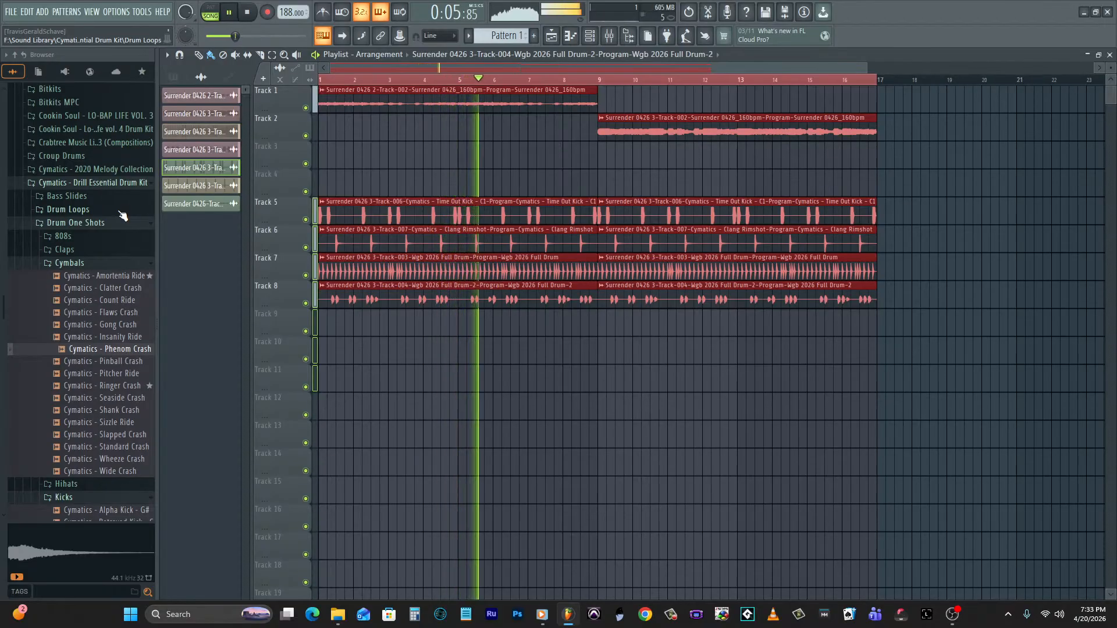
click(322, 90)
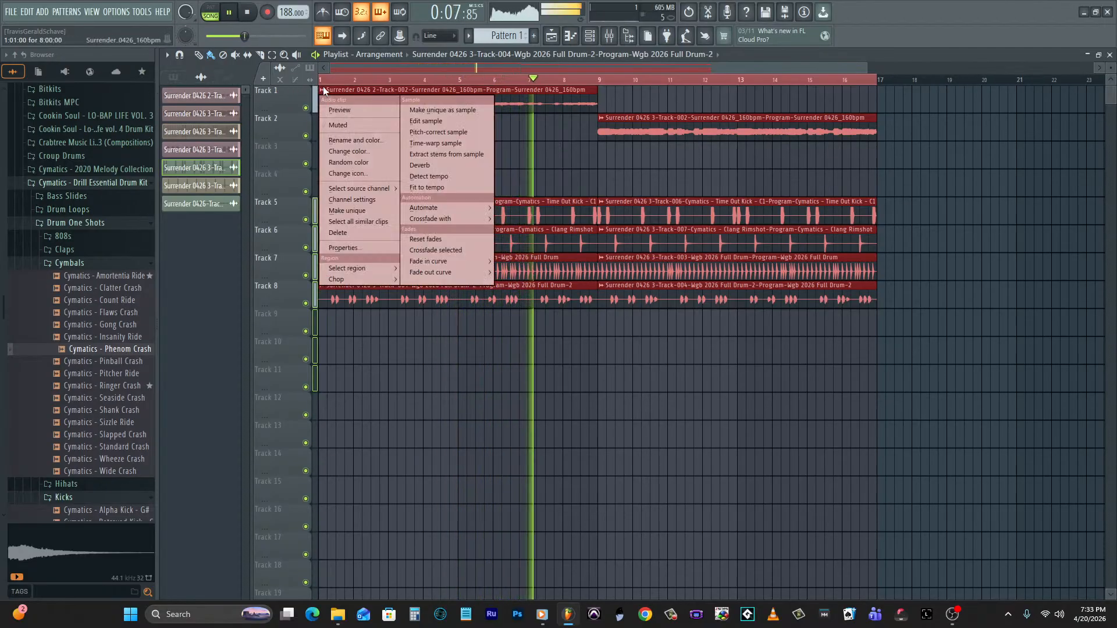
click(354, 199)
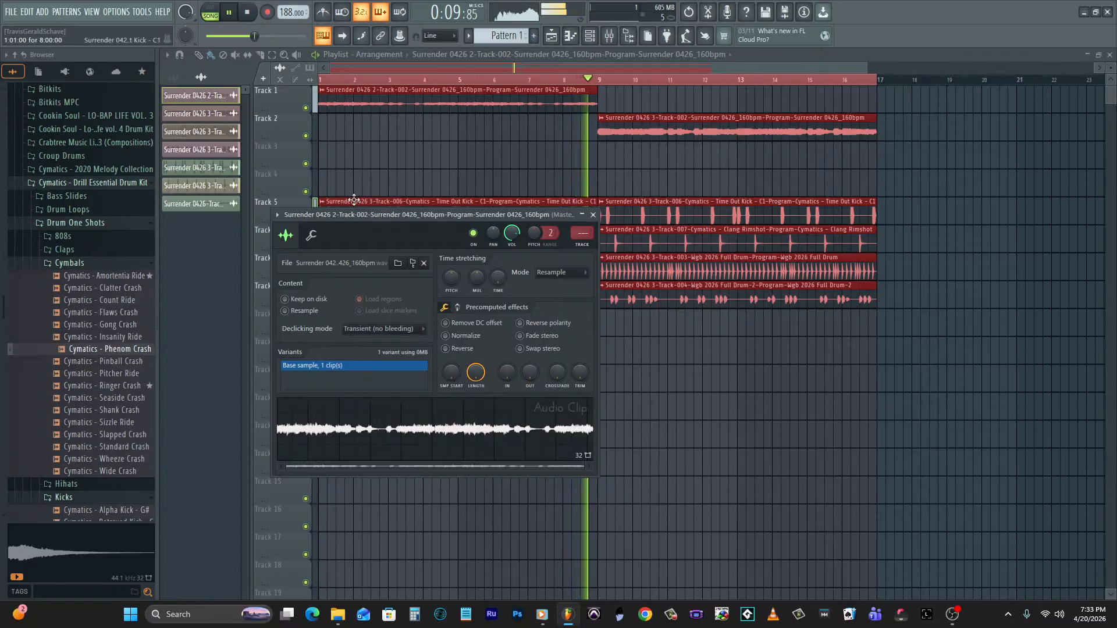
key(F2)
text(SampleV1)
click(353, 198)
click(425, 375)
key(Return)
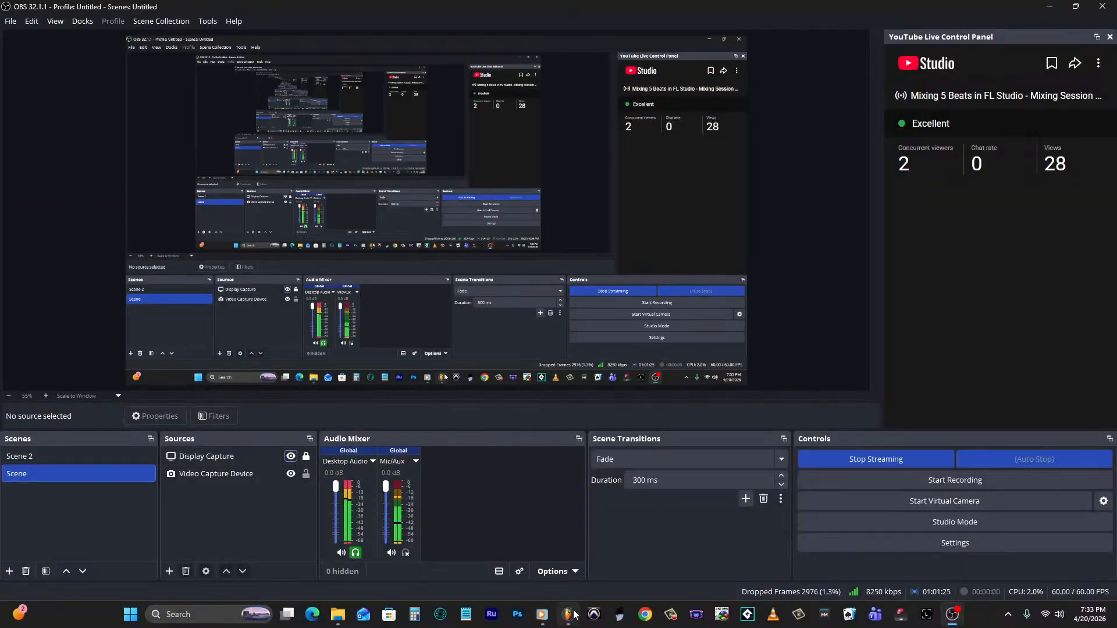
Switch back to FL Studio and rename the Track 7 clip's channel to HH with the kick's blue colour.
click(567, 614)
click(601, 257)
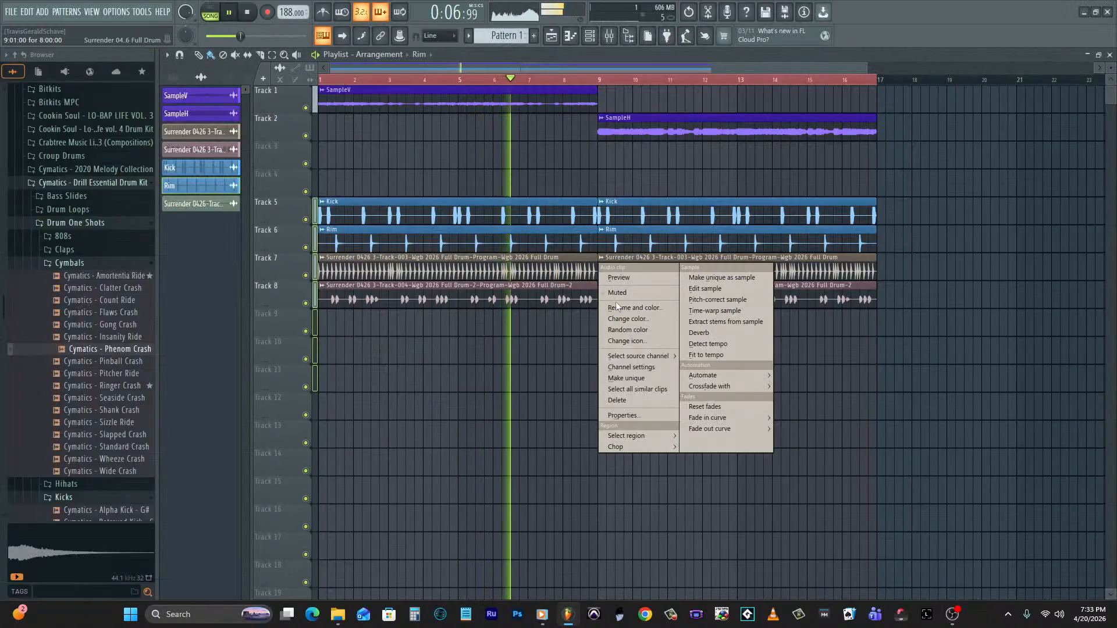
click(632, 367)
key(F2)
text(HH)
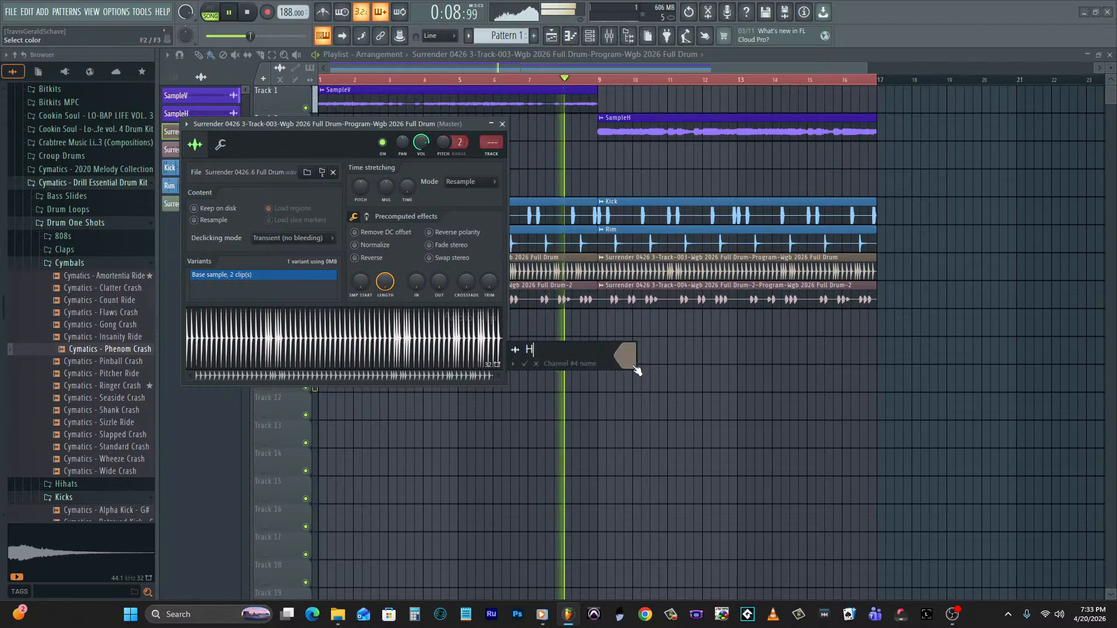
click(625, 356)
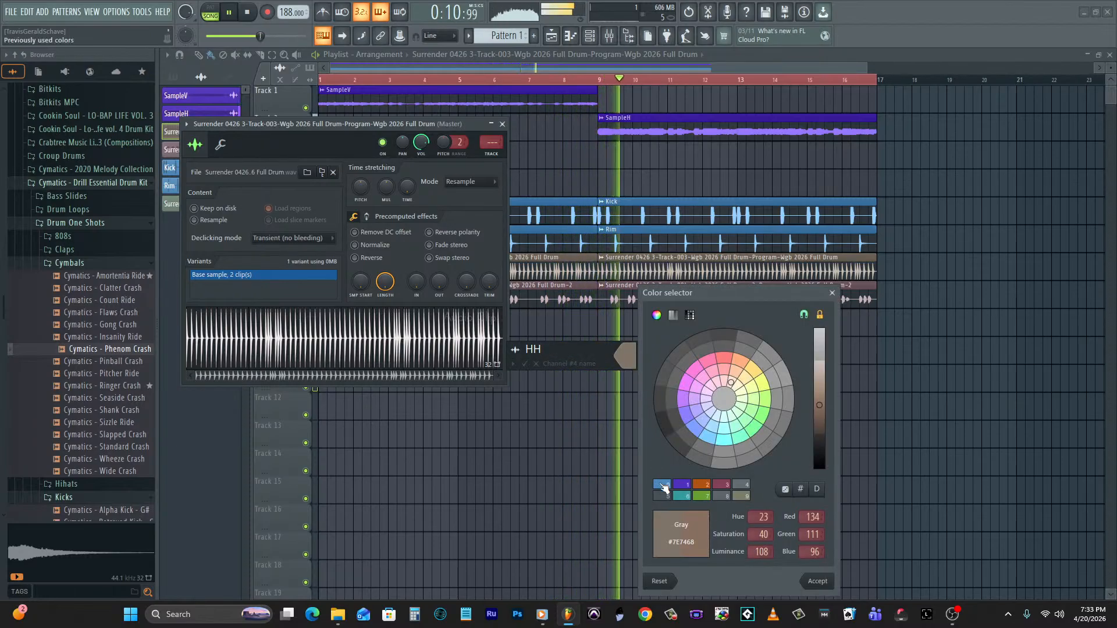
double_click(658, 483)
Rename the Track 8 clip's channel to Shaker, colour it the same blue and stop playback.
click(601, 285)
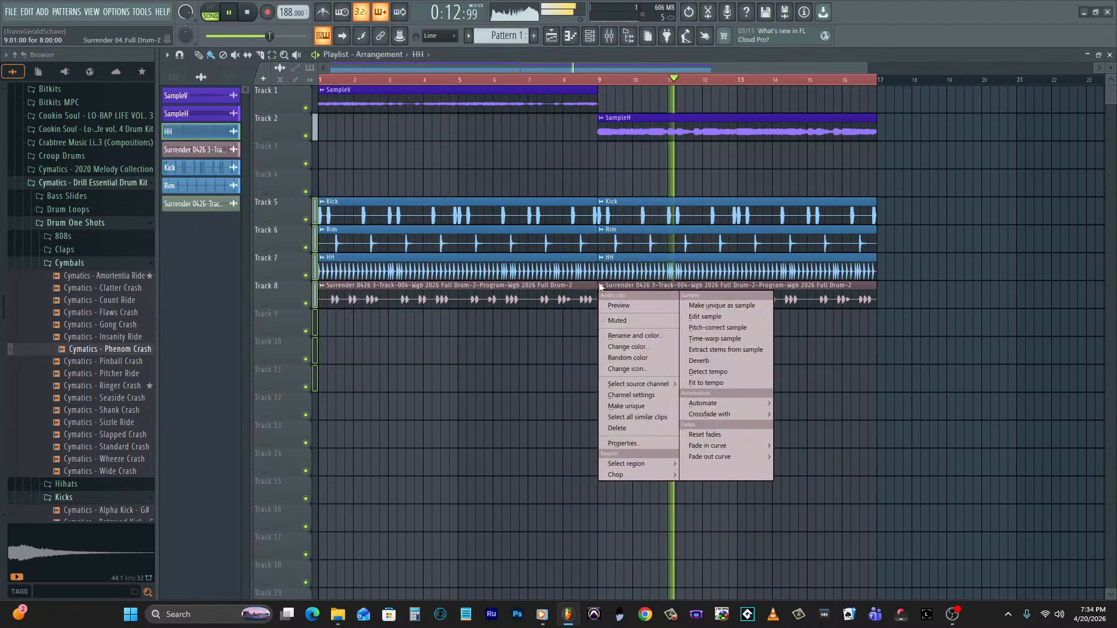
click(645, 396)
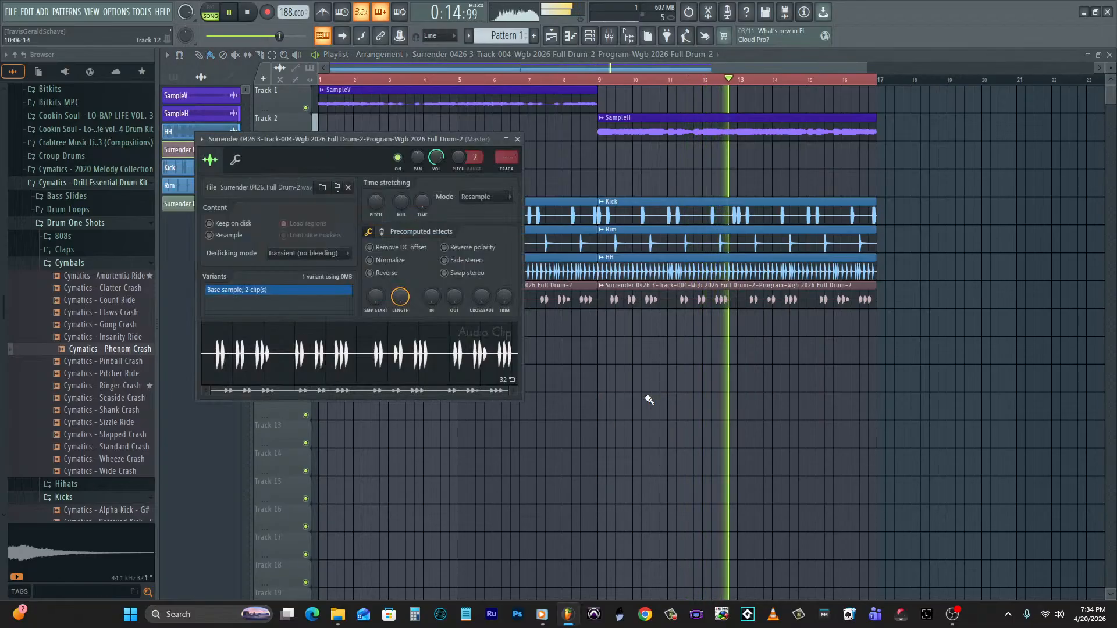
key(F2)
text(Shaker)
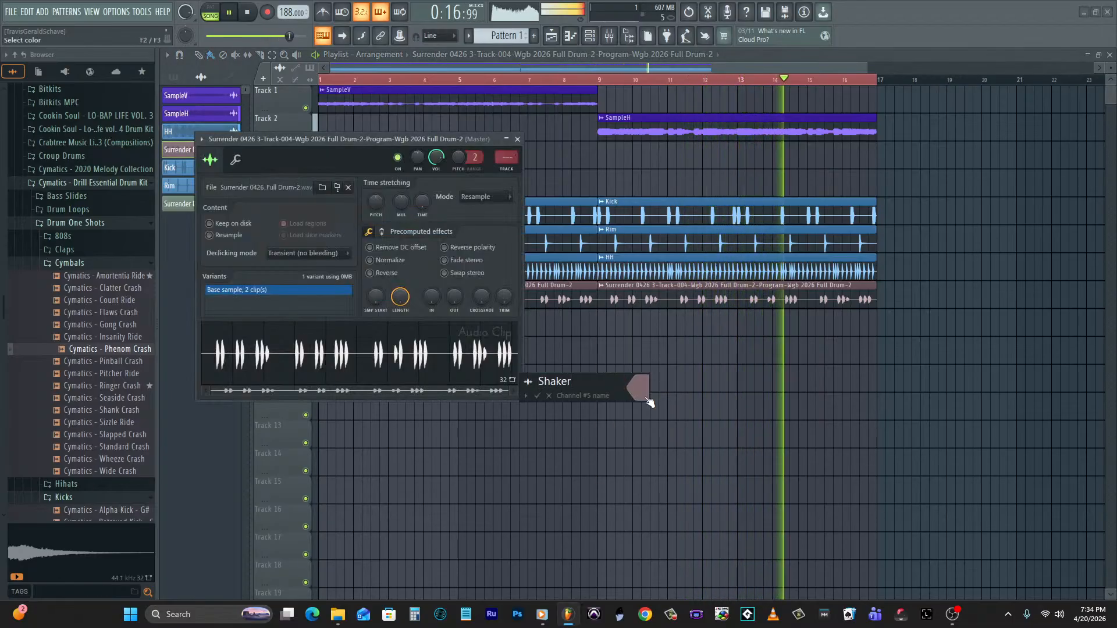
click(640, 387)
click(674, 485)
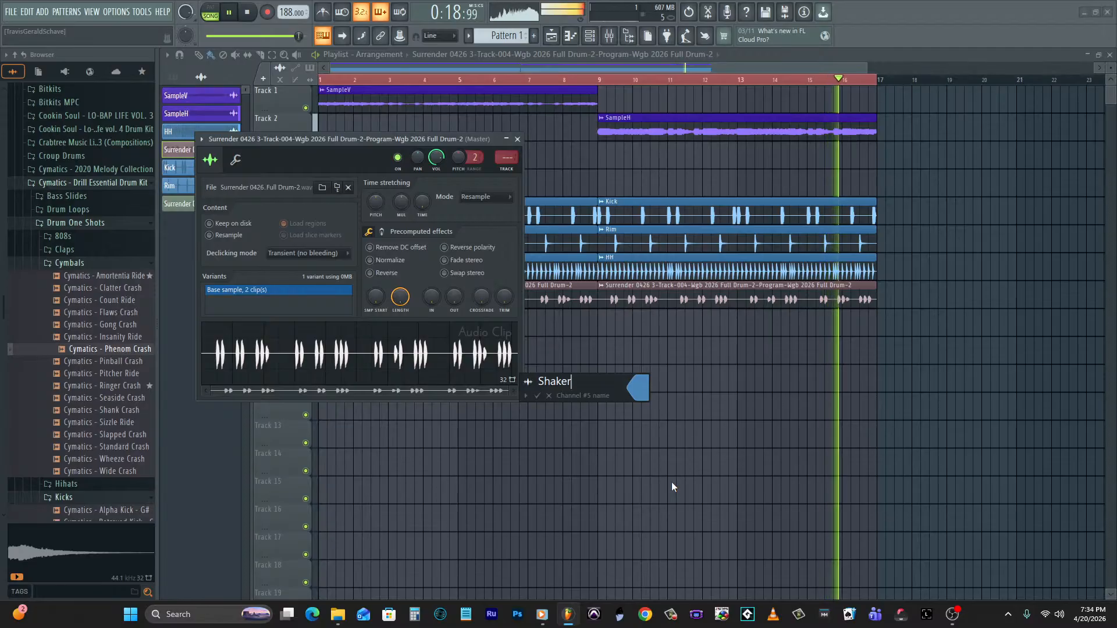
key(Return)
key(Escape)
key(space)
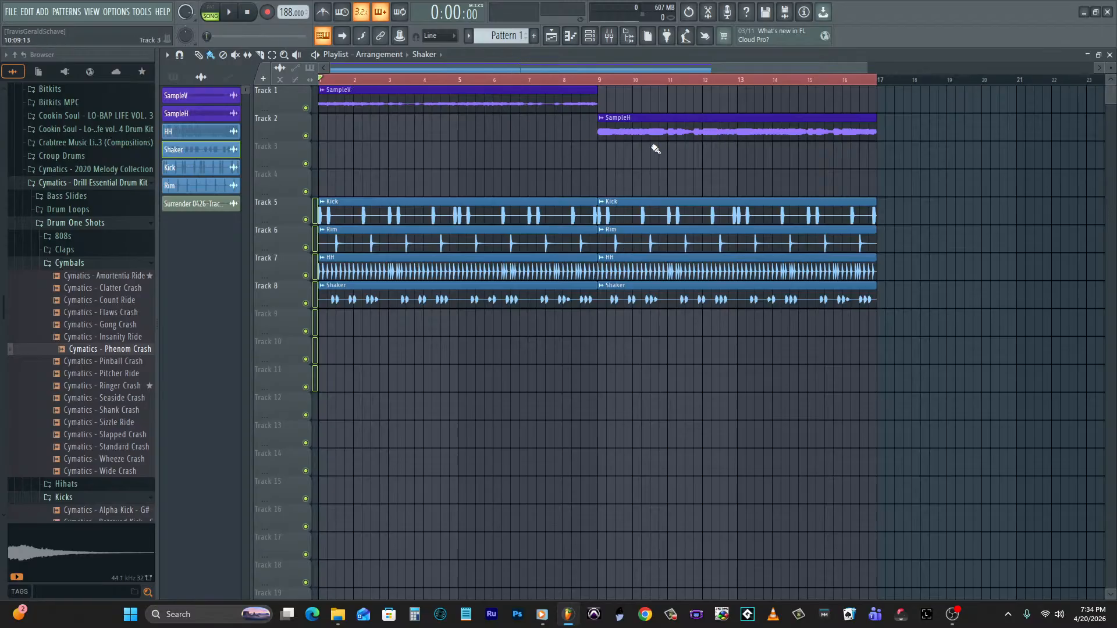
key(ctrl+a)
drag(864, 68, 1098, 62)
drag(291, 85, 542, 82)
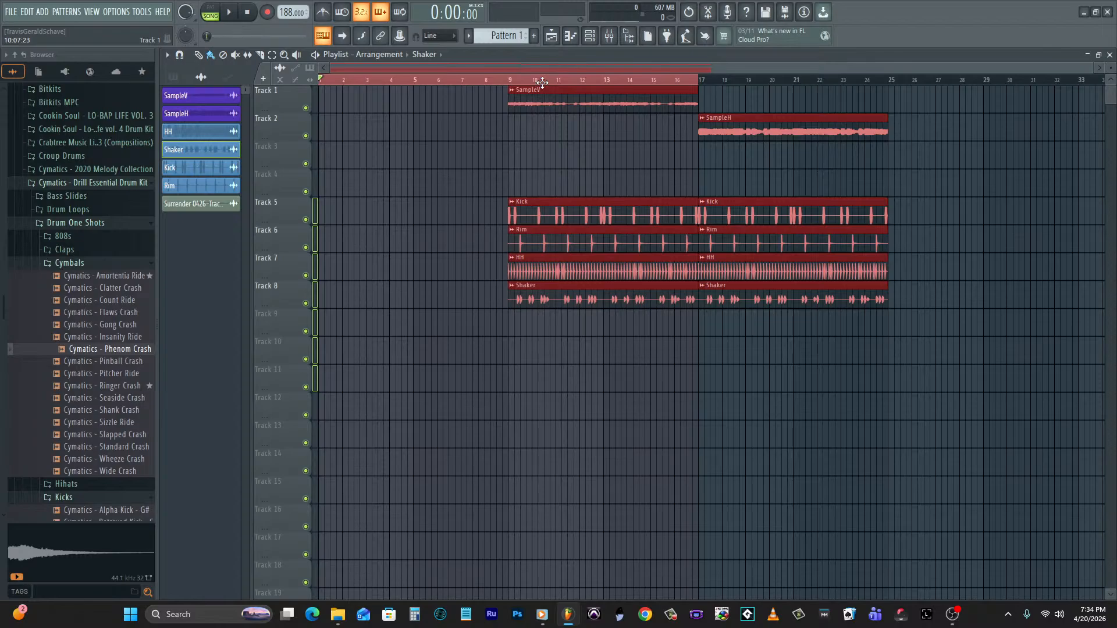
drag(542, 82, 548, 88)
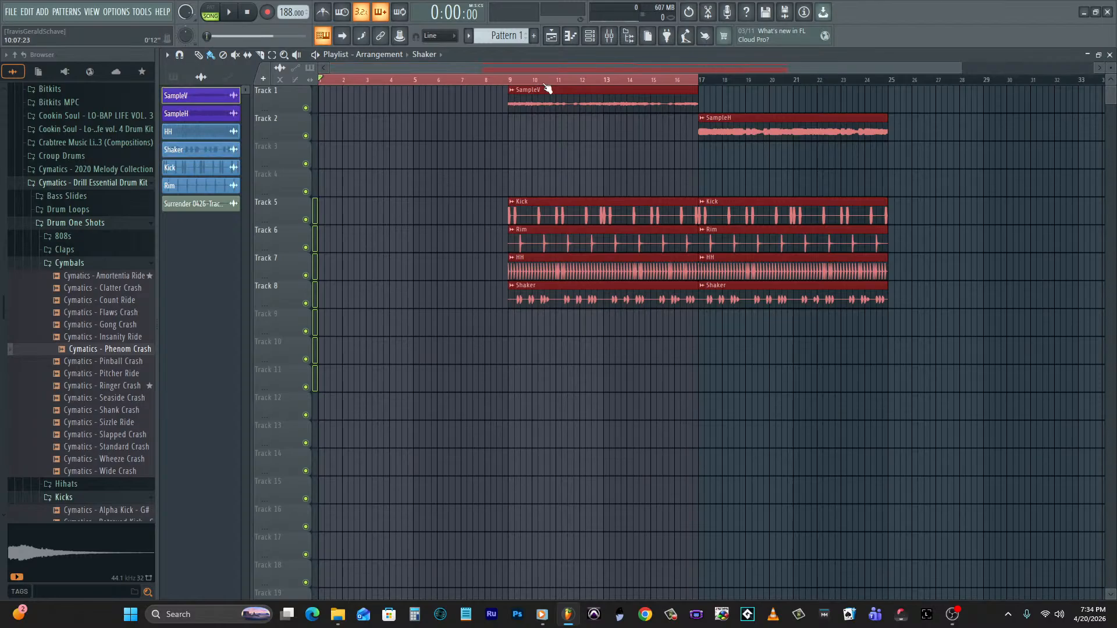
key(ctrl+z)
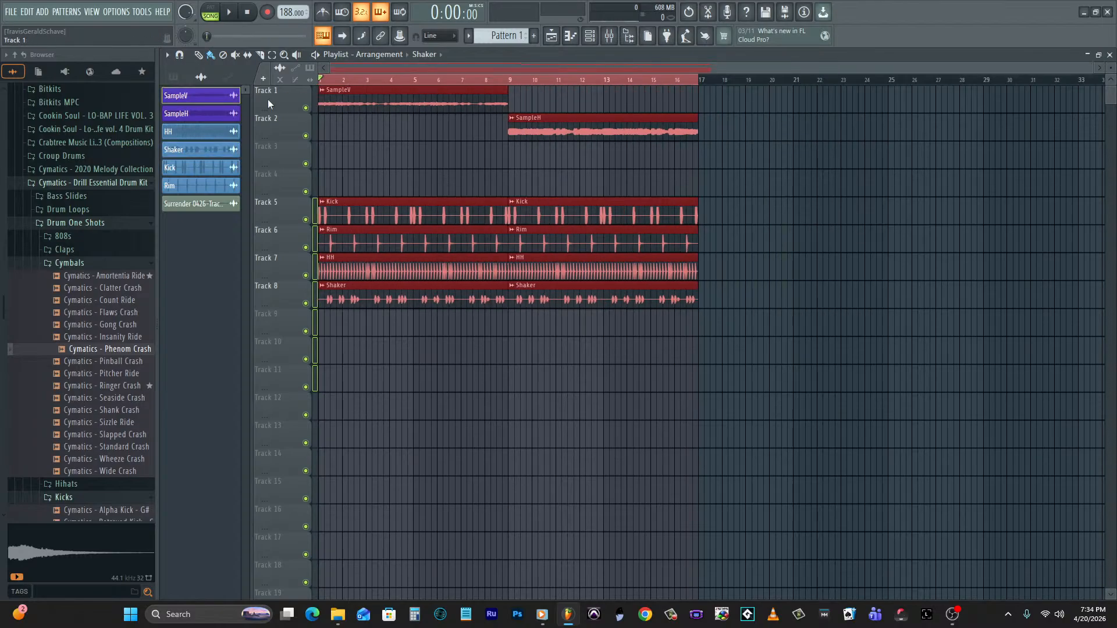
right_click(379, 175)
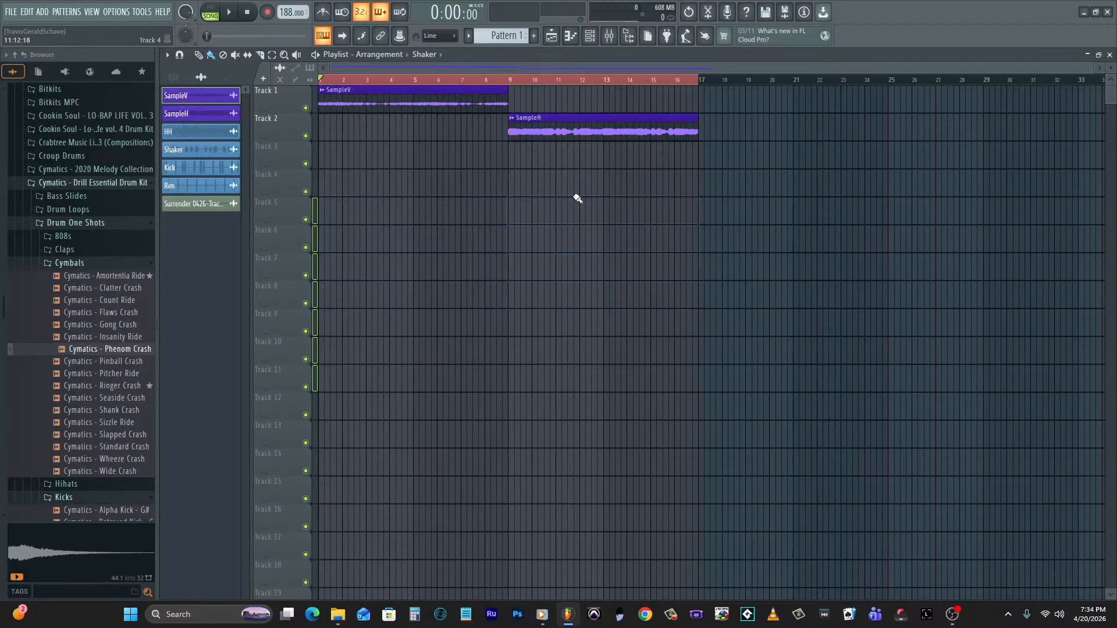
key(ctrl+z)
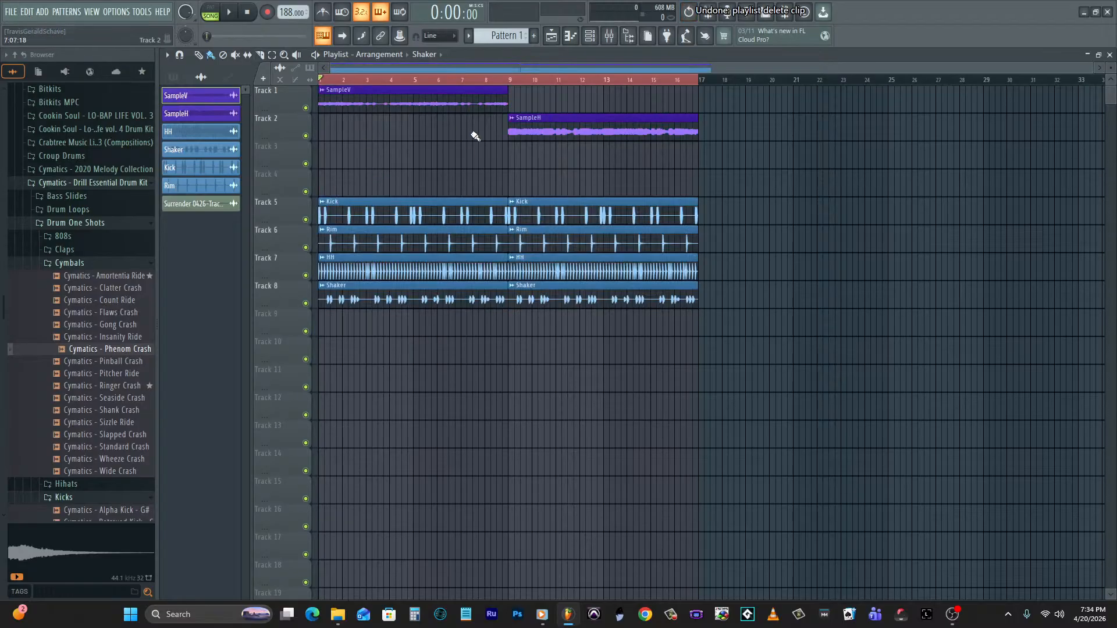
Duplicate the whole arrangement to start at bar 17 and delete the drum clips from bars 1 to 16.
key(ctrl+a)
drag(417, 100, 815, 103)
right_click(443, 189)
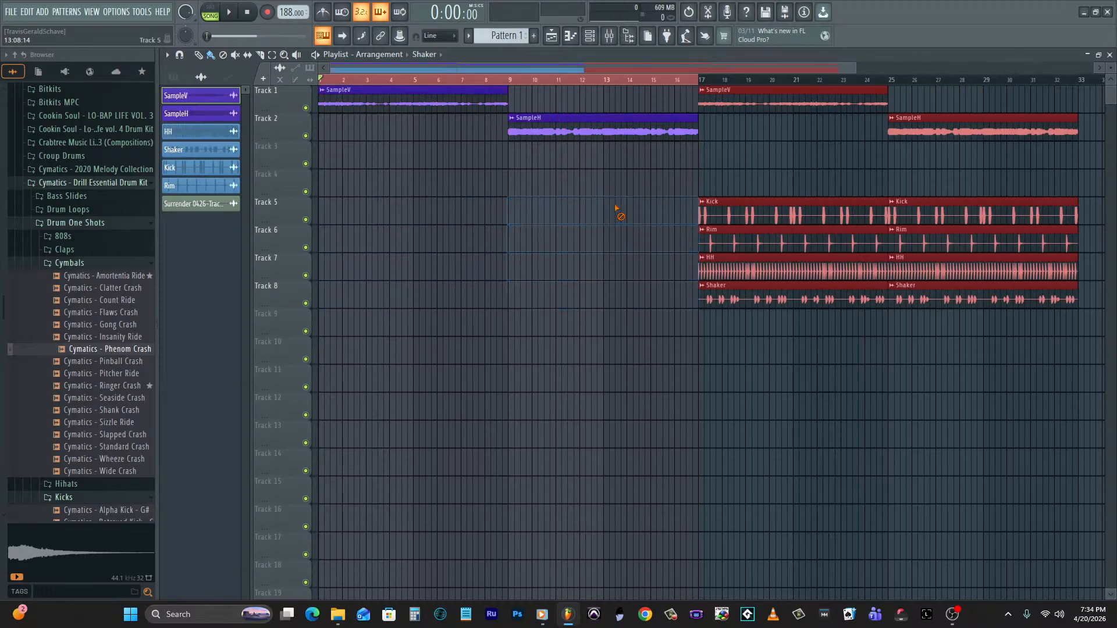
Start playback and move the SampleH clip and four drum clips at bar 25 to bar 33.
key(ctrl+a)
key(space)
scroll(1078, 112, down, 2)
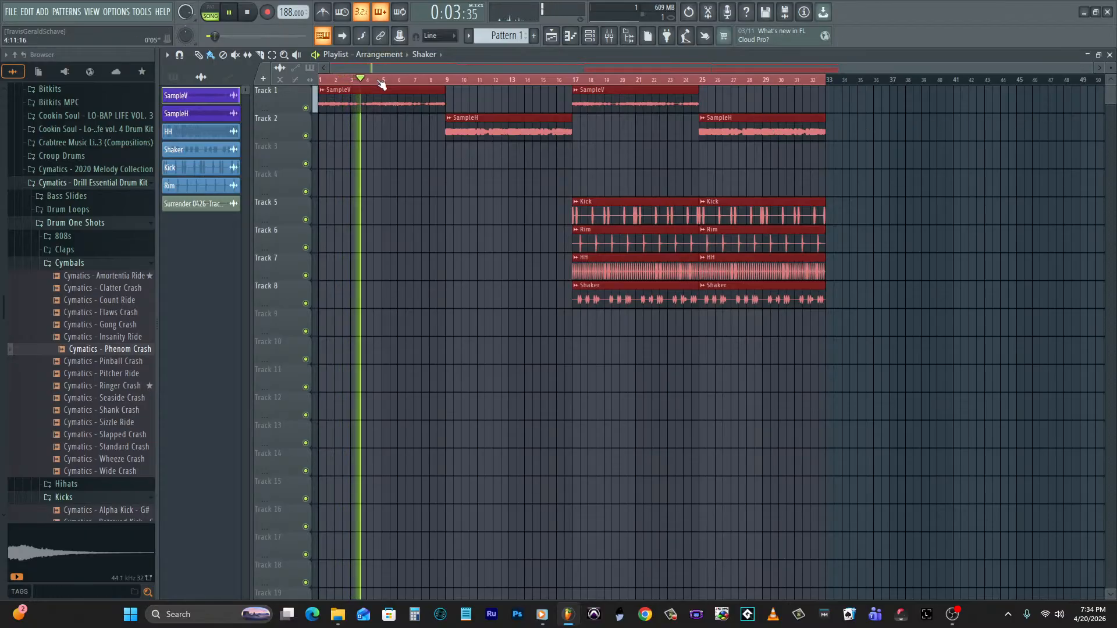
drag(758, 110, 791, 324)
click(212, 56)
drag(746, 132, 873, 134)
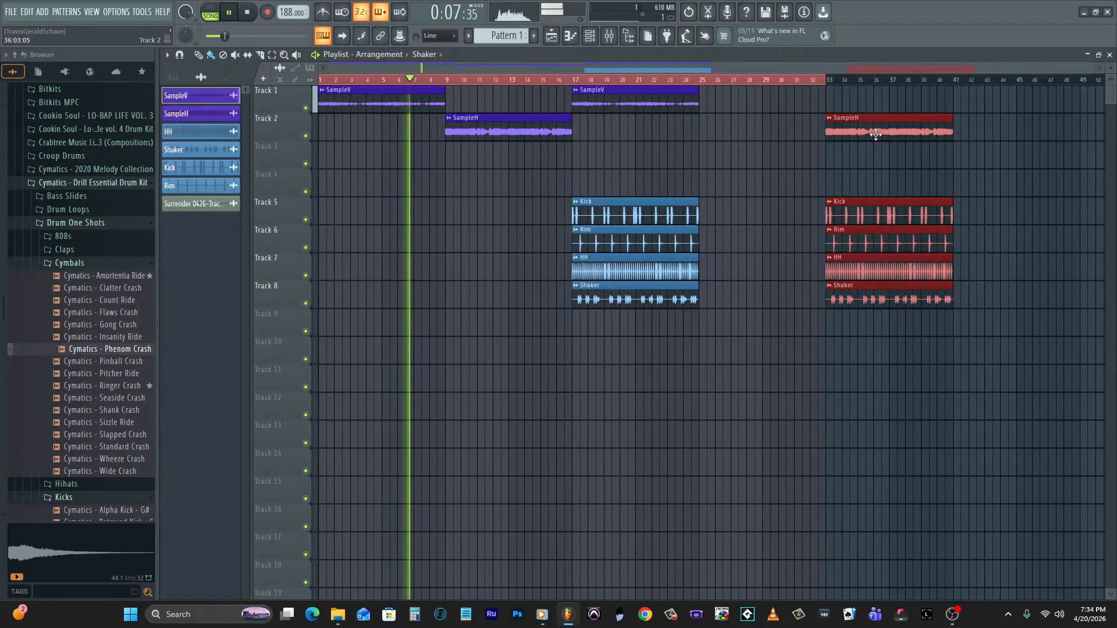
Stop playback, copy the SampleV and drum clips at bar 17 and place the copy at bar 25.
click(272, 55)
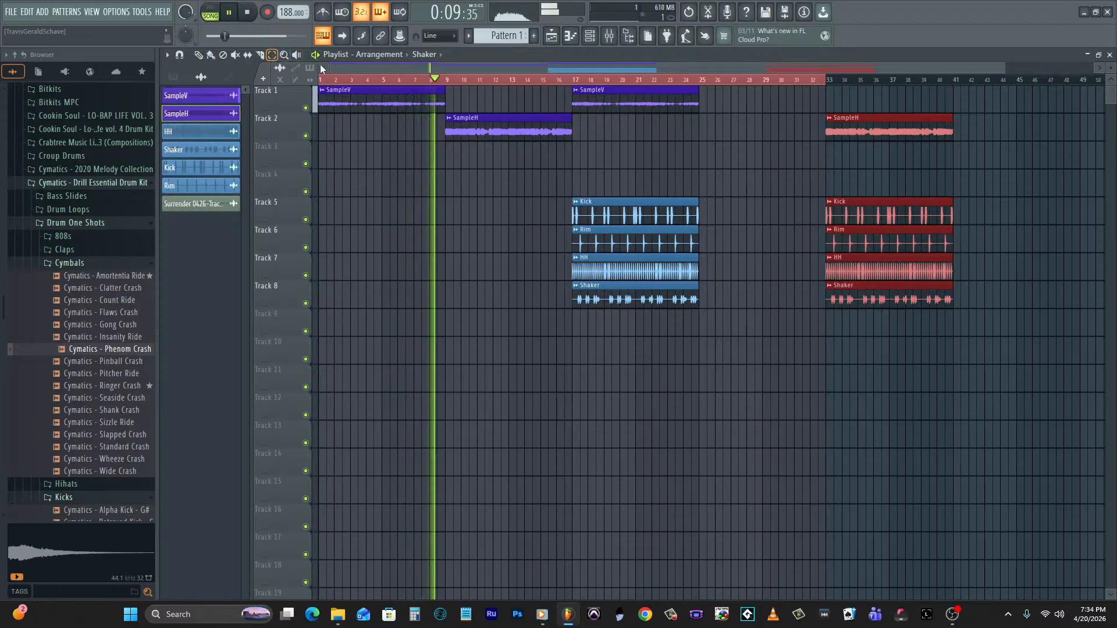
drag(628, 107, 710, 344)
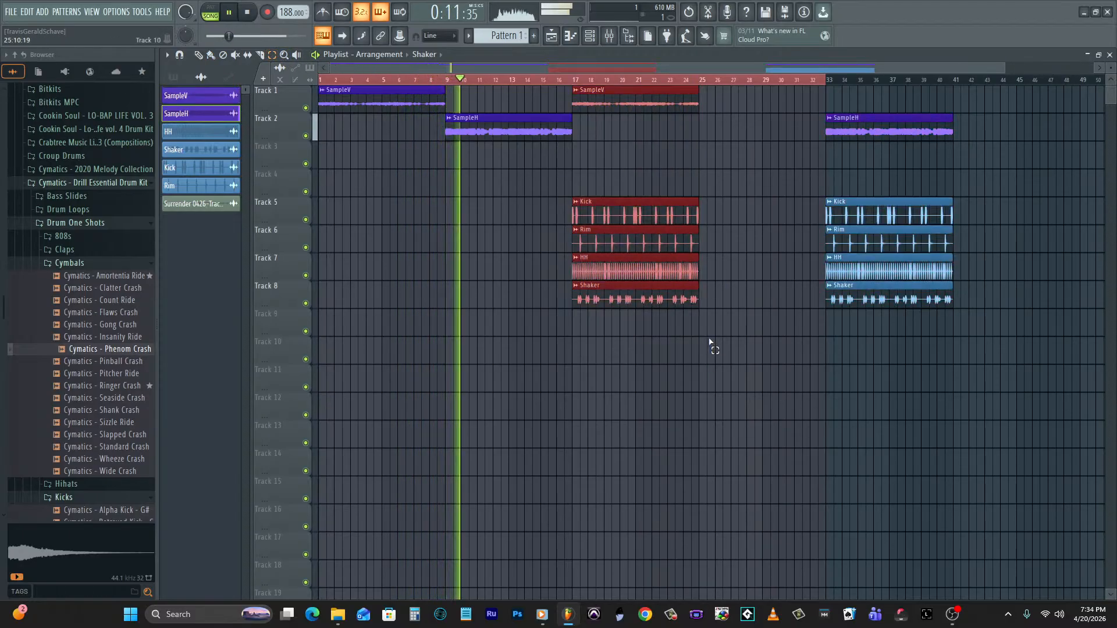
key(space)
key(ctrl+c)
key(ctrl+v)
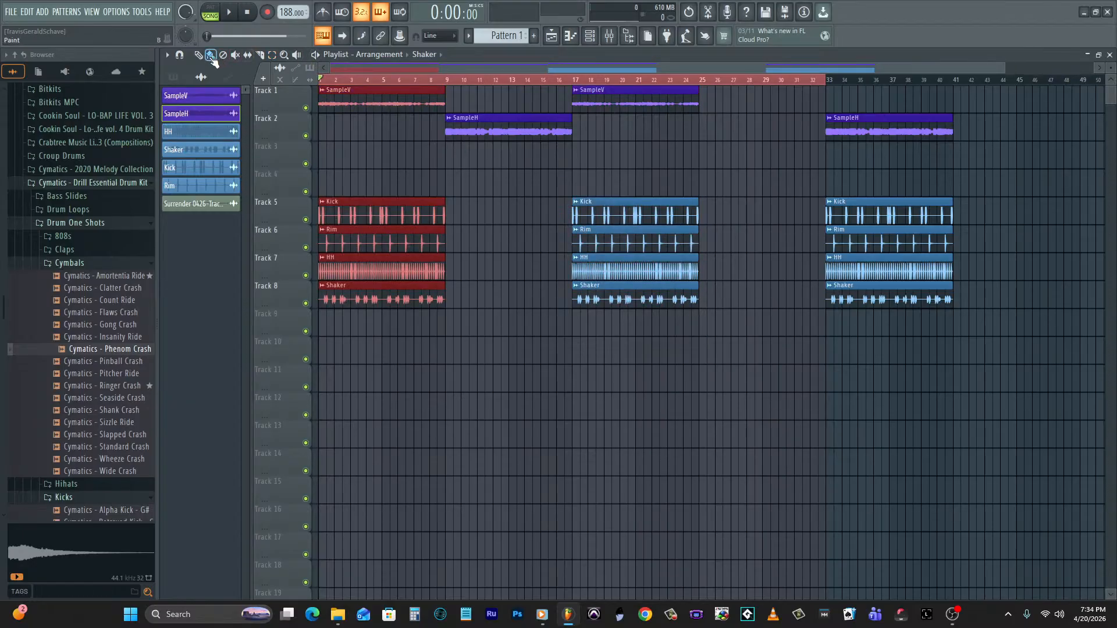
drag(342, 85, 734, 70)
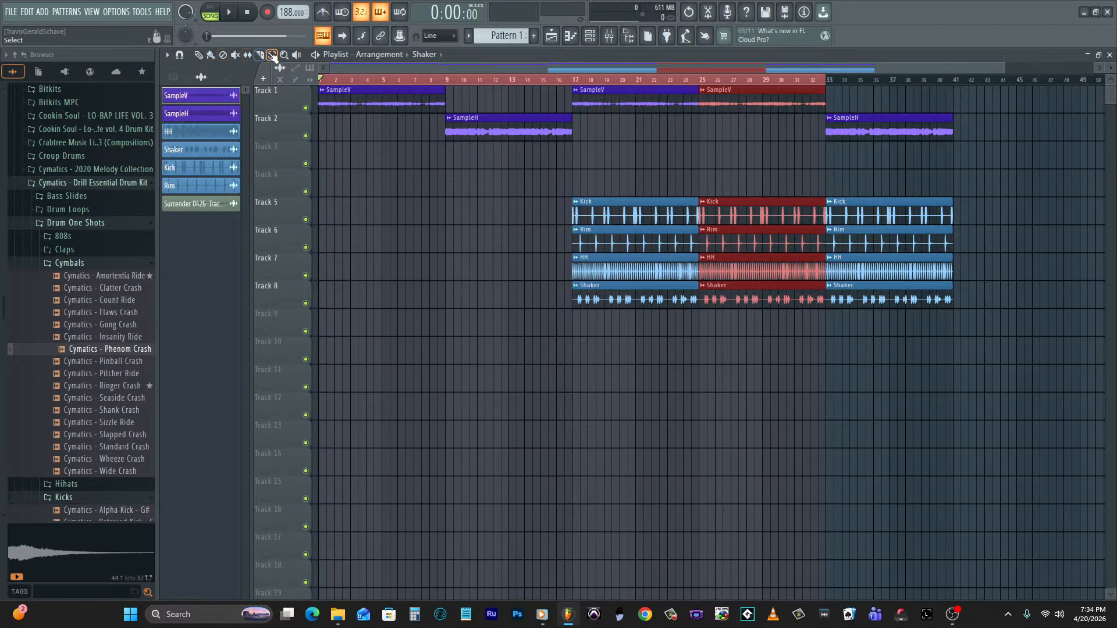
Paste another copy of the SampleV and drum section and move it to bar 41.
drag(714, 108, 792, 297)
key(ctrl+v)
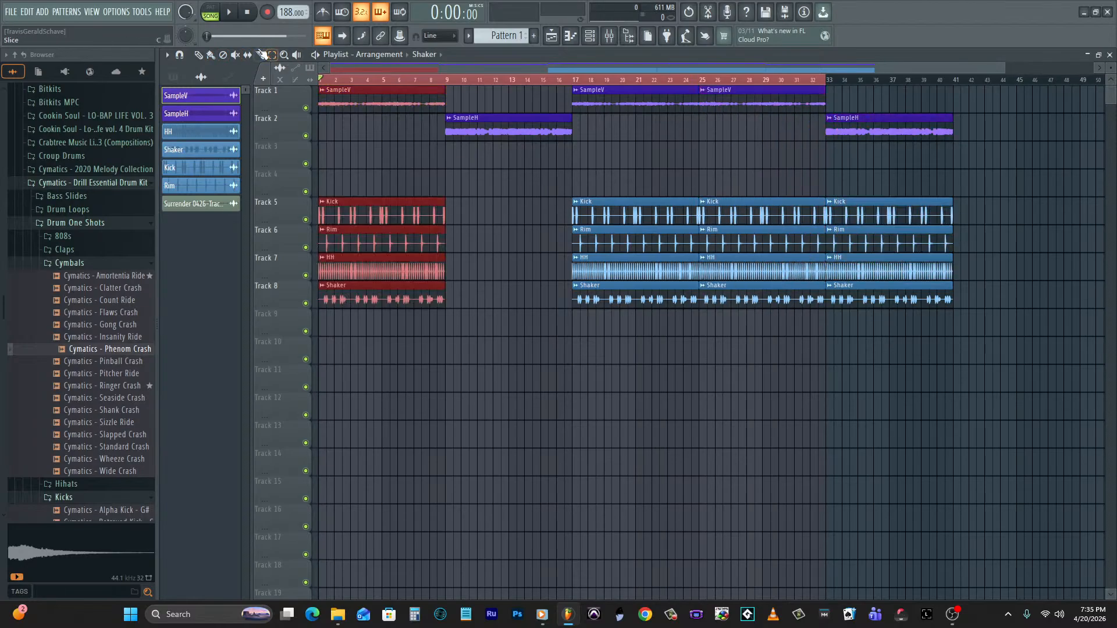
drag(374, 102, 1007, 93)
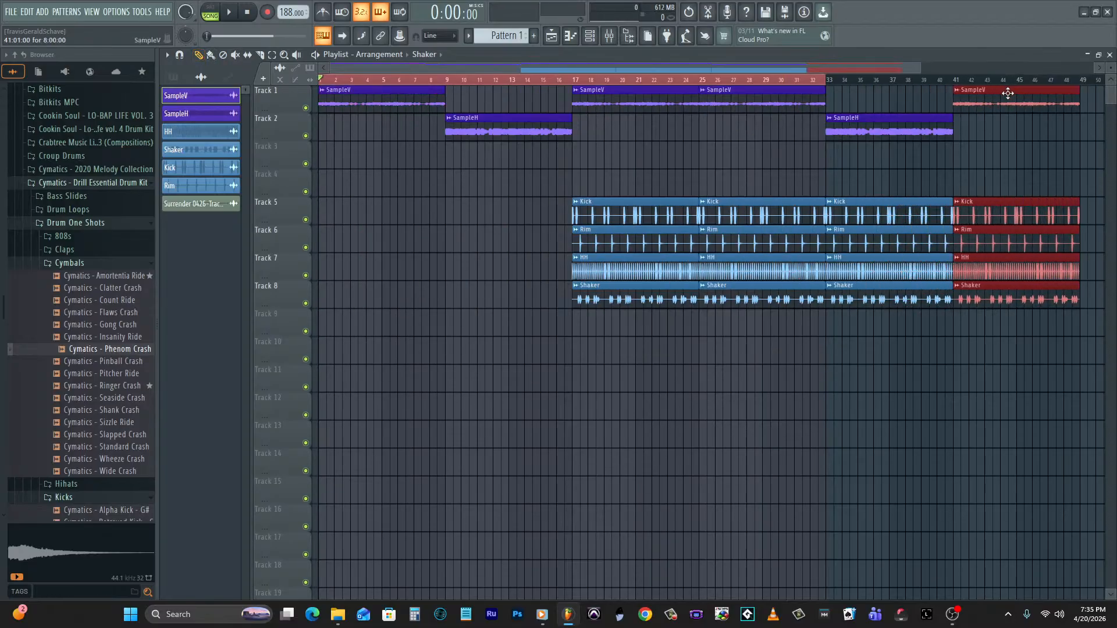
Copy the SampleH and drum clips at bar 33 and place the copy at bar 49.
drag(918, 68, 1094, 68)
click(277, 55)
drag(707, 112, 757, 338)
key(ctrl+c)
key(ctrl+v)
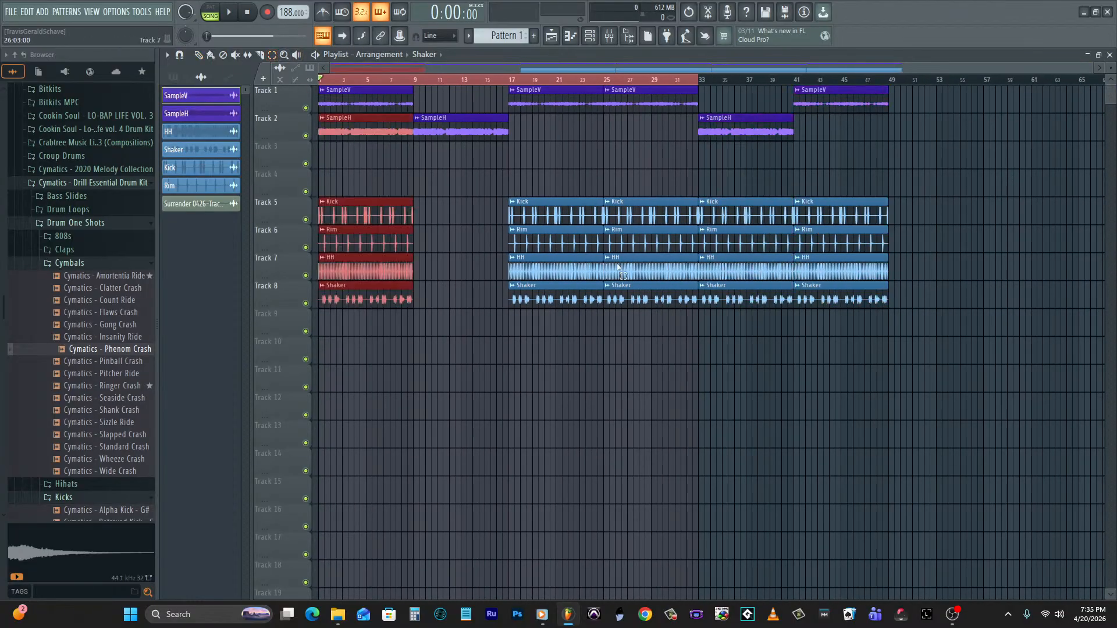
drag(302, 130, 917, 130)
Paste the SampleH and drum section again at bar 57 and select the entire arrangement.
key(ctrl+v)
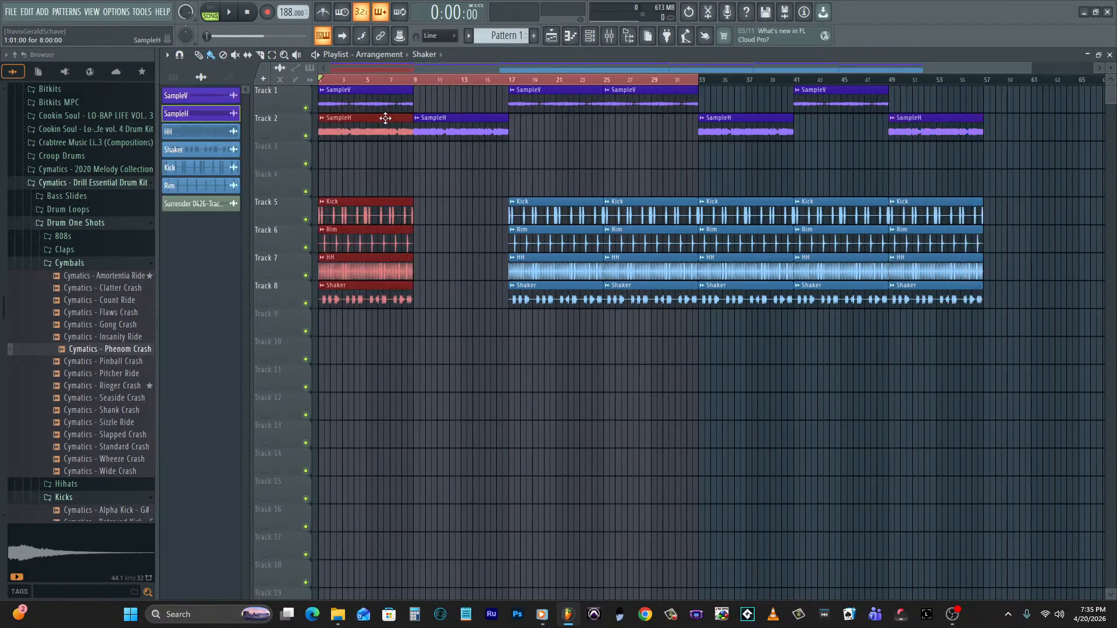
drag(305, 118, 1036, 104)
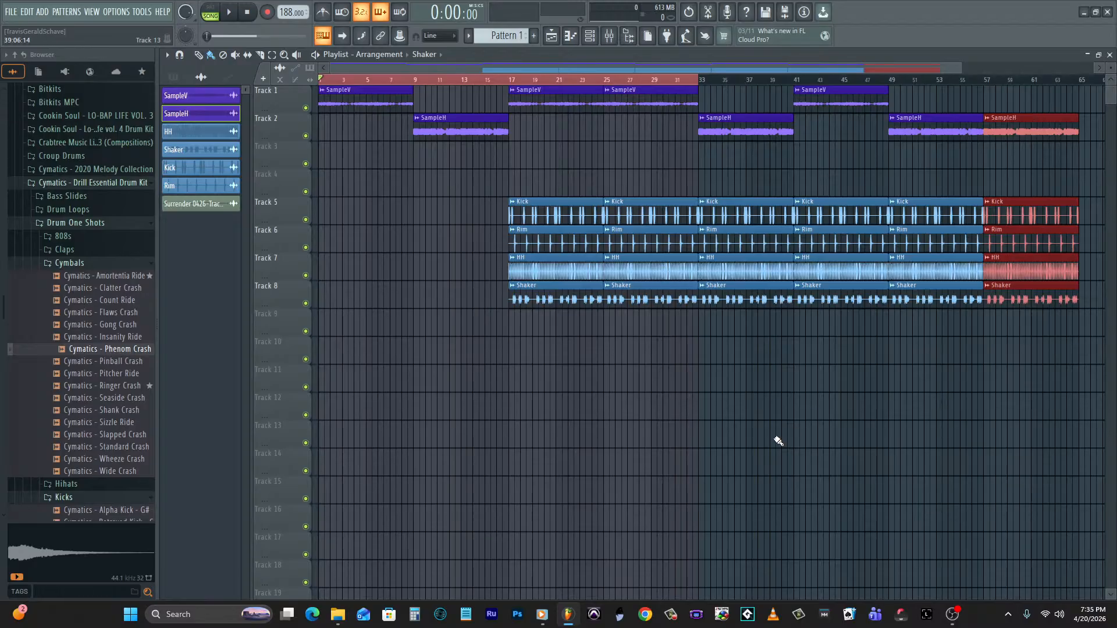
click(760, 413)
key(ctrl+a)
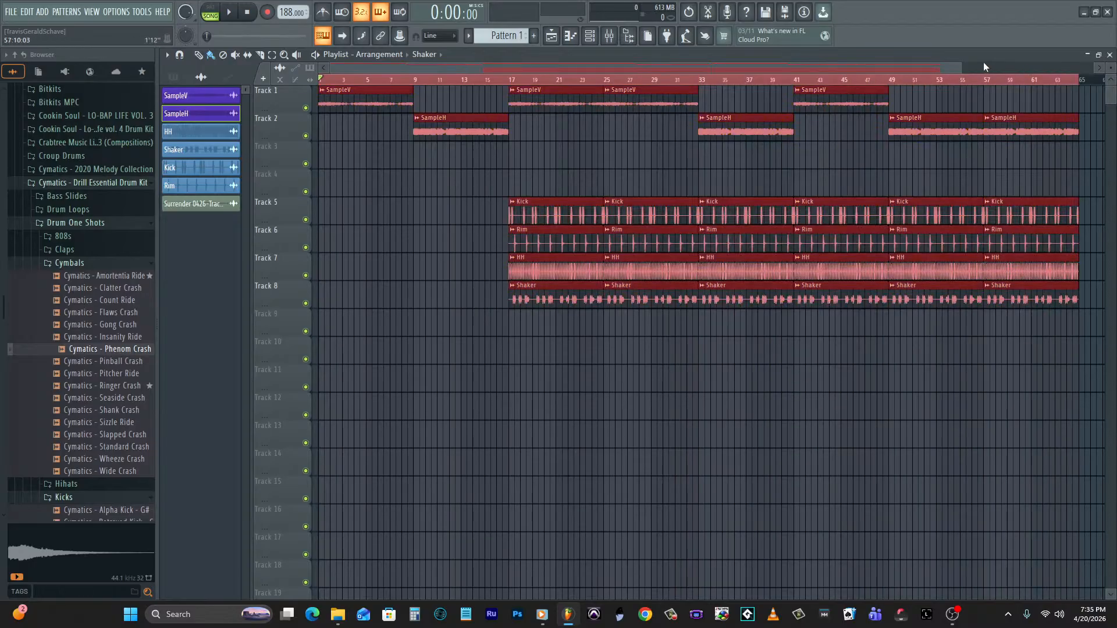
Add a Kick clip on Track 5 and a Rim clip on Track 6 at bar 9 and trim their starts to bar 16.
click(959, 66)
drag(962, 69, 671, 69)
click(501, 216)
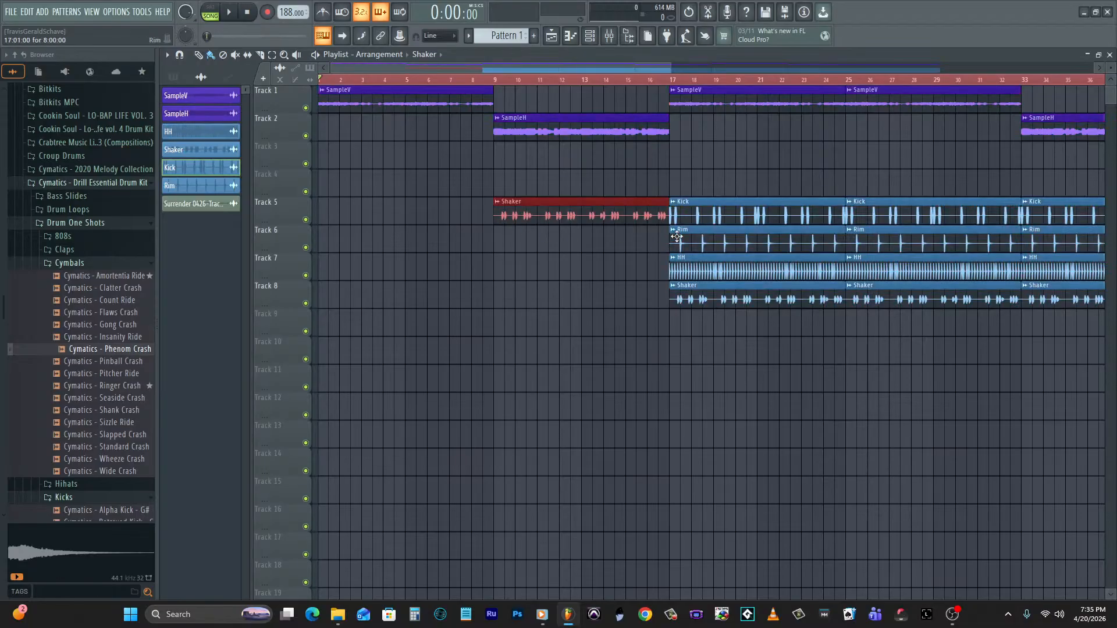
click(499, 219)
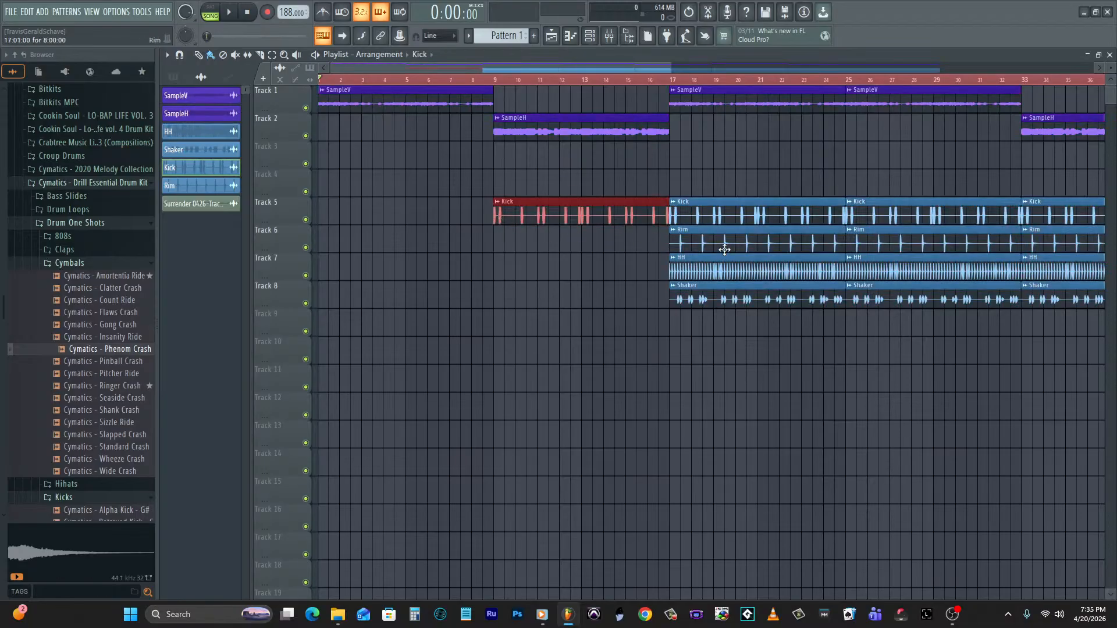
click(724, 249)
click(494, 239)
drag(495, 220, 569, 232)
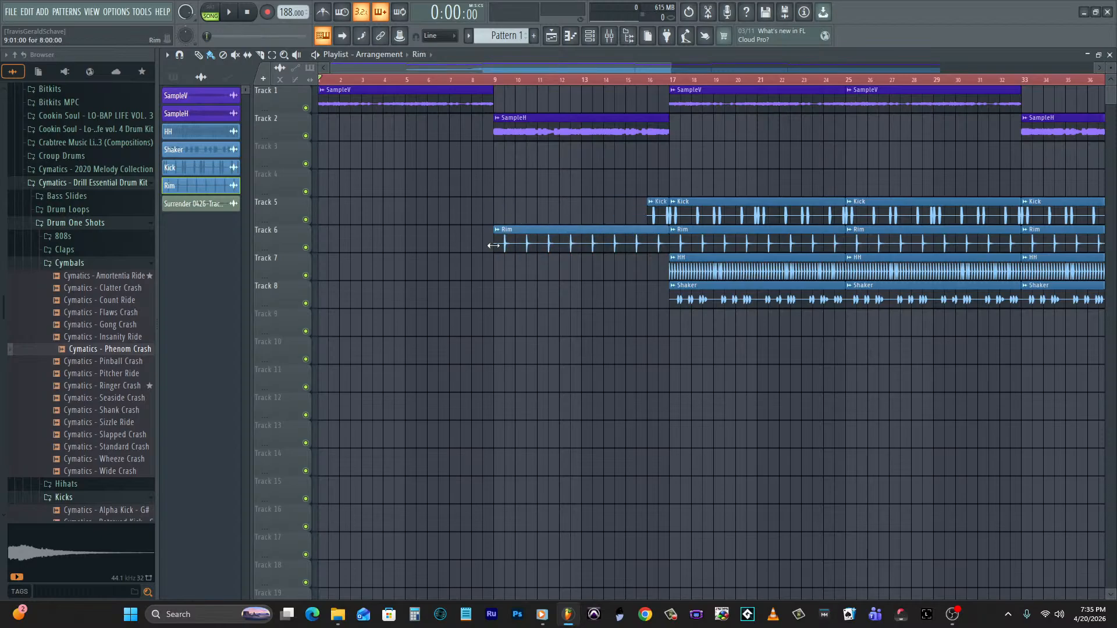
drag(493, 245, 640, 269)
Shorten the first SampleH clip to end midway through bar 16, then play the transition into bar 17 and stop.
drag(669, 136, 659, 136)
key(space)
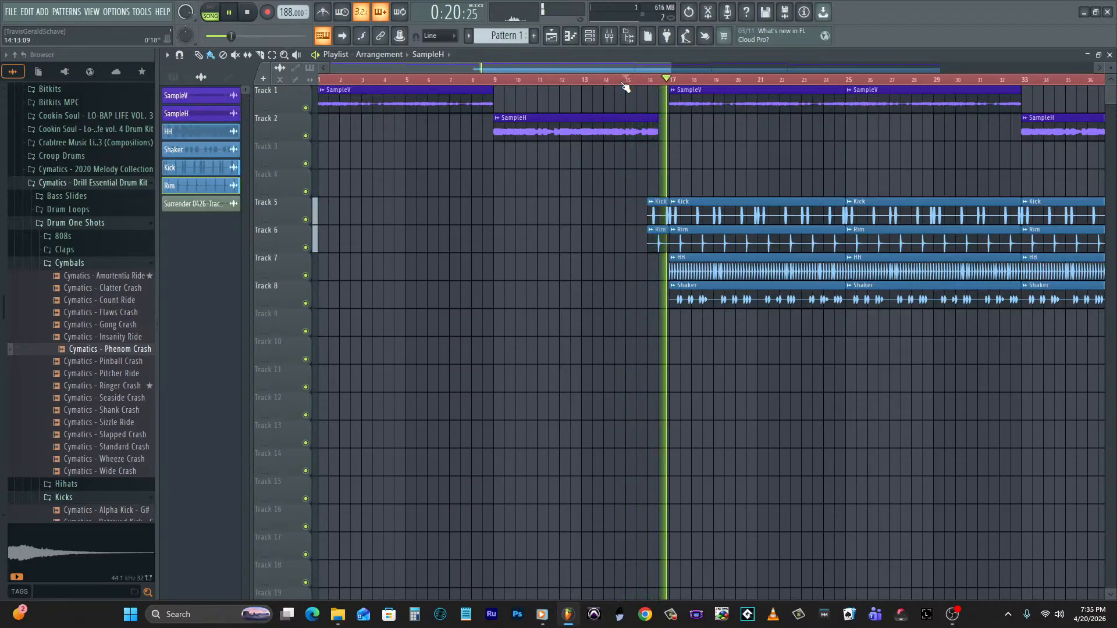
key(space)
click(248, 13)
Play the song from the start while trimming the SampleV, HH and Shaker clips at bar 41 to end midway through bar 48.
key(space)
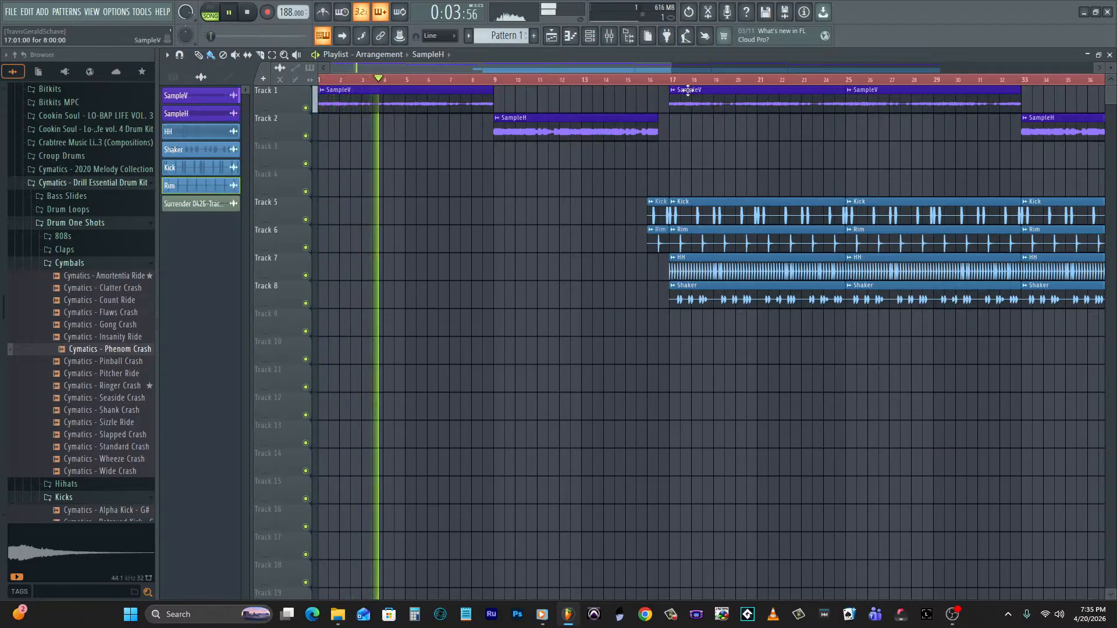
drag(655, 65, 860, 88)
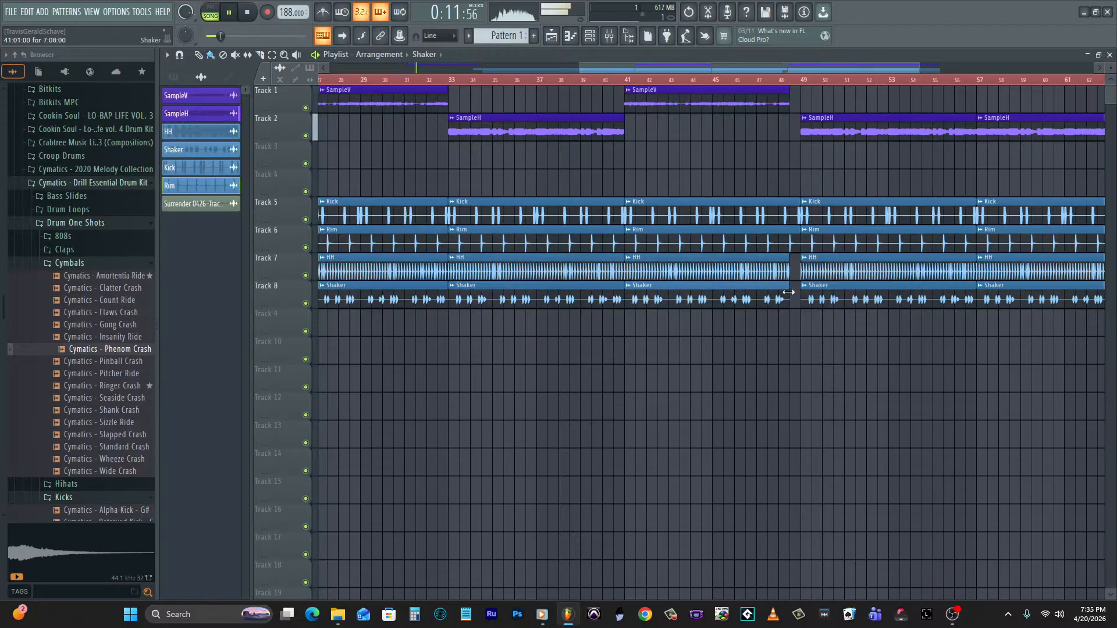
drag(579, 67, 323, 65)
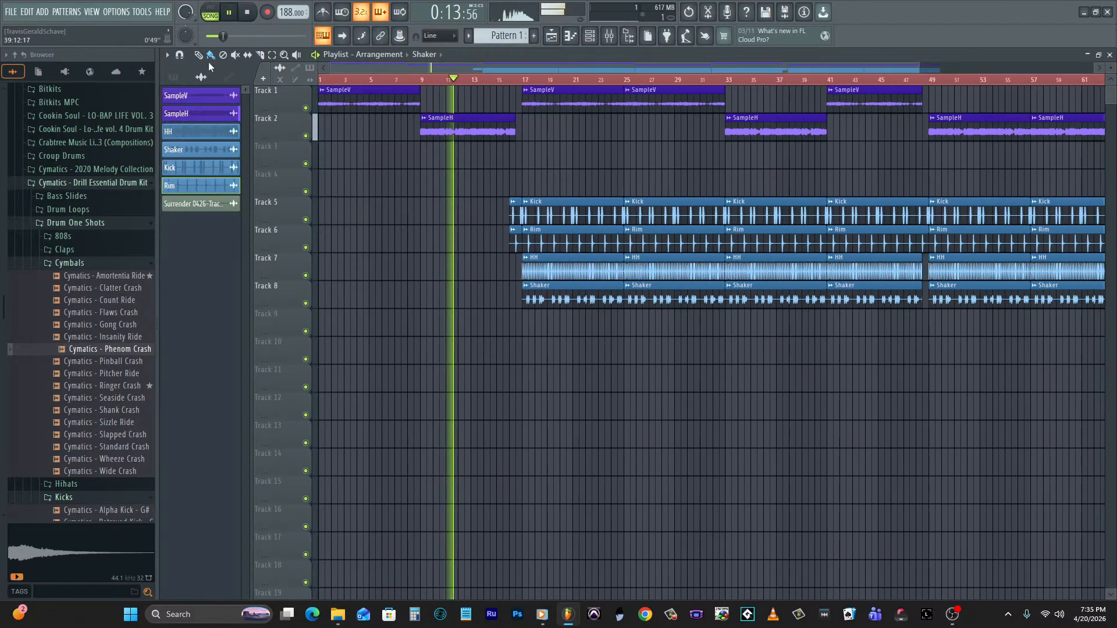
drag(920, 66, 1024, 85)
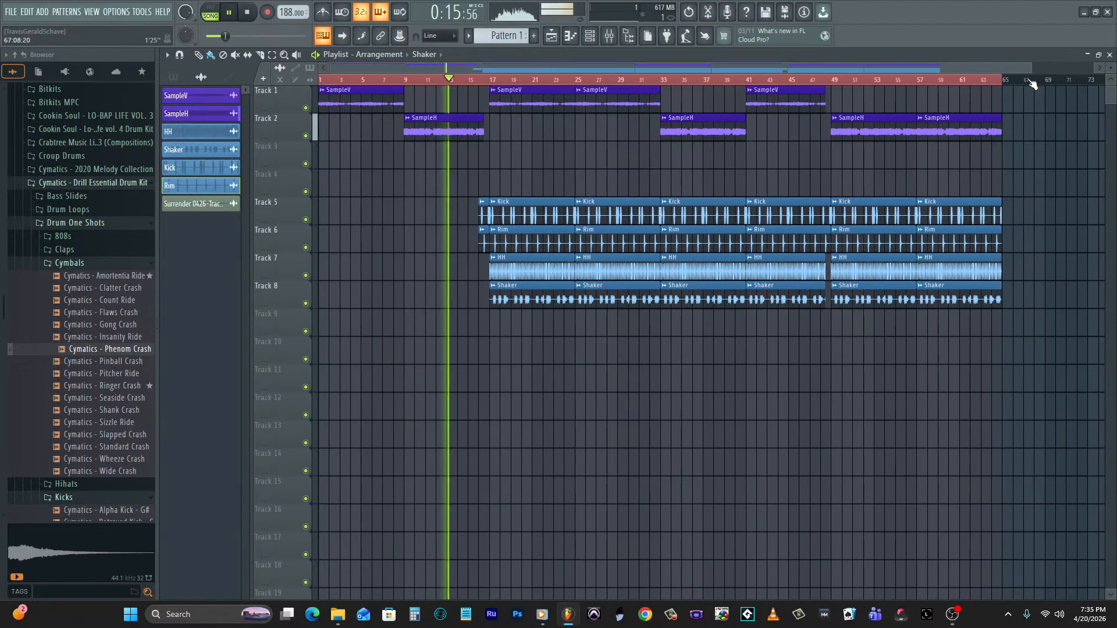
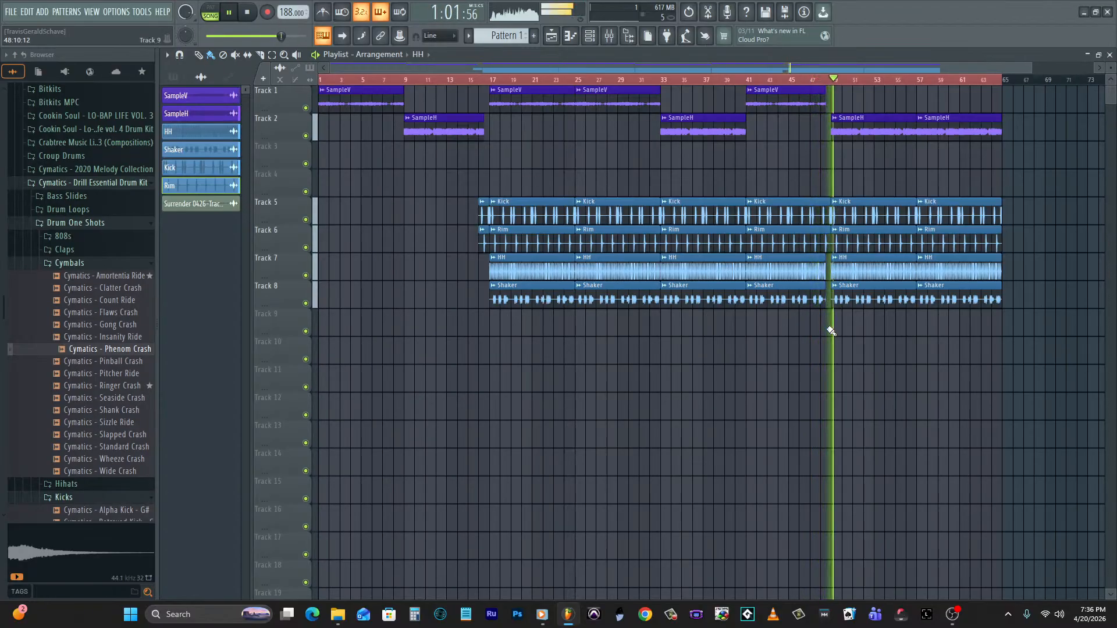
key(space)
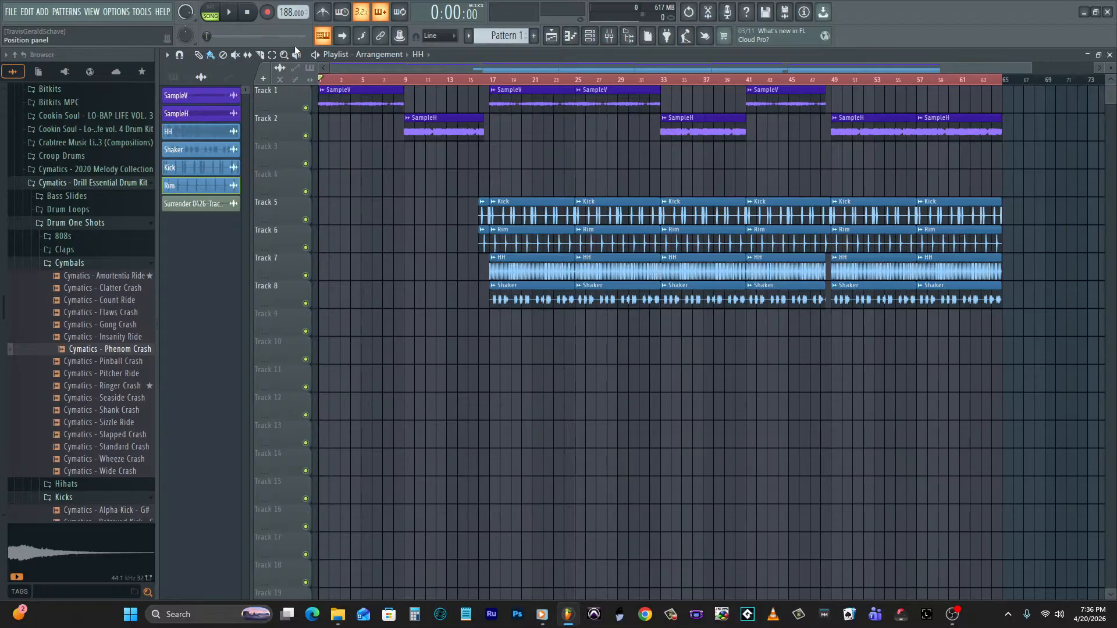
Show all channels in the Channel rack and preview the unused Surrender 0426 Track-002 audio clip.
click(592, 36)
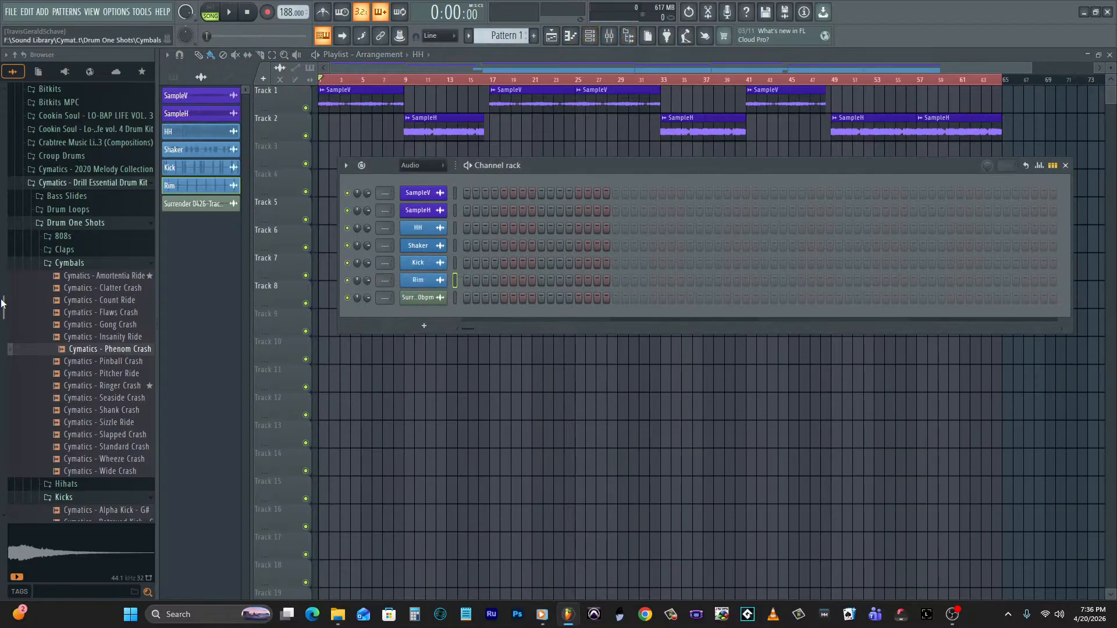
click(416, 176)
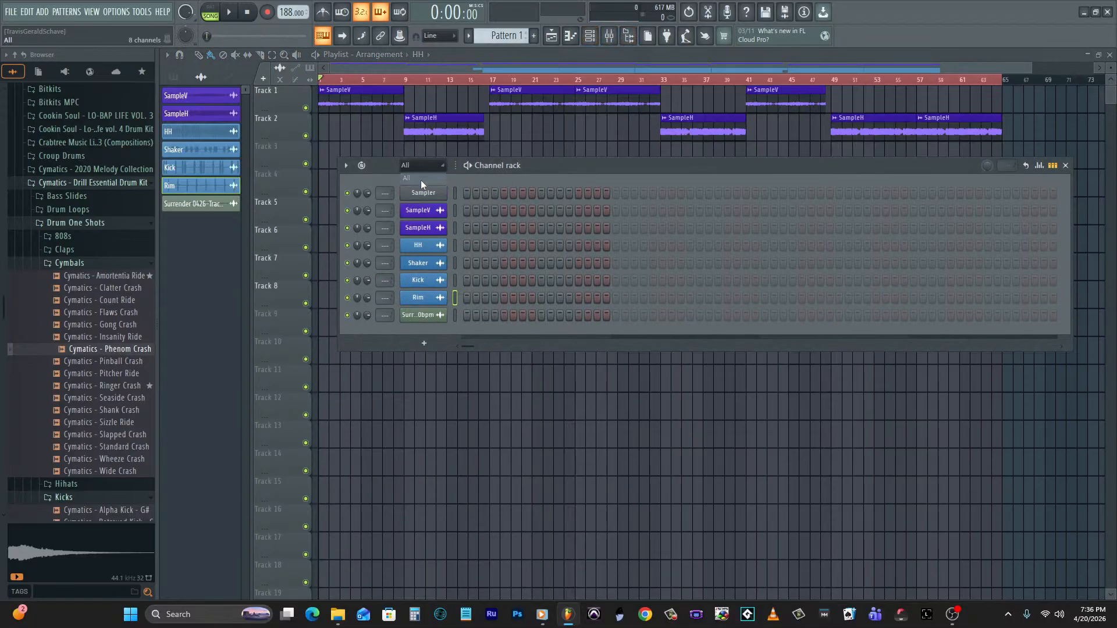
click(422, 316)
click(603, 170)
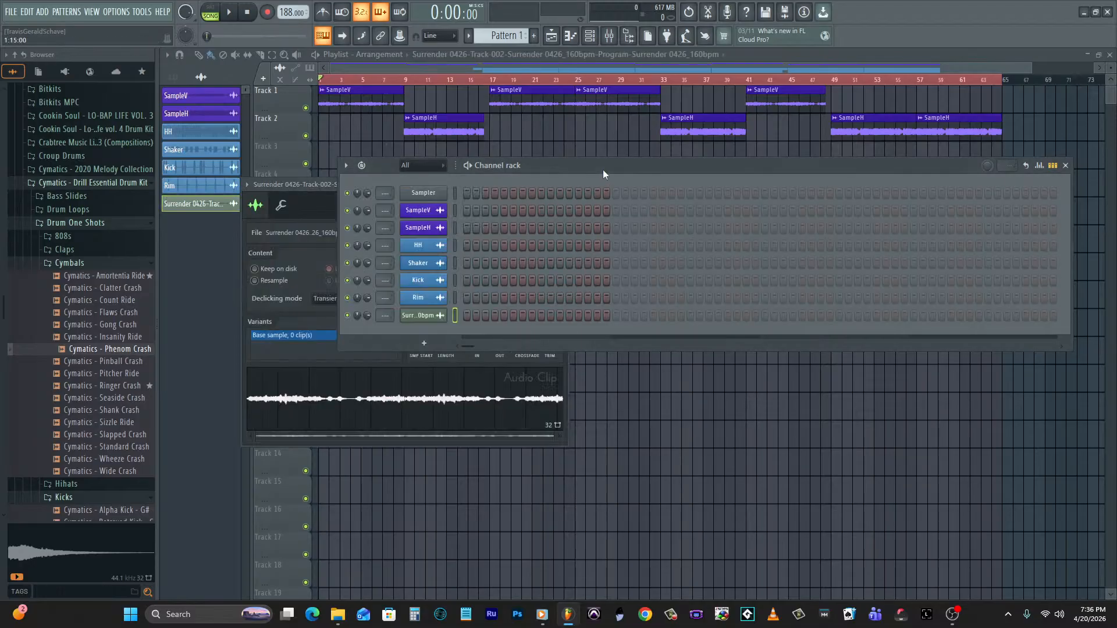
click(419, 317)
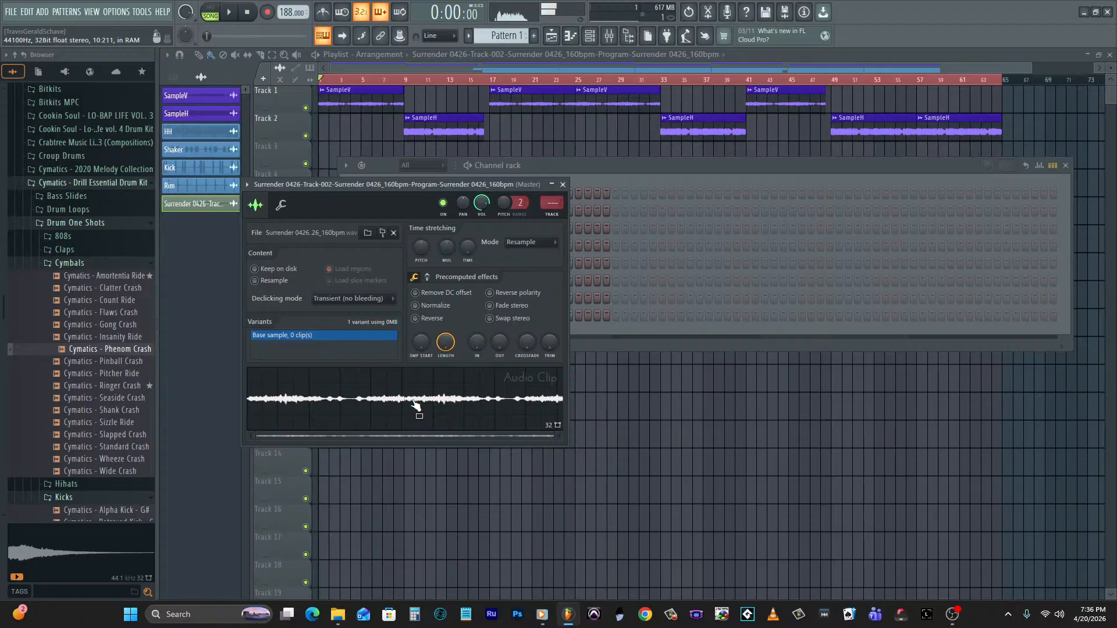
click(618, 173)
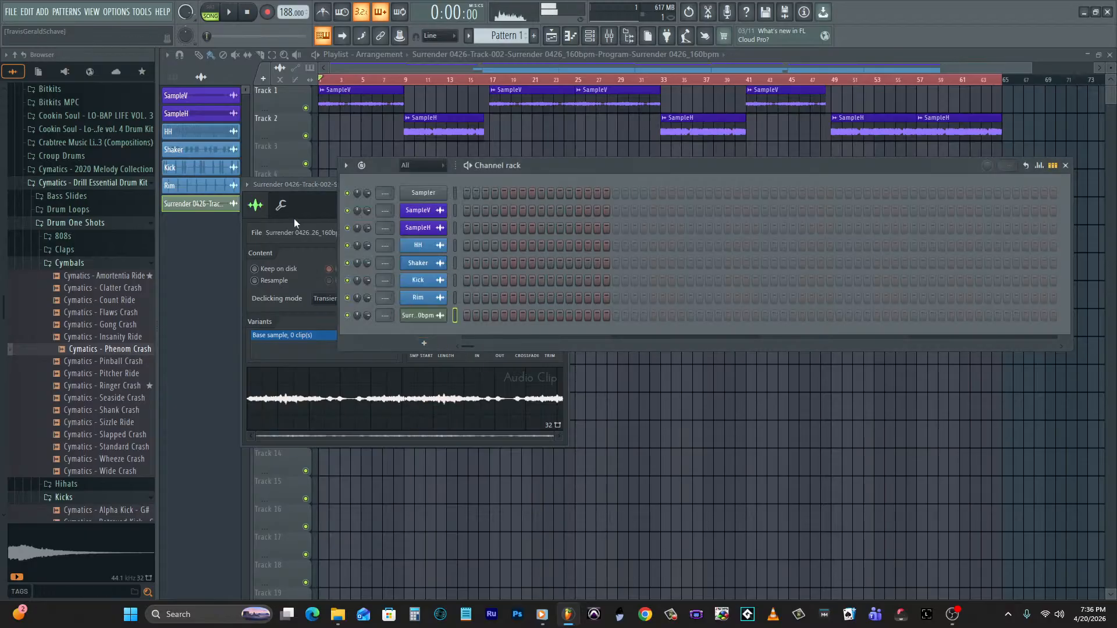
Browse the Sound Library to the 808's folder and audition the Chop 808 6 and Chop 808 5 samples.
scroll(6, 300, up, 15)
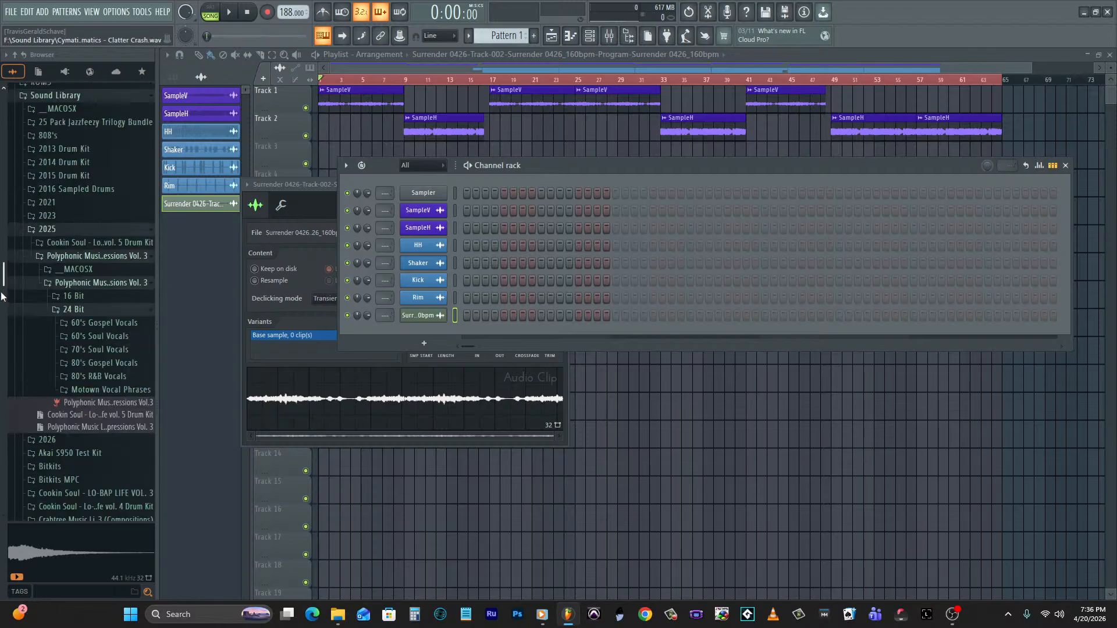
scroll(4, 314, down, 6)
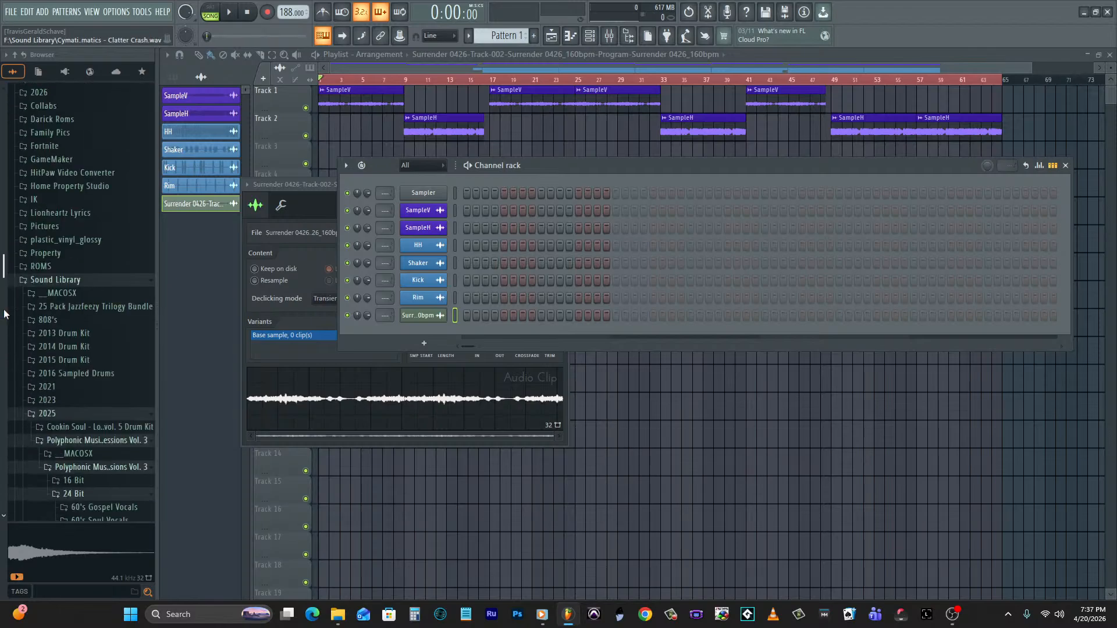
scroll(4, 314, up, 15)
scroll(4, 314, down, 8)
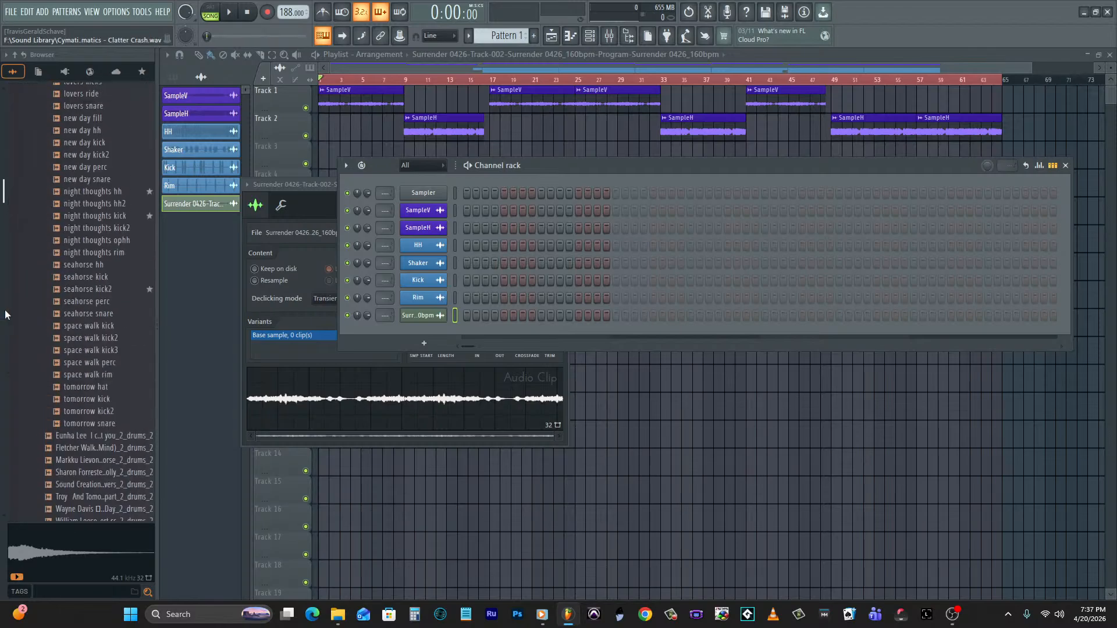
scroll(5, 315, down, 8)
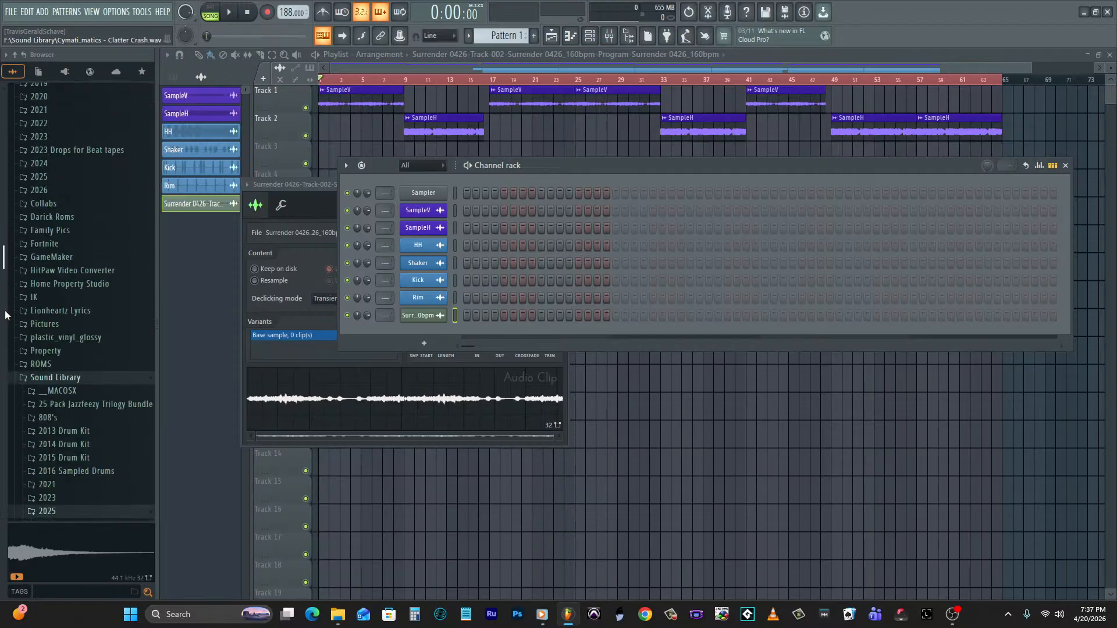
click(48, 309)
click(88, 386)
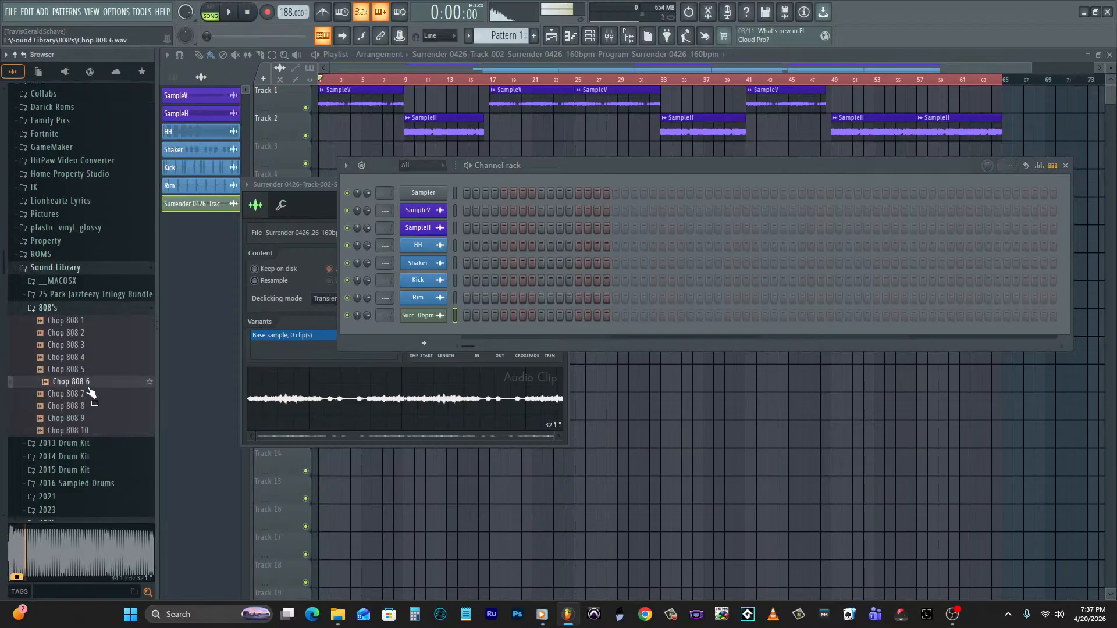
key(Up)
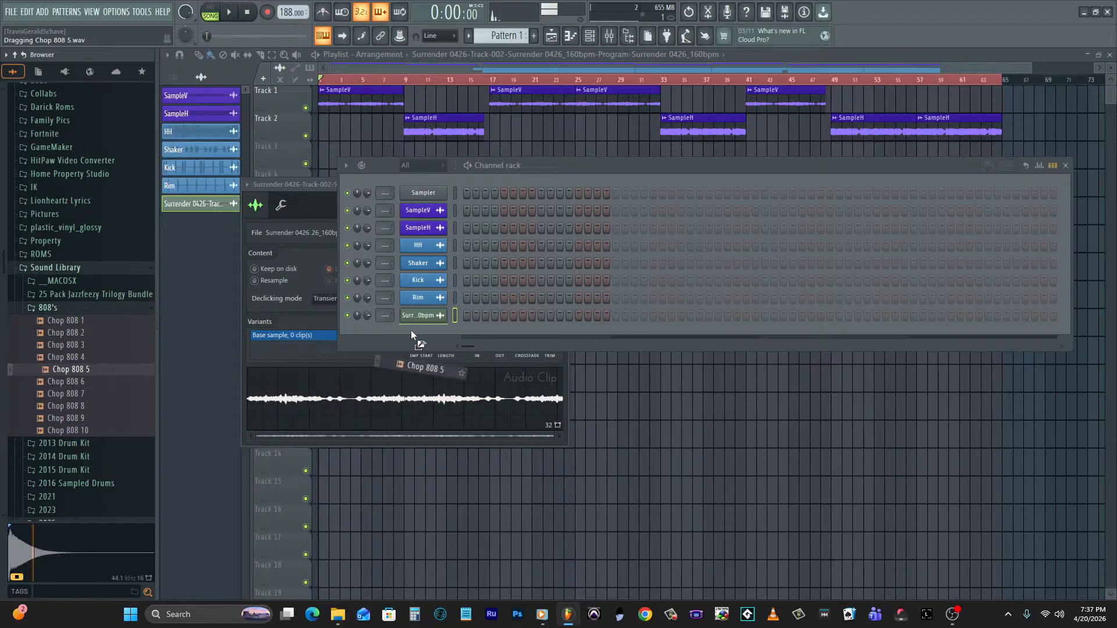
Add the Chop 808 5 sample as a new channel in the Channel rack and show its miscellaneous settings.
drag(411, 330, 412, 332)
click(417, 333)
click(335, 224)
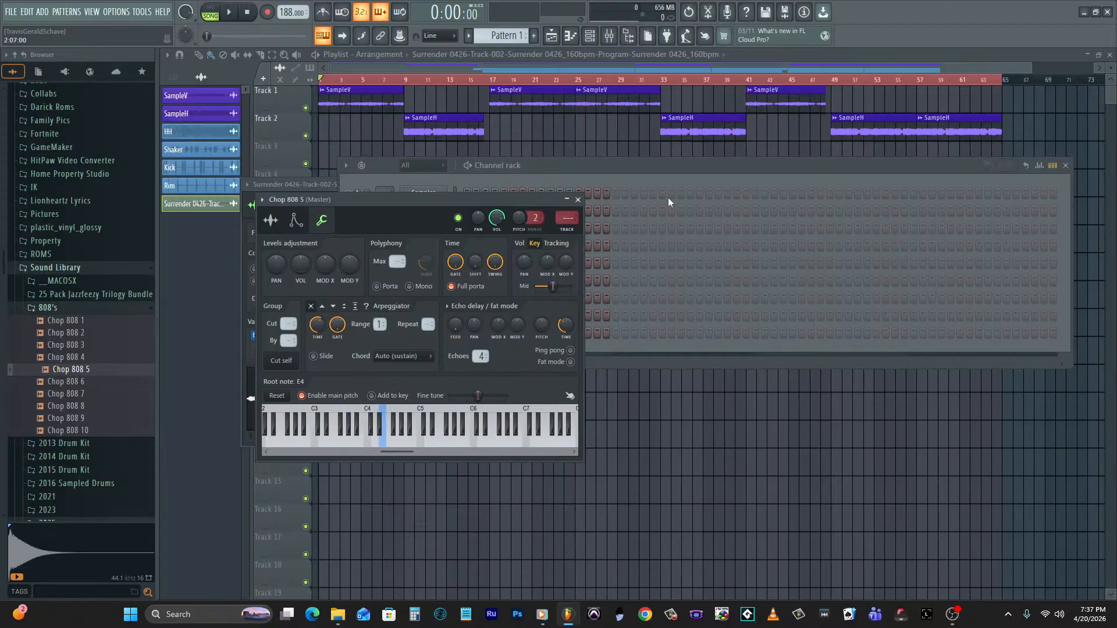
Set bars 17 to 25 as the playlist time selection and open the Piano roll for the Chop 808 5 channel.
click(273, 56)
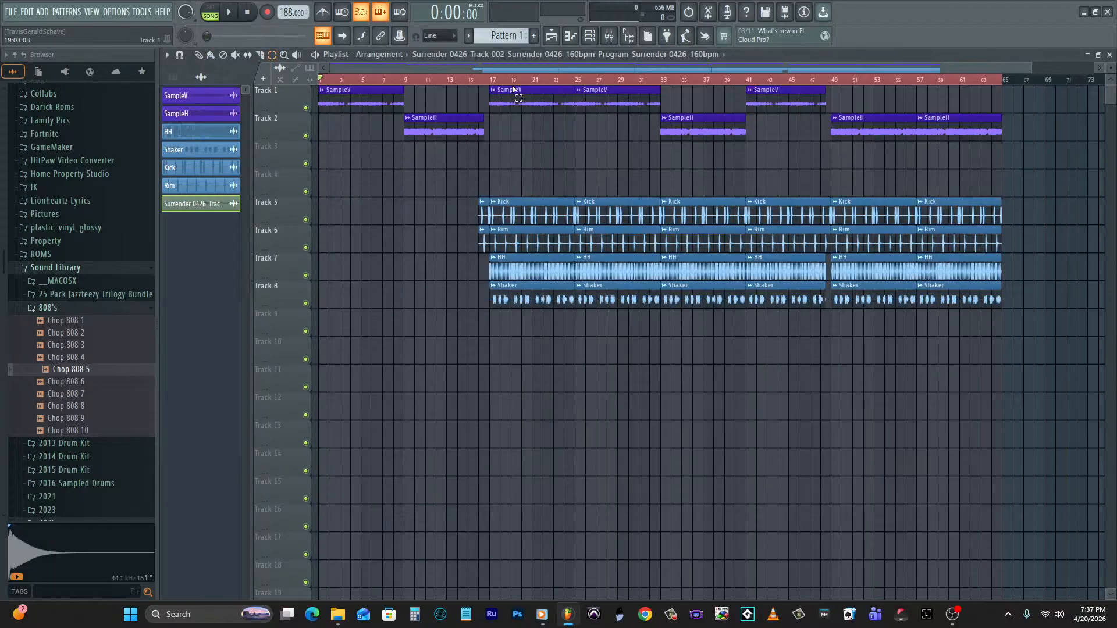
drag(489, 81, 536, 84)
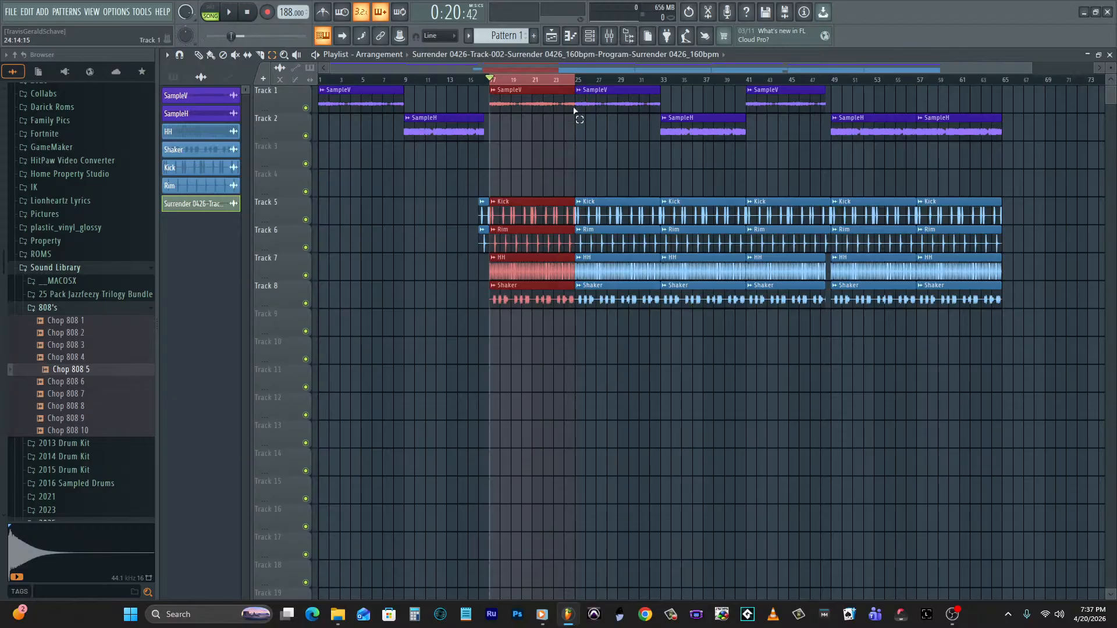
click(173, 77)
drag(496, 167, 491, 173)
click(592, 36)
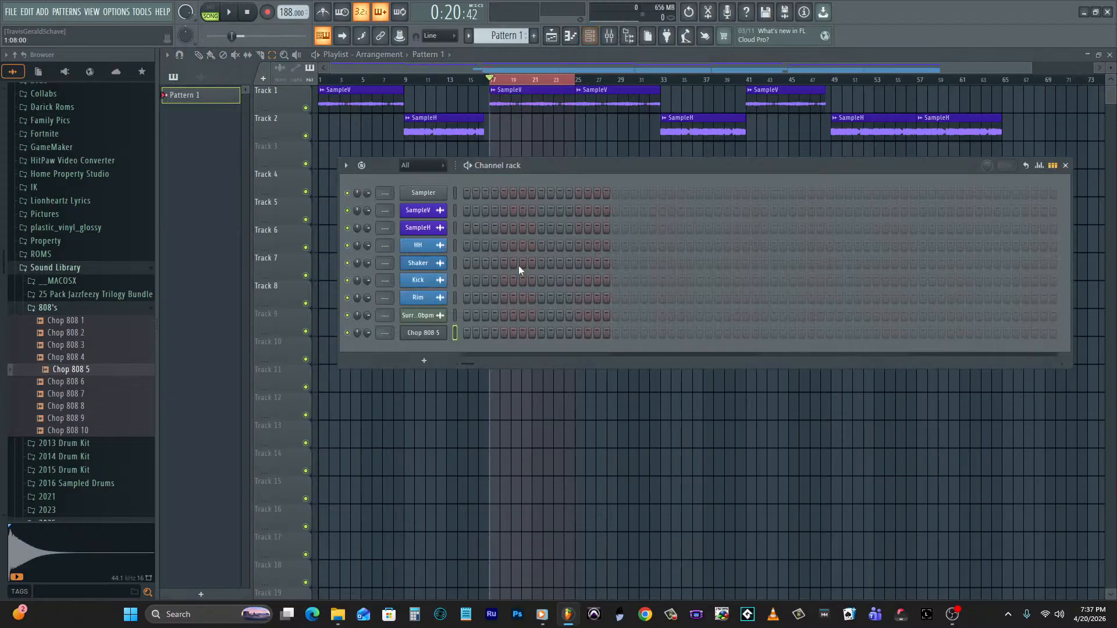
right_click(440, 332)
click(486, 330)
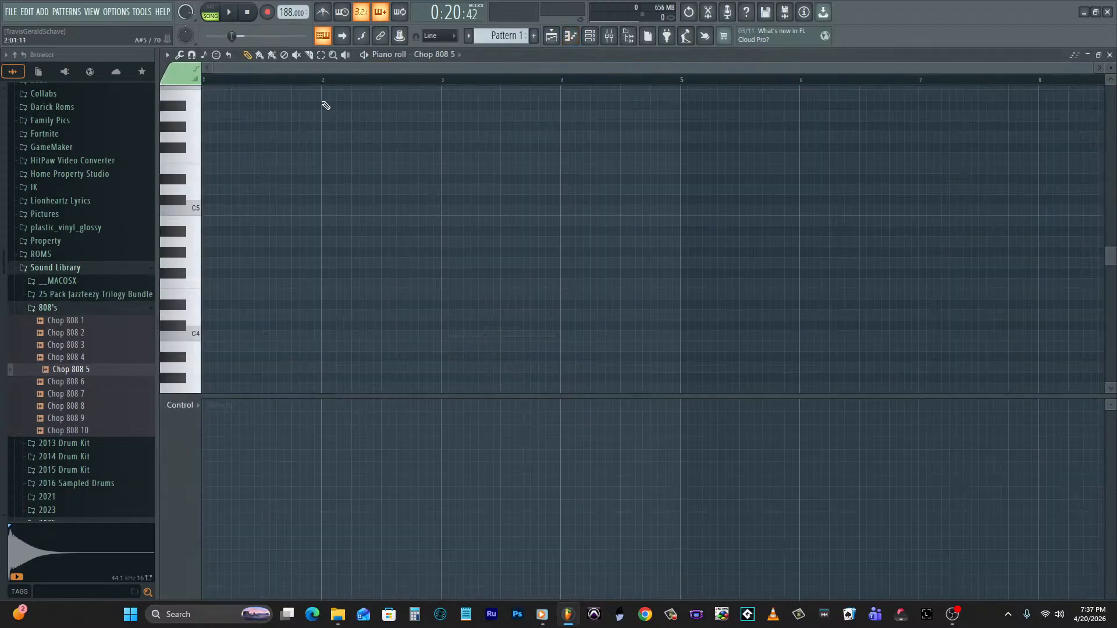
Play the selected section repeatedly while trying out Chop 808 5 notes against the beat.
key(space)
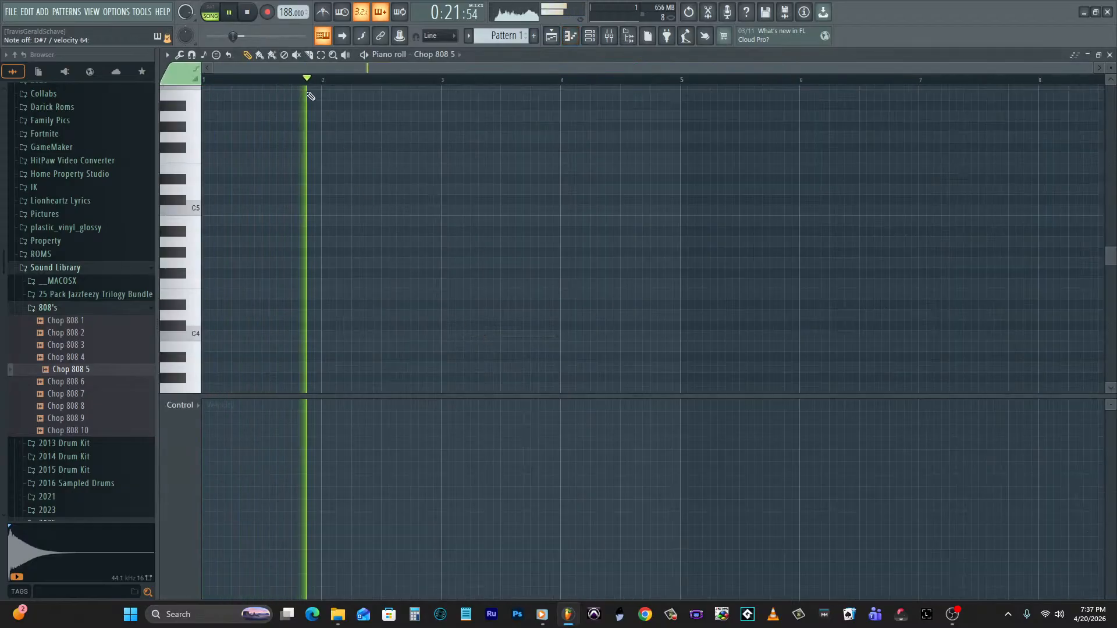
key(space)
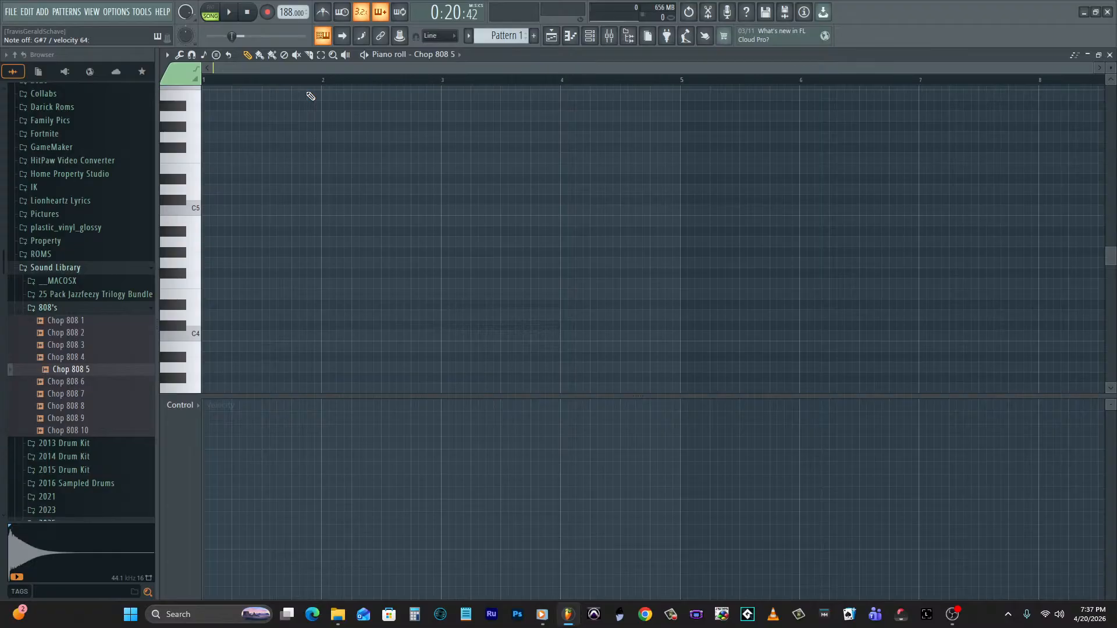
key(space)
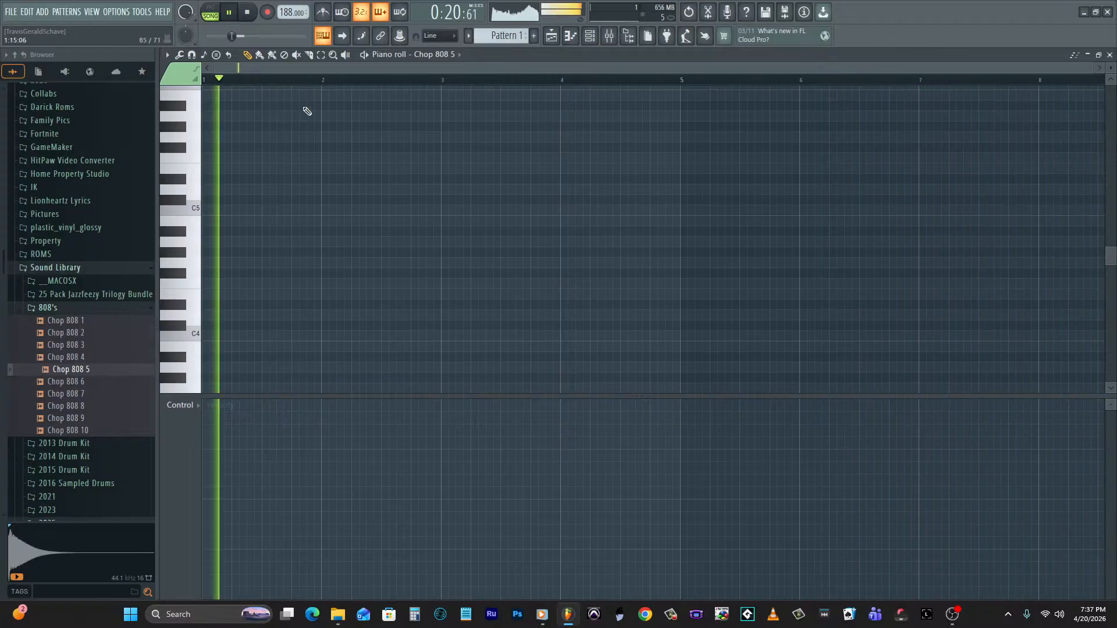
key(space)
Add C8 notes on beats 1 and 2 of bar 1 and beat 2 of bar 2, with the velocity at 100%.
scroll(209, 203, up, 4)
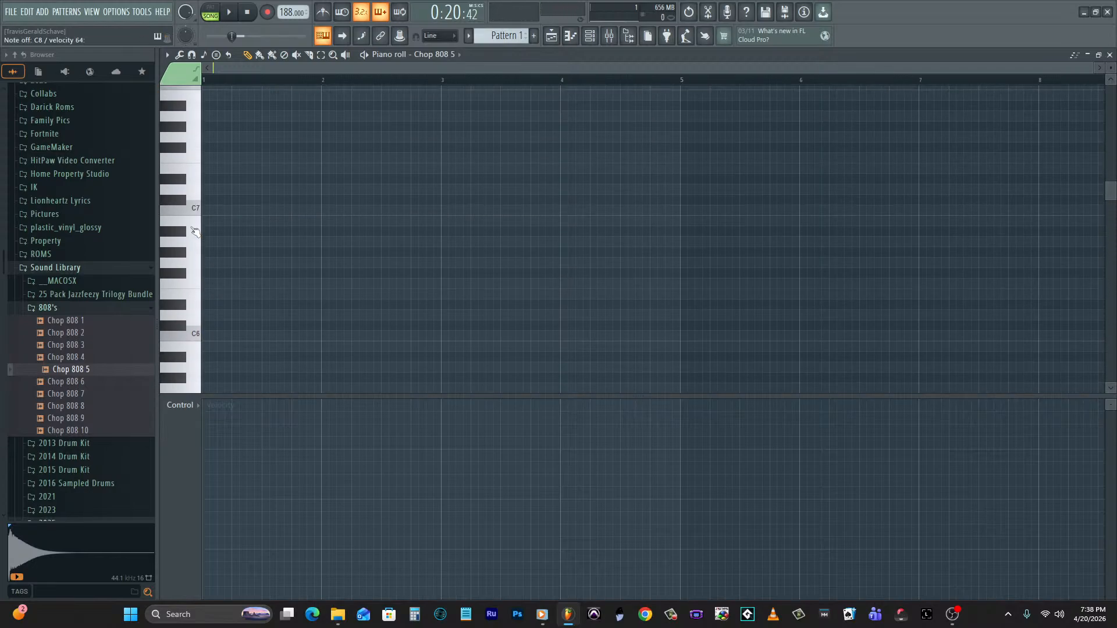
scroll(200, 230, up, 3)
click(209, 169)
drag(154, 178, 158, 179)
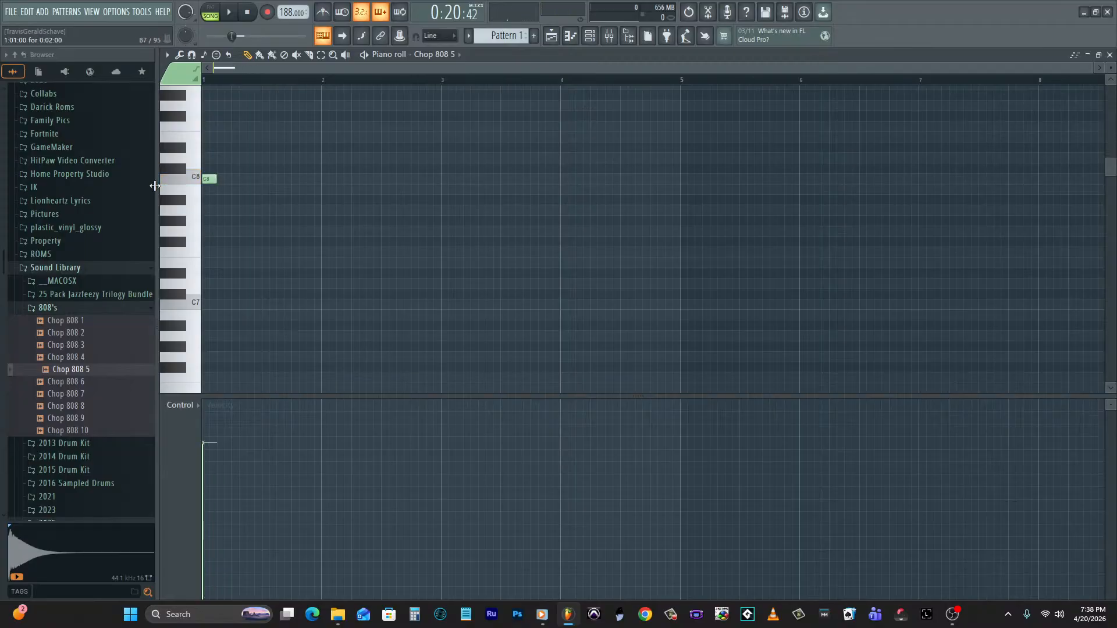
click(239, 179)
drag(207, 417, 232, 344)
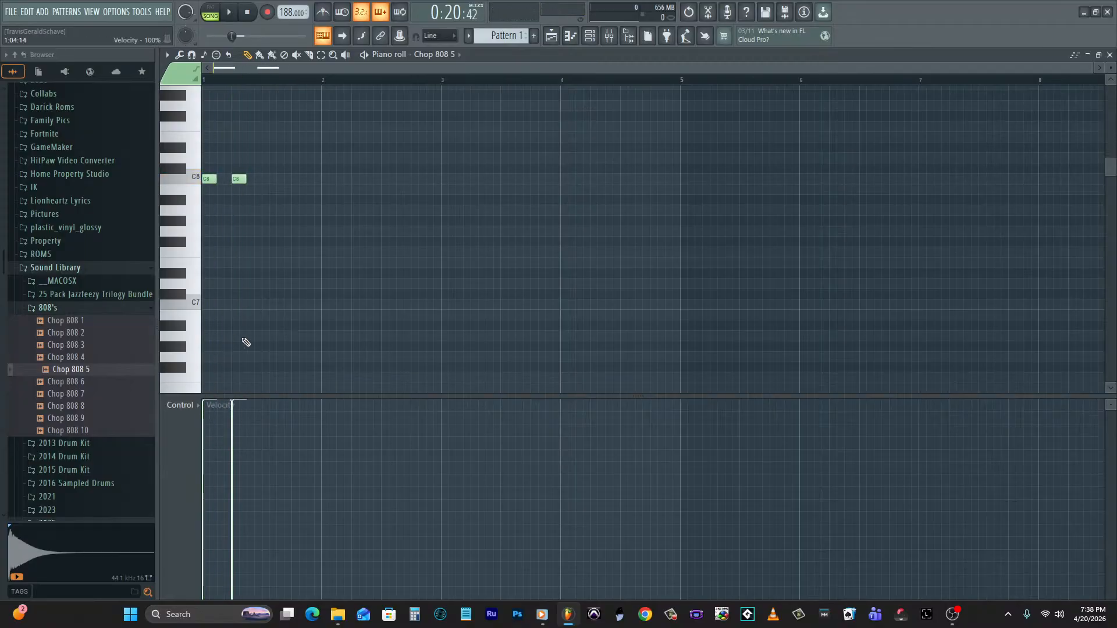
key(space)
click(356, 178)
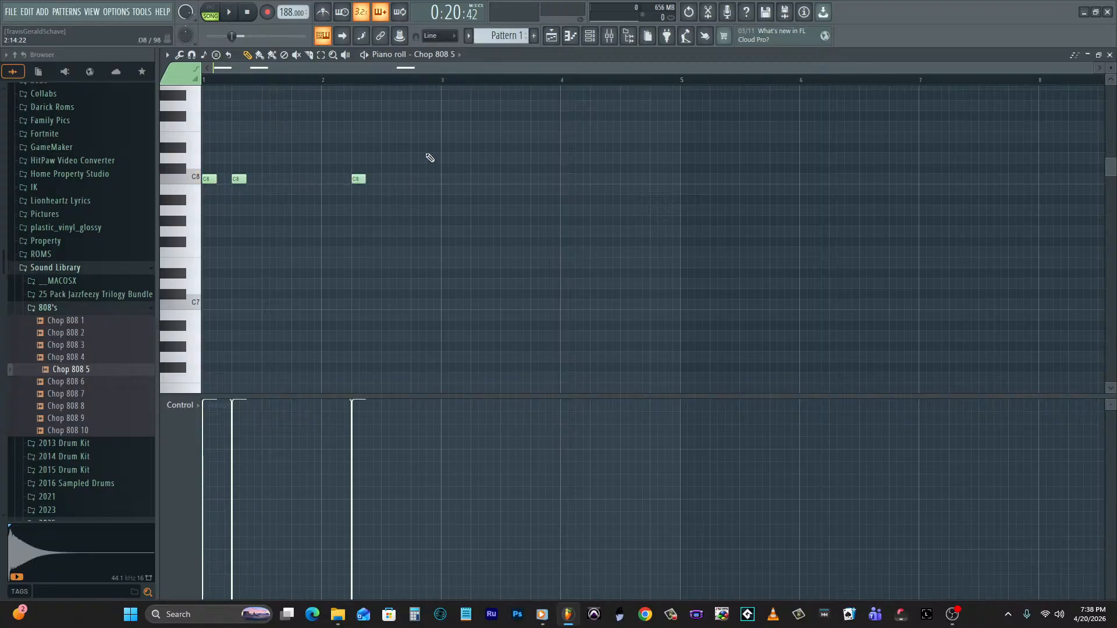
click(417, 221)
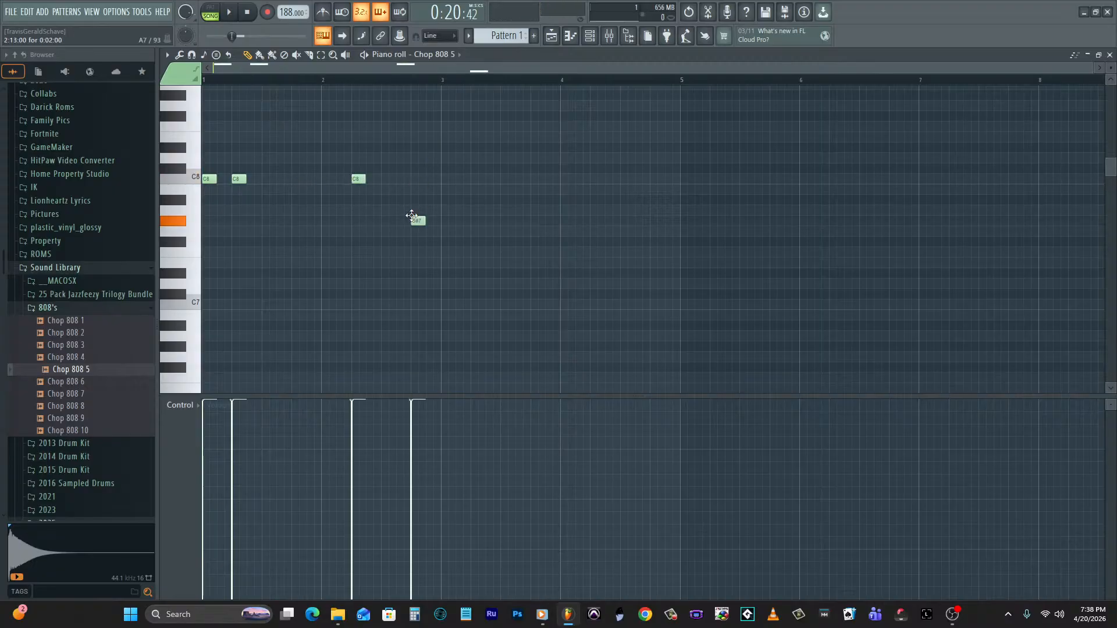
drag(326, 211, 334, 211)
key(space)
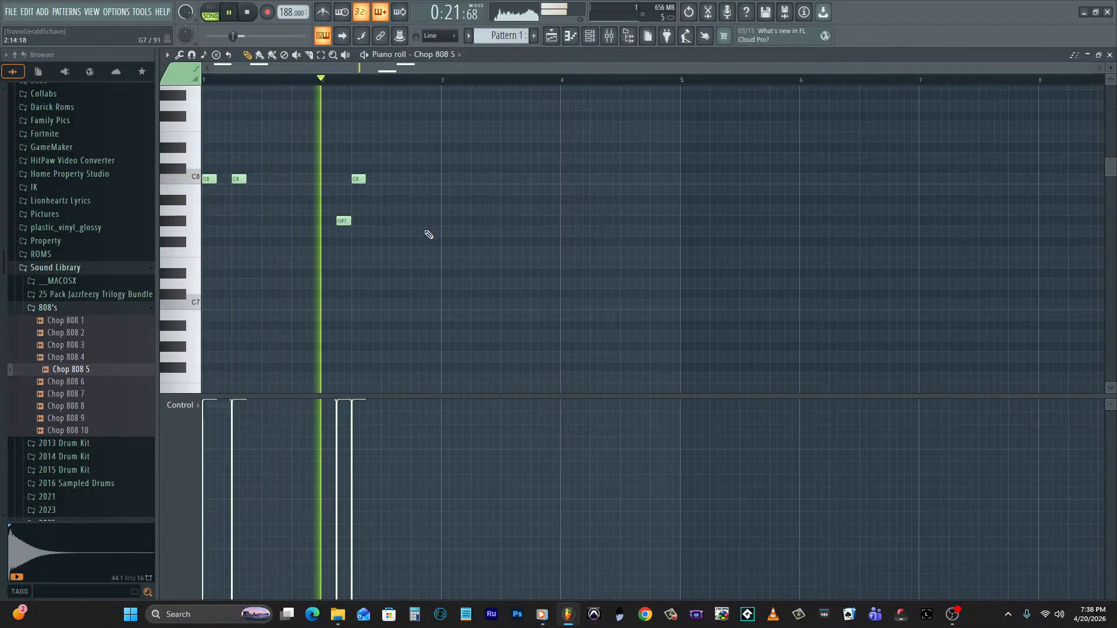
right_click(340, 220)
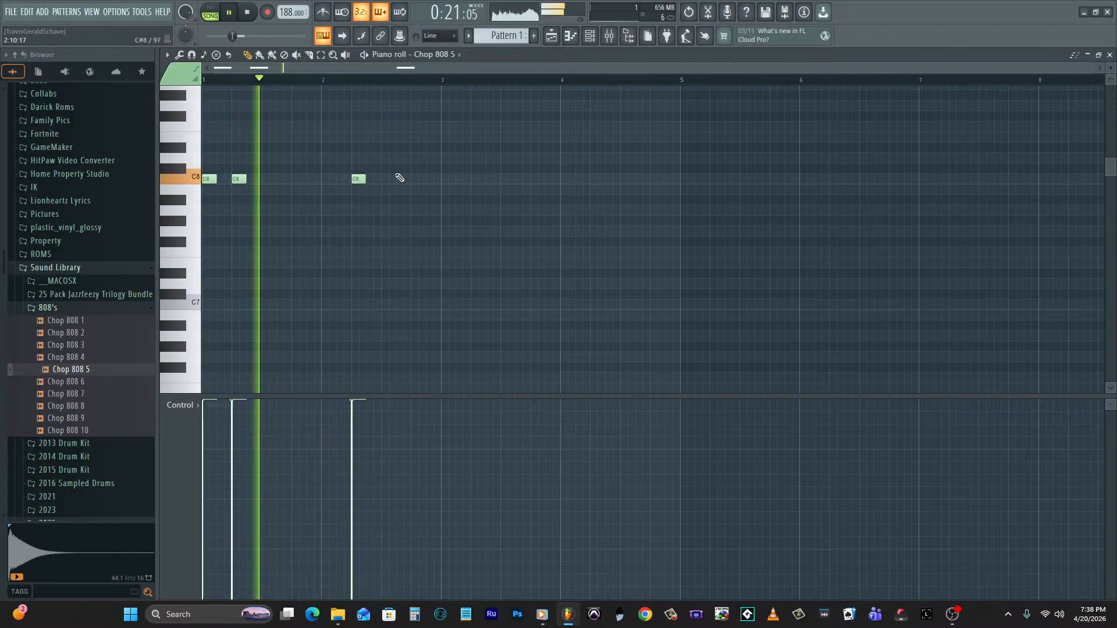
Add a D#8 note half a beat before the C8 in bar 2 and another C8 midway between beats 3 and 4.
click(328, 145)
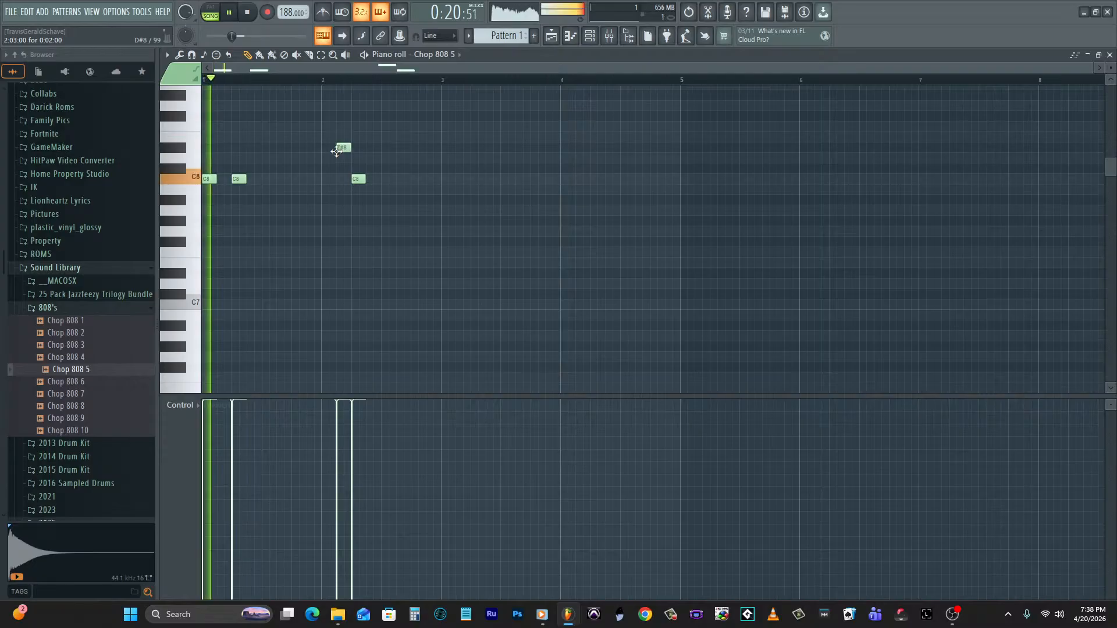
key(space)
click(404, 181)
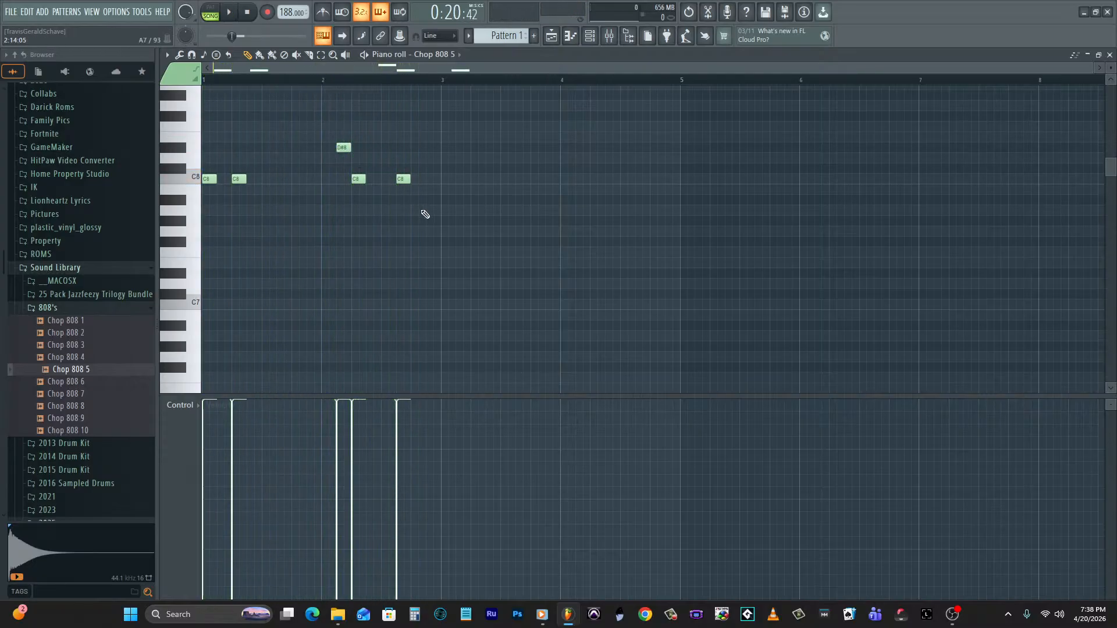
Add C8 notes on beats 1 and 2 of bar 3, removing the misplaced note between them, and play the pattern.
click(446, 180)
click(467, 180)
double_click(467, 181)
click(635, 223)
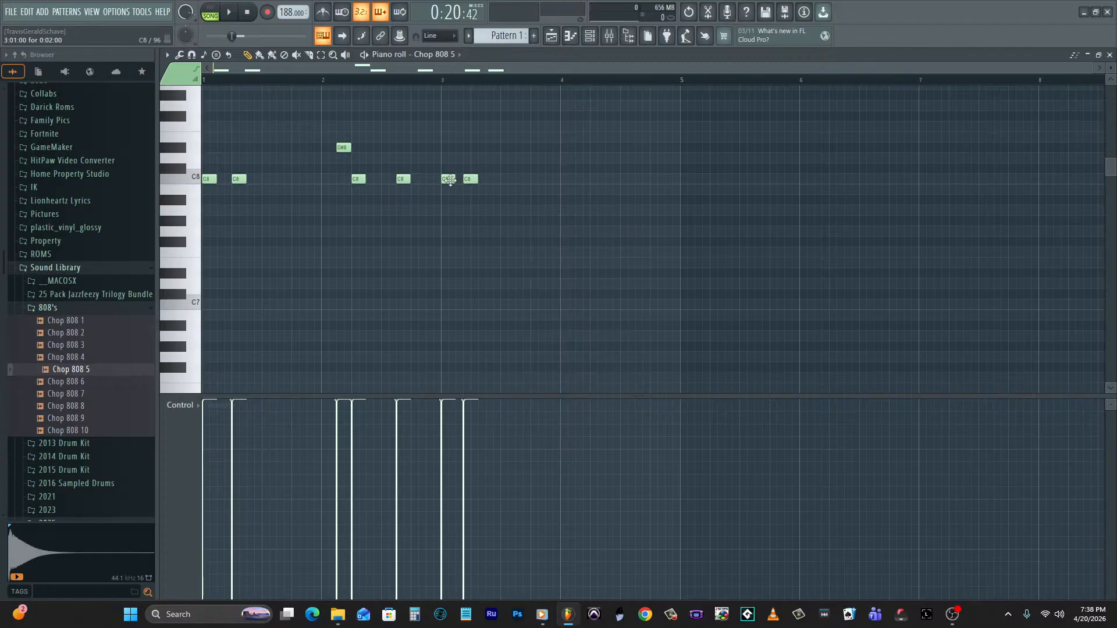
right_click(471, 180)
key(space)
click(473, 181)
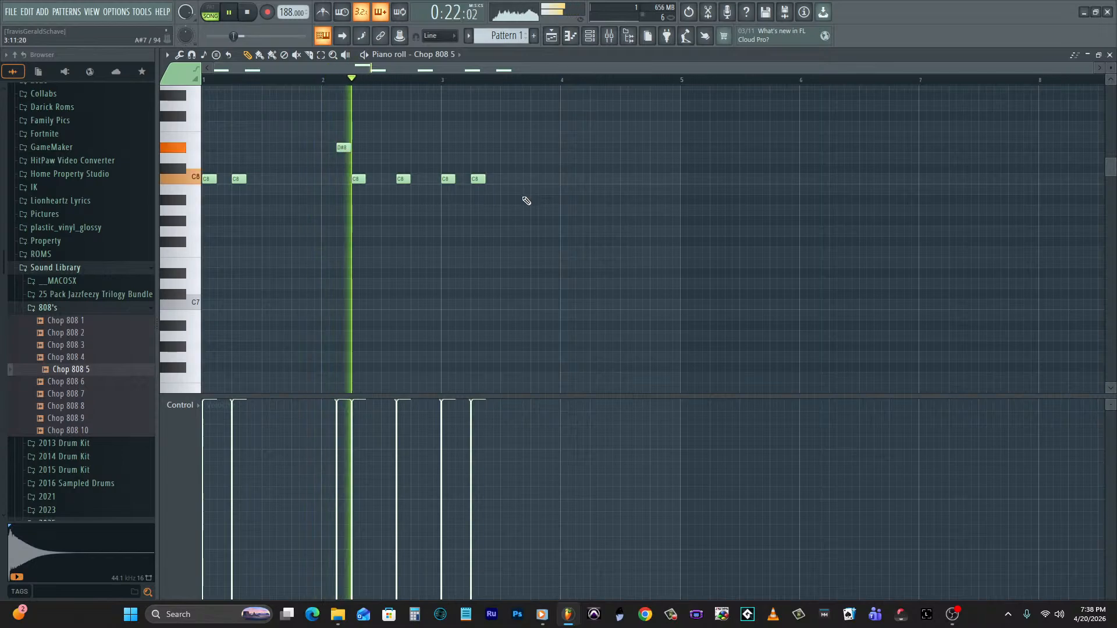
Add C8 notes on beat 4 of bar 3 and beat 1 of bar 4, plus a G#7 note on beat 2 of bar 4.
key(space)
click(534, 181)
click(564, 181)
key(space)
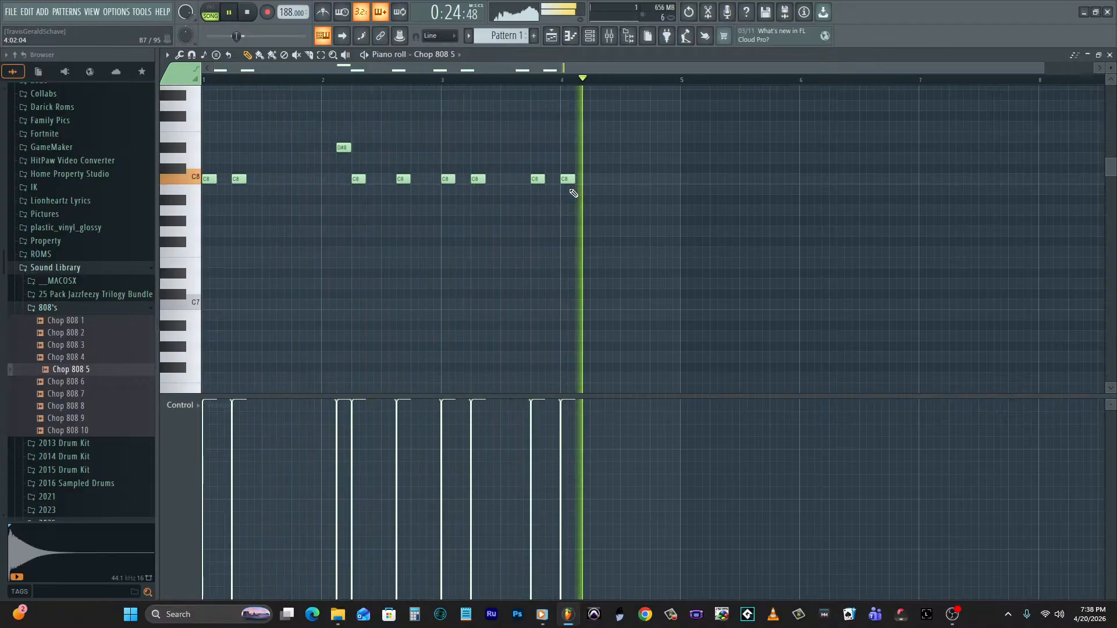
key(space)
click(598, 180)
drag(599, 180, 593, 229)
Enable the volume envelope of the Chop 808 5 channel with maximum hold and no attack, decay, sustain or release.
click(589, 35)
click(433, 333)
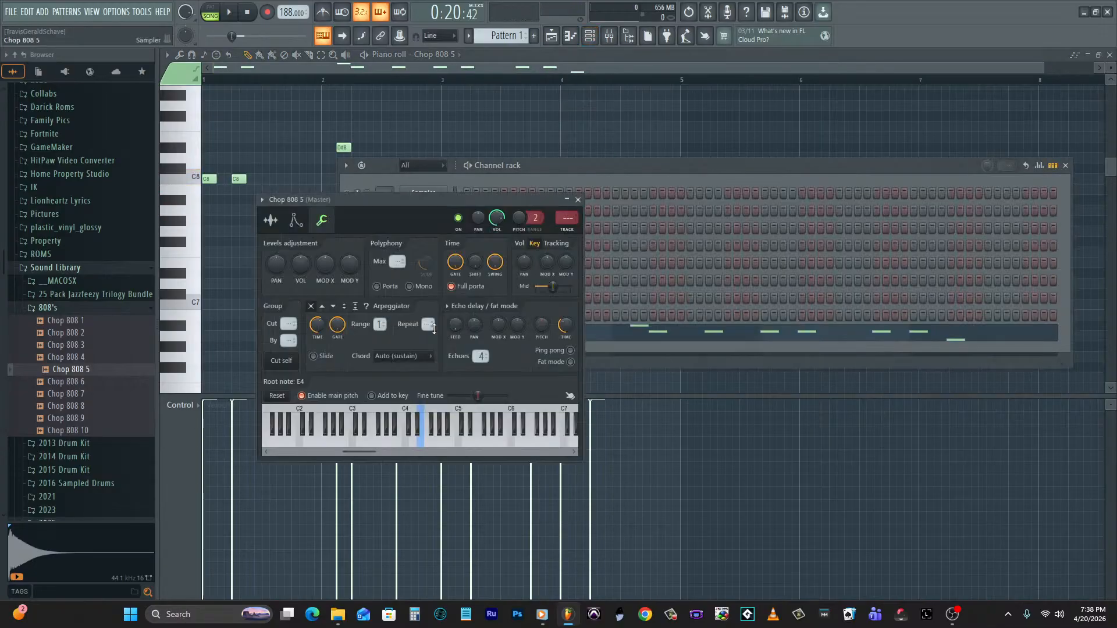
click(302, 221)
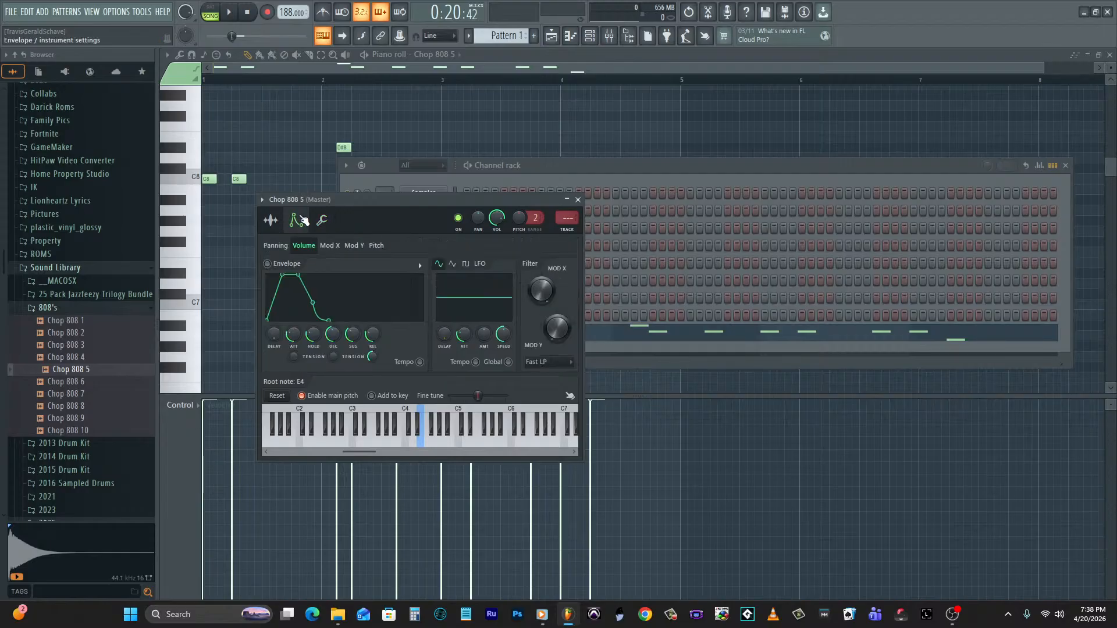
click(428, 287)
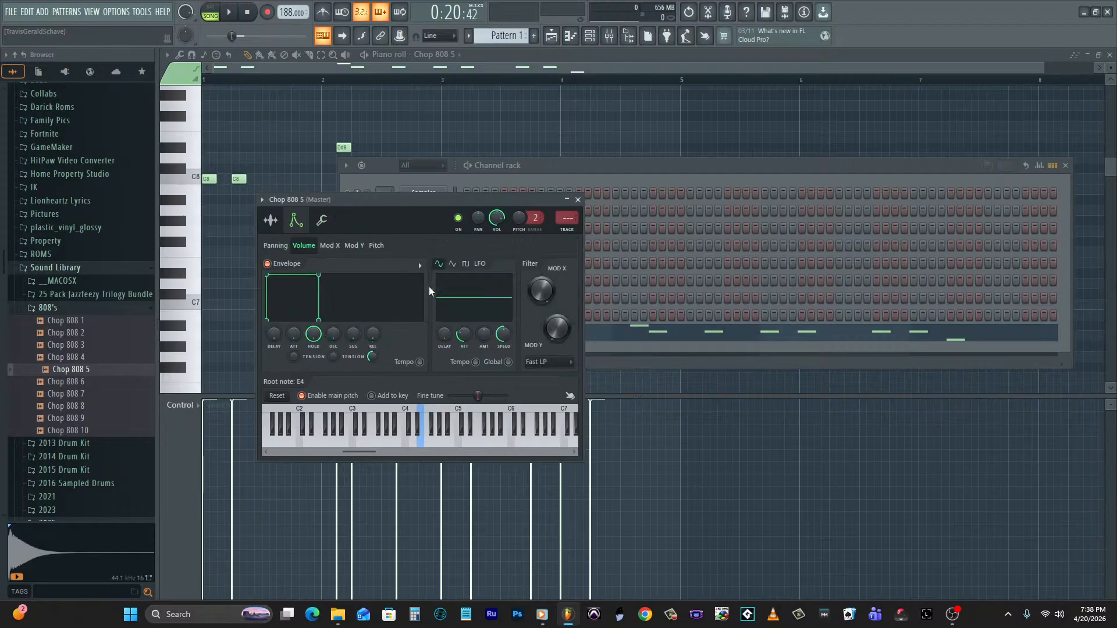
Lengthen the C8 notes to reach the following notes, extend the G#7 to bar 5 and play back from bar 4.
drag(216, 180, 471, 184)
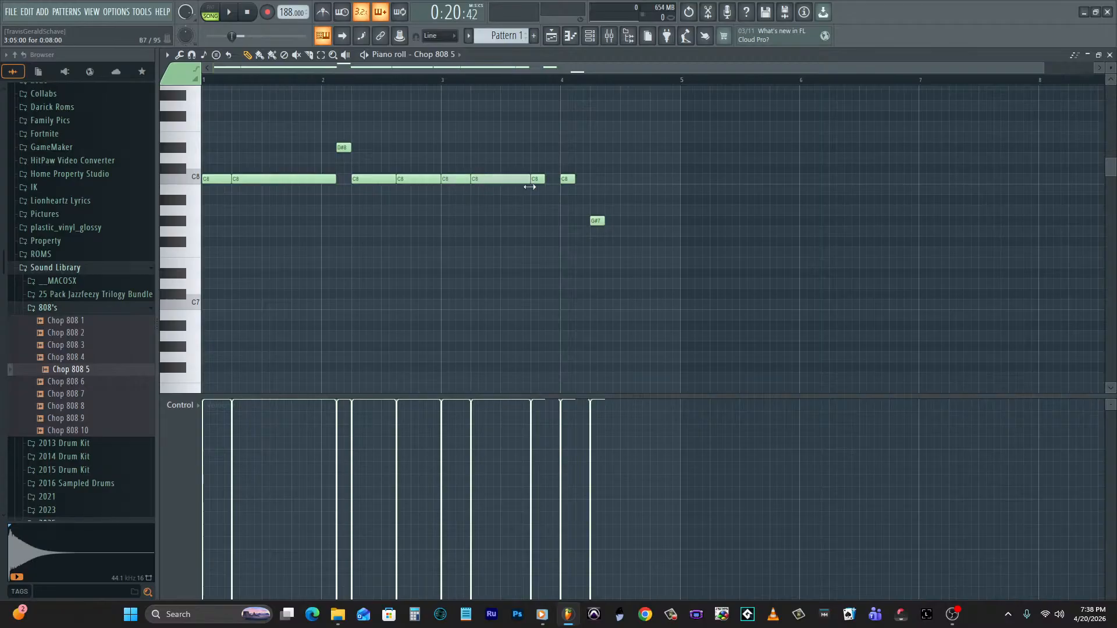
drag(543, 181, 559, 181)
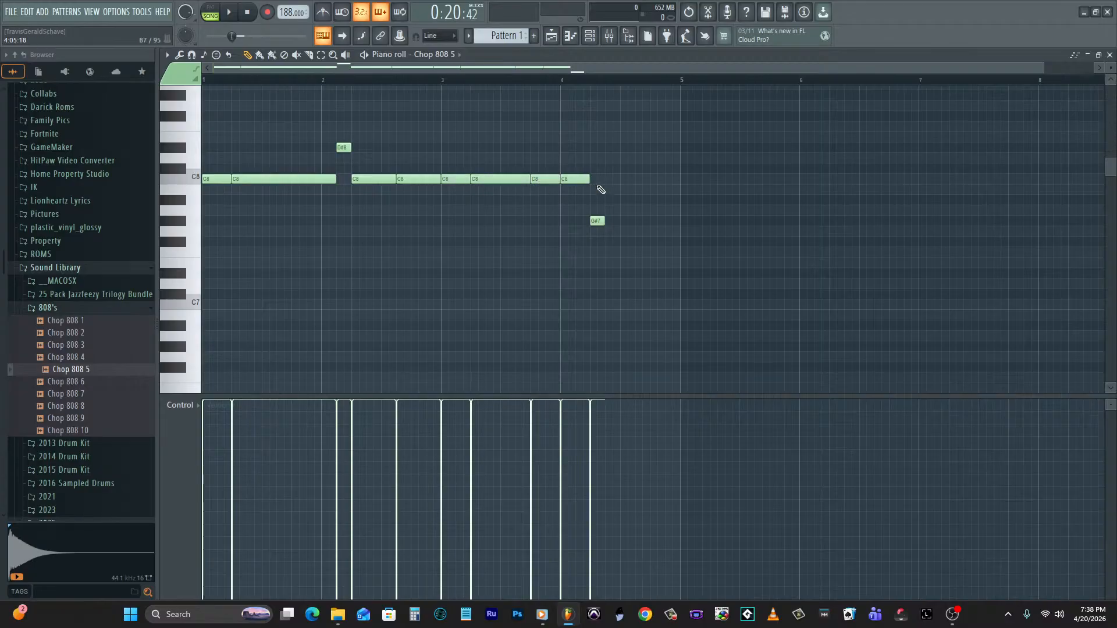
click(607, 221)
drag(673, 232, 680, 232)
key(space)
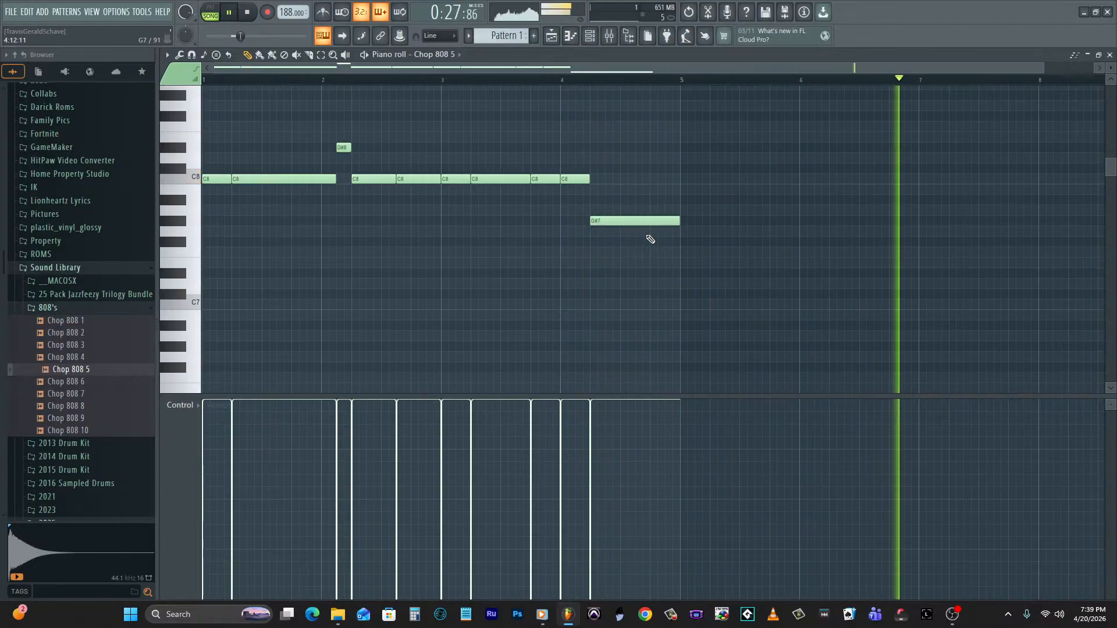
click(563, 84)
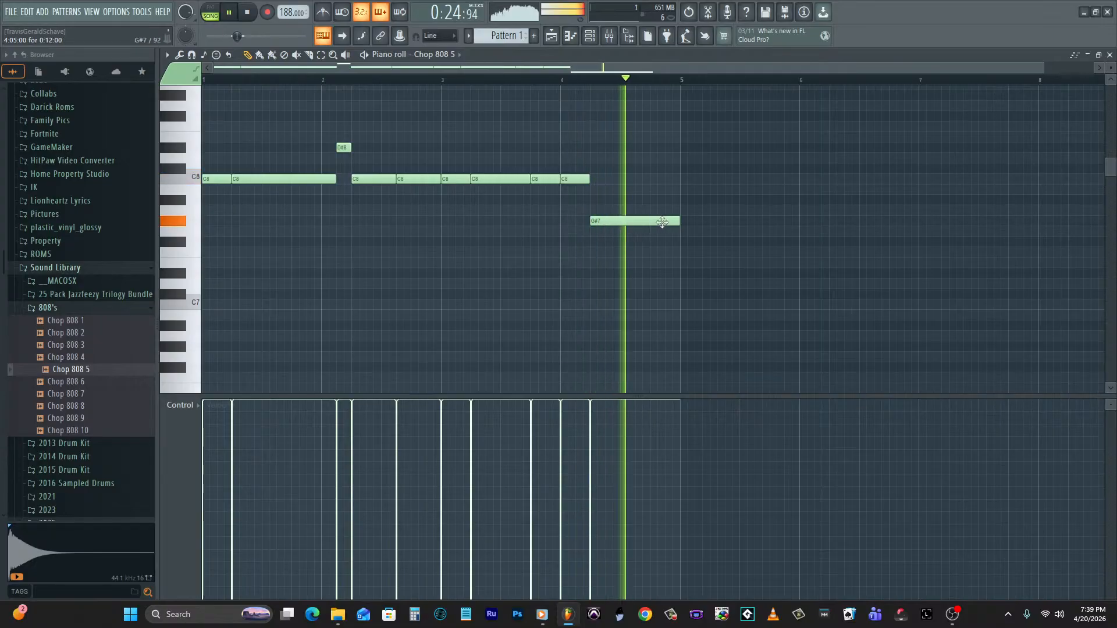
key(space)
Shorten the G#7 in bar 4 and follow it with a second G#7, an A#7 and a C8 note.
drag(679, 221, 635, 199)
click(628, 221)
click(635, 210)
key(space)
click(652, 179)
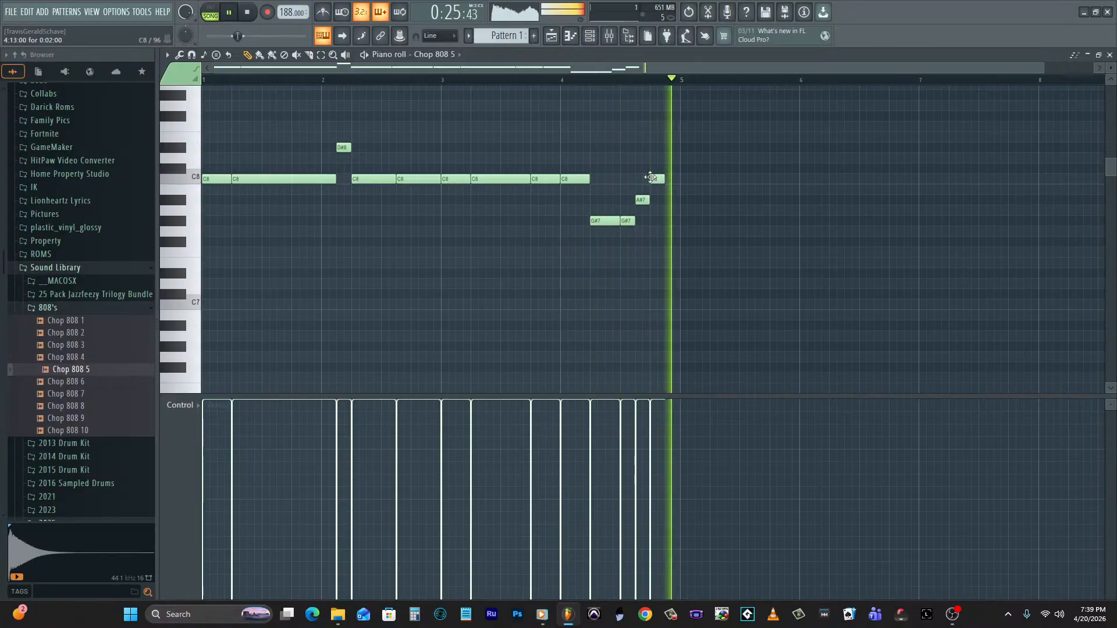
Shift the closing A#7 and C8 notes half a beat later, lengthen the second G#7 up to the A#7 and play the ending.
key(space)
right_click(651, 179)
key(space)
drag(635, 222, 646, 223)
key(space)
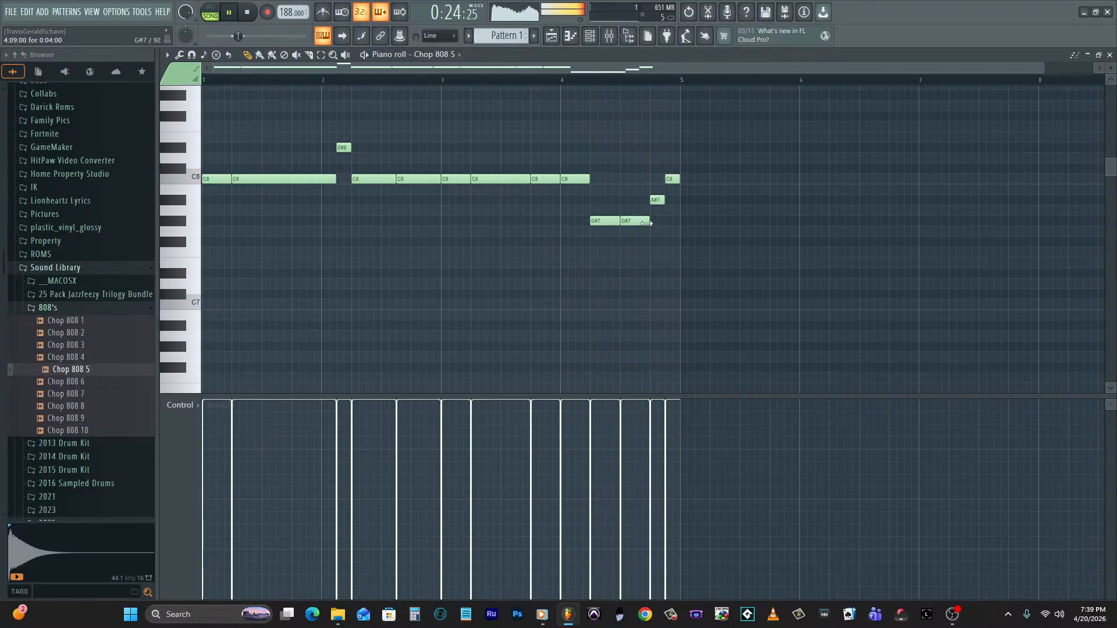
Duplicate the four-bar 808 line into bars 5 to 8, lower all notes three octaves from C8 to C5 and play back.
key(ctrl+a)
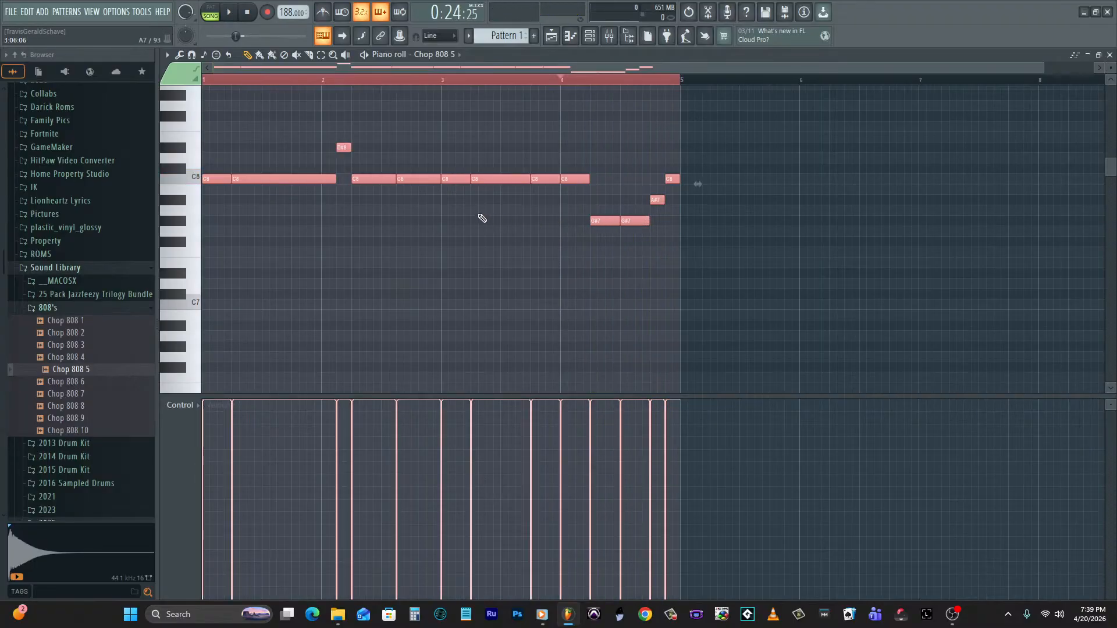
key(ctrl+b)
drag(568, 181, 706, 191)
key(ctrl+a)
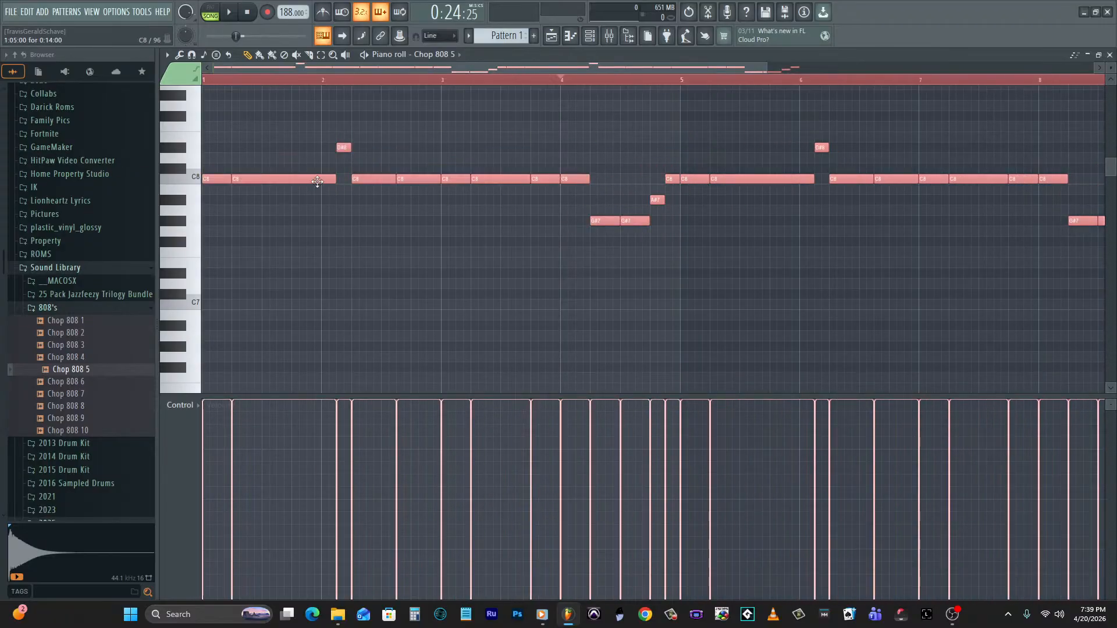
drag(212, 180, 14, 297)
key(space)
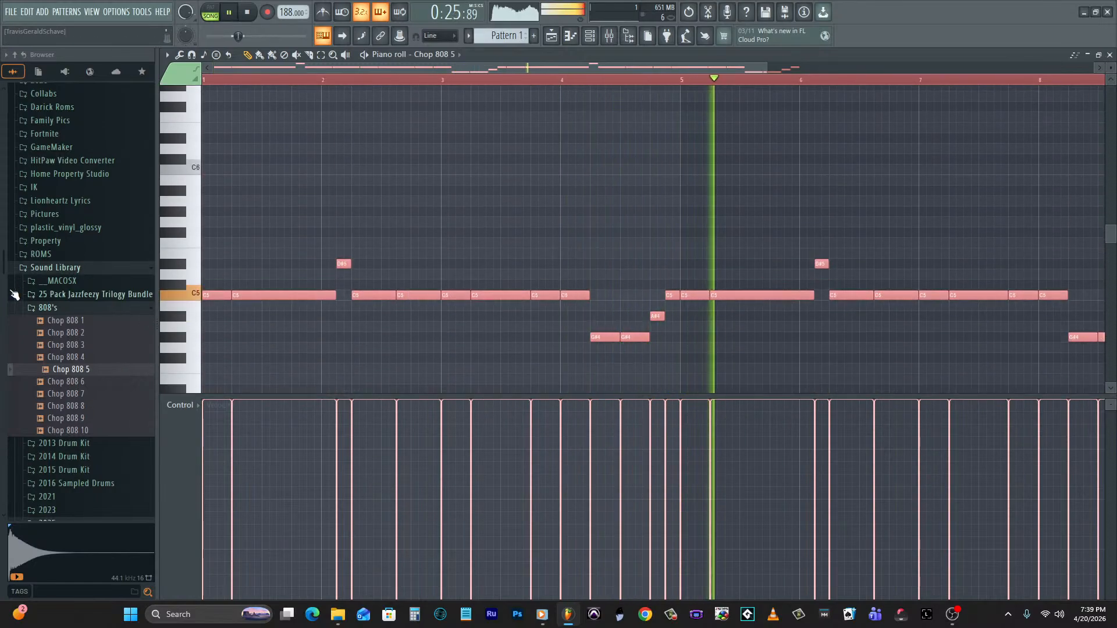
click(493, 172)
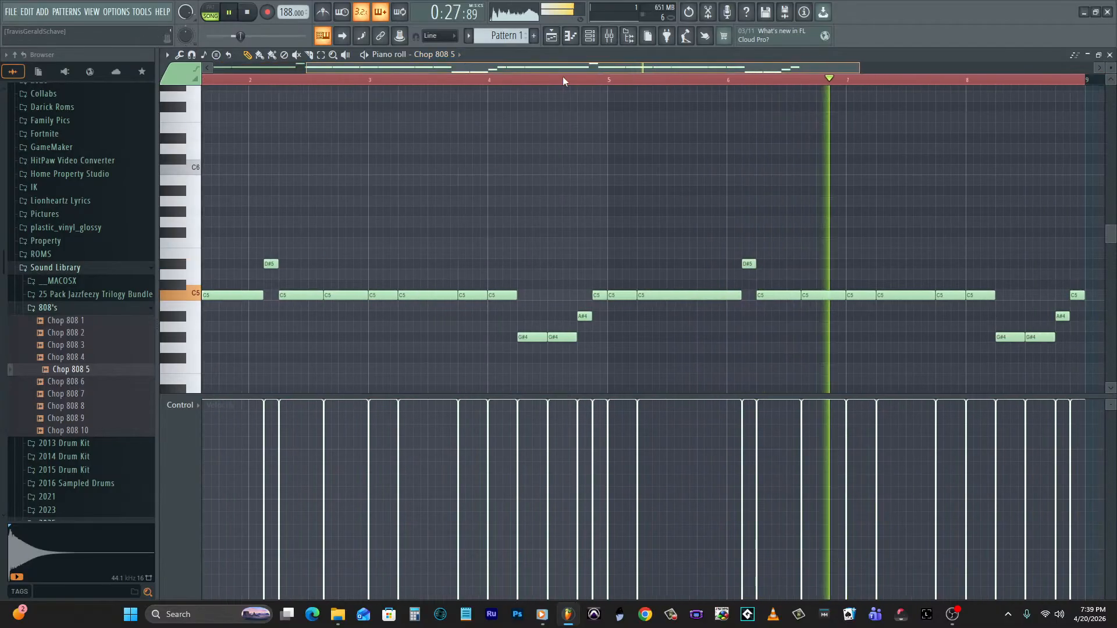
Merge the paired G#4 notes in bars 4 and 8 into single long ones and lower the C5 following each D#5 to G#4.
right_click(822, 338)
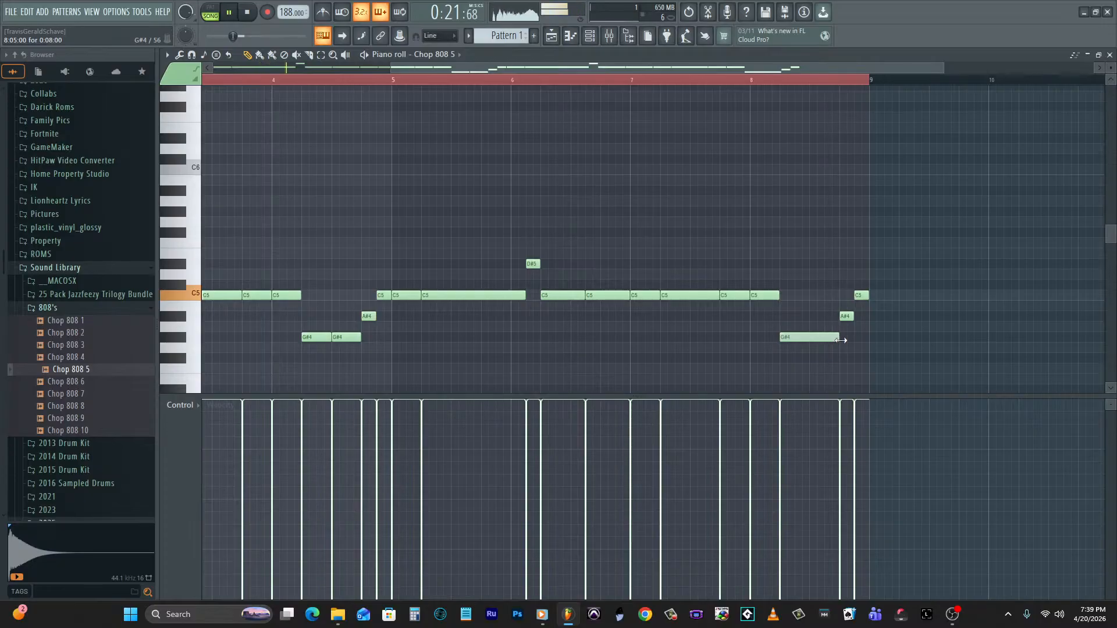
drag(330, 338, 361, 338)
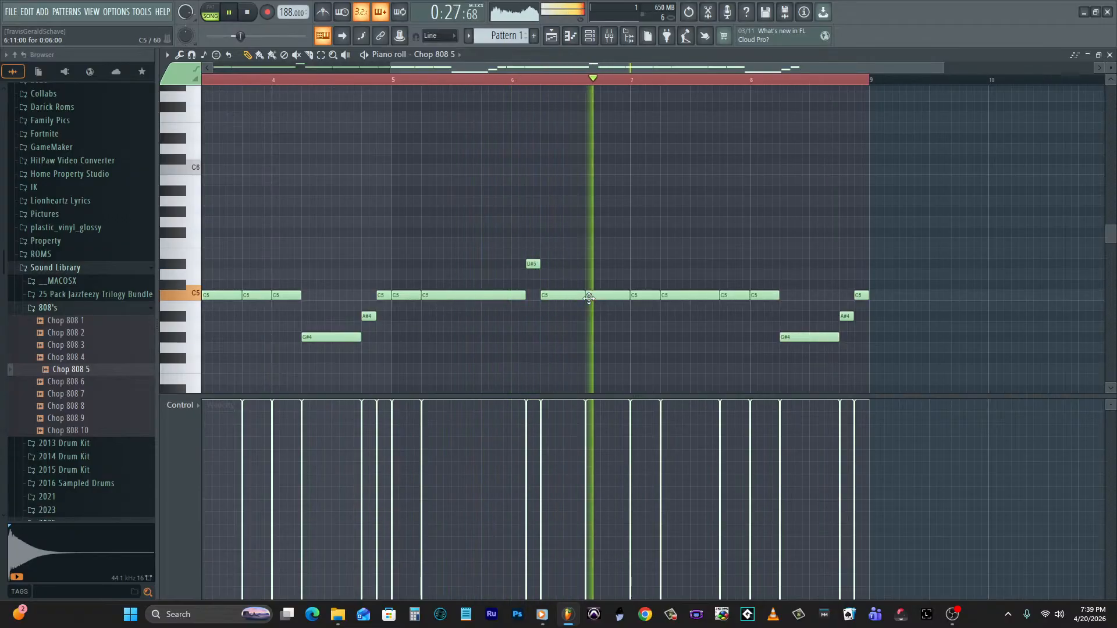
drag(569, 295, 568, 339)
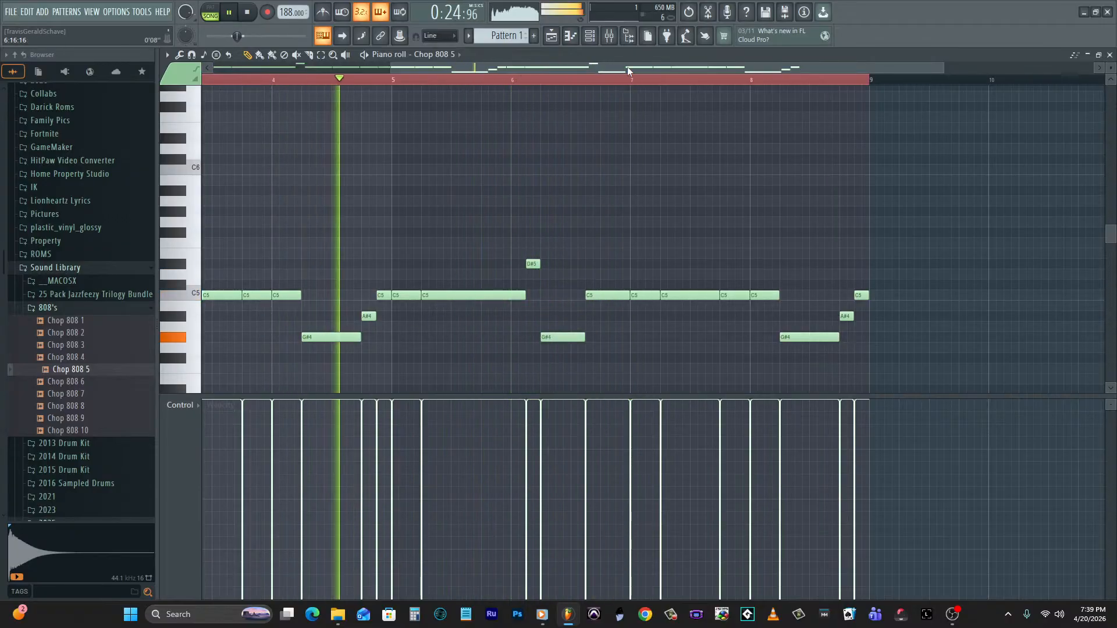
scroll(360, 296, left, 5)
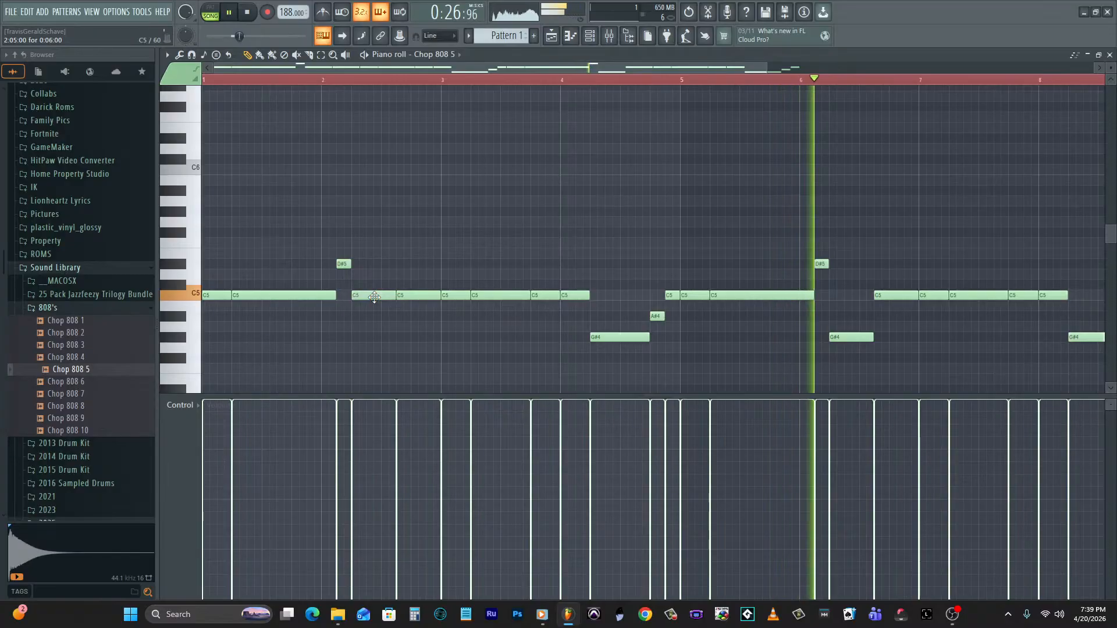
drag(361, 296, 374, 343)
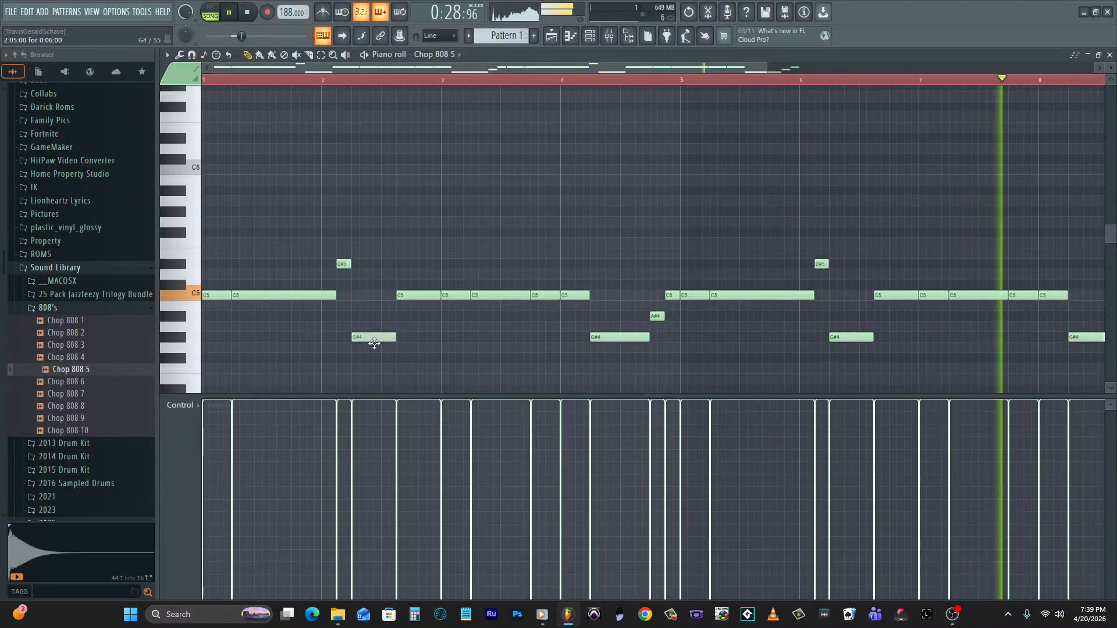
Lower the C5 notes that start bars 1, 3, 5 and 7 and the last C5 of bar 7 to G#4.
drag(454, 297, 451, 345)
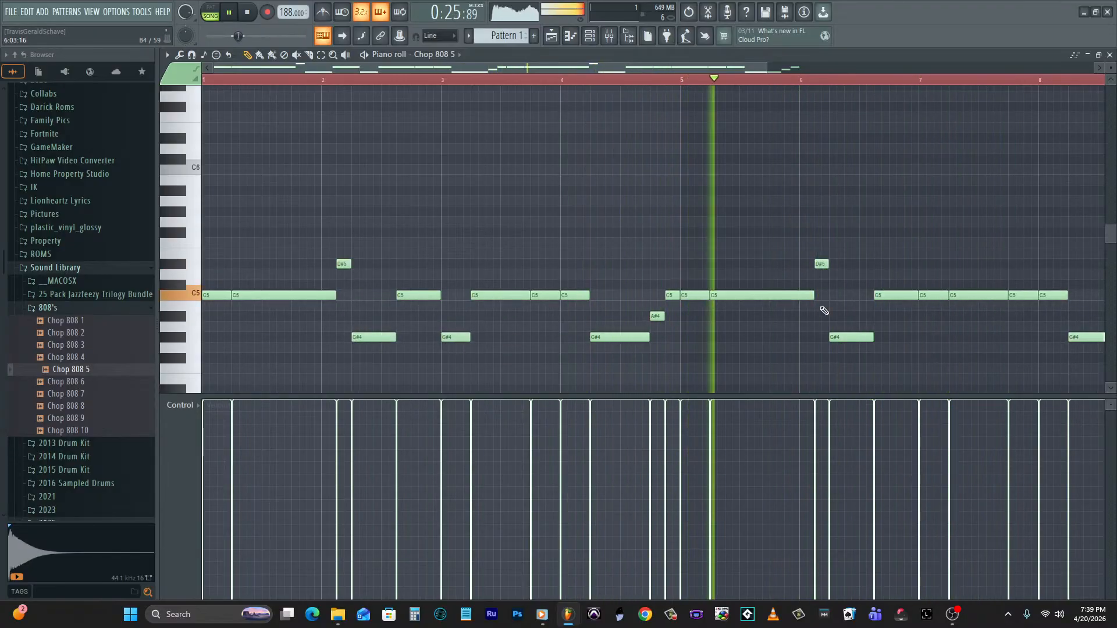
drag(930, 296, 929, 341)
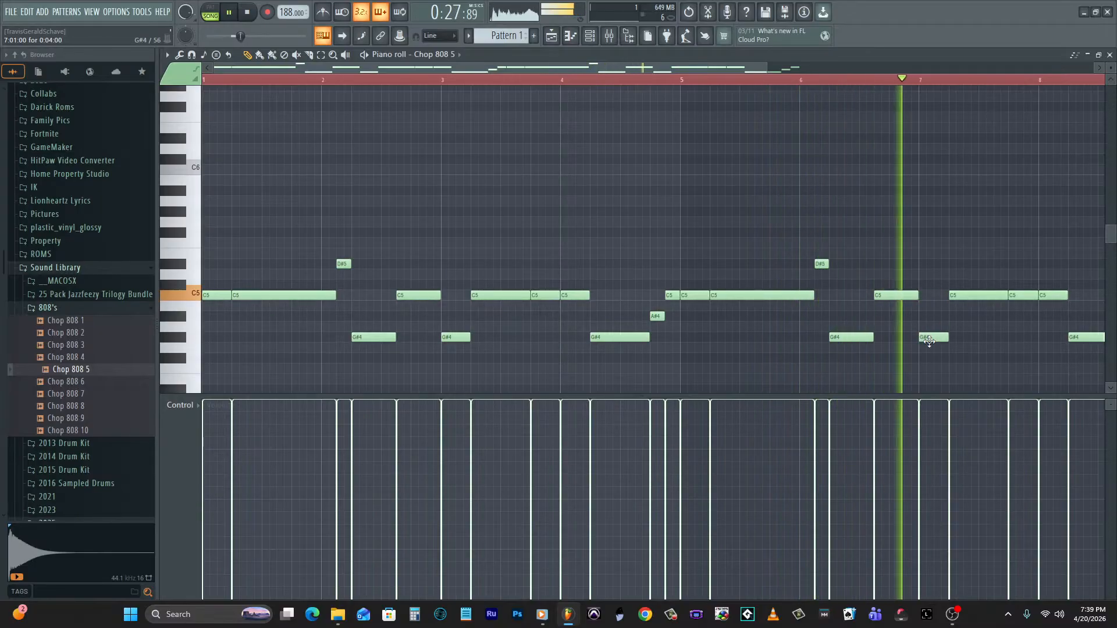
drag(217, 295, 217, 342)
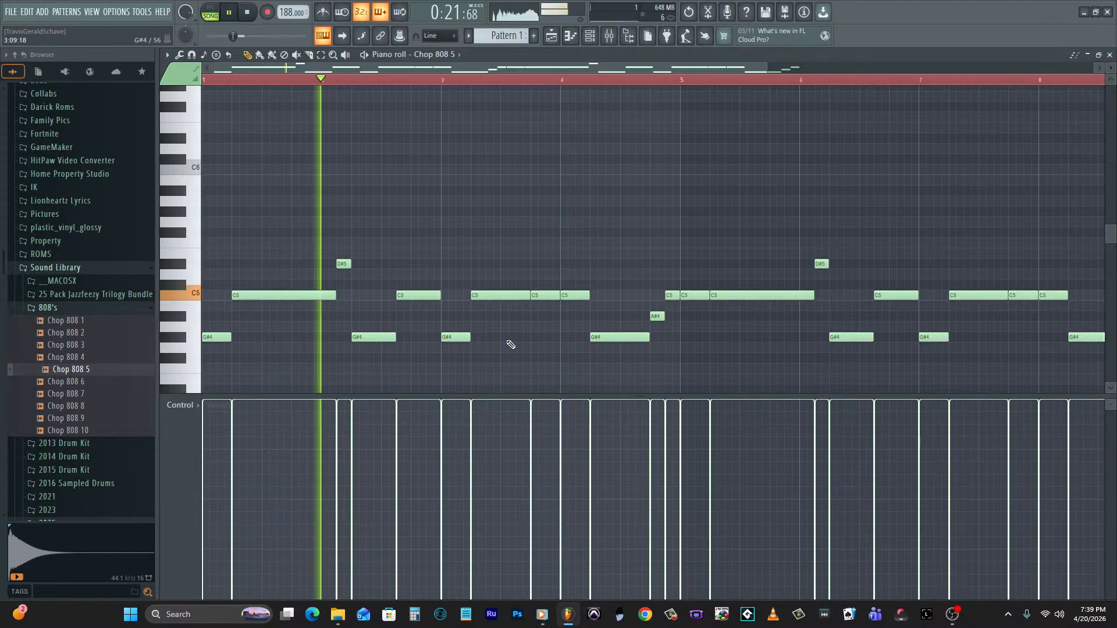
drag(688, 296, 689, 337)
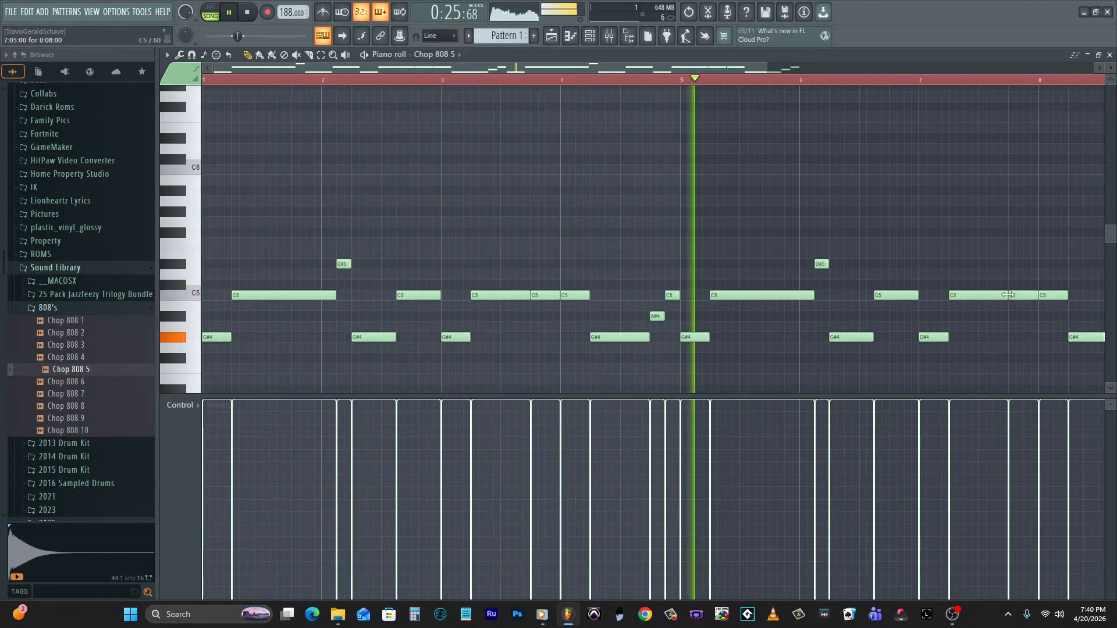
drag(1018, 296, 1018, 342)
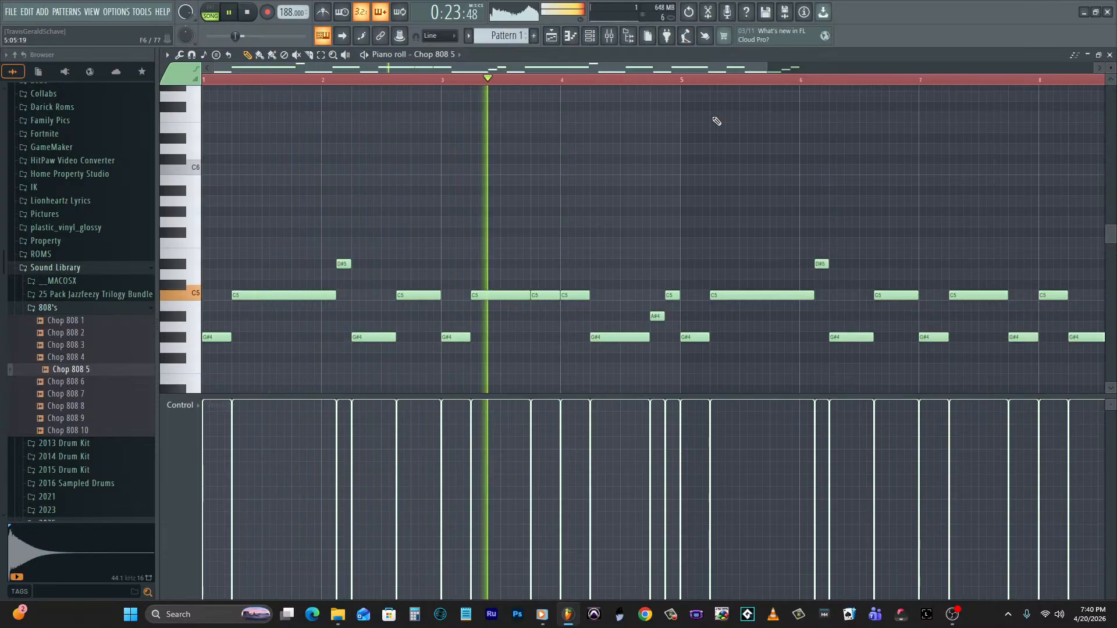
Stop playback and repeat the Pattern 1 clip along Track 4 of the playlist from bar 25 to bar 65.
click(589, 36)
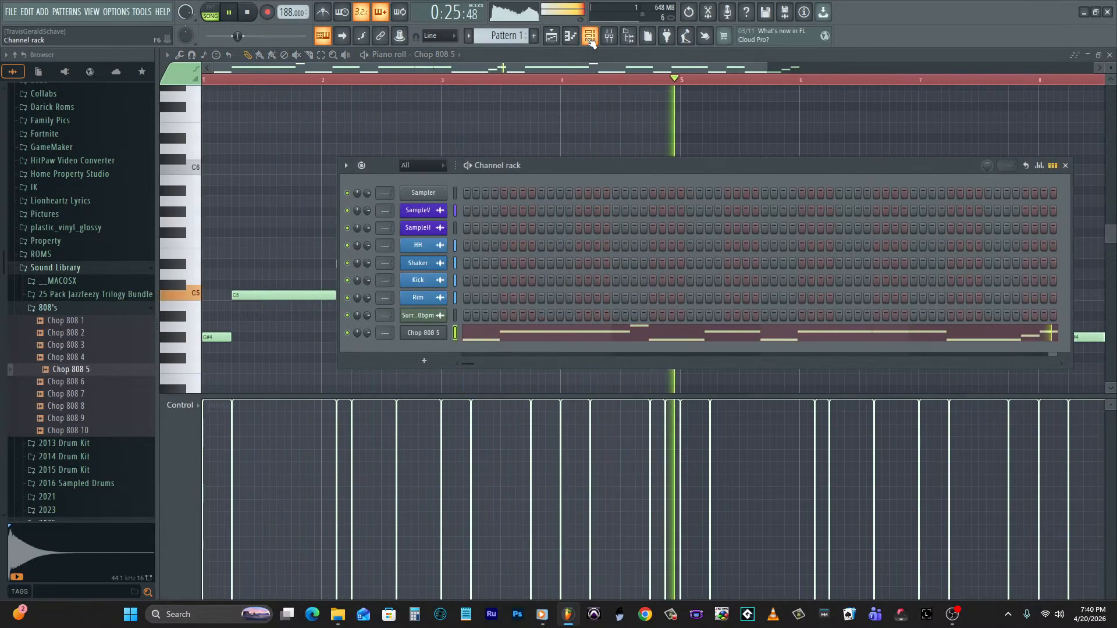
click(611, 39)
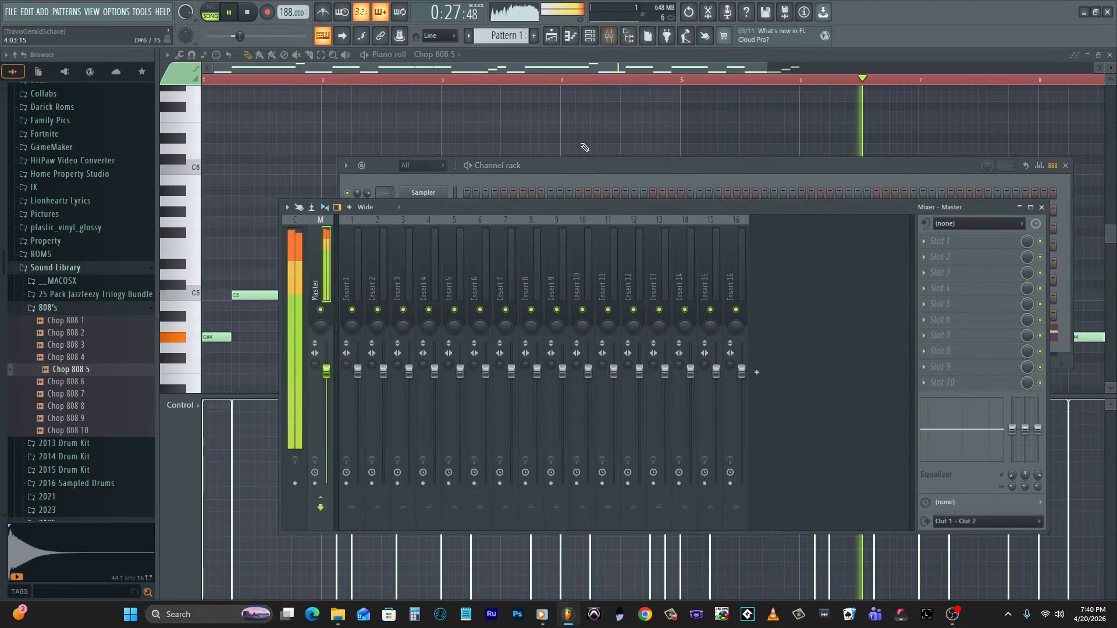
click(589, 36)
click(551, 36)
key(space)
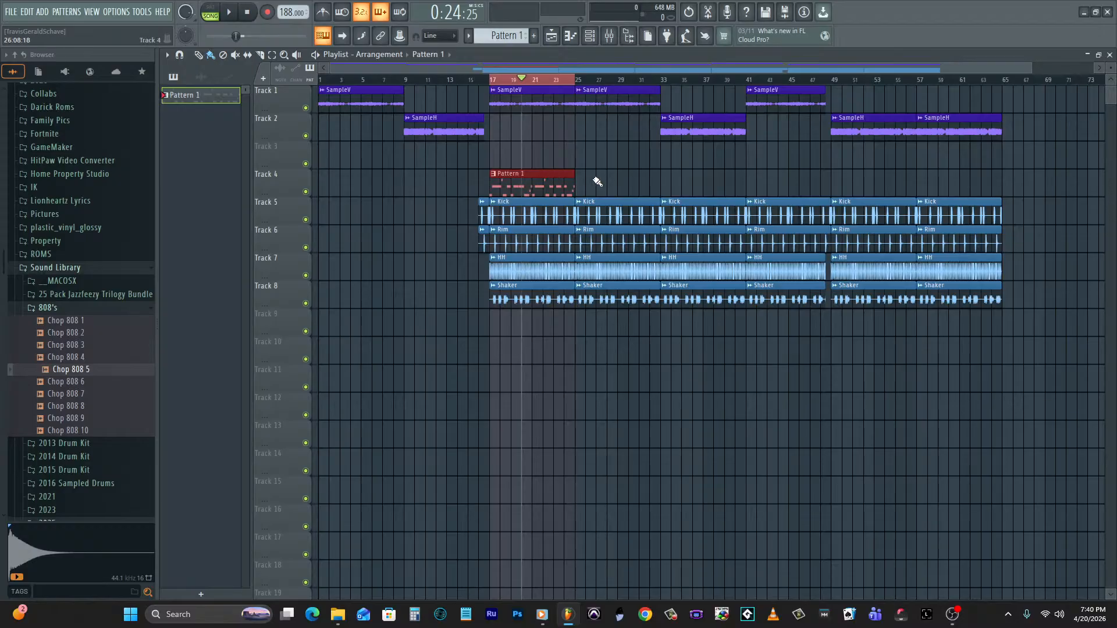
drag(582, 185, 866, 195)
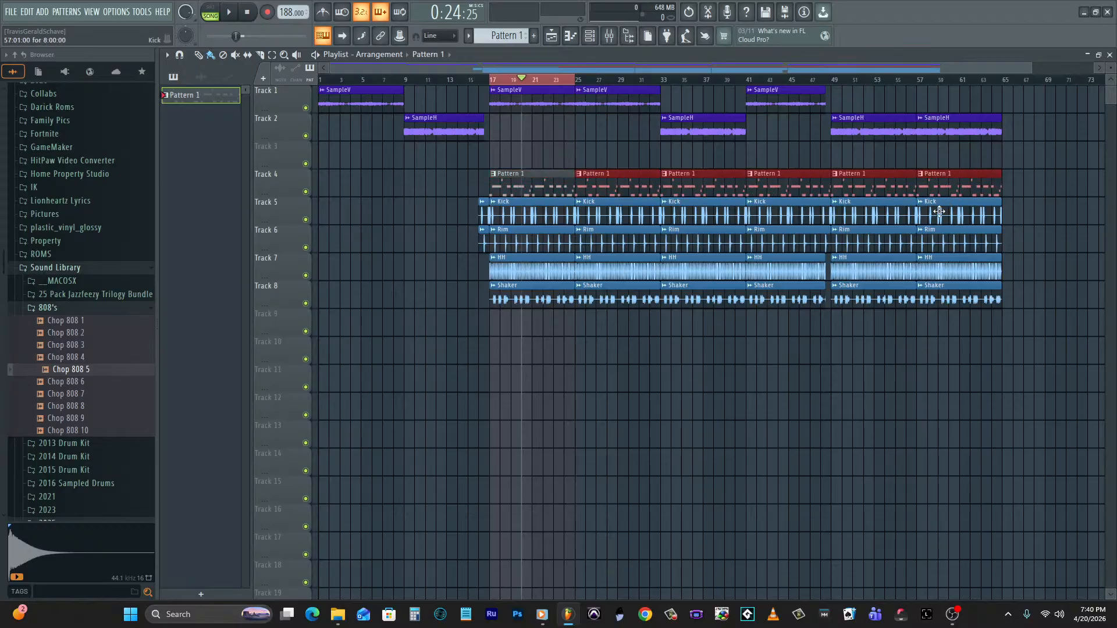
Trim the bass pattern to leave the second half of bar 48 empty like the hi-hats and play the transition from bar 48.
drag(1031, 67, 821, 78)
click(849, 162)
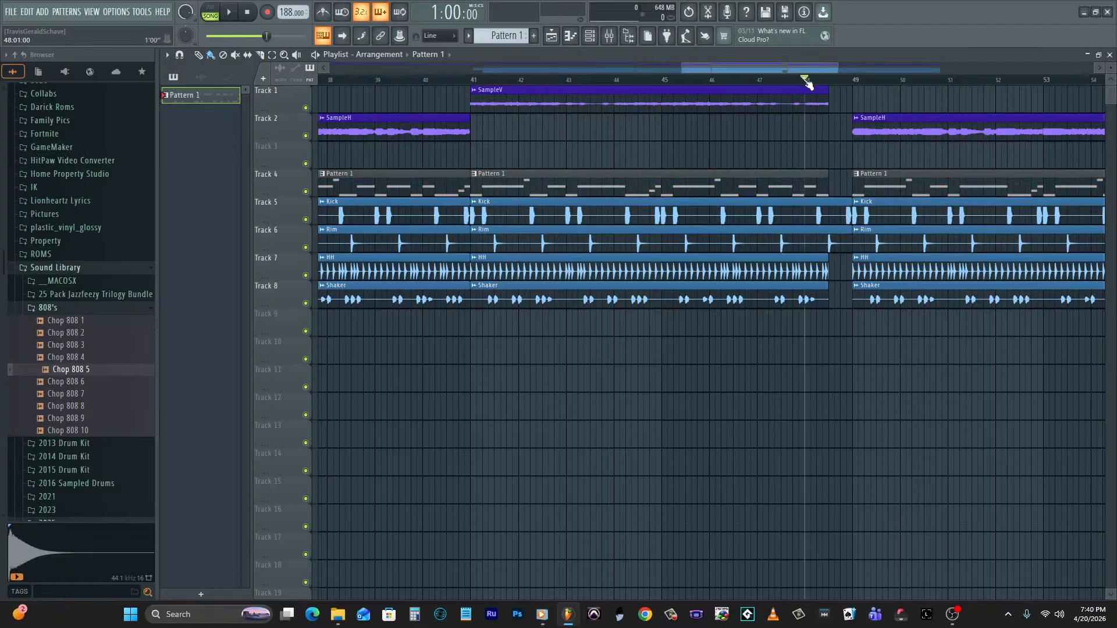
key(space)
key(space)
drag(683, 69, 330, 69)
key(space)
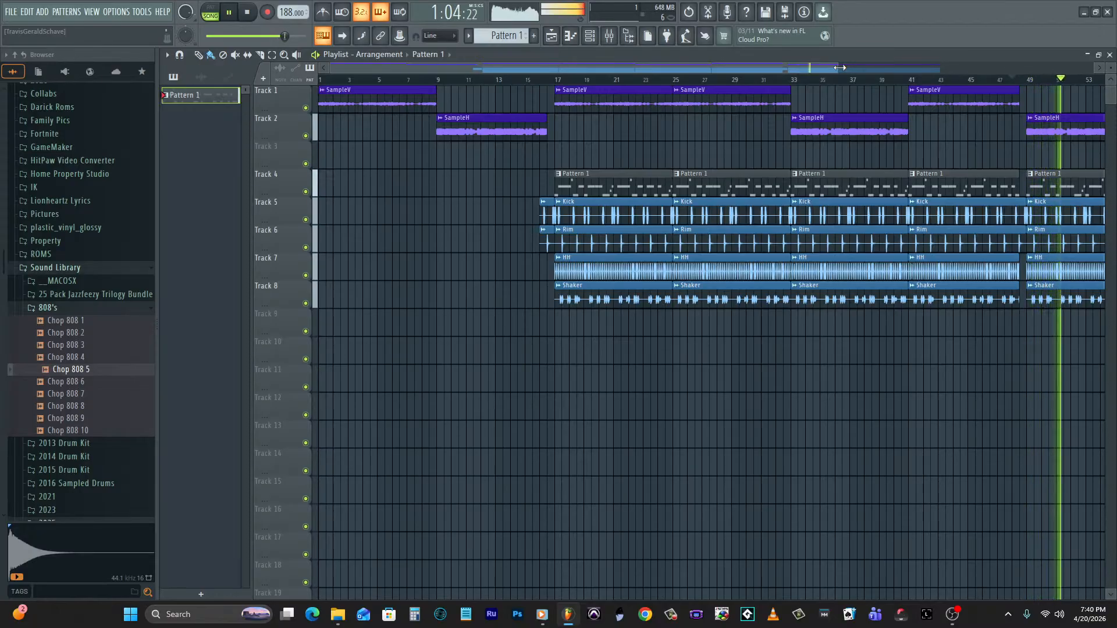
Lower the long C5 notes in bars 1 and 5 of the Chop 808 5 line to G#4 and listen to the playback.
click(590, 36)
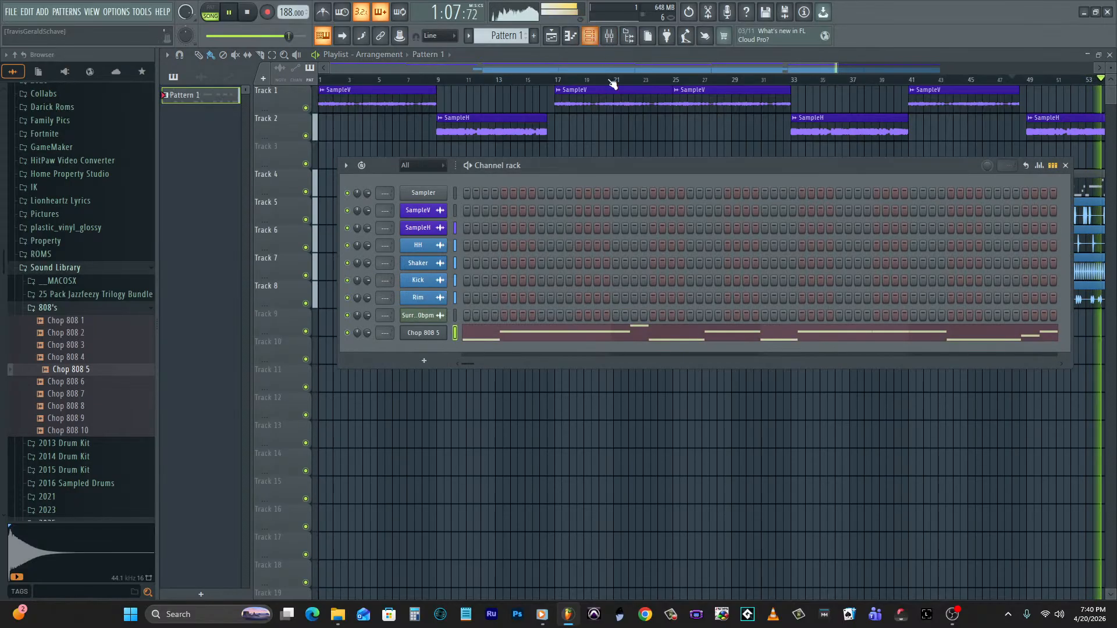
click(557, 341)
key(space)
drag(250, 296, 251, 341)
key(space)
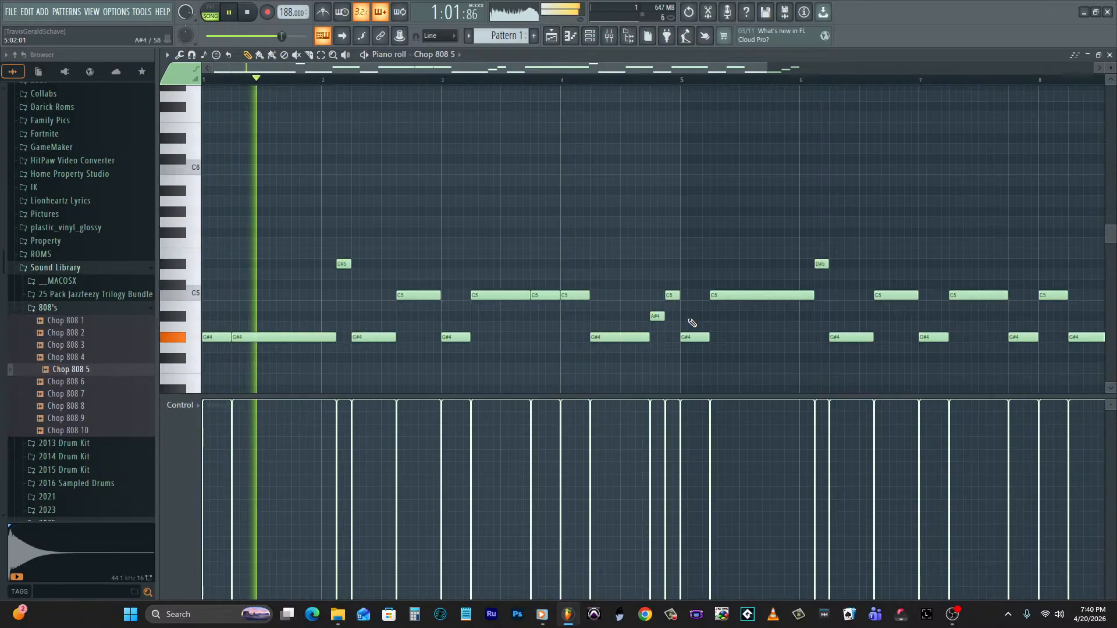
drag(734, 295, 736, 338)
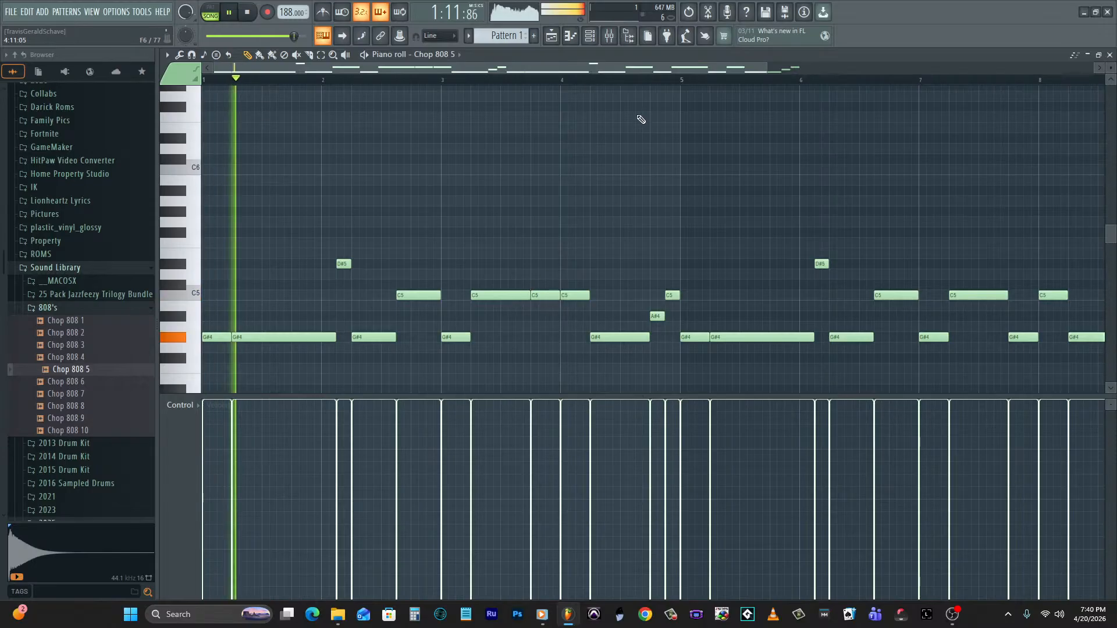
Lower the closing A#4 and C5 notes of bar 8 to G#4.
drag(592, 68, 759, 68)
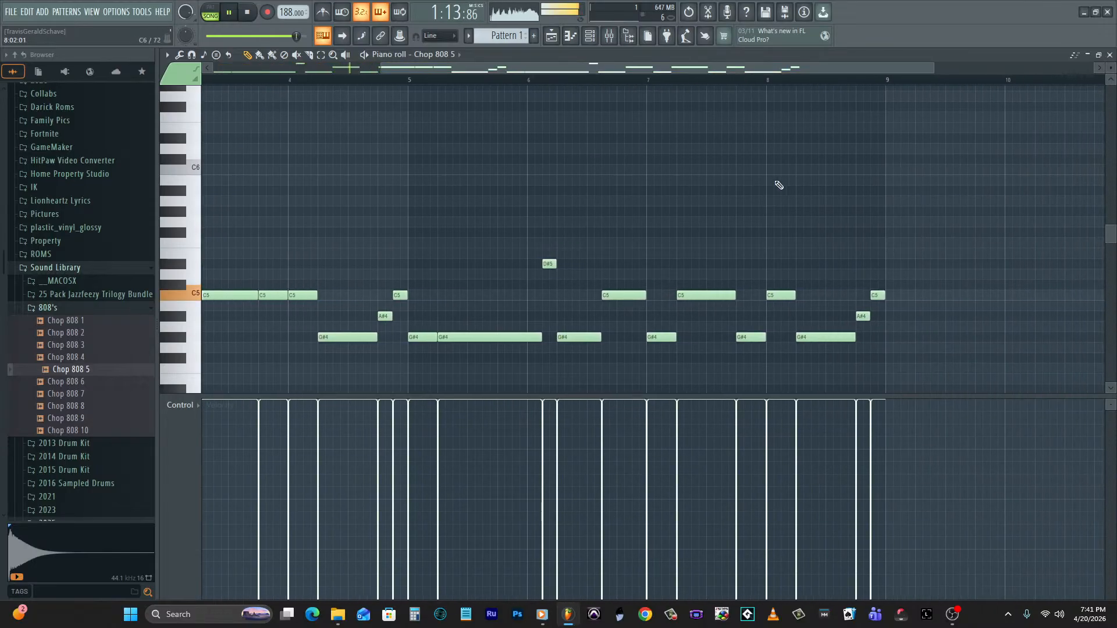
drag(863, 316, 862, 338)
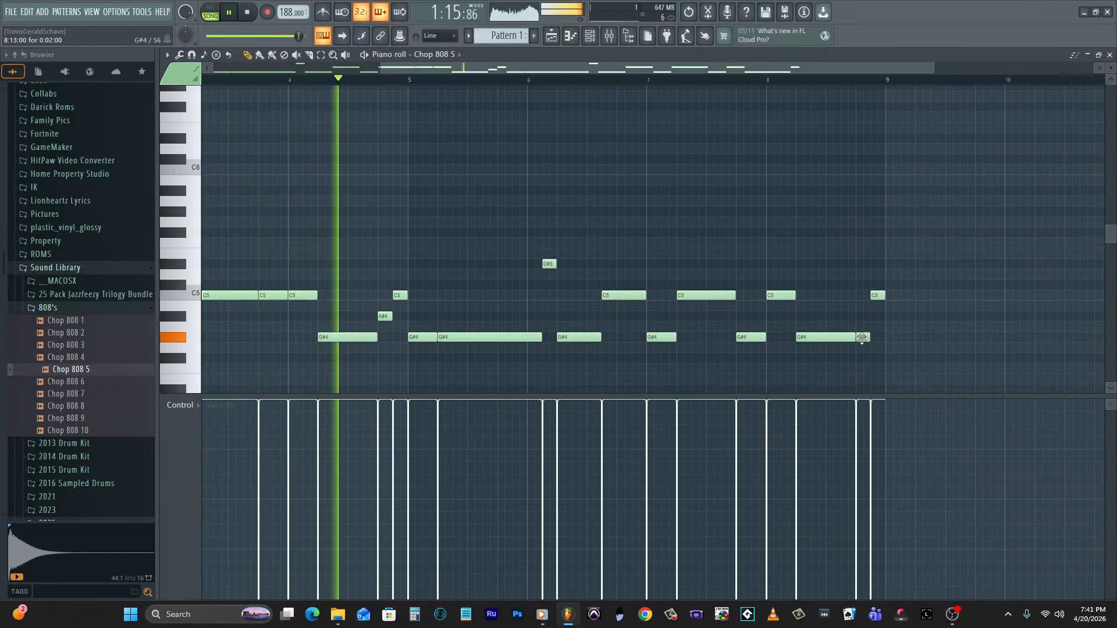
drag(877, 295, 877, 337)
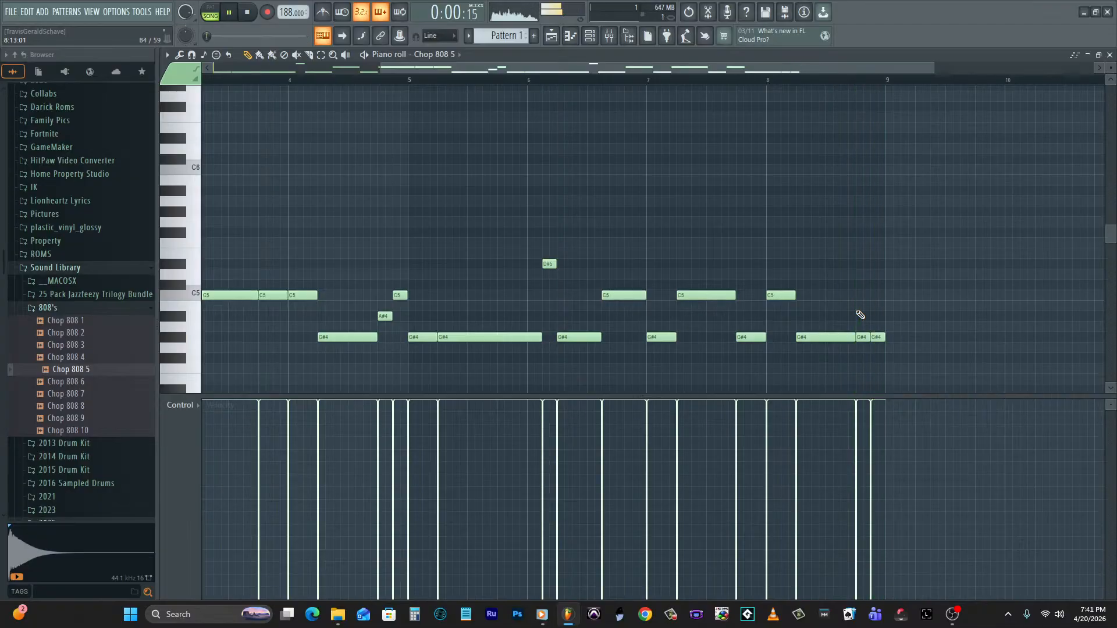
Reorder the channel rack so Chop 808 5 sits directly below SampleH, followed by Kick, Rim, HH and Shaker.
click(589, 35)
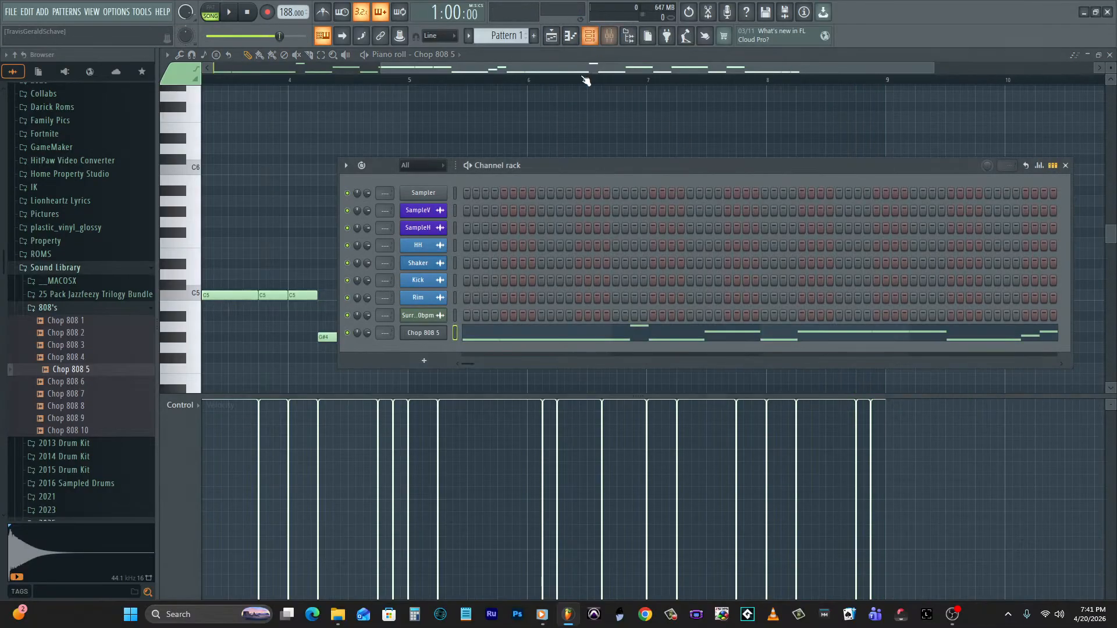
drag(454, 283, 456, 295)
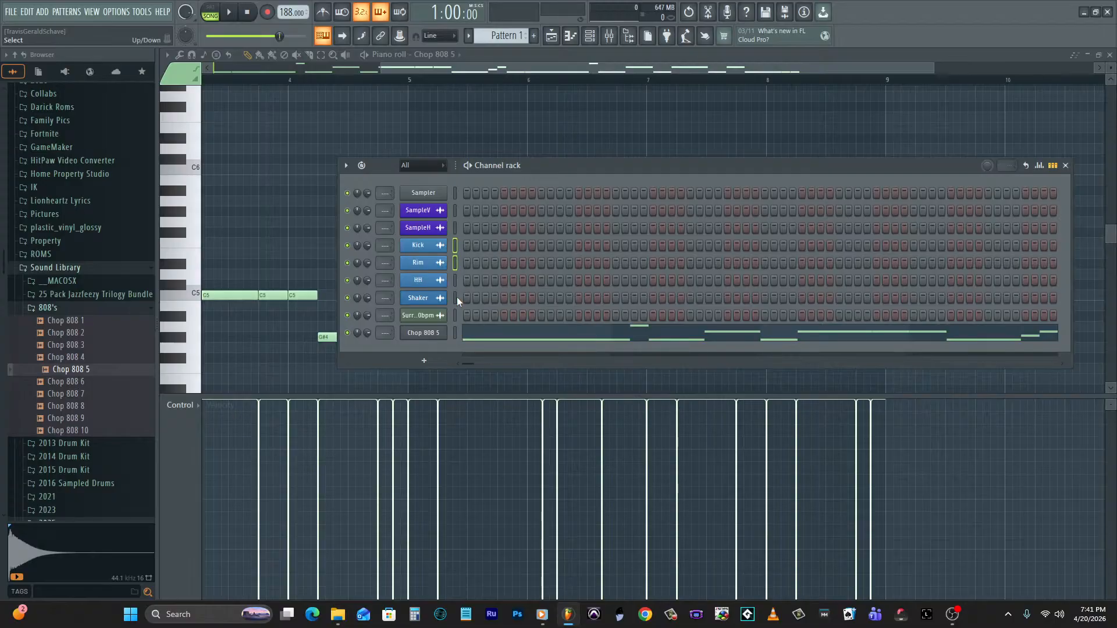
scroll(456, 296, up, 1)
scroll(456, 297, down, 6)
key(alt+Up)
key(alt+Up)
key(alt+Up)
key(alt+Up)
key(alt+Up)
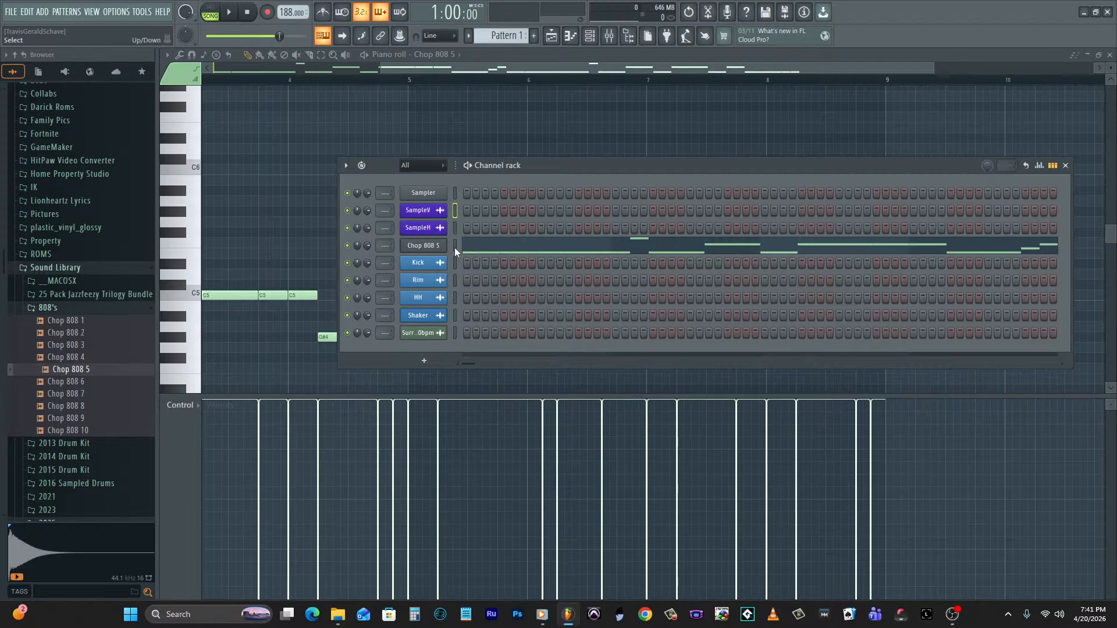
Link SampleV and SampleH to mixer track 1 named Sample, and Chop 808 5, Kick, Rim, HH and Shaker to tracks 2 to 6.
click(614, 36)
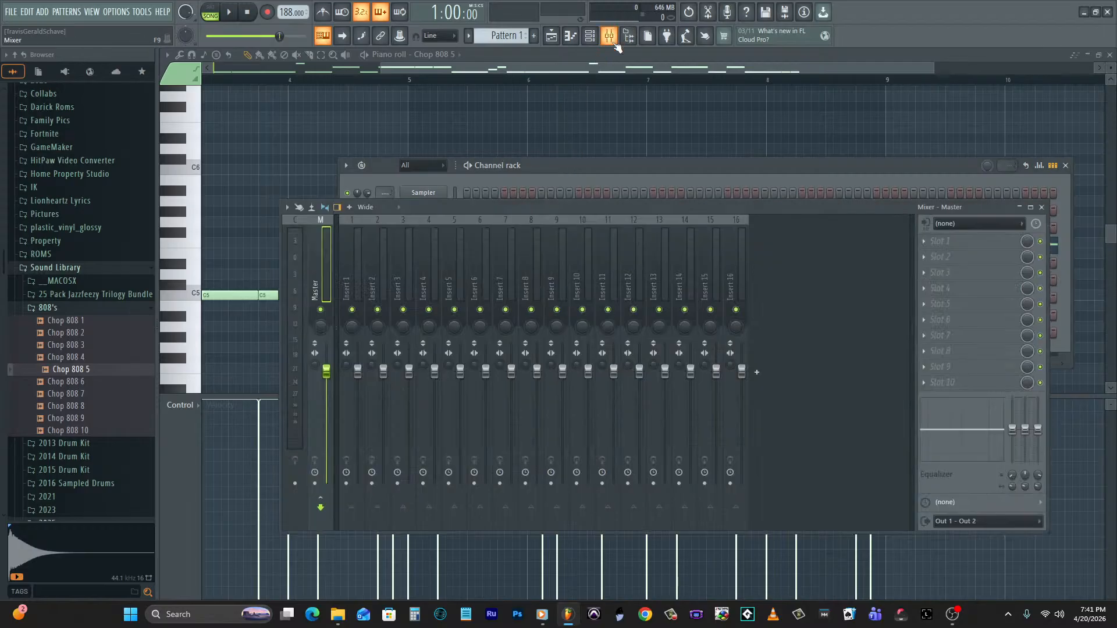
key(ctrl+l)
double_click(353, 285)
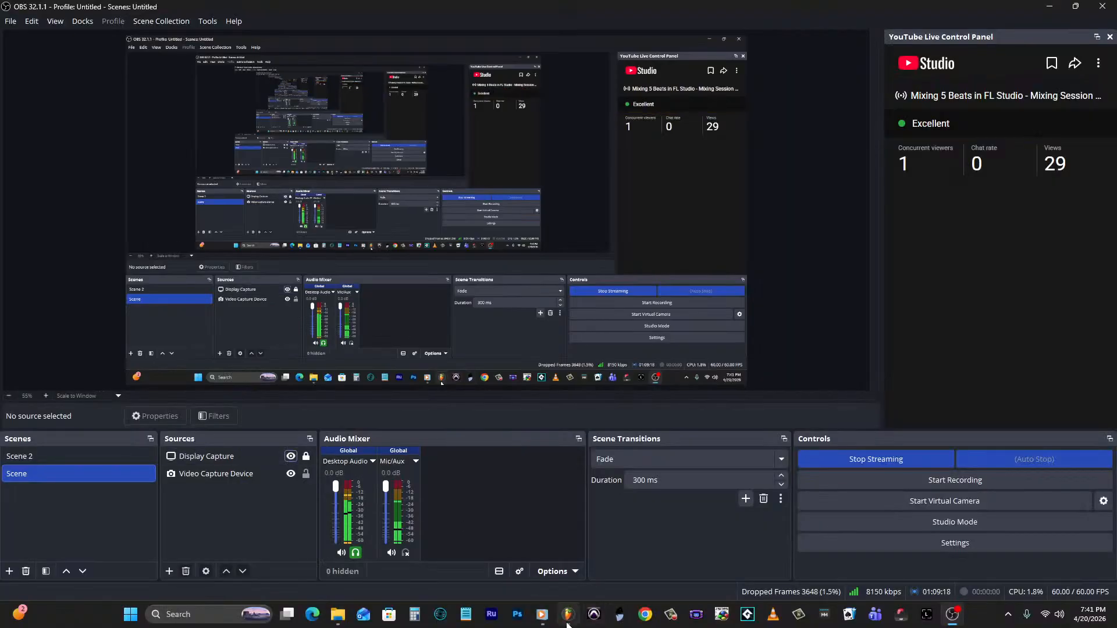
Switch back to FL Studio and raise the mixer levels of Kick, Rim to about -8.0 dB, HH and Shaker during playback.
click(568, 616)
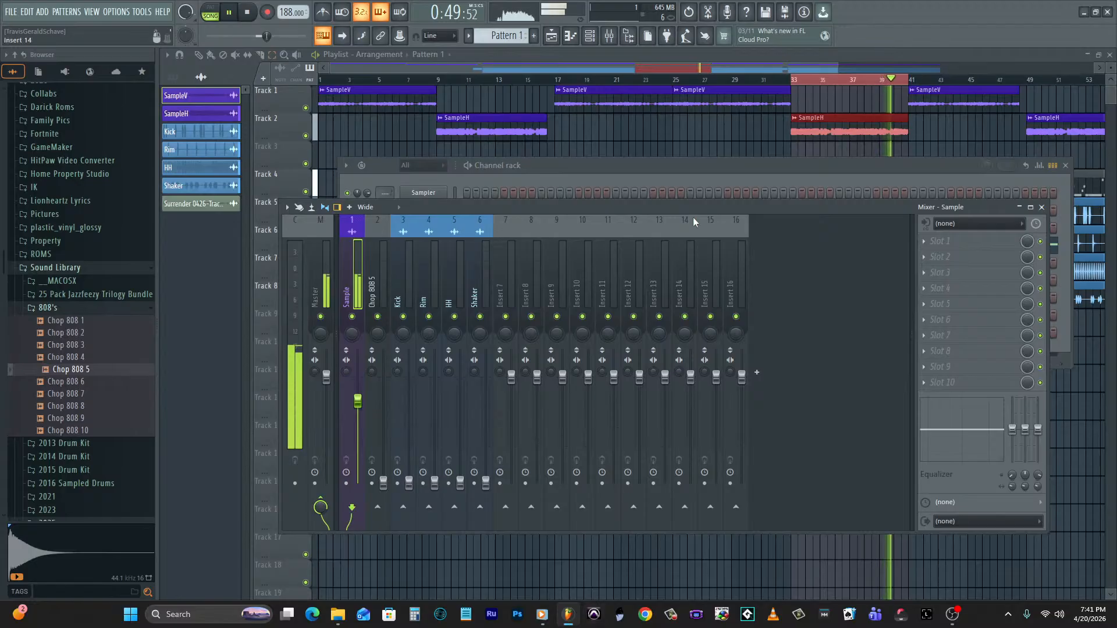
click(411, 487)
drag(409, 407, 409, 403)
drag(434, 482, 434, 411)
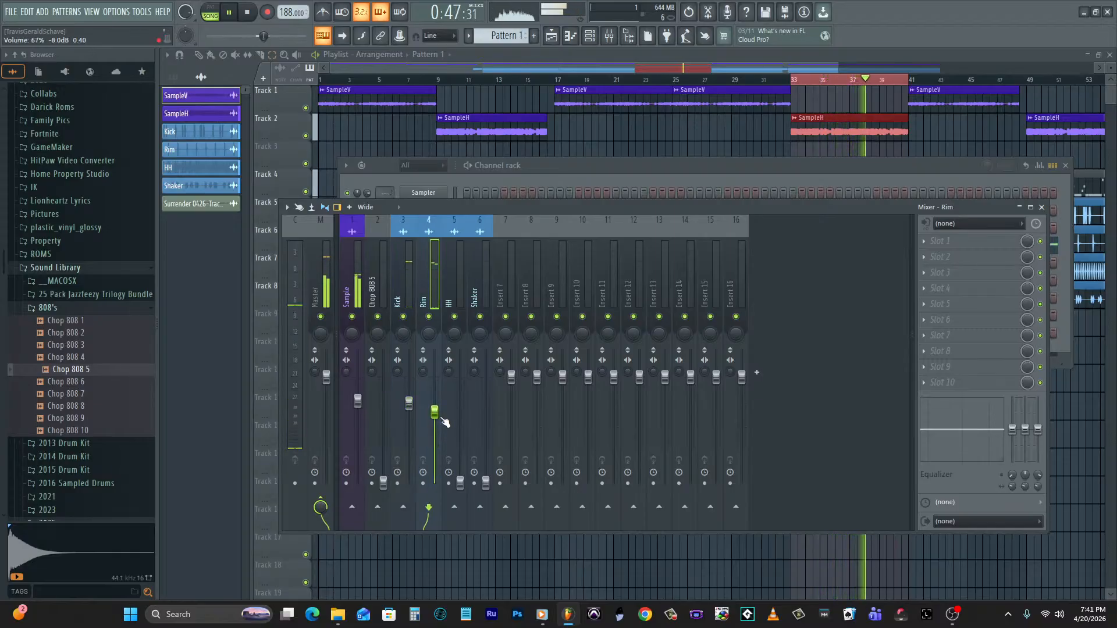
drag(460, 483, 461, 447)
drag(486, 483, 486, 430)
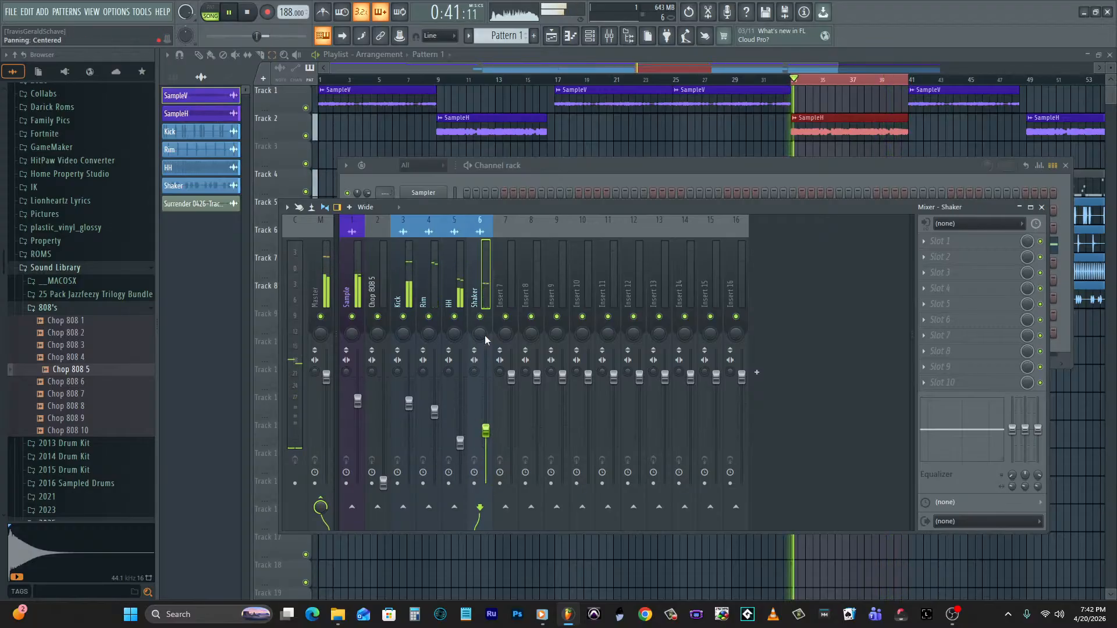
Stop playback, open the Shaker channel's sample settings and return to the mixer.
click(536, 166)
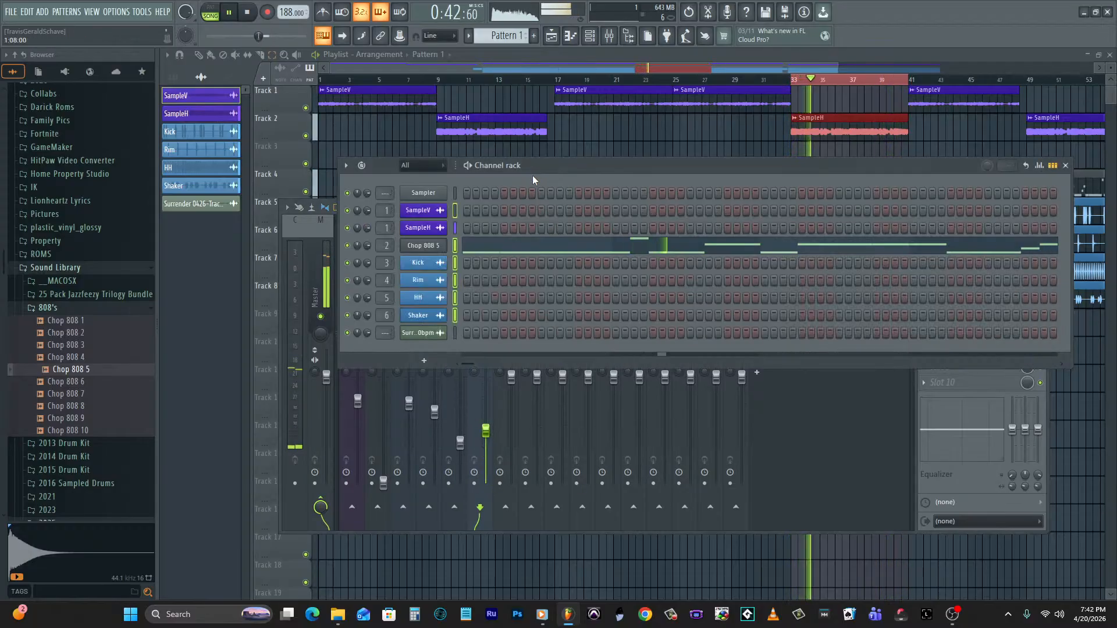
key(space)
click(432, 315)
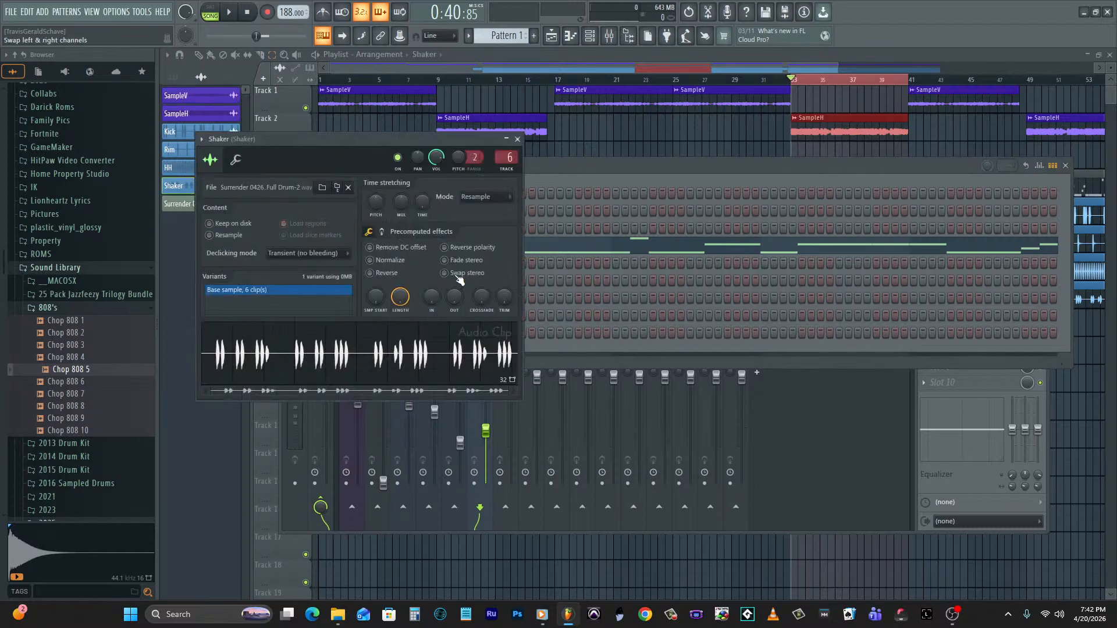
click(975, 474)
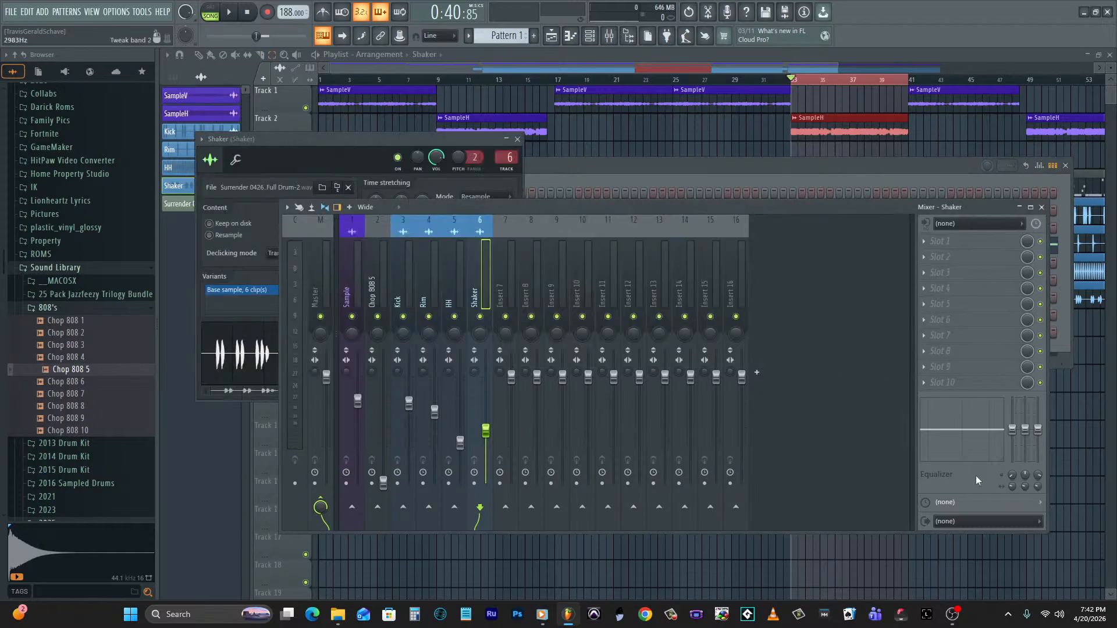
Raise the mixer levels of Shaker, HH and Chop 808 5 during playback.
key(space)
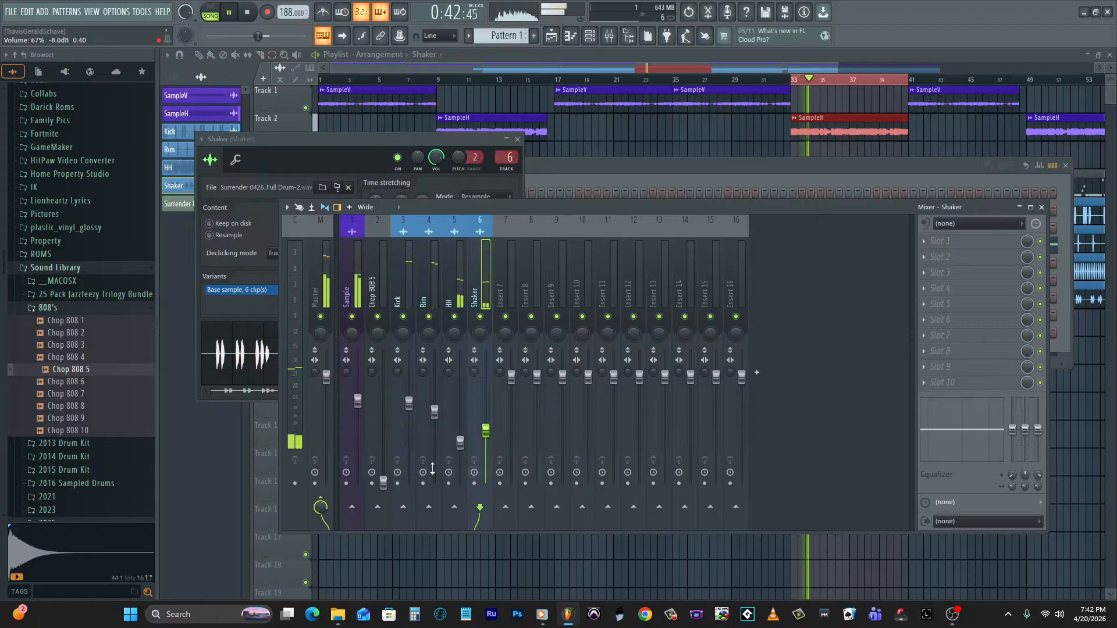
drag(486, 417, 460, 423)
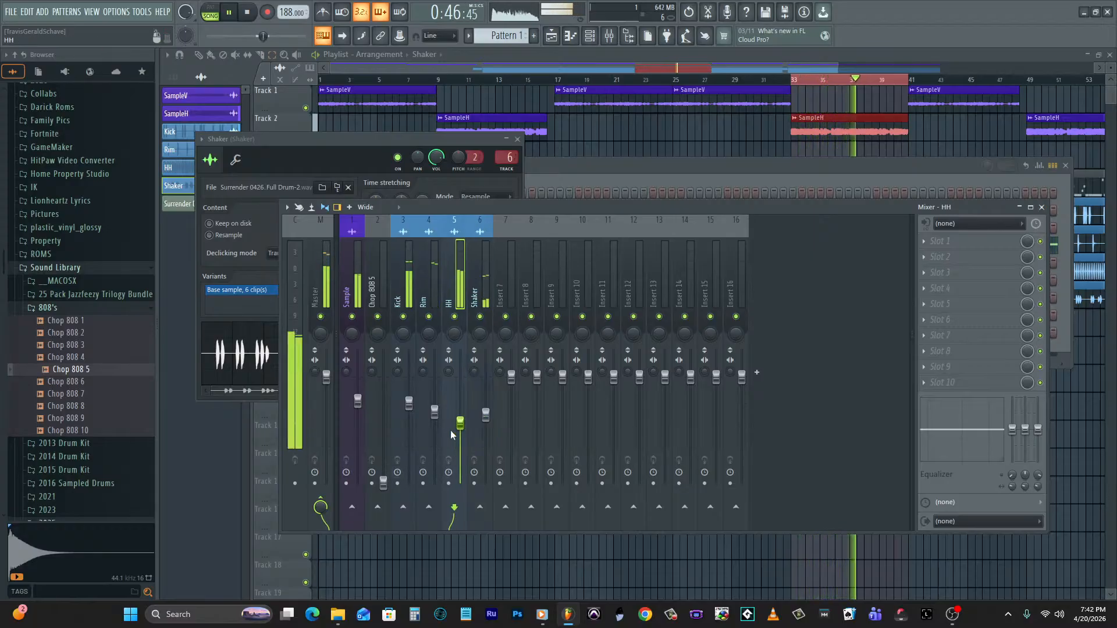
drag(384, 483, 384, 454)
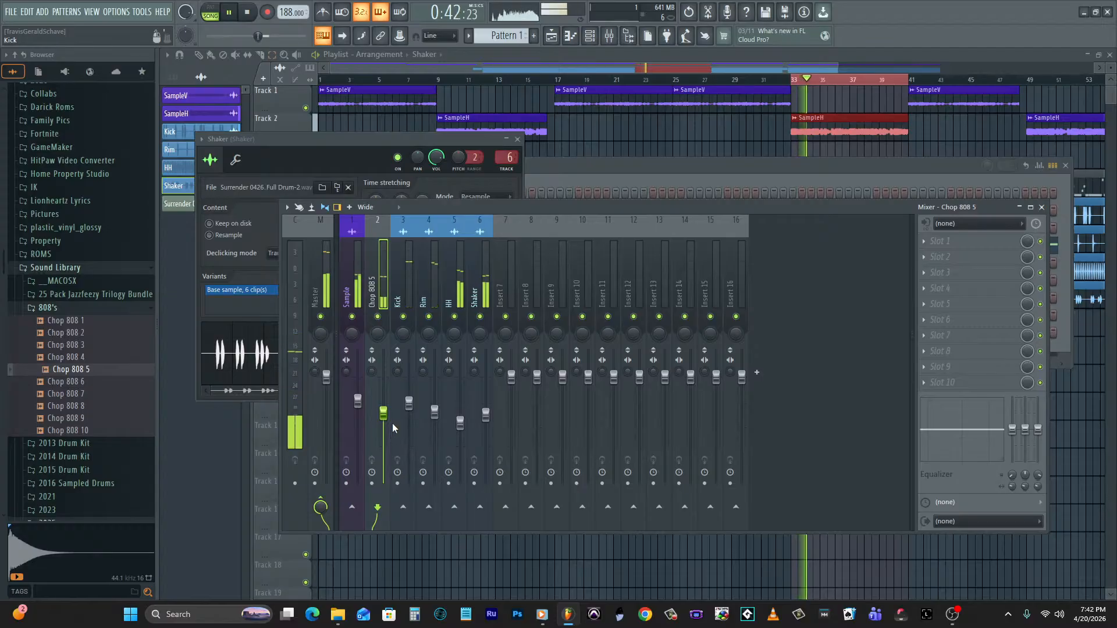
Load Fruity Parametric EQ 2 in slot 1 of the Sample track with the WGB Sample preset.
click(357, 291)
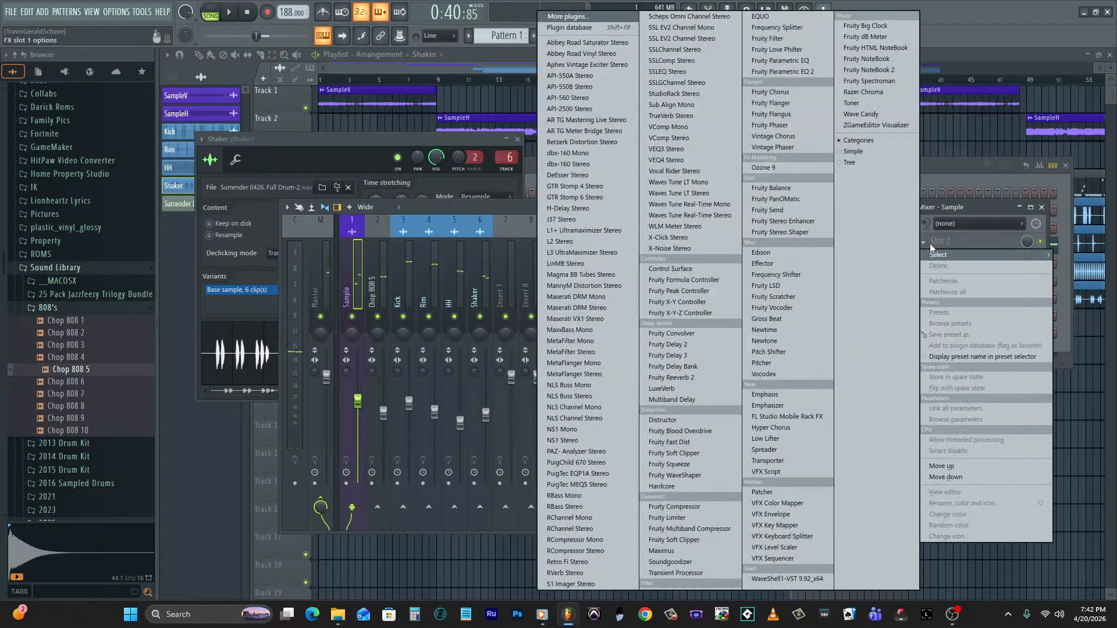
click(822, 72)
click(568, 171)
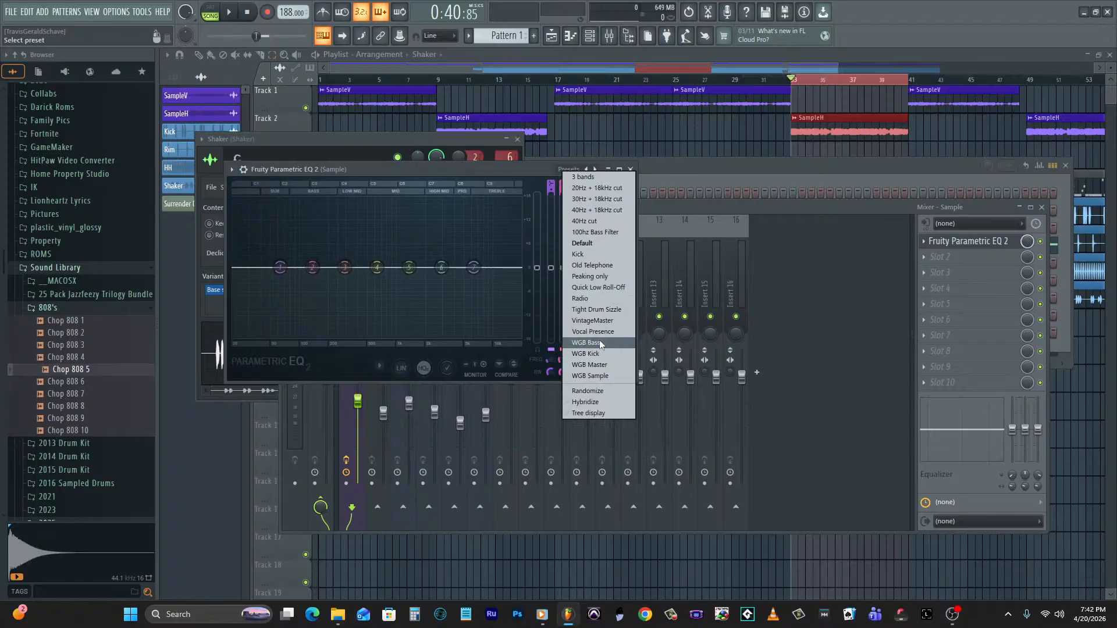
click(601, 375)
Load SSL EV2 Channel Stereo in slot 2 of the Sample track with the WGB Sample user preset.
click(942, 256)
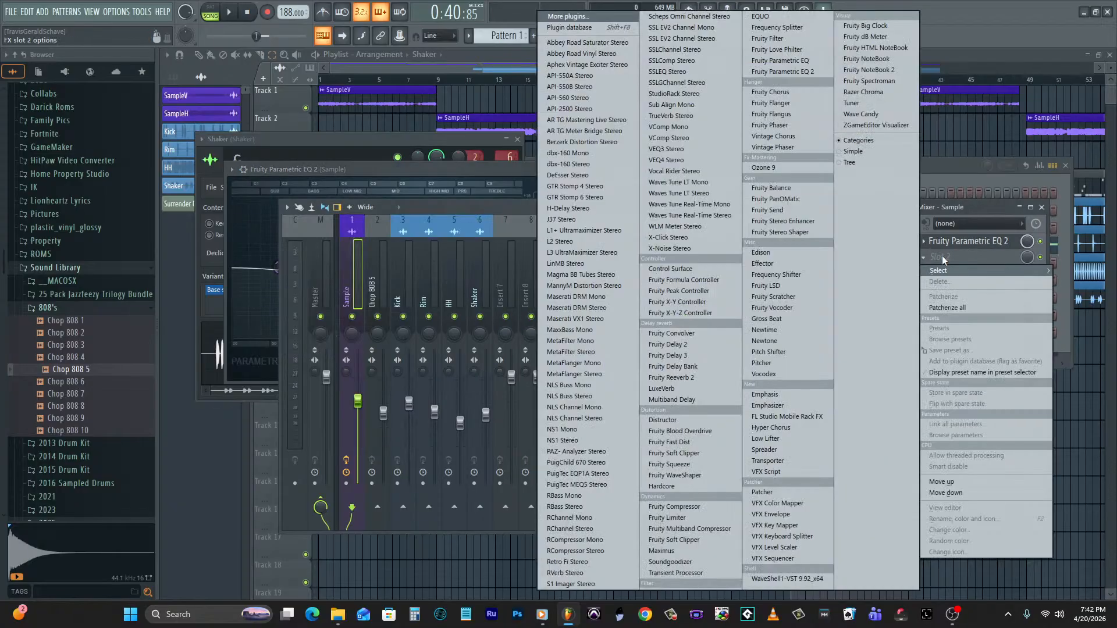
click(679, 39)
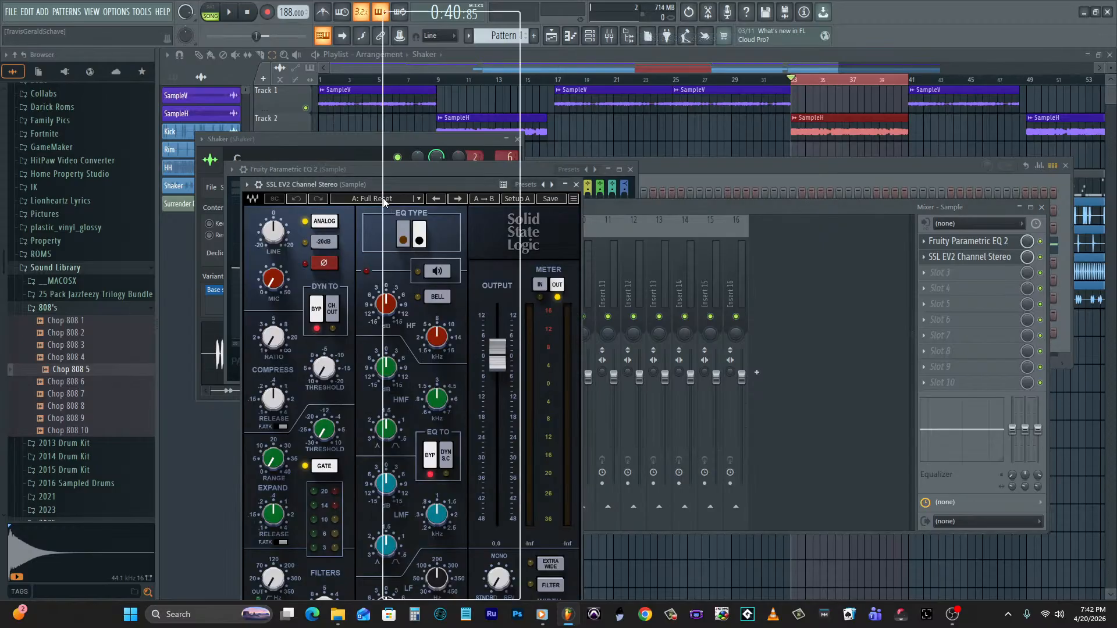
click(382, 198)
mouse_move(401, 599)
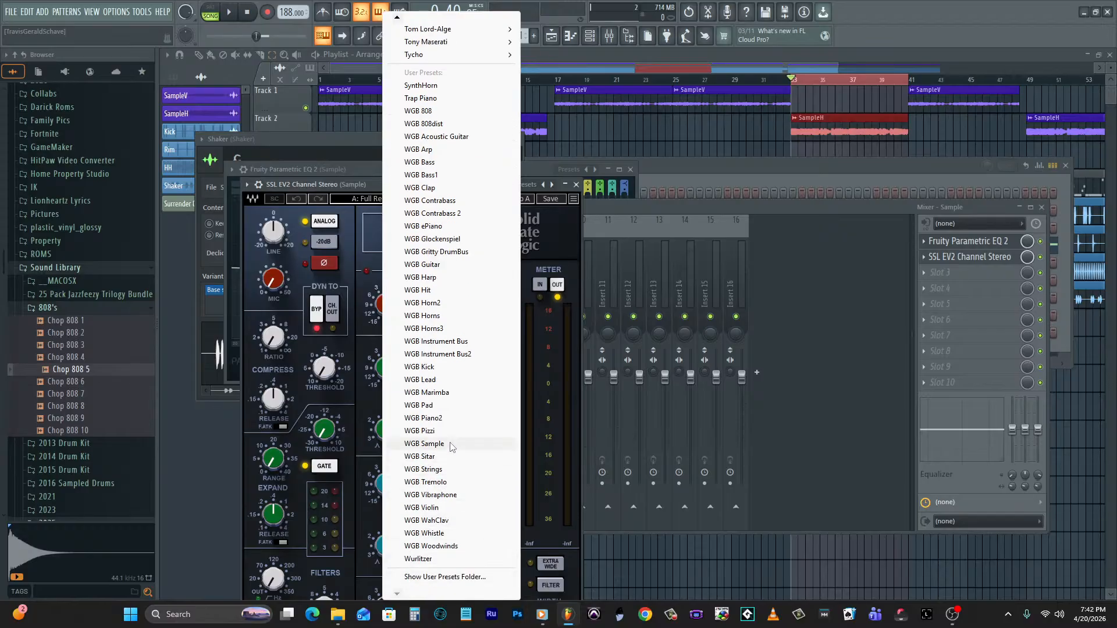
click(424, 444)
Load Fruity Stereo Enhancer in slot 3 of the Sample track and play the selected section briefly.
click(947, 274)
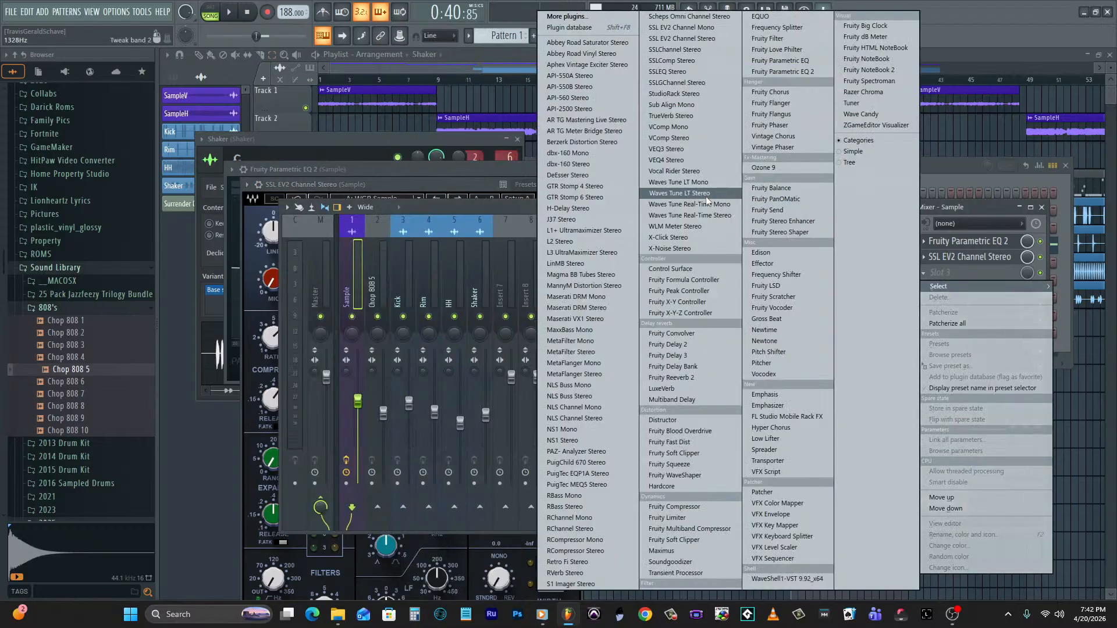
click(791, 221)
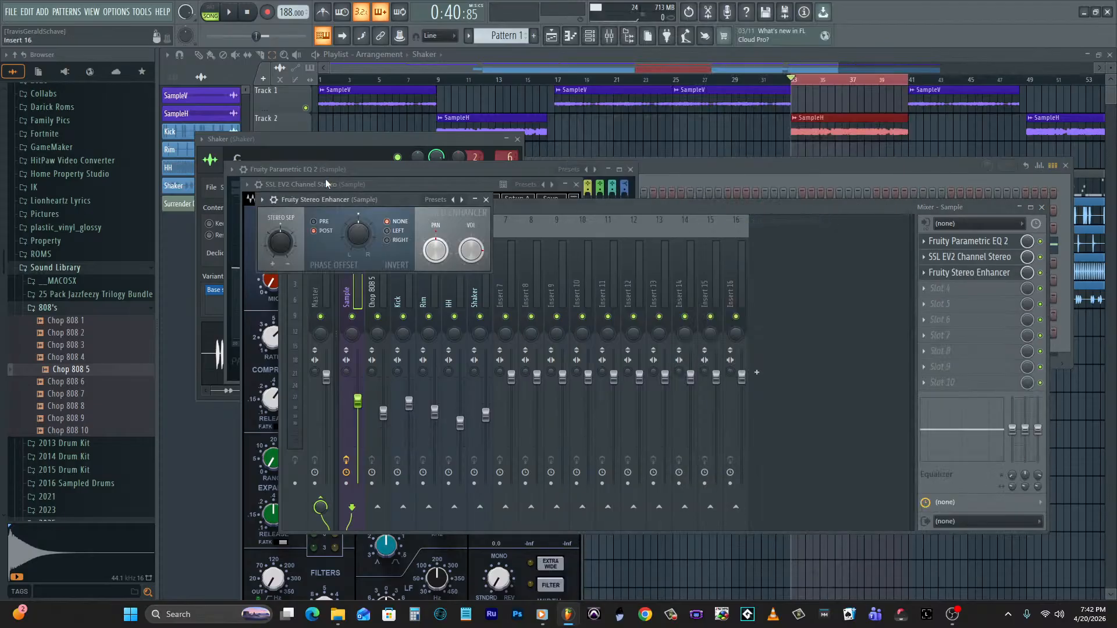
click(434, 201)
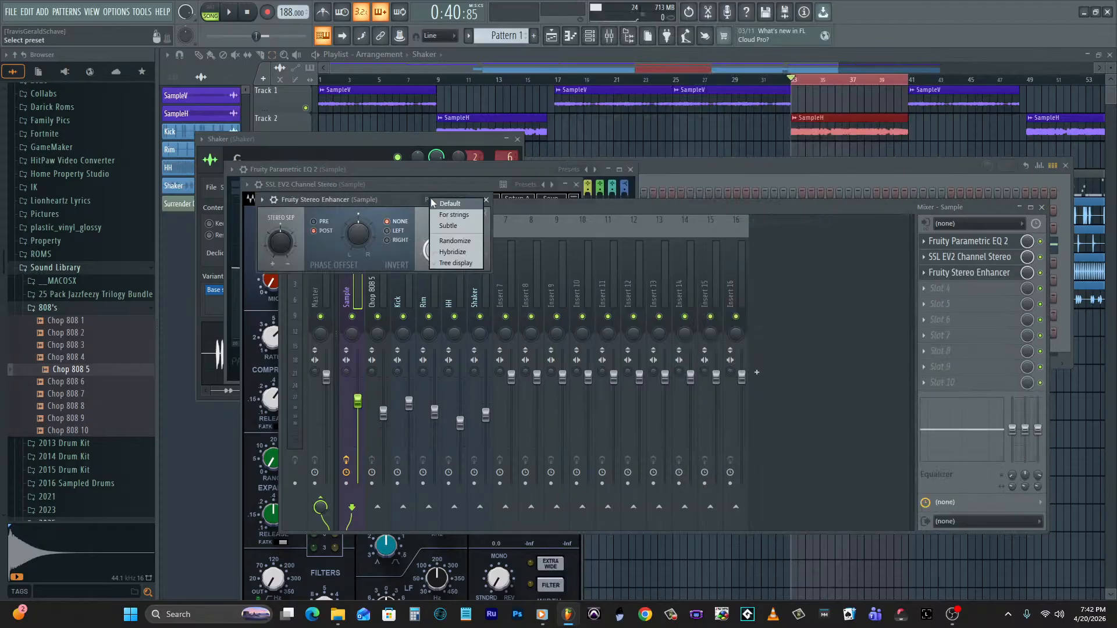
click(519, 210)
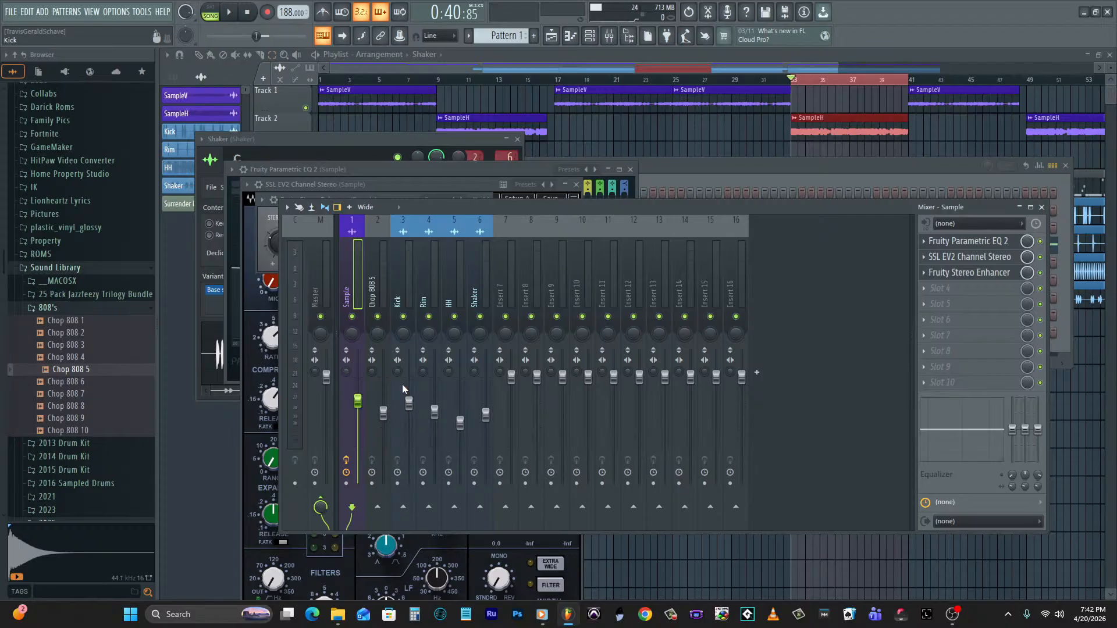
key(space)
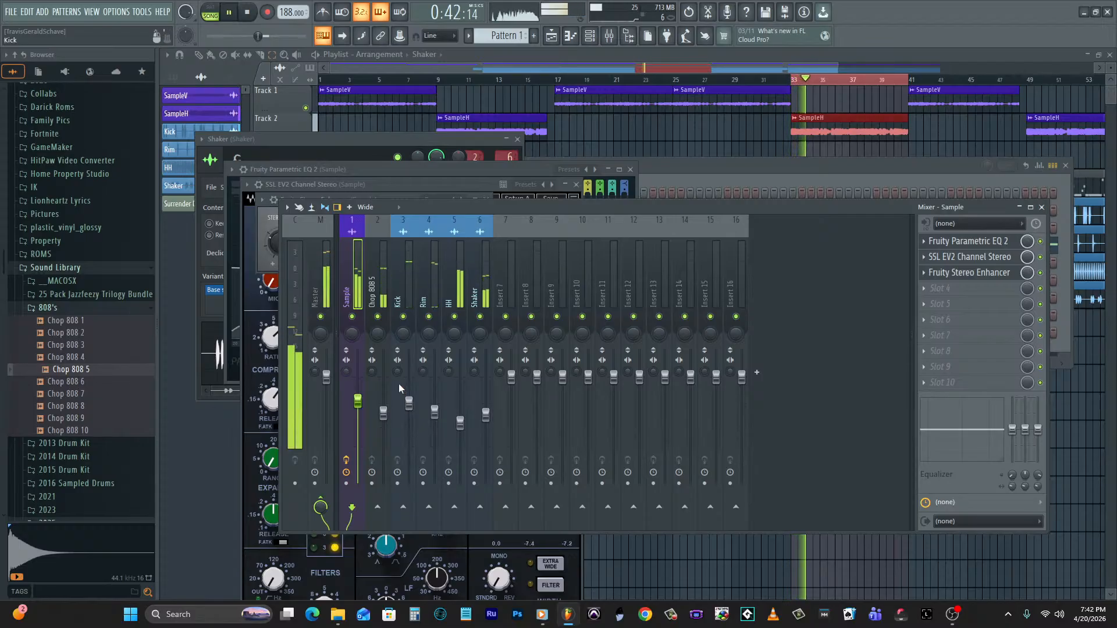
key(space)
Load dbx-160 Mono in slot 2 of the Kick track with the WGB Kick1 user preset.
click(411, 291)
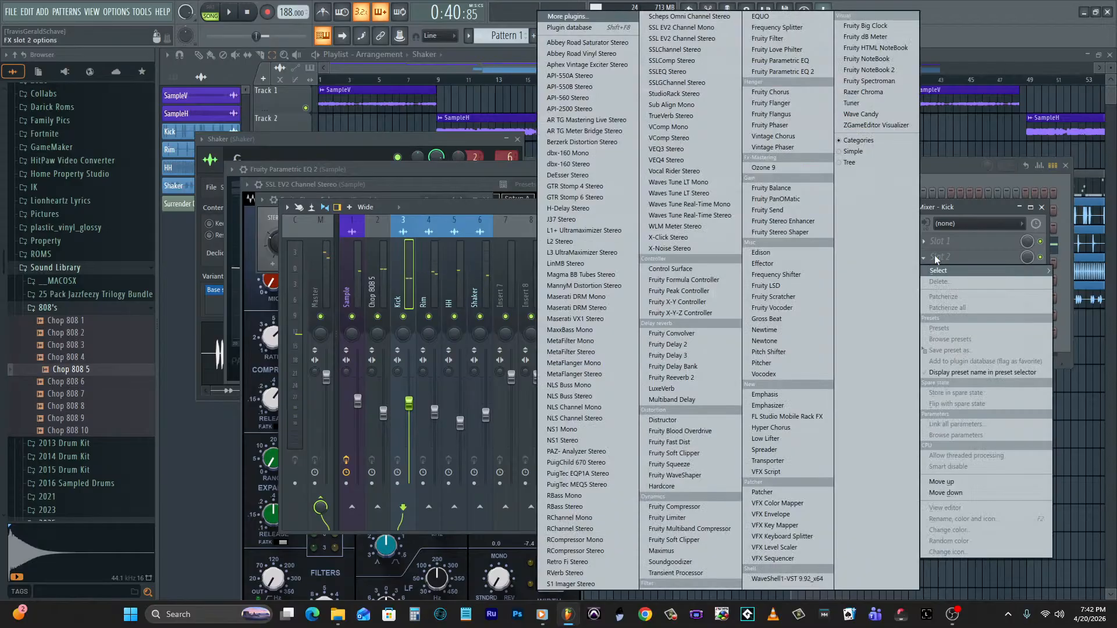
click(940, 256)
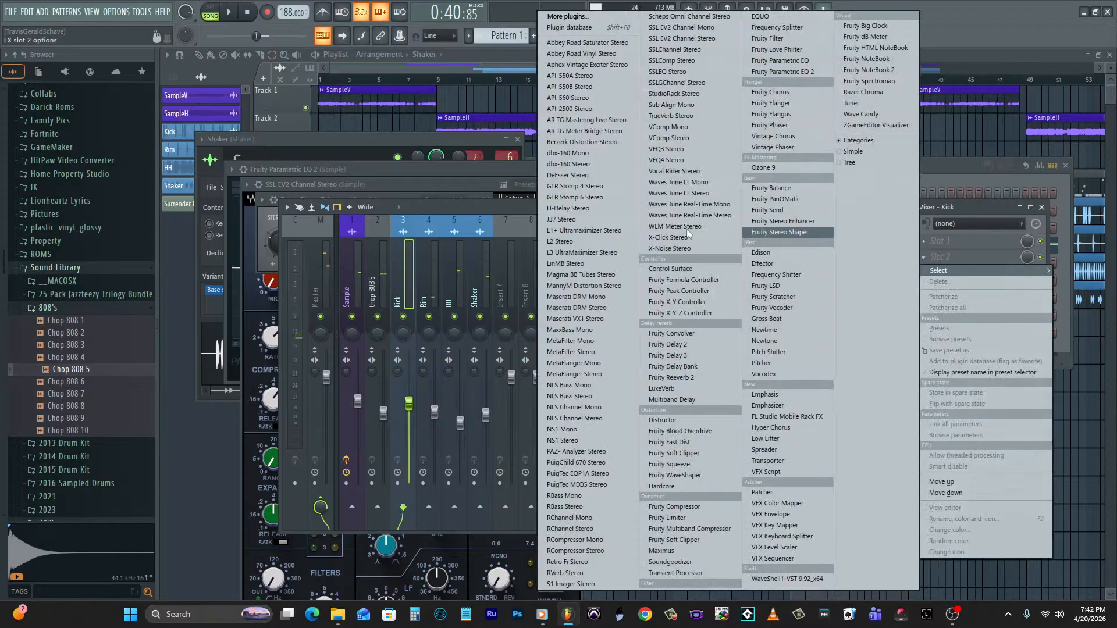
click(560, 153)
click(410, 198)
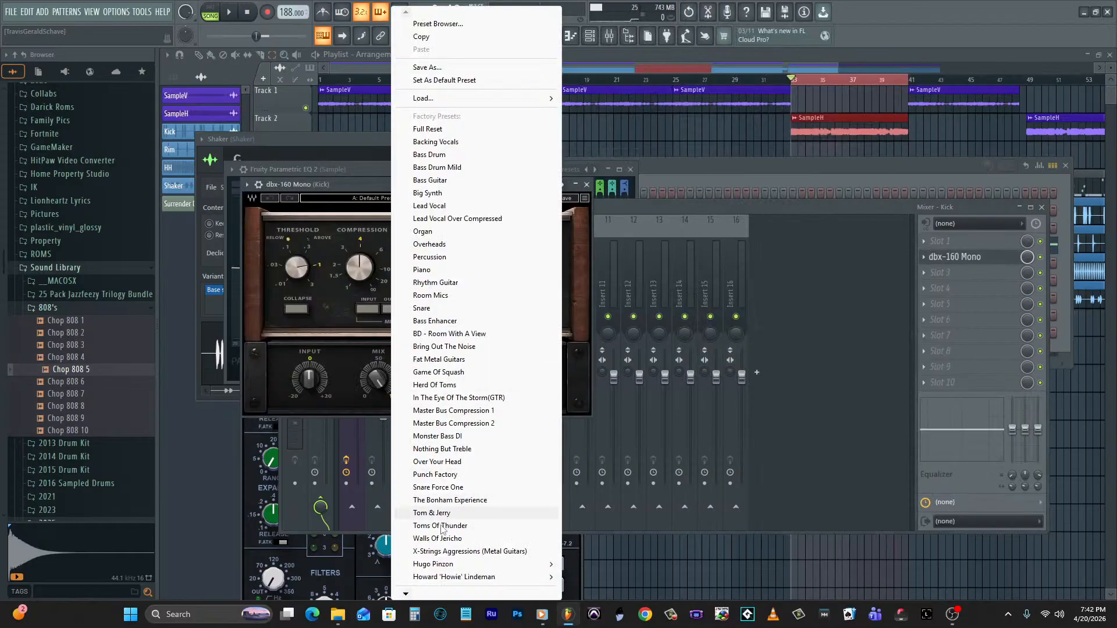
mouse_move(448, 594)
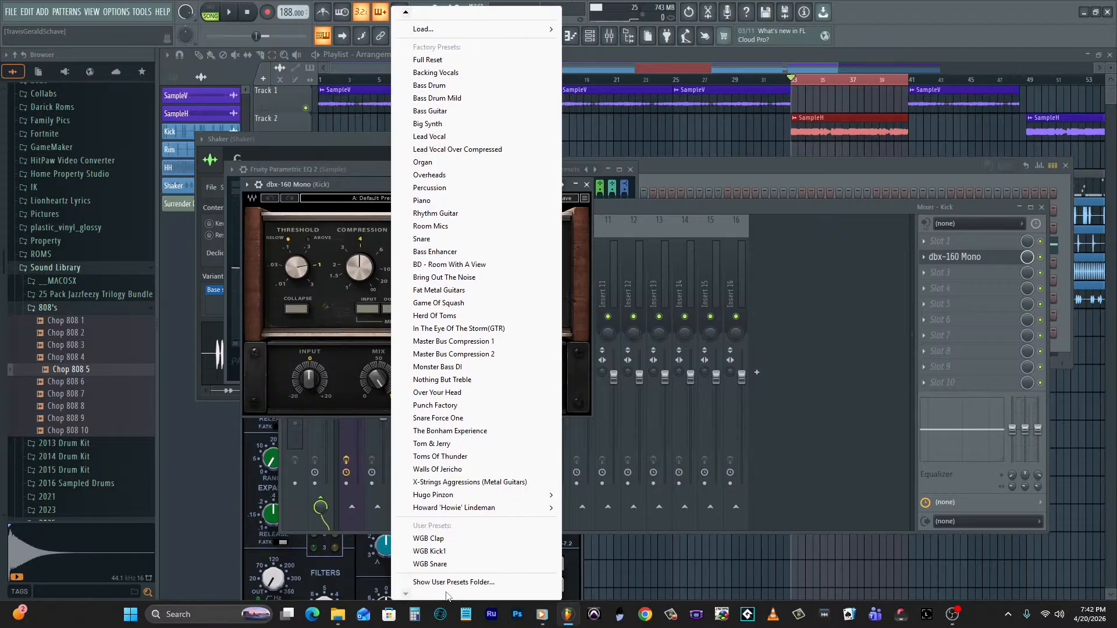
click(455, 552)
Raise the Kick track's level to about -4.5 dB during playback.
key(space)
click(655, 211)
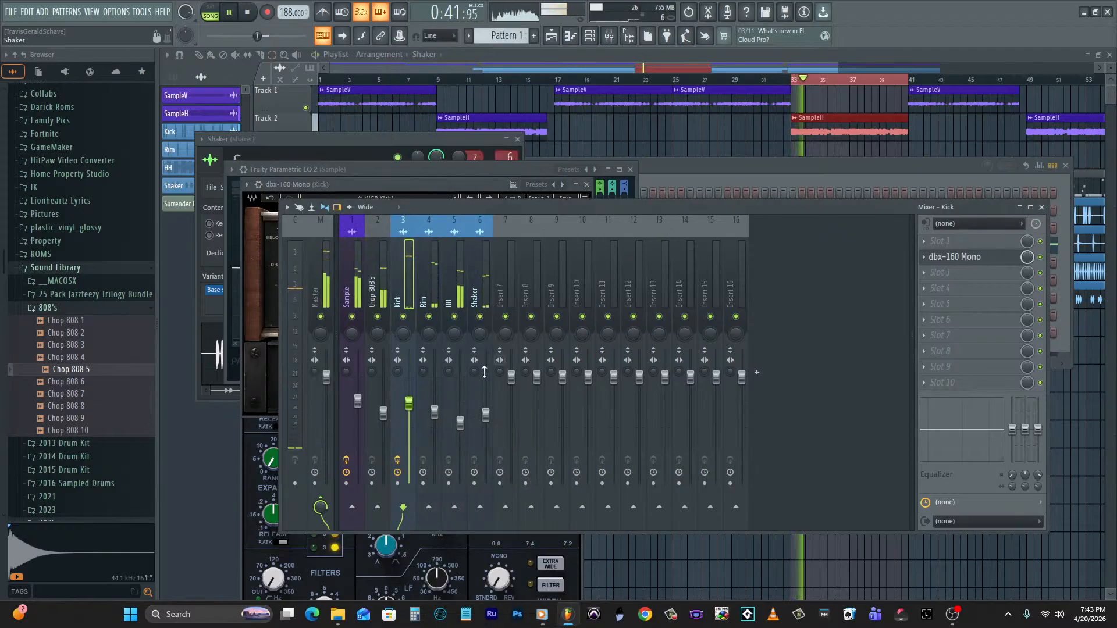
drag(414, 407, 414, 402)
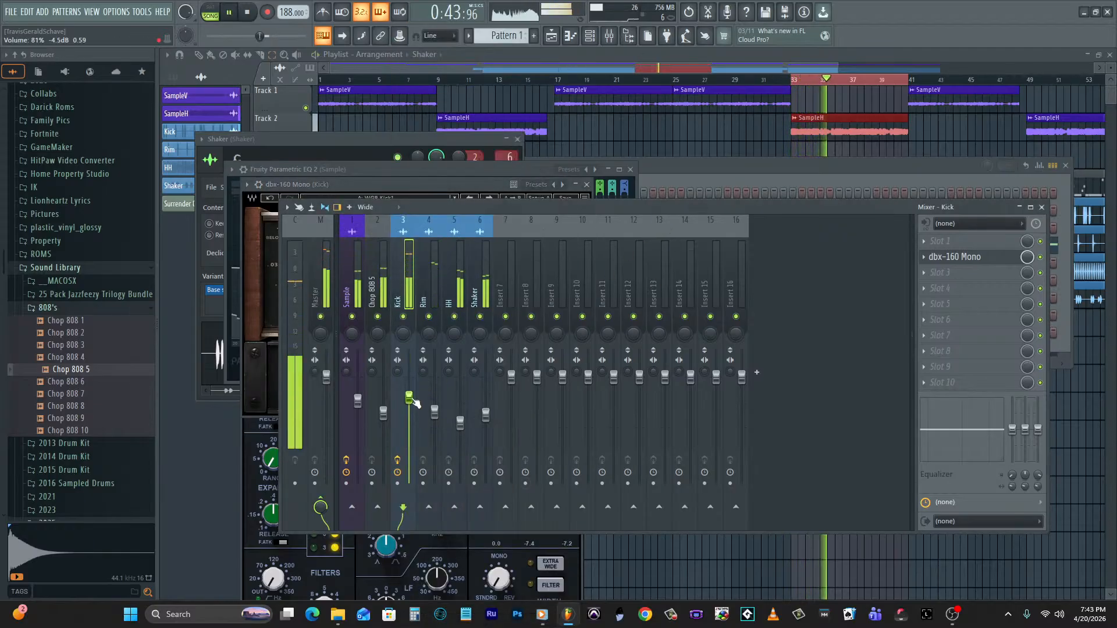
Load dbx-160 Mono in slot 2 of the Rim track, apply one of its presets and return to the mixer.
click(438, 291)
click(954, 257)
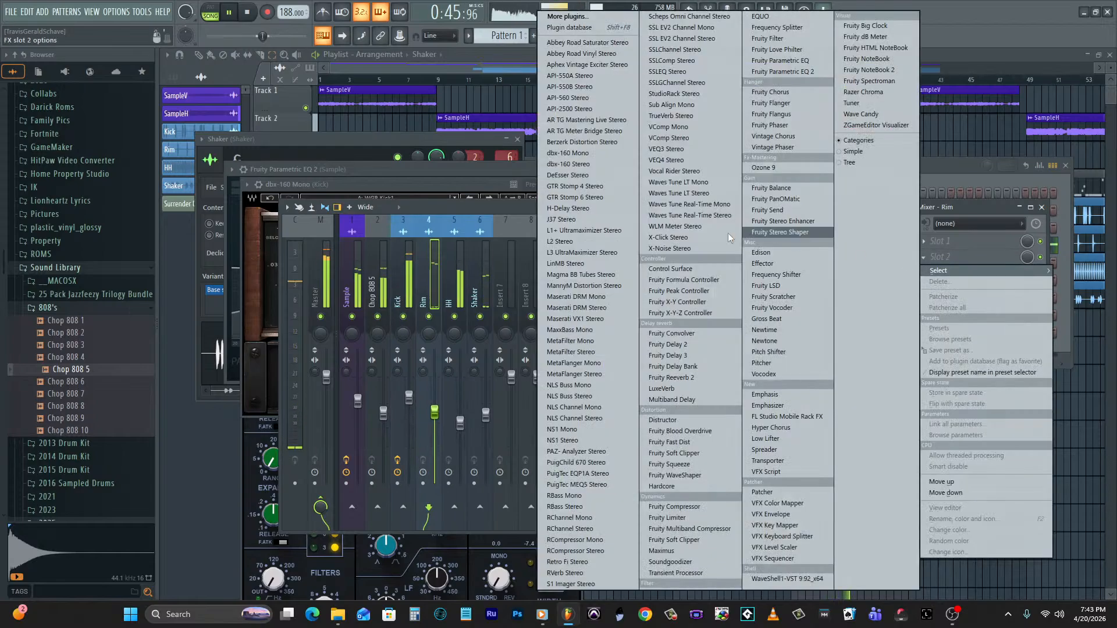
click(551, 153)
click(433, 227)
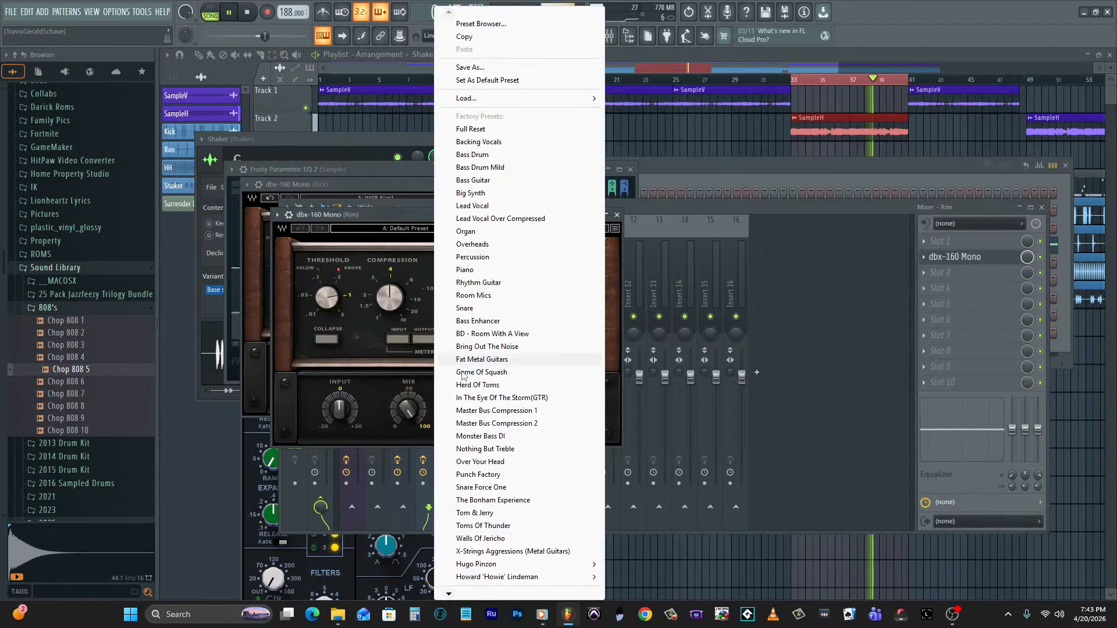
click(491, 321)
click(676, 211)
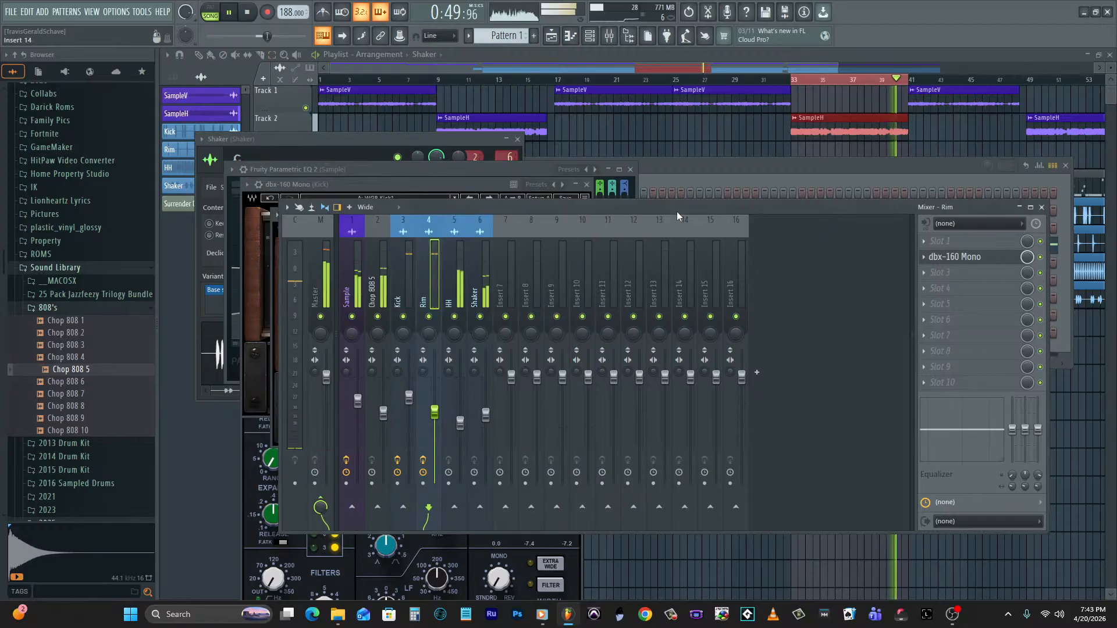
Load Fruity Parametric EQ 2 in slot 1 of the Chop 808 5 track with the WGB Bass preset.
click(372, 283)
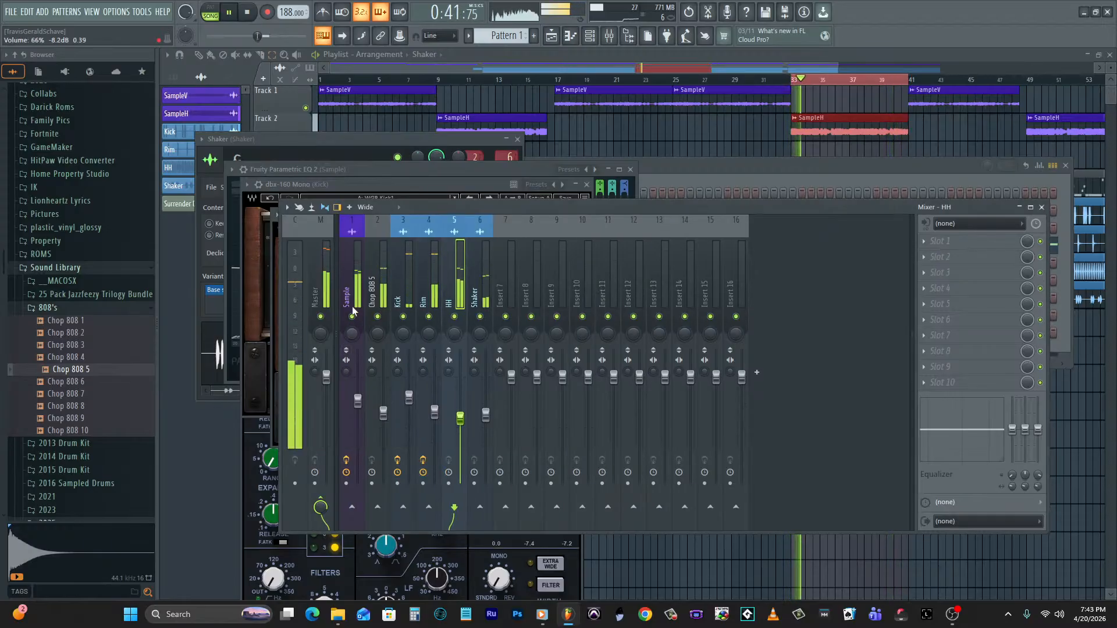
click(931, 243)
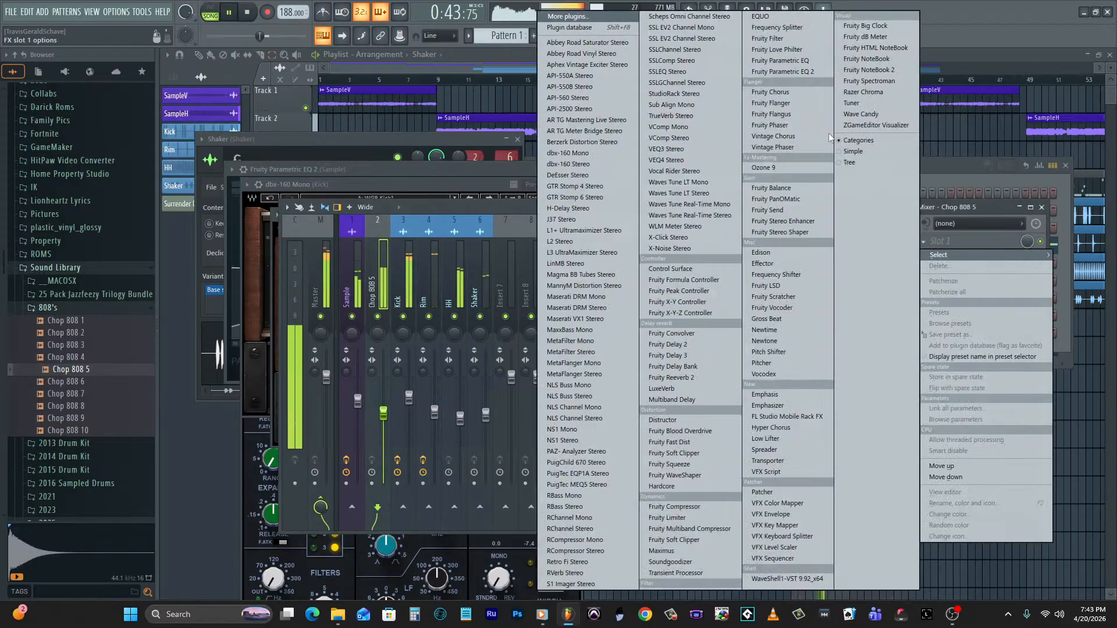
click(773, 70)
click(834, 130)
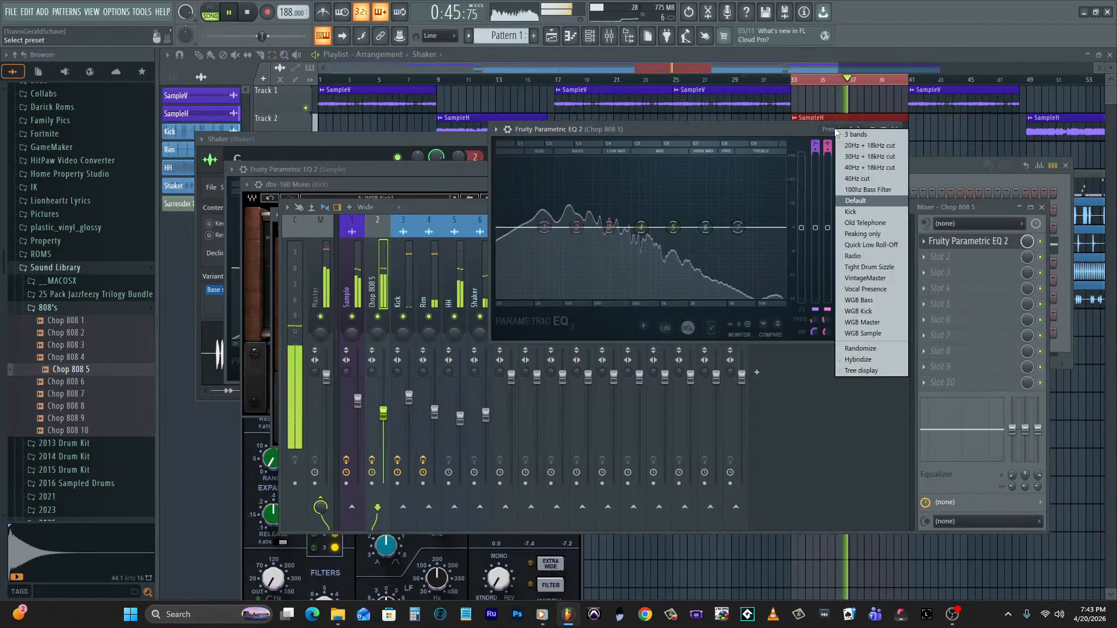
click(867, 297)
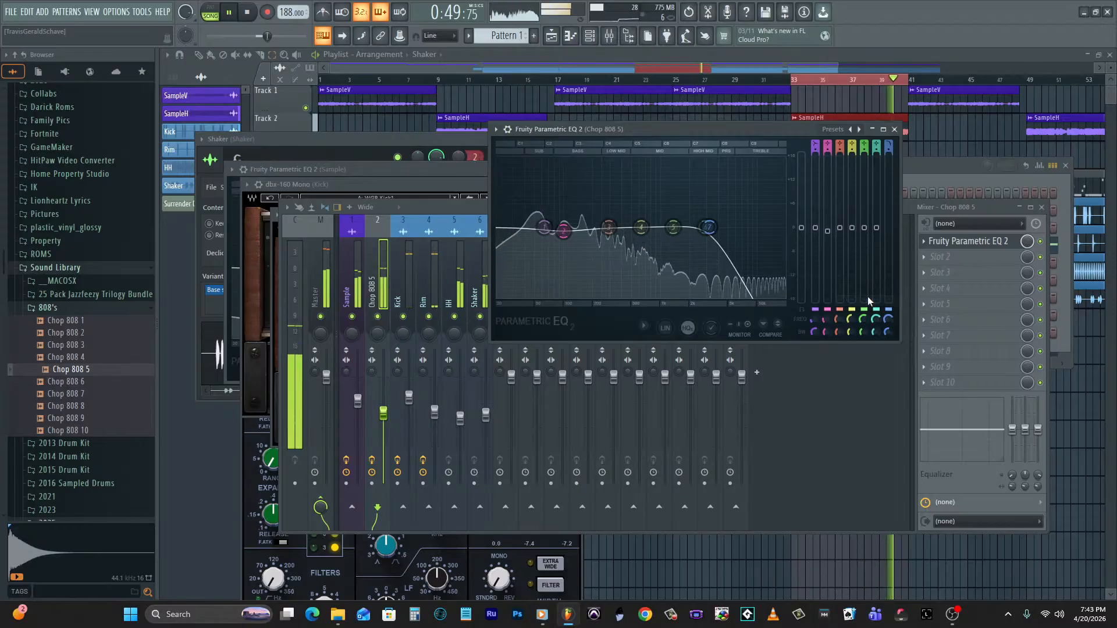
Load SSL EV2 Channel Mono with the WGB 808 preset in slot 2 of the Chop 808 5 track and raise its level to about -6.5 dB.
click(938, 257)
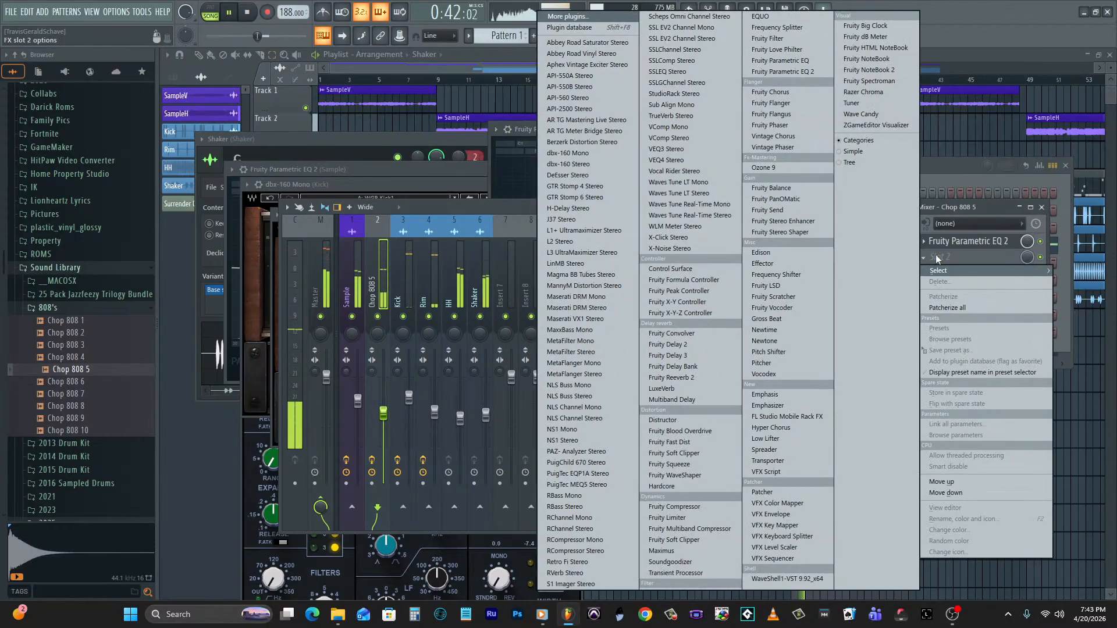
click(704, 29)
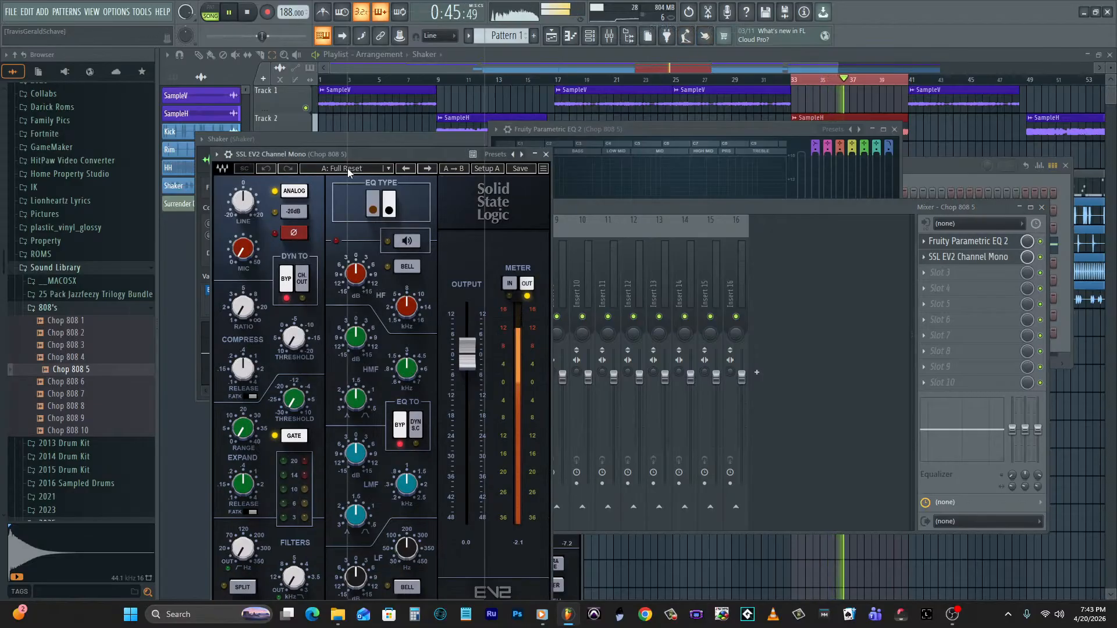
click(347, 169)
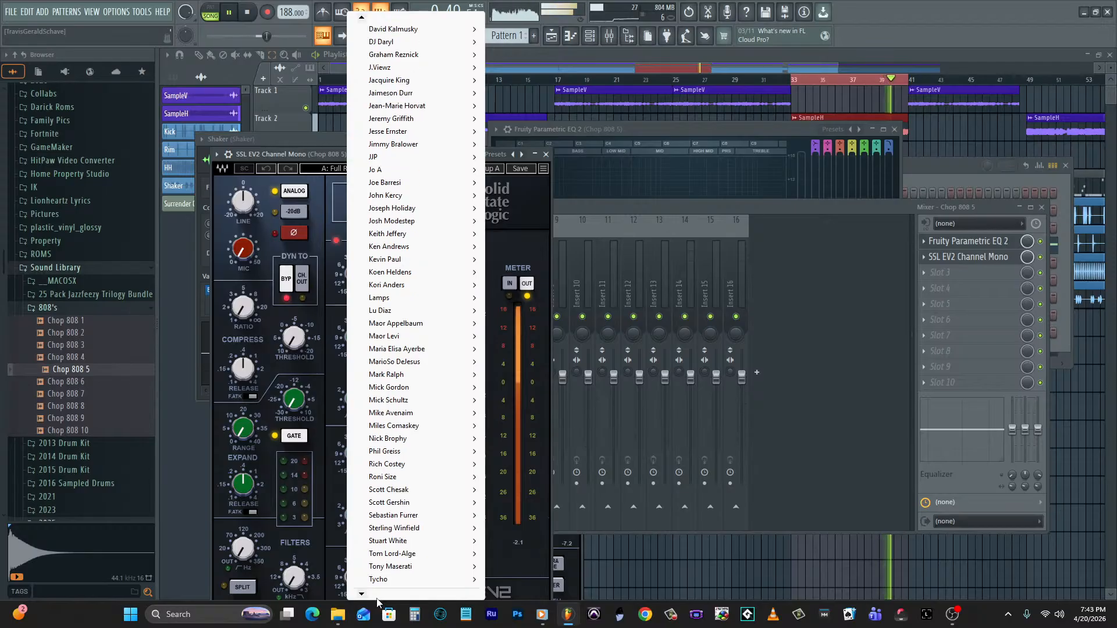
click(420, 493)
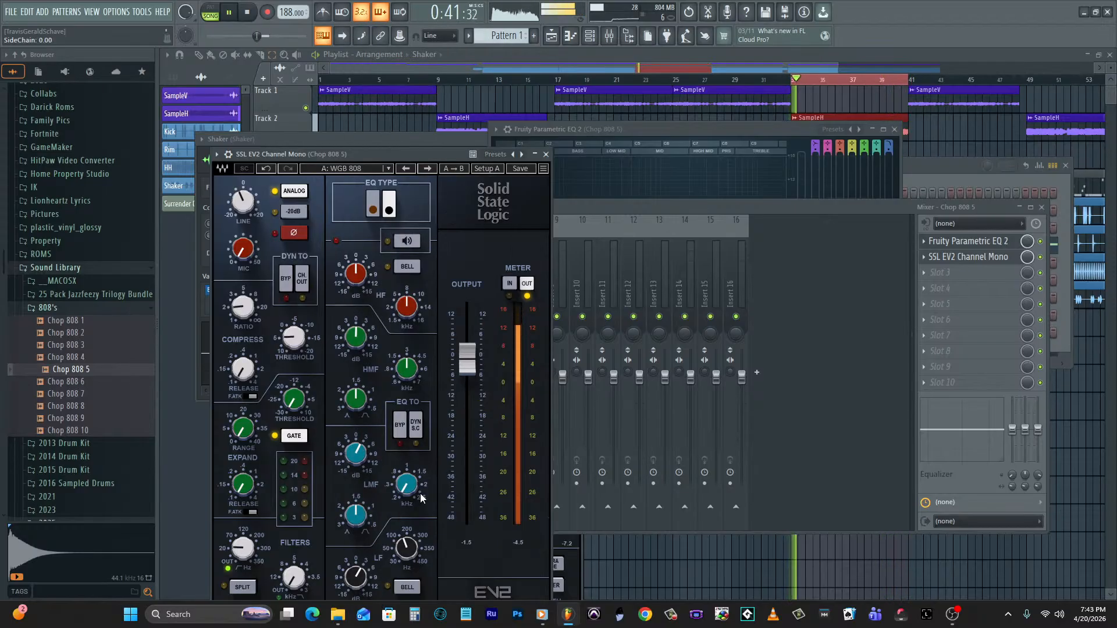
click(638, 201)
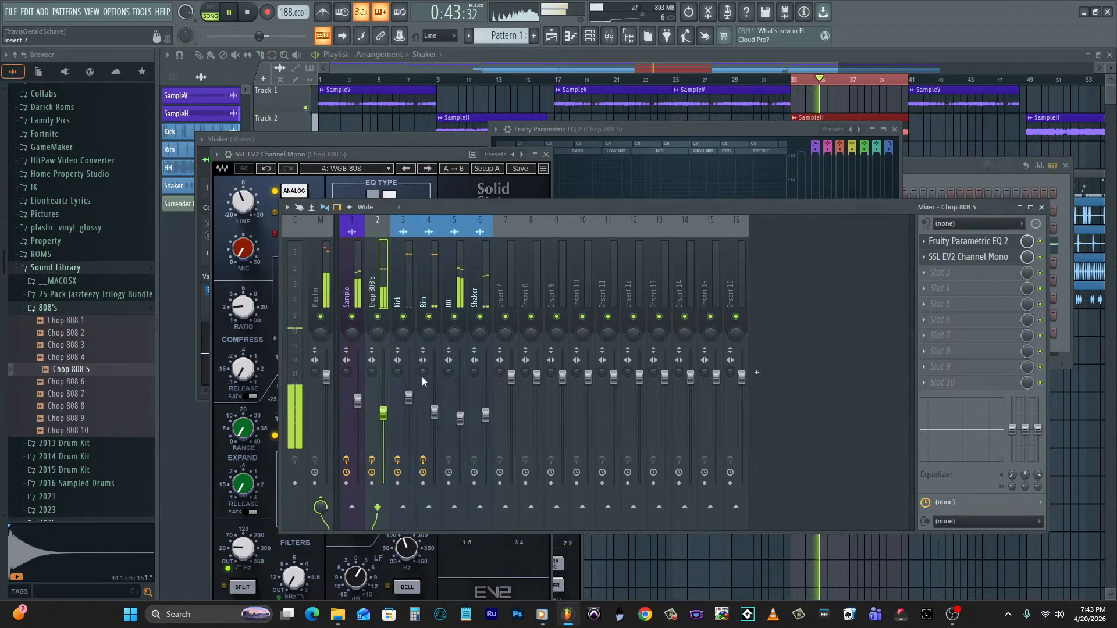
drag(386, 414, 386, 406)
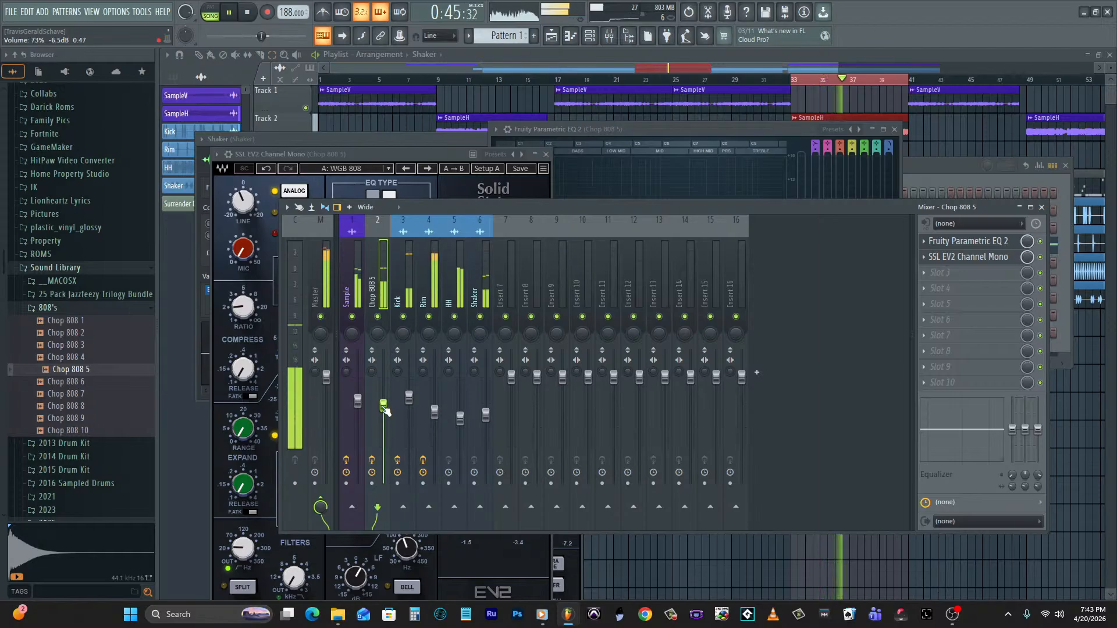
Load Sub Align Mono in slot 3 of the Chop 808 5 track, set its crossover to 102 Hz and play back the mix.
click(944, 273)
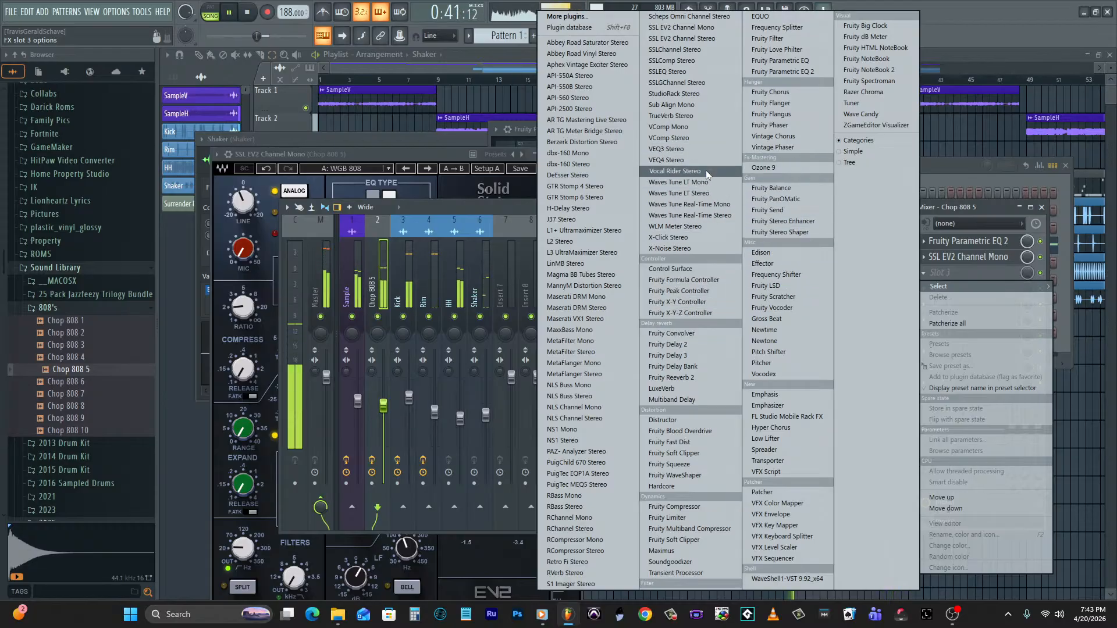
click(697, 104)
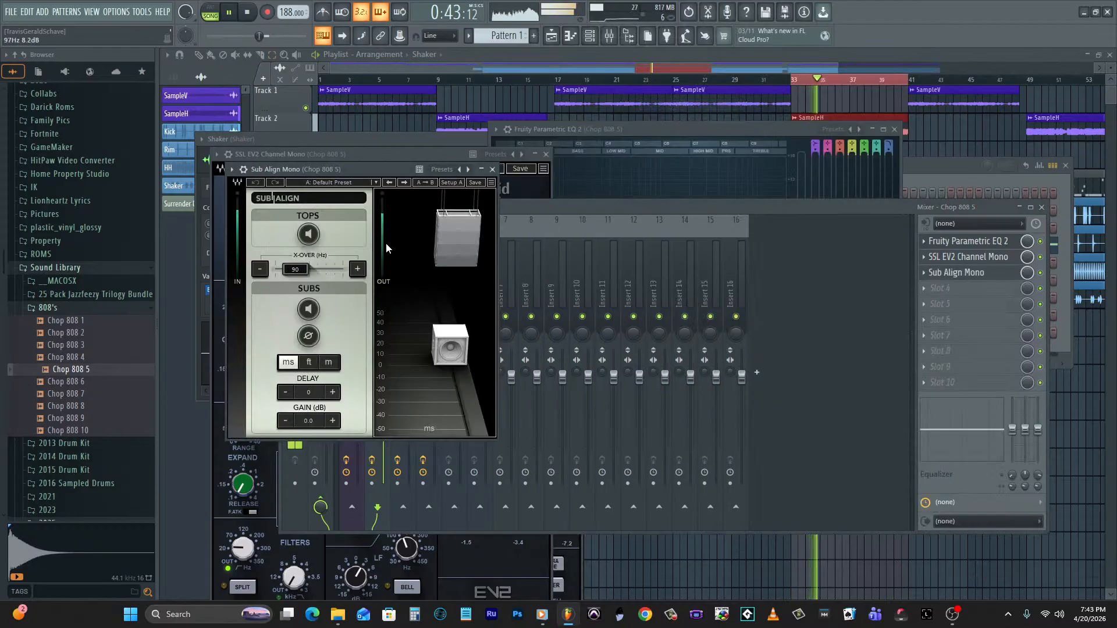
drag(292, 274, 292, 269)
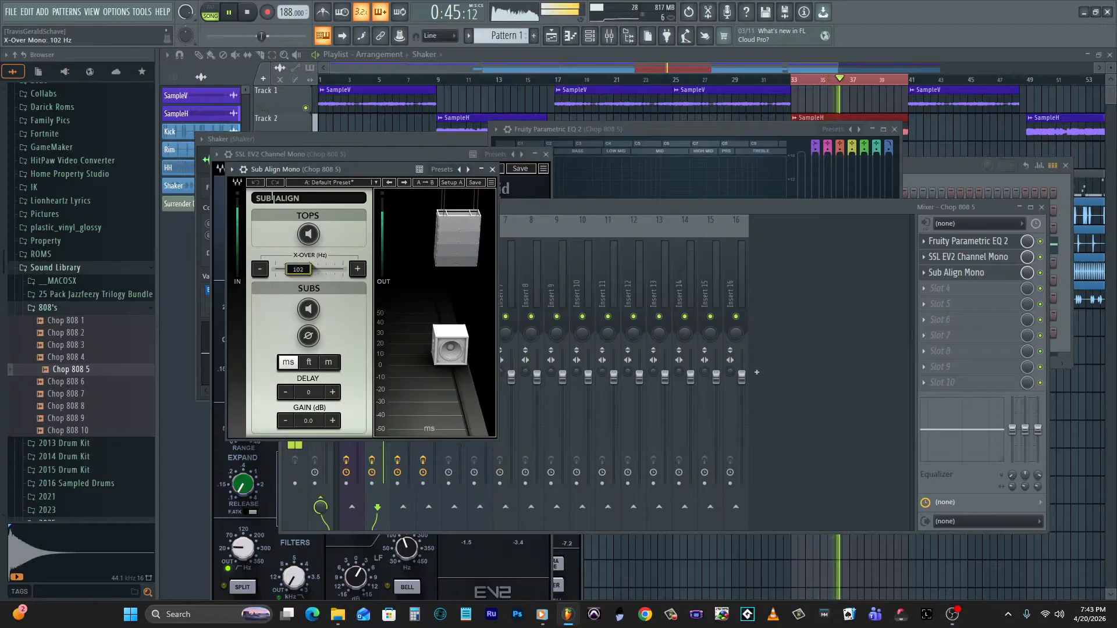
key(space)
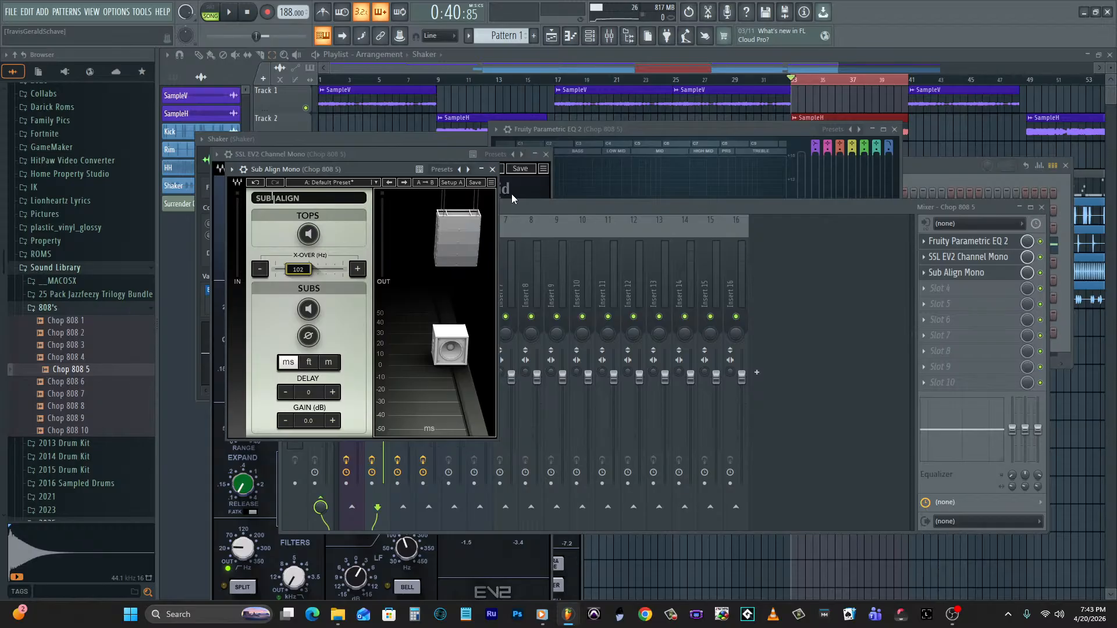
click(617, 203)
key(space)
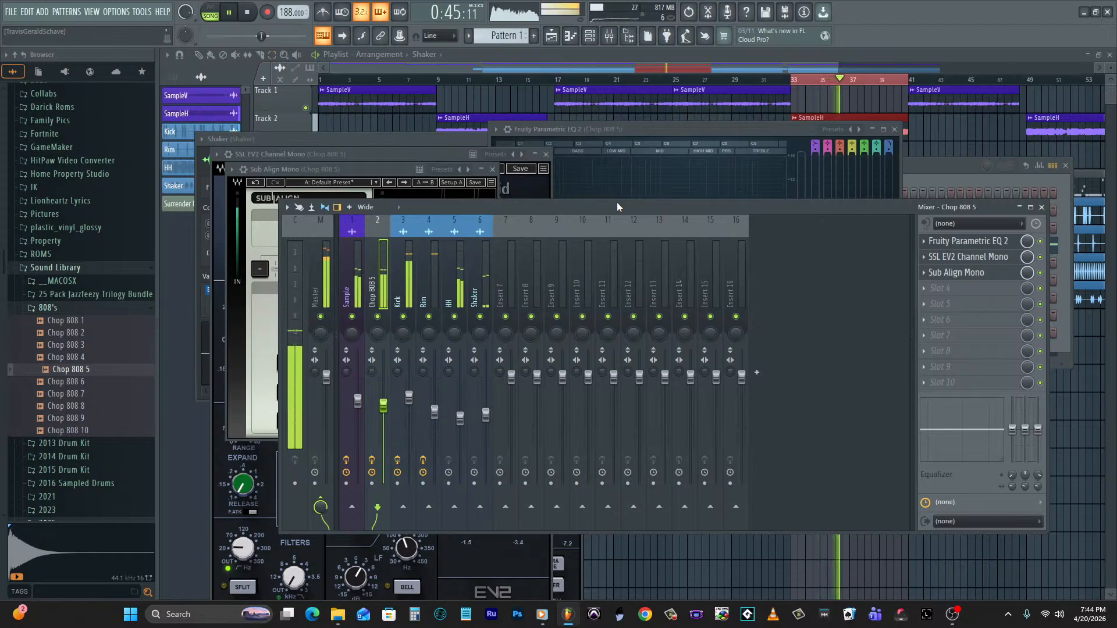
key(space)
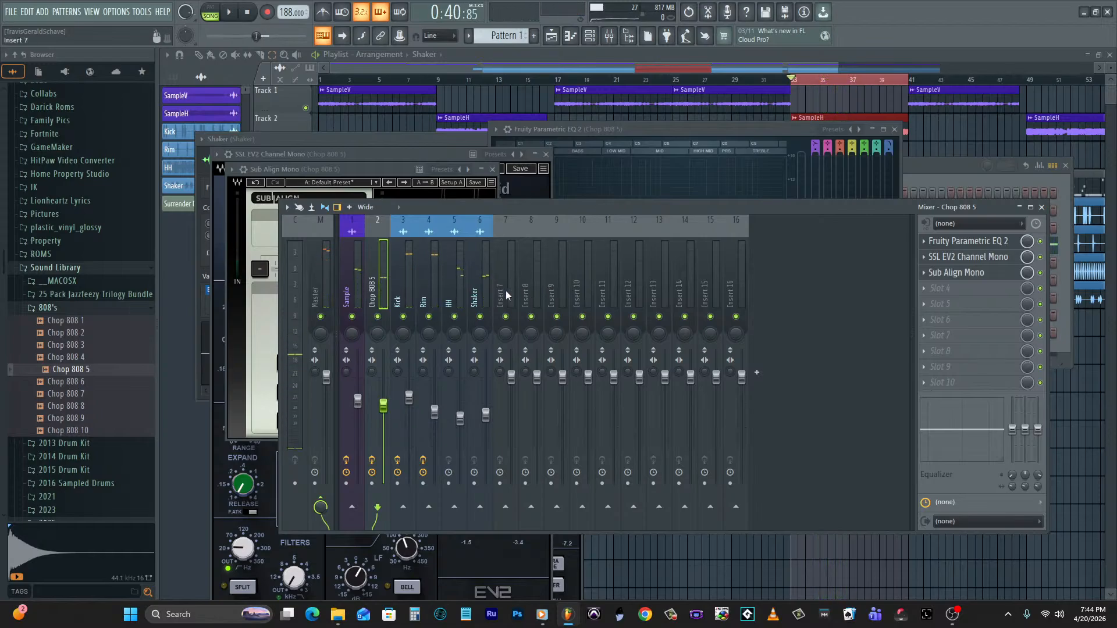
Name the Insert 7 mixer track Paracomp and colour it orange.
click(505, 292)
double_click(506, 294)
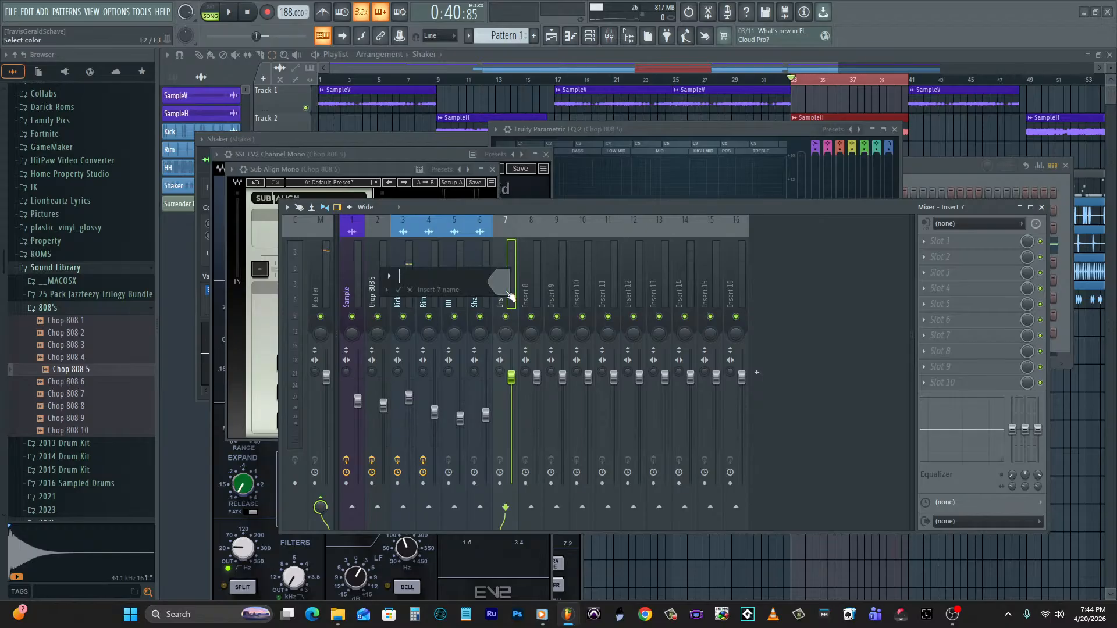
click(508, 293)
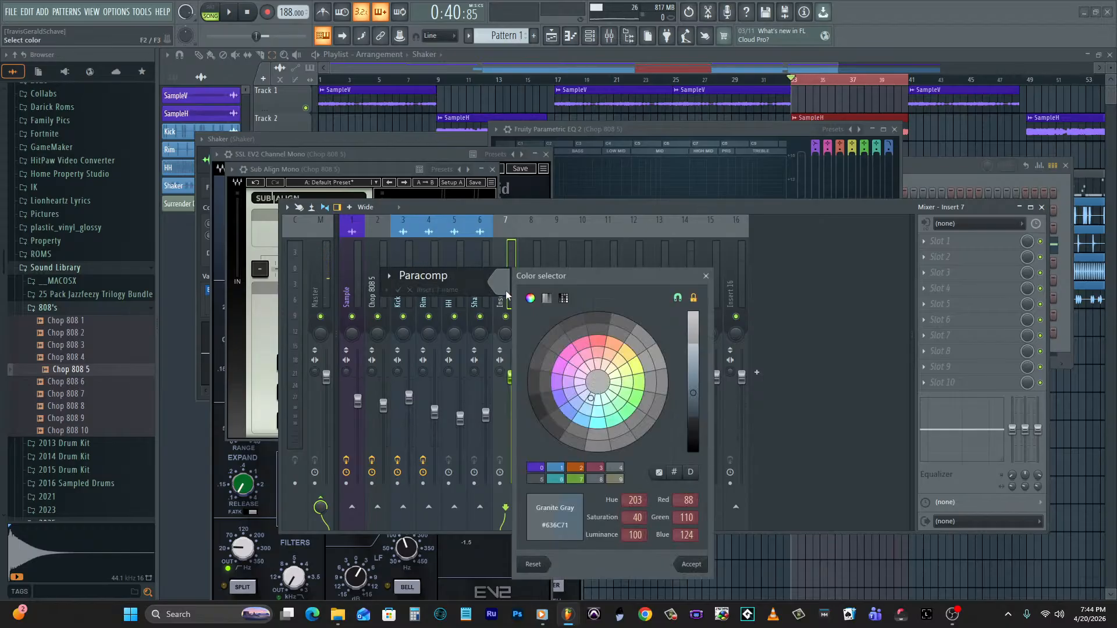
click(578, 472)
key(Return)
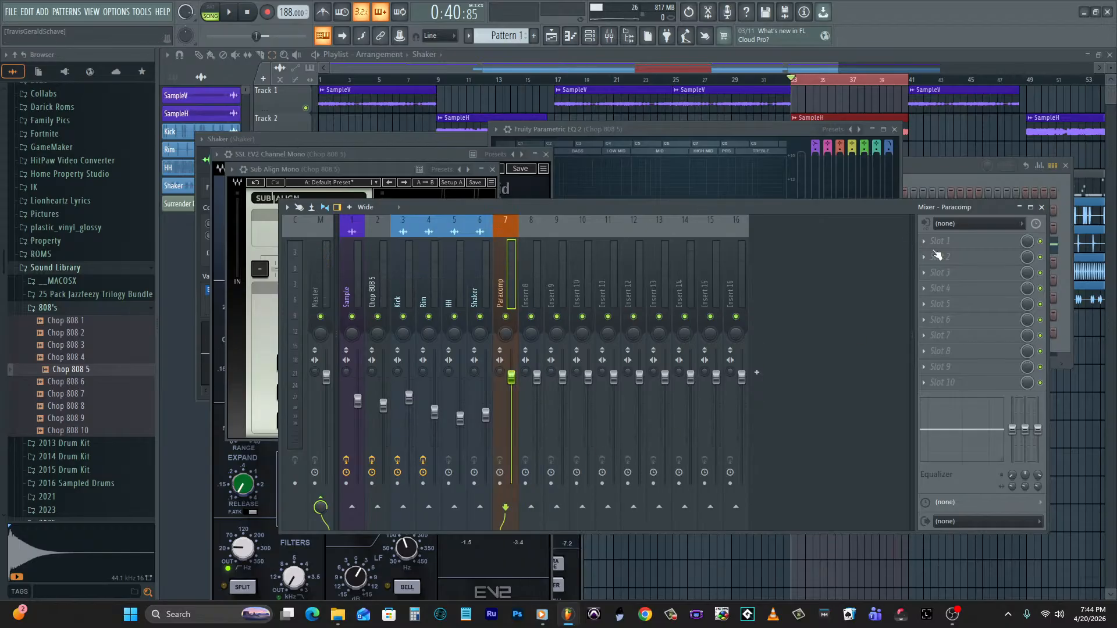
Load PuigTec EQP1A Stereo in slot 2 of the Paracomp track with the WGB Paracomp preset.
click(937, 257)
click(579, 473)
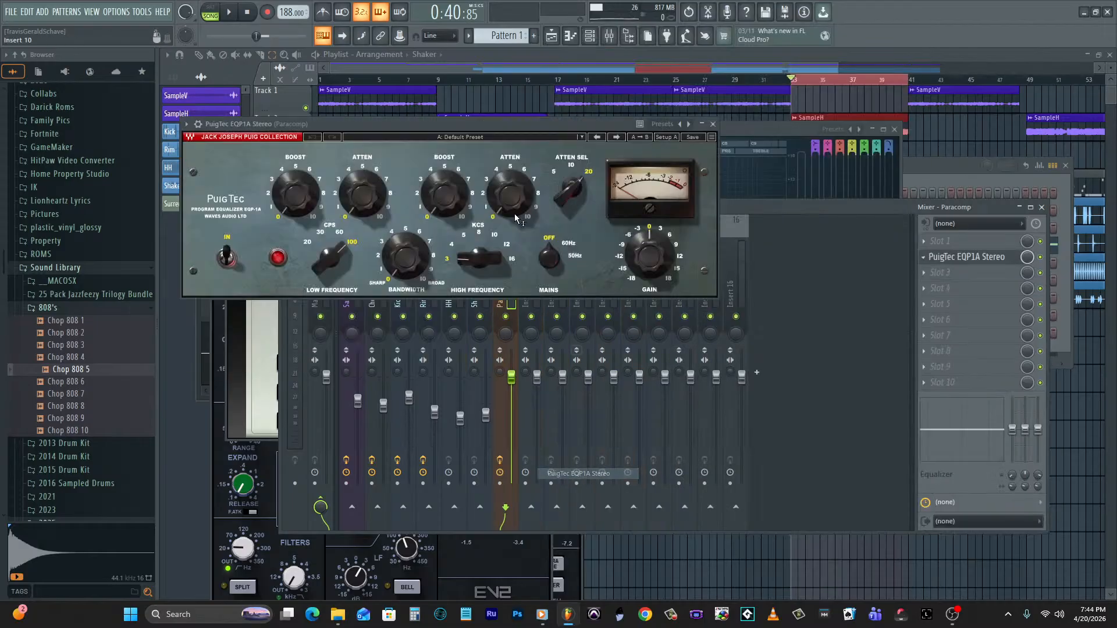
click(386, 138)
click(483, 466)
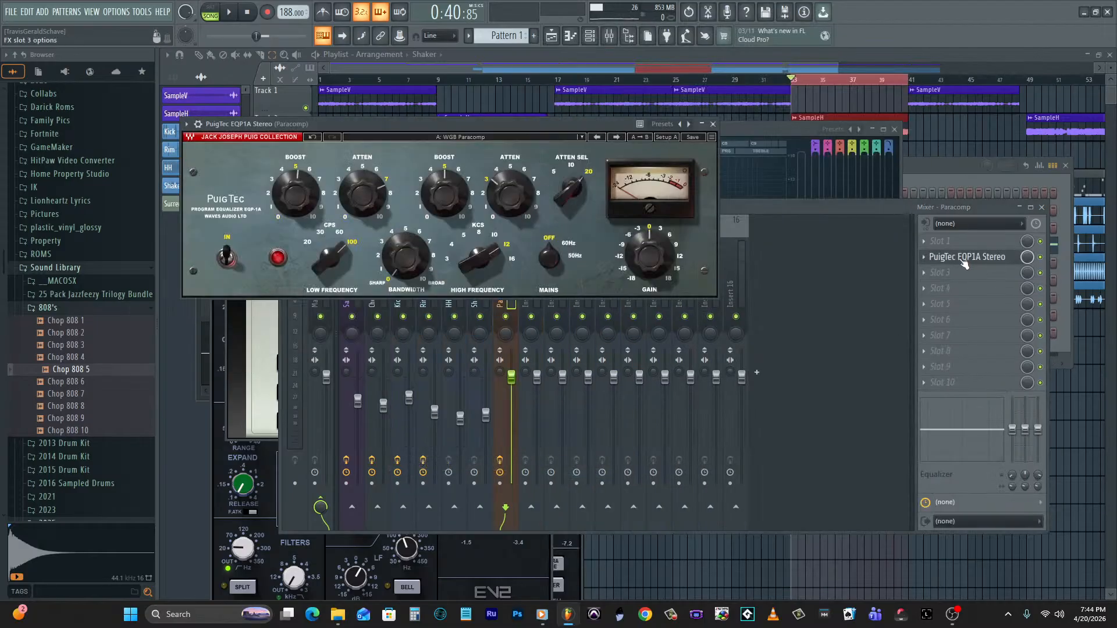
Load RCompressor Stereo in slot 3 of the Paracomp track with the WGB Clean Paracomp preset.
click(963, 272)
click(603, 550)
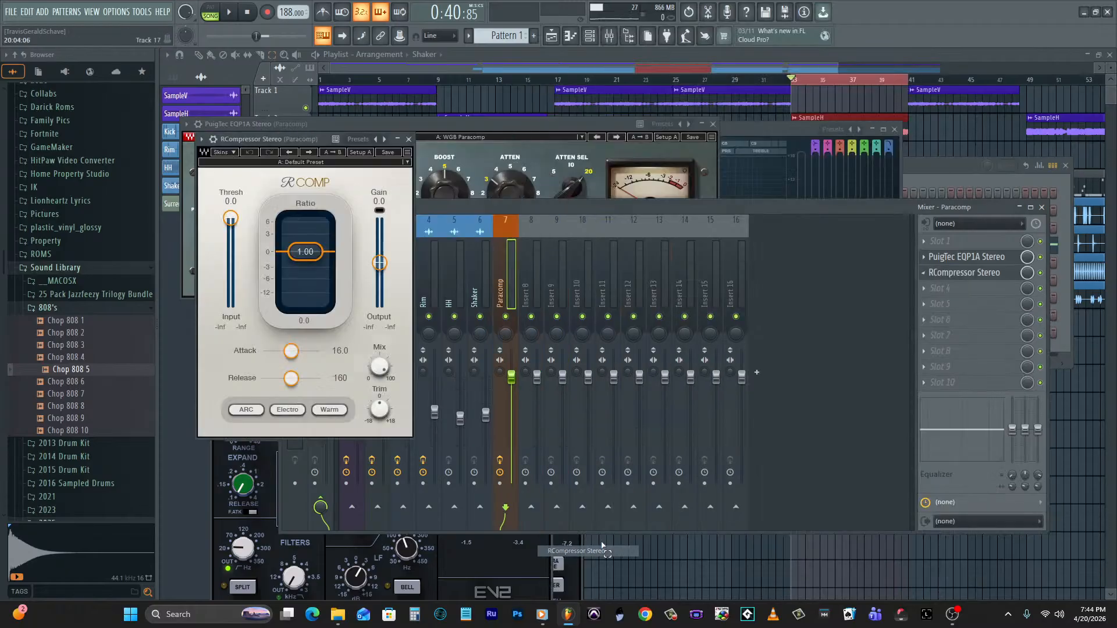
click(334, 162)
click(425, 352)
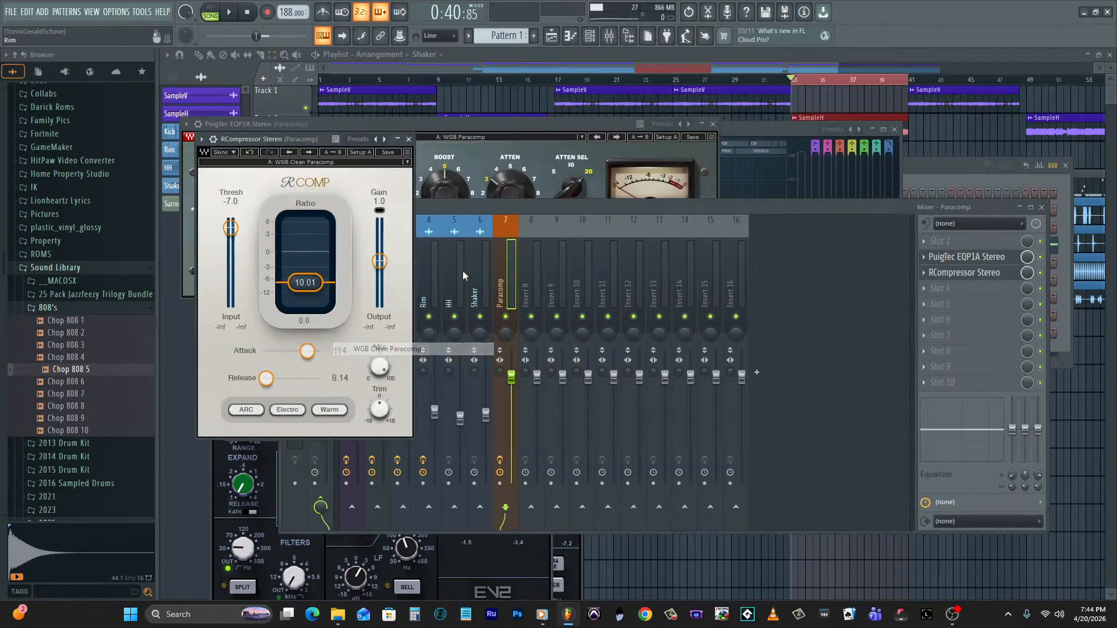
Route the tracks from Chop 808 5 through Shaker to Paracomp and lower the Paracomp level to about -20.8 dB.
click(493, 212)
click(376, 285)
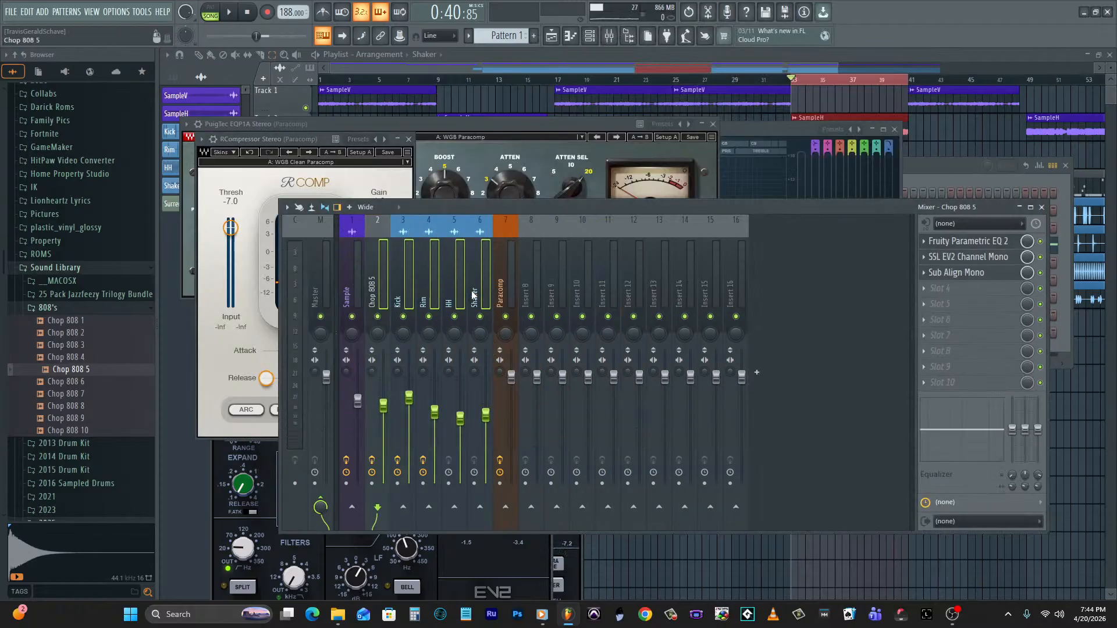
right_click(504, 510)
click(519, 516)
drag(512, 378, 512, 446)
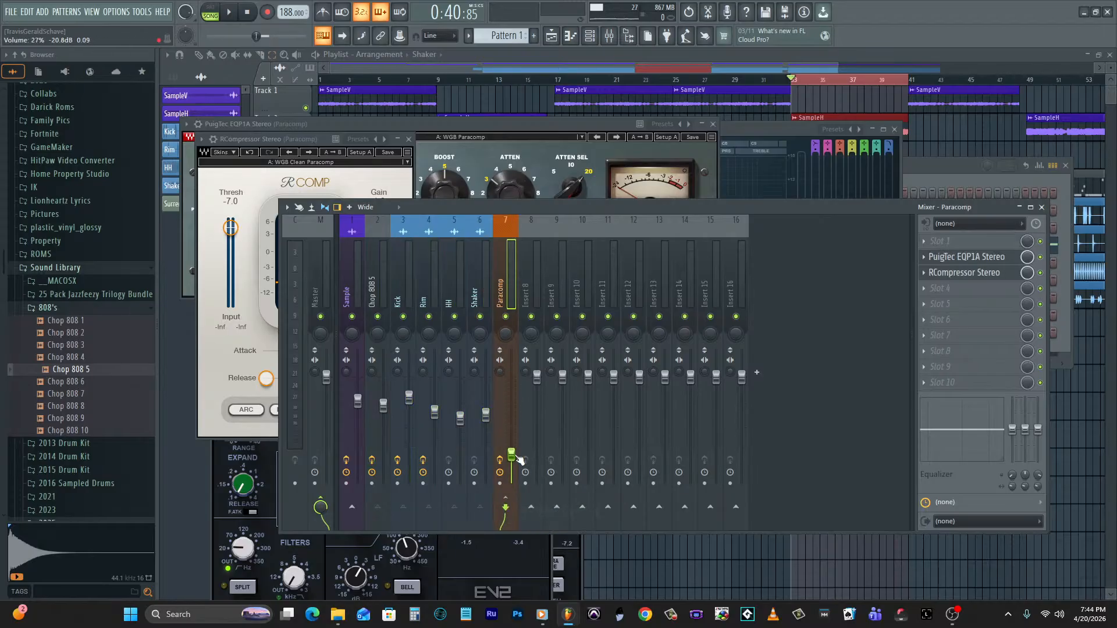
key(space)
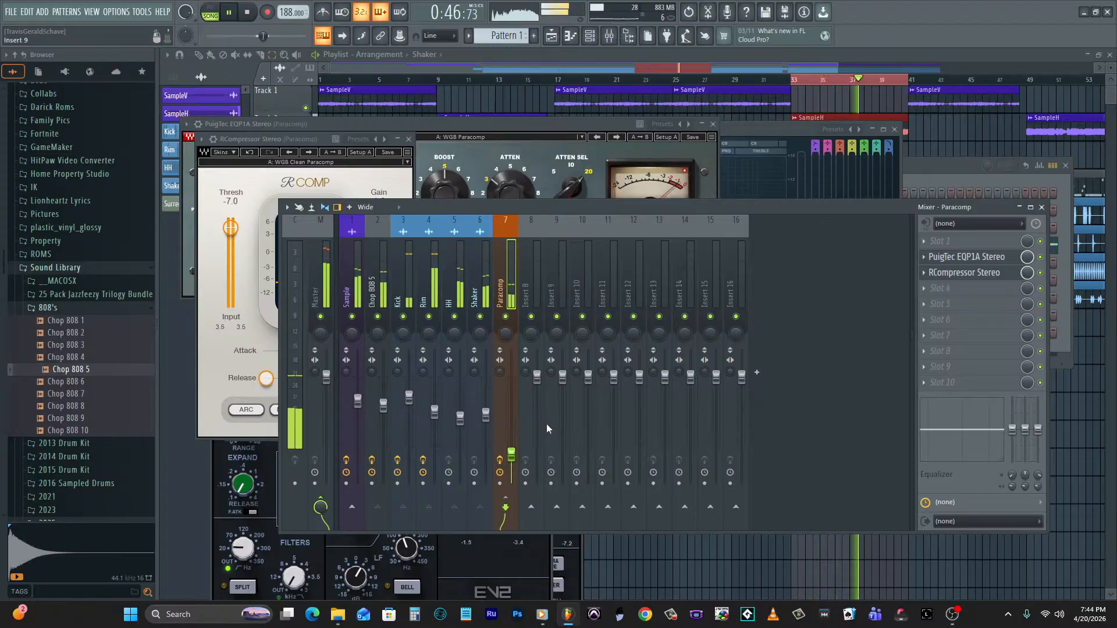
key(space)
Clear the playlist's time selection, move the playback position to bar 17 and return to the mixer.
click(532, 70)
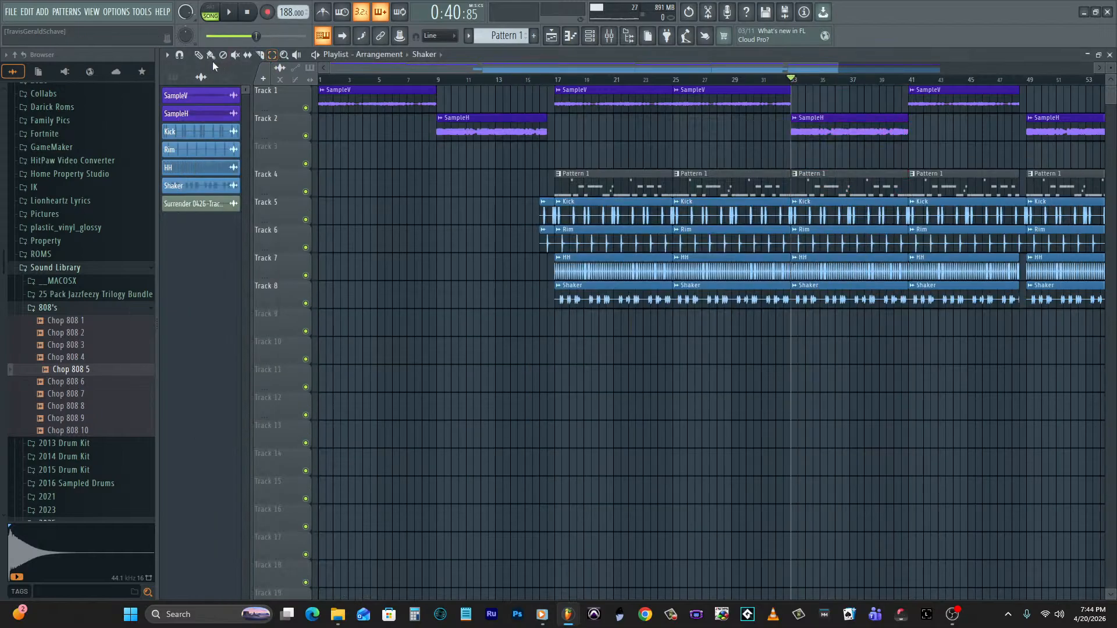
click(556, 80)
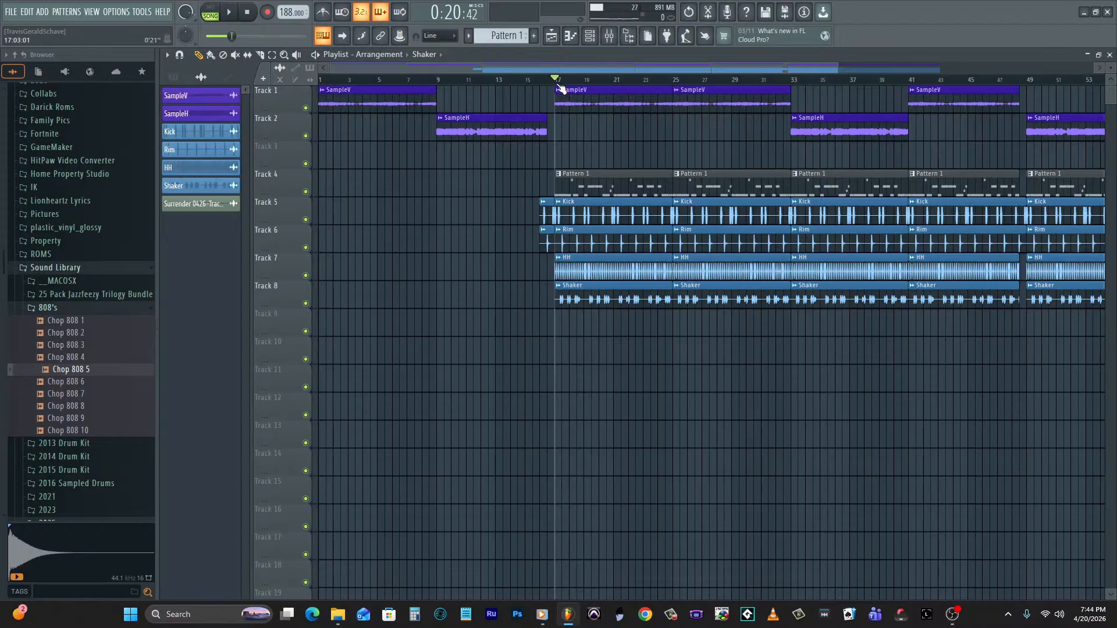
click(611, 35)
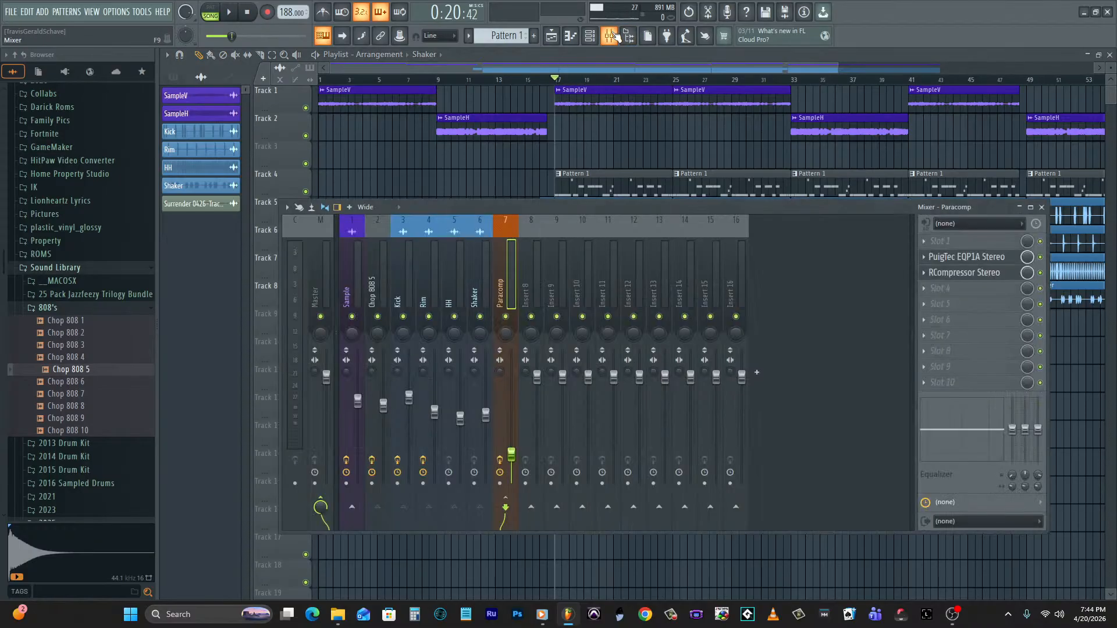
Load Fruity Parametric EQ 2 in slot 1 of the Master track during playback and apply one of its presets.
click(325, 284)
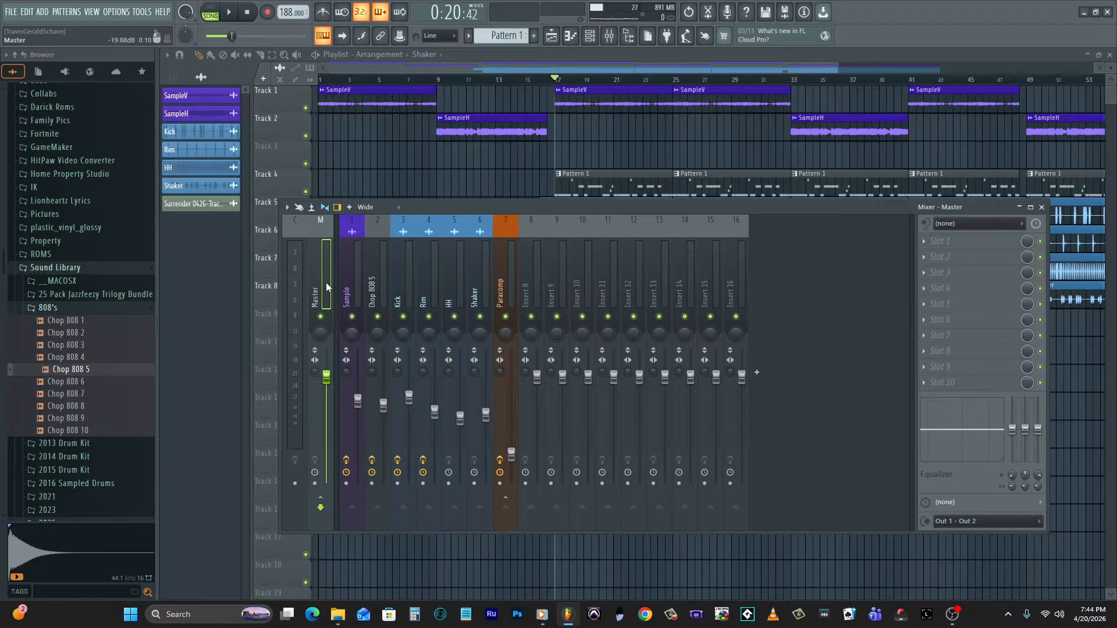
key(space)
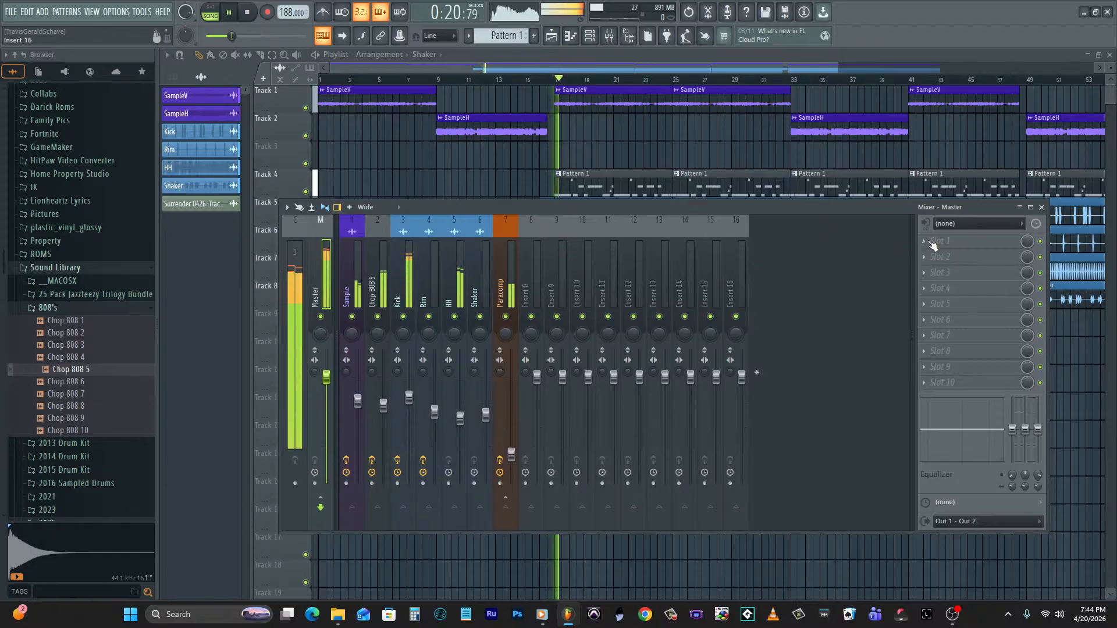
click(954, 241)
click(787, 69)
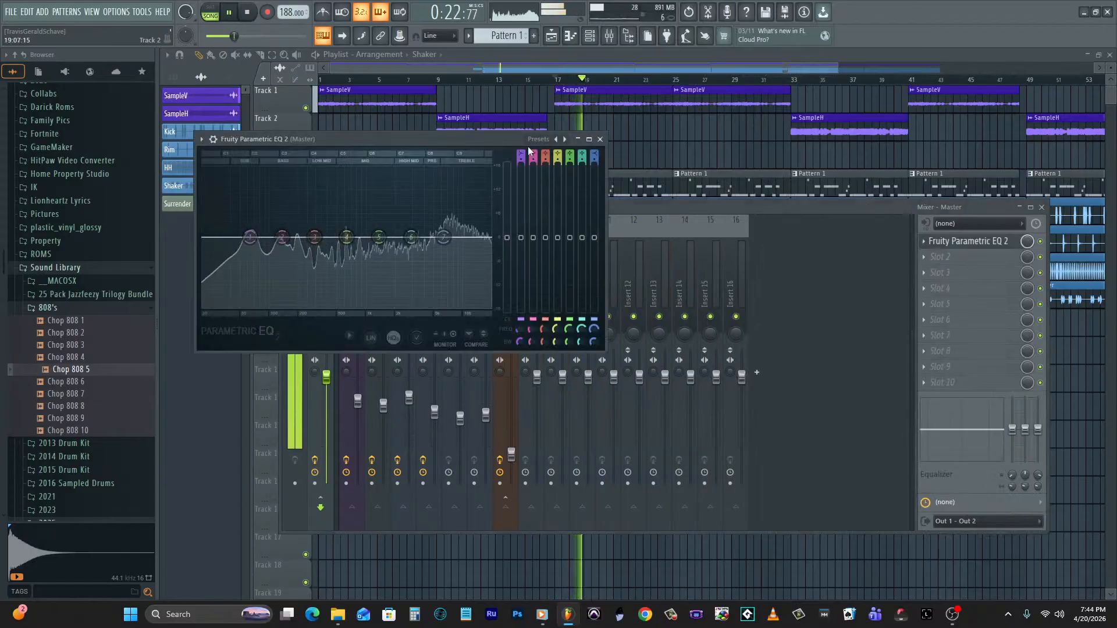
click(538, 139)
click(571, 334)
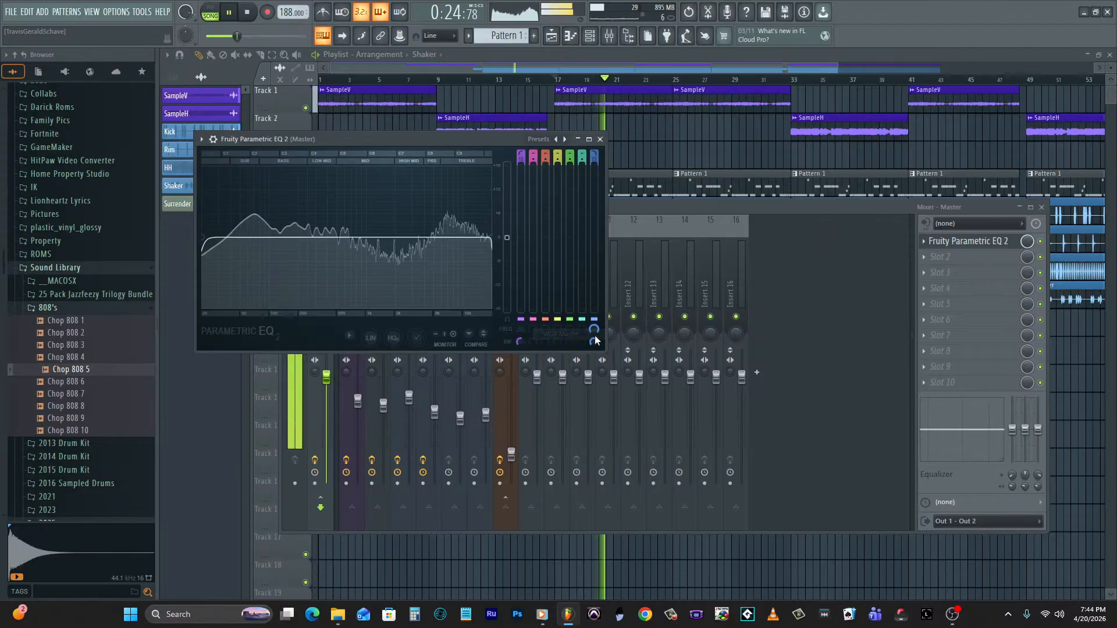
Load SSLComp Stereo in slot 2 of the Master track with the Pensado ONE preset and its analog option off.
click(930, 256)
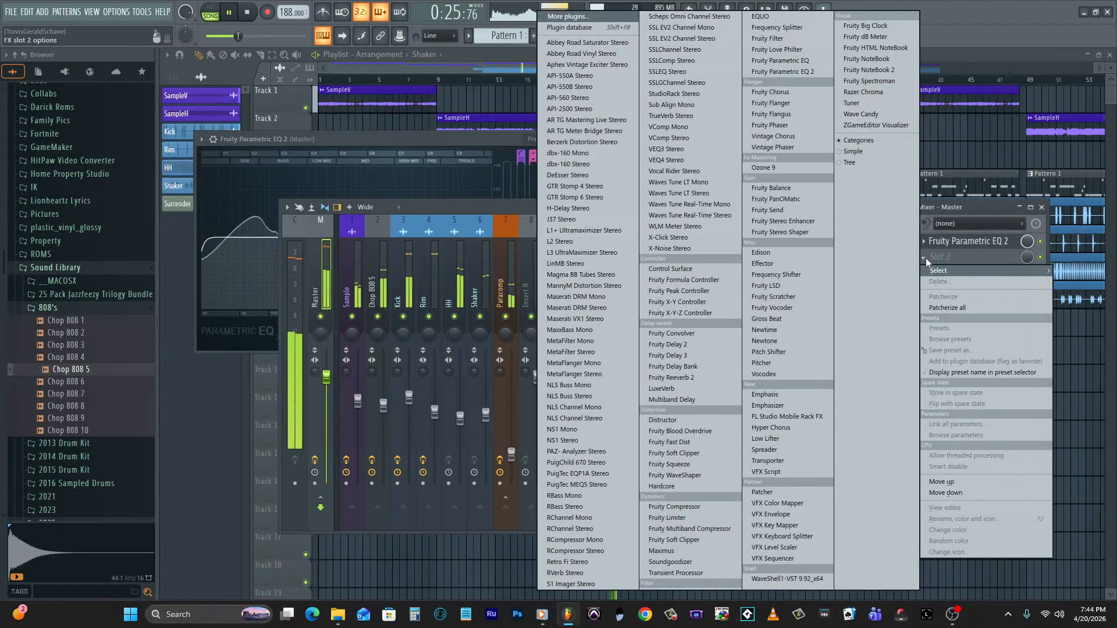
click(694, 61)
click(340, 178)
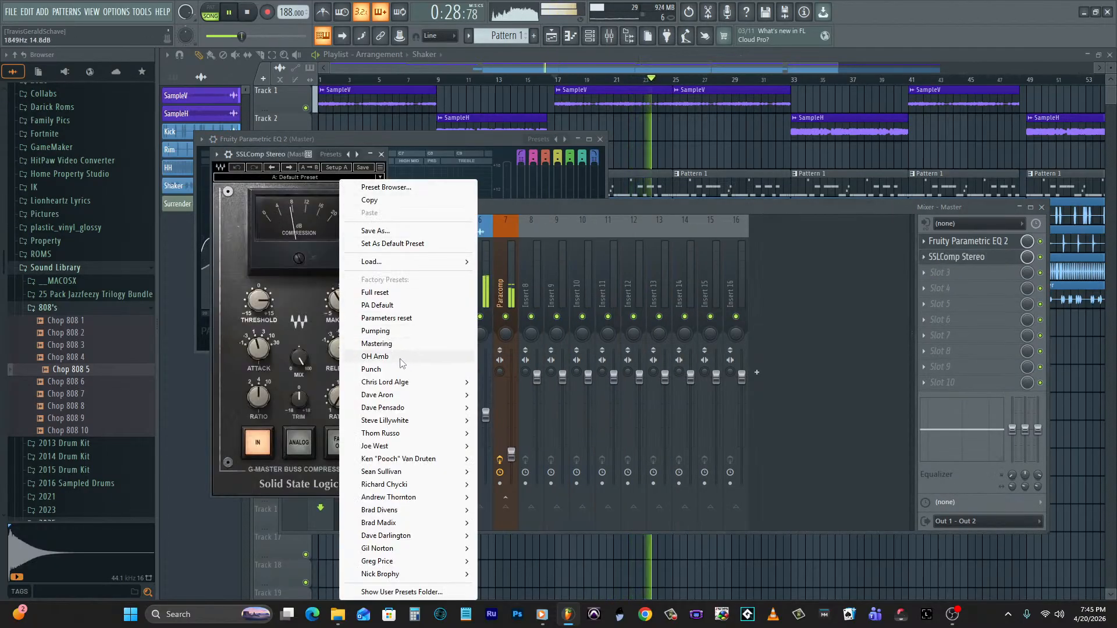
mouse_move(402, 404)
click(529, 404)
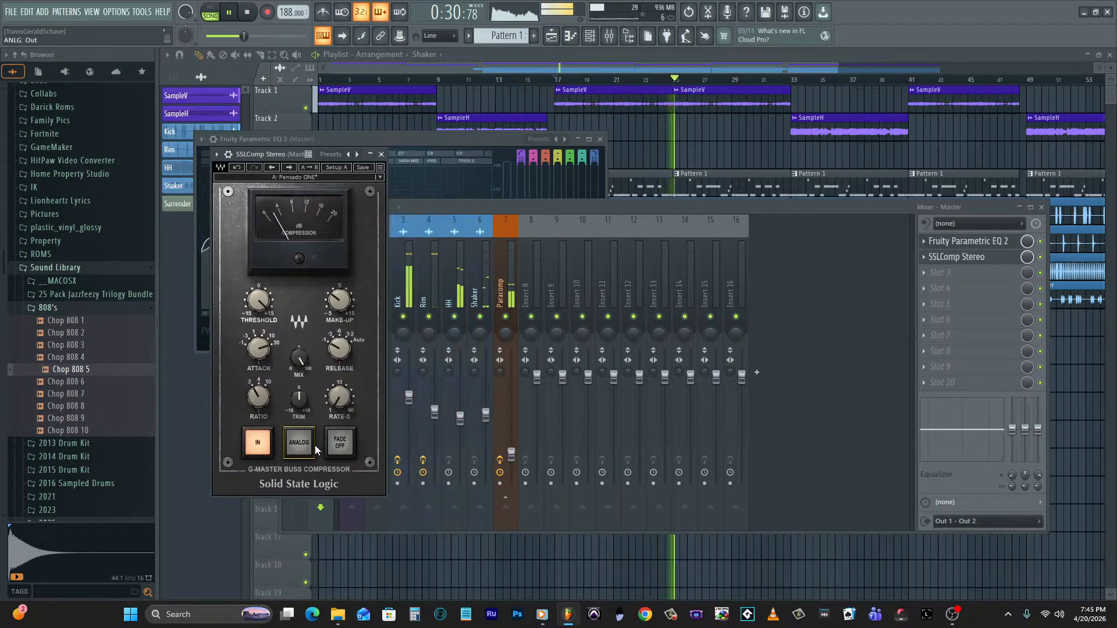
Load L1+ Ultramaximizer Stereo with a -0.1 output ceiling and auto release in Master slot 3, and WLM Meter Stereo in slot 4.
click(940, 272)
click(599, 232)
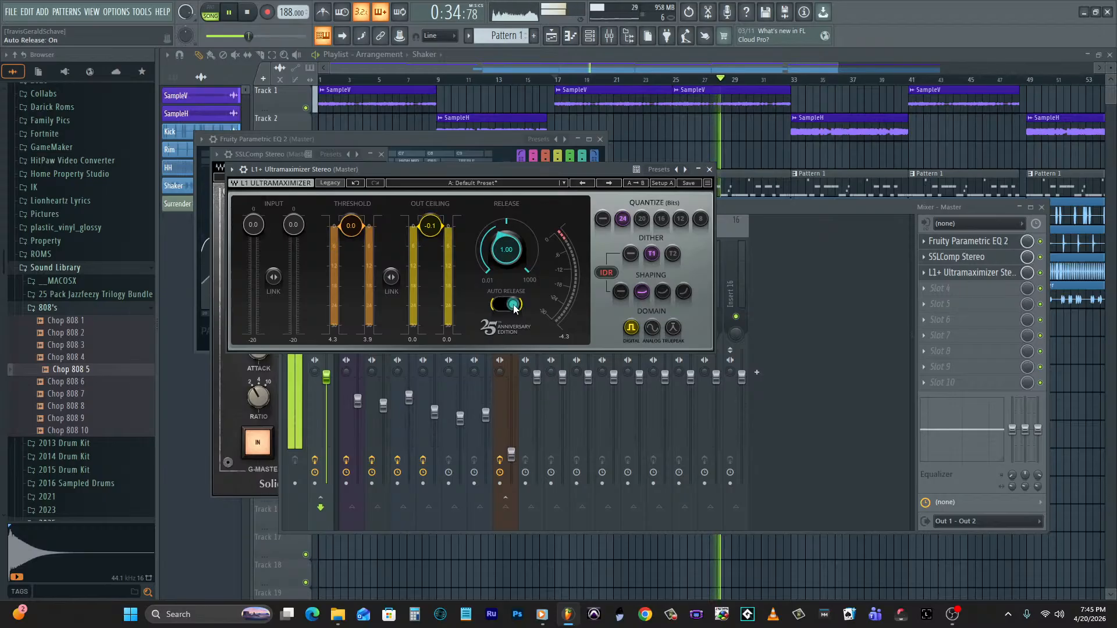
click(948, 288)
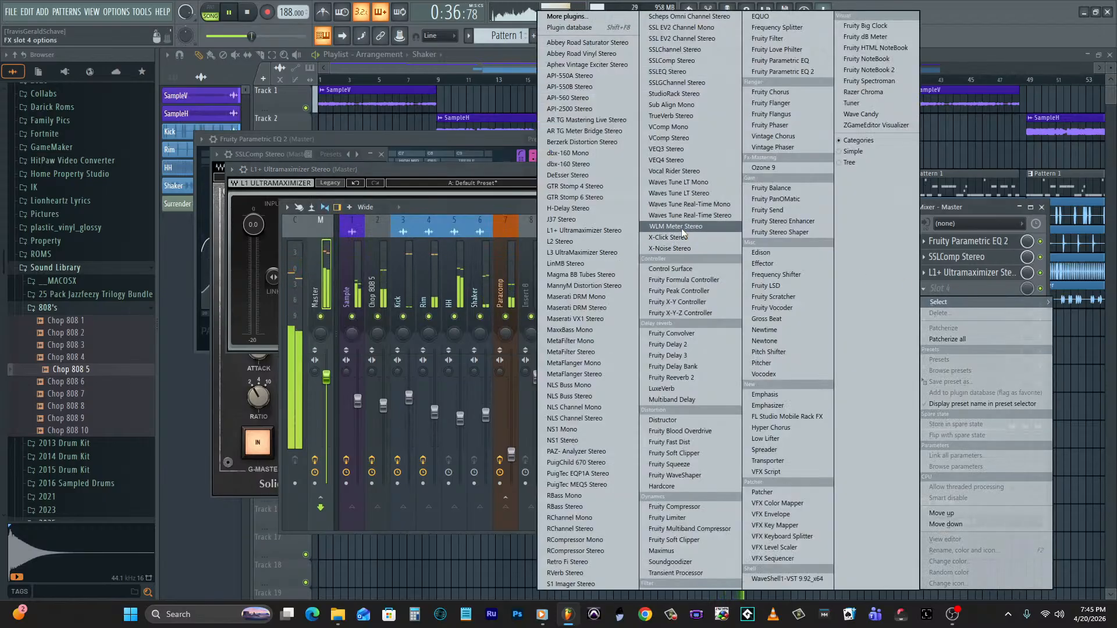
click(682, 228)
Set the Master limiter's threshold to -2.3 dB and lower the Sample track's level to about -6.4 dB.
click(942, 271)
drag(351, 226, 351, 232)
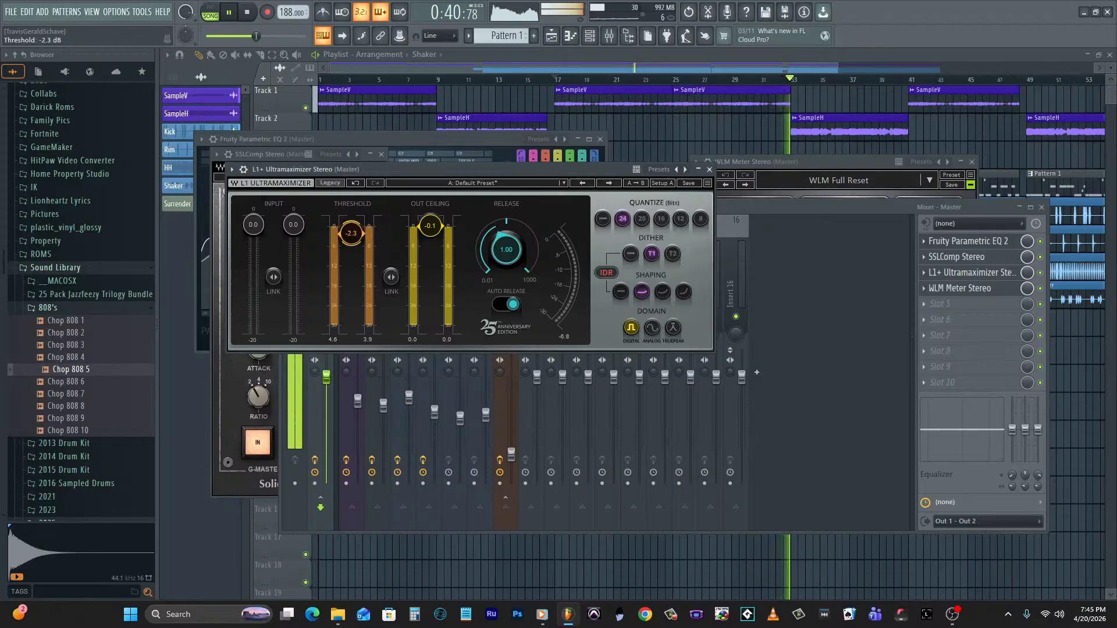
drag(379, 178, 708, 192)
click(358, 406)
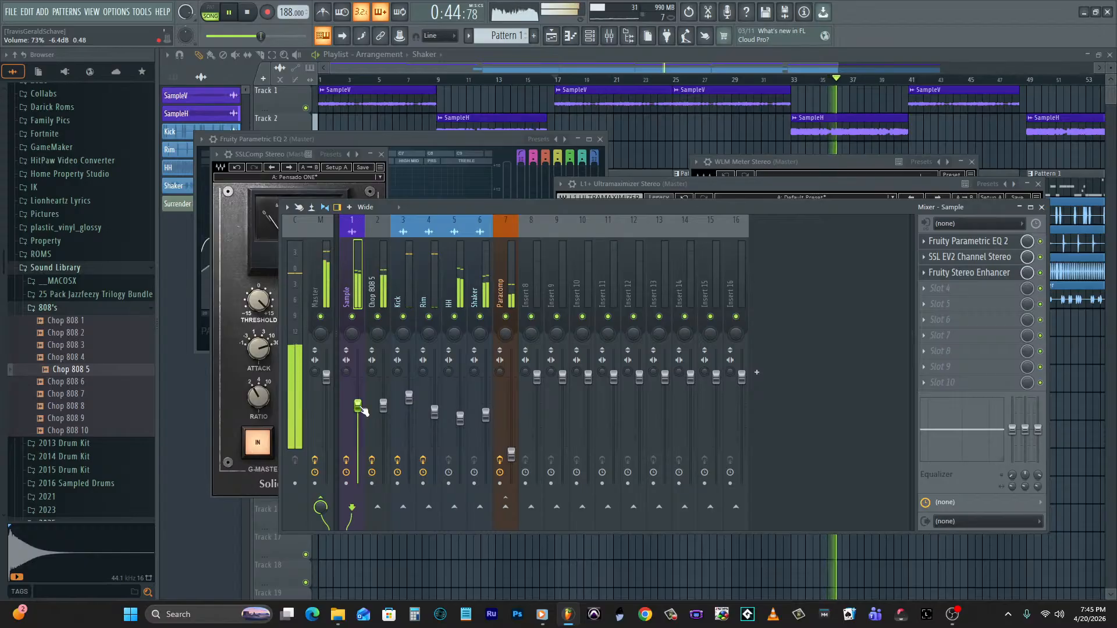
Arrange the limiter and WLM Meter windows and check the Master's loudness during playback.
drag(721, 187, 687, 248)
click(769, 166)
drag(772, 163, 601, 128)
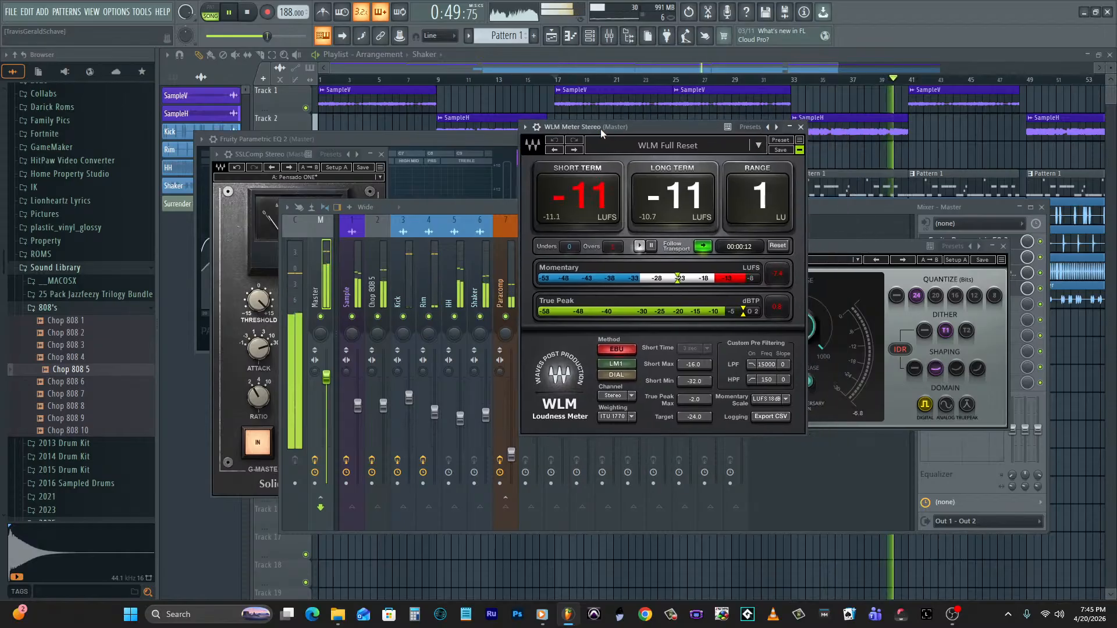
click(450, 246)
Stop playback, name the Insert 8 mixer track Sidechain and give it the dark red palette colour.
click(536, 274)
key(space)
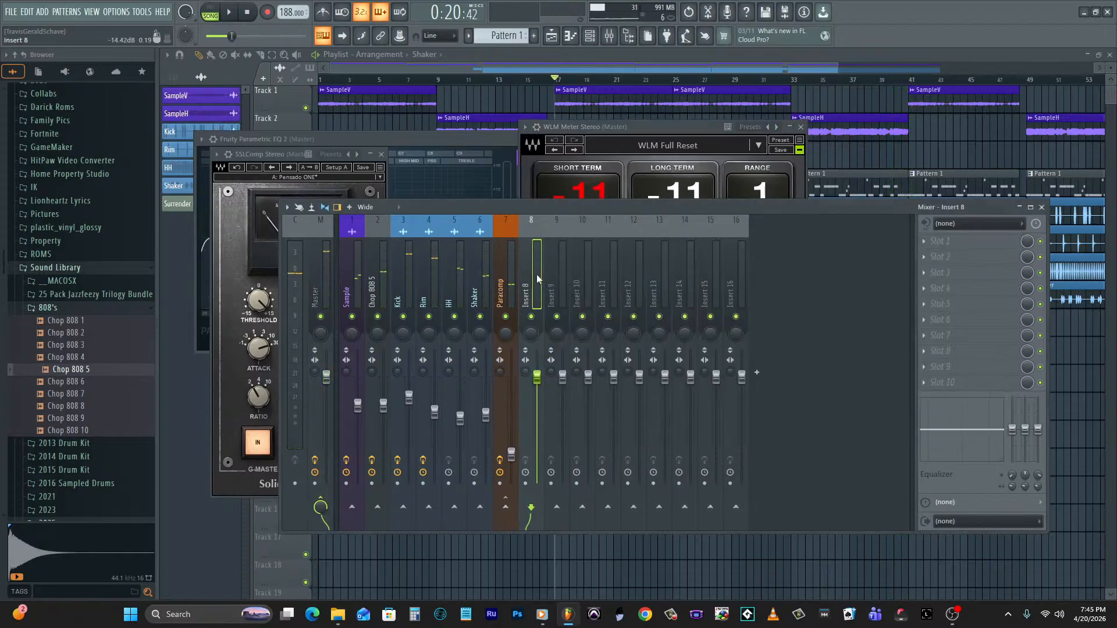
double_click(536, 274)
text(Sidechain)
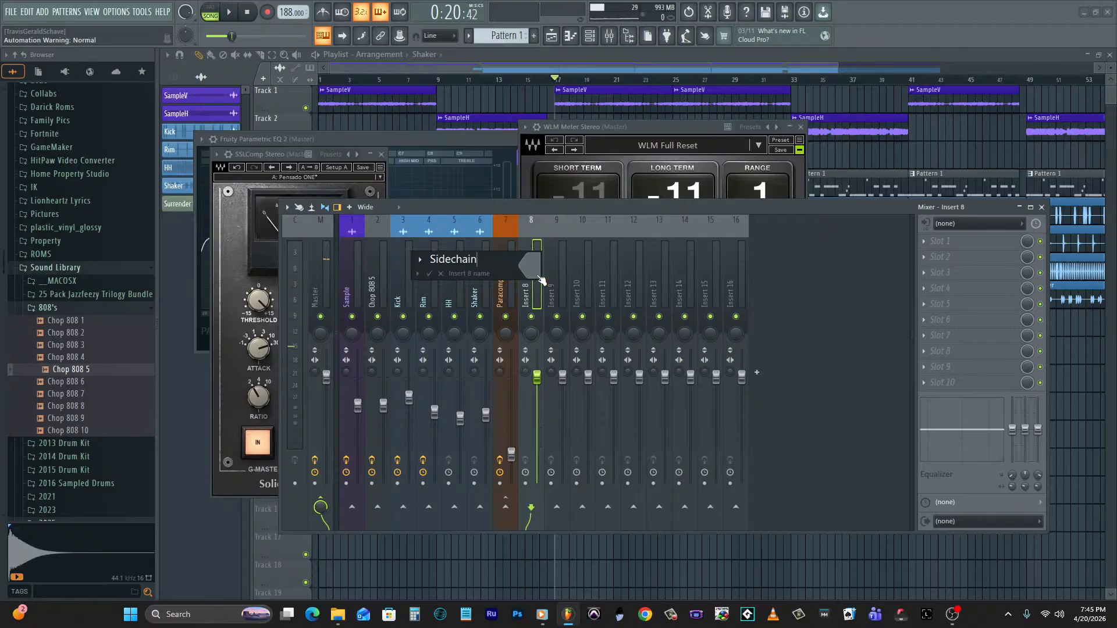
click(538, 274)
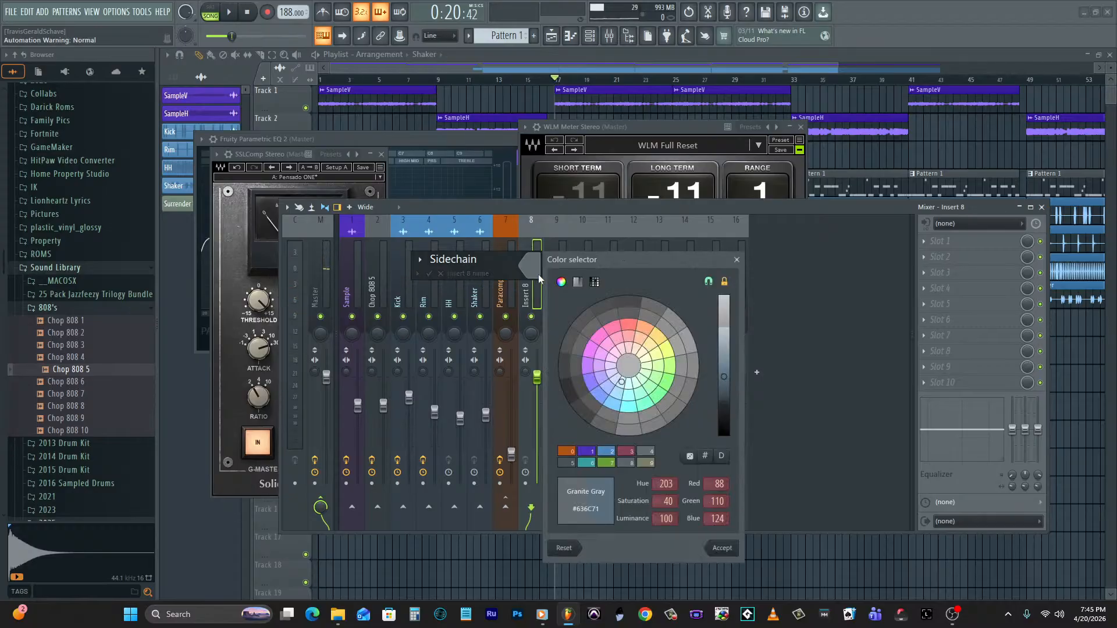
click(632, 451)
key(Return)
Move the Sidechain track directly ahead of the Paracomp track in the mixer.
key(alt+Left)
key(alt+Left)
key(alt+Left)
key(alt+Left)
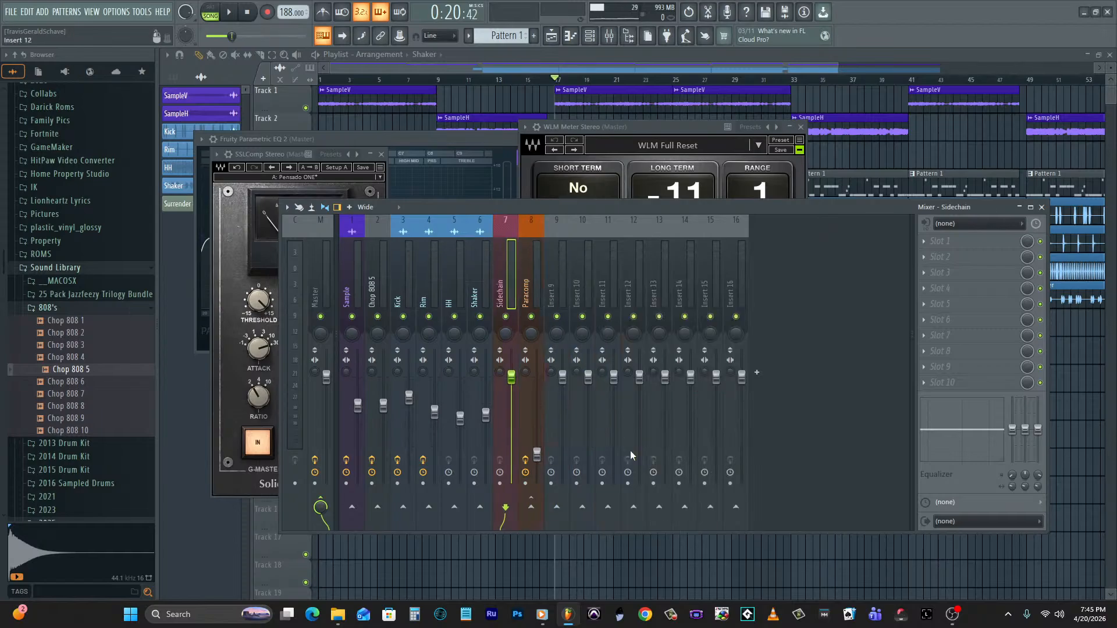
Move the Sidechain track directly after Chop 808 5 and route the Sample and Chop 808 5 tracks only to it.
key(alt+Left)
key(alt+Left)
key(alt+Right)
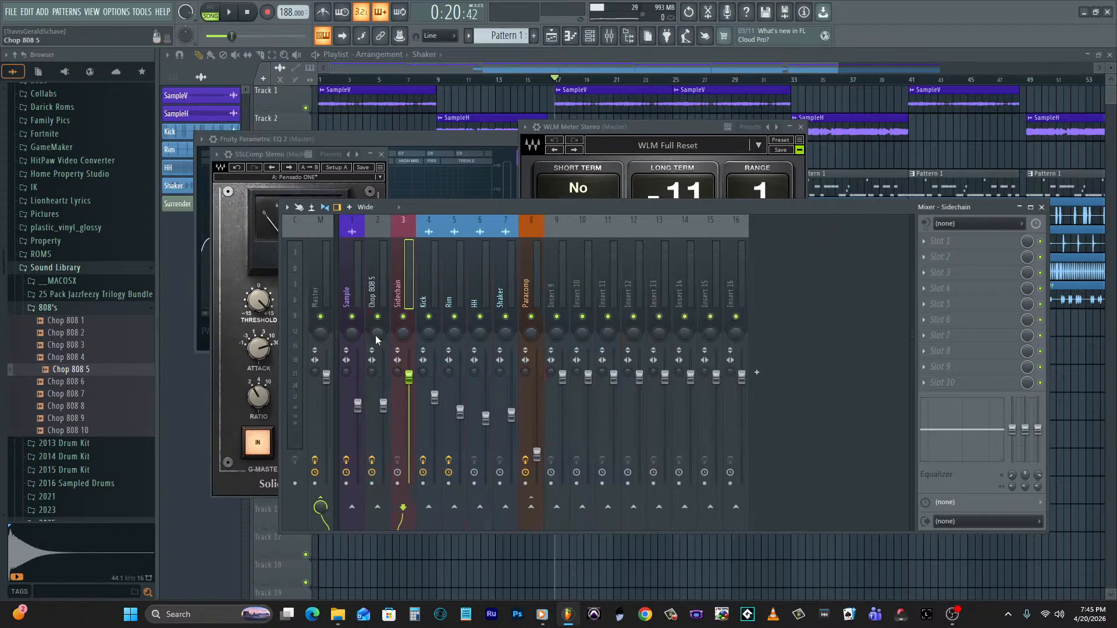
click(353, 275)
ctrl+click(375, 270)
right_click(406, 507)
click(433, 519)
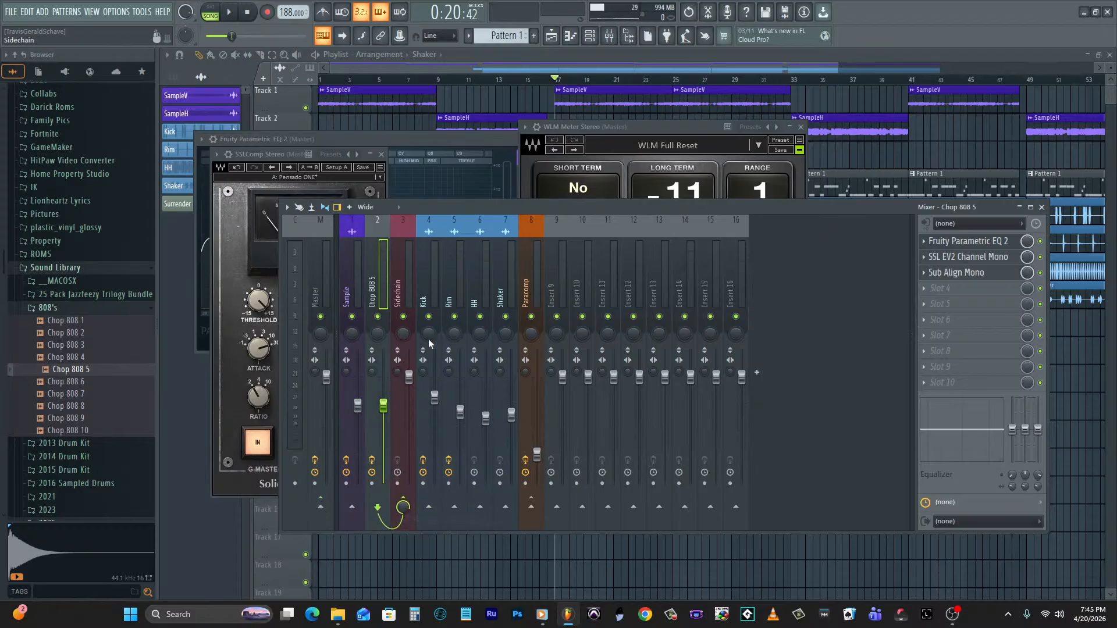
Add Fruity Parametric EQ 2 to the Kick track's first effect slot and load the WGB Kick preset.
click(421, 281)
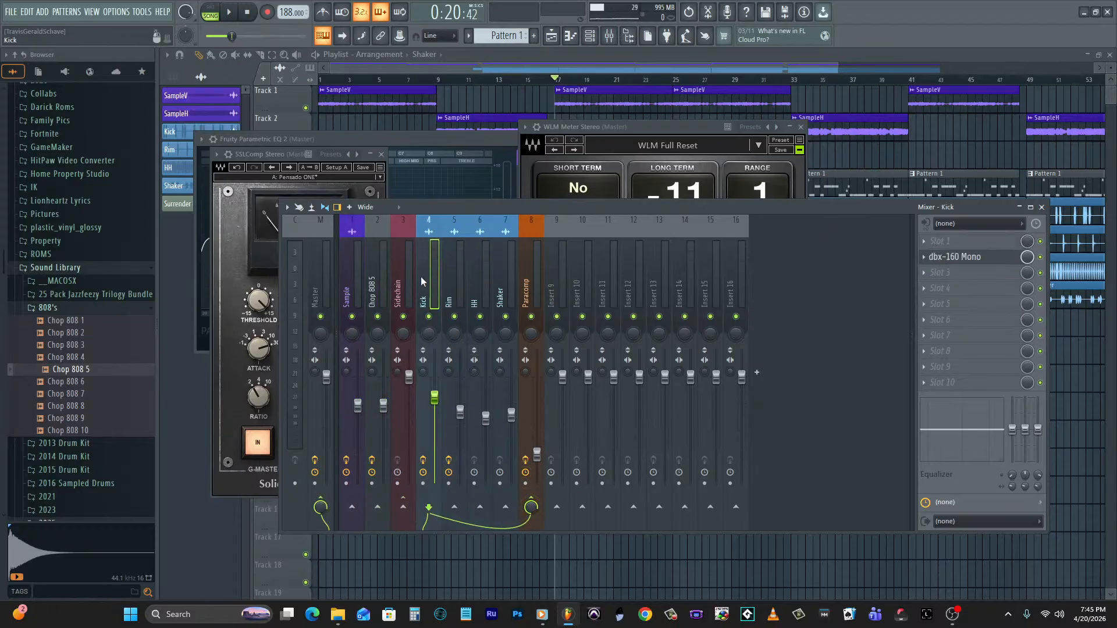
click(944, 242)
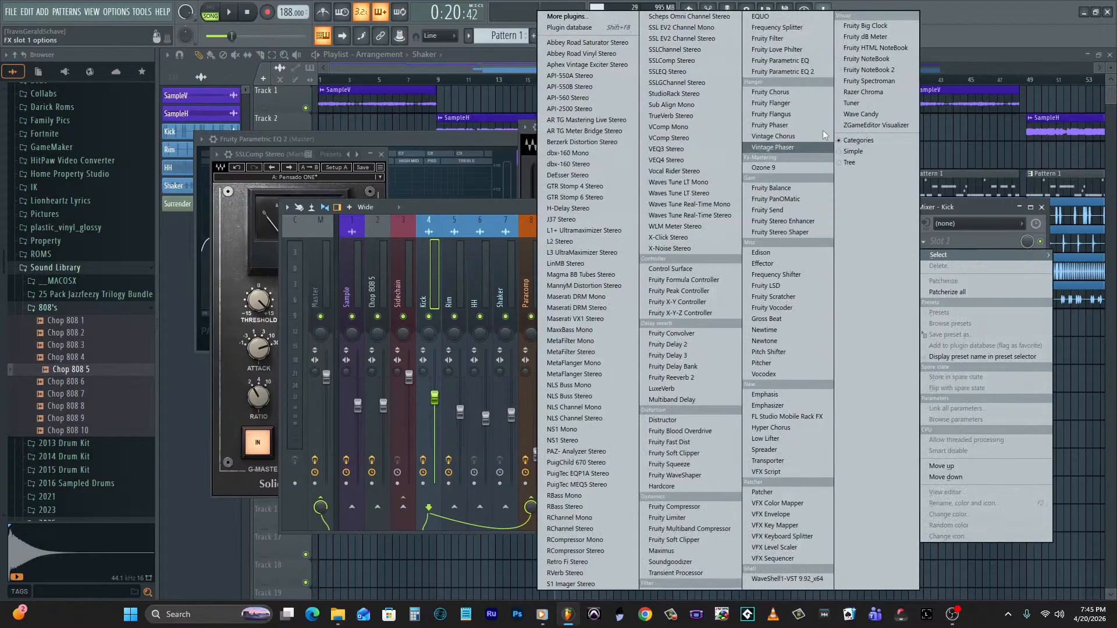
click(805, 77)
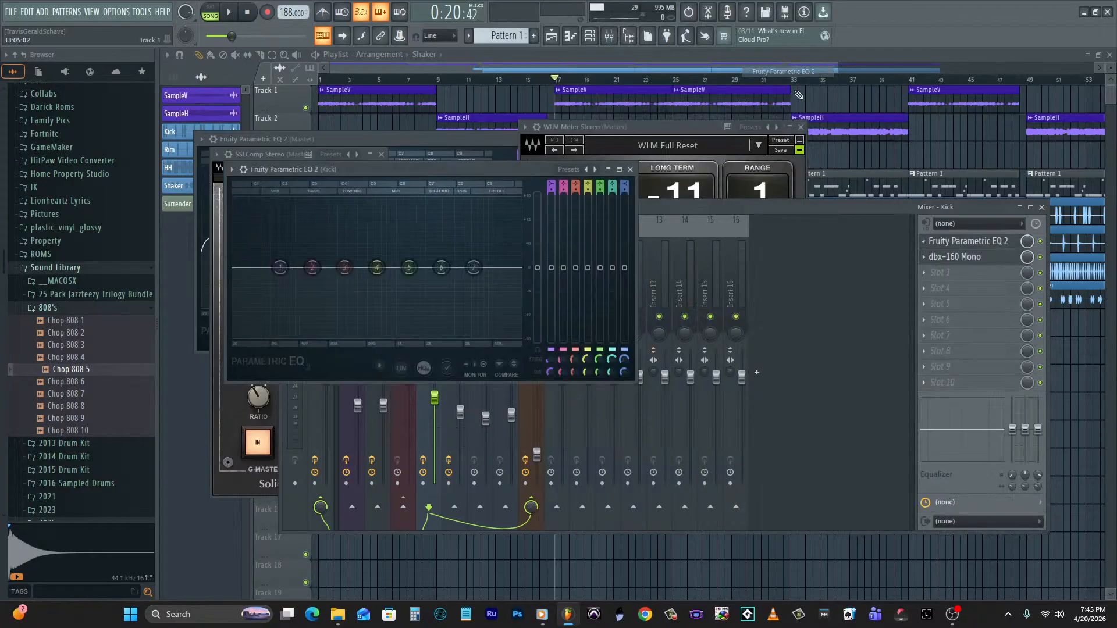
click(567, 170)
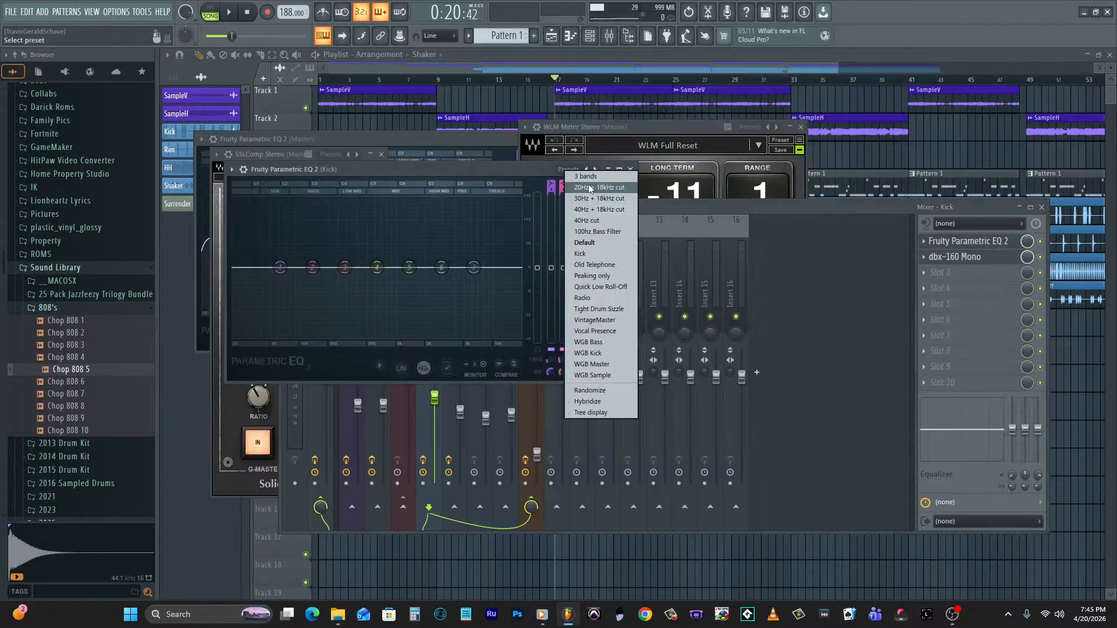
click(598, 353)
click(677, 212)
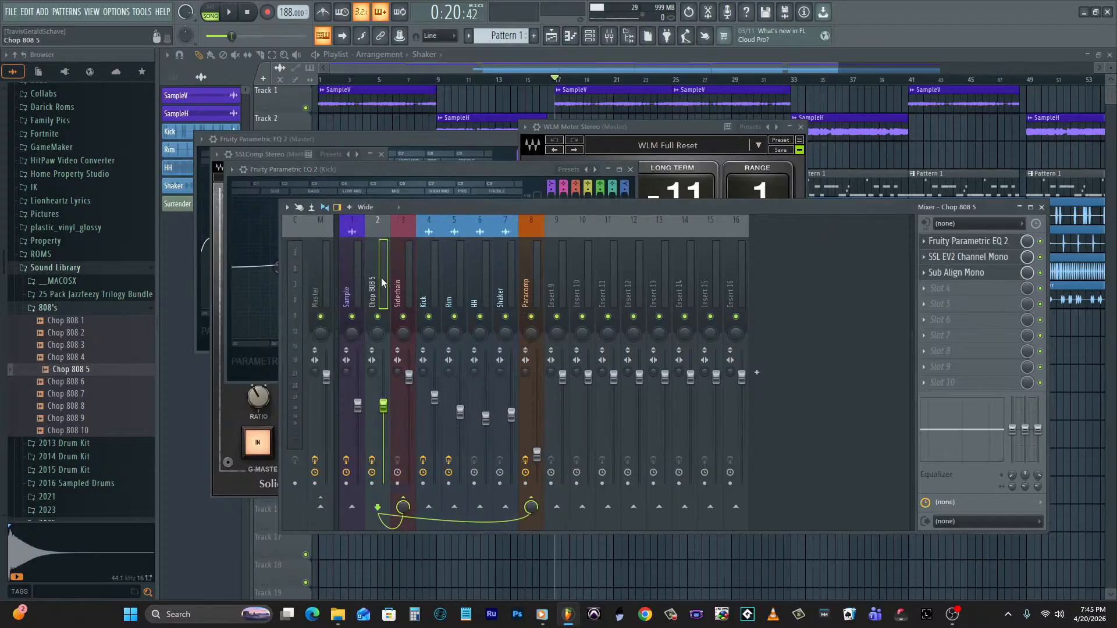
Add Fruity Peak Controller to the Kick track's third effect slot and load a preset for it.
click(946, 277)
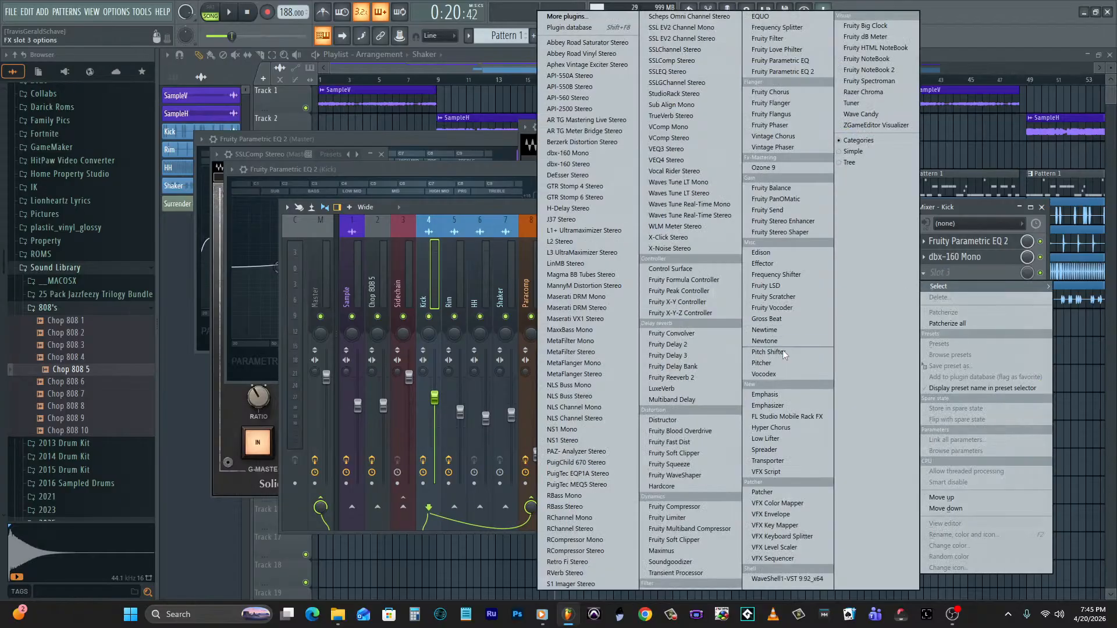
click(693, 307)
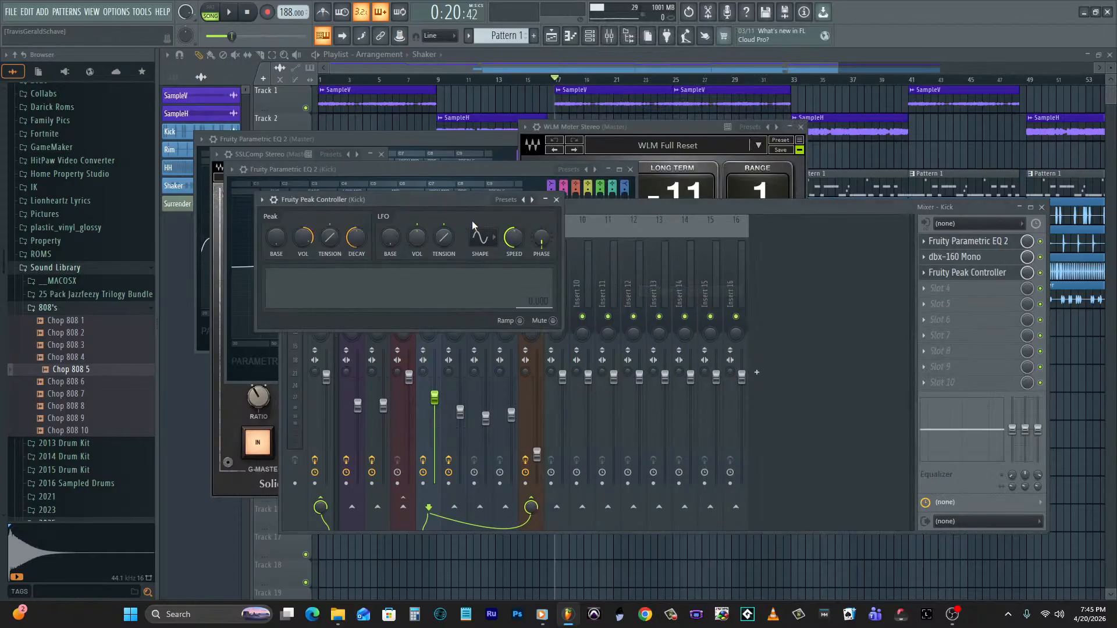
click(505, 200)
click(541, 237)
click(592, 211)
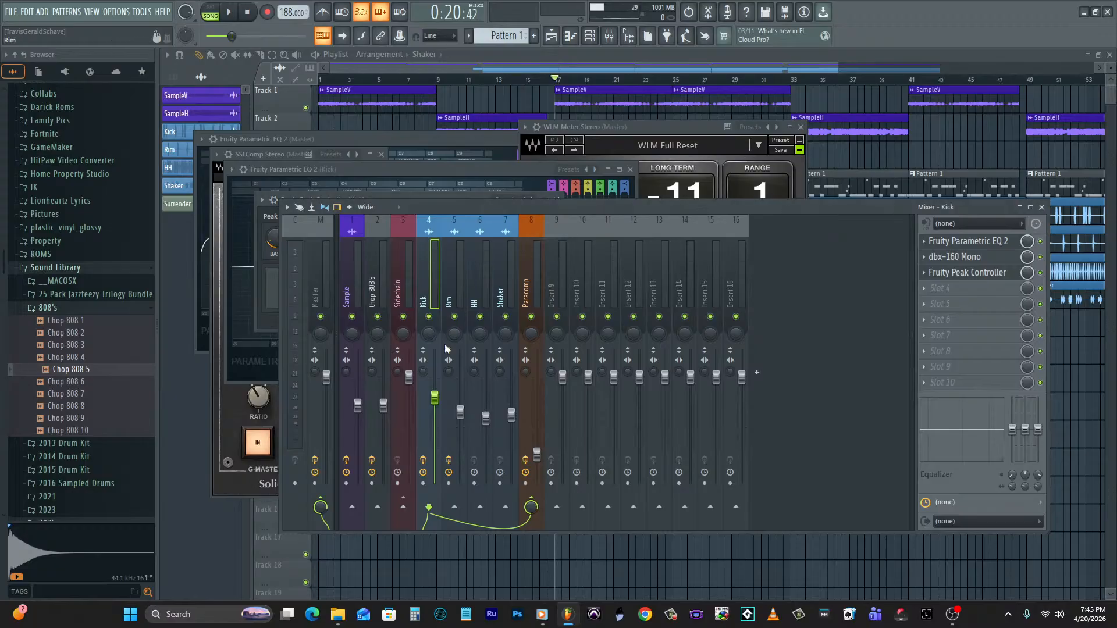
Link the Sidechain track's volume to Fruity Peak Controller - Peak with the Inverted mapping formula.
right_click(413, 382)
click(435, 498)
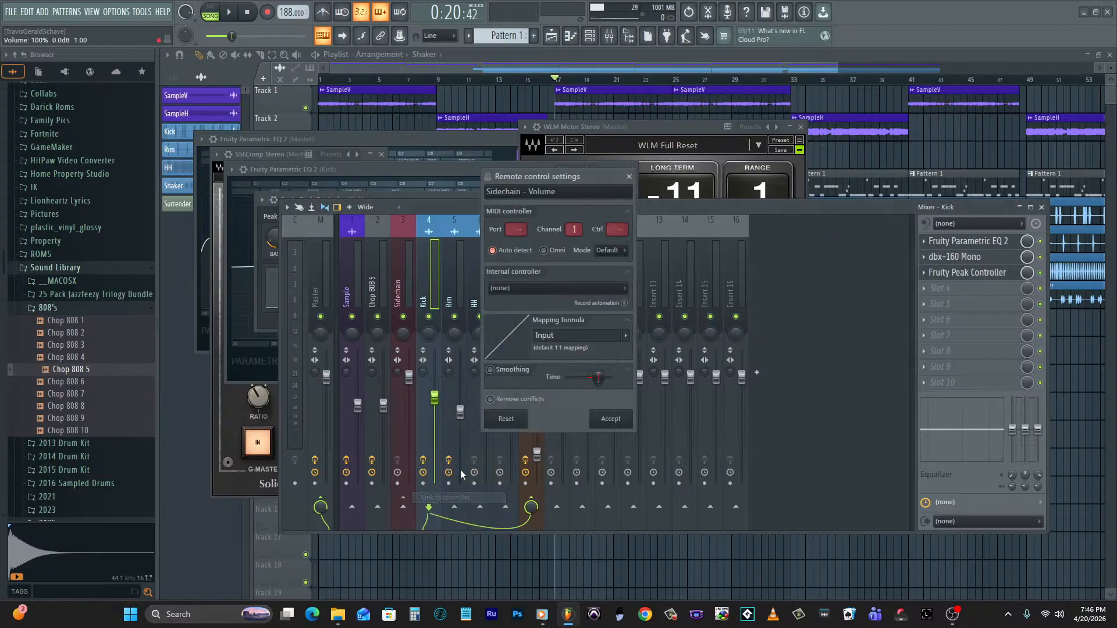
click(558, 288)
click(571, 343)
click(631, 336)
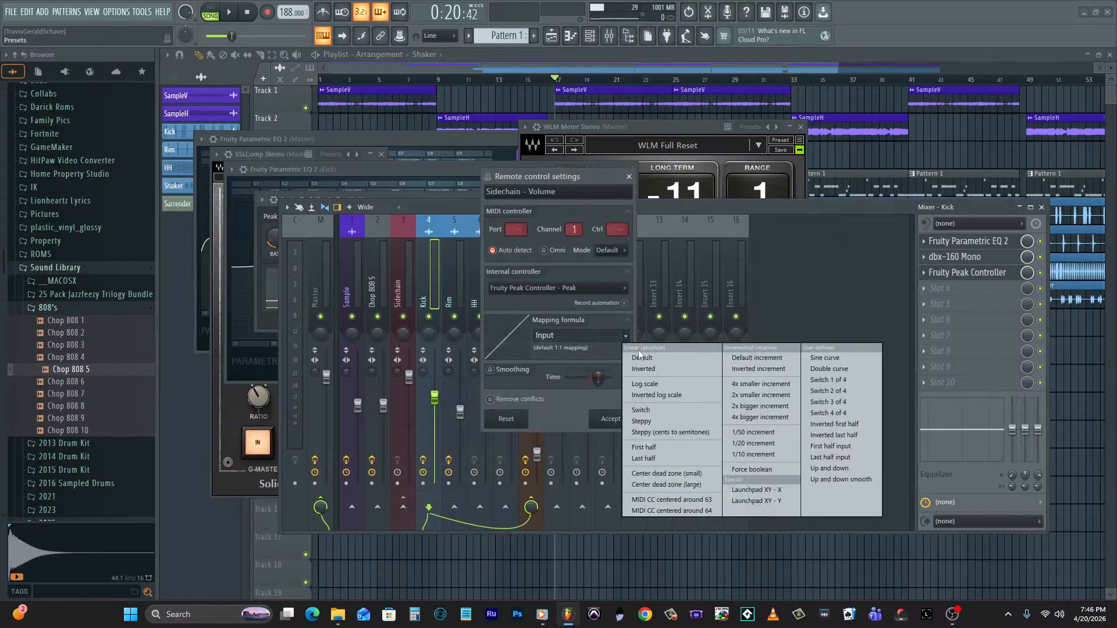
click(641, 366)
click(610, 419)
Play the song and check the Master's loudness on the WLM Meter with the sidechain active.
key(space)
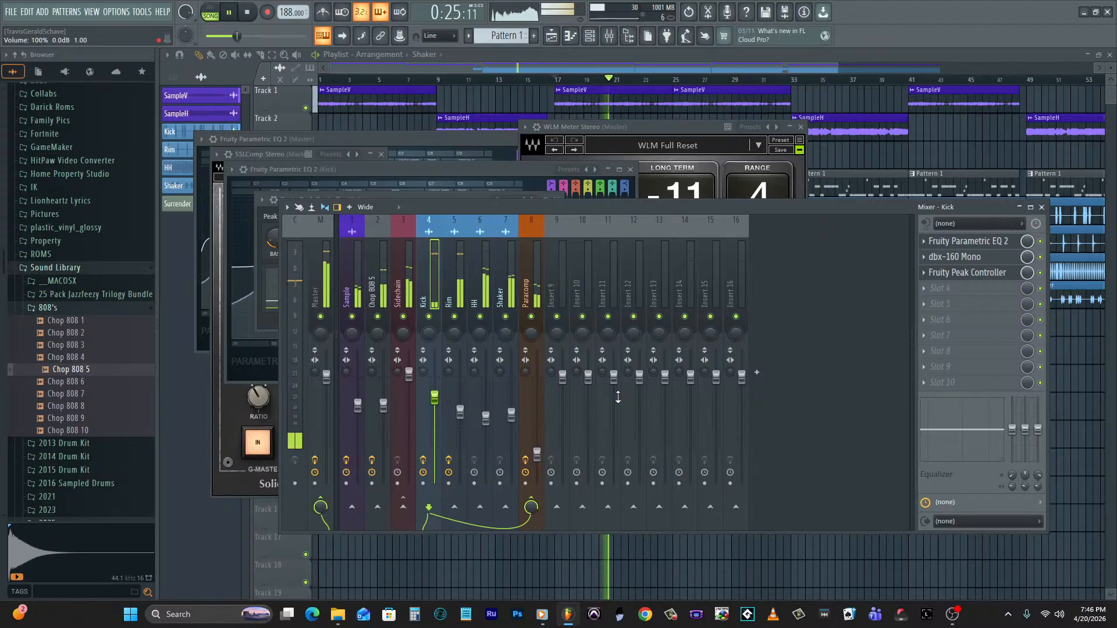
click(317, 292)
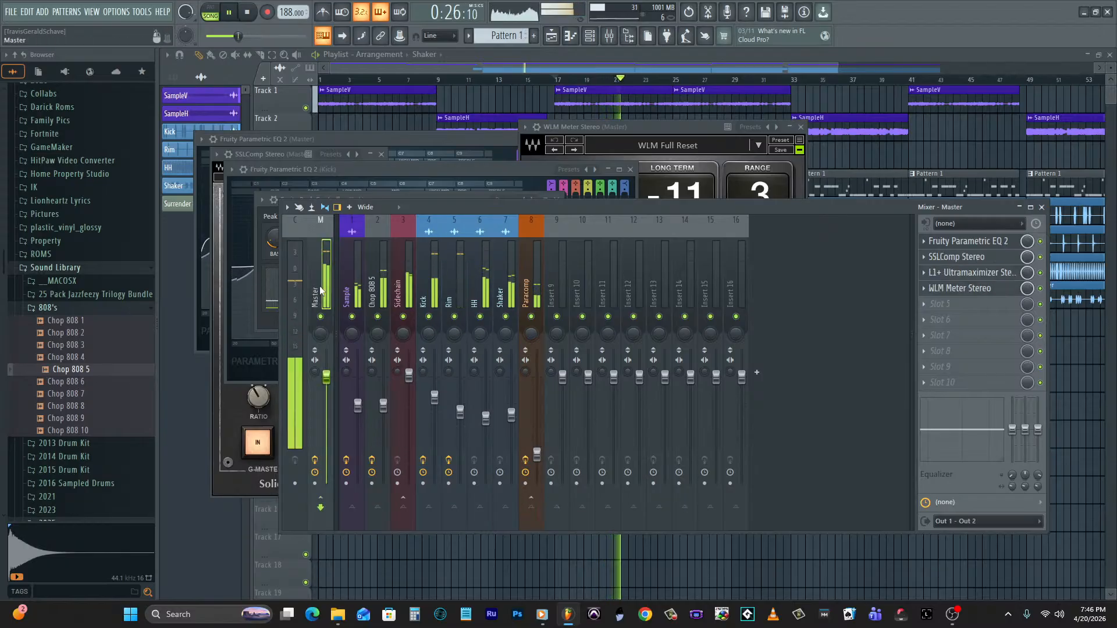
click(675, 141)
click(661, 125)
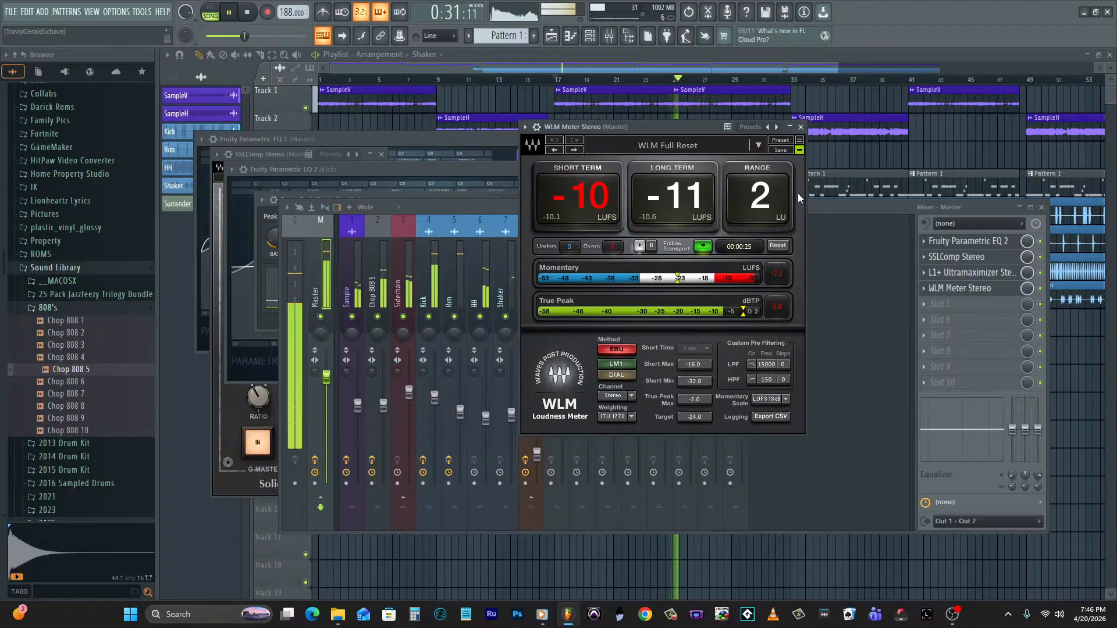
Show the full arrangement in the playlist and slightly lower the Sample track's mixer level.
drag(836, 68, 1112, 69)
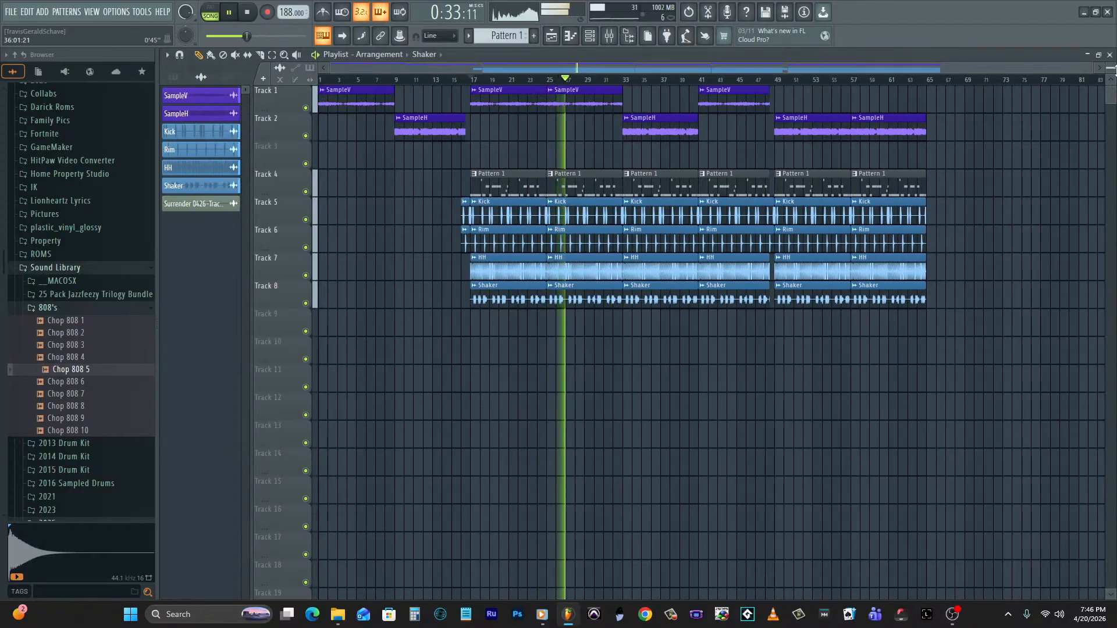
click(611, 36)
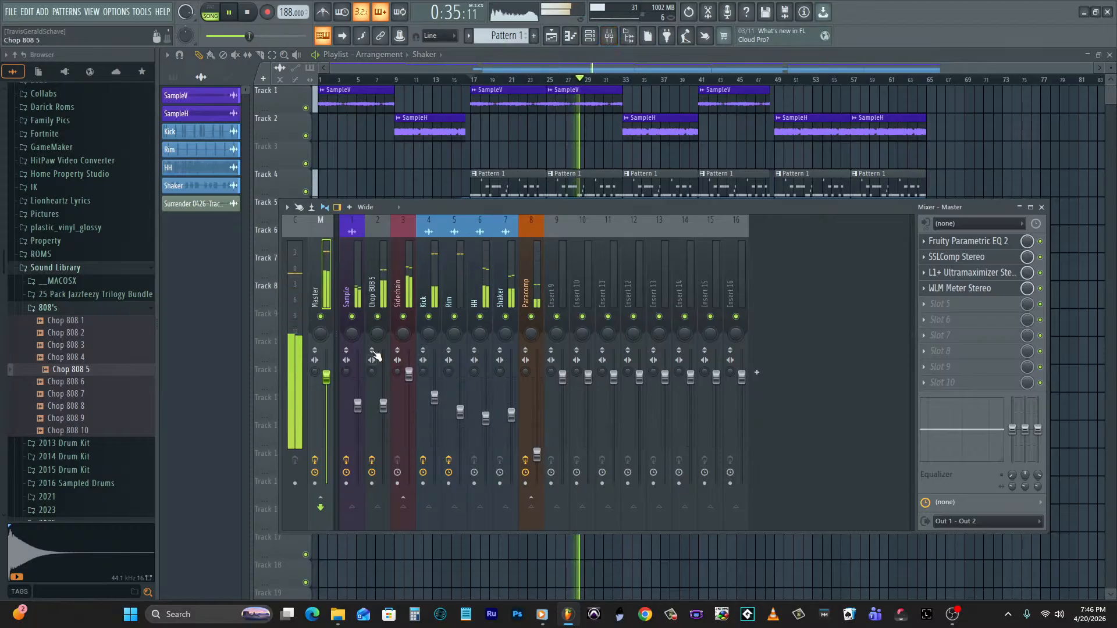
click(357, 406)
drag(357, 406, 357, 409)
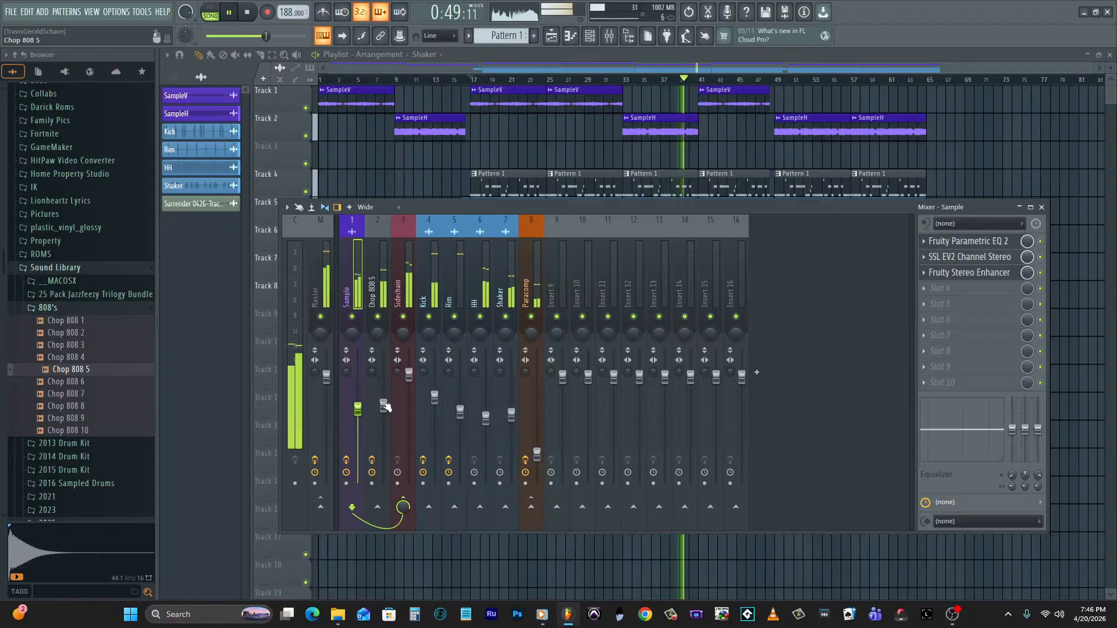
Add Fruity Parametric EQ 2 to the Rim track's first slot and boost band 5 about 3.1 dB near 4232 Hz.
click(456, 258)
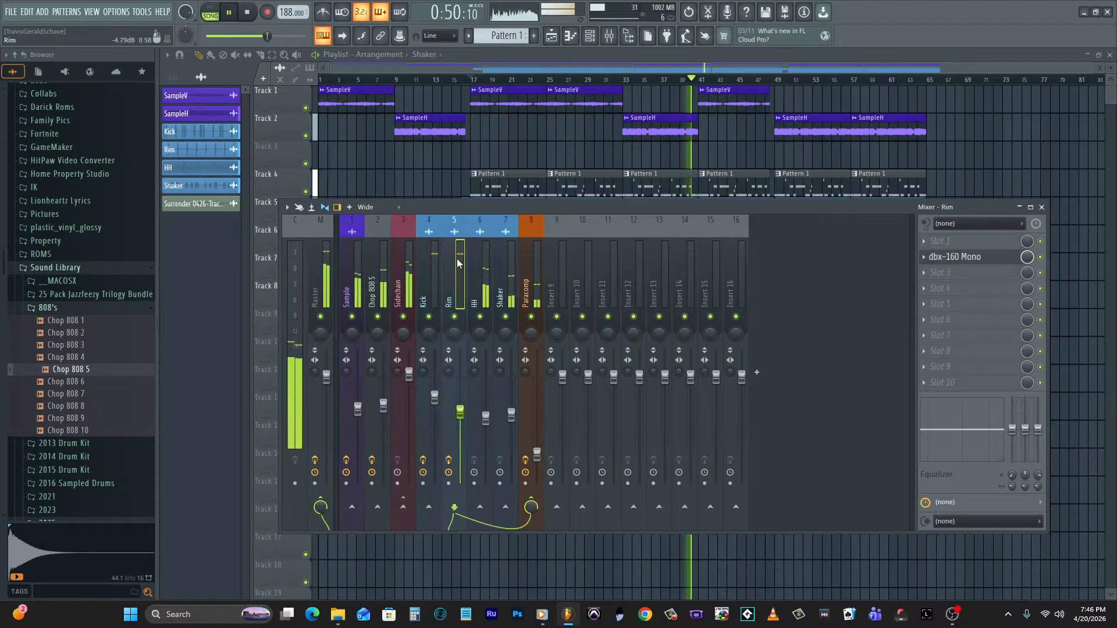
click(952, 240)
click(814, 72)
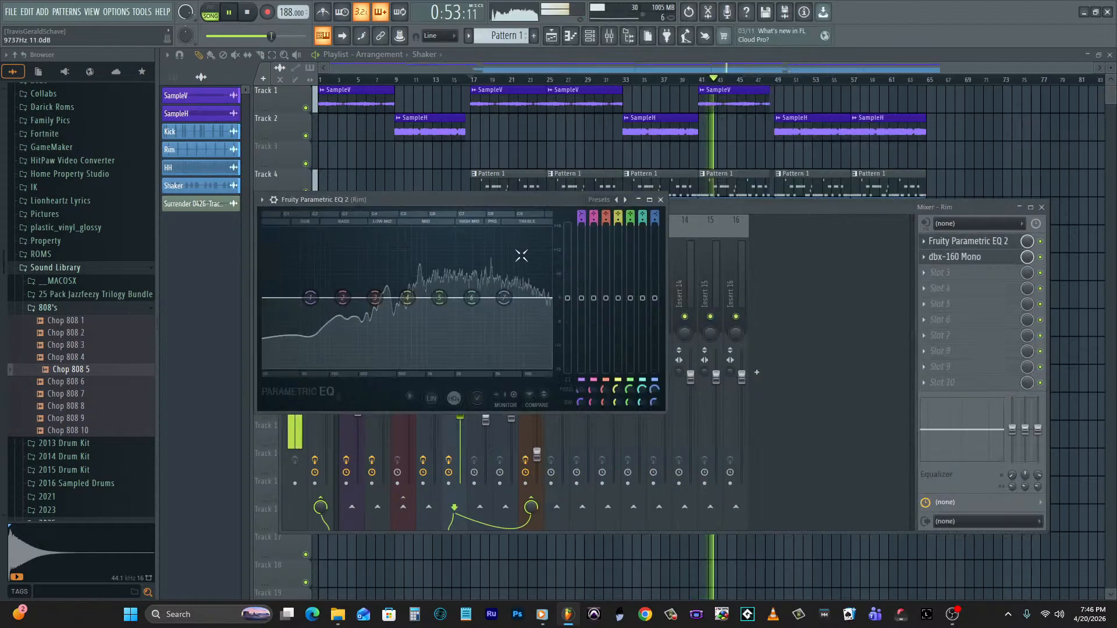
drag(440, 297, 485, 285)
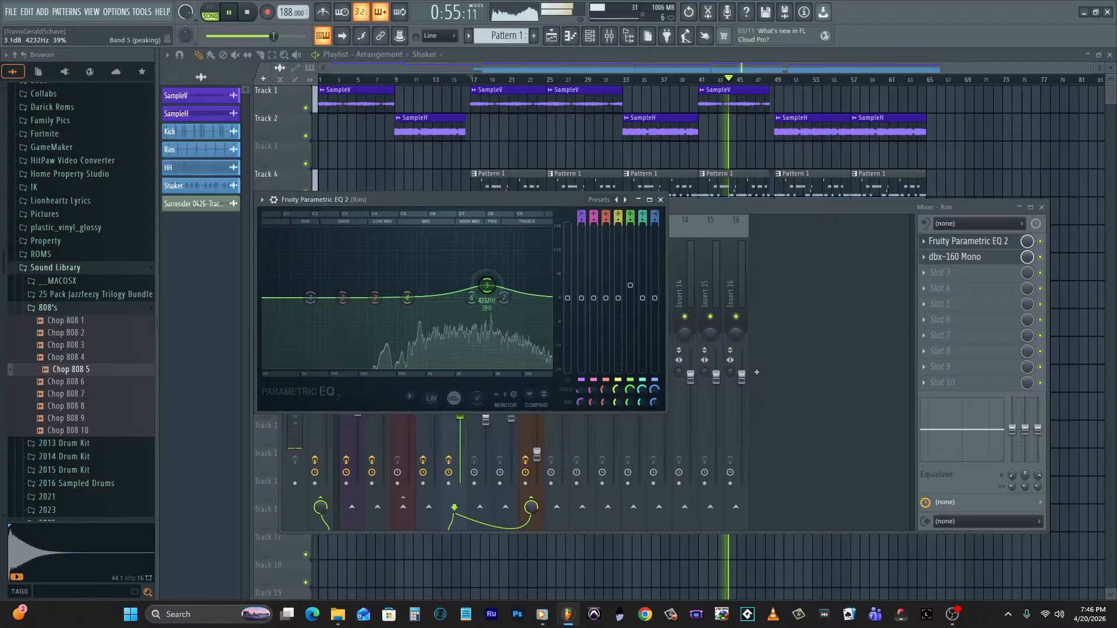
click(679, 206)
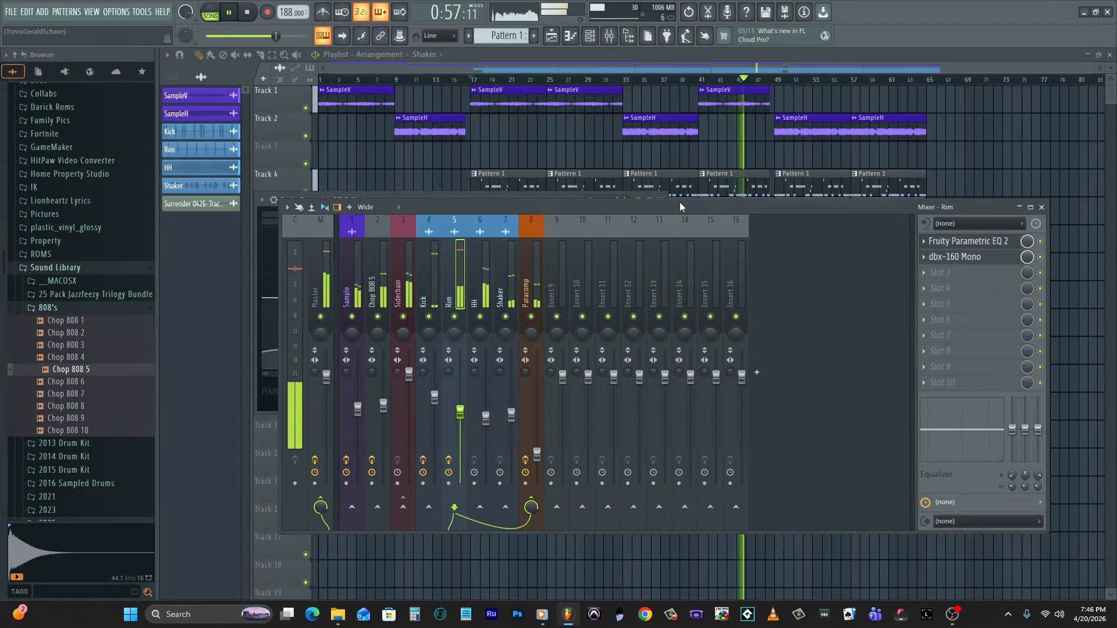
Check the Master's loudness on the WLM Meter after the Rim boost.
click(329, 292)
click(960, 288)
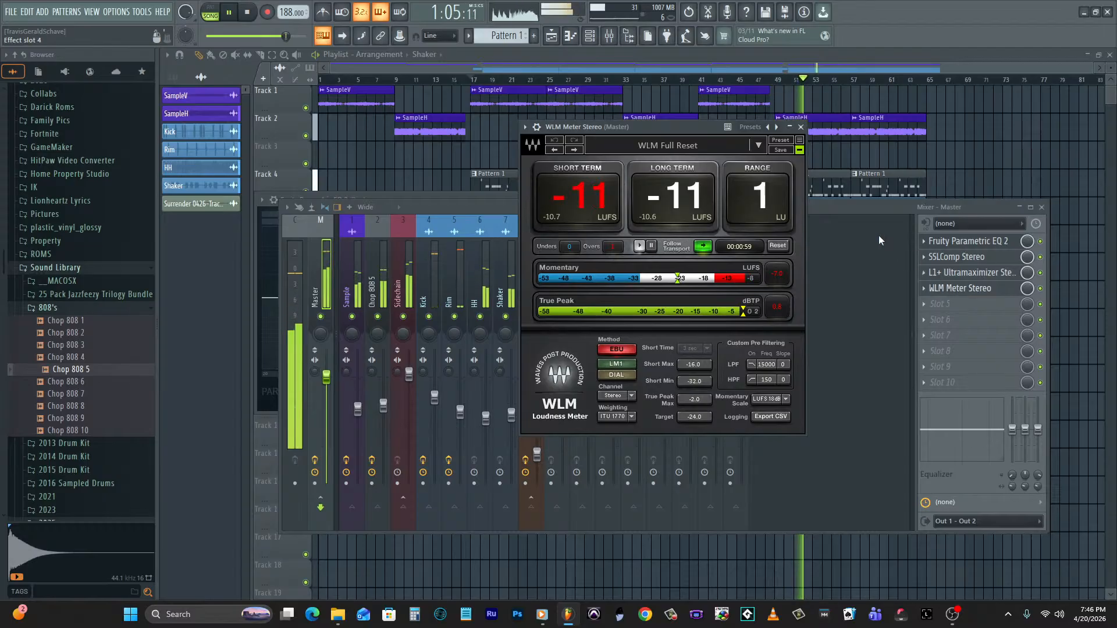
click(838, 231)
Reduce the Rim EQ's band 5 boost to about 1.6 dB near 4485 Hz and stop playback.
click(459, 278)
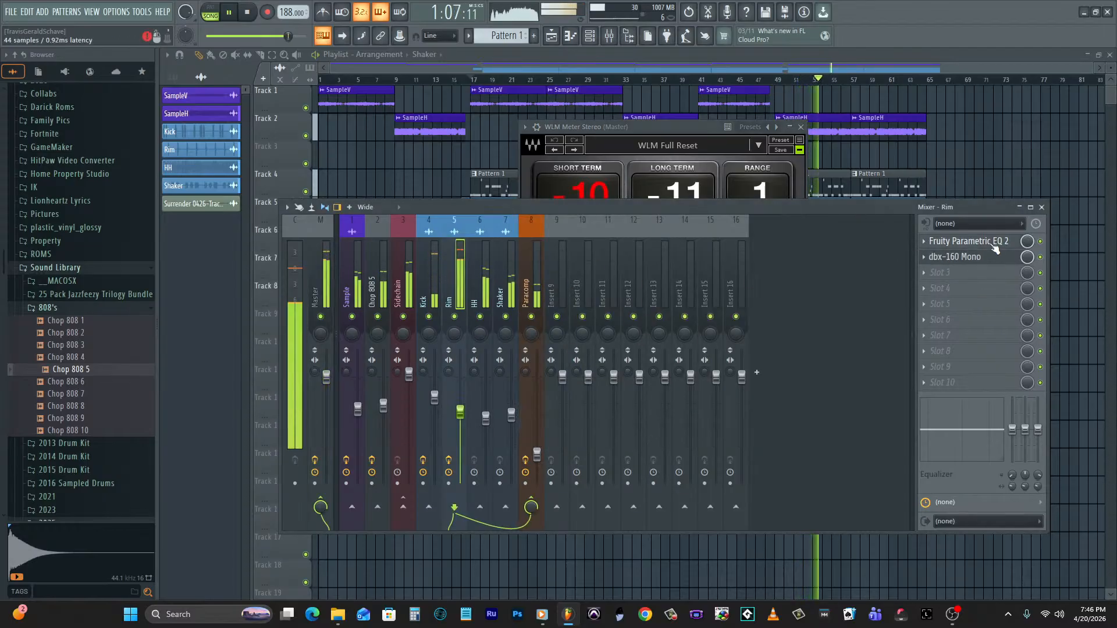
click(954, 241)
drag(488, 290, 490, 293)
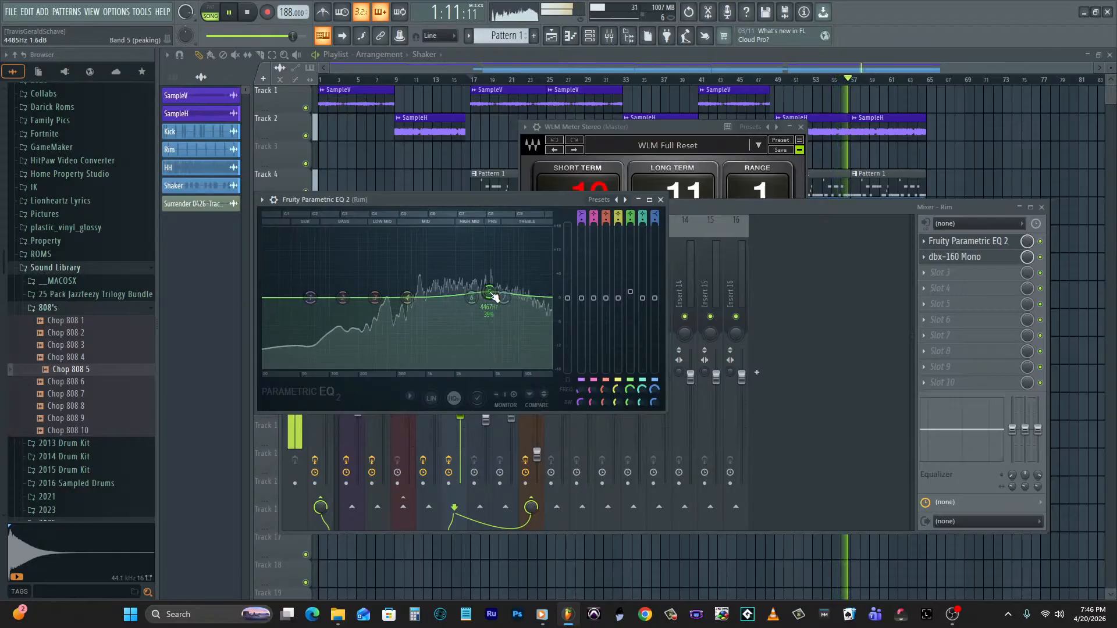
click(701, 211)
key(space)
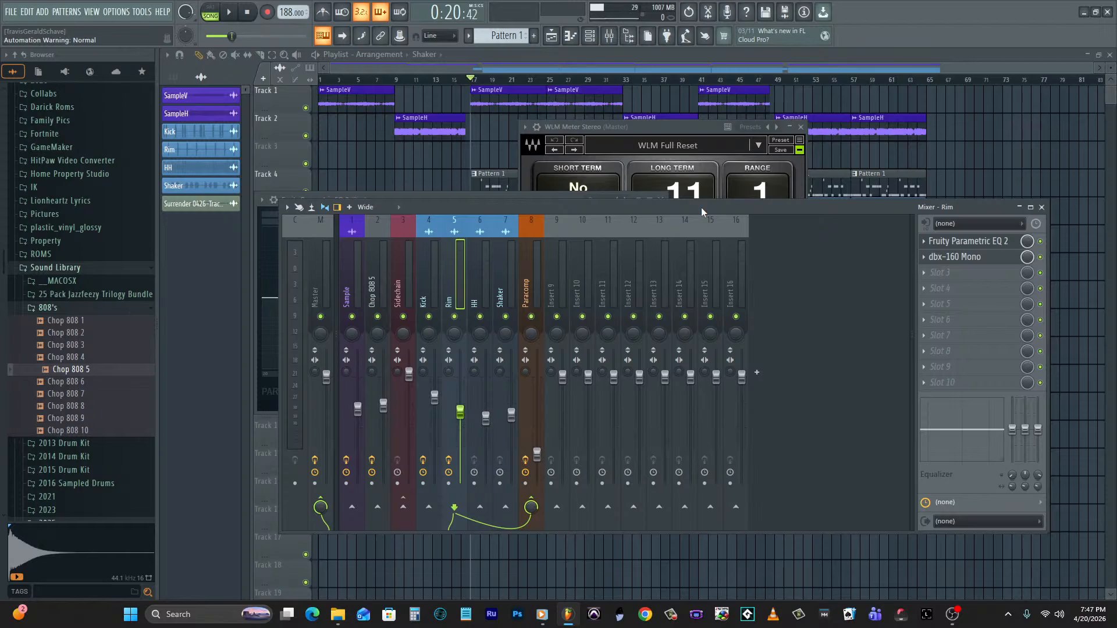
Select all playlist clips from bar 17 to bar 65 and place a copy of them starting at bar 65.
click(303, 50)
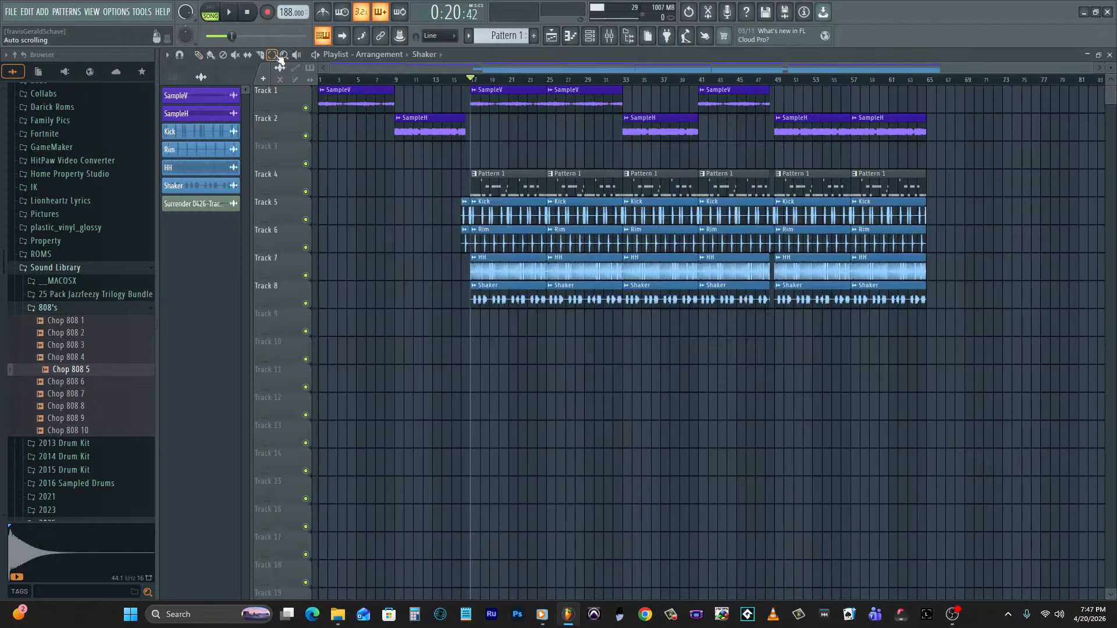
drag(491, 87, 973, 295)
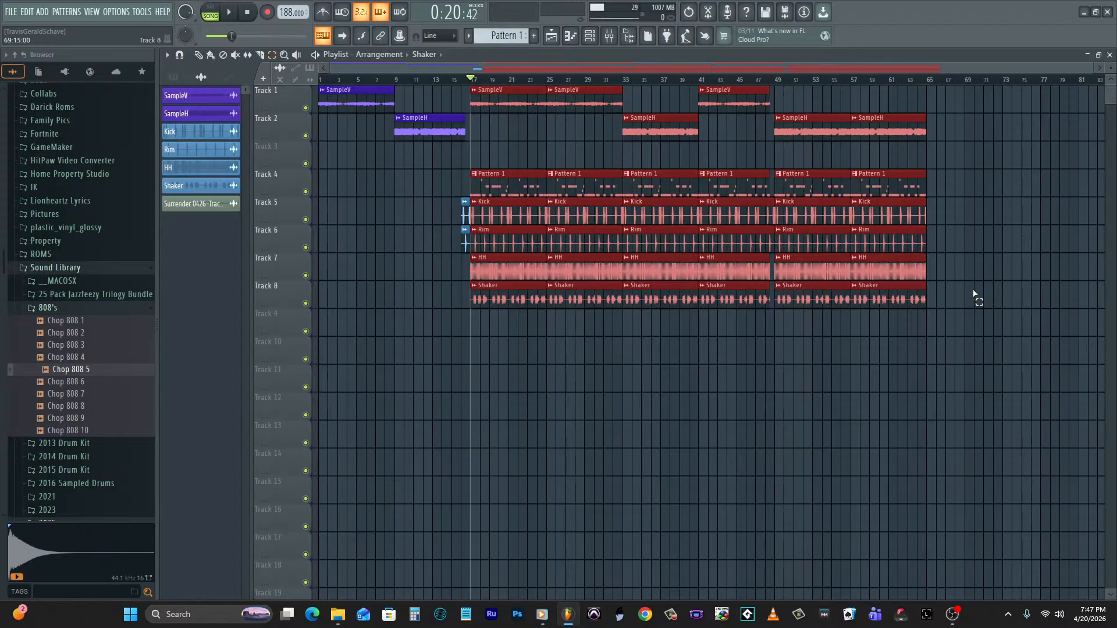
drag(472, 103, 928, 100)
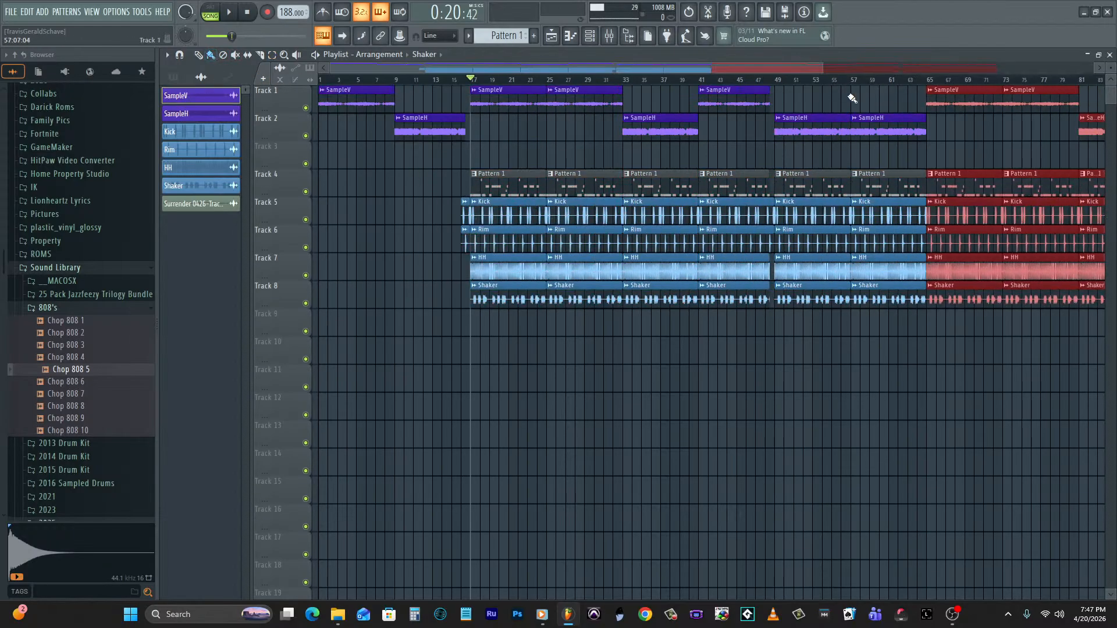
drag(820, 65, 1114, 103)
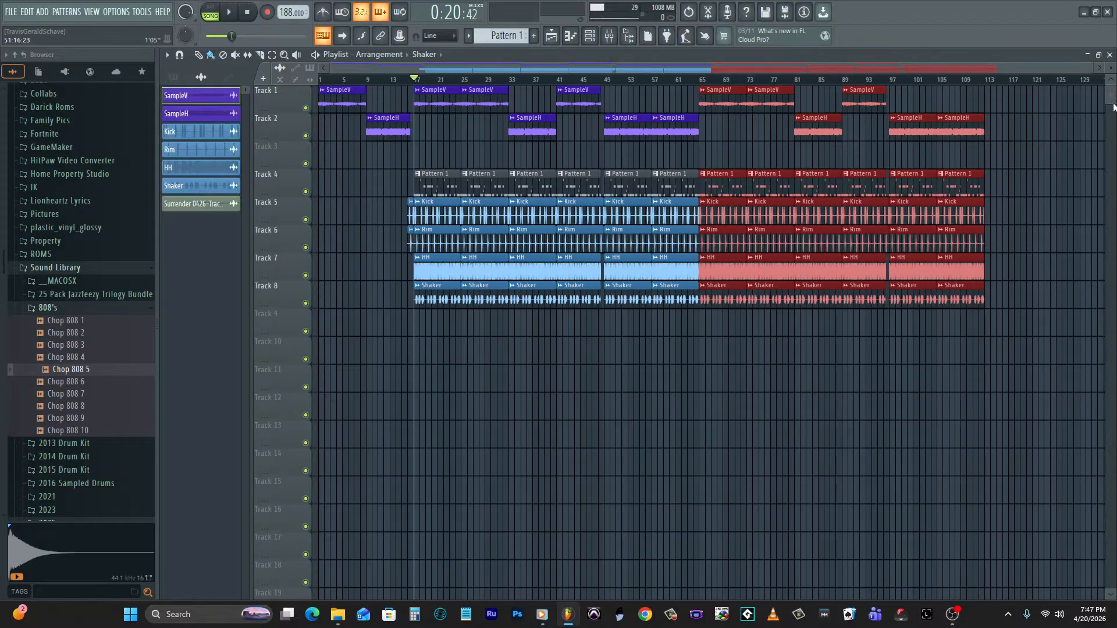
Place another copy of the selected section starting at bar 113 and play from there.
key(ctrl+v)
drag(447, 103, 1018, 102)
click(992, 80)
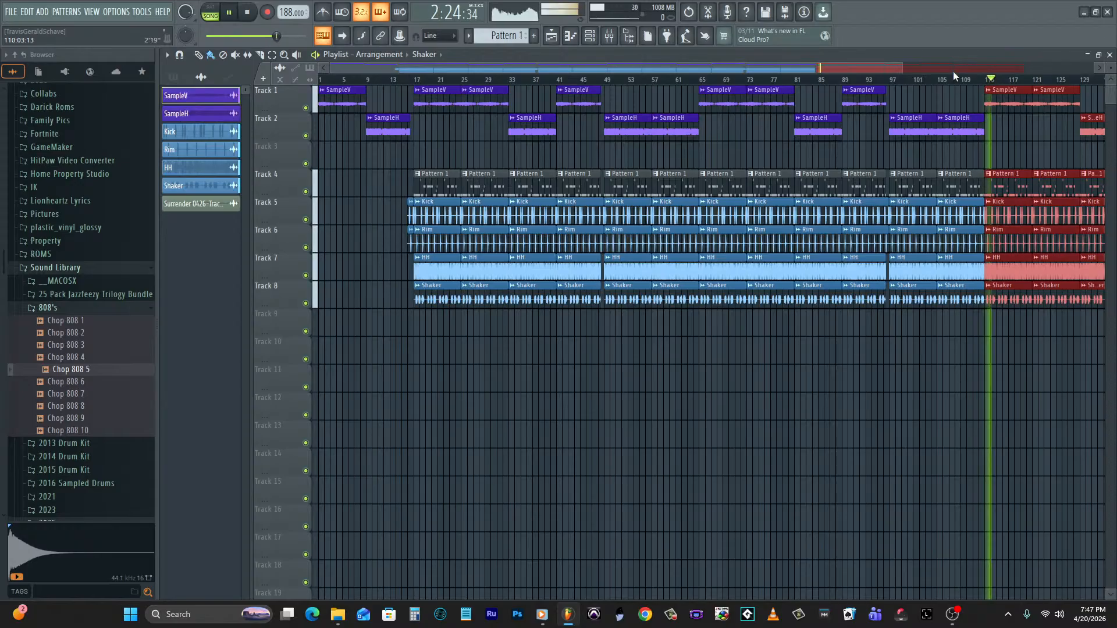
drag(785, 68, 976, 82)
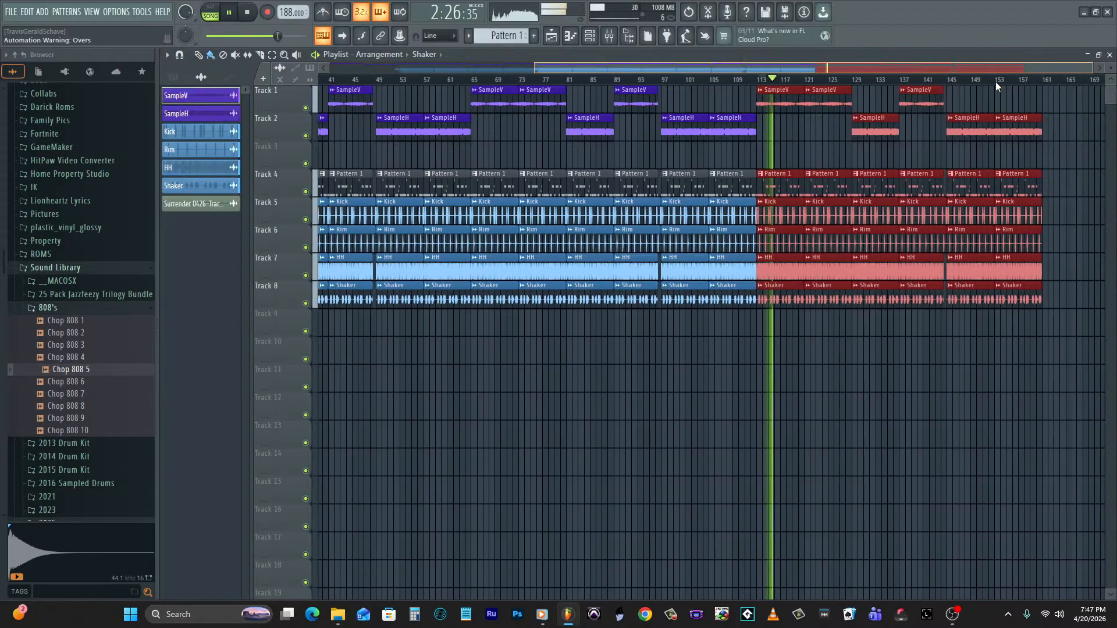
Delete all copied clips from bar 129 onward on every playlist track.
click(273, 54)
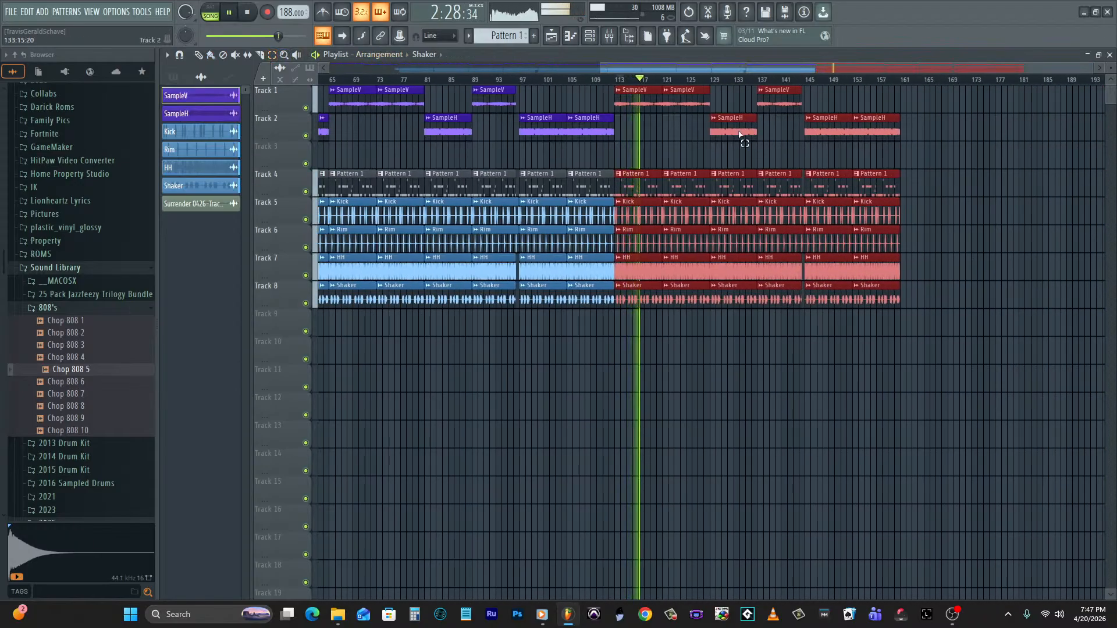
drag(721, 85, 938, 348)
key(Delete)
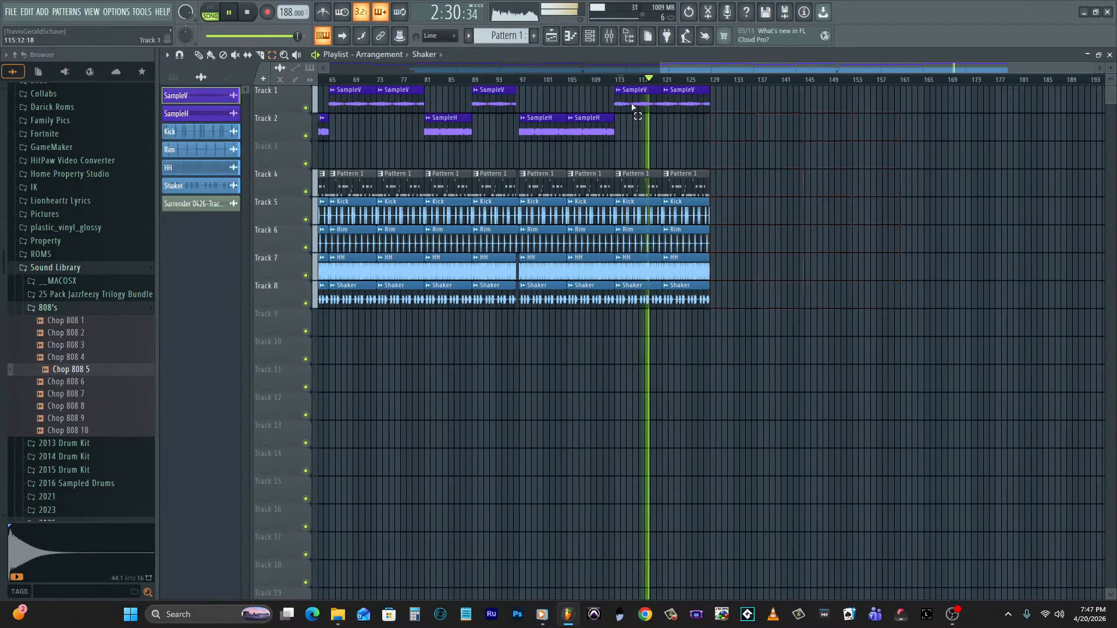
Select bars 113 to 129 in the playlist and create a Master volume automation clip over that range.
drag(615, 307, 714, 98)
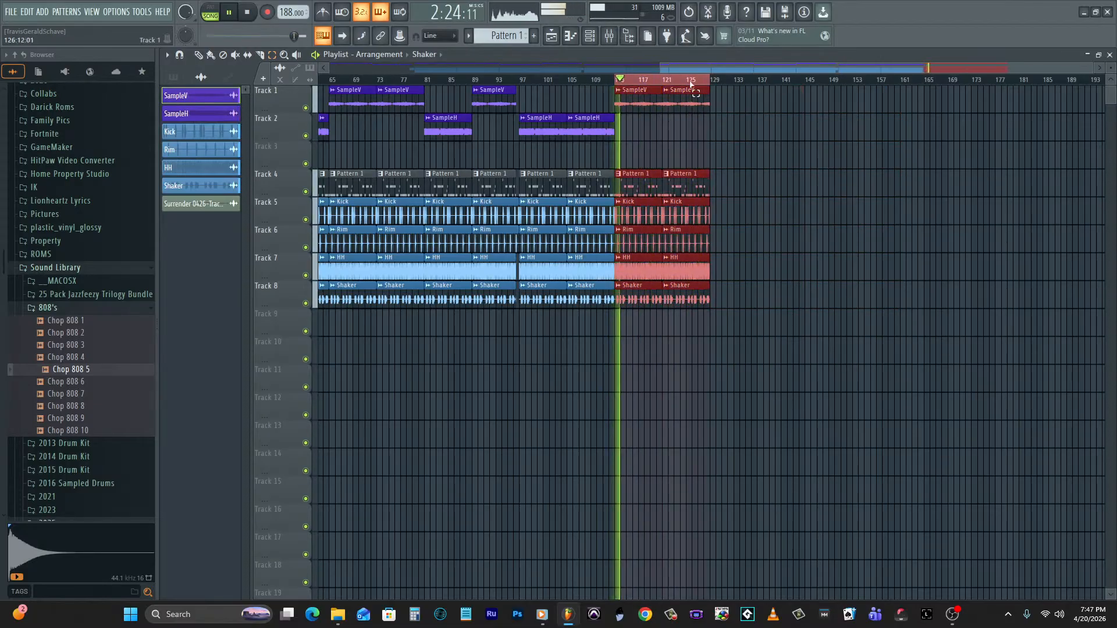
click(609, 35)
right_click(328, 378)
click(357, 467)
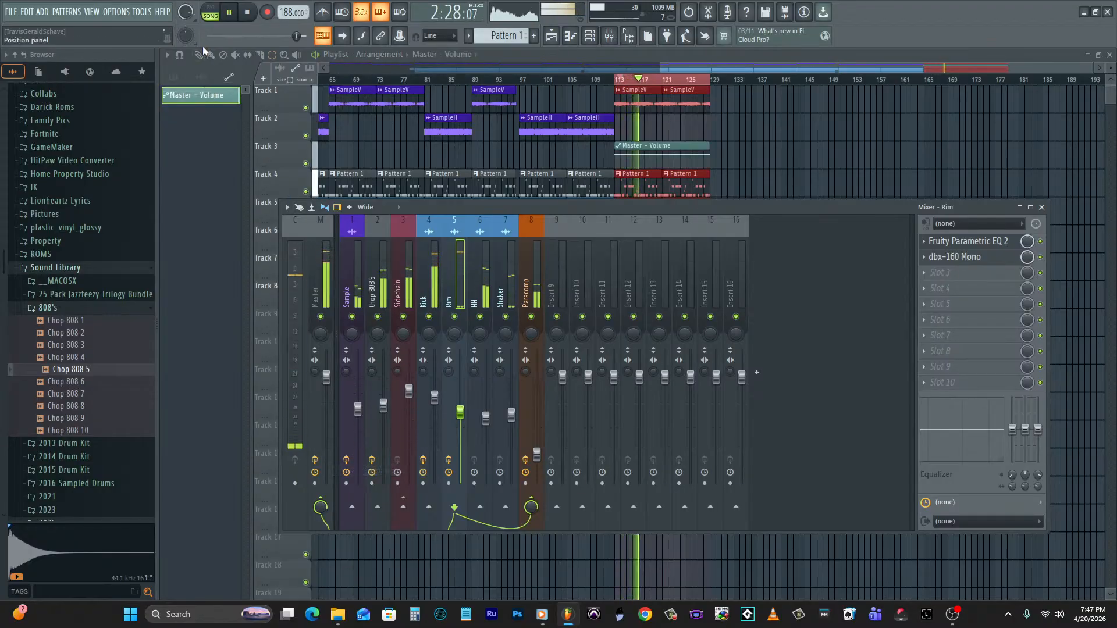
Shape the Master volume automation as a linear fade from bar 113 down to silence at bar 129, and stop playback.
key(F9)
drag(711, 154, 710, 169)
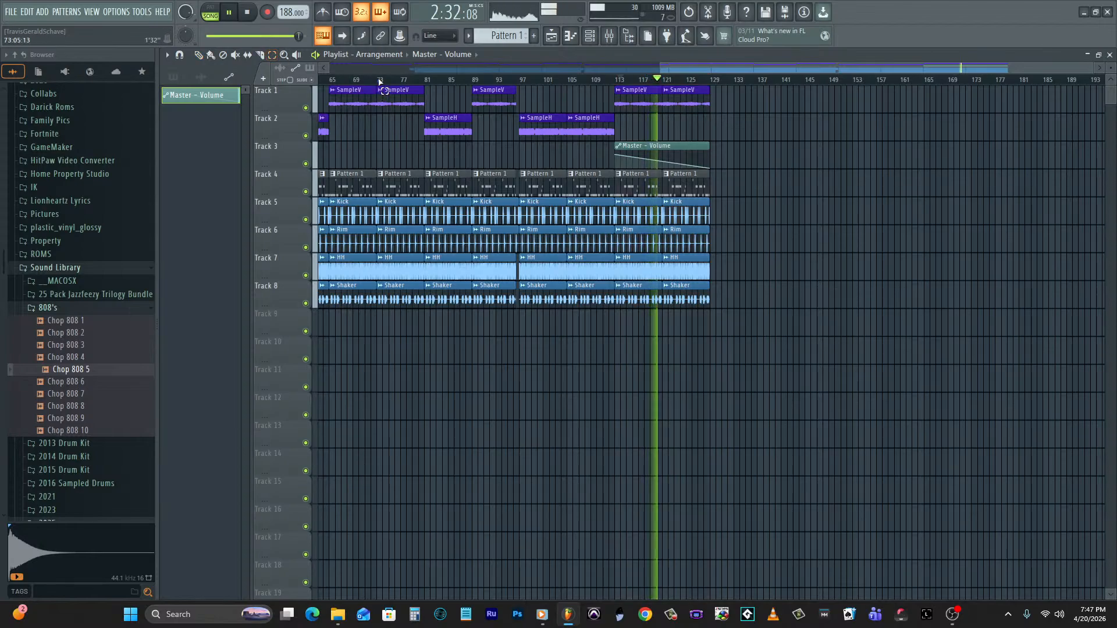
click(248, 12)
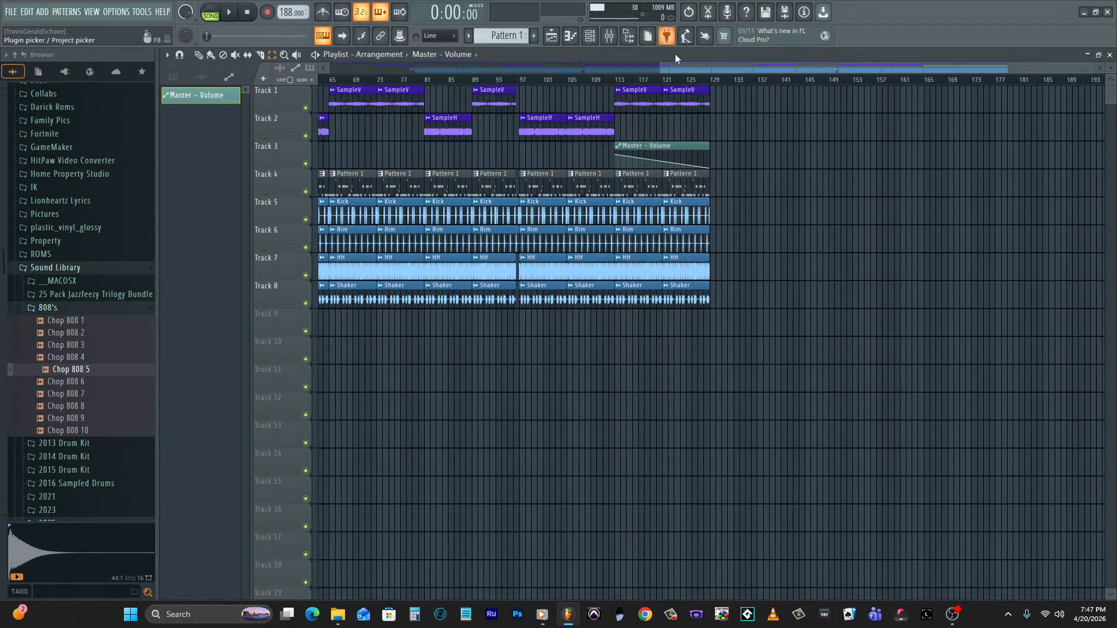
Switch the channel rack from the Automation group to the sound channels and open the SampleH channel settings.
click(591, 36)
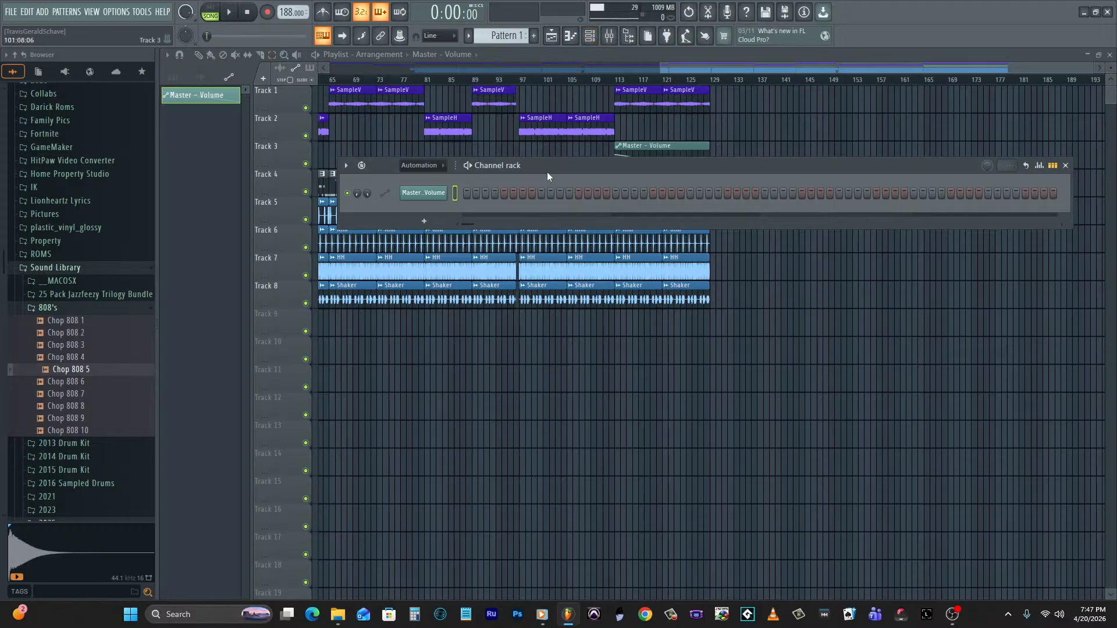
click(398, 169)
click(407, 177)
click(429, 230)
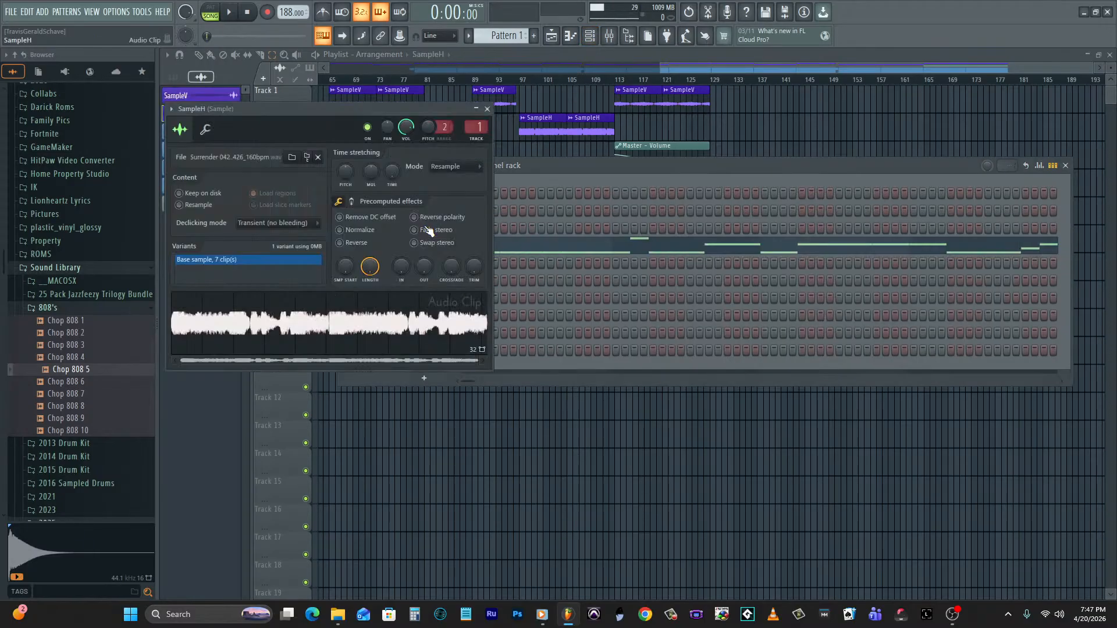
Save the project as Surrender 0426 with the option to create a new project folder.
click(11, 12)
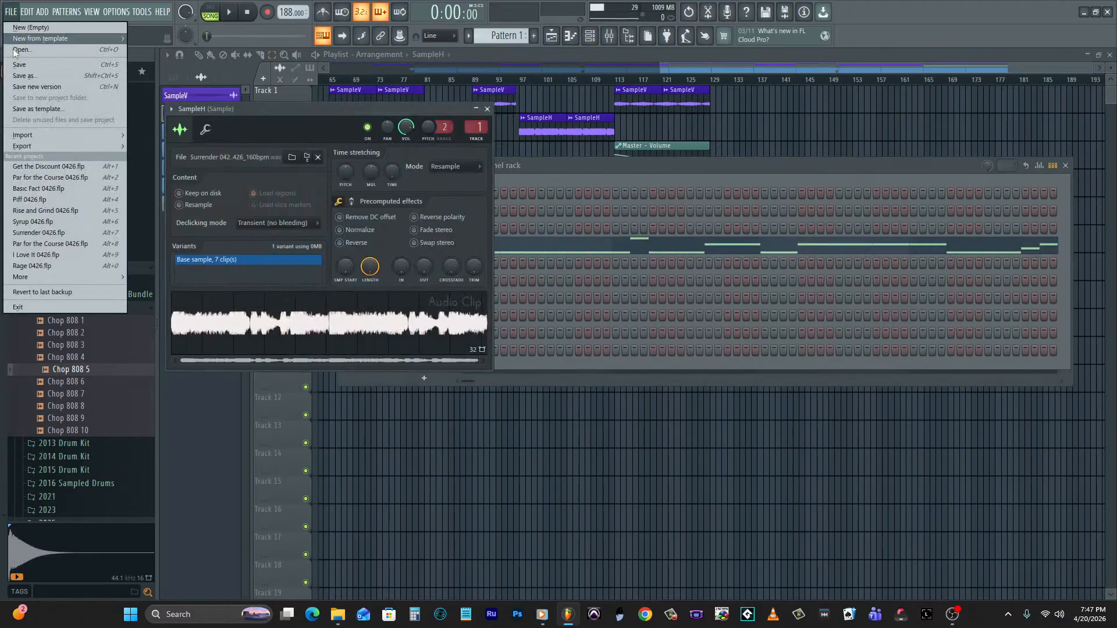
click(23, 73)
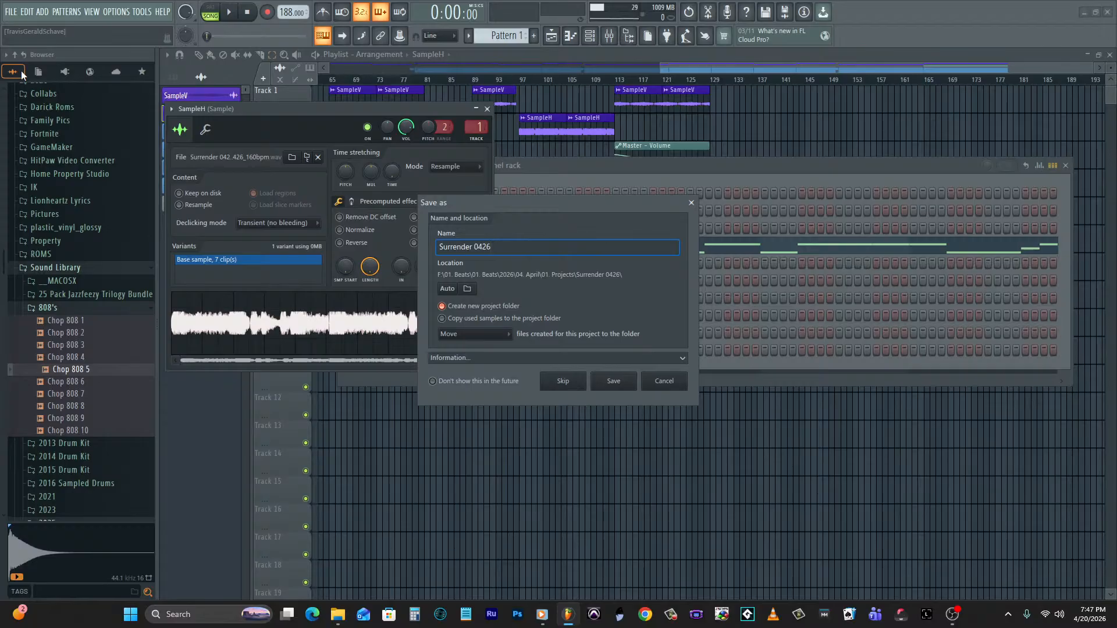
click(601, 382)
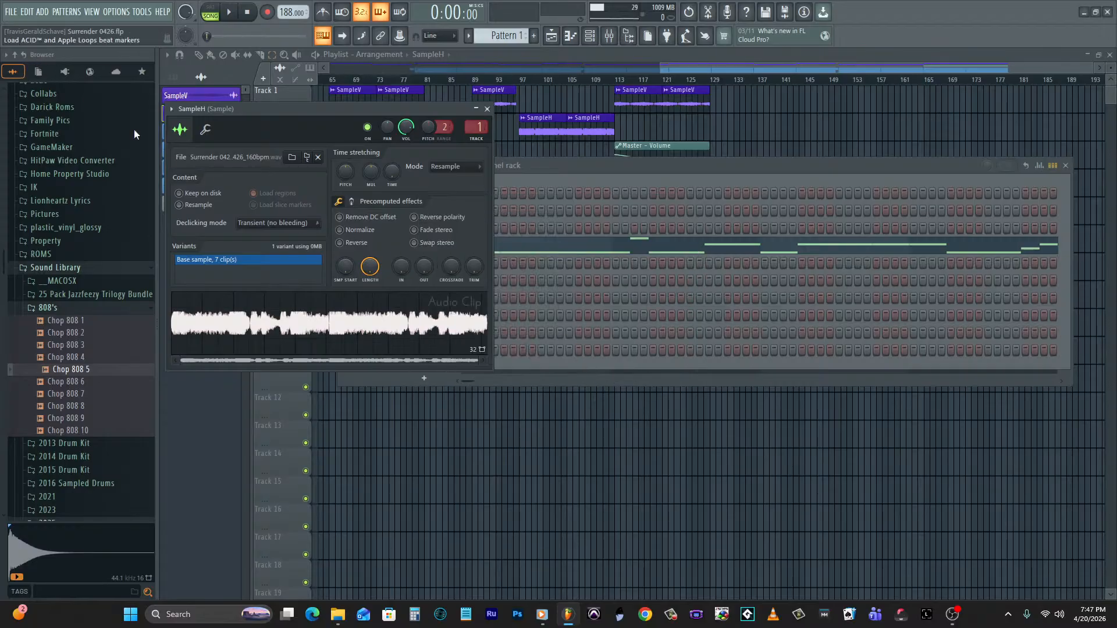
Start a WAV export of the song and browse to the 0420 folder inside 04. April, 02. Trackouts.
click(11, 11)
mouse_move(46, 149)
click(147, 156)
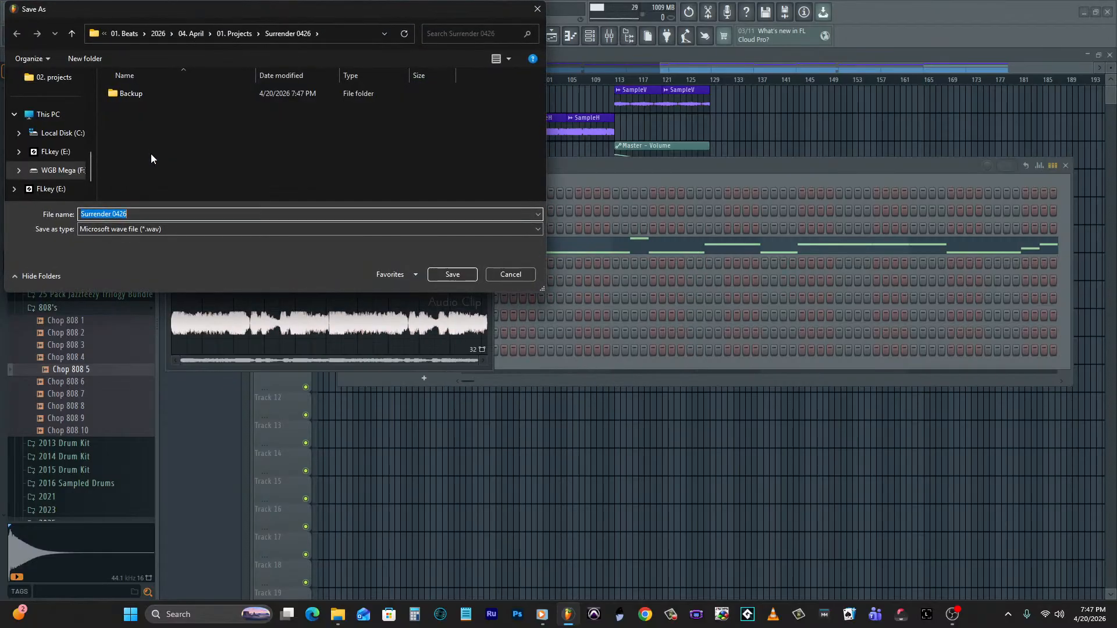
click(186, 33)
double_click(165, 107)
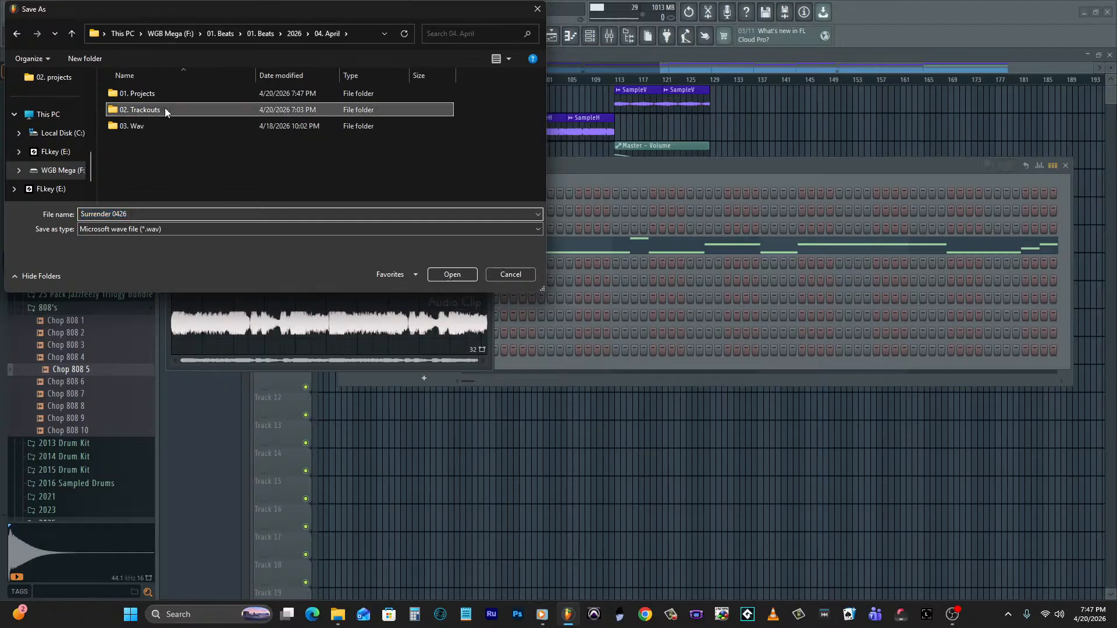
double_click(116, 143)
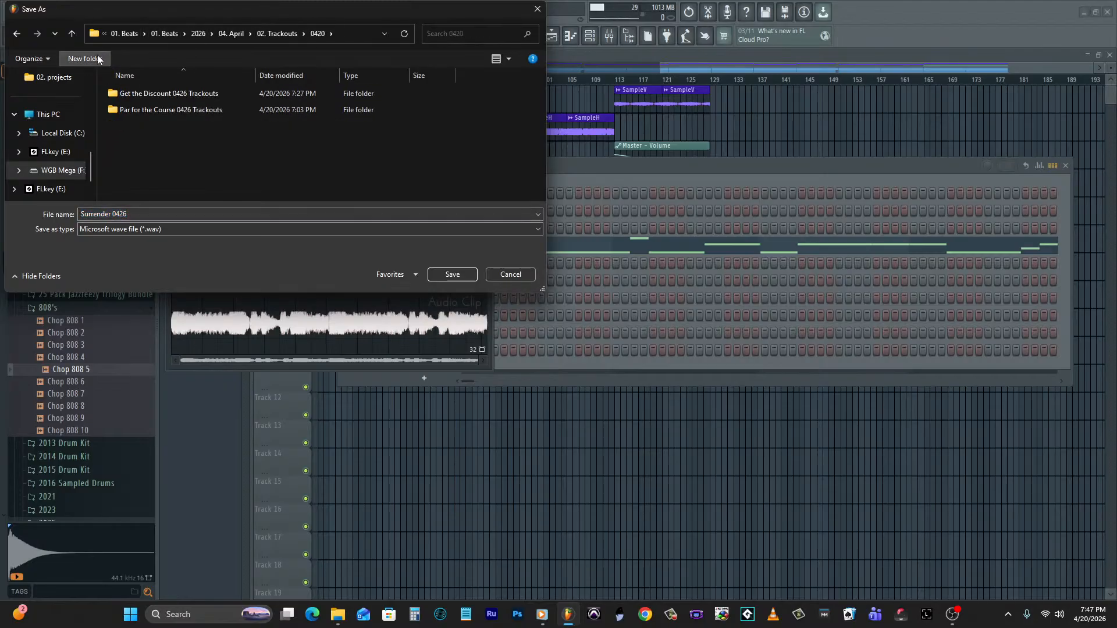
Create a folder named Surrender 0426 Trackouts, save the export there and render the split mixer tracks as WAV.
click(97, 60)
text(Surrender 0426 Trackouts)
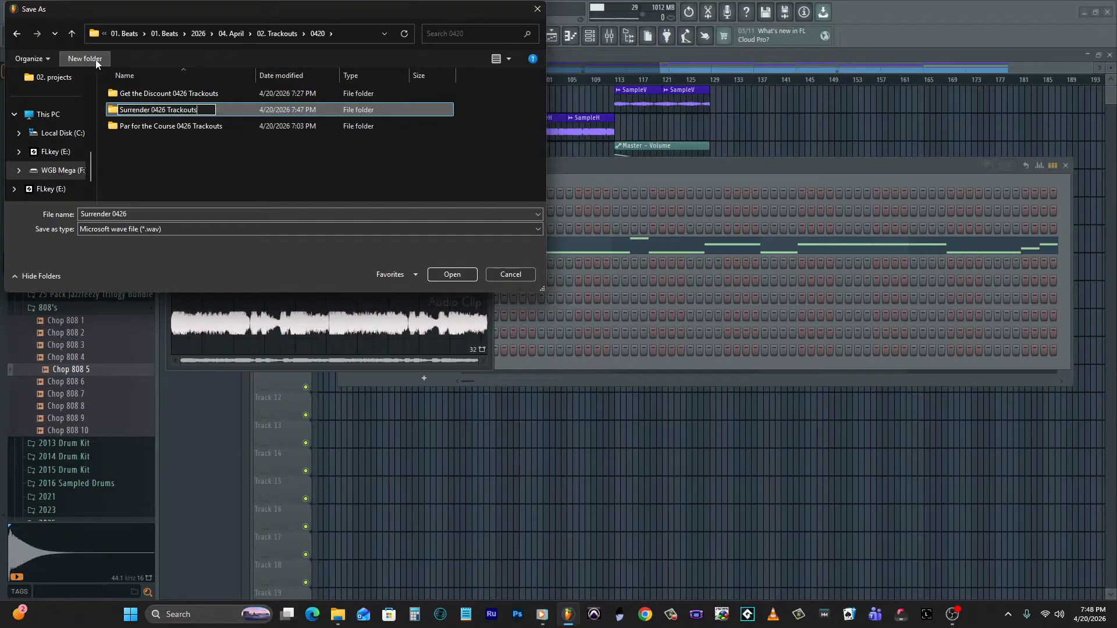
key(Return)
key(Return)
click(469, 274)
click(661, 459)
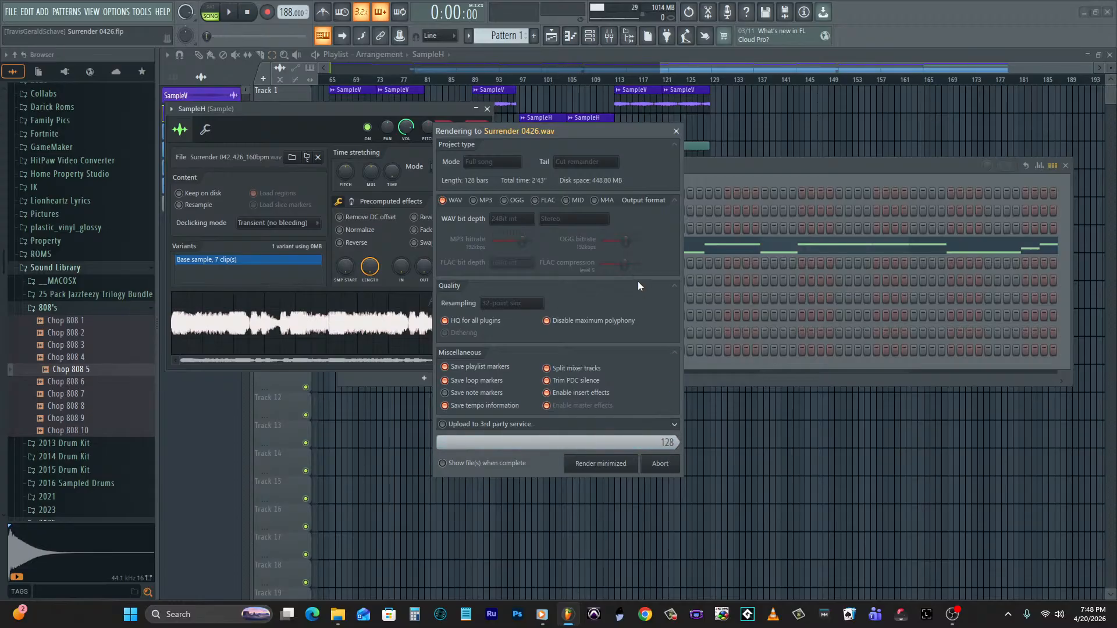
Start a new empty project once the trackout render is finished.
click(10, 12)
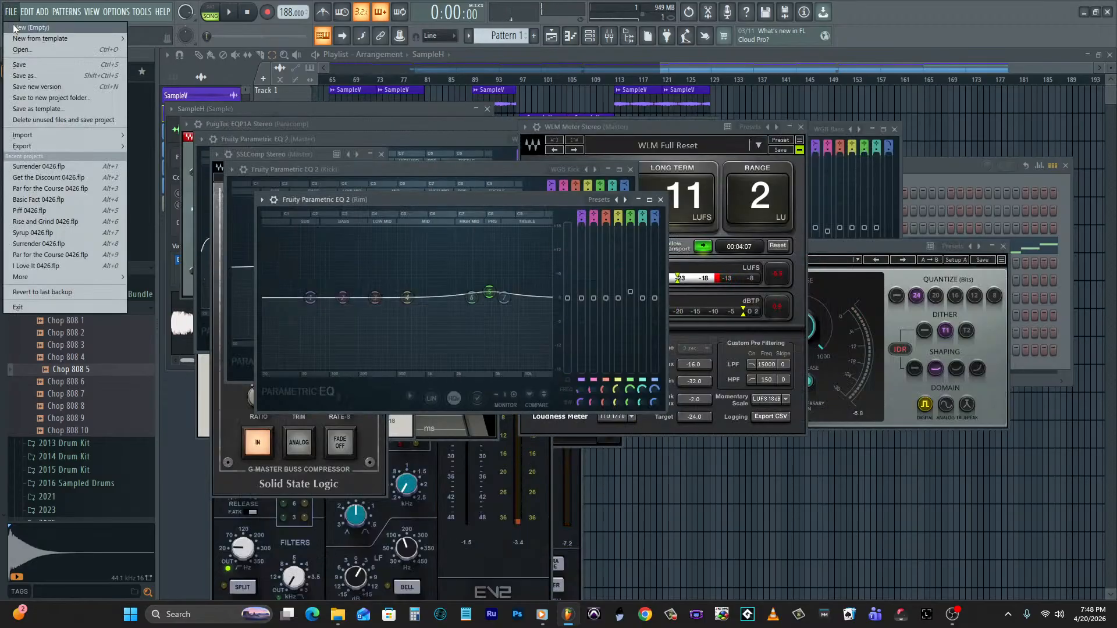
click(16, 28)
click(543, 336)
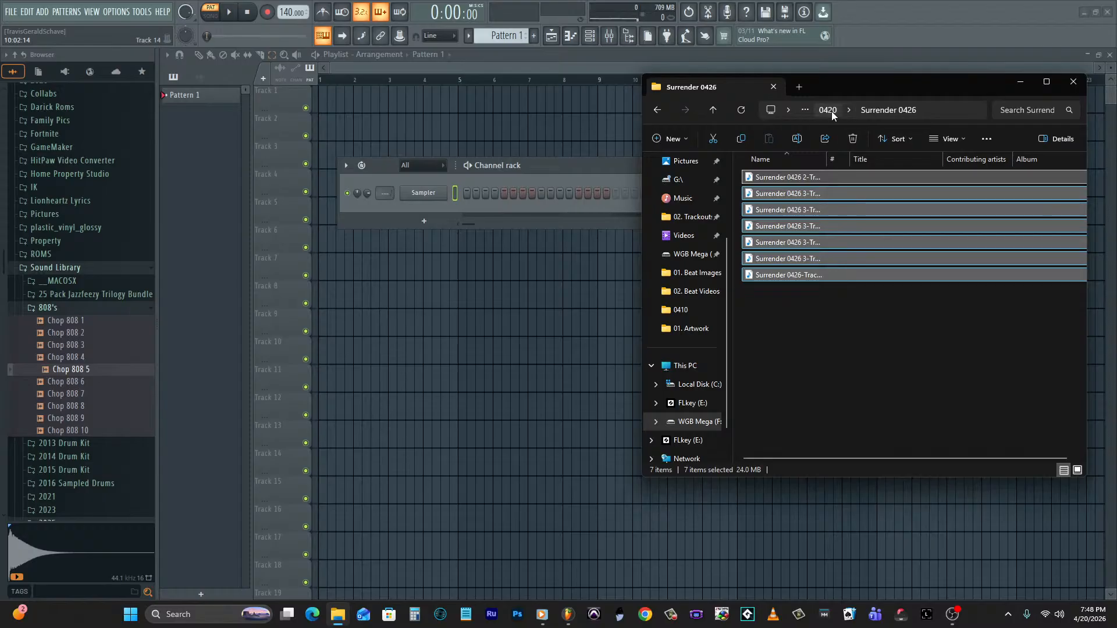
In File Explorer, browse to 01. Beats, 01. Beats, 2026, 04. April and open its 02. Trackouts folder in a second window alongside.
click(831, 111)
click(829, 108)
click(828, 107)
click(829, 111)
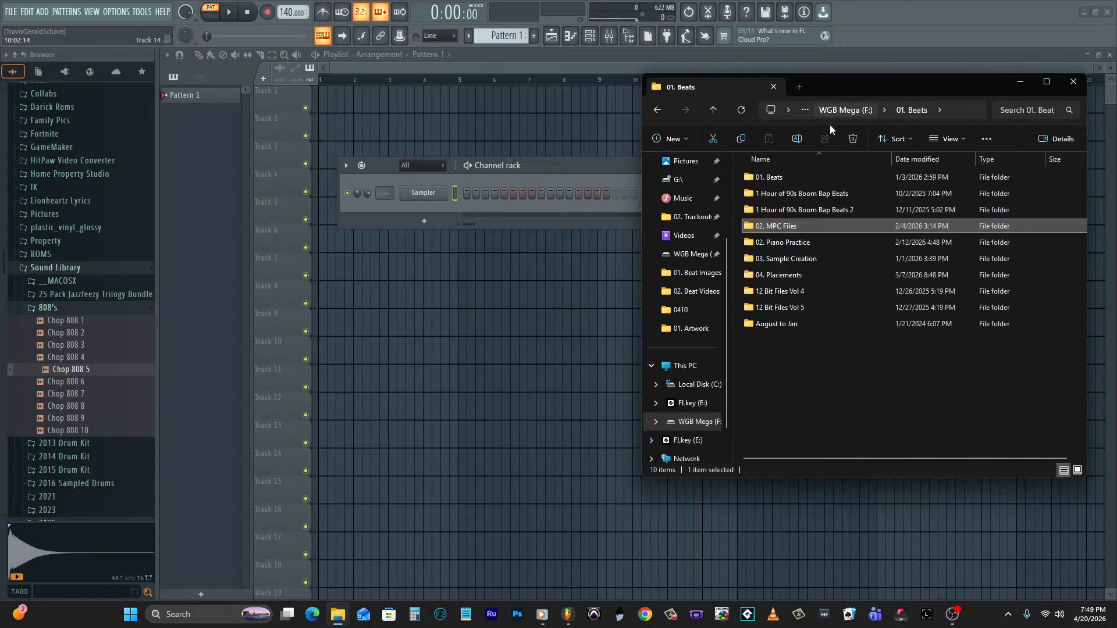
double_click(796, 181)
double_click(766, 340)
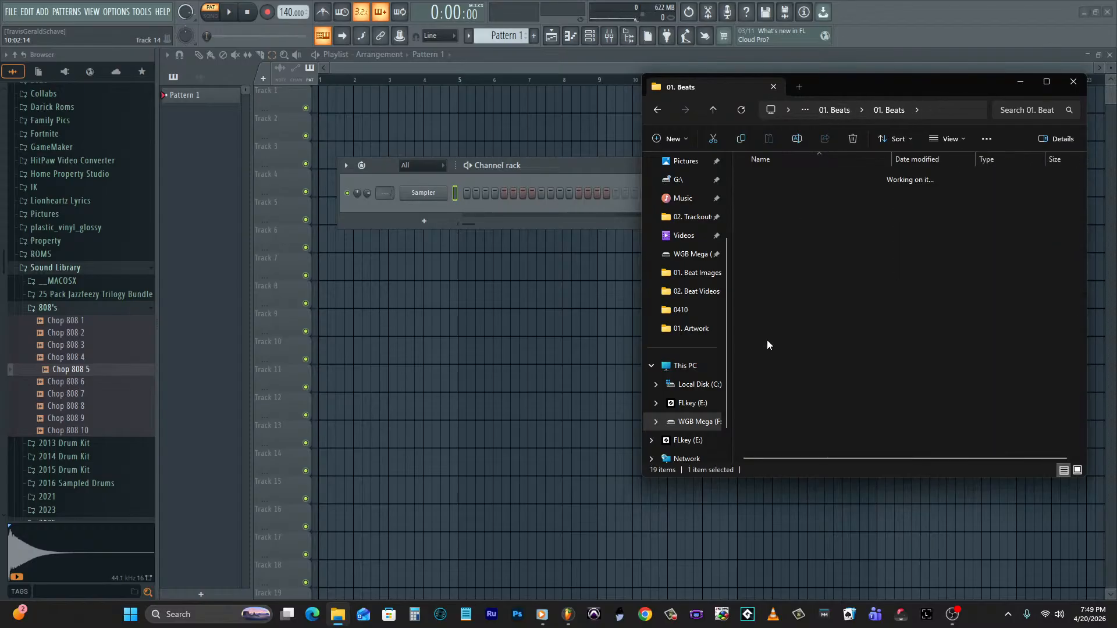
double_click(791, 226)
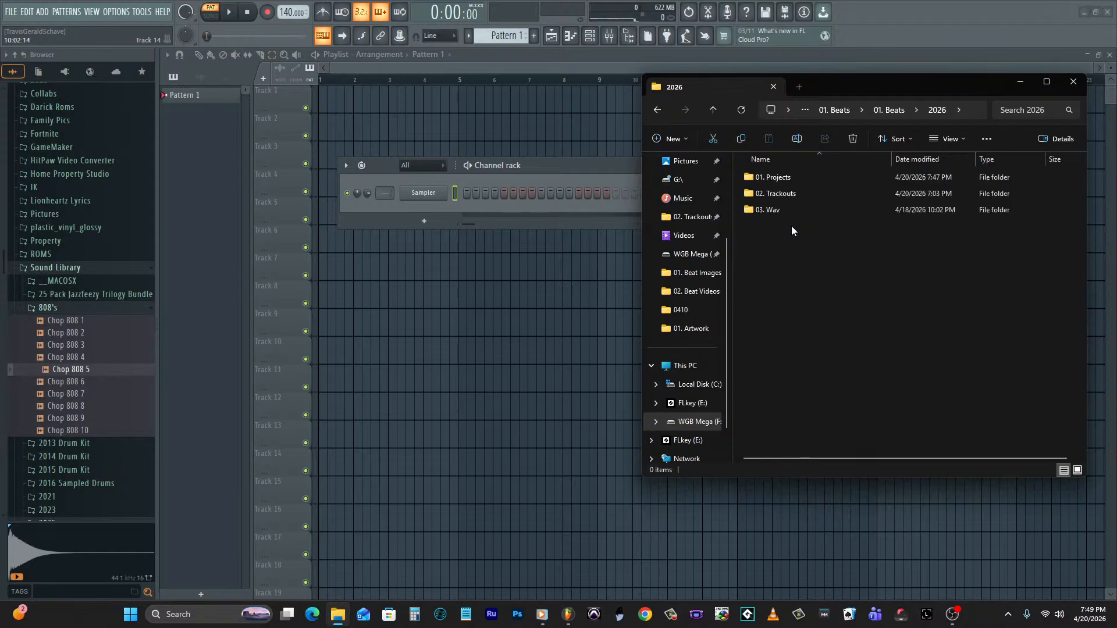
right_click(787, 192)
click(846, 270)
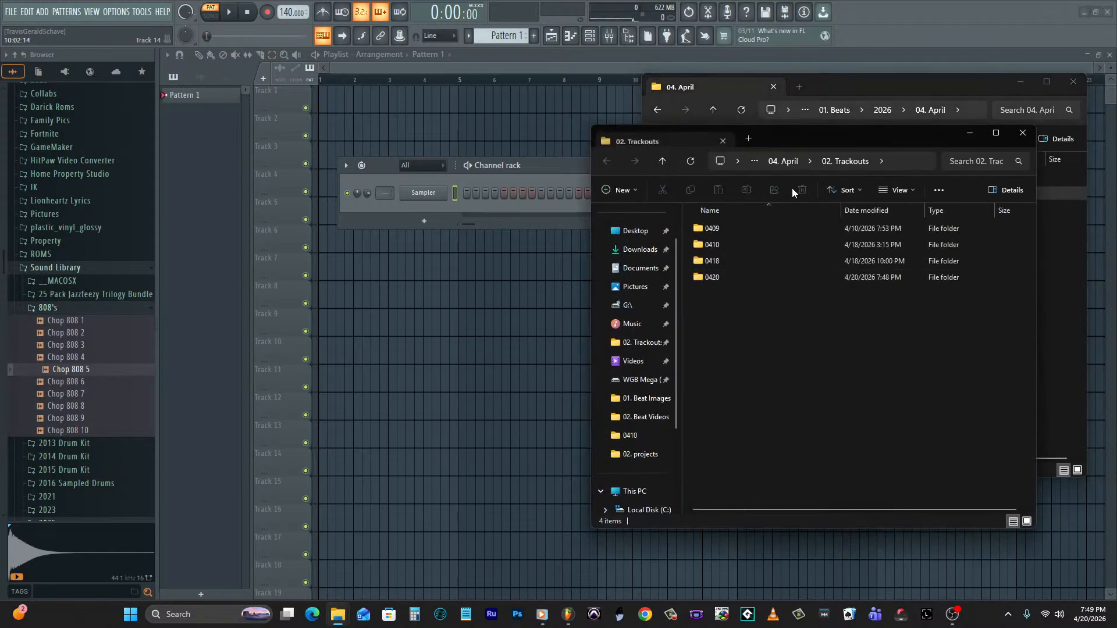
drag(808, 141, 456, 107)
Create a folder named 0420 inside the April 03. Wav folder and open it.
double_click(802, 209)
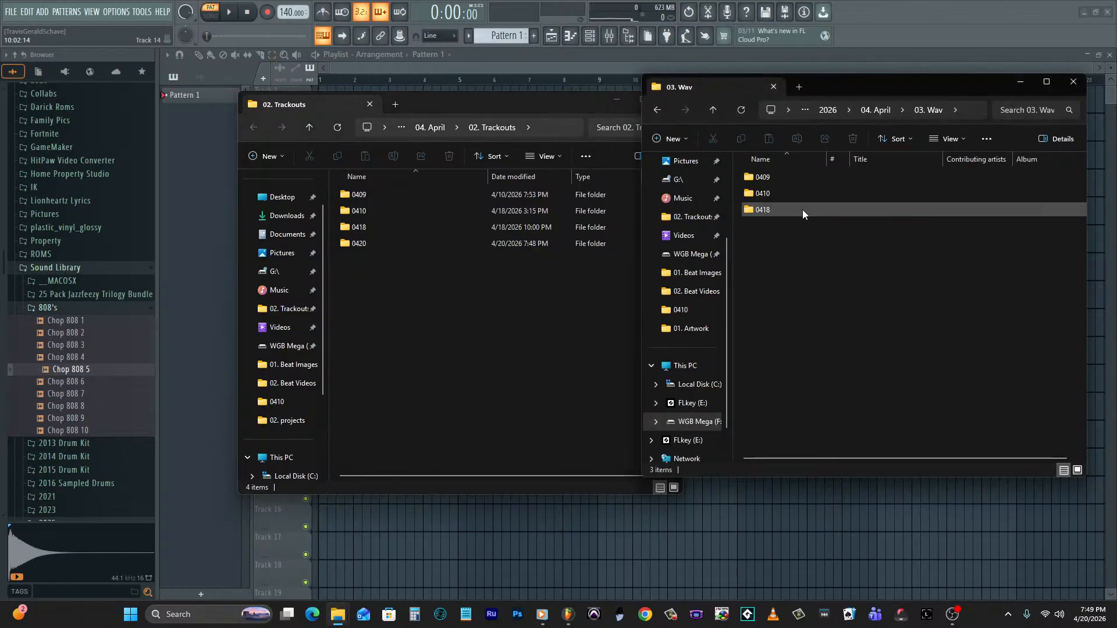
click(688, 144)
click(686, 162)
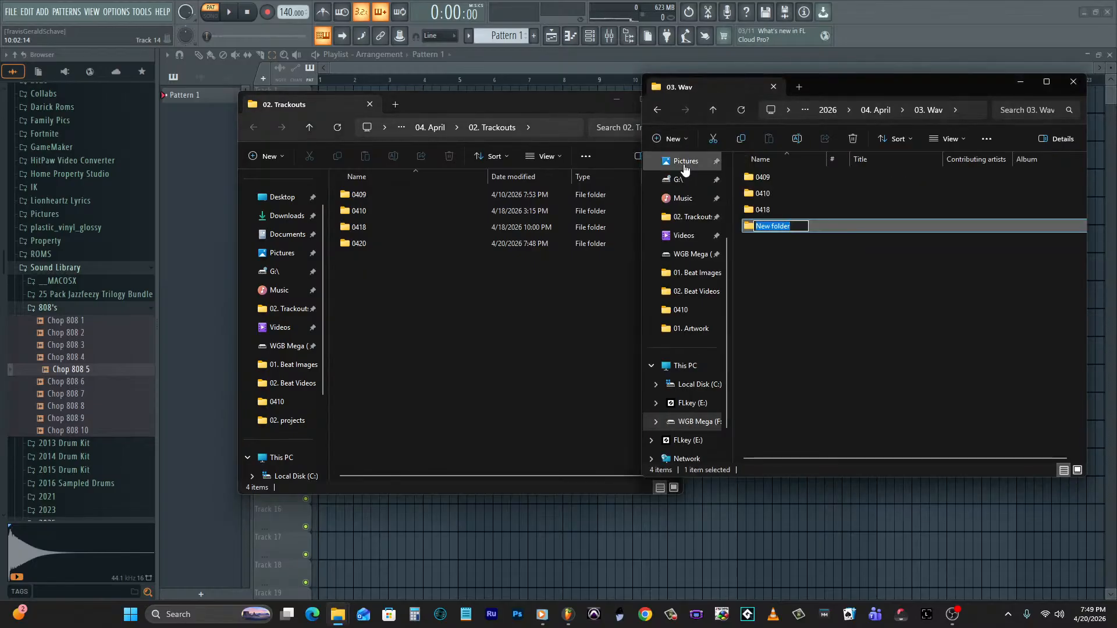
text(0420)
key(Return)
key(Return)
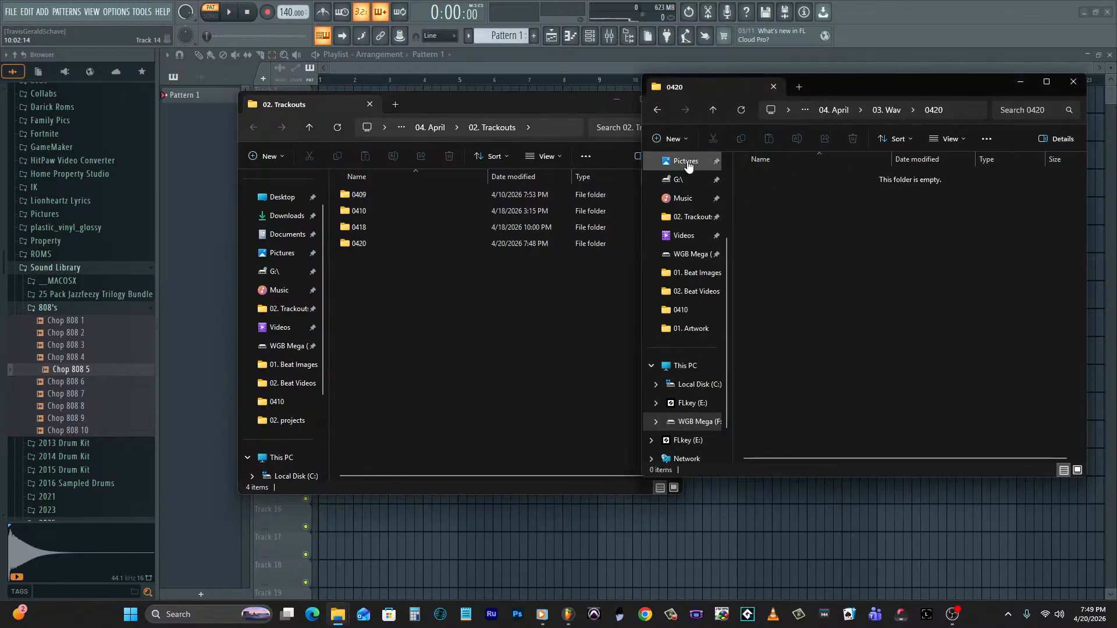
Copy Get the Discount 0426_Master from its 0420 trackouts folder into the 03. Wav 0420 folder.
double_click(472, 244)
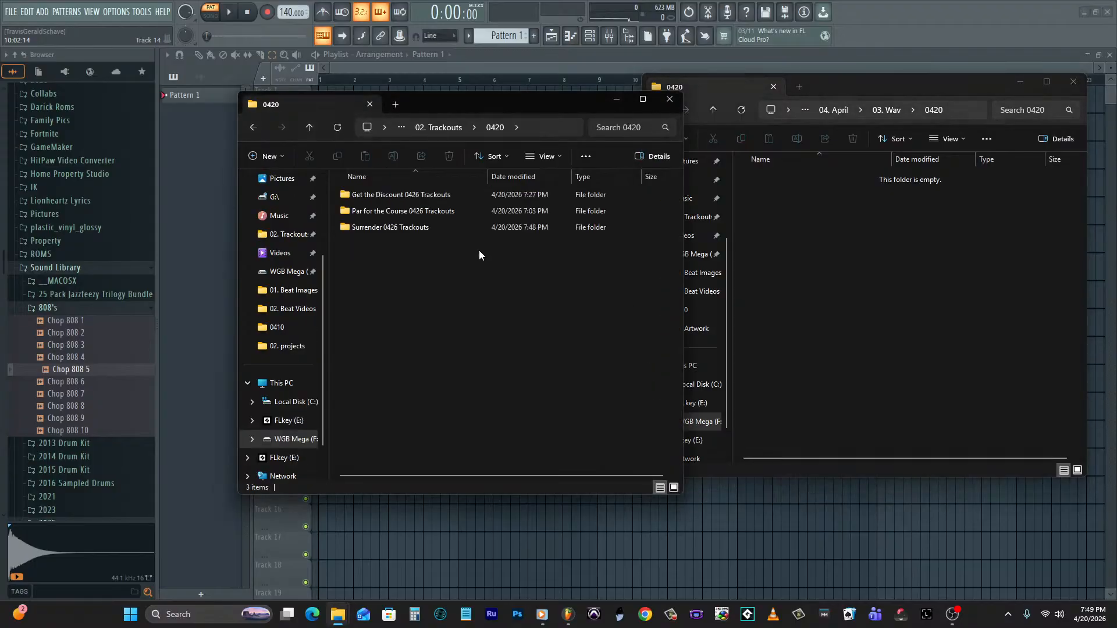
double_click(427, 197)
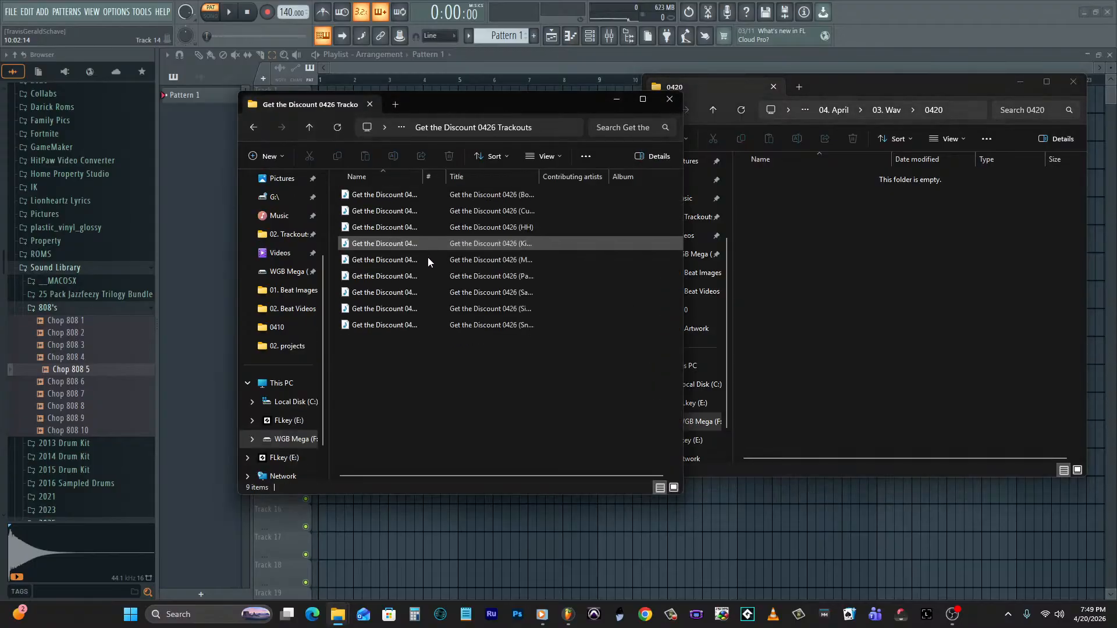
double_click(427, 174)
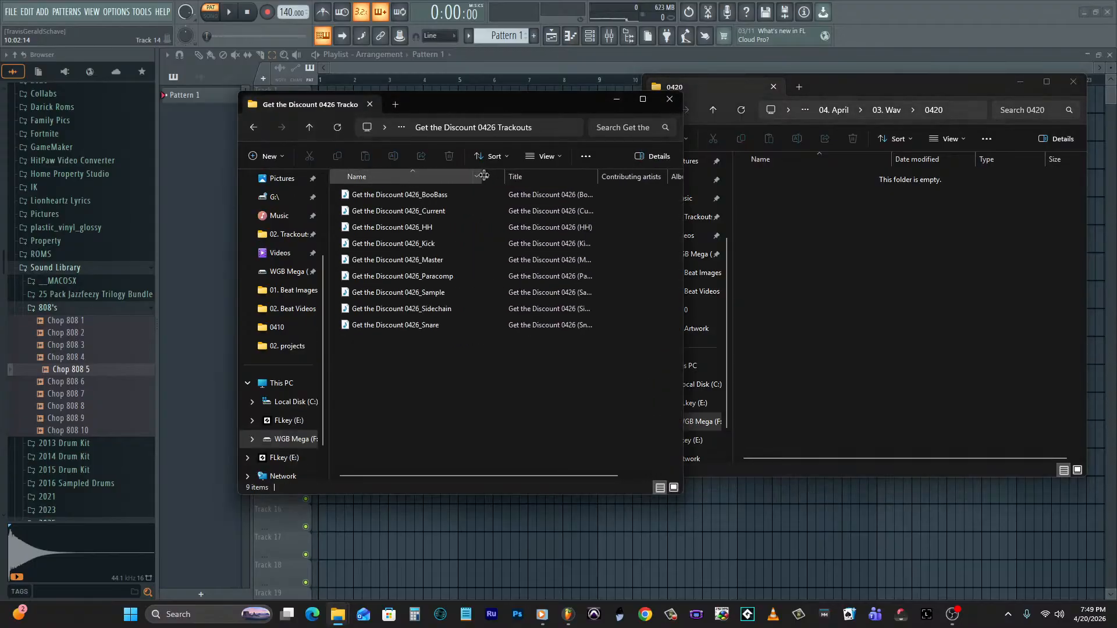
right_click(375, 263)
click(820, 240)
right_click(821, 241)
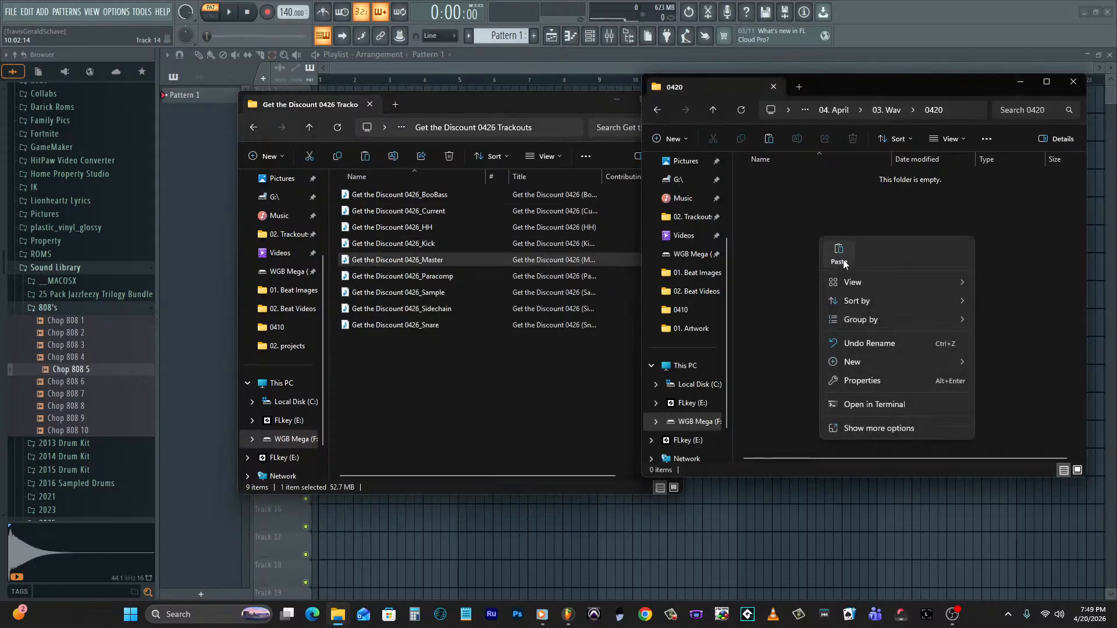
click(839, 255)
Copy Par for the Course 0426_Master from its trackouts folder into the 03. Wav 0420 folder.
click(252, 125)
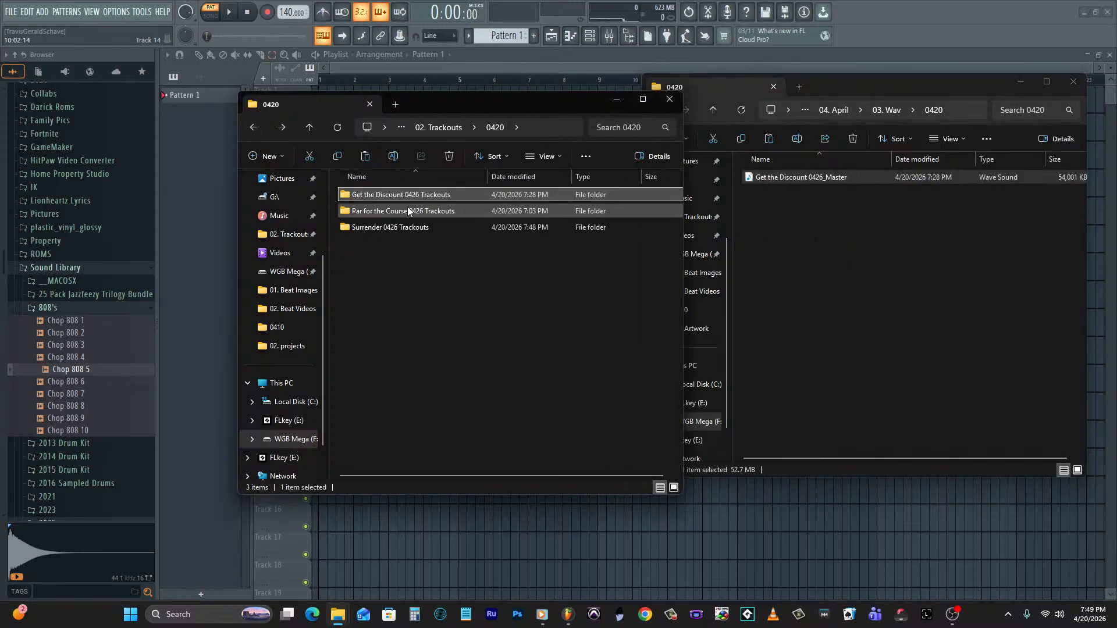
double_click(401, 210)
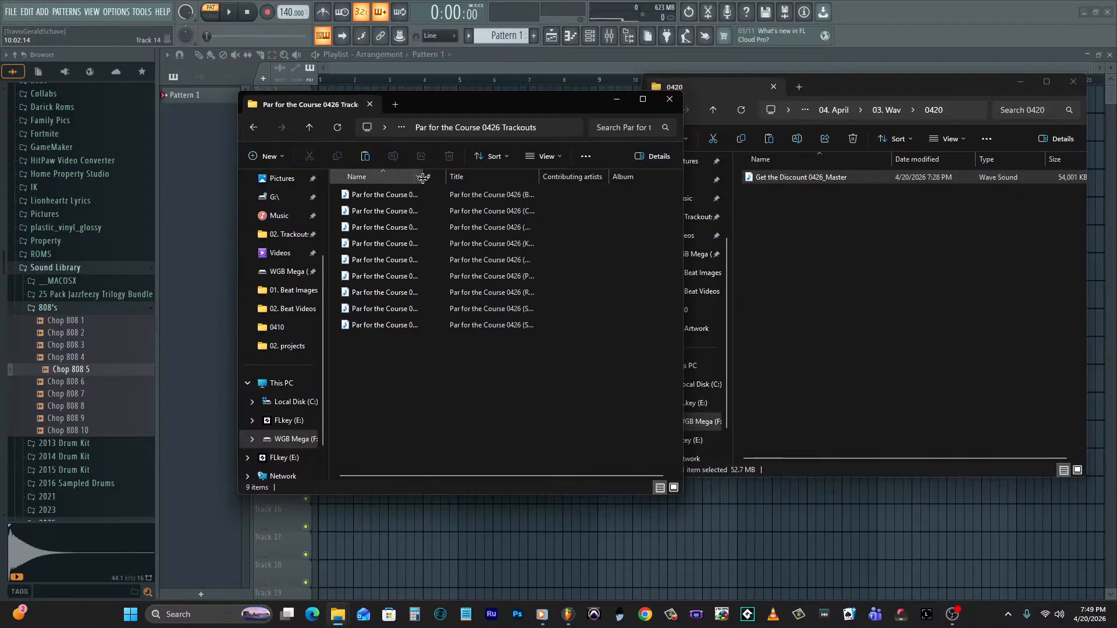
double_click(423, 177)
right_click(384, 259)
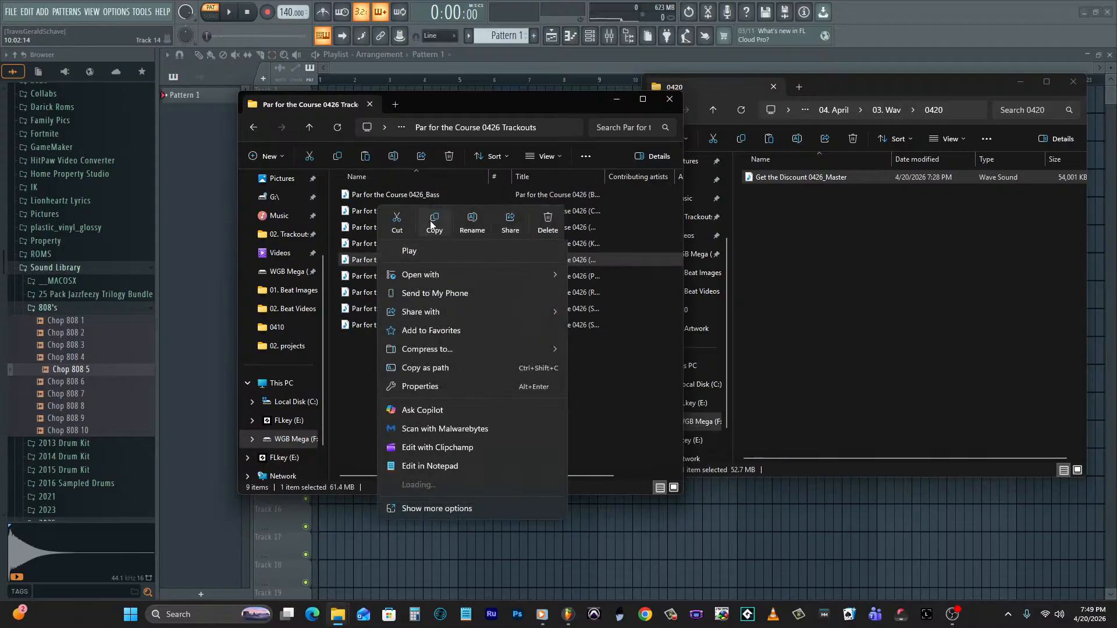
click(434, 221)
right_click(746, 251)
click(756, 263)
Copy Surrender 0426_Master from its trackouts folder into the 03. Wav 0420 folder.
click(254, 126)
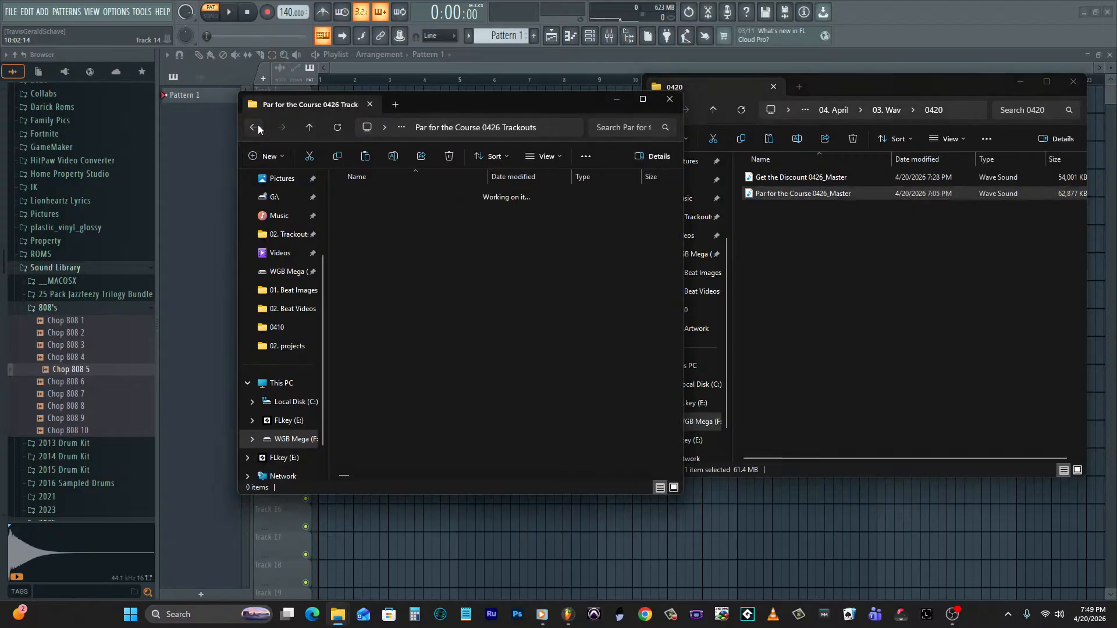
double_click(396, 227)
right_click(384, 257)
click(428, 220)
click(836, 287)
right_click(836, 288)
click(862, 311)
Add the three master WAVs to the playlist, arranged end to end on Track 1 from bar 1: Get the Discount, Par for the Course, Surrender.
drag(862, 310, 481, 495)
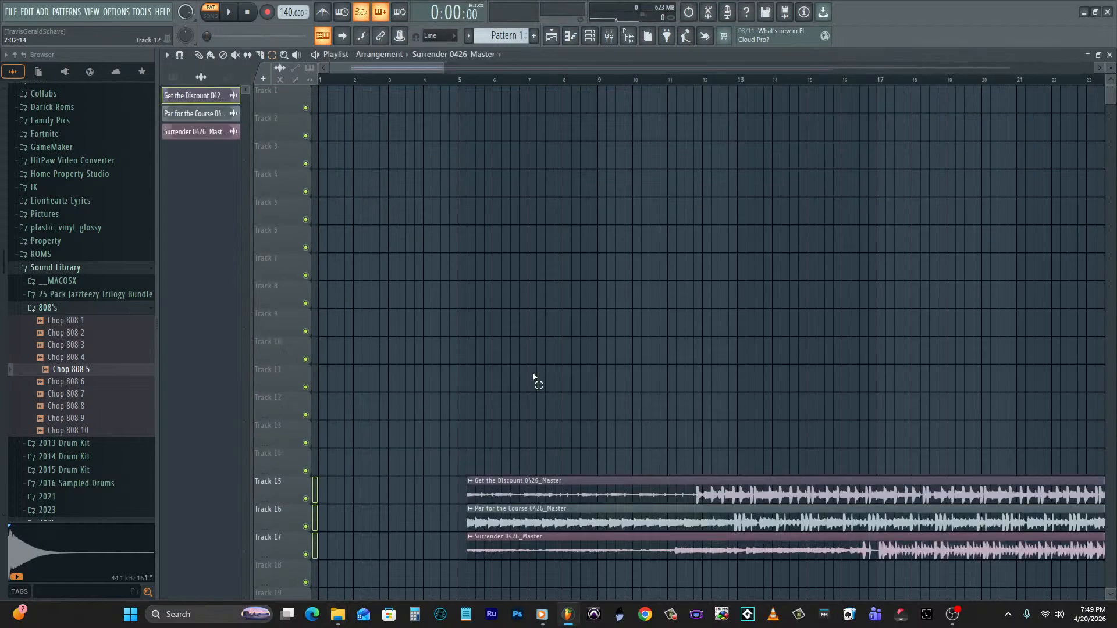
drag(539, 438, 225, 81)
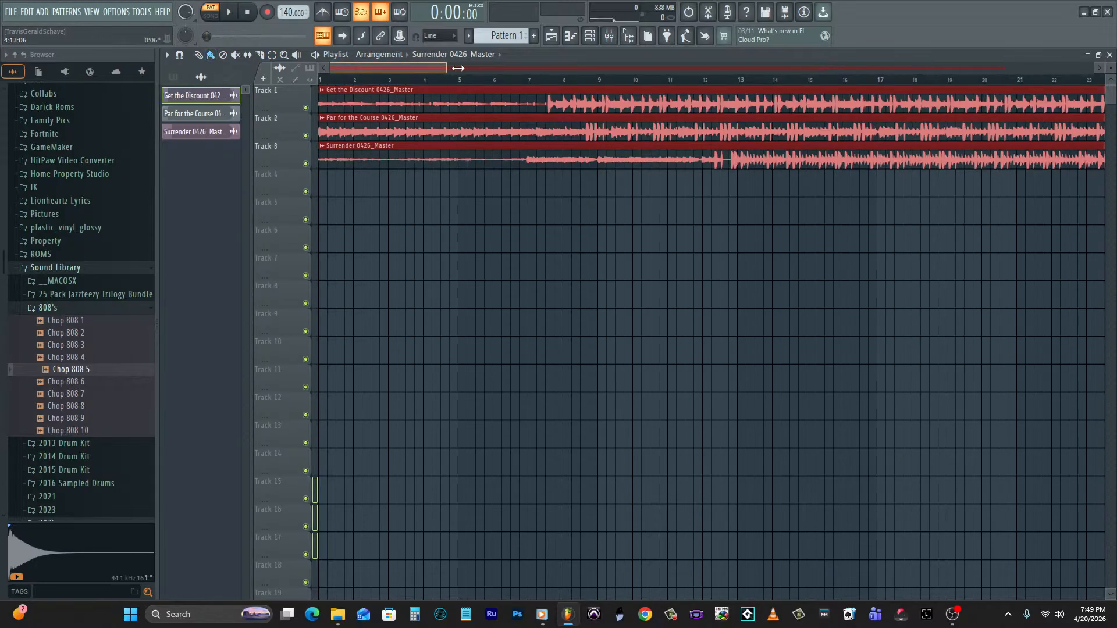
drag(445, 68, 1007, 67)
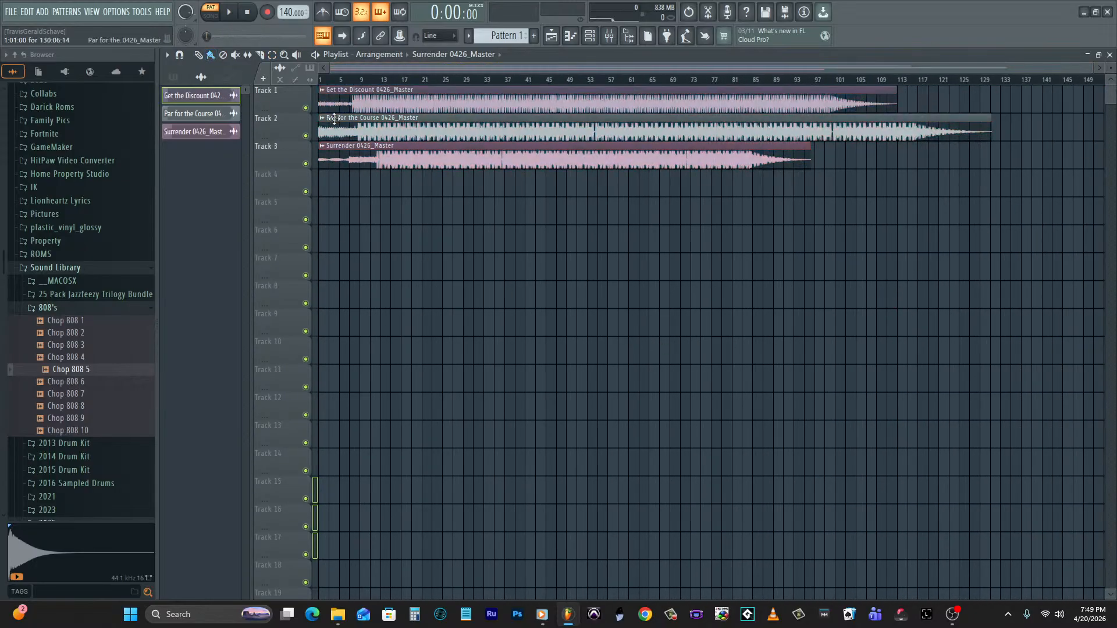
drag(334, 118, 918, 92)
drag(349, 146, 888, 68)
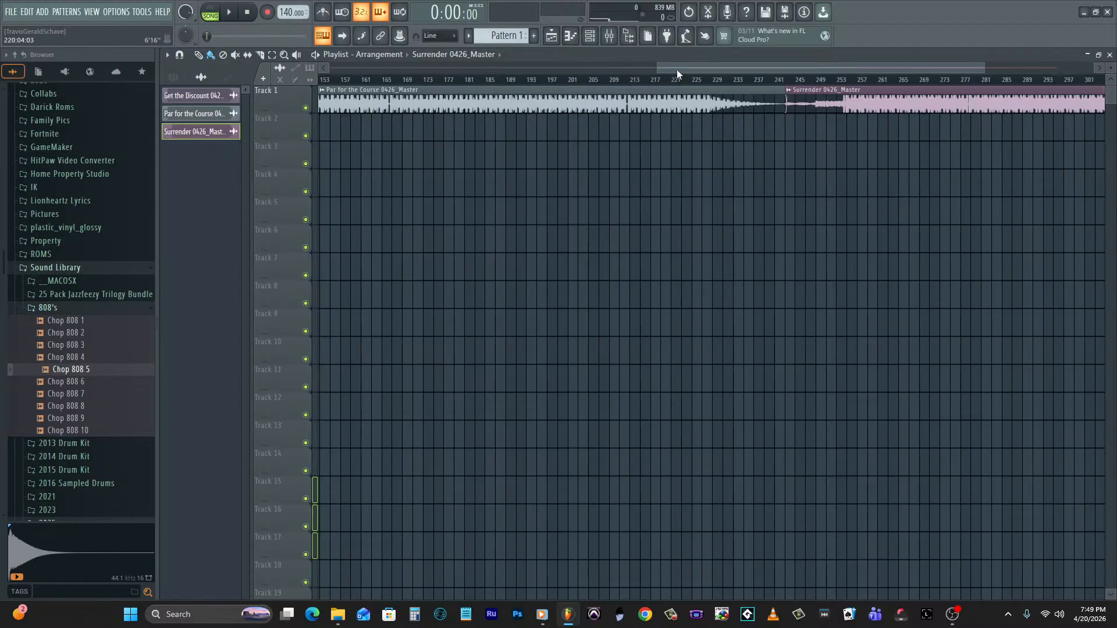
Play the three masters on Track 1 from the start through Surrender's fade-out and stop playback.
key(space)
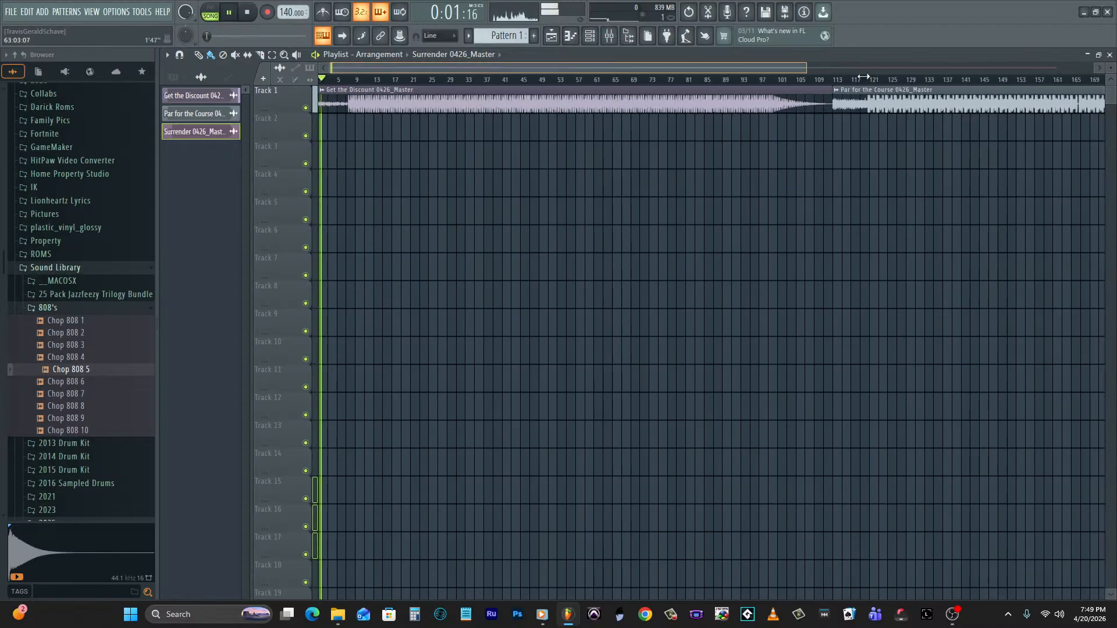
drag(773, 74, 1103, 75)
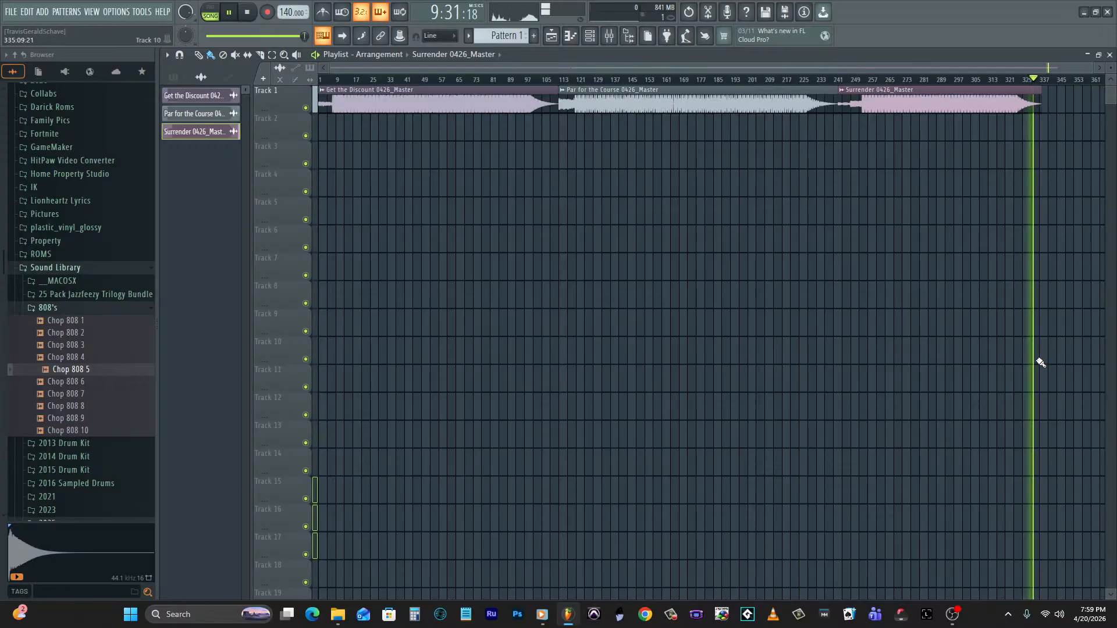
key(space)
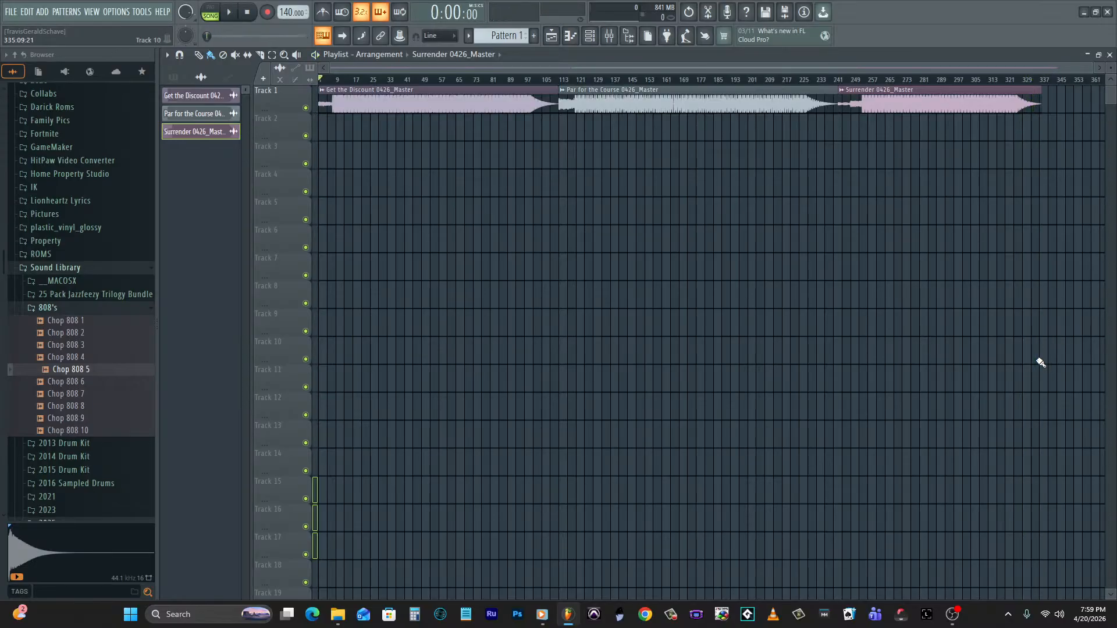